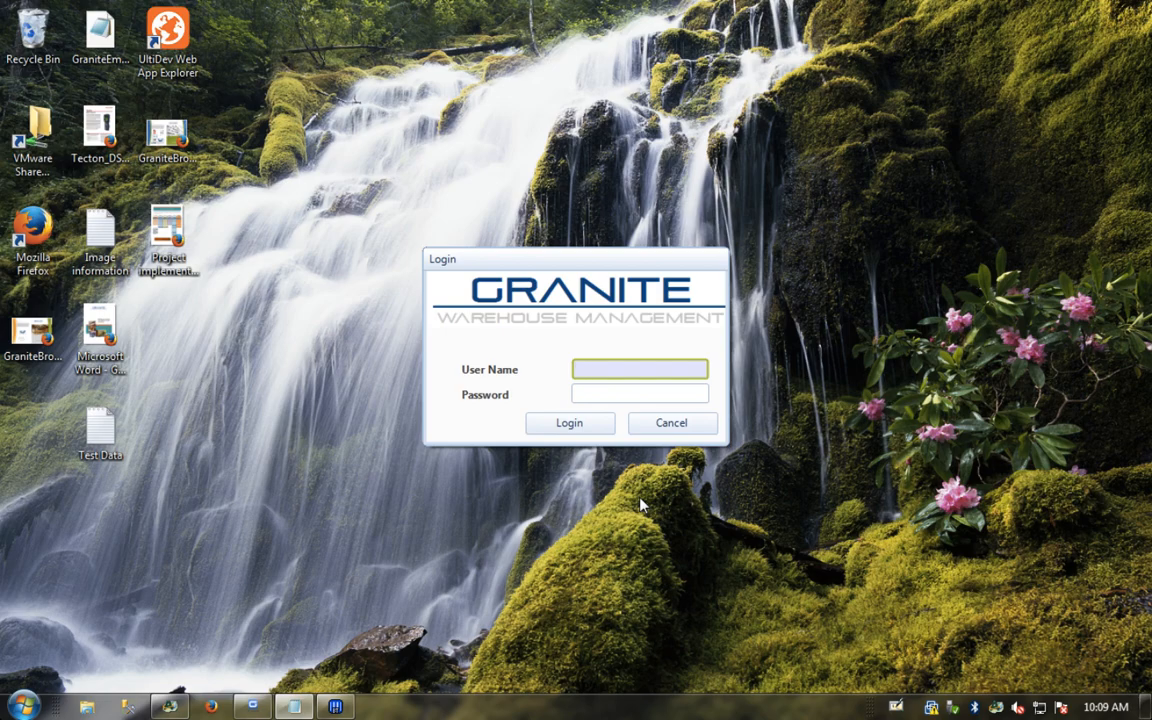
Step: Log in to Granite Warehouse Management as ADMIN with the administrator password
text(ADMIN)
key(Tab)
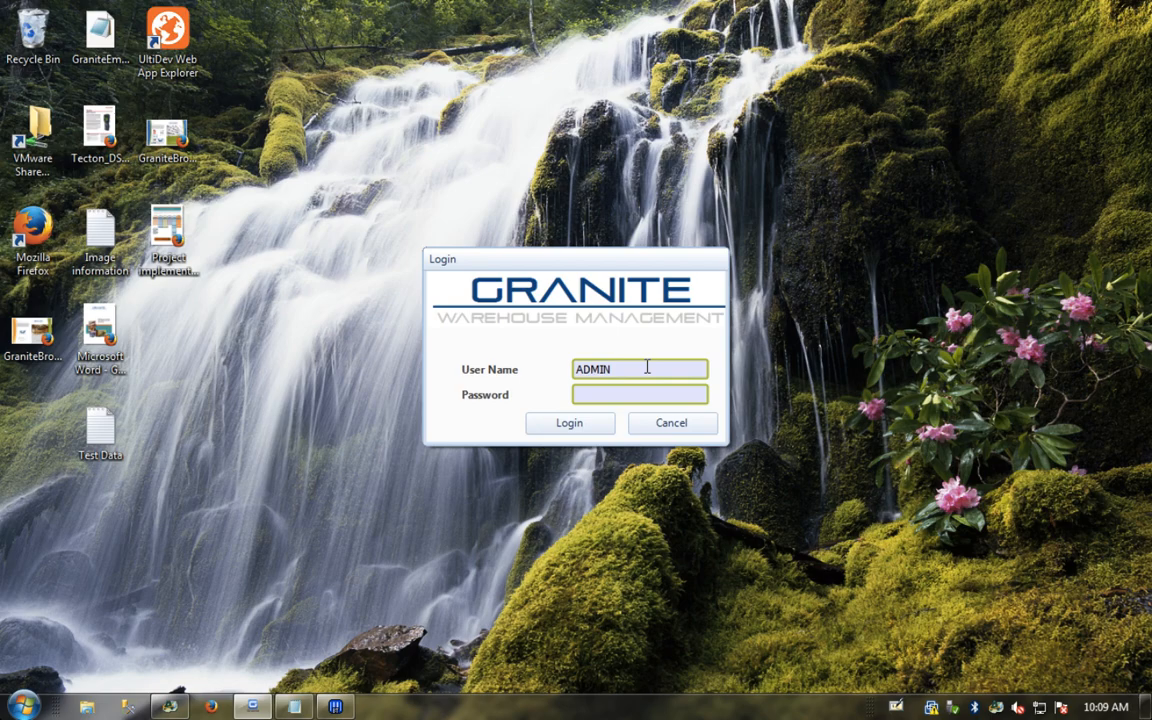
text(*)
key(Return)
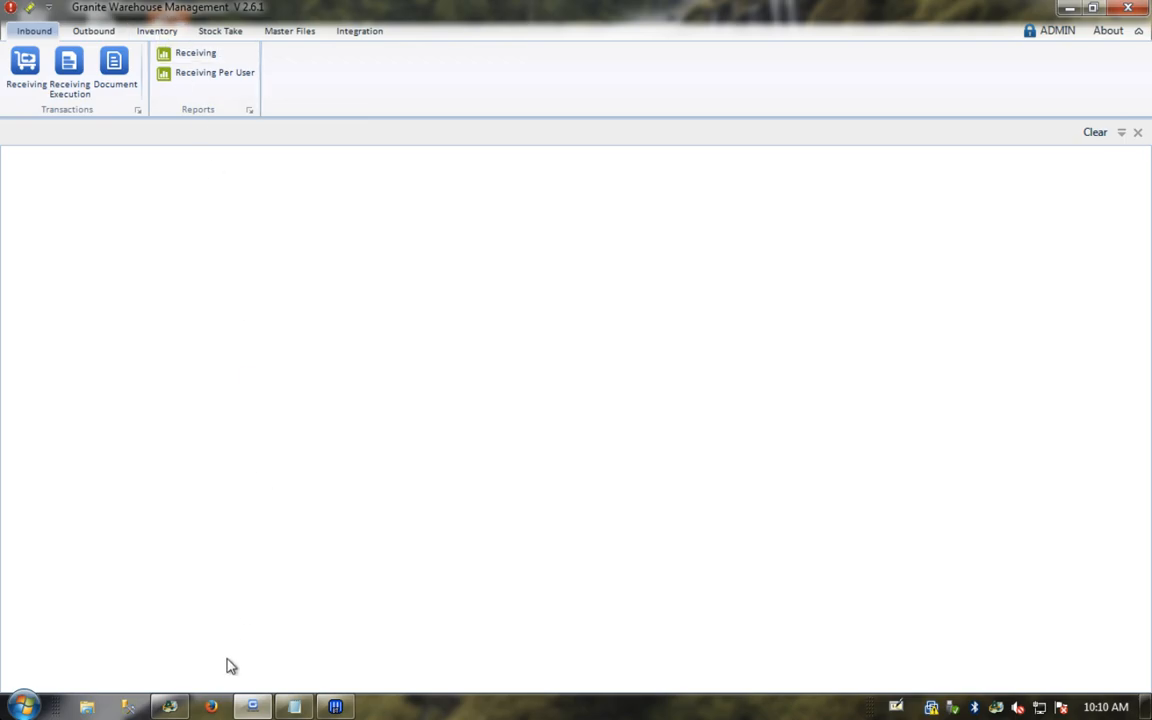
Step: Log on to the Granite WMS web site in Firefox as user SCAN with the scanner password
click(212, 708)
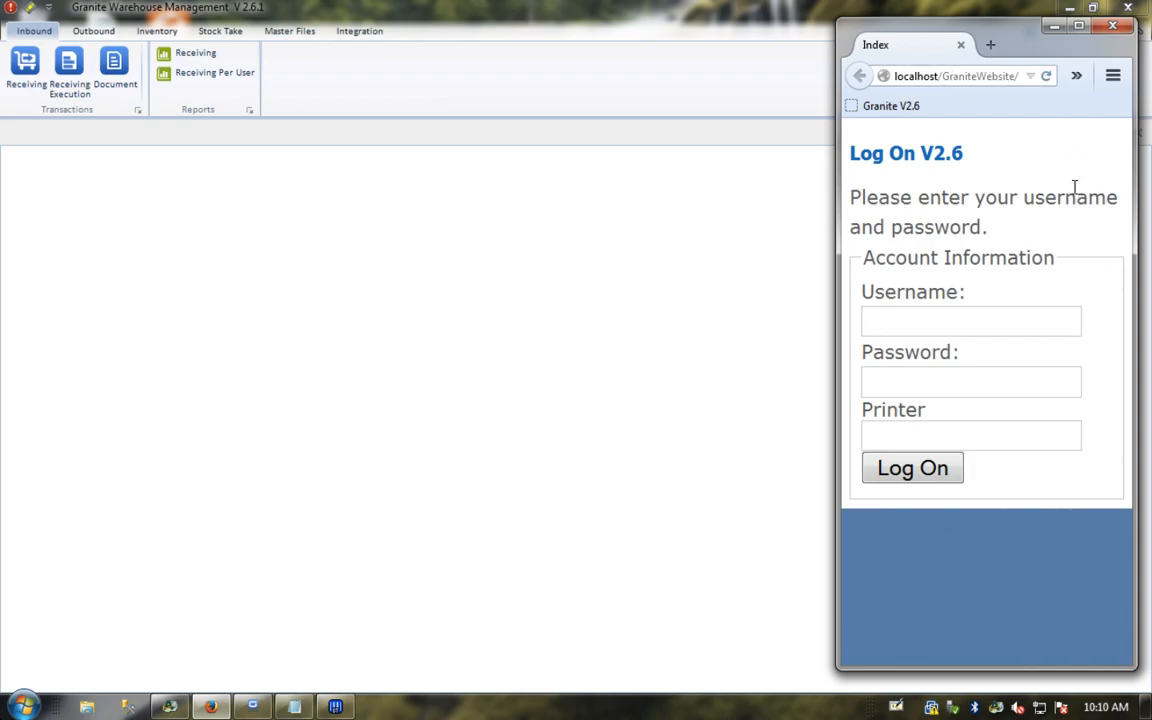
drag(836, 208, 793, 208)
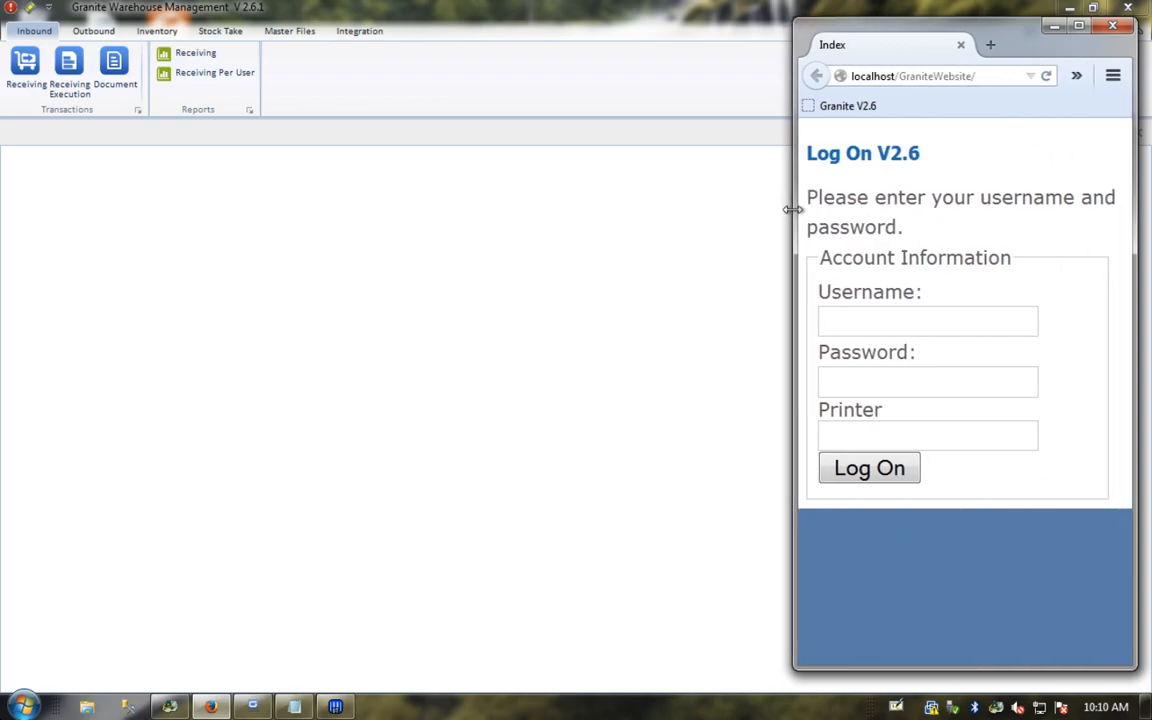
click(884, 316)
text(SCAN)
key(Tab)
text(1)
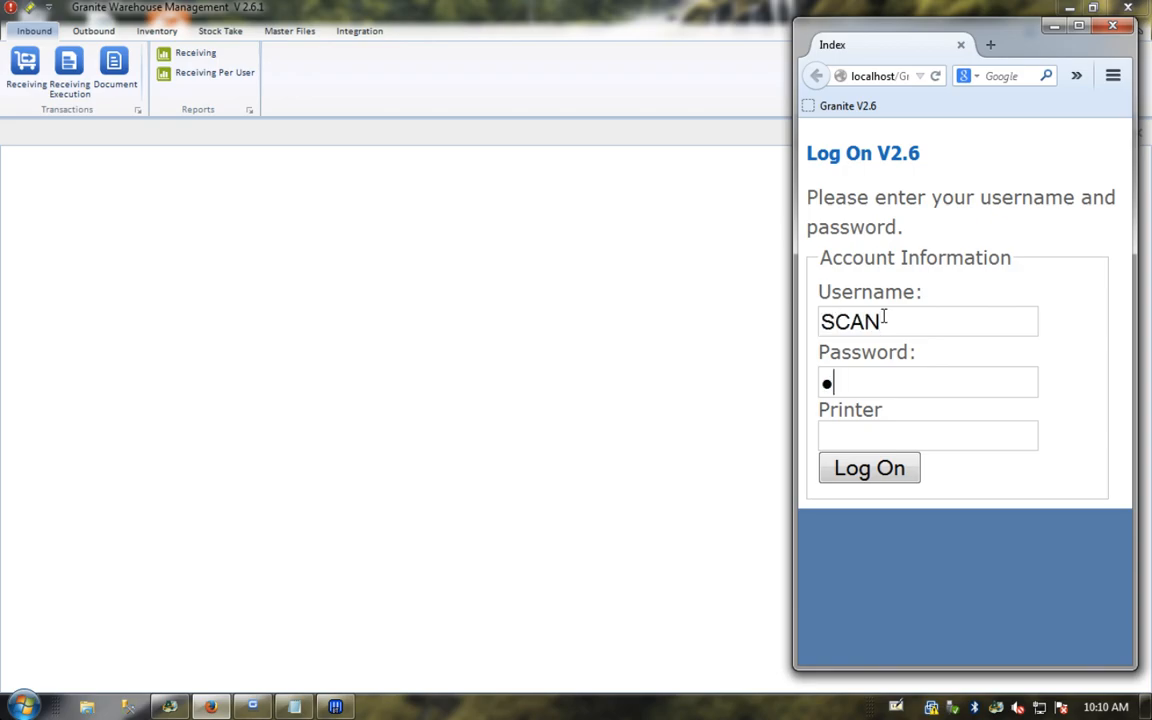
click(866, 470)
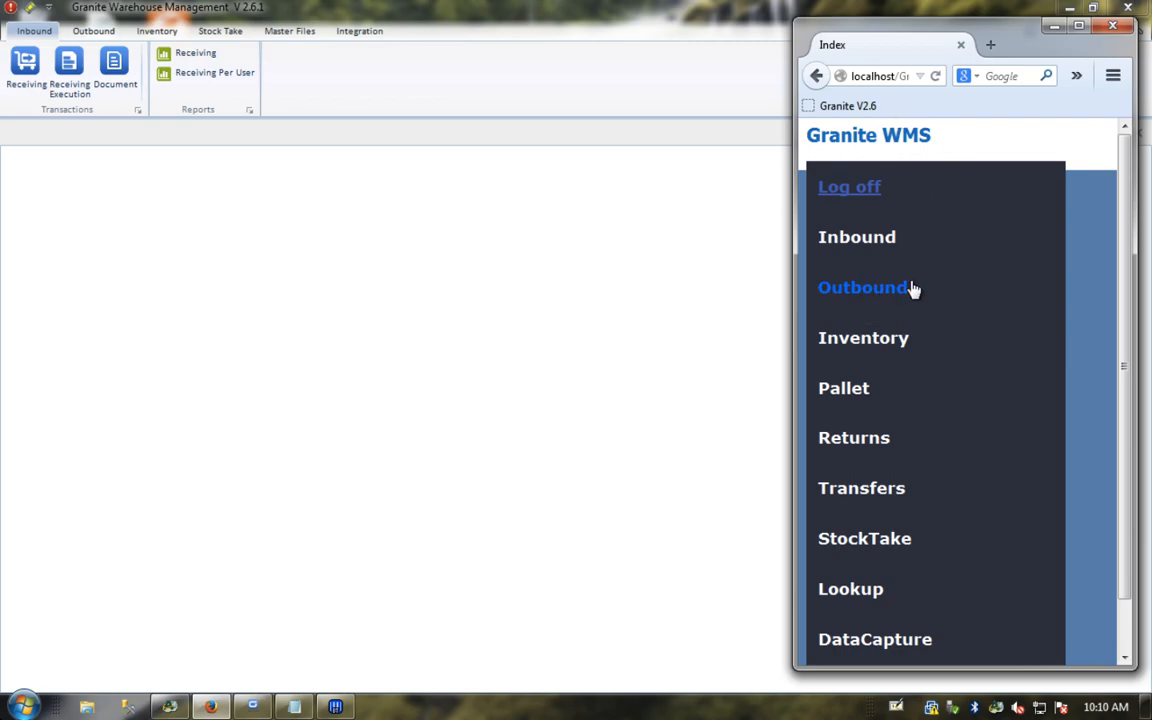
drag(1030, 33, 1019, 20)
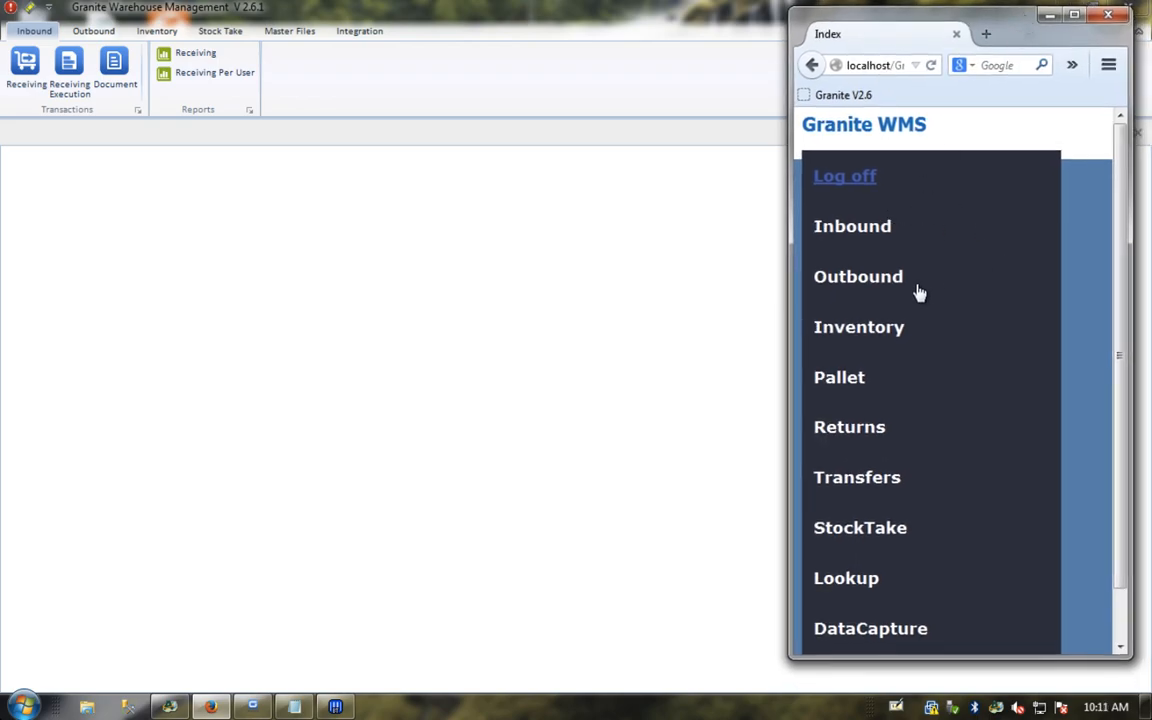
Step: Bring Granite to the front and browse the Inventory, Master Files, Stock Take, Inbound and Outbound tabs
click(617, 295)
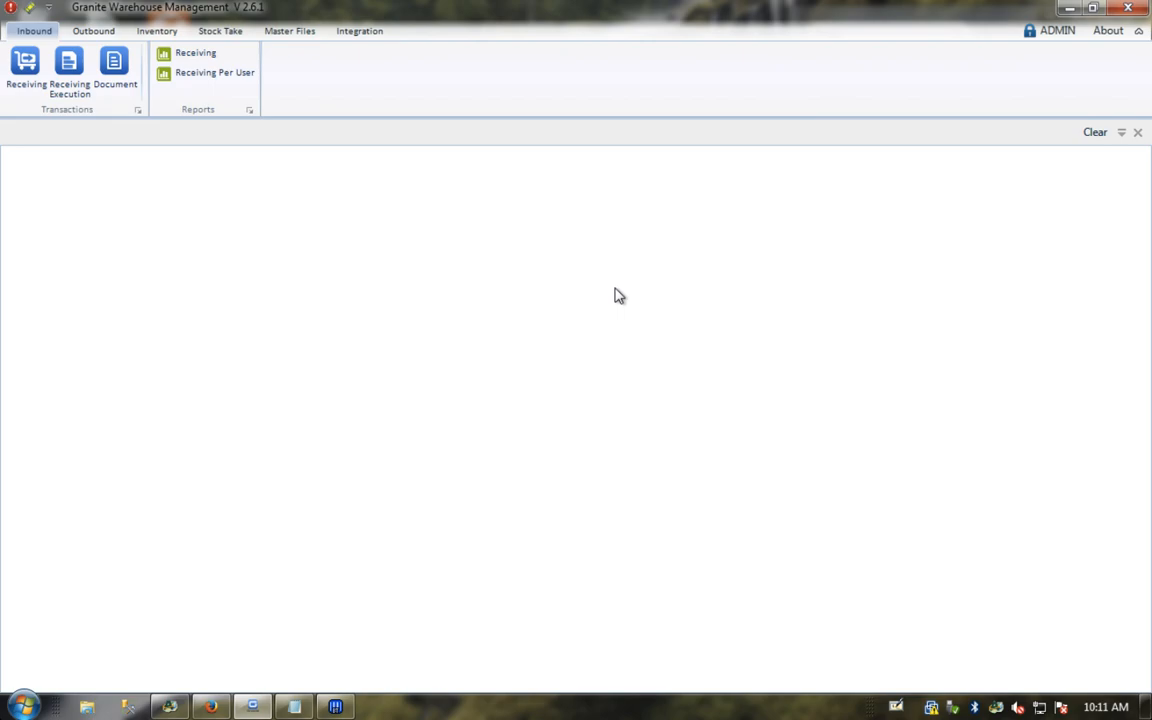
click(165, 33)
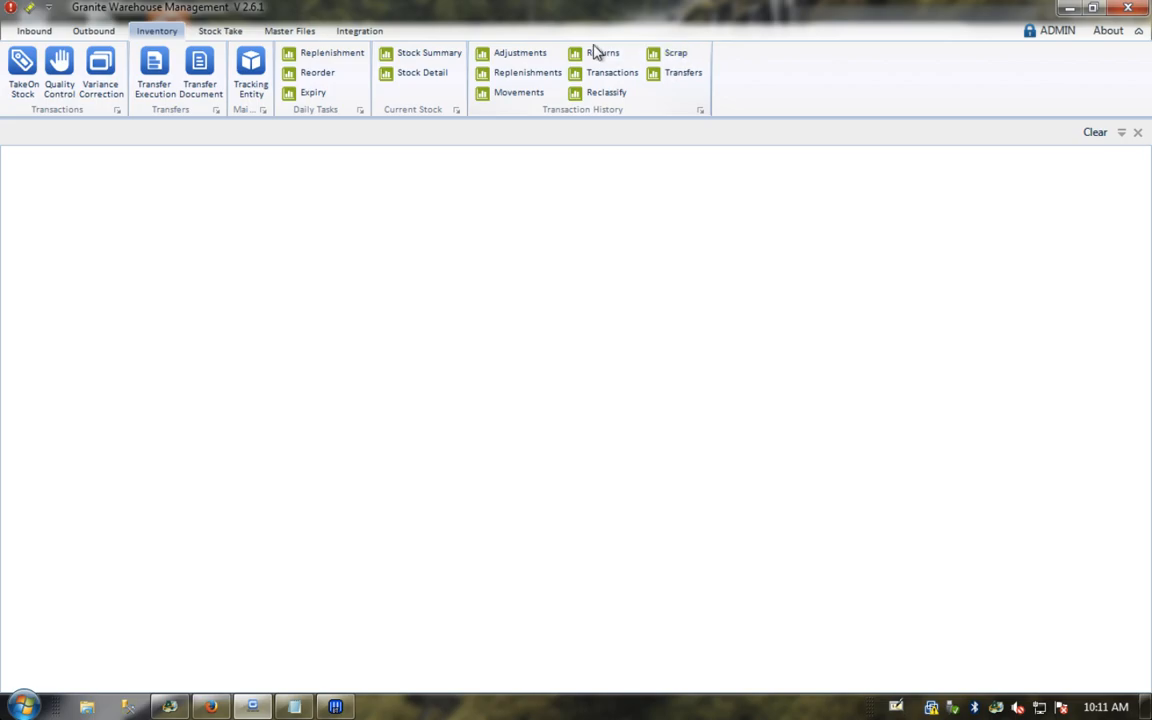
click(292, 33)
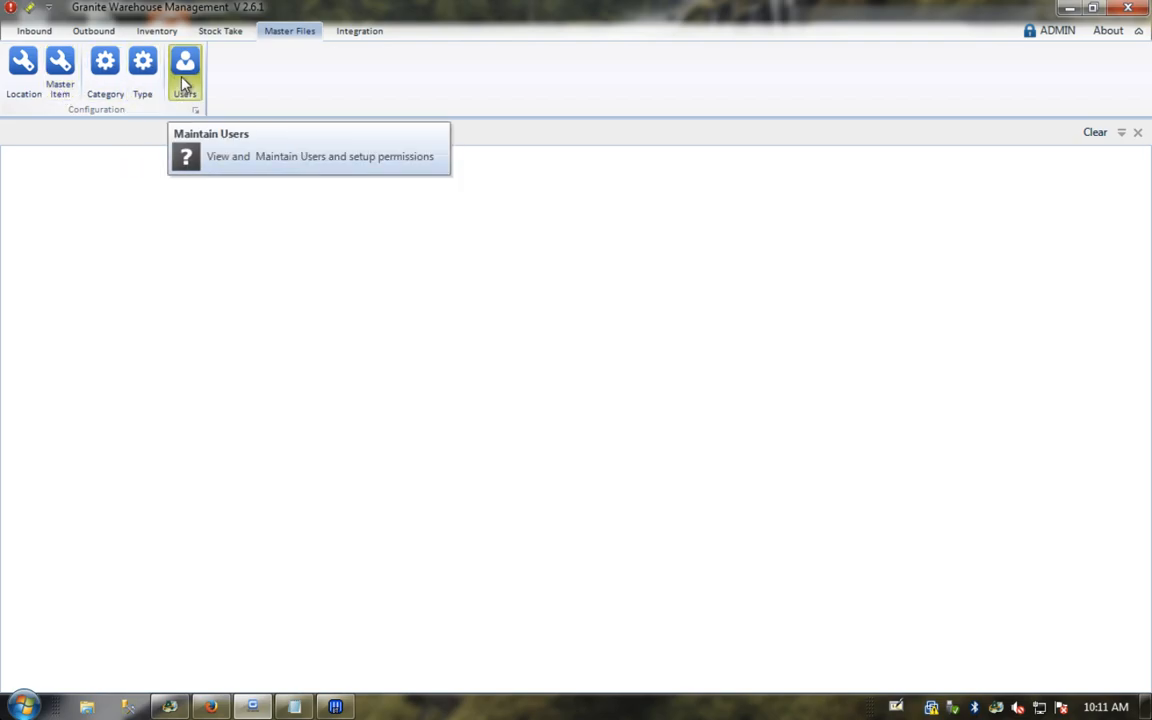
click(221, 33)
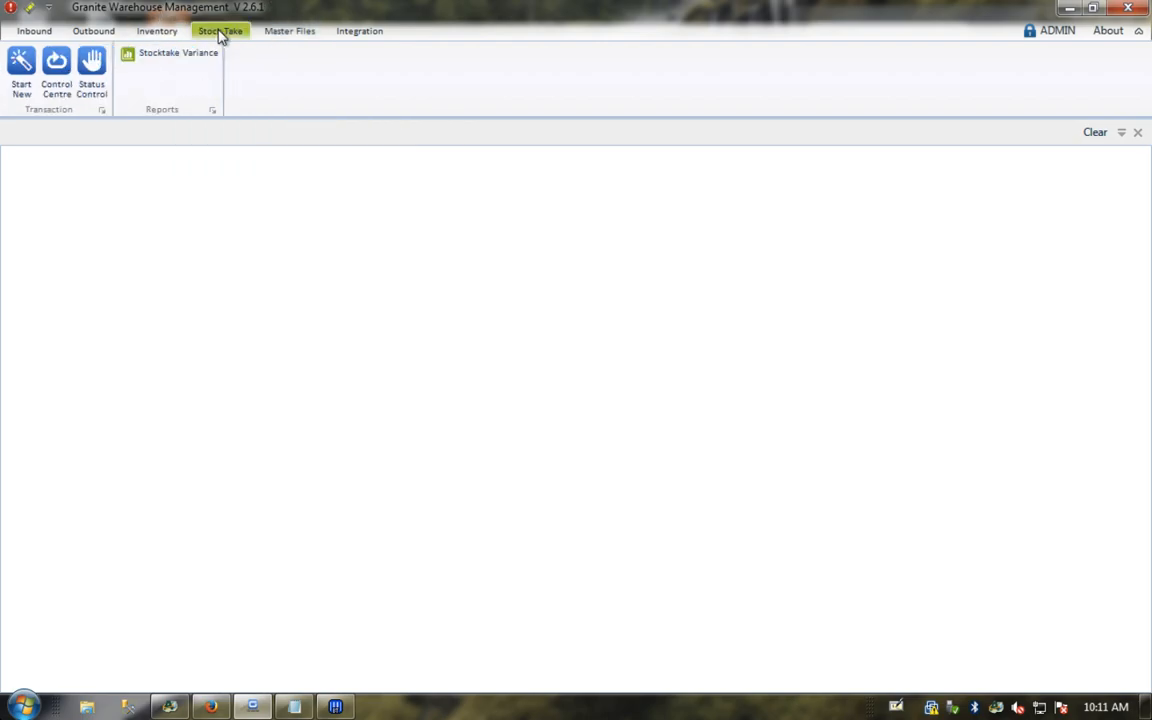
click(38, 30)
click(90, 31)
click(35, 31)
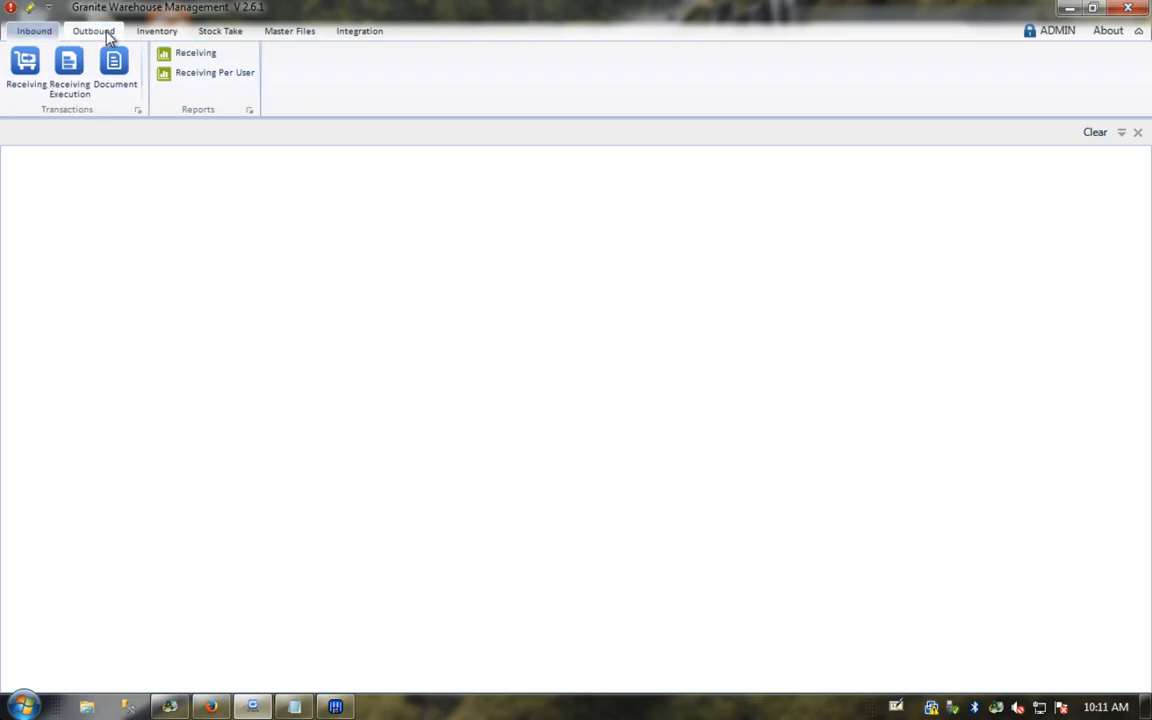
Step: Switch to Master Files and postpone the system update reminder until tomorrow
click(273, 32)
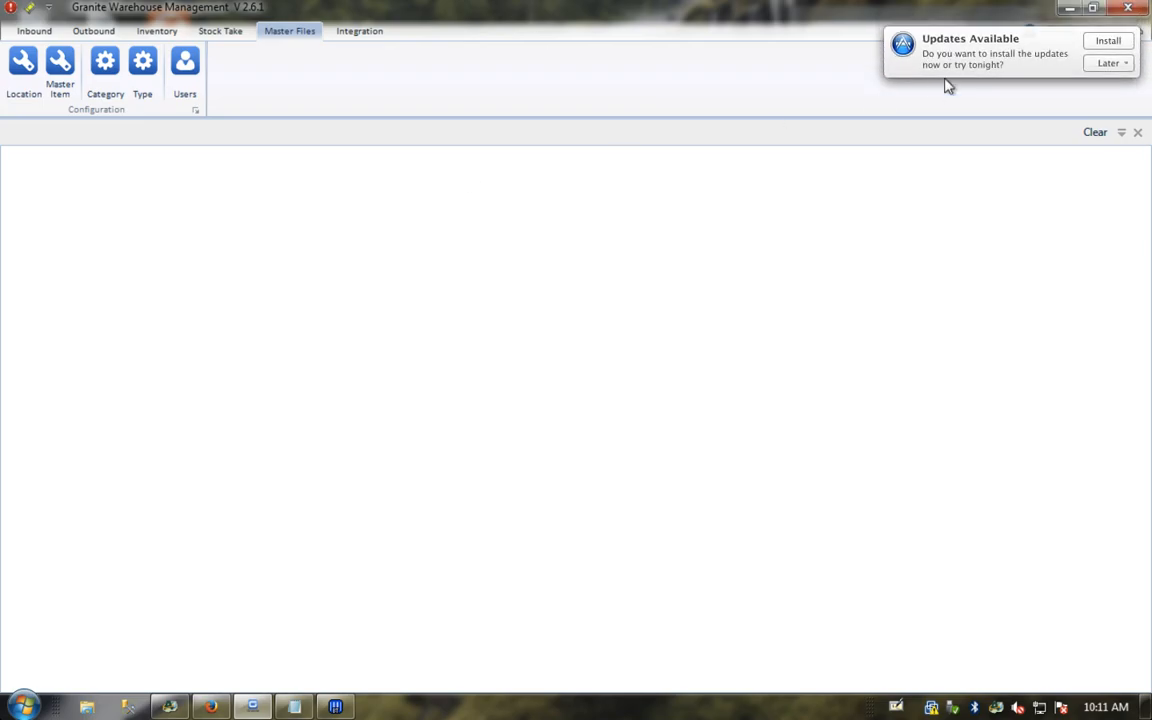
click(1105, 63)
click(1092, 113)
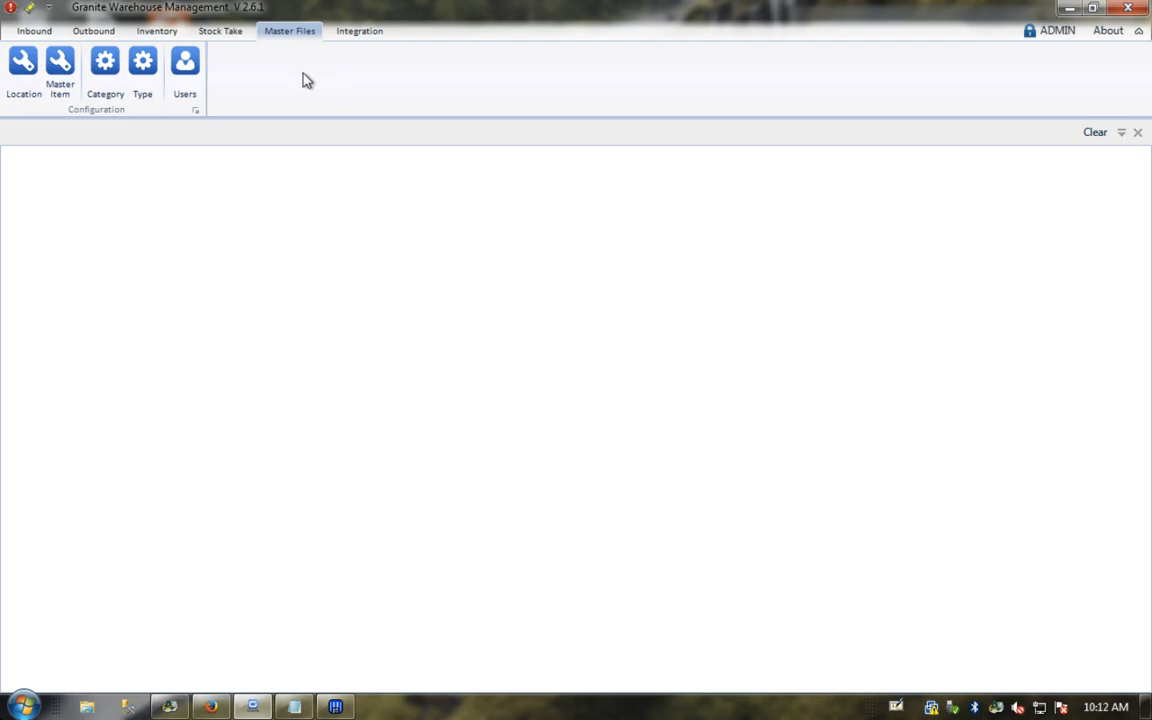
Step: Open Master Item, list all 5,020 items in the grid and select row 000570
click(60, 66)
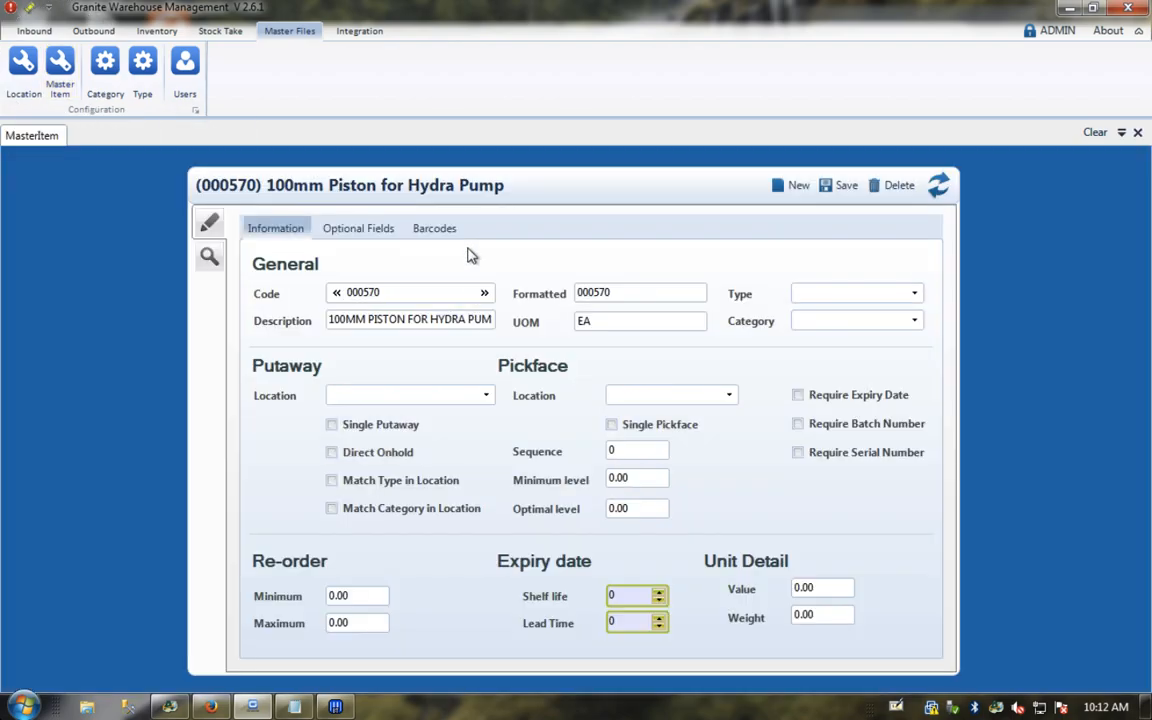
click(209, 256)
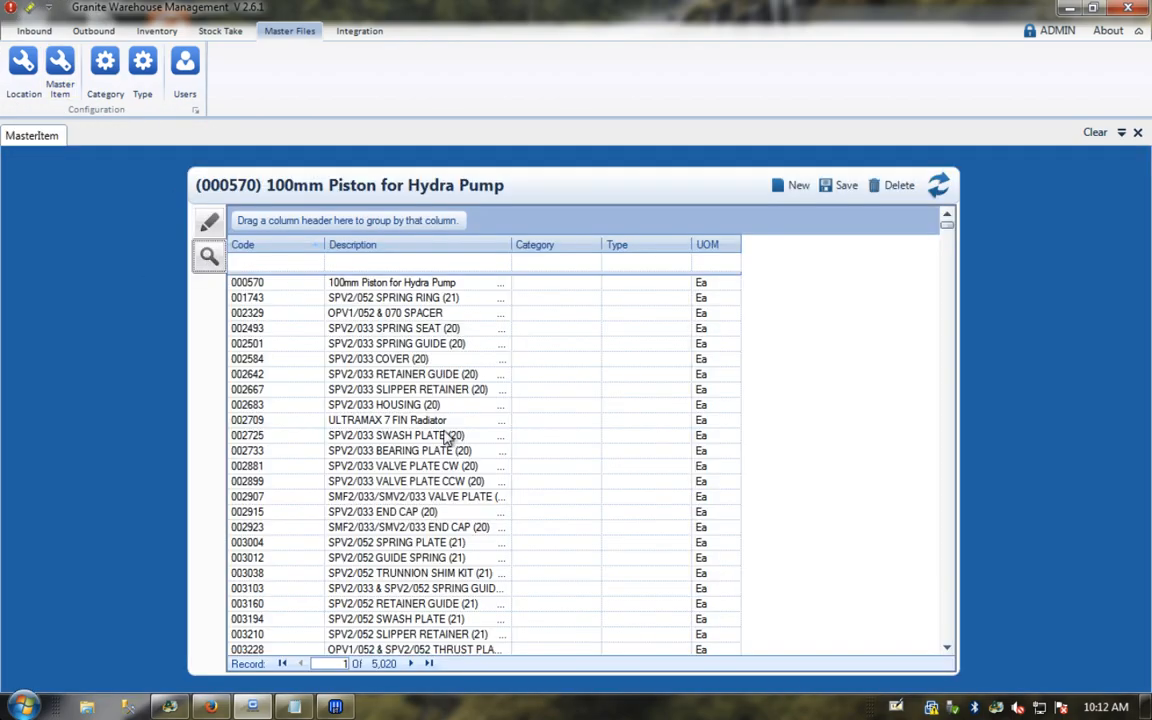
click(947, 218)
mouse_move(947, 226)
mouse_down()
mouse_move(947, 276)
mouse_move(947, 224)
mouse_up()
click(255, 289)
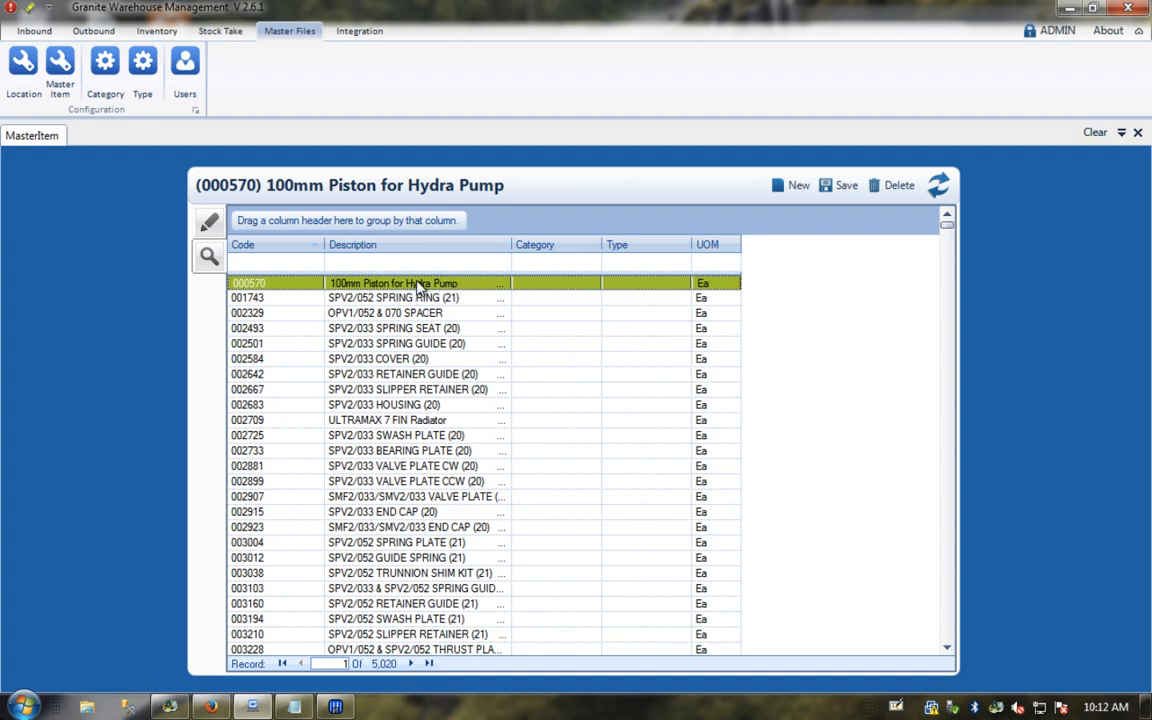
Step: In Sage Accpac, open I/C Items and load item 000570, correcting the mistyped 00570
click(168, 708)
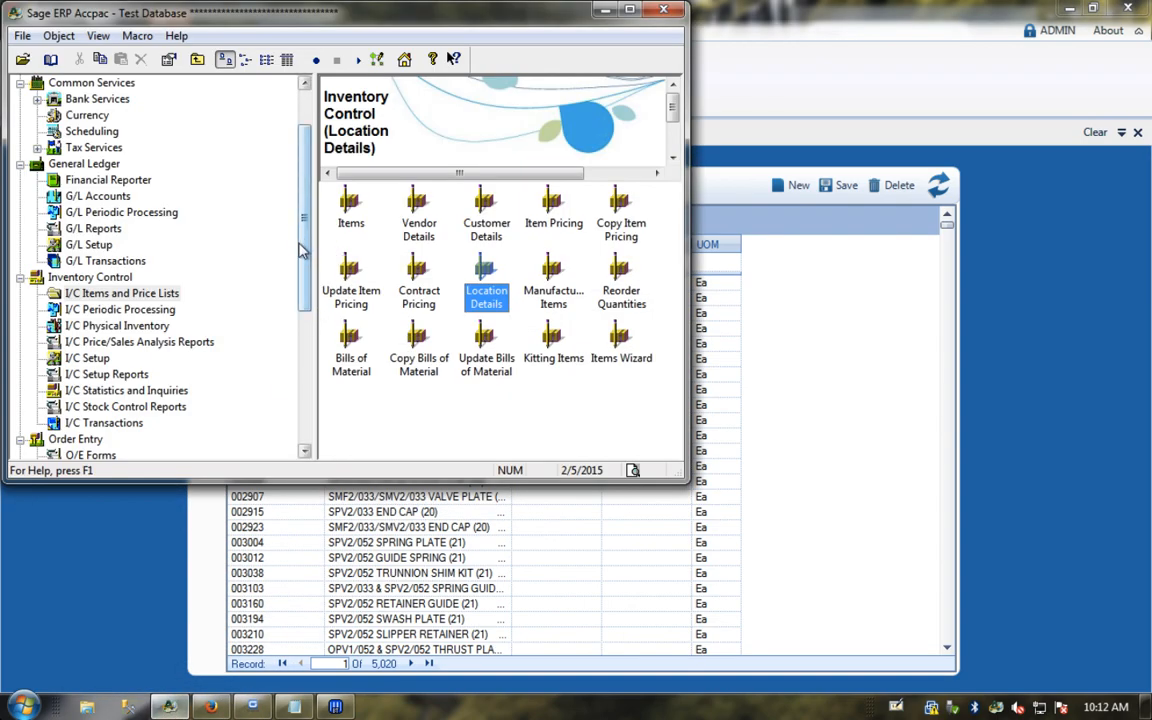
click(351, 203)
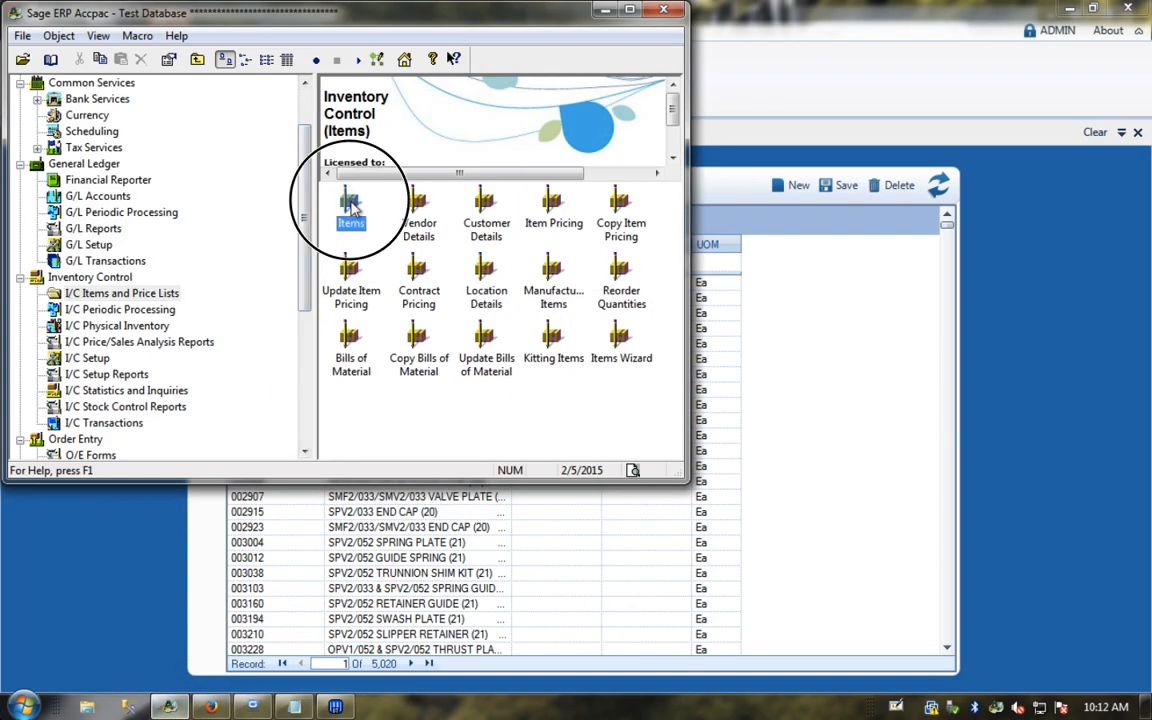
double_click(351, 203)
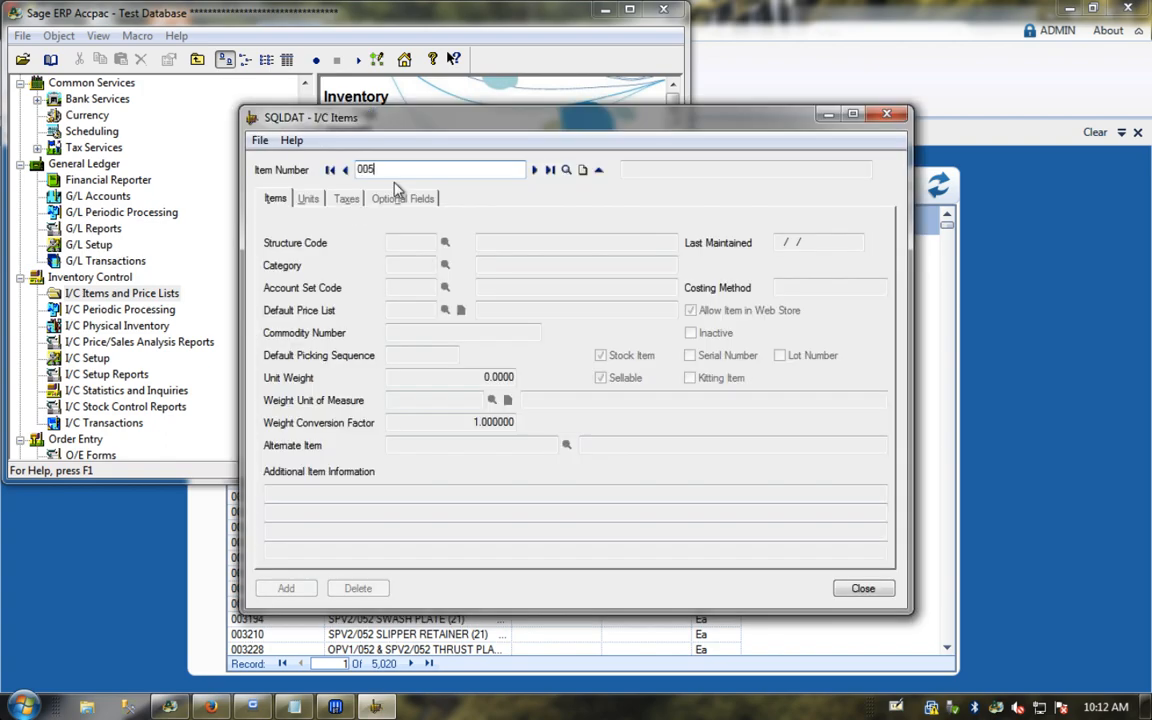
key(Tab)
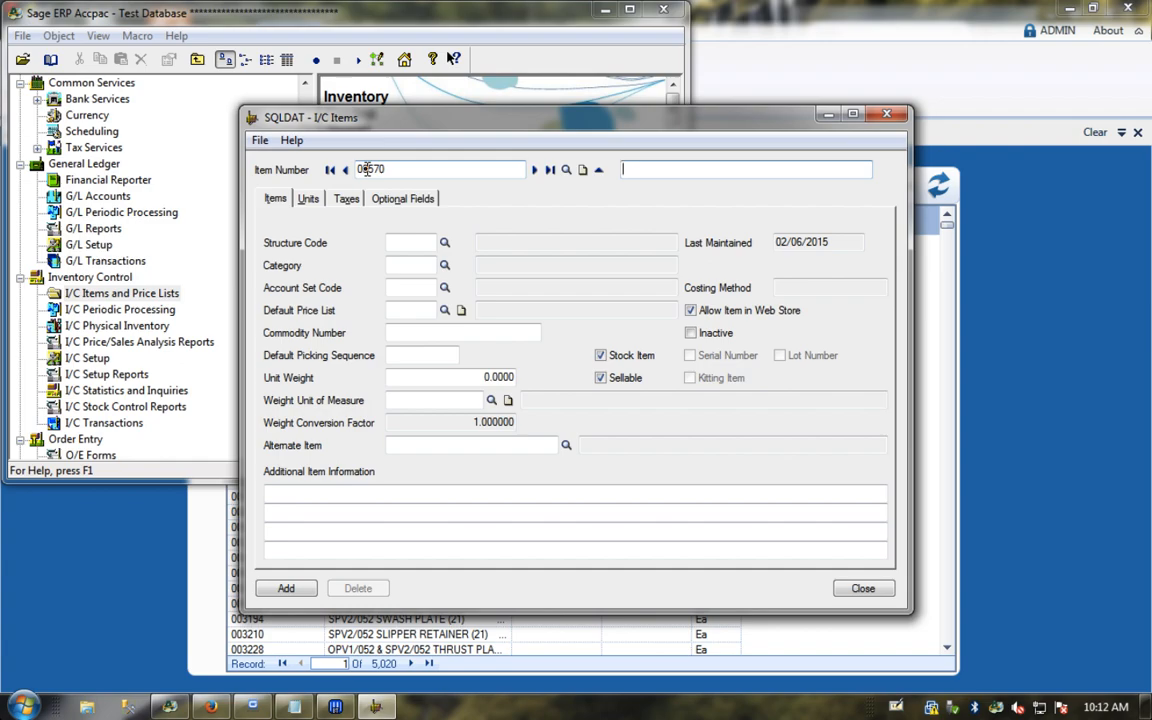
click(636, 415)
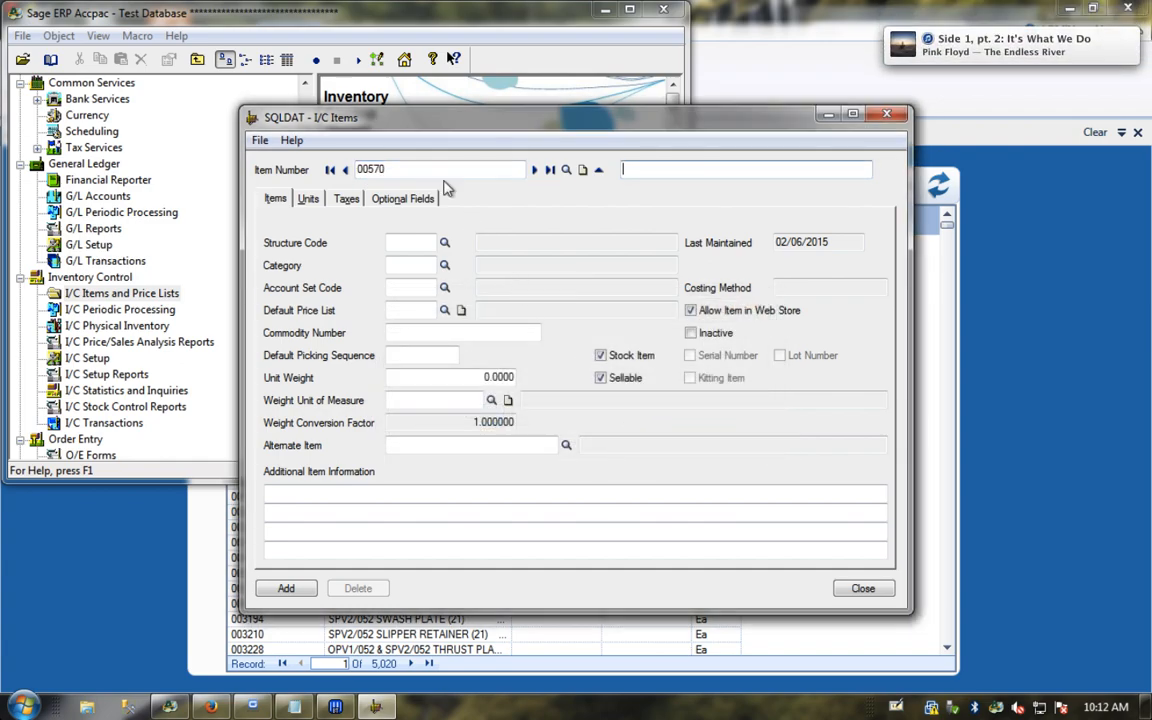
drag(447, 170, 282, 170)
key(BackSpace)
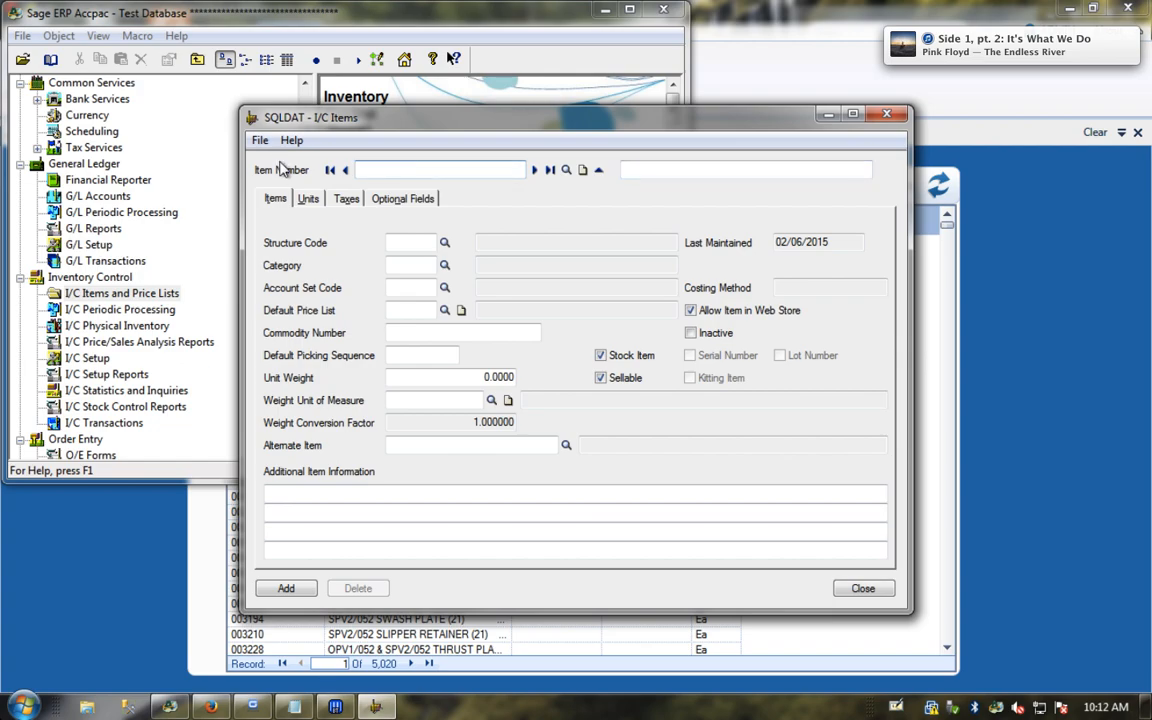
text(000570)
key(Tab)
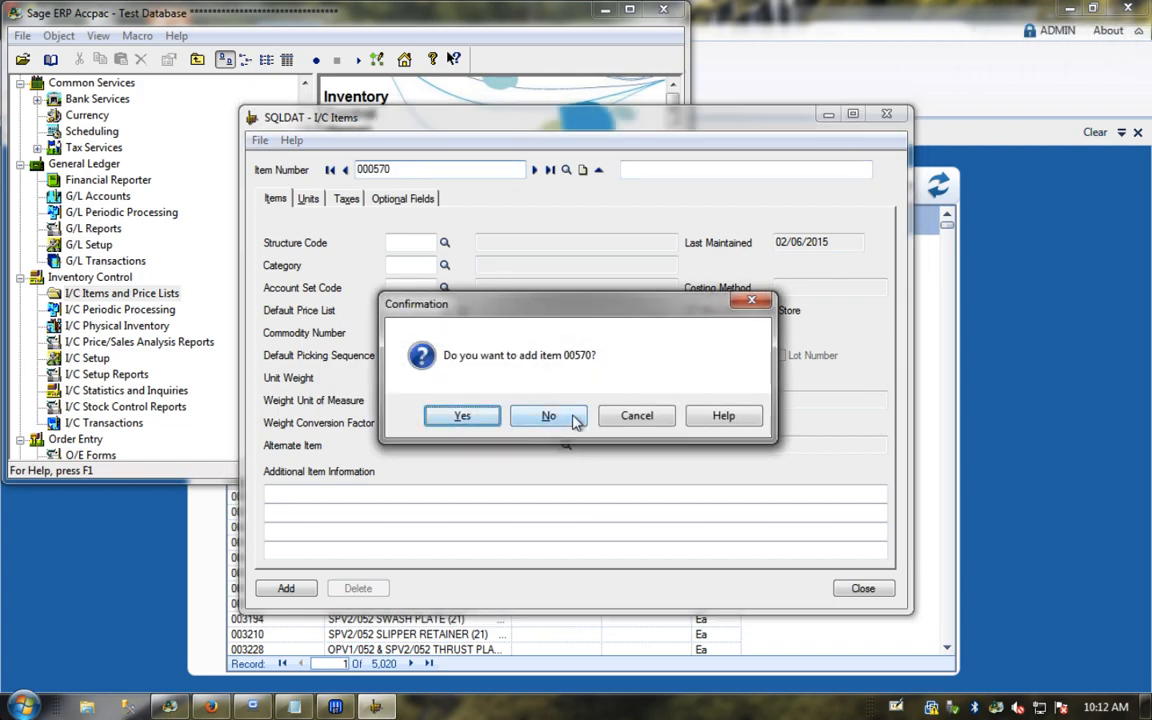
click(577, 421)
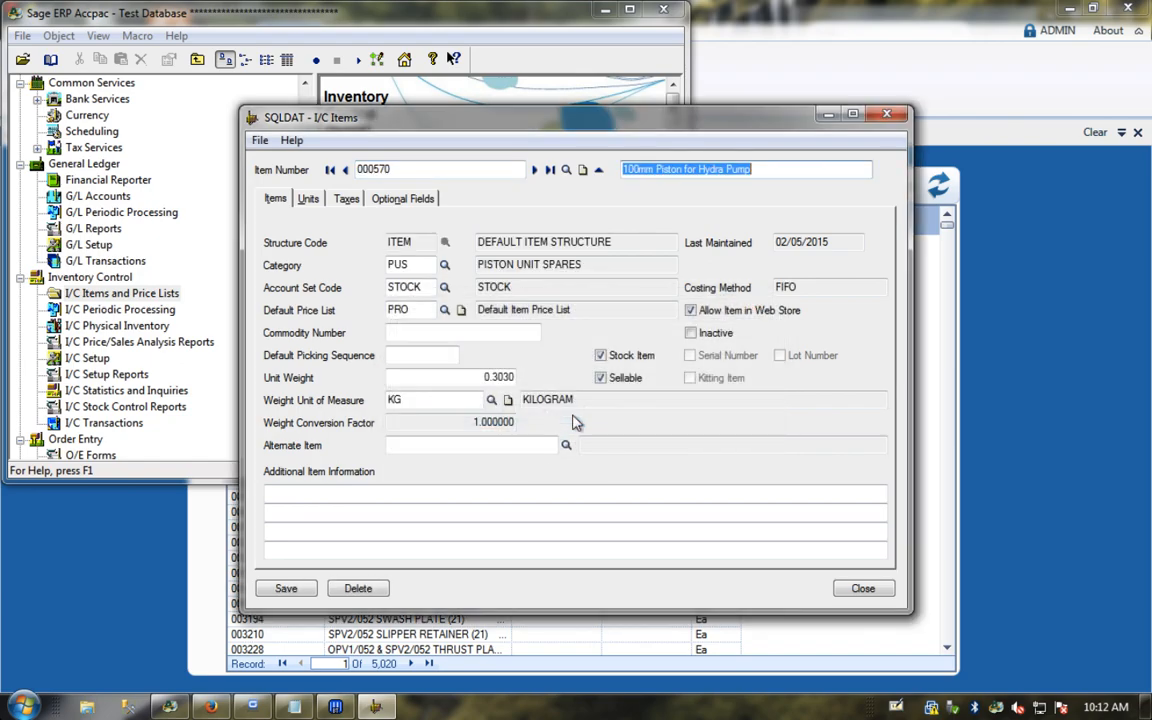
Step: Reopen item 000570, change its description to end in VERSION2, and save it
click(886, 113)
double_click(350, 200)
text(000570)
click(773, 170)
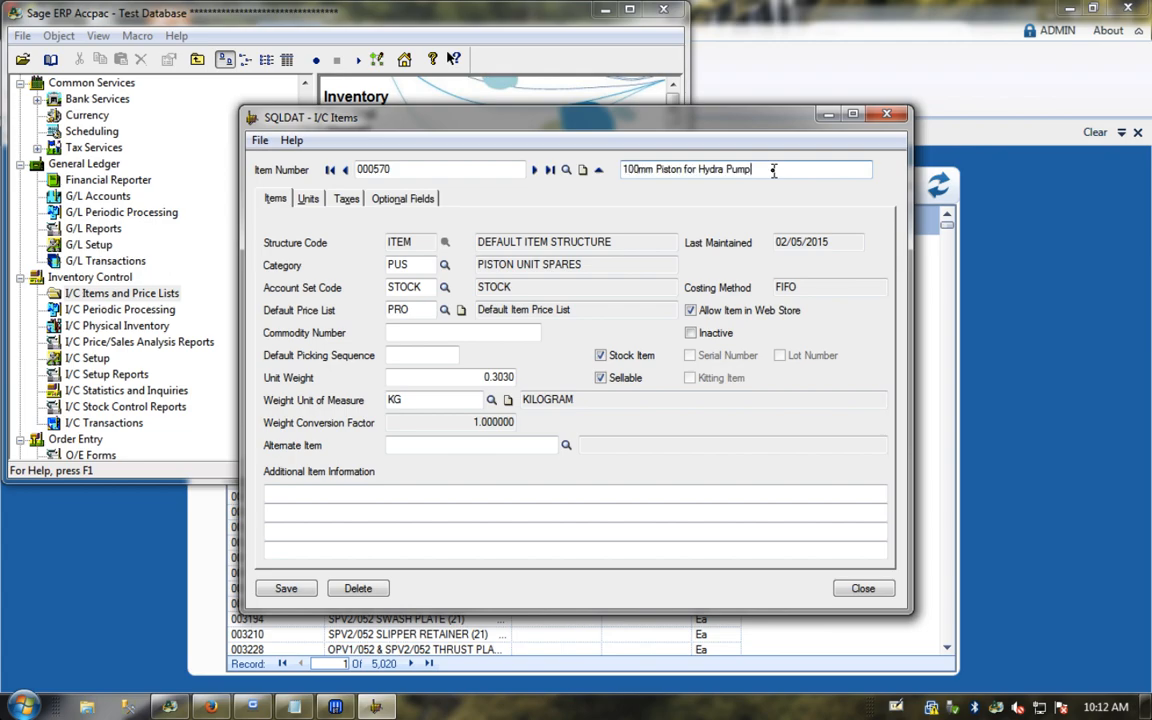
double_click(690, 169)
text(-)
text(ERSION2)
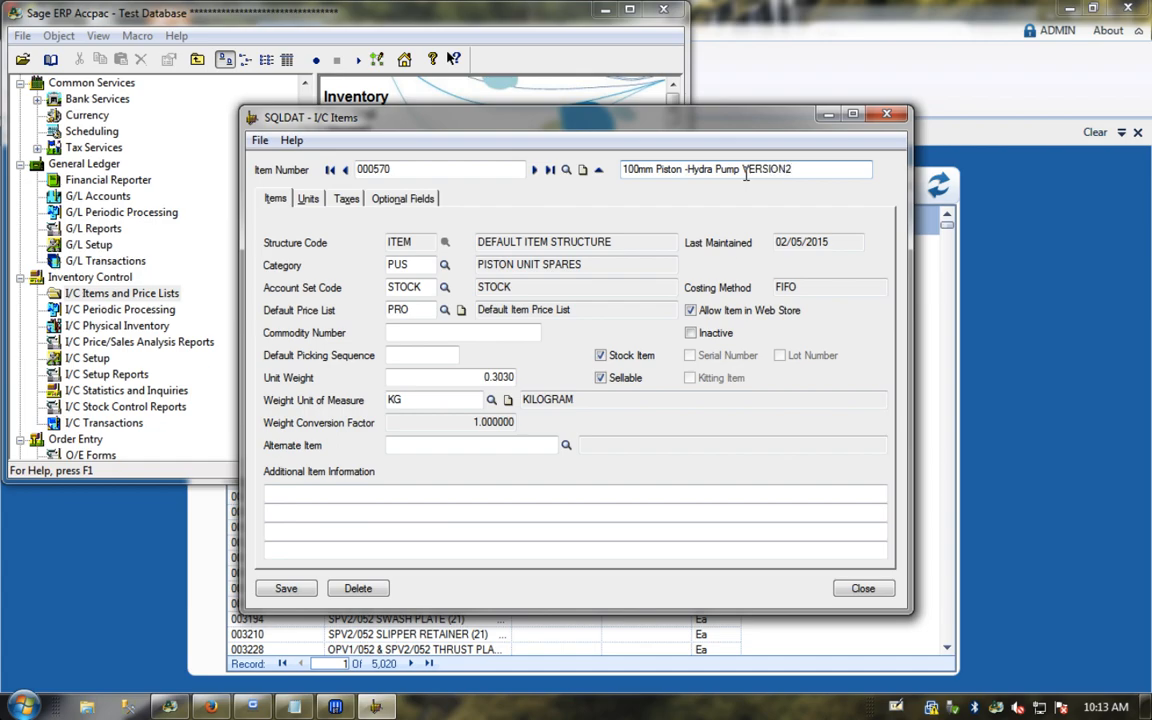
click(282, 590)
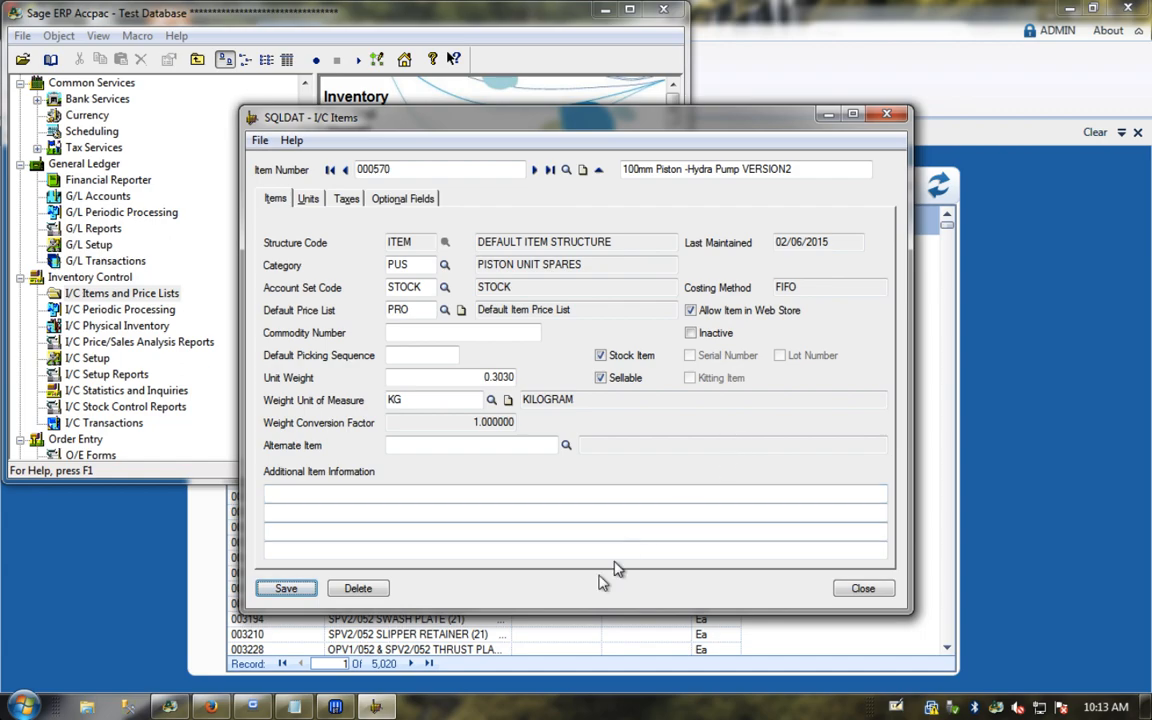
Step: Refresh the MasterItem list, widen the Description column, and open item 000570's detail form
click(861, 588)
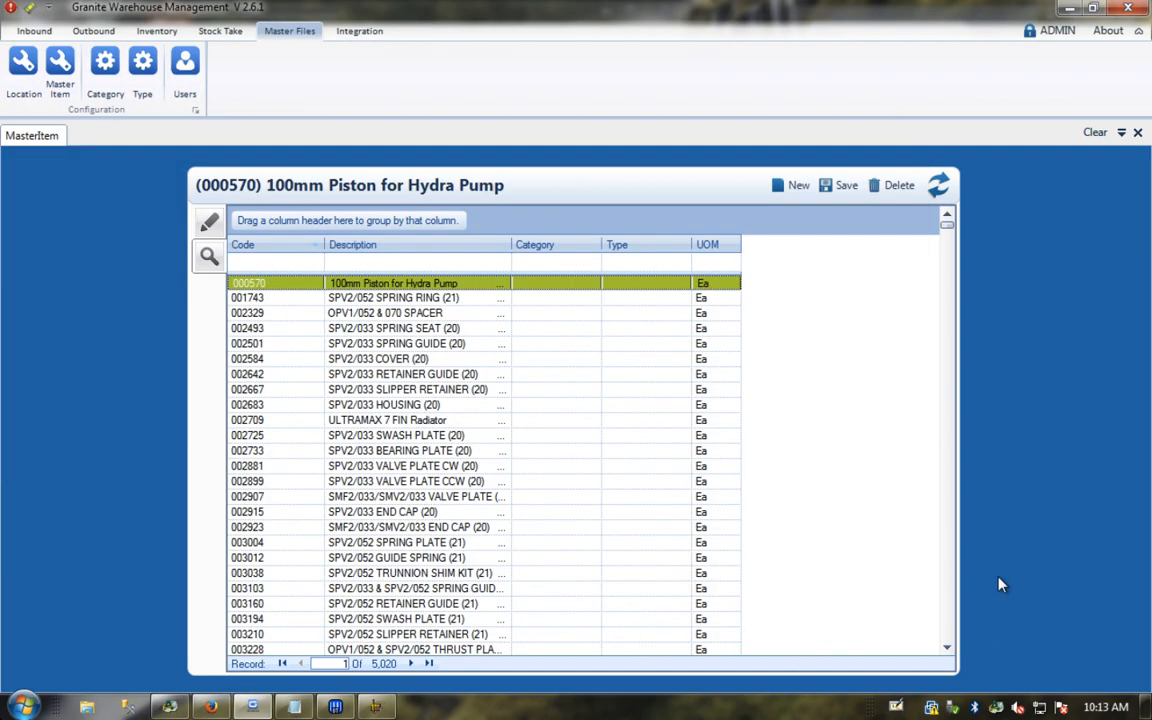
click(935, 186)
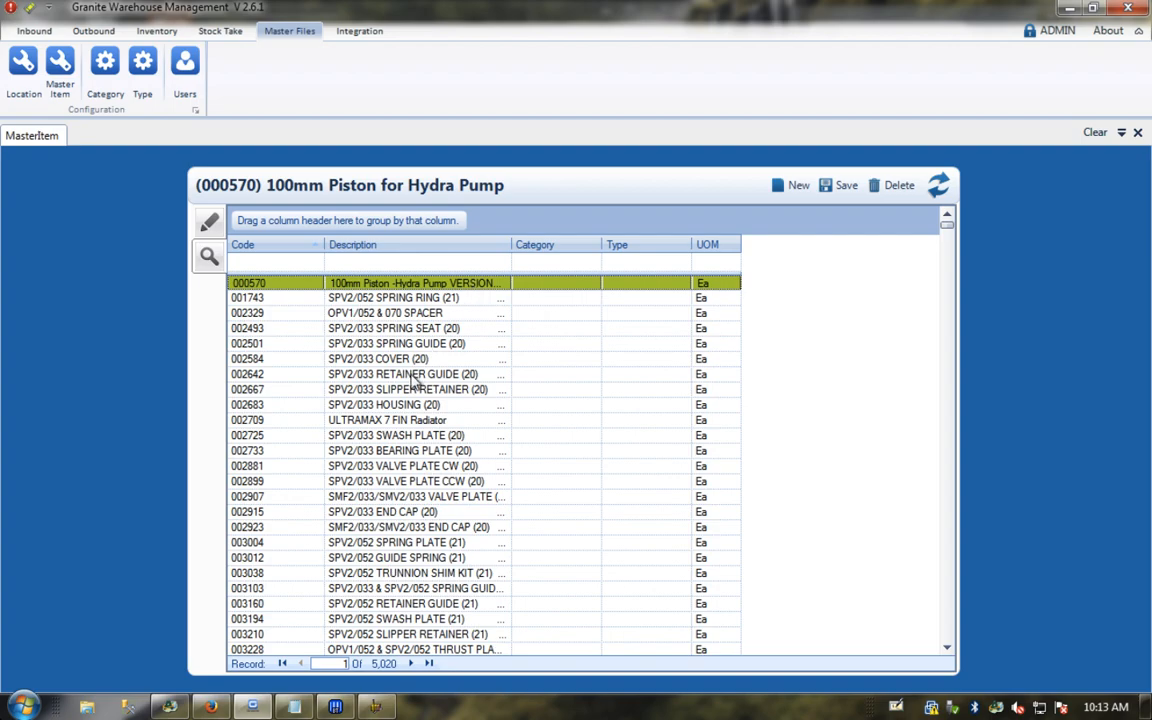
mouse_move(383, 707)
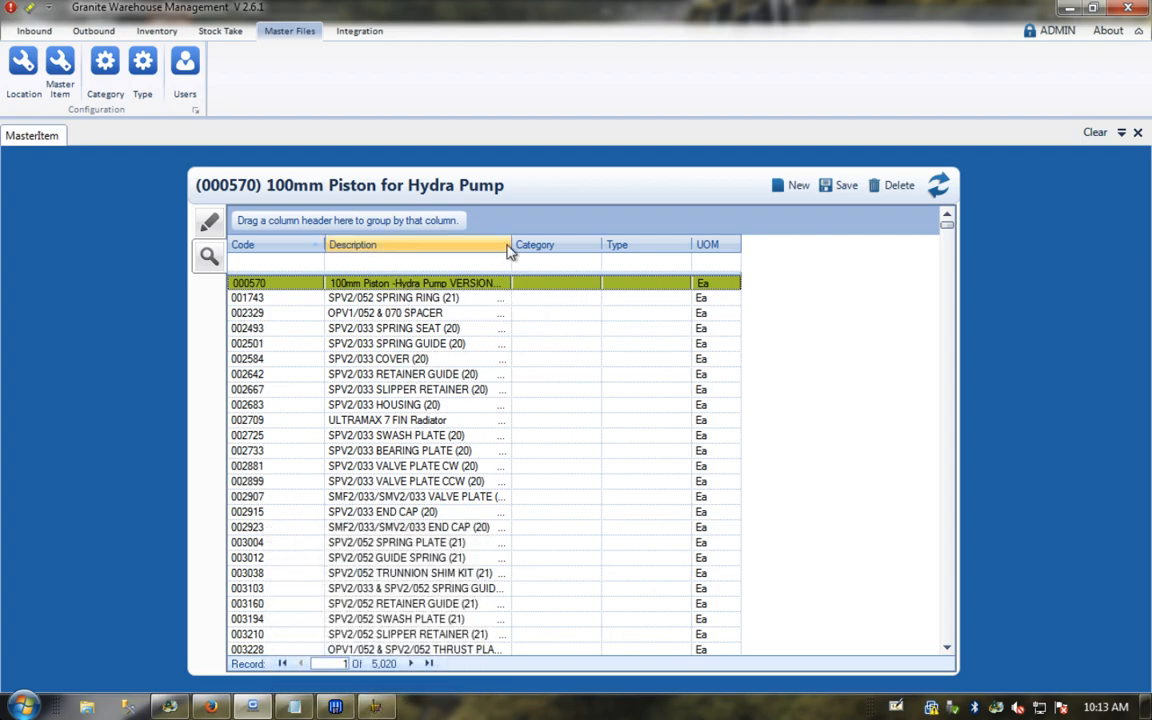
drag(511, 244, 576, 244)
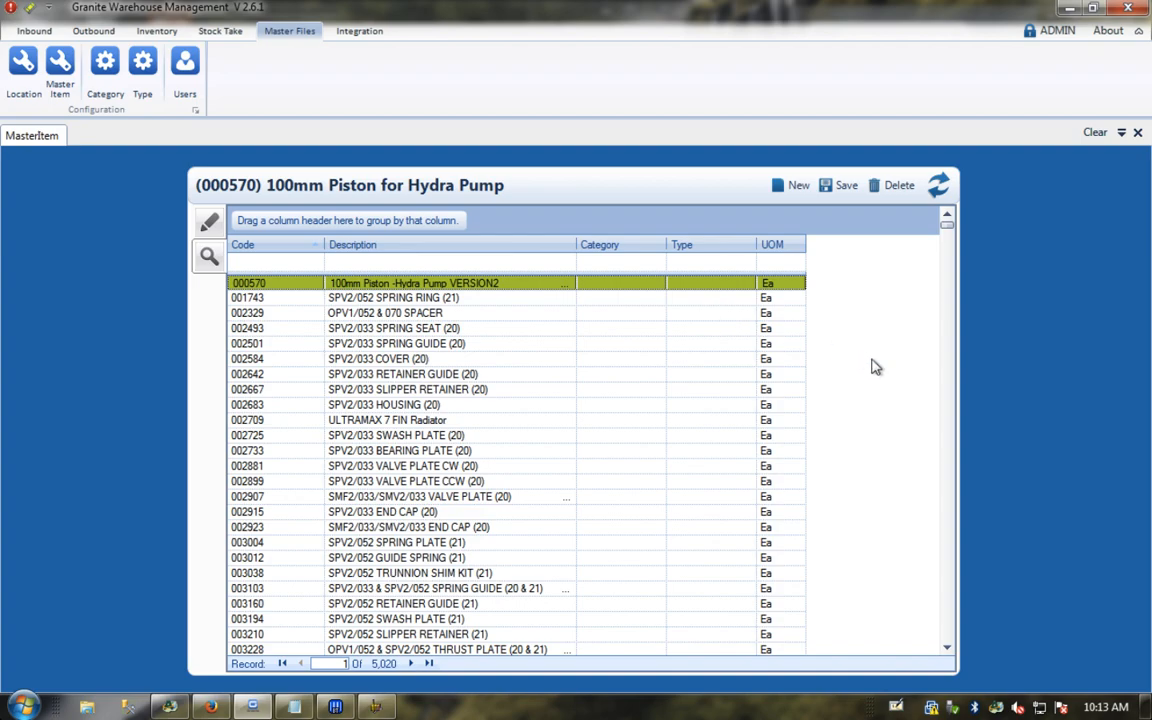
double_click(357, 287)
click(450, 293)
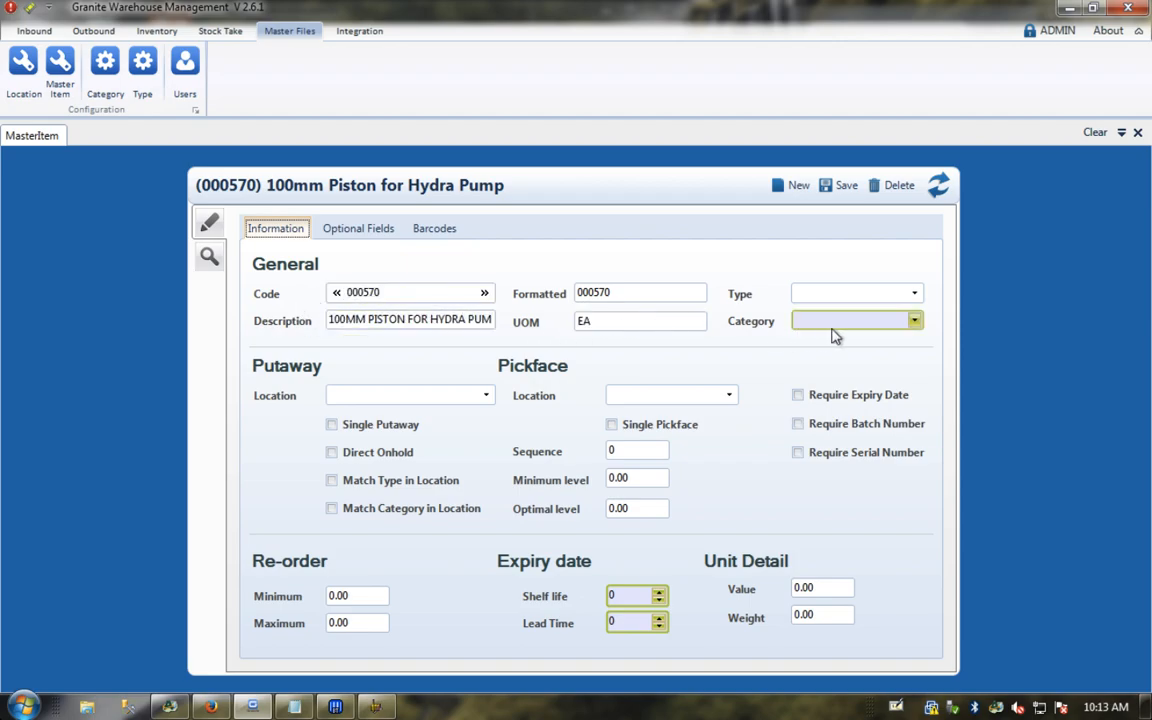
Step: Set item 000570's category to PUMPS, leaving the Pickface Location unchanged
click(916, 321)
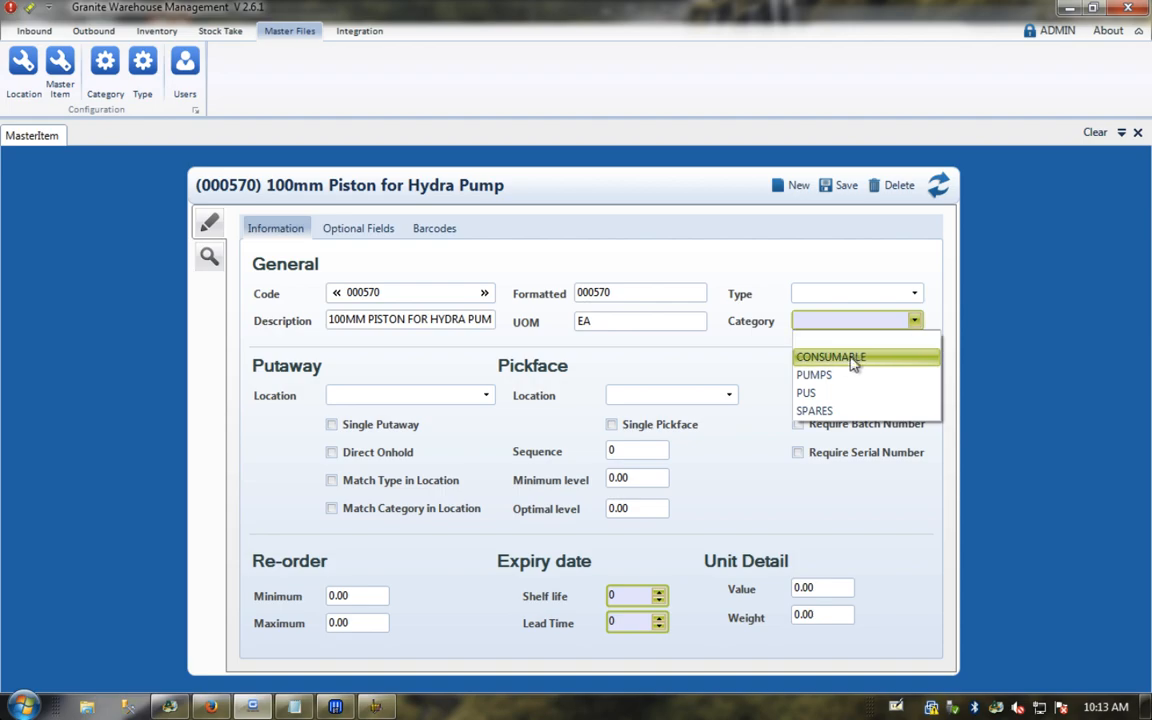
click(834, 374)
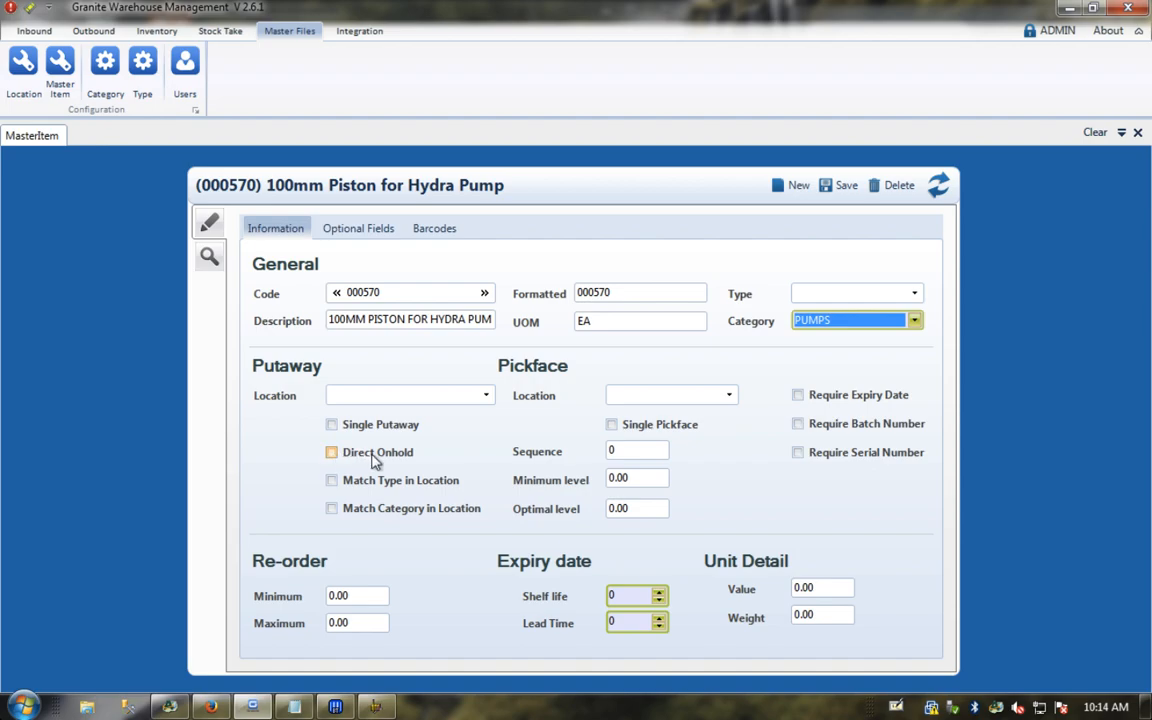
click(731, 396)
click(731, 396)
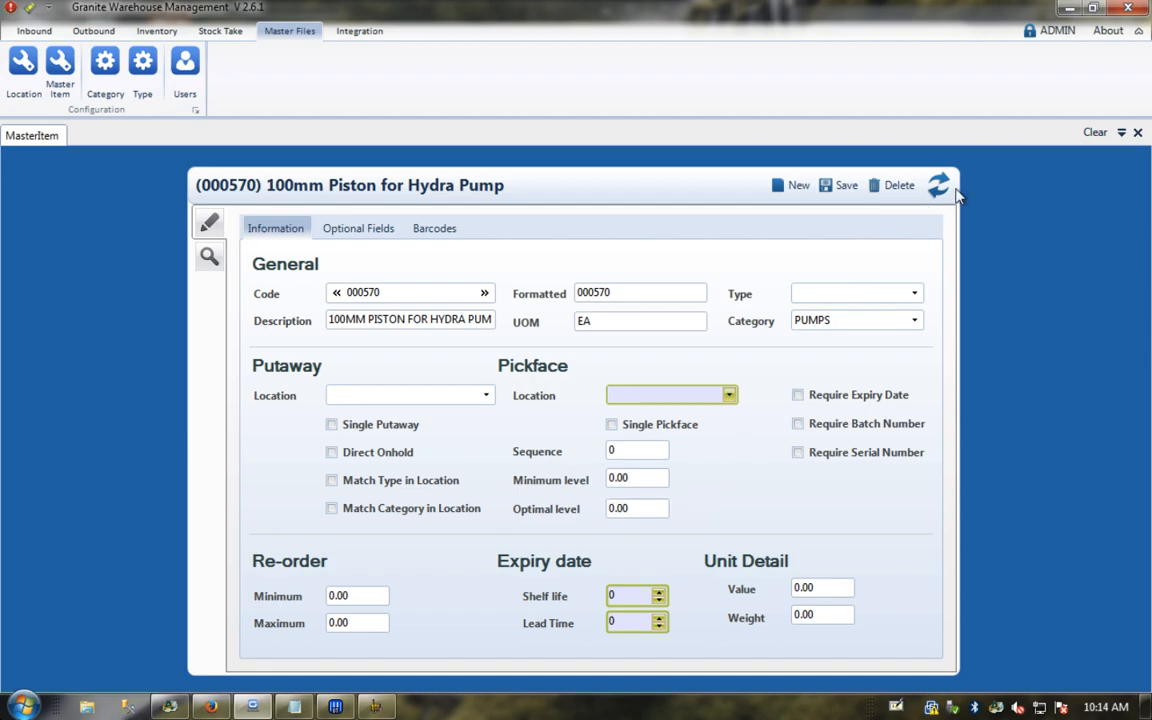
Step: Close the item record and show all nine warehouse locations in the Location grid
click(1137, 132)
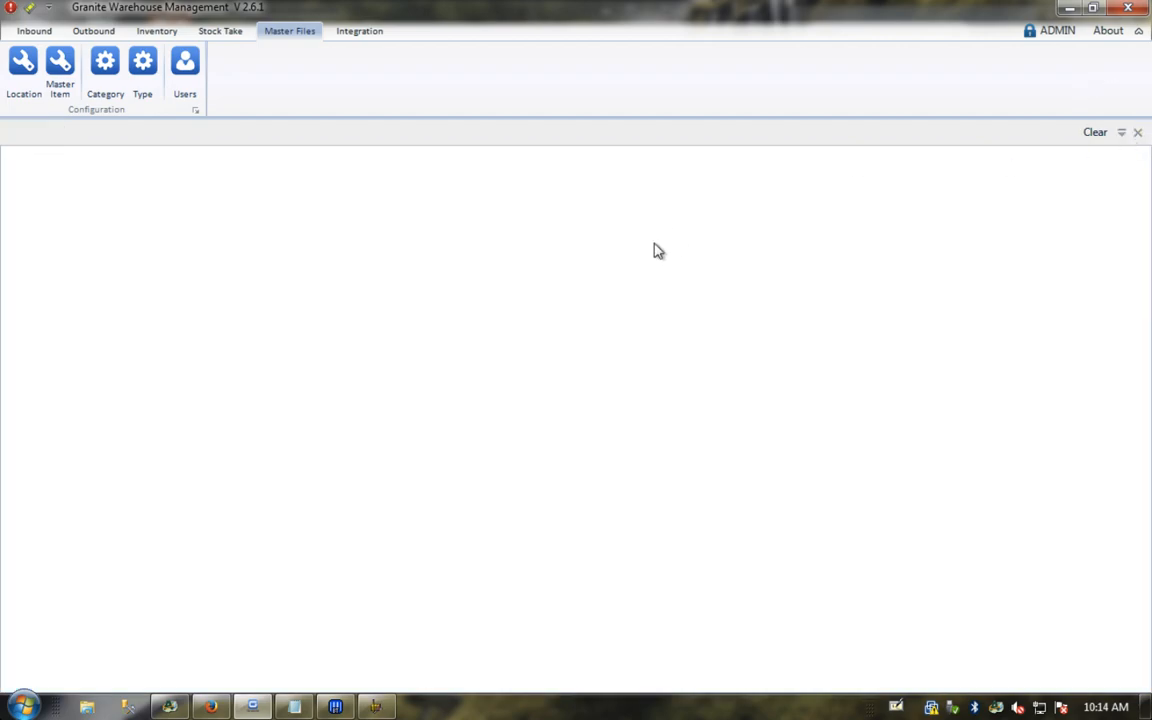
click(22, 66)
click(262, 282)
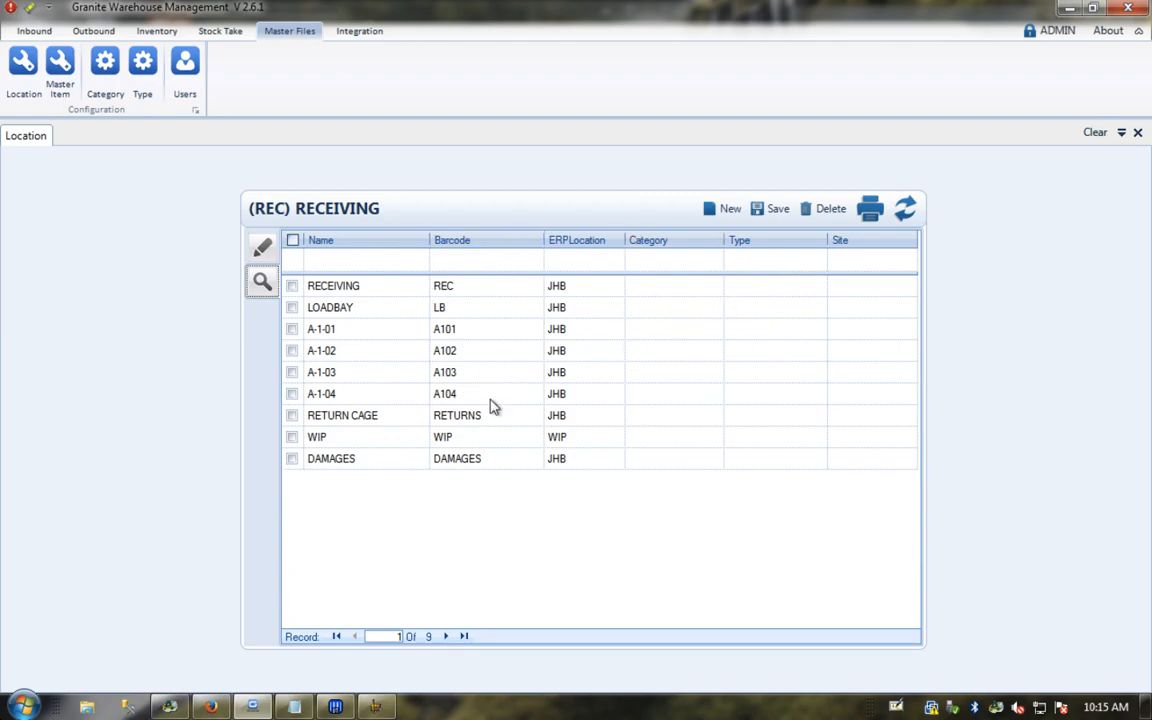
Step: Start a new location named QUARANTINE with barcode QUARANTINE
click(262, 247)
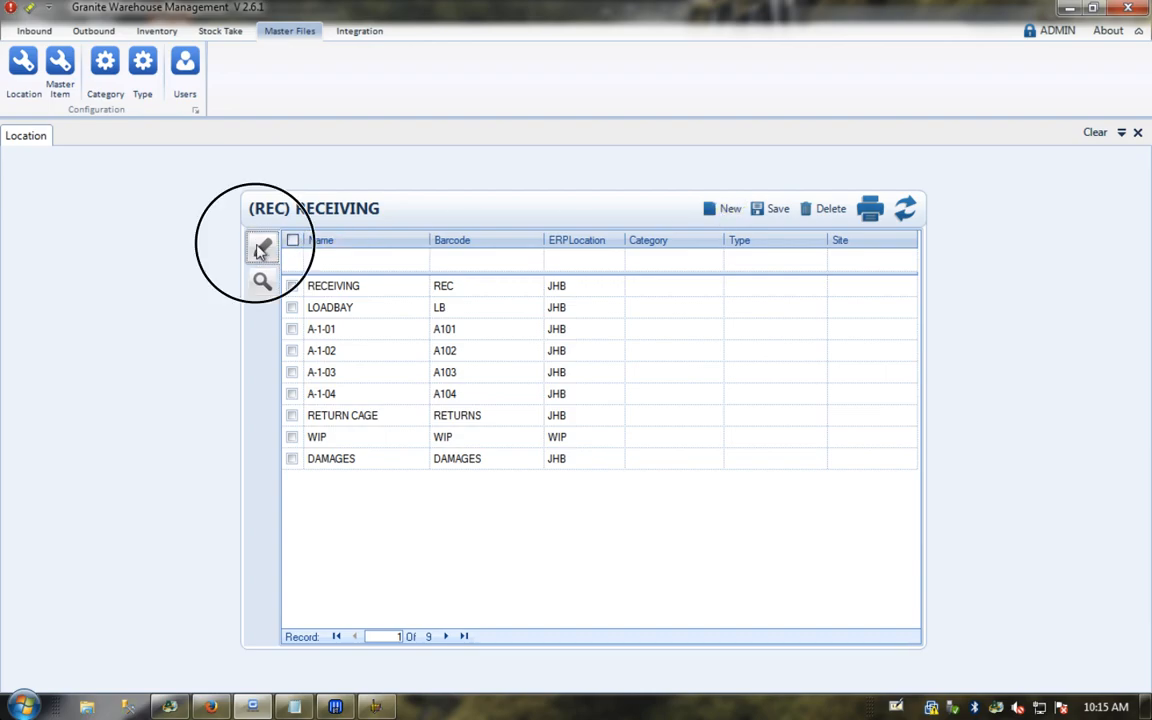
click(723, 210)
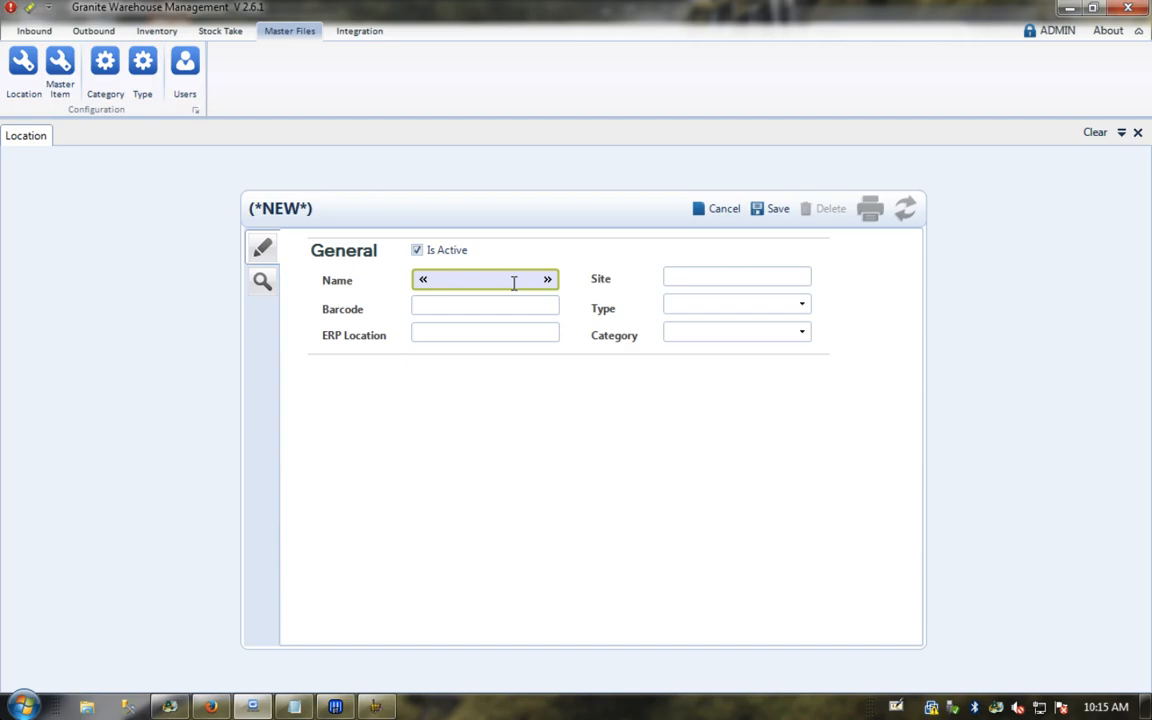
text(QUA)
key(BackSpace)
key(BackSpace)
key(BackSpace)
text(RANTINE)
key(Tab)
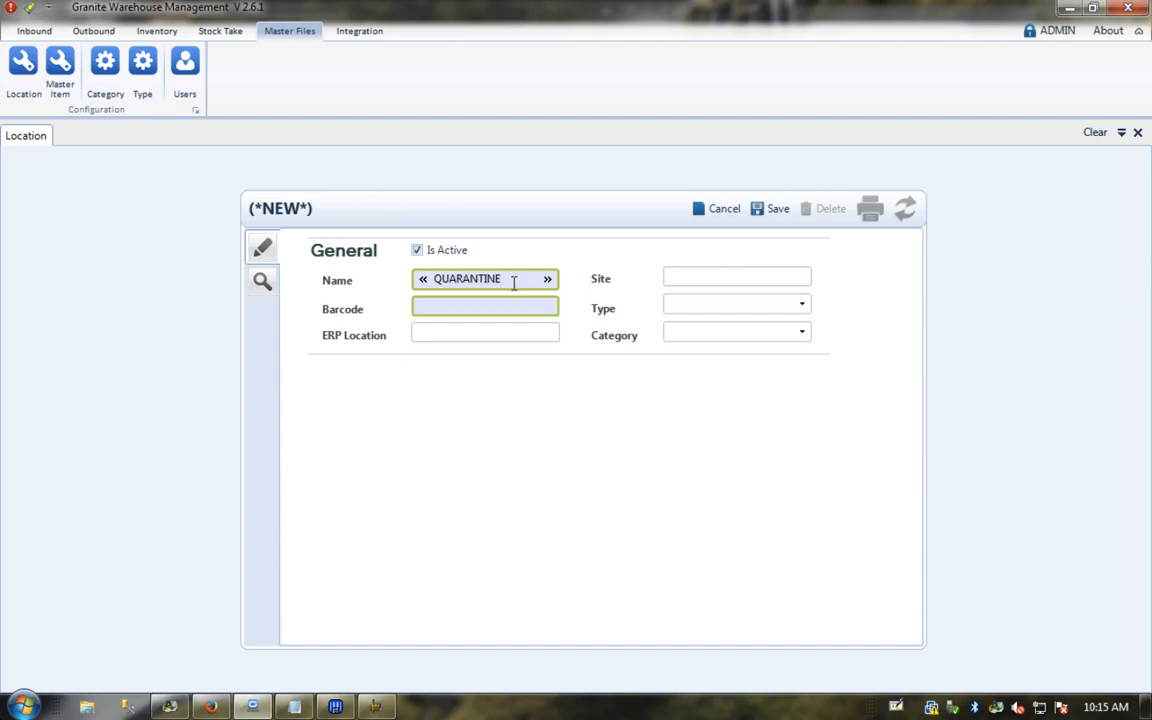
text(QUARANTINE)
key(Tab)
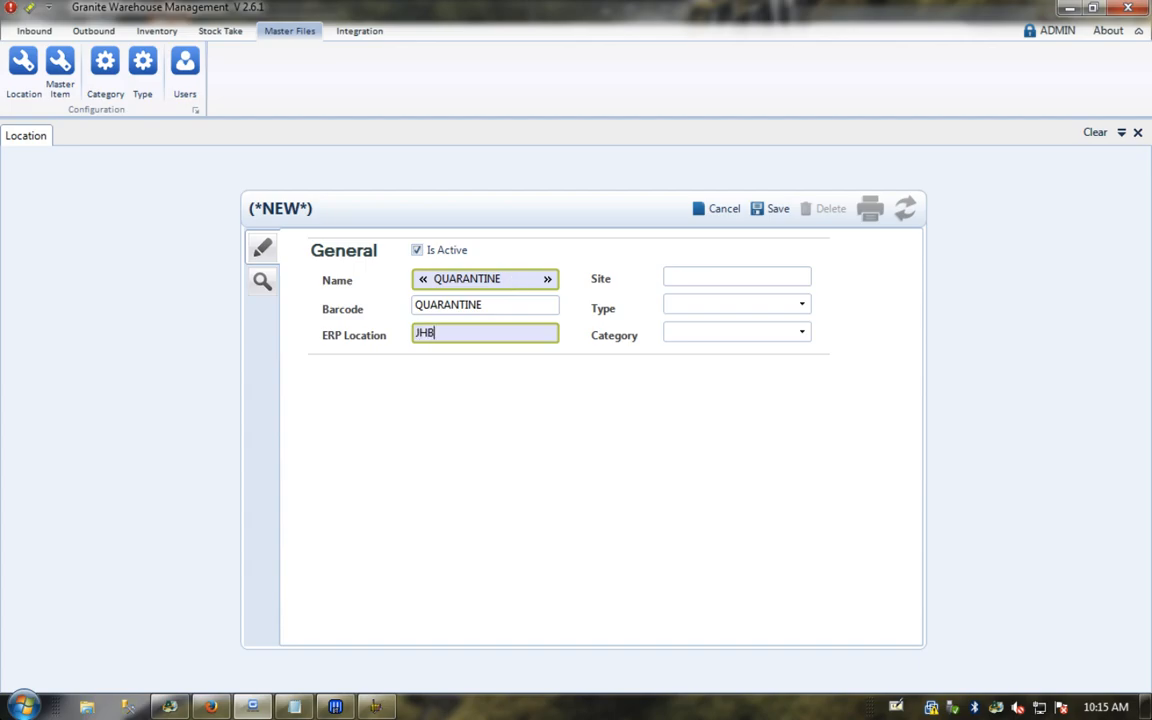
Step: Give the location ERP location JHB and category FLOOR, and save it
key(Tab)
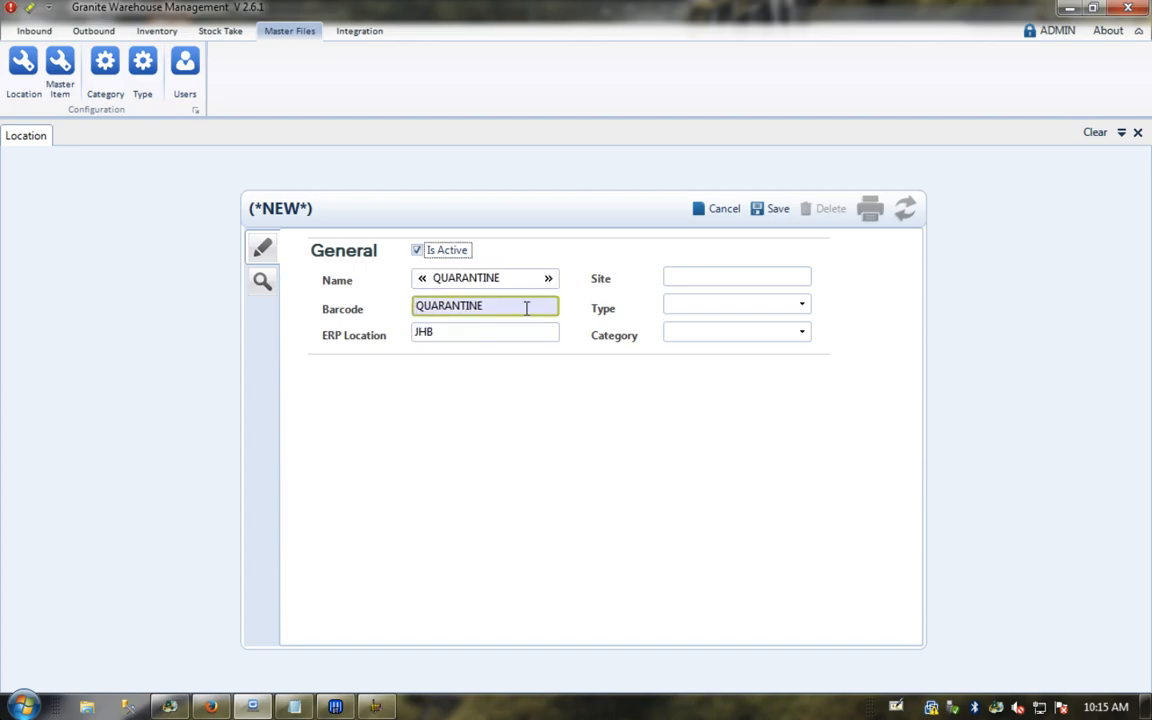
click(433, 332)
drag(433, 332, 399, 329)
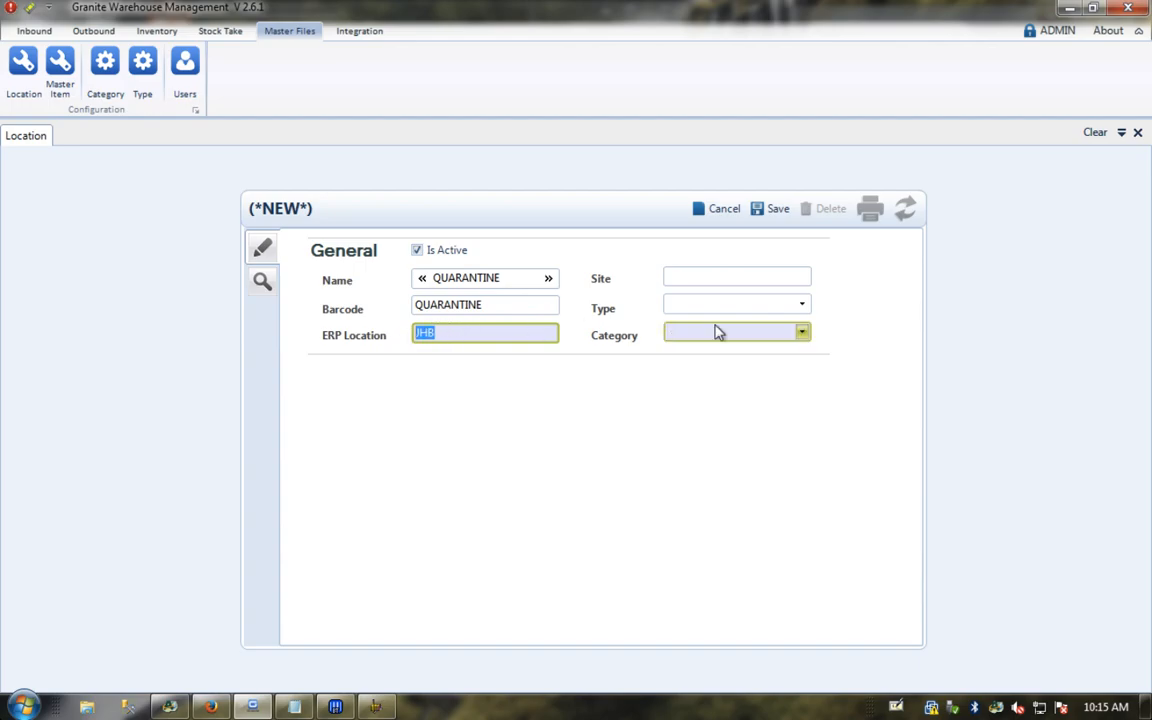
click(800, 334)
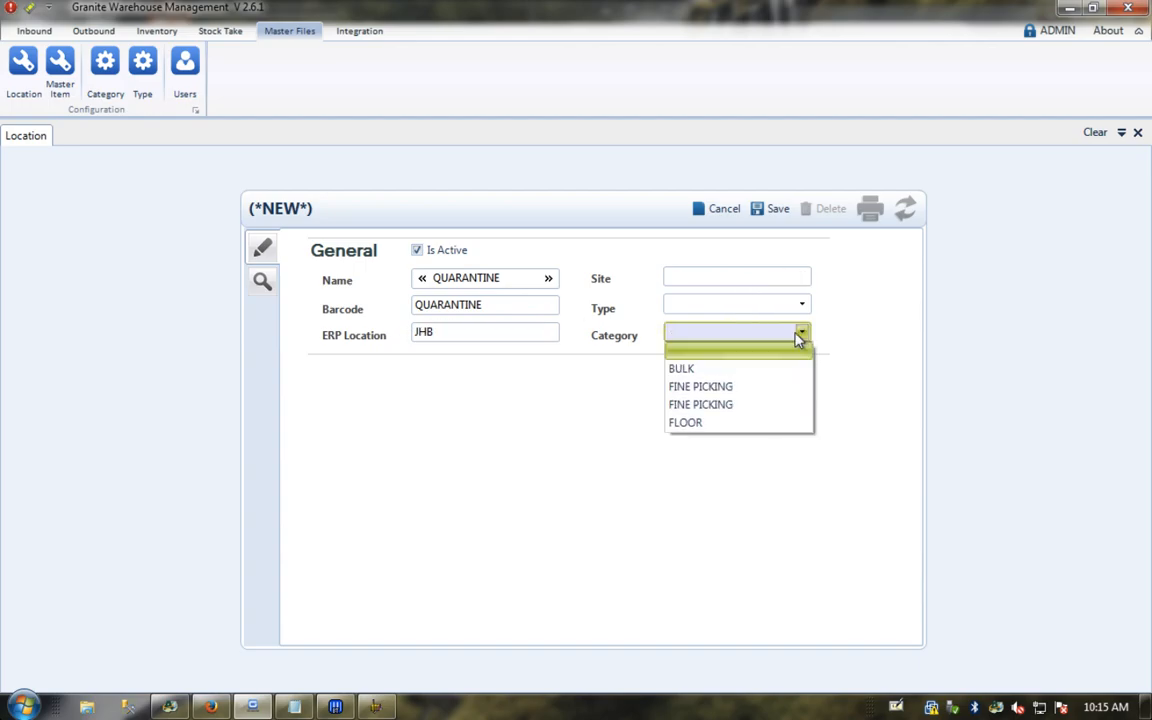
click(700, 422)
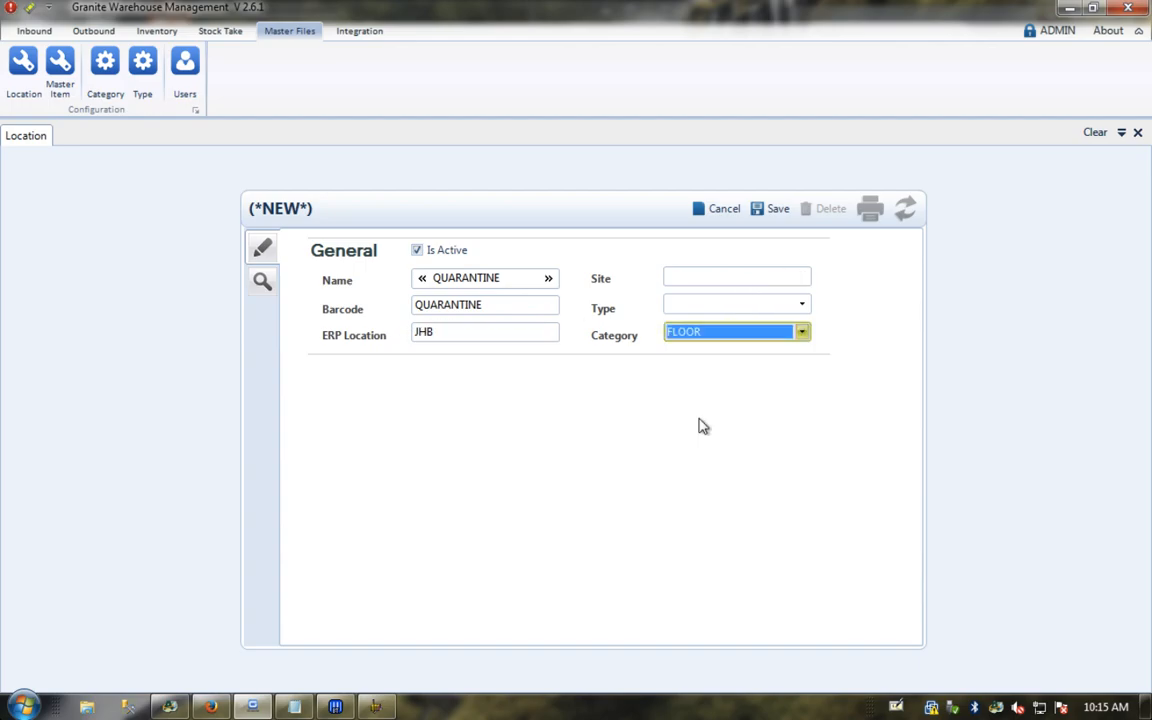
click(789, 276)
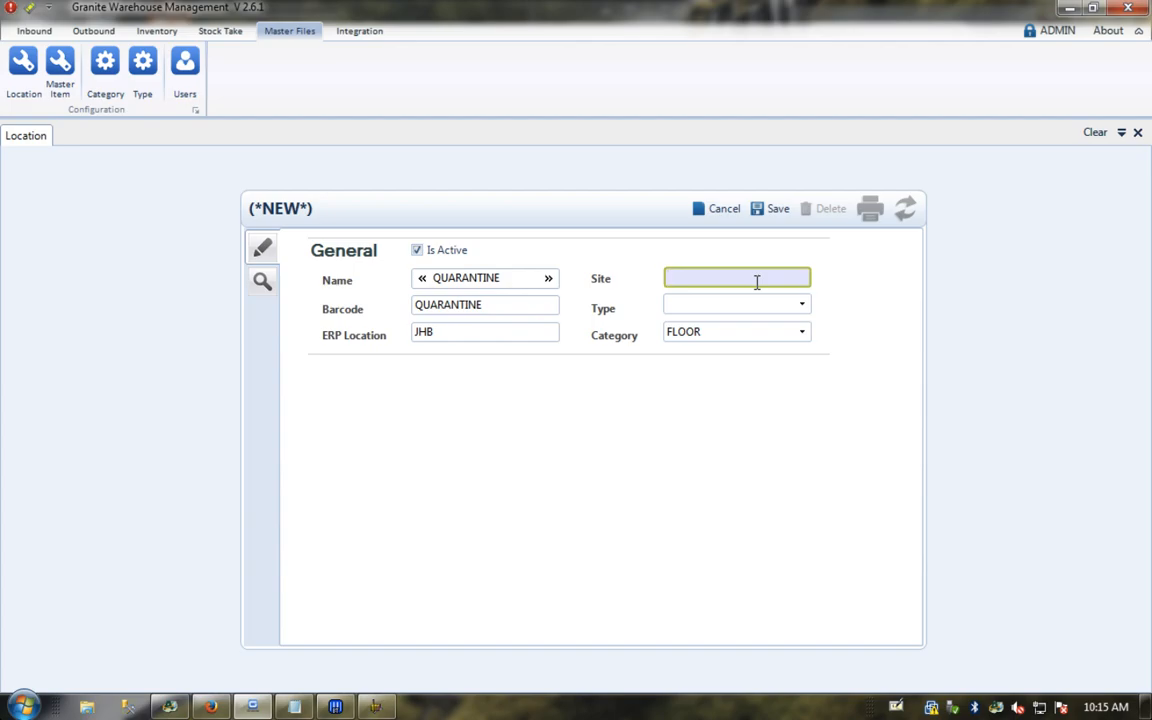
click(768, 210)
Step: Confirm QUARANTINE appears in the Location grid, then open the Inventory Stock Detail view
click(1095, 134)
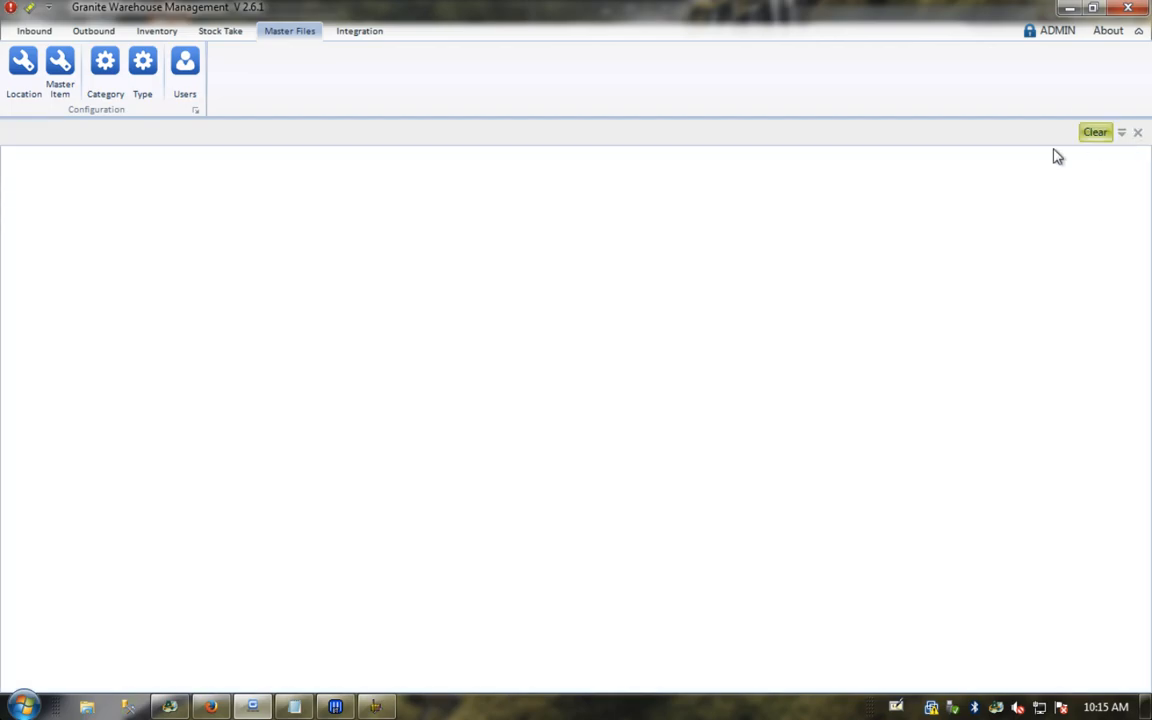
click(23, 65)
click(262, 284)
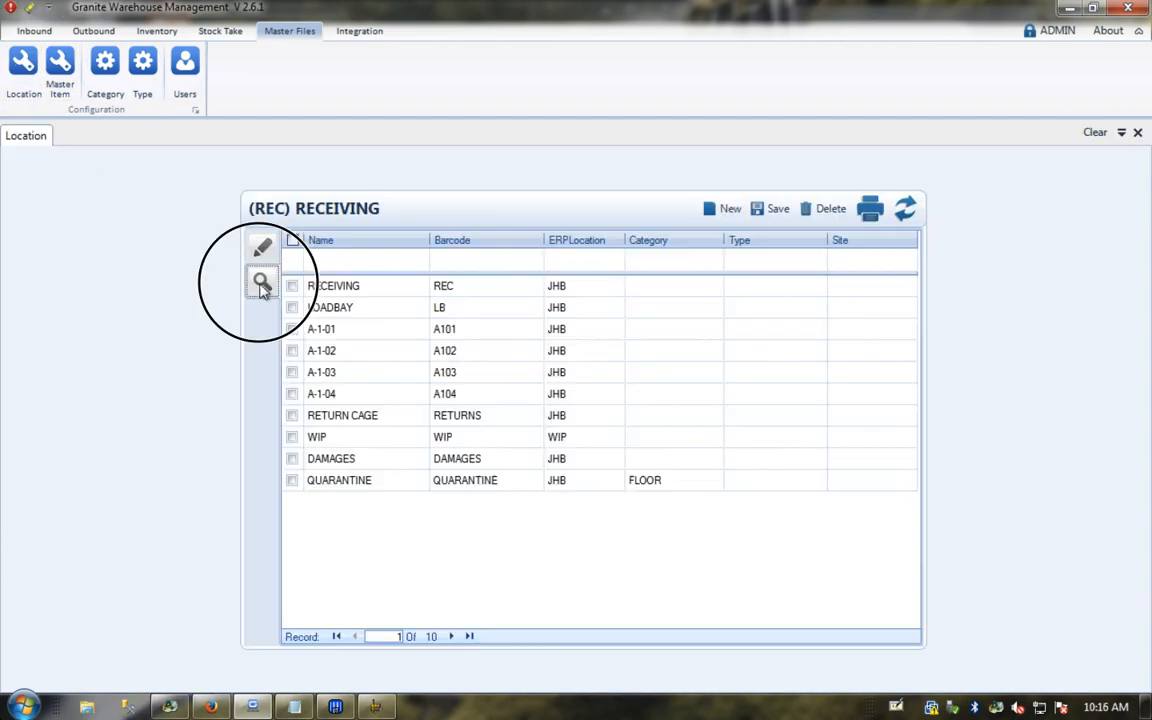
click(336, 462)
click(645, 483)
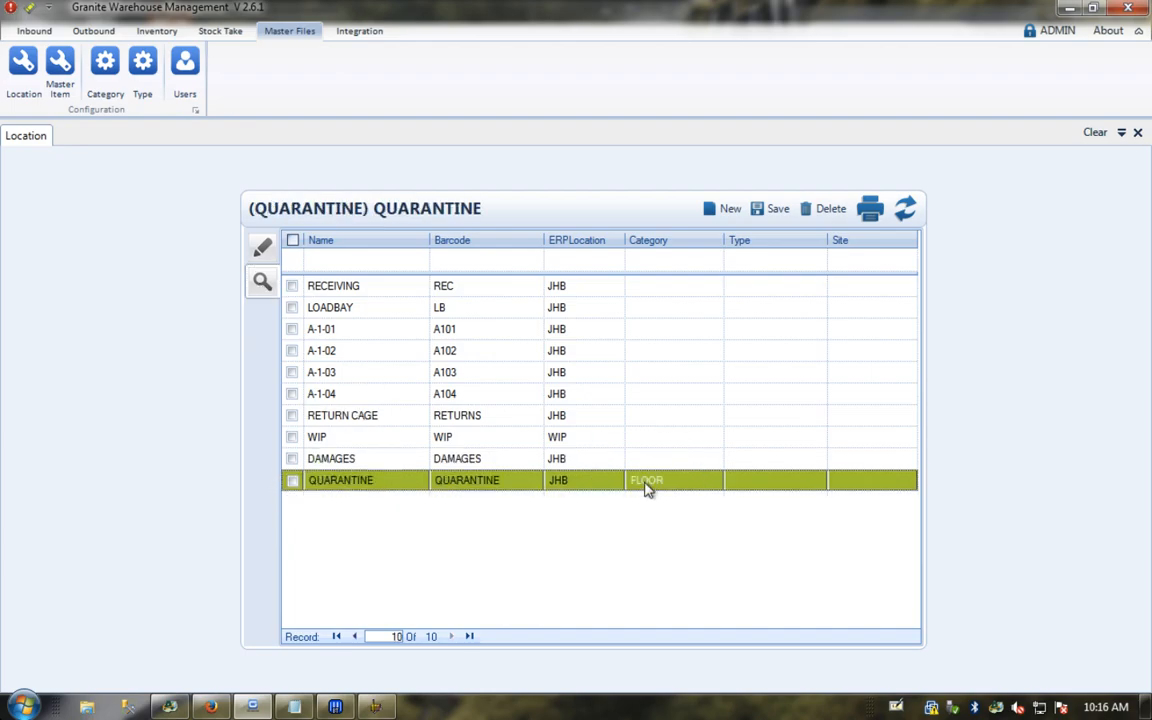
click(1095, 134)
click(157, 31)
click(415, 73)
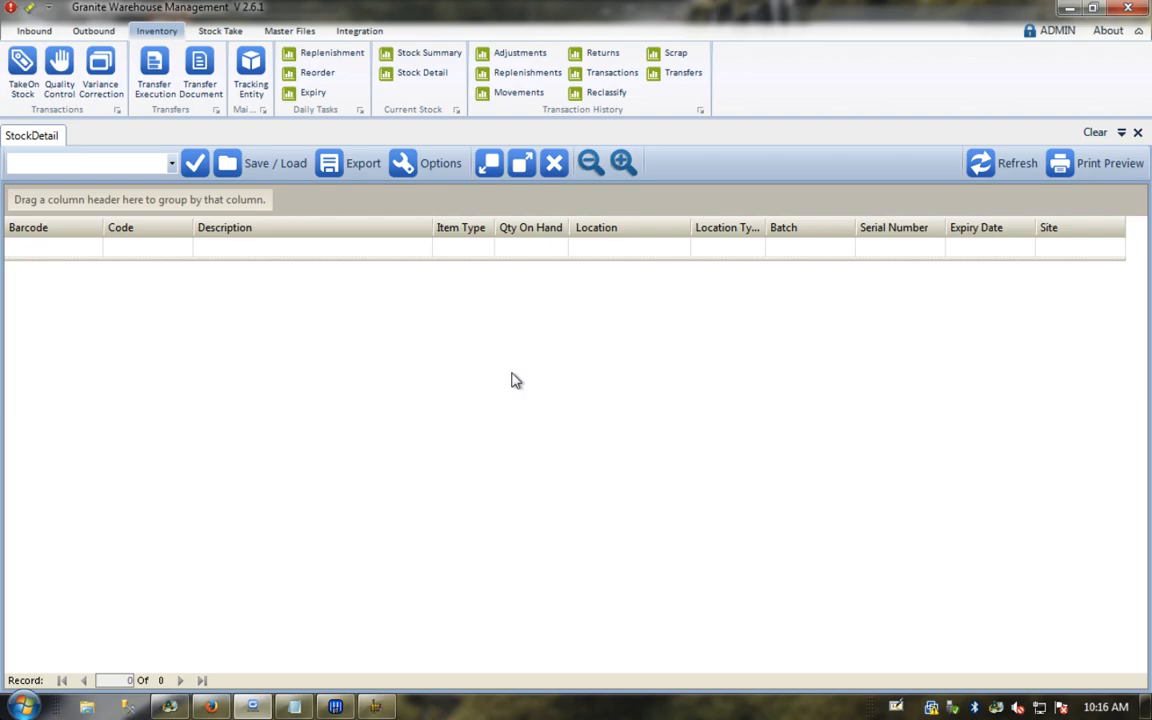
click(170, 708)
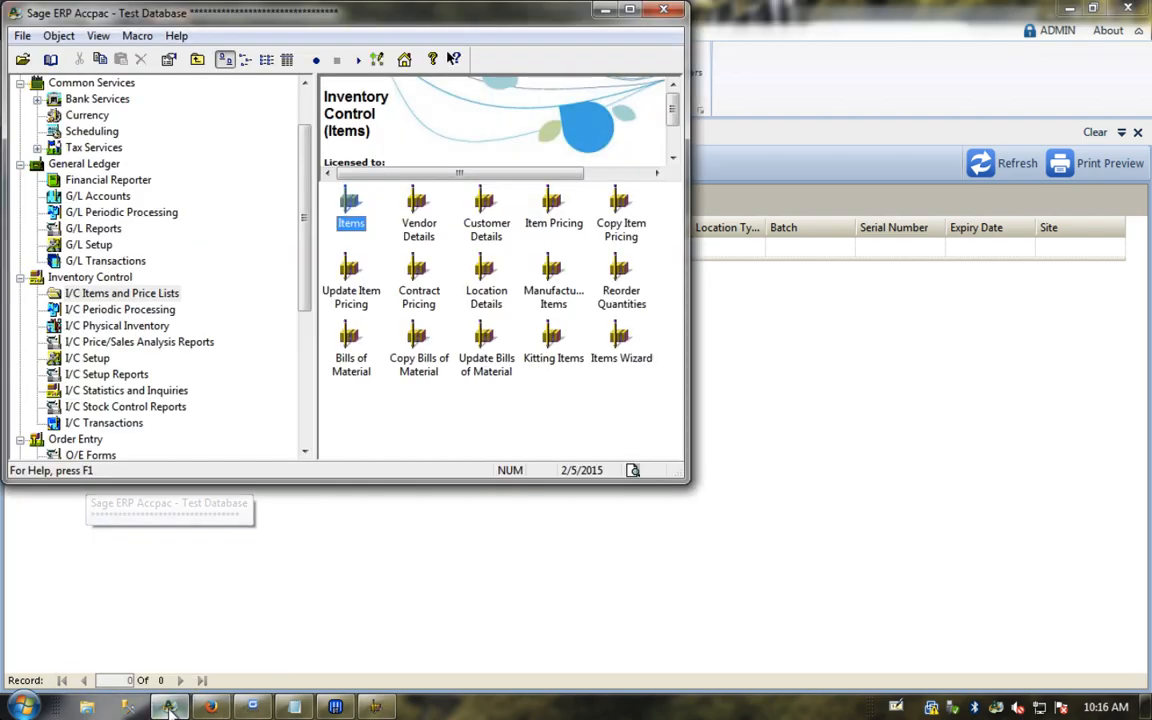
click(486, 278)
double_click(487, 278)
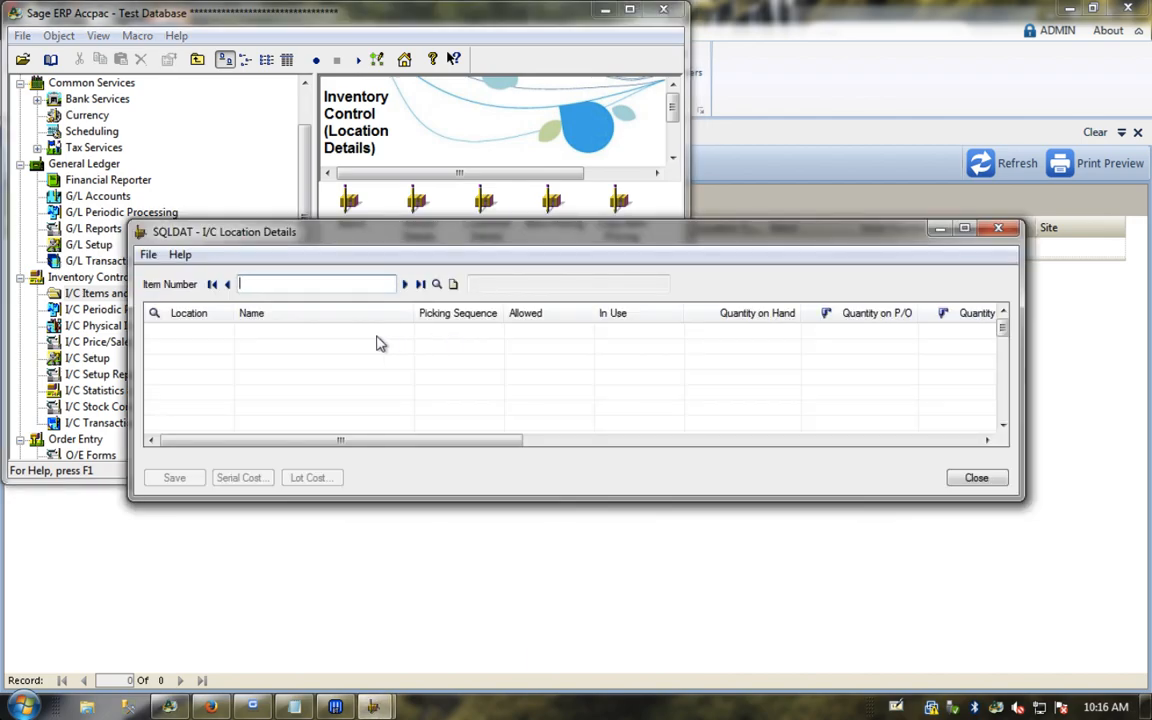
click(296, 708)
scroll(138, 295, down, 2)
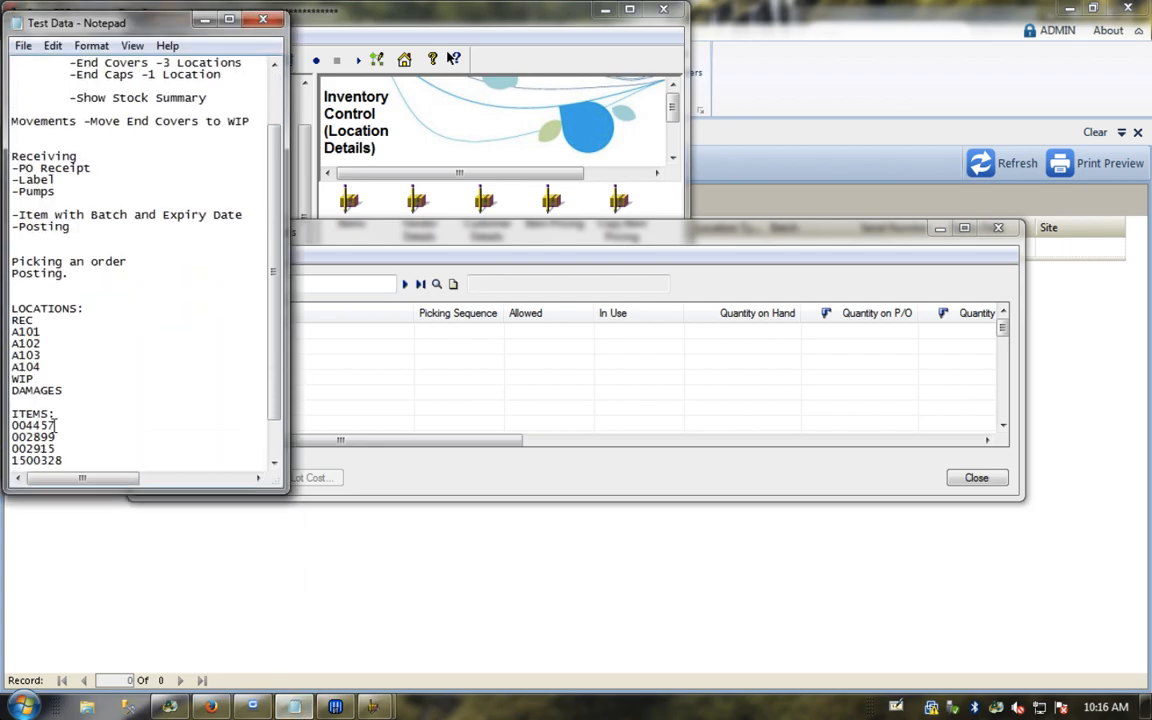
click(427, 241)
click(318, 283)
text(004457)
key(Return)
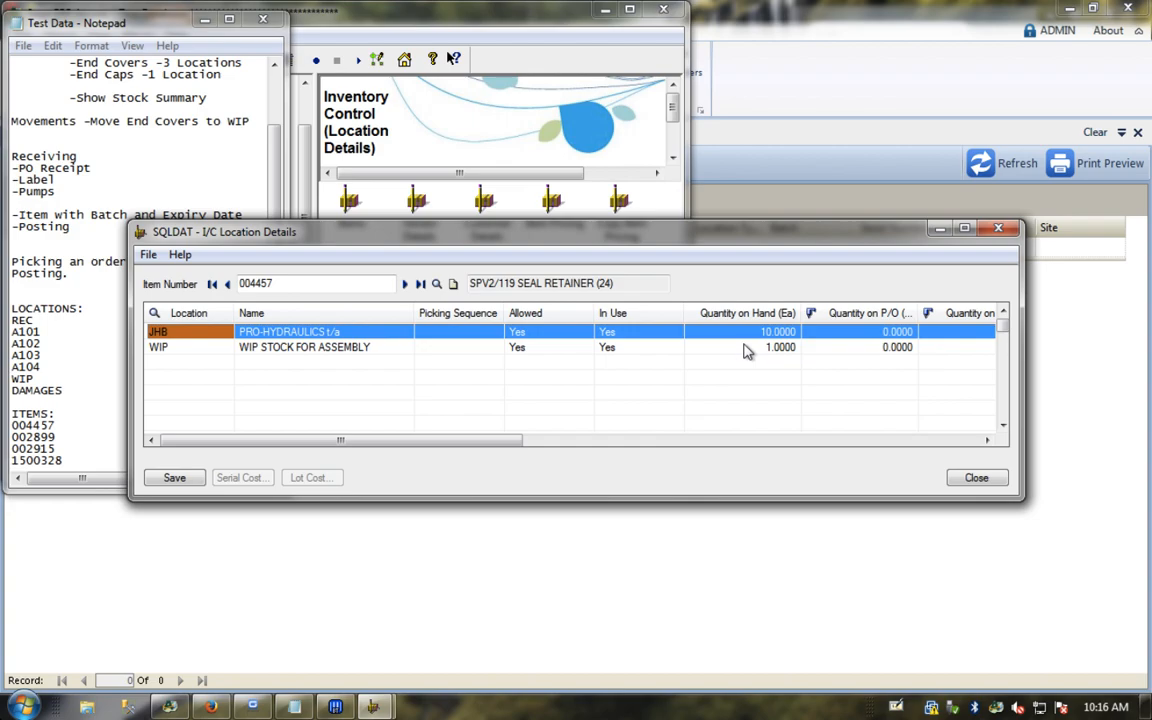
click(972, 479)
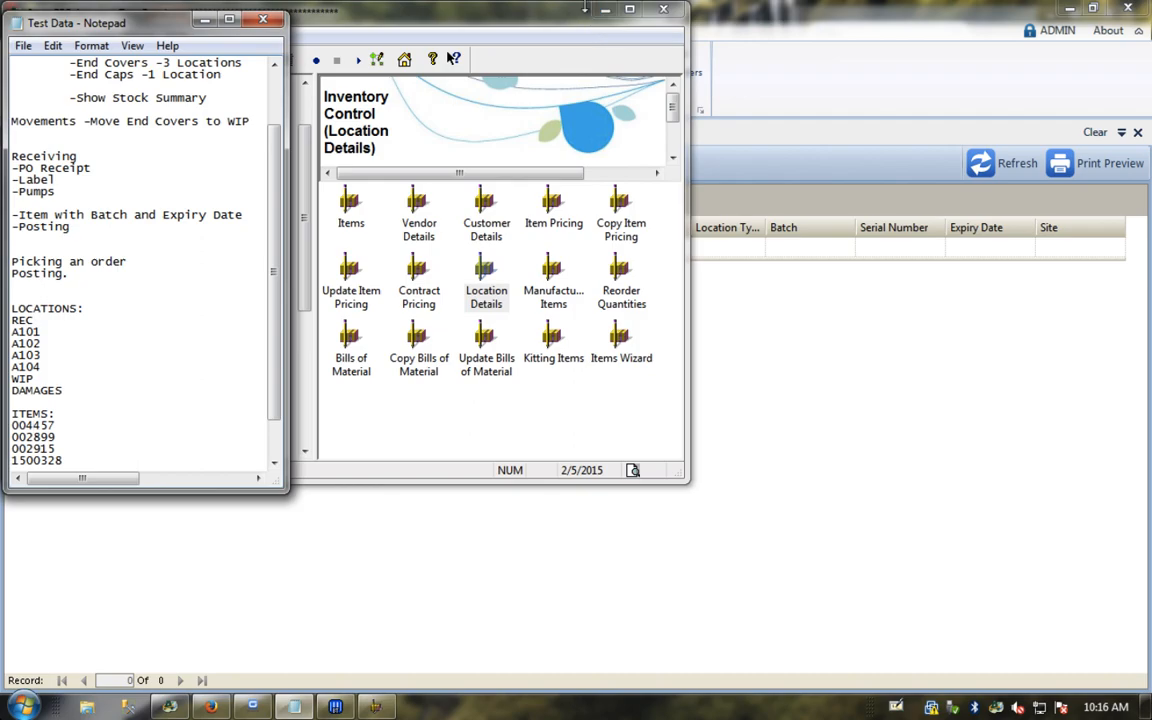
click(605, 9)
click(862, 382)
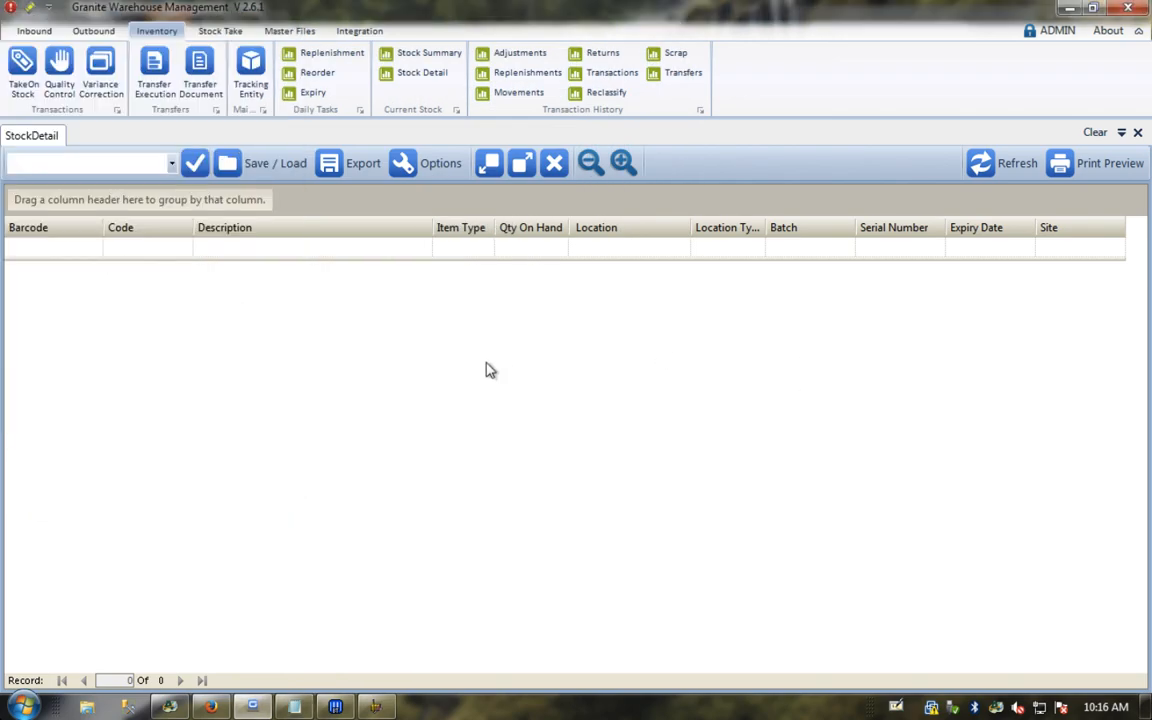
Step: Switch to Granite WMS web and open the Inbound TakeOn screen
mouse_move(211, 707)
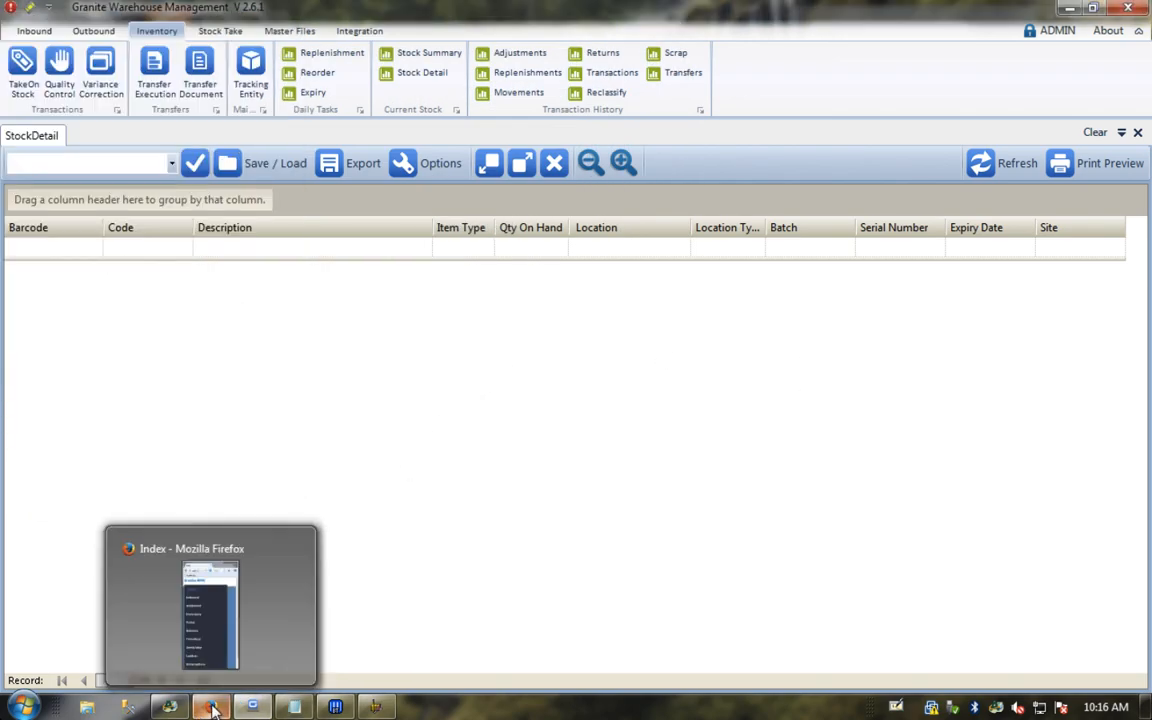
click(211, 707)
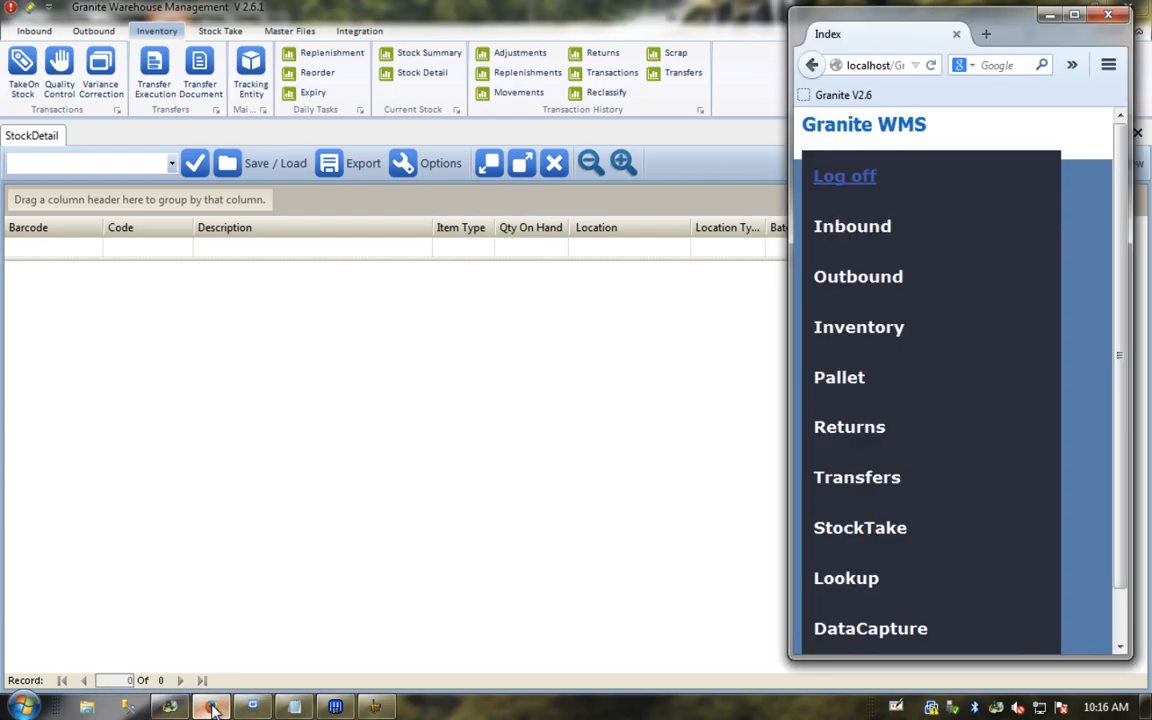
click(869, 229)
click(846, 316)
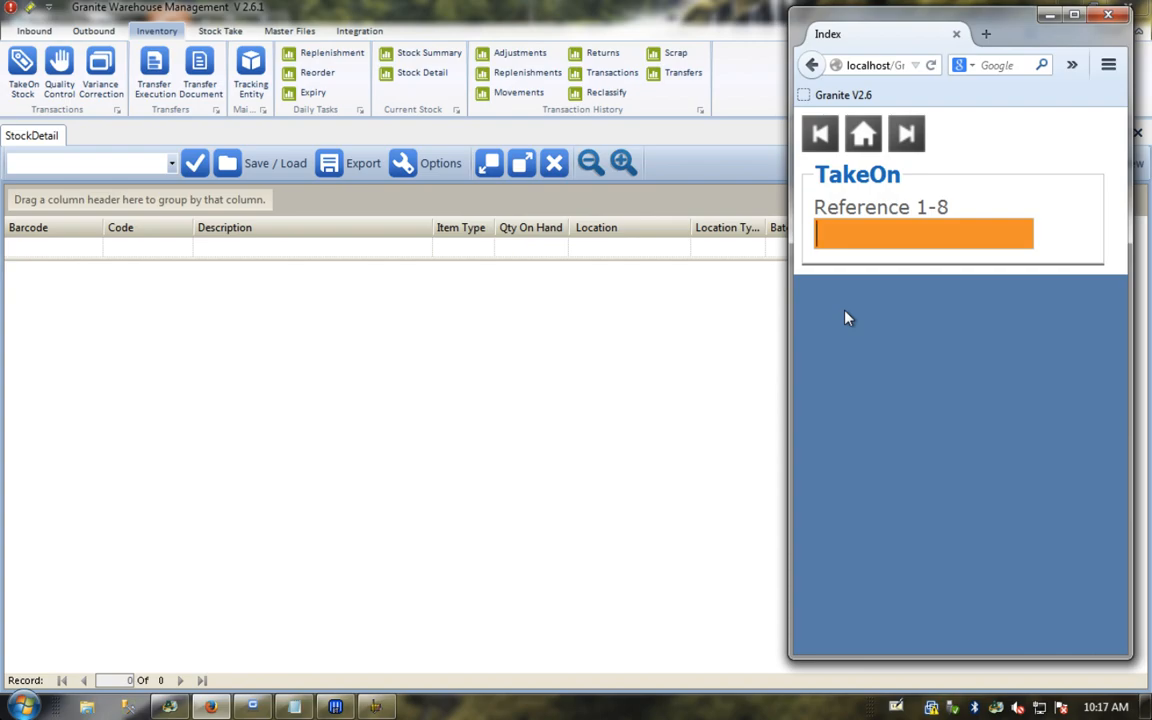
Step: Enter reference INITIAL TAKEON and location A101, skip batch and expiry, then type stock code 004457
text(INTITIA)
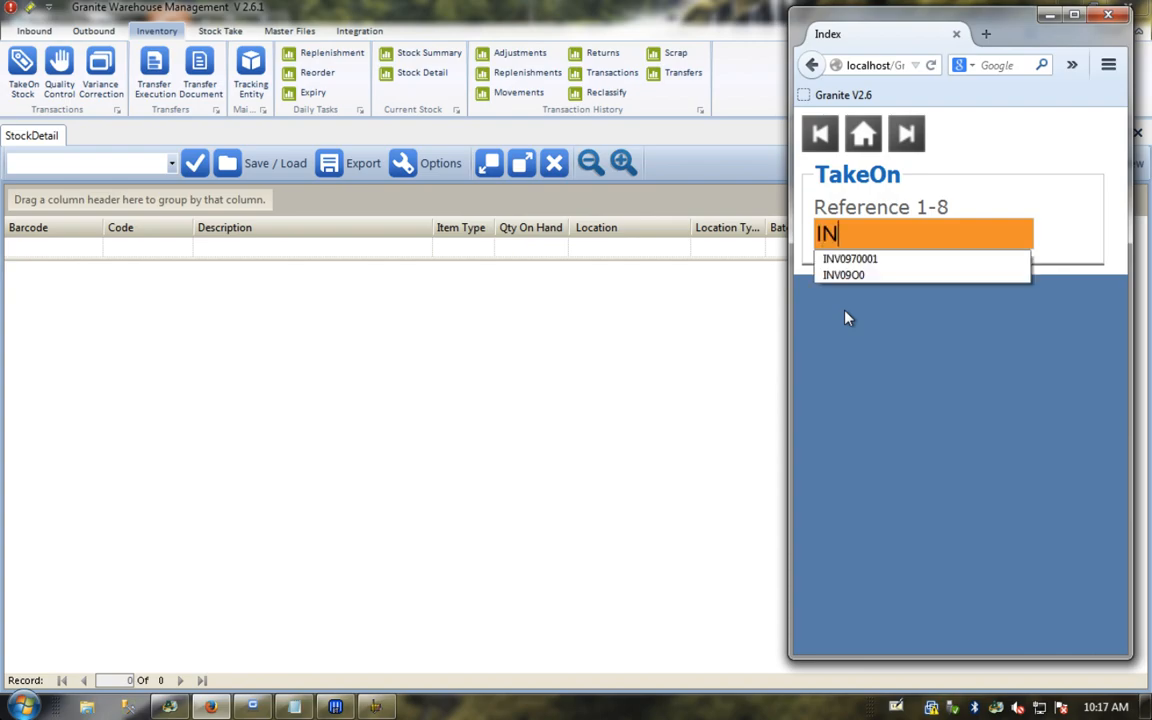
key(BackSpace)
key(BackSpace)
key(BackSpace)
key(BackSpace)
key(BackSpace)
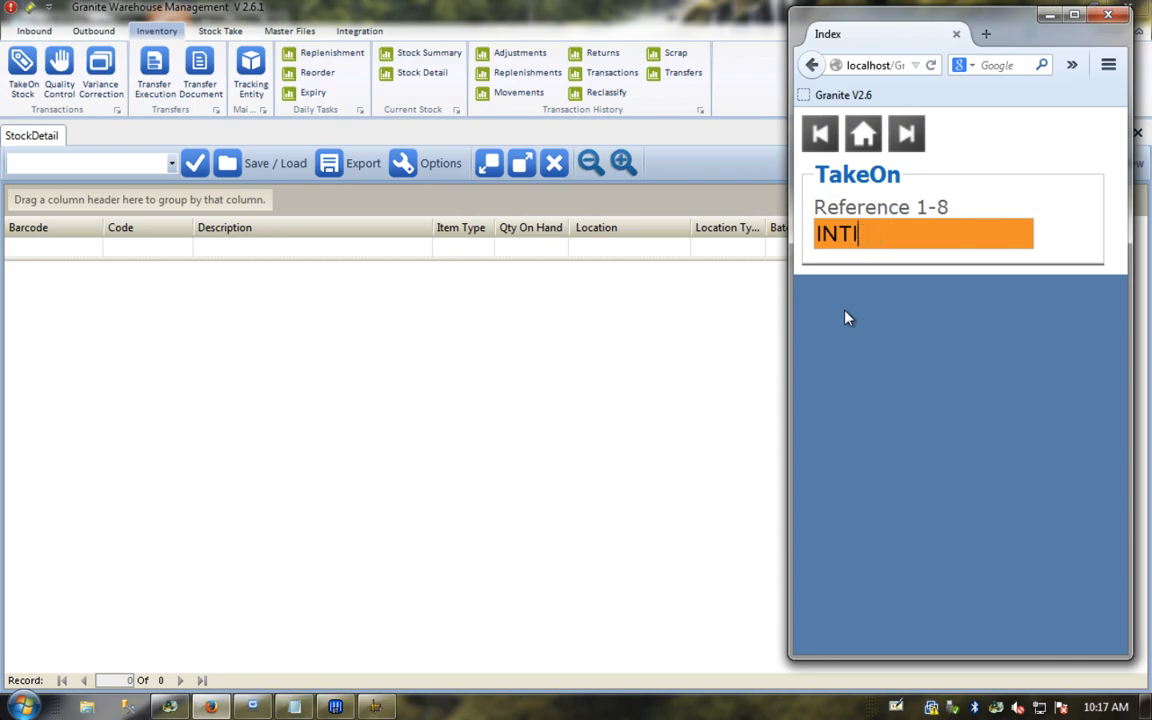
text(ITIAL TAKEON)
key(Return)
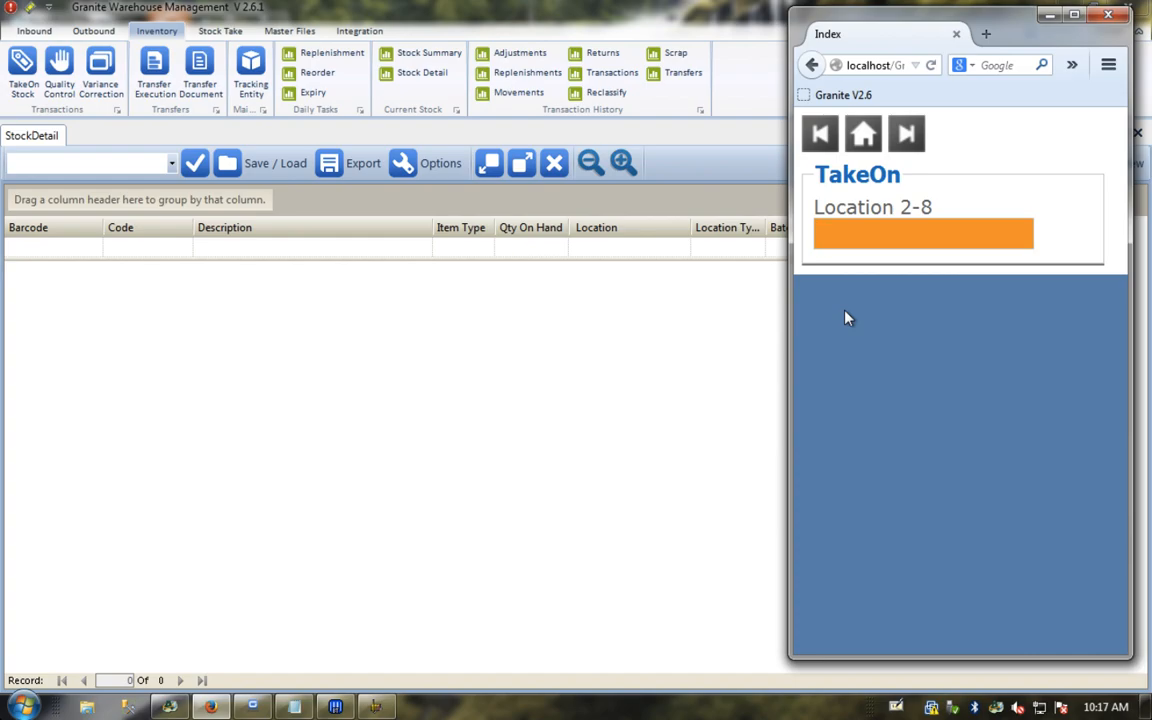
text(A101)
key(Return)
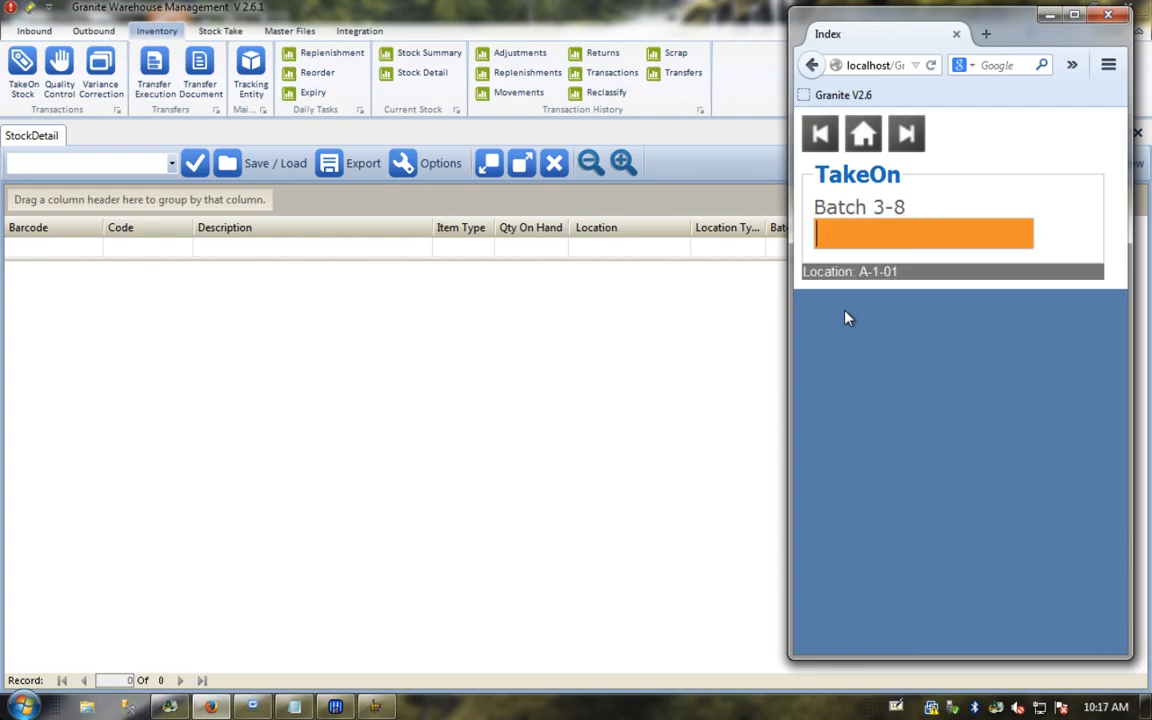
key(Return)
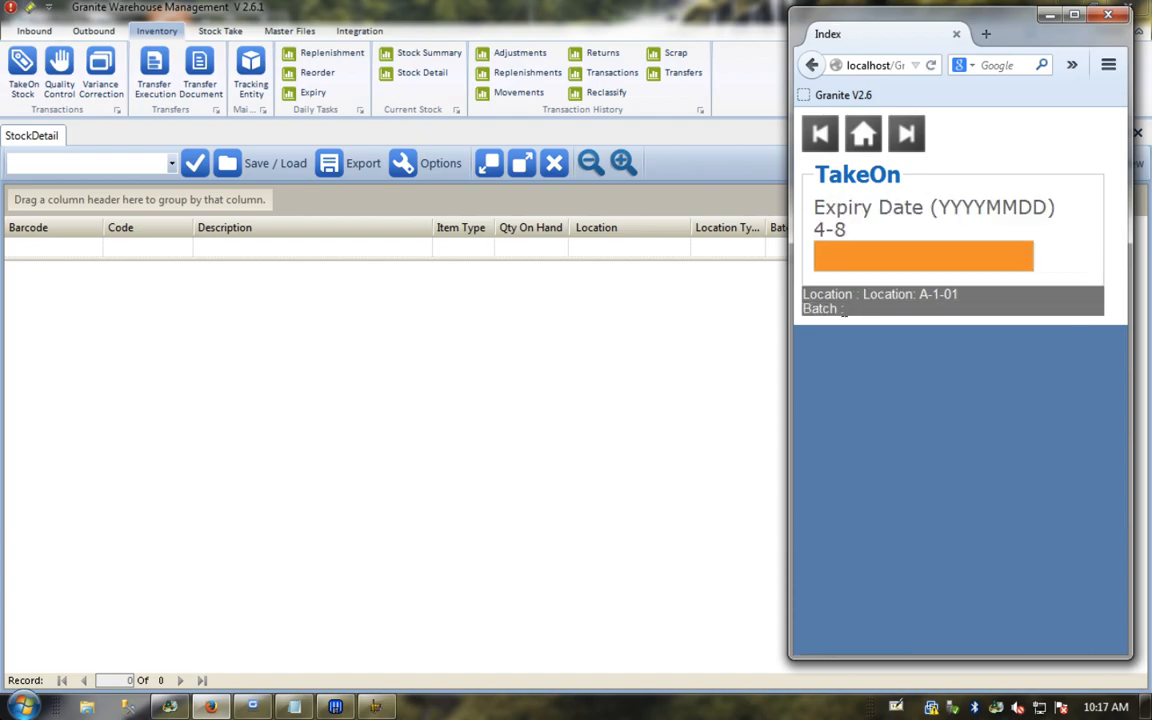
key(Return)
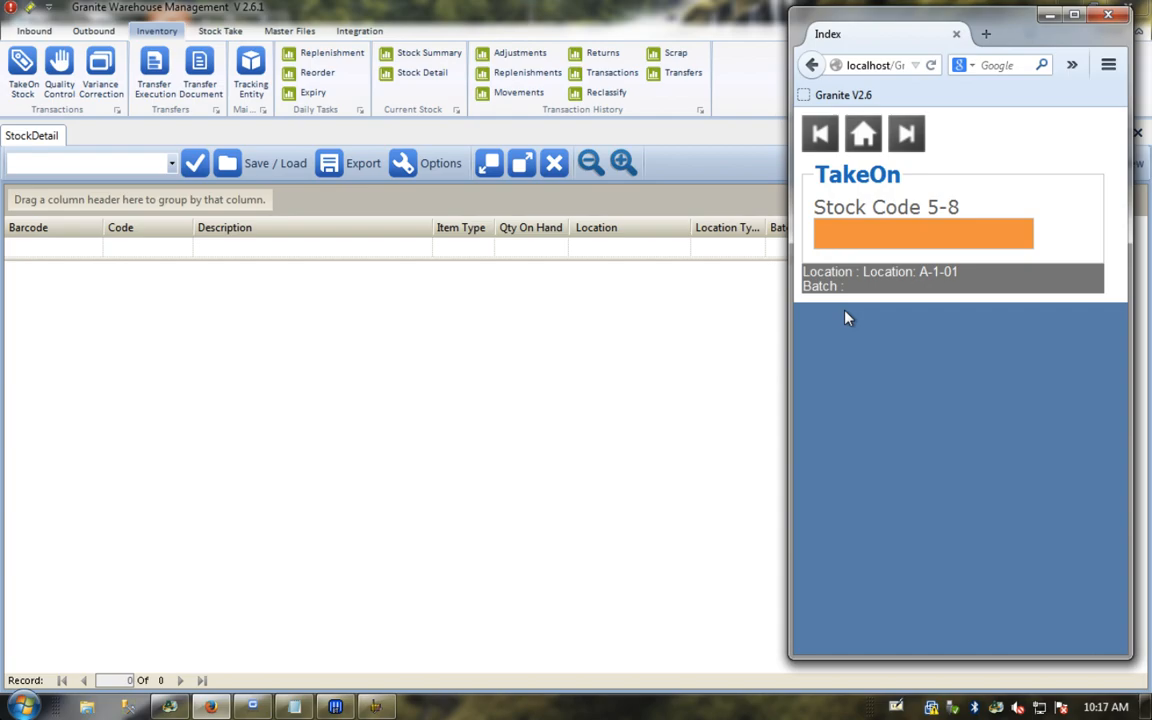
text(004457)
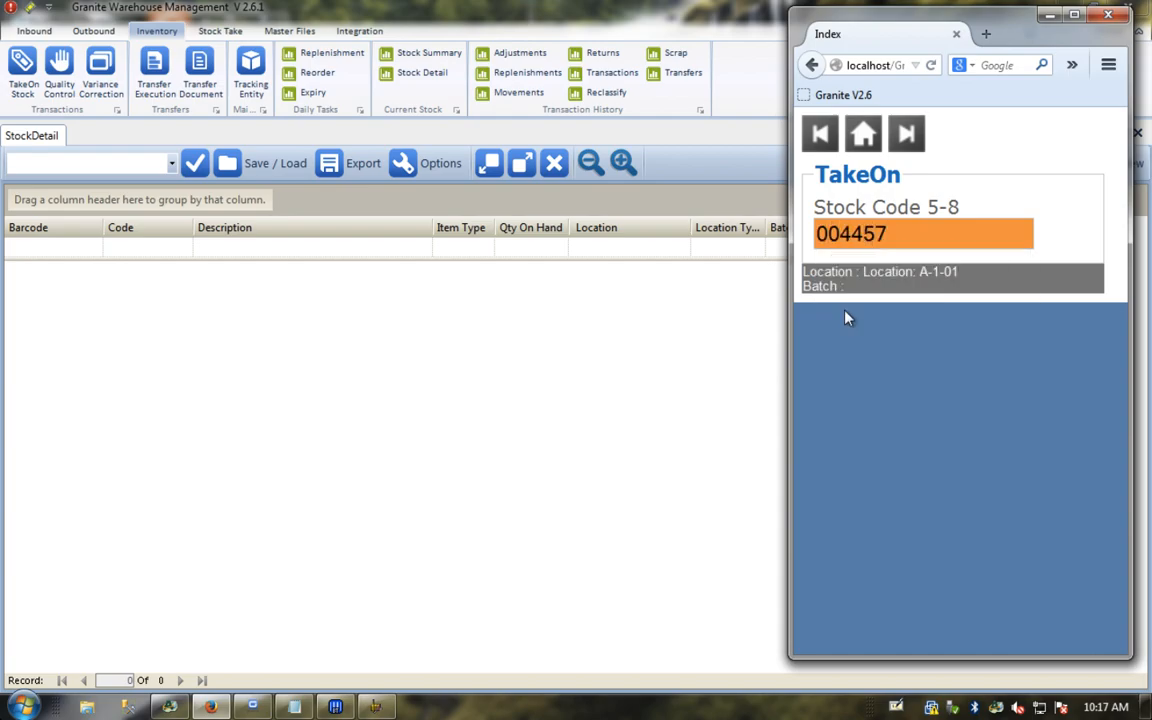
Step: Take on 5 units of stock code 004457 as 2 unique codes, skipping the tracking barcode
key(Return)
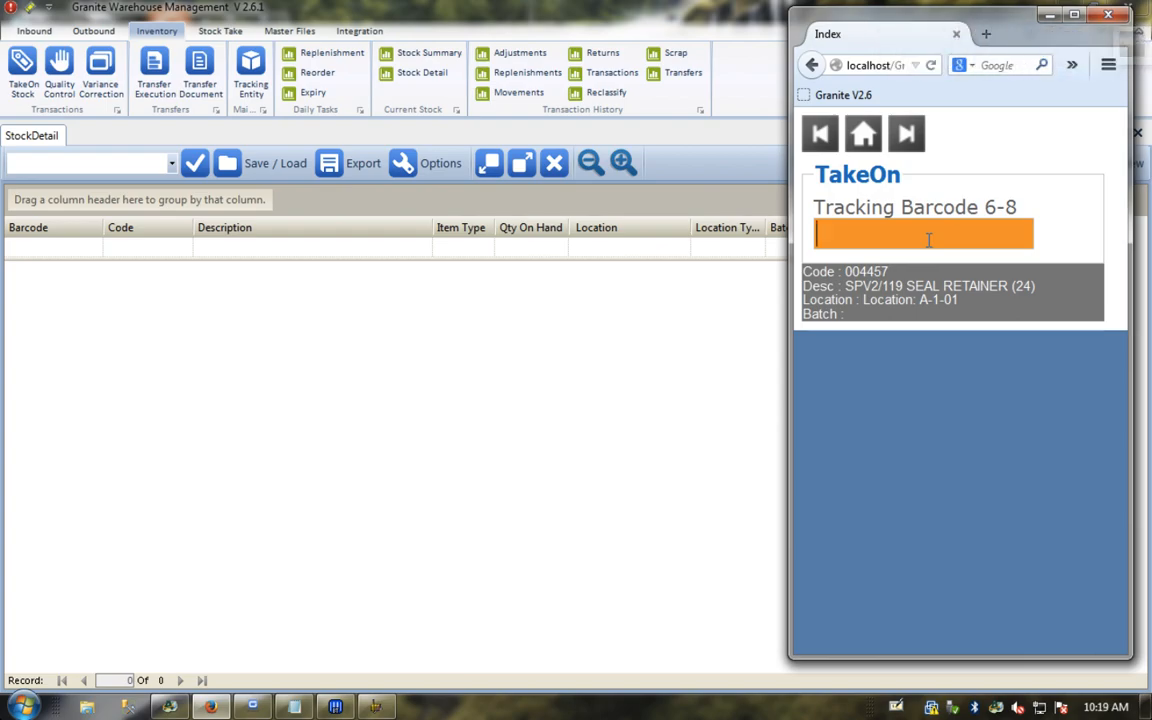
key(Return)
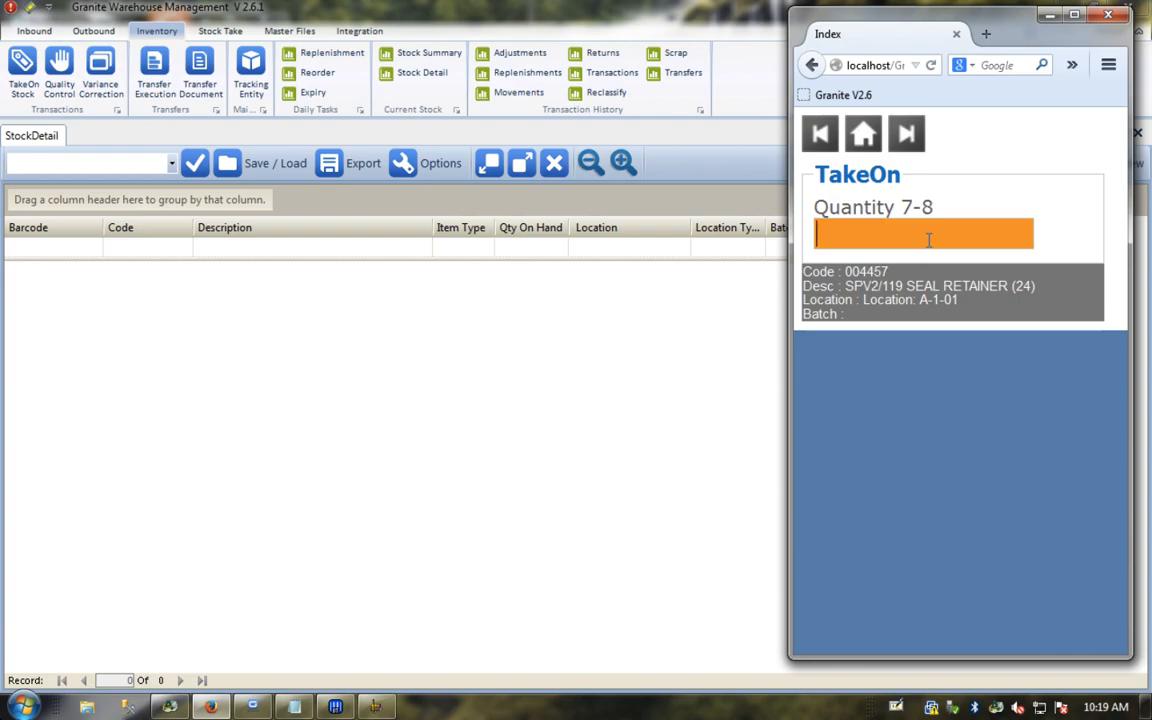
text(5)
key(Return)
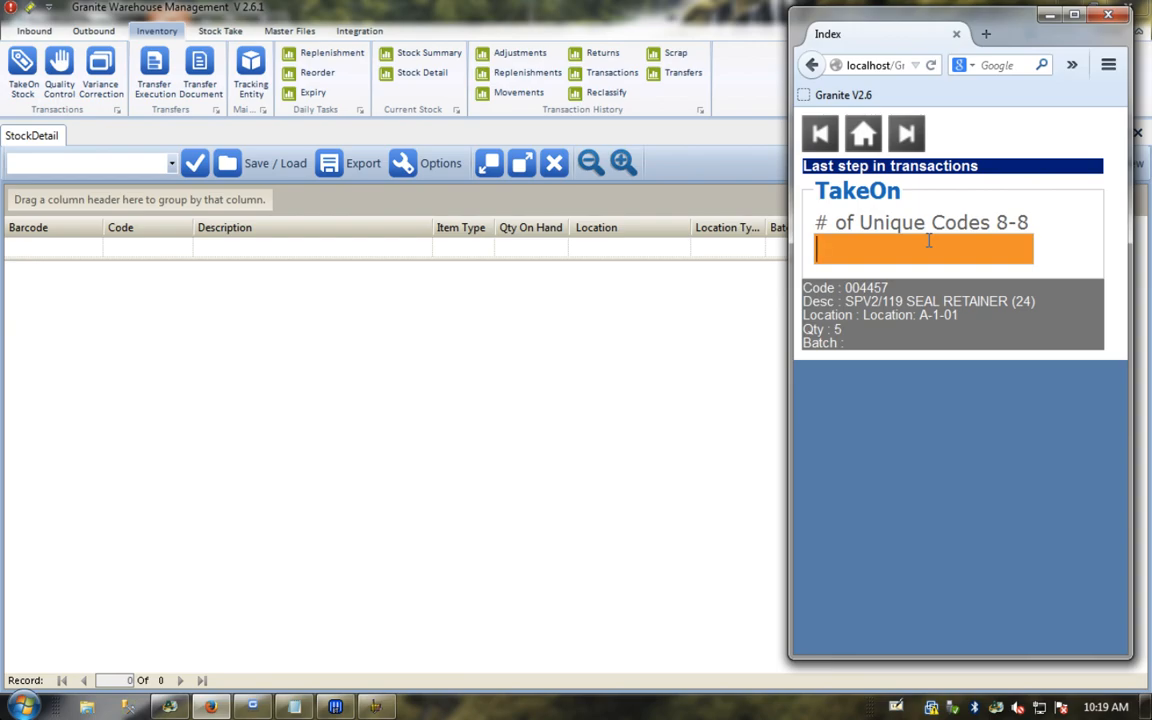
text(2)
key(Return)
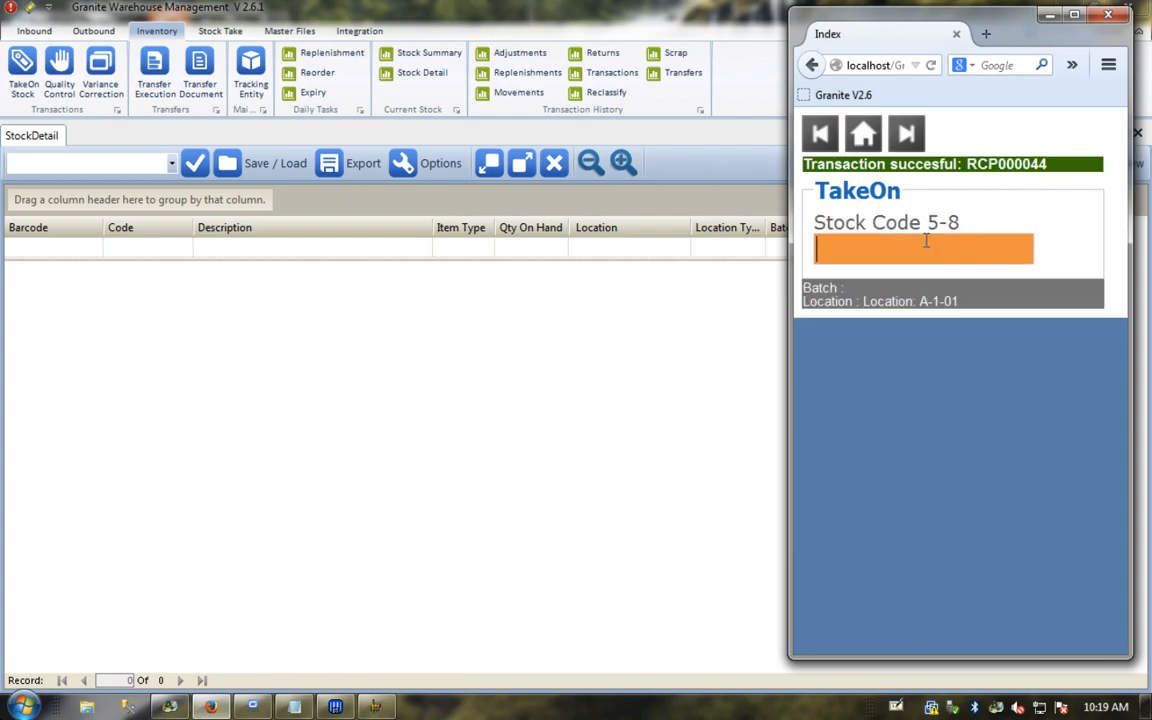
click(380, 303)
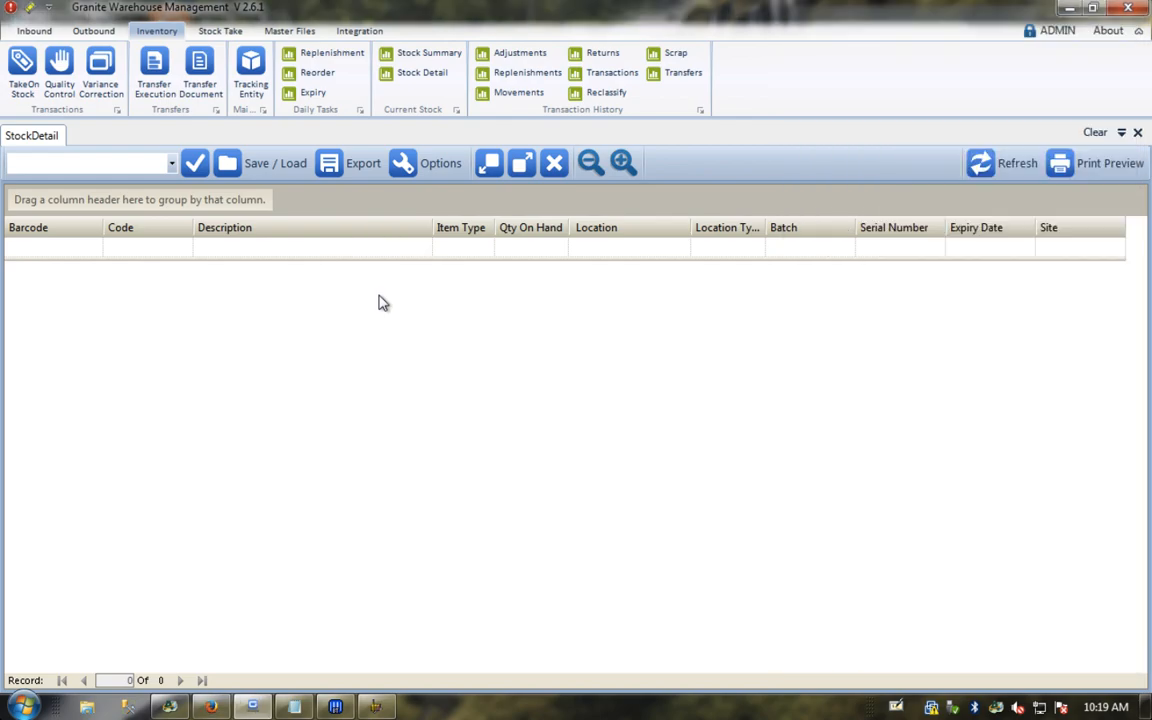
Step: Refresh Stock Detail and check entries T0000021 and T0000022, 5 each of 004457 at A-1-01
click(1005, 166)
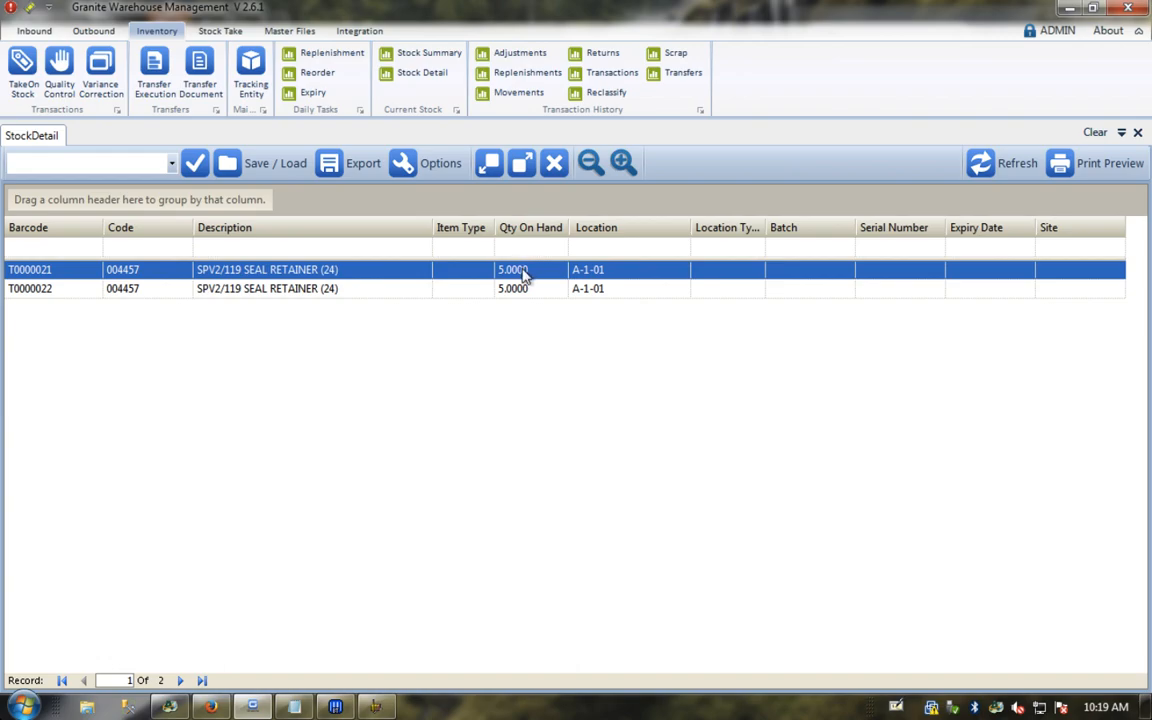
click(44, 288)
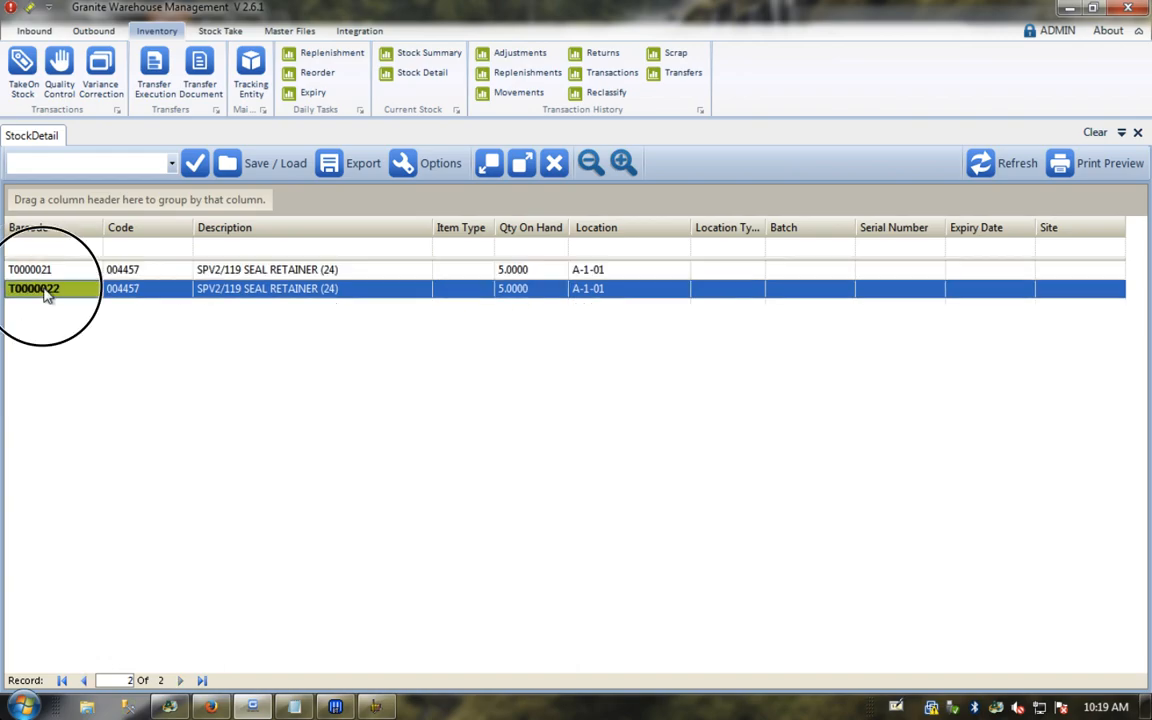
click(118, 268)
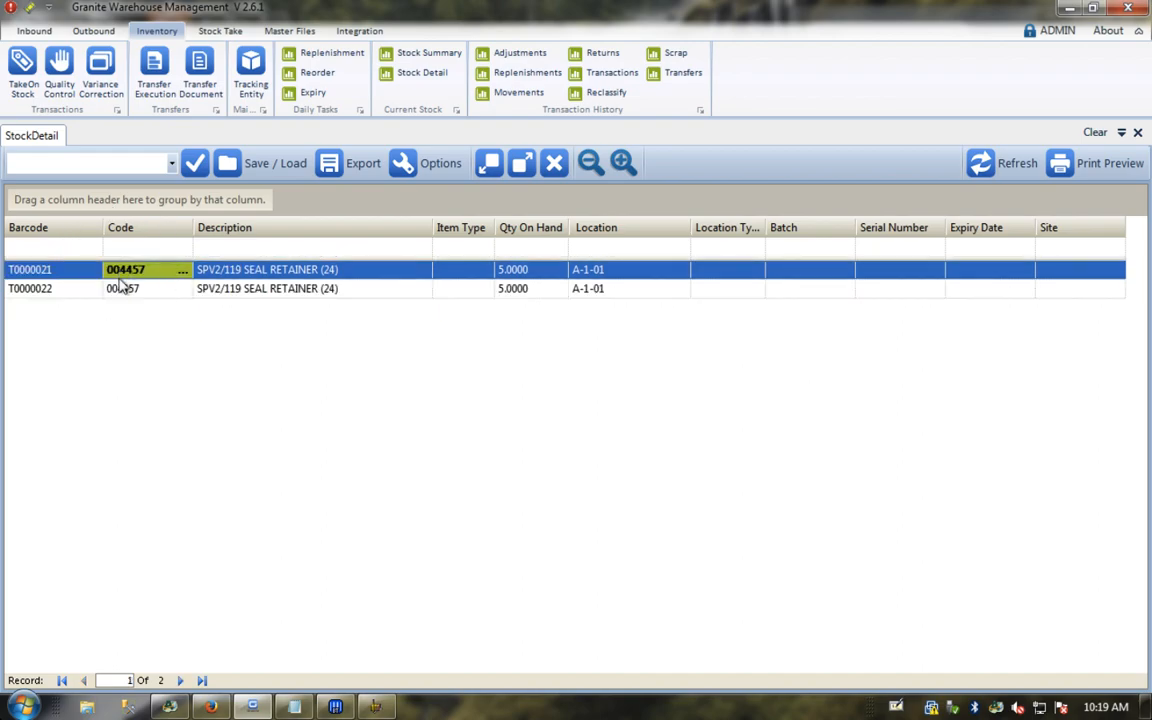
click(590, 277)
click(591, 287)
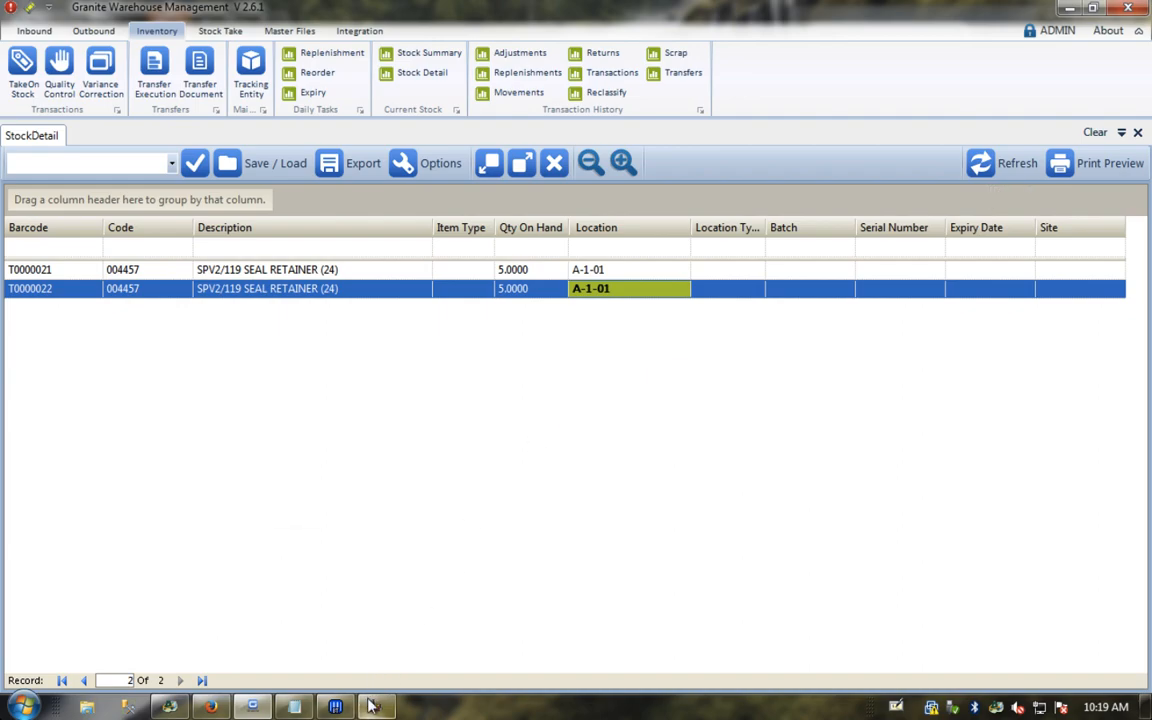
mouse_move(375, 707)
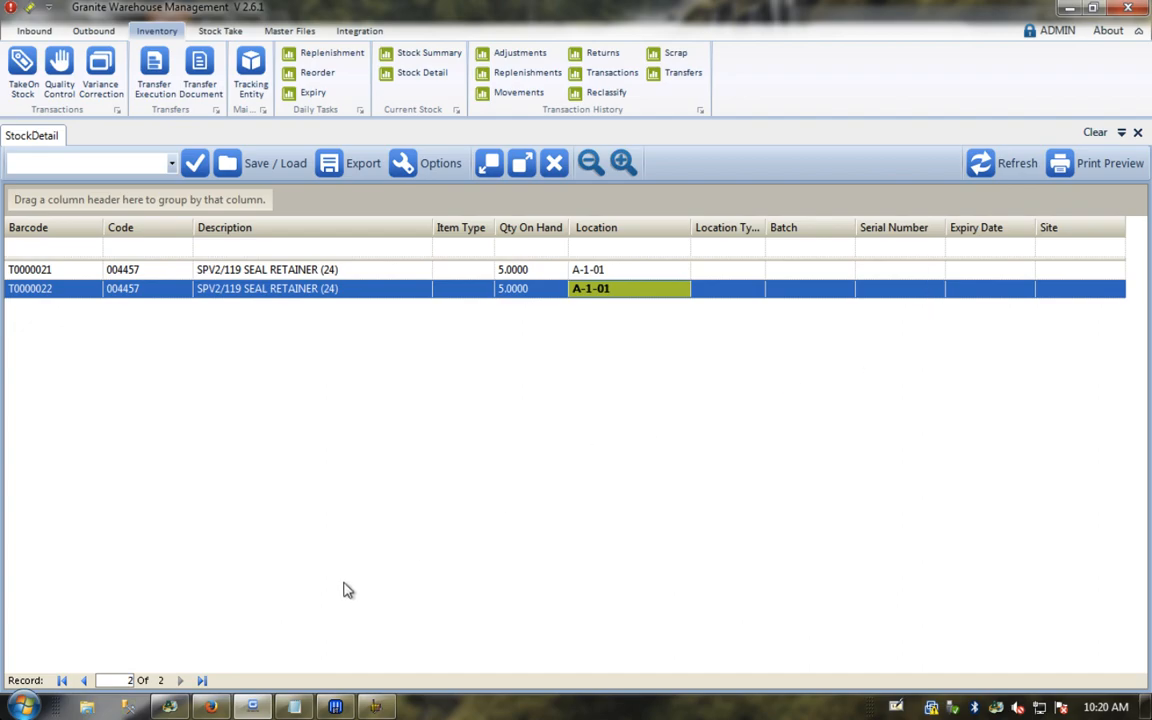
Step: Open Inventory > Variance Correction and filter the Code column to 004457
click(104, 65)
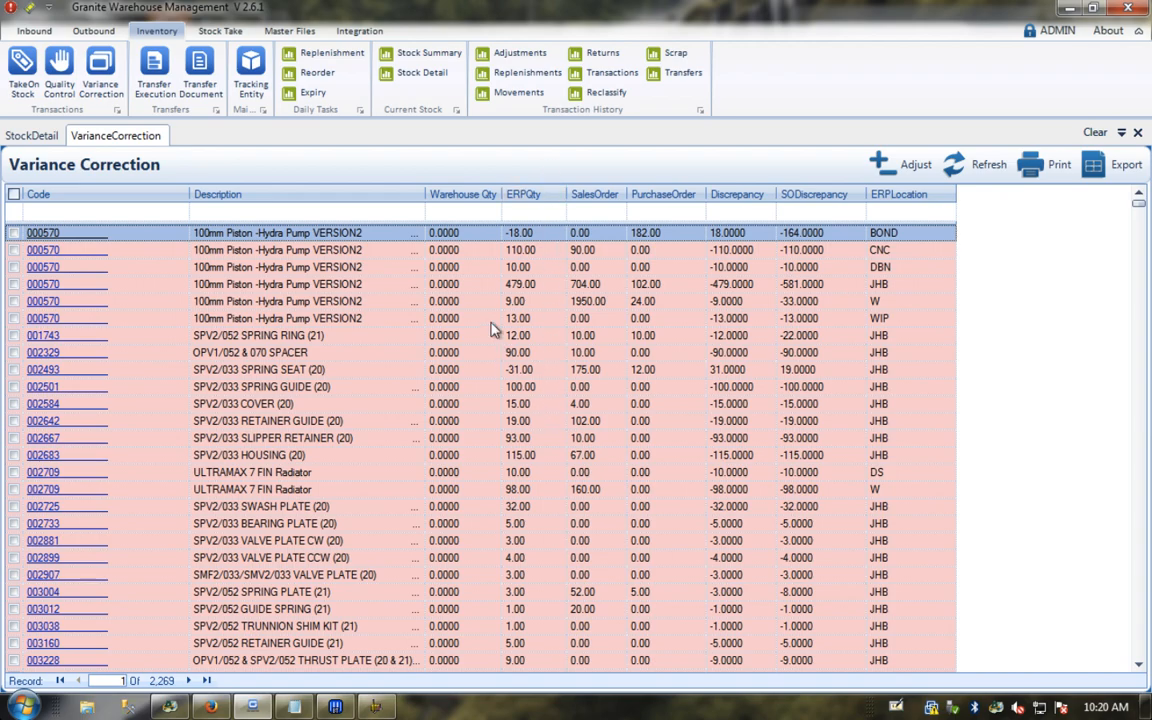
click(48, 213)
text(004457)
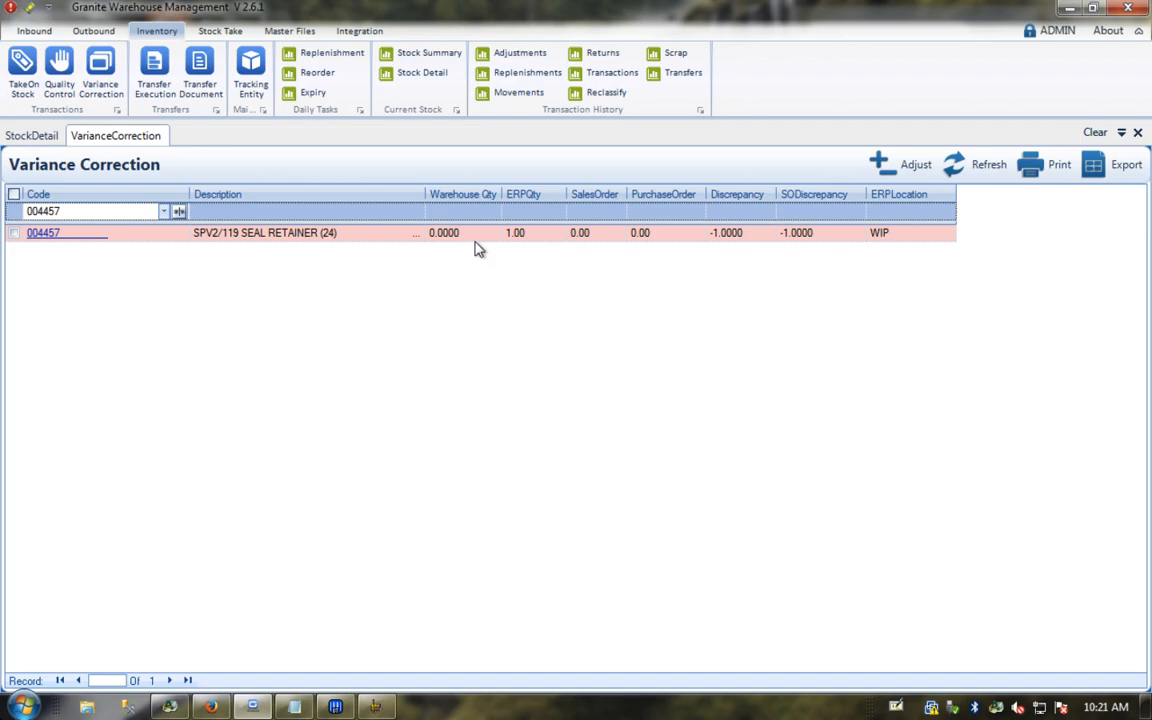
Step: Look up 004457 in Accpac I/C Location Details (20 at JHB, 1 at WIP), then return to Granite
mouse_move(176, 709)
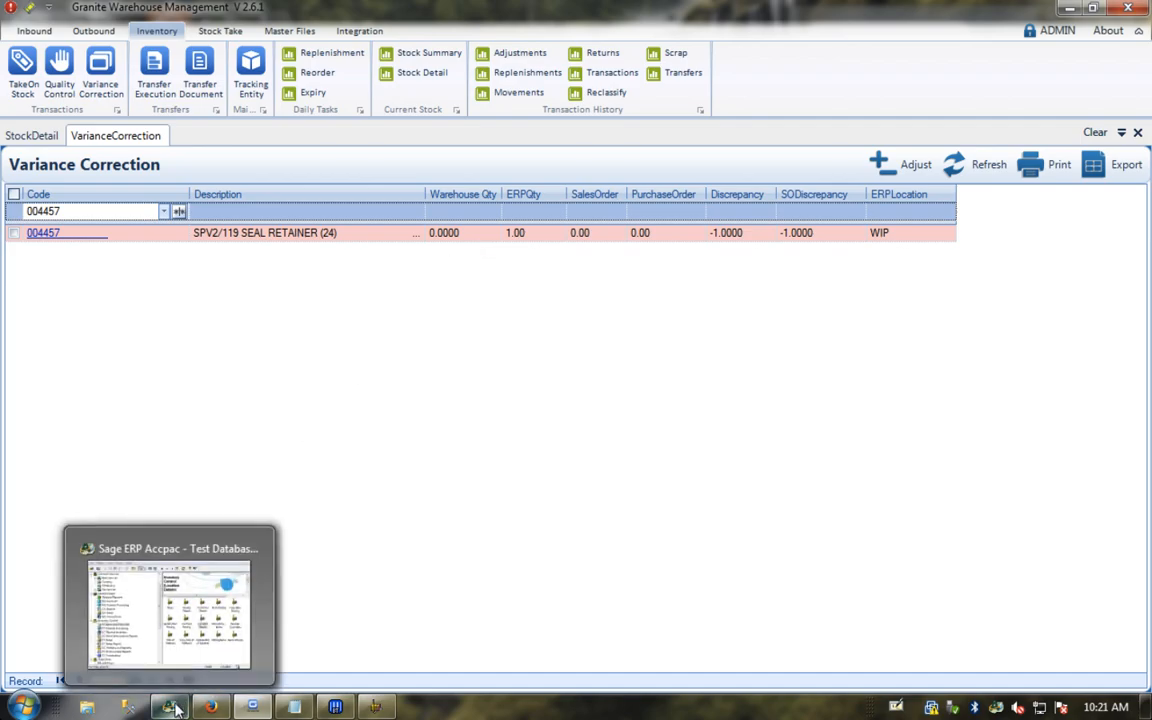
click(170, 610)
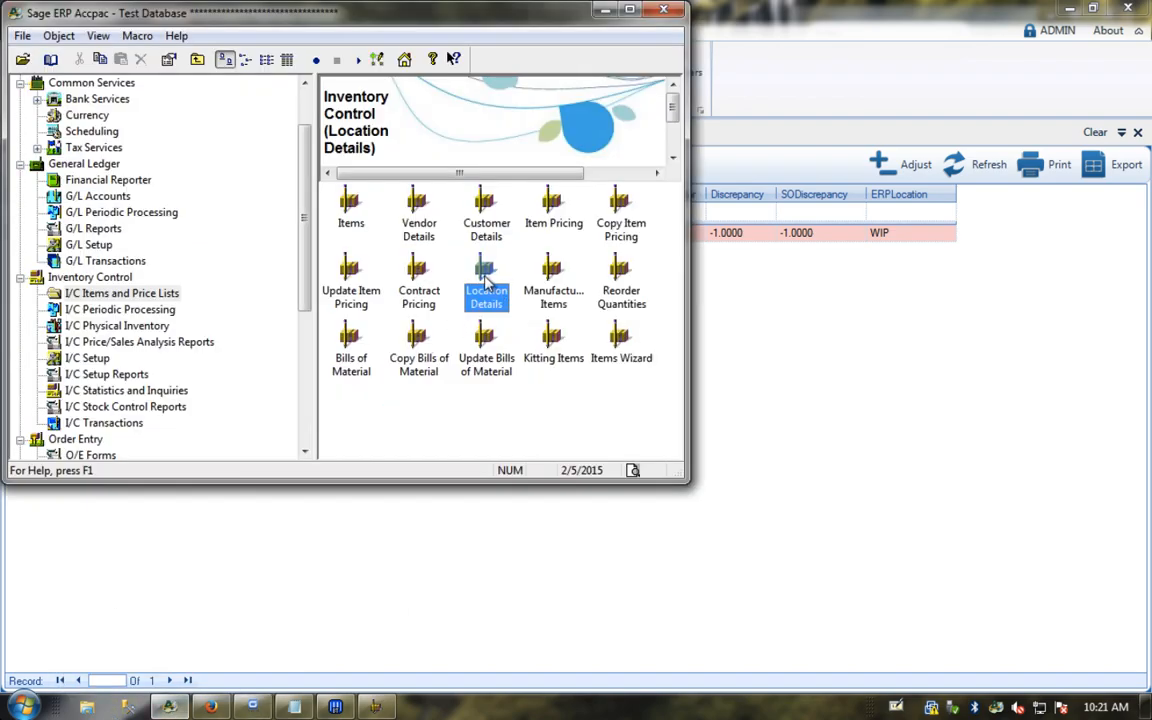
double_click(486, 283)
text(004457)
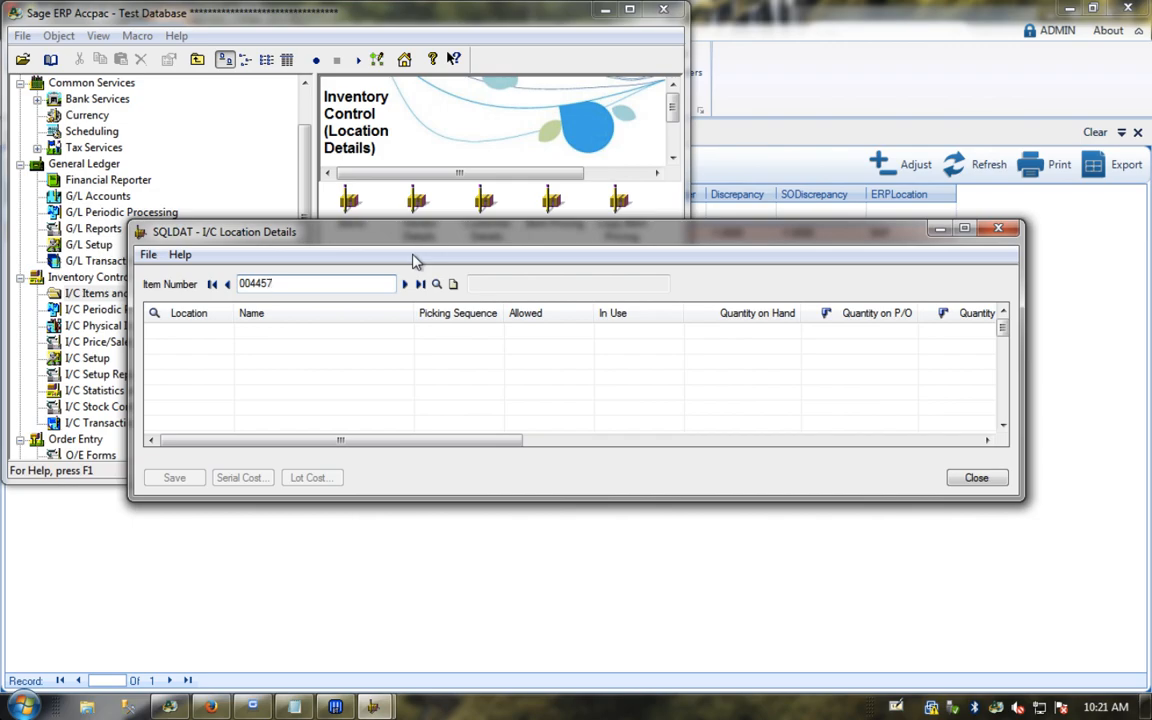
key(Tab)
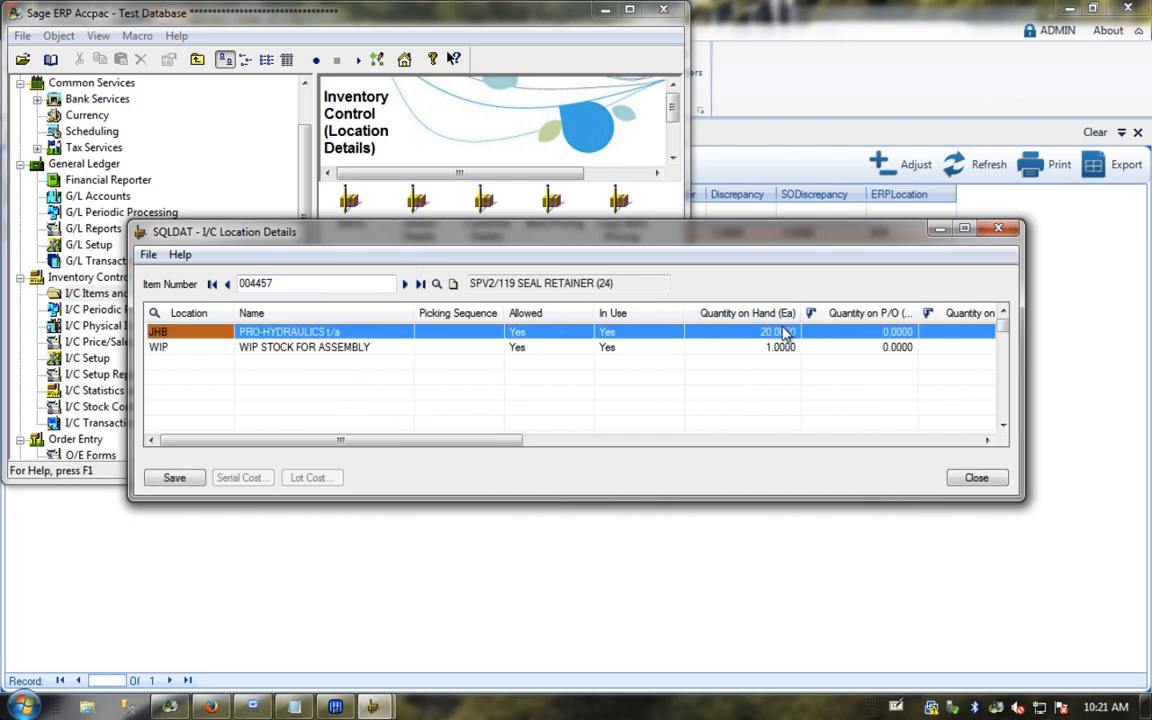
click(768, 336)
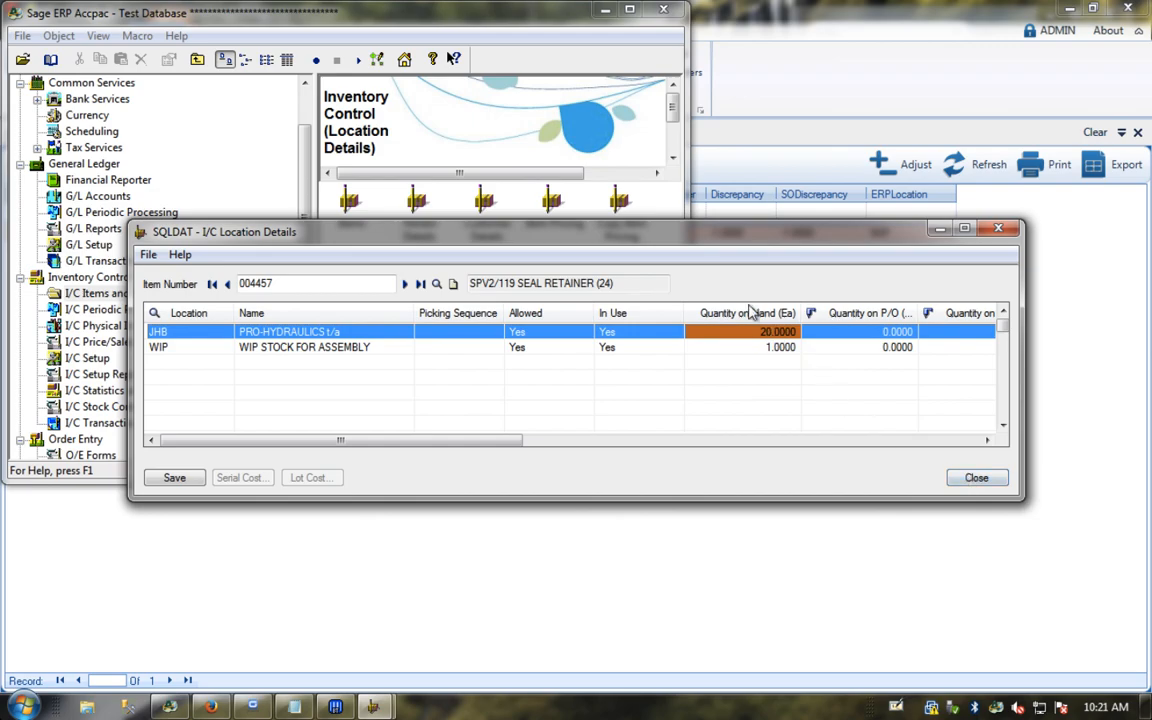
click(978, 479)
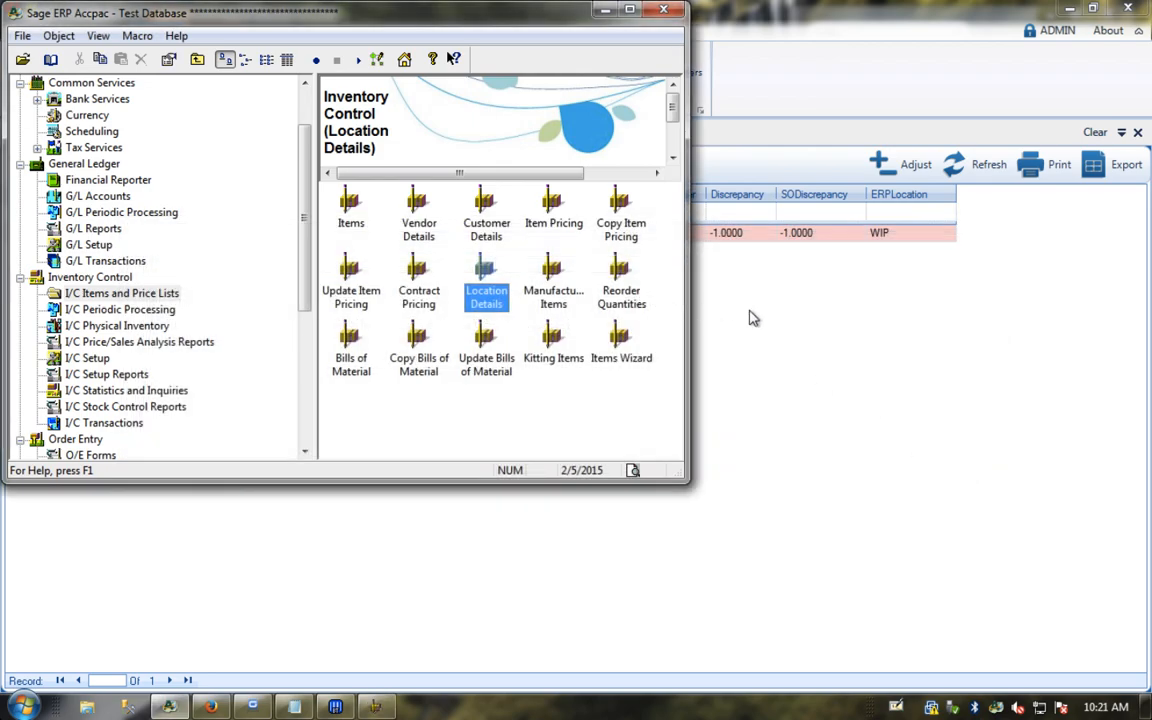
click(753, 318)
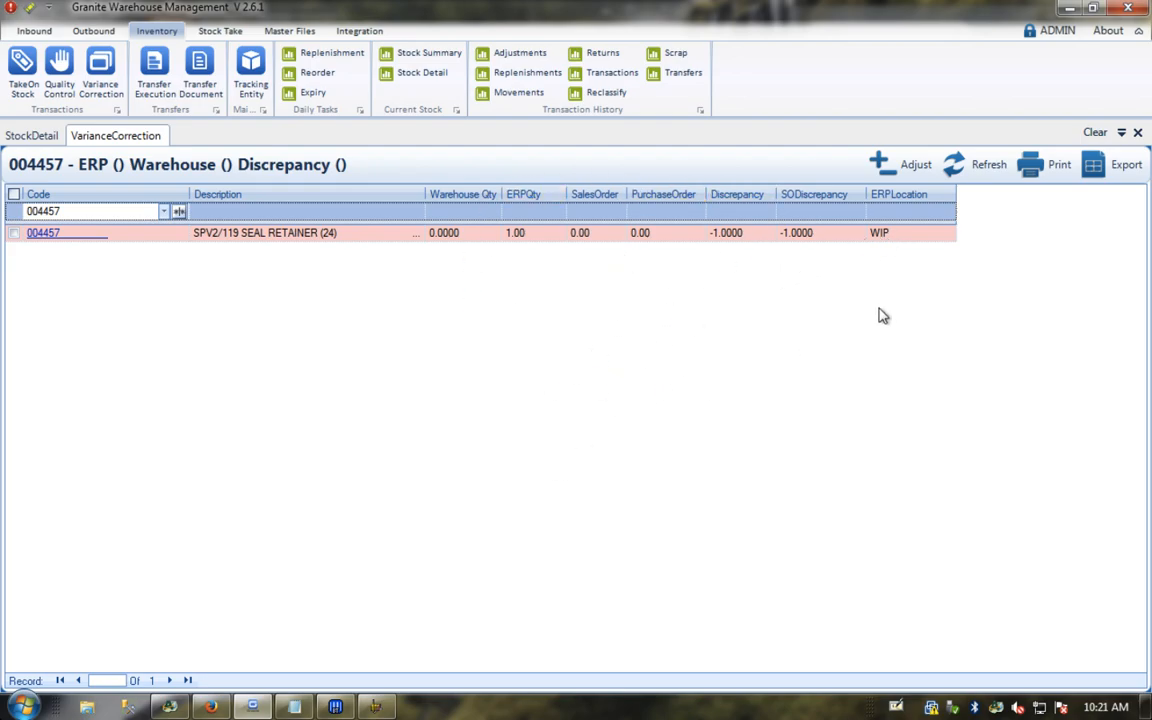
Step: Run Accpac I/C Day End Processing to completion and dismiss the completion message
click(169, 707)
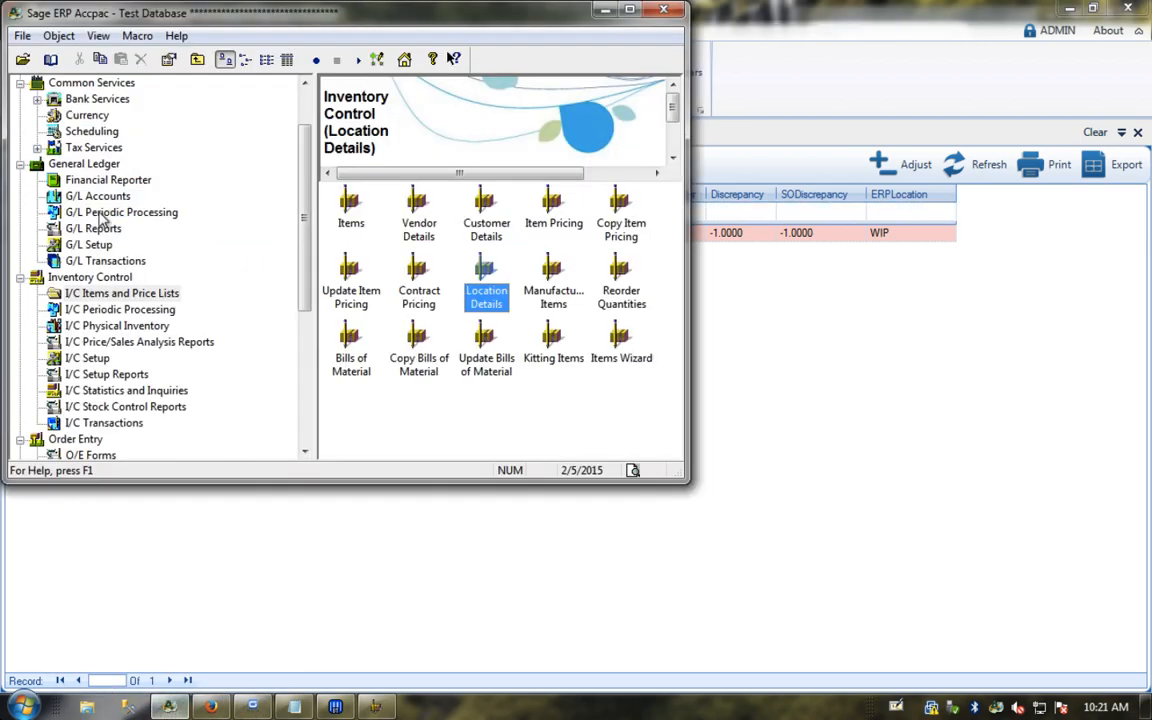
click(103, 310)
double_click(352, 203)
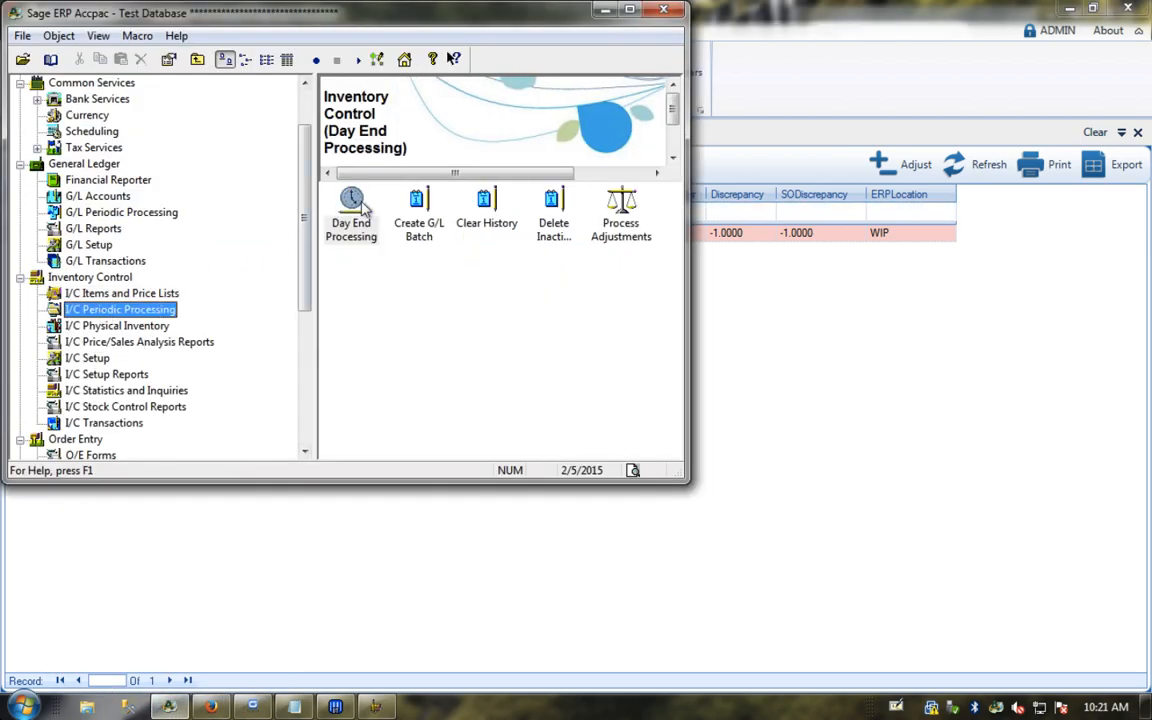
click(500, 384)
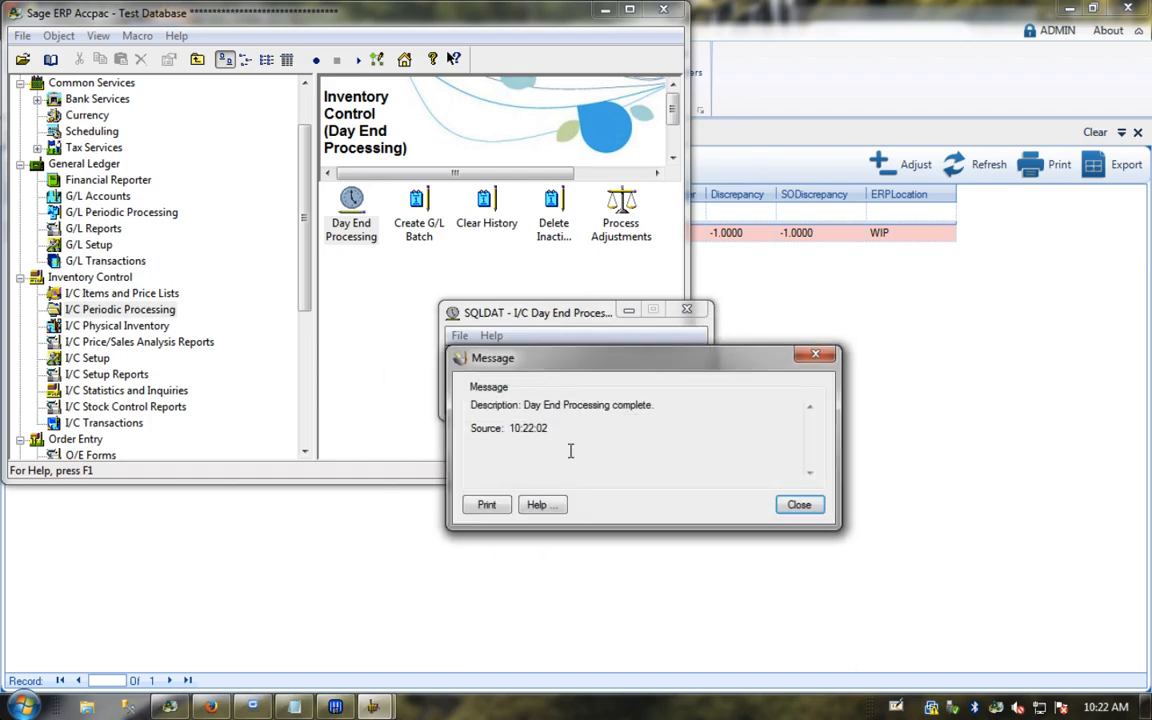
click(799, 504)
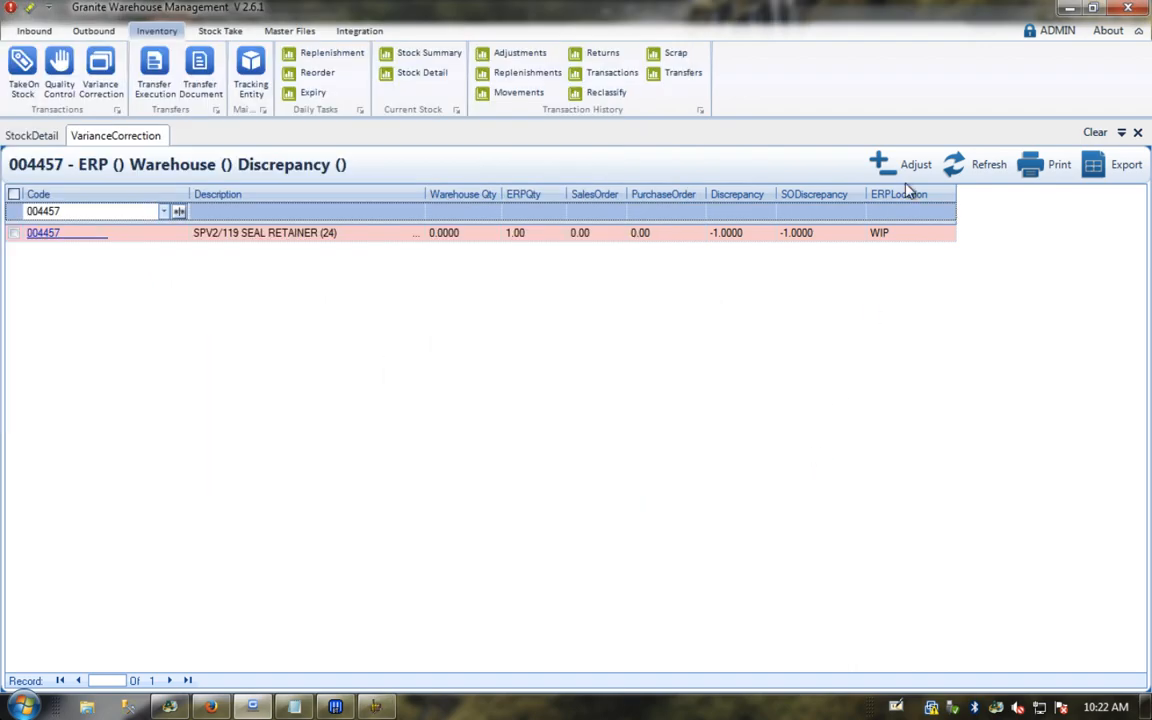
click(972, 166)
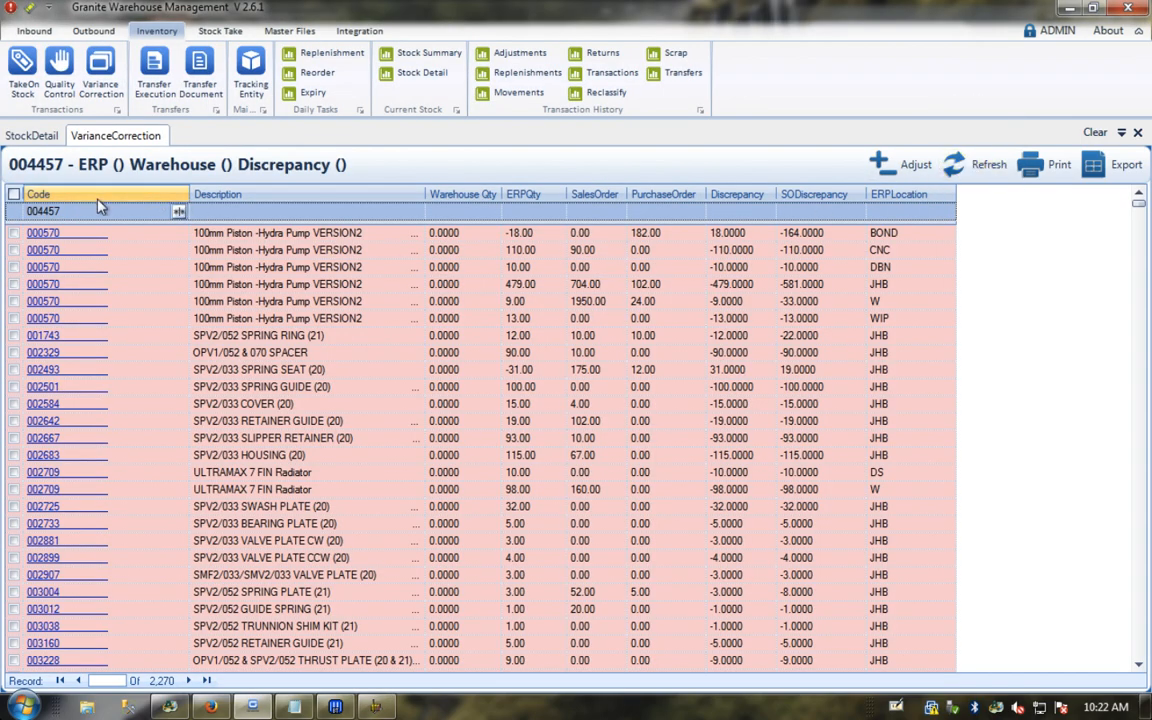
Step: Clear the Code filter and refilter it to 004457 to show the JHB and WIP rows
click(93, 213)
text(004457)
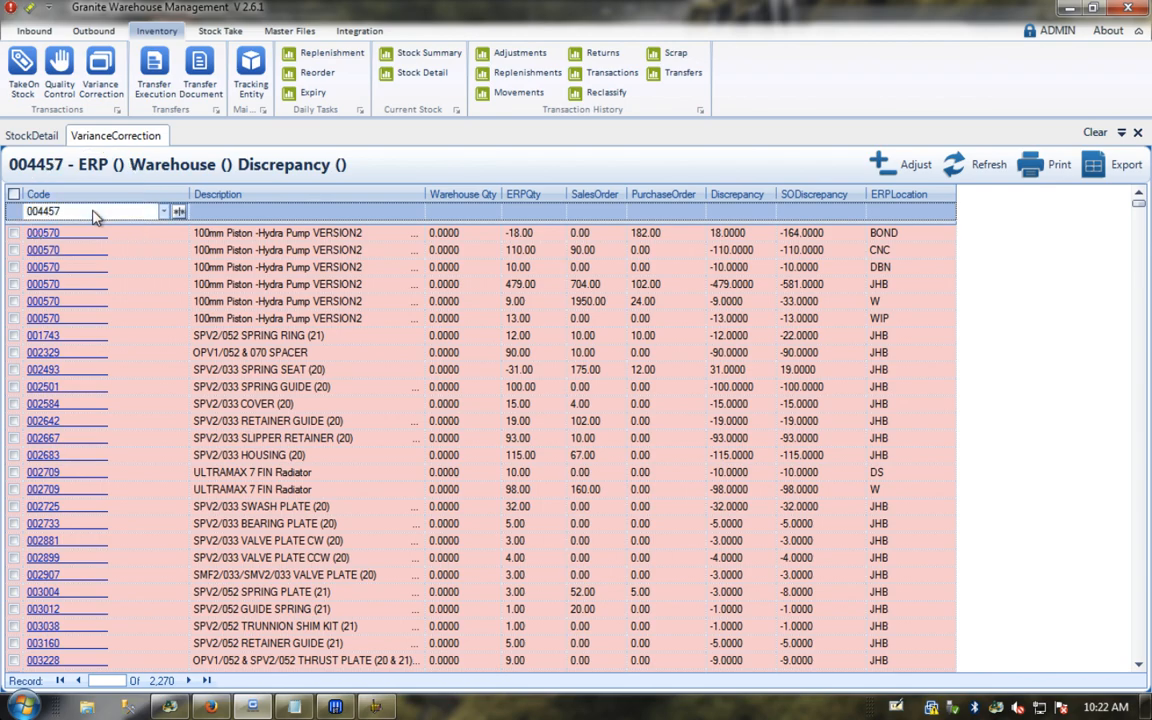
click(178, 211)
click(198, 233)
click(105, 213)
text(004457)
key(Return)
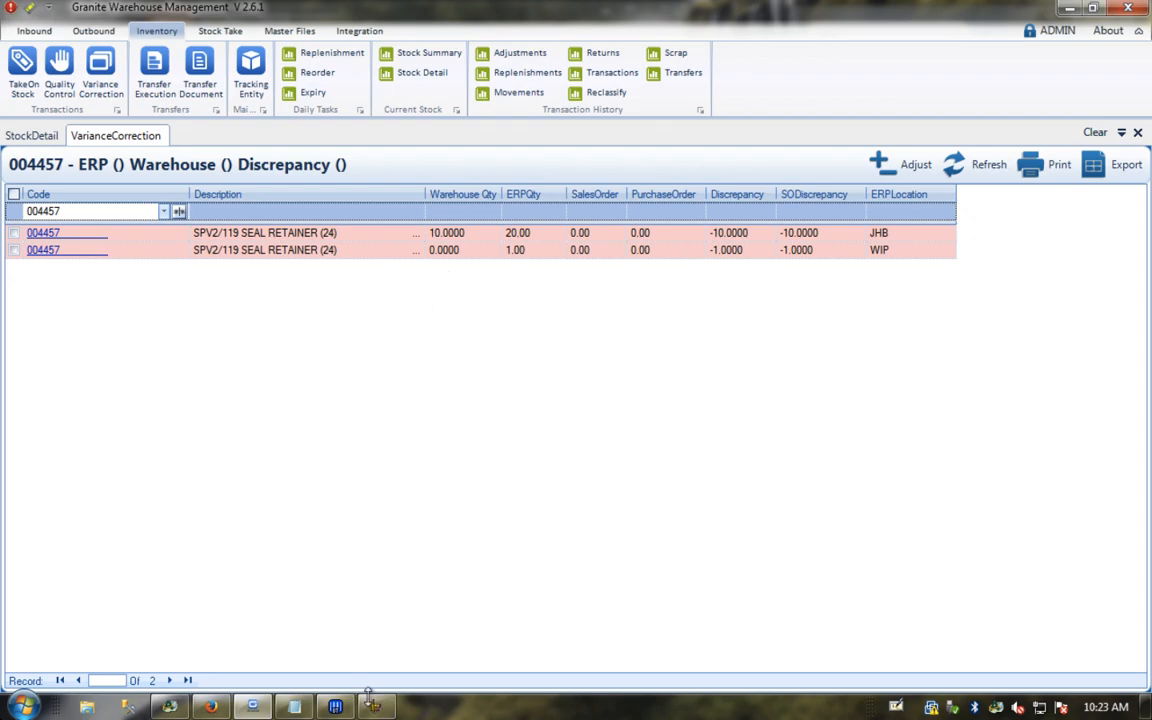
Step: In the web scanner, start an Inbound TakeOn with reference INITIAL TAKEON
click(214, 709)
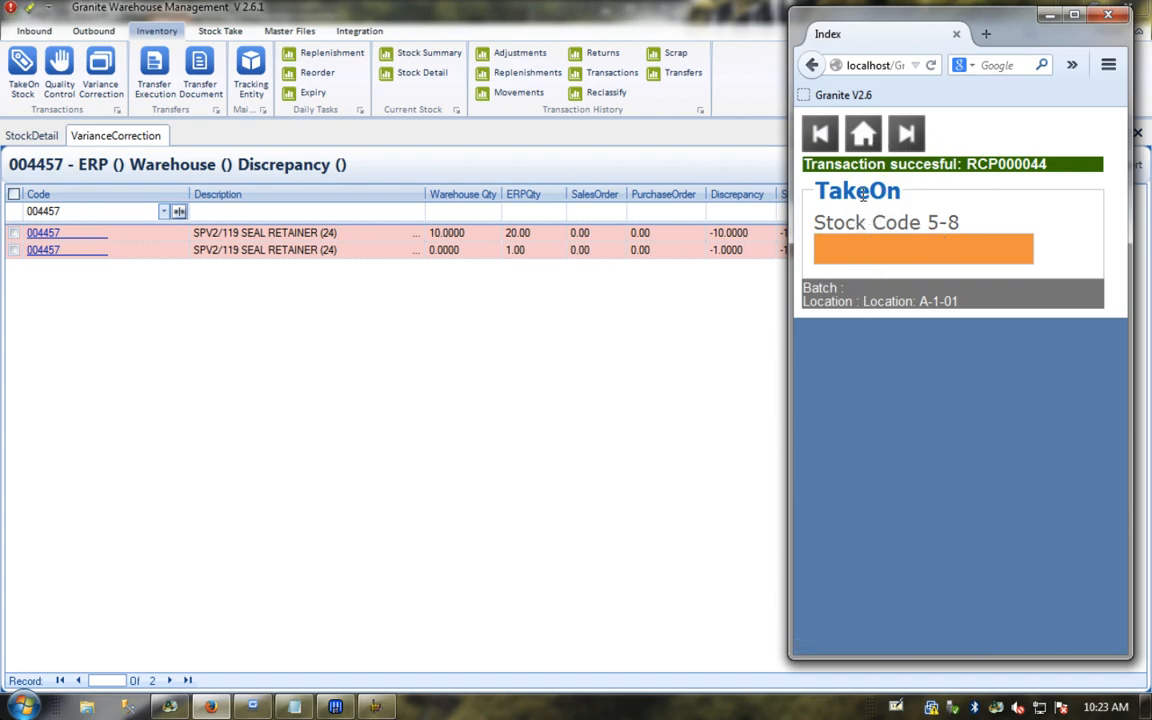
click(863, 137)
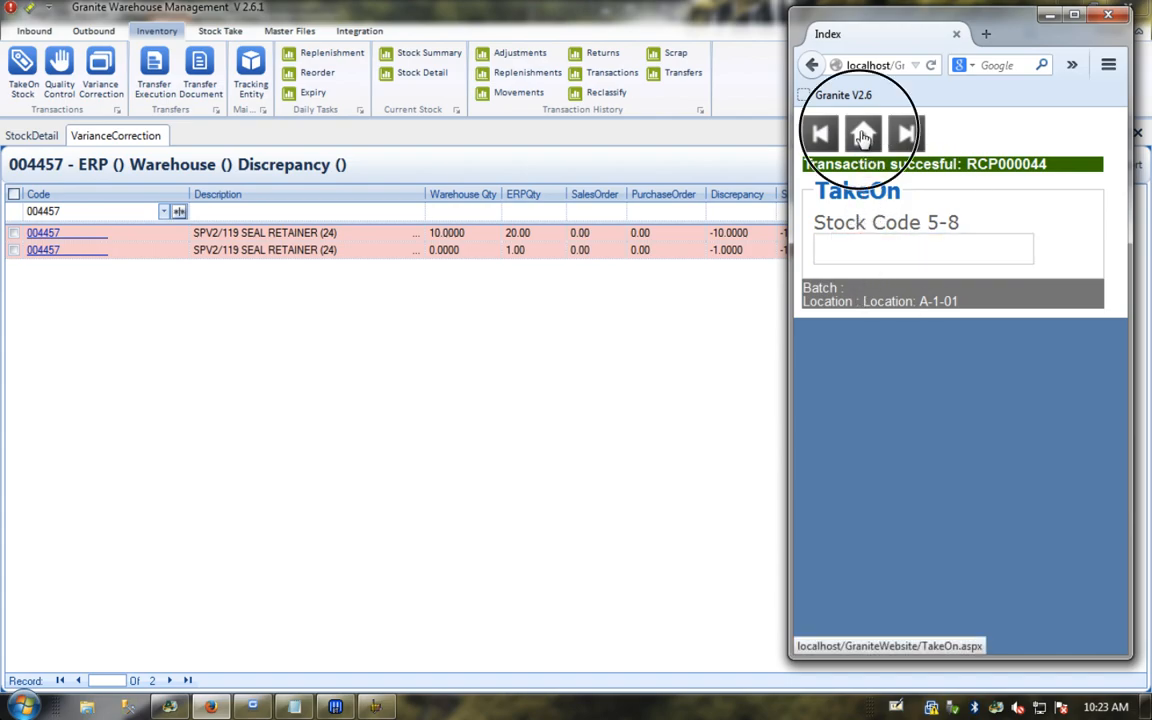
click(873, 140)
click(853, 230)
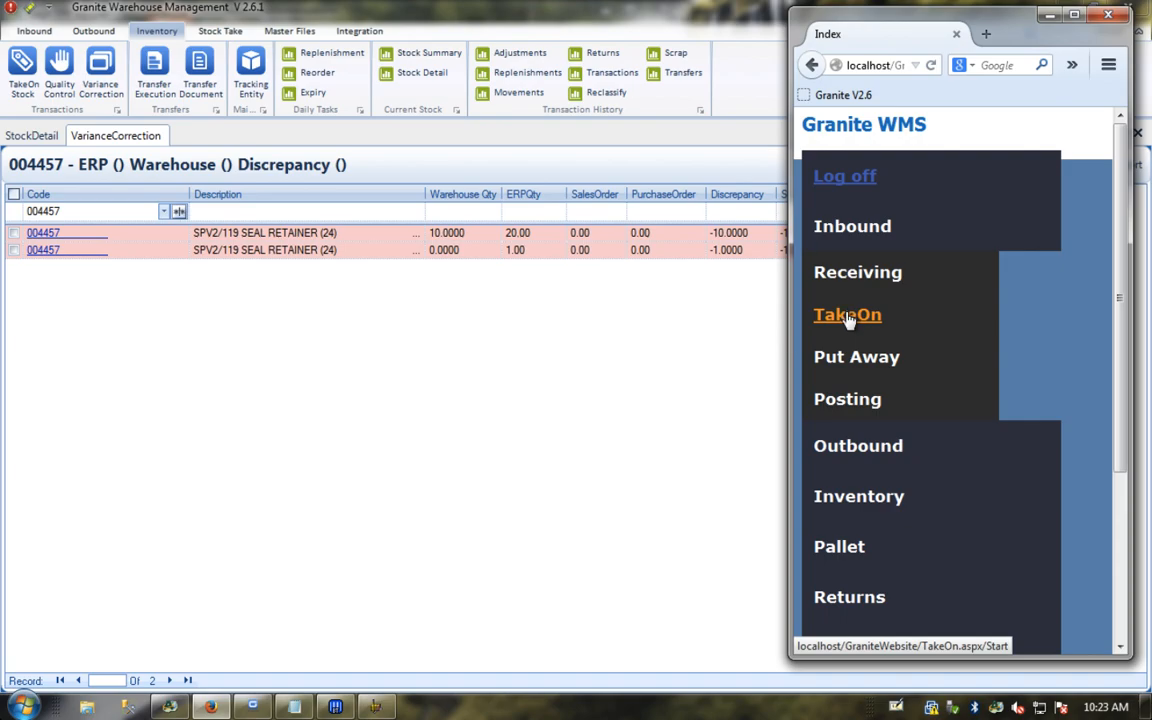
click(848, 316)
text(INI)
key(Down)
key(Return)
Step: Set the TakeOn location to WIP
key(Return)
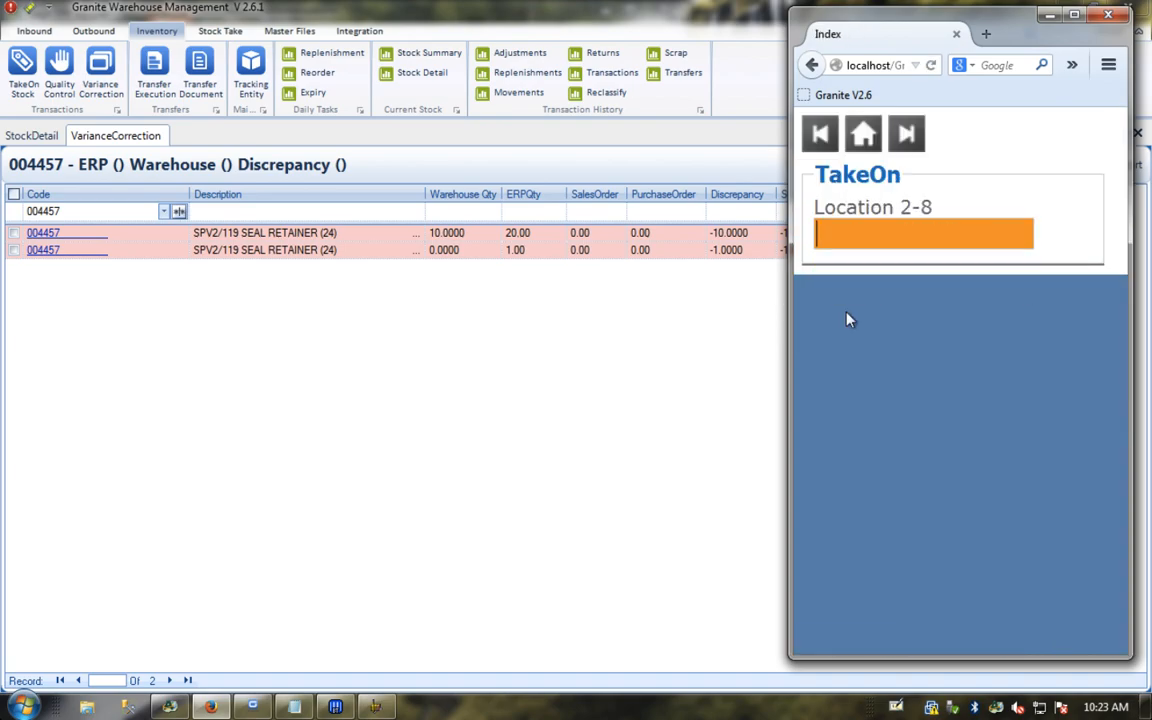
text(A)
key(BackSpace)
text(W)
key(Down)
key(Return)
key(Return)
key(Return)
key(Return)
Step: Choose stock code 004457, skip the tracking barcode, and enter quantity 1
text(00)
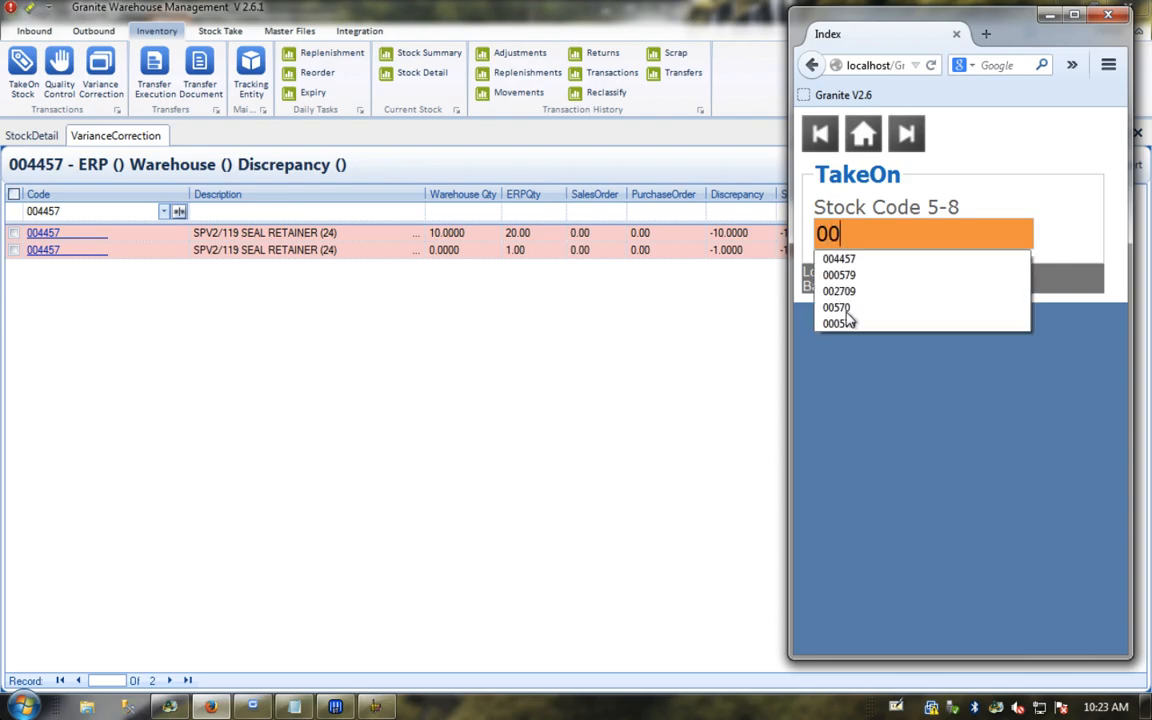
key(Down)
key(Return)
key(Return)
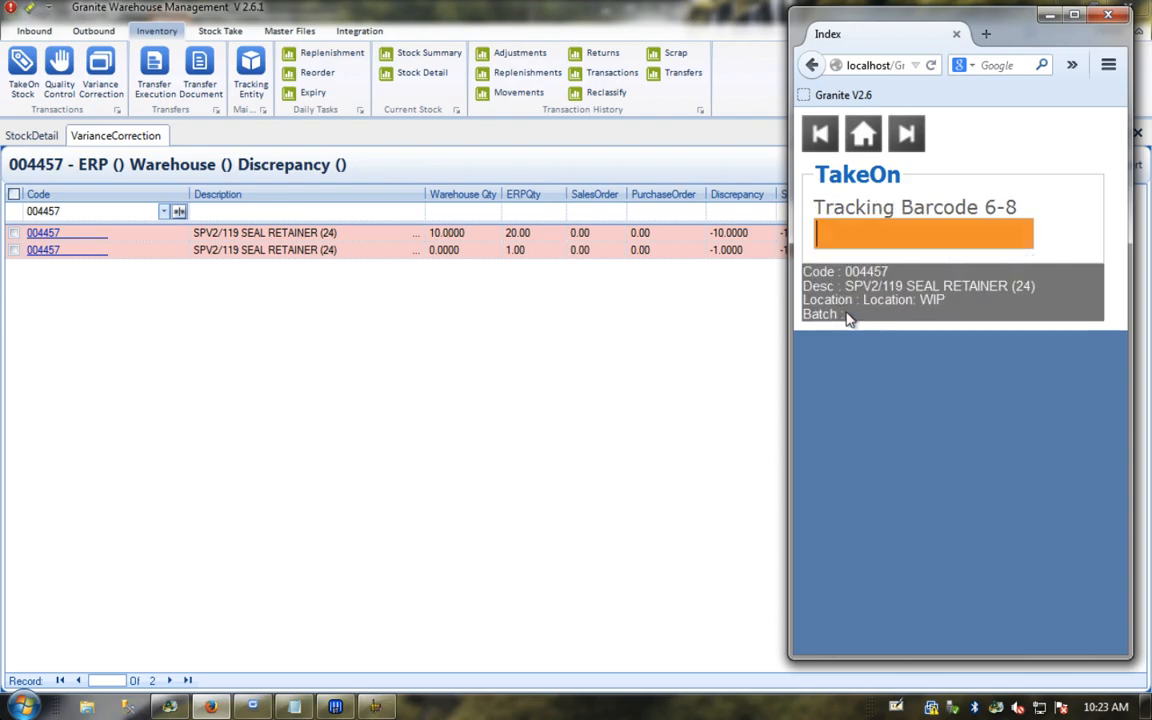
key(Return)
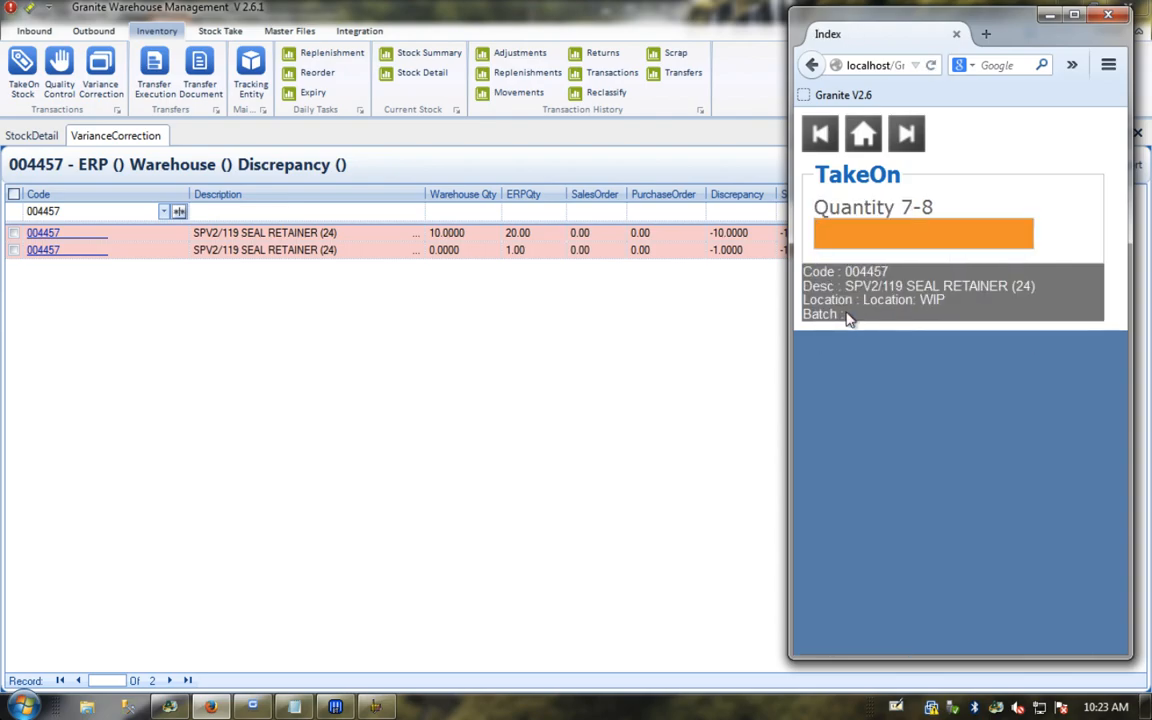
text(1)
key(Return)
key(Return)
Step: Refresh Variance Correction and refilter Code to 004457, leaving only the JHB -10.0000 row
click(656, 317)
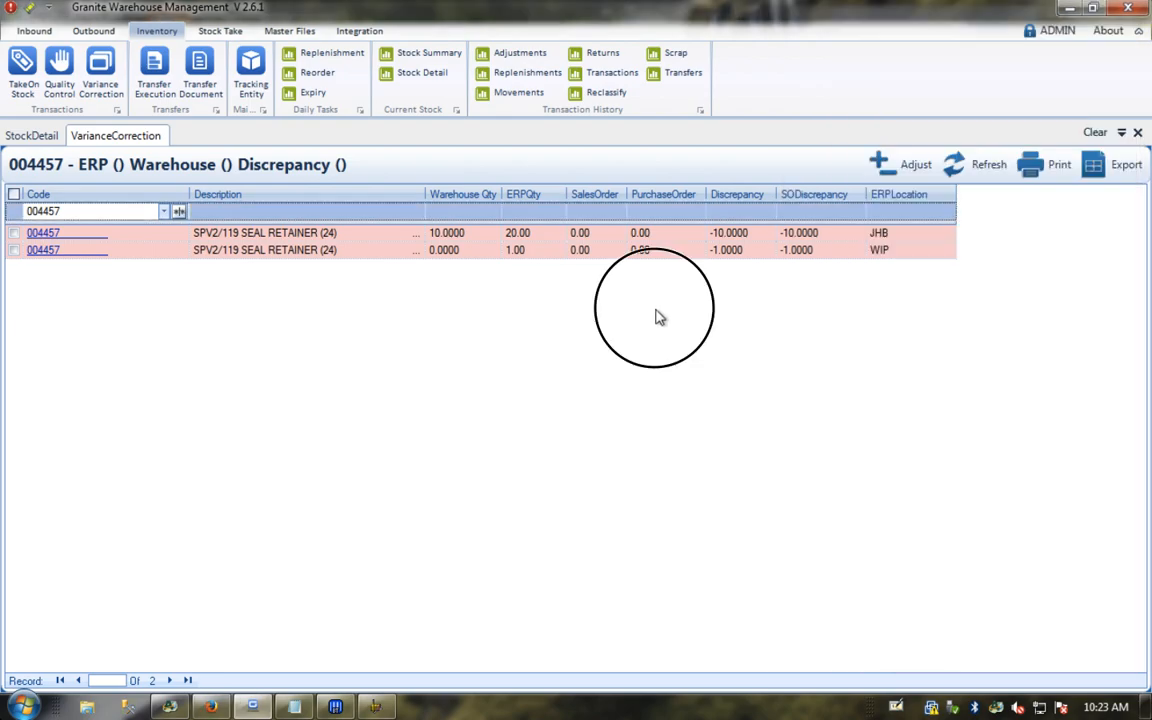
click(960, 165)
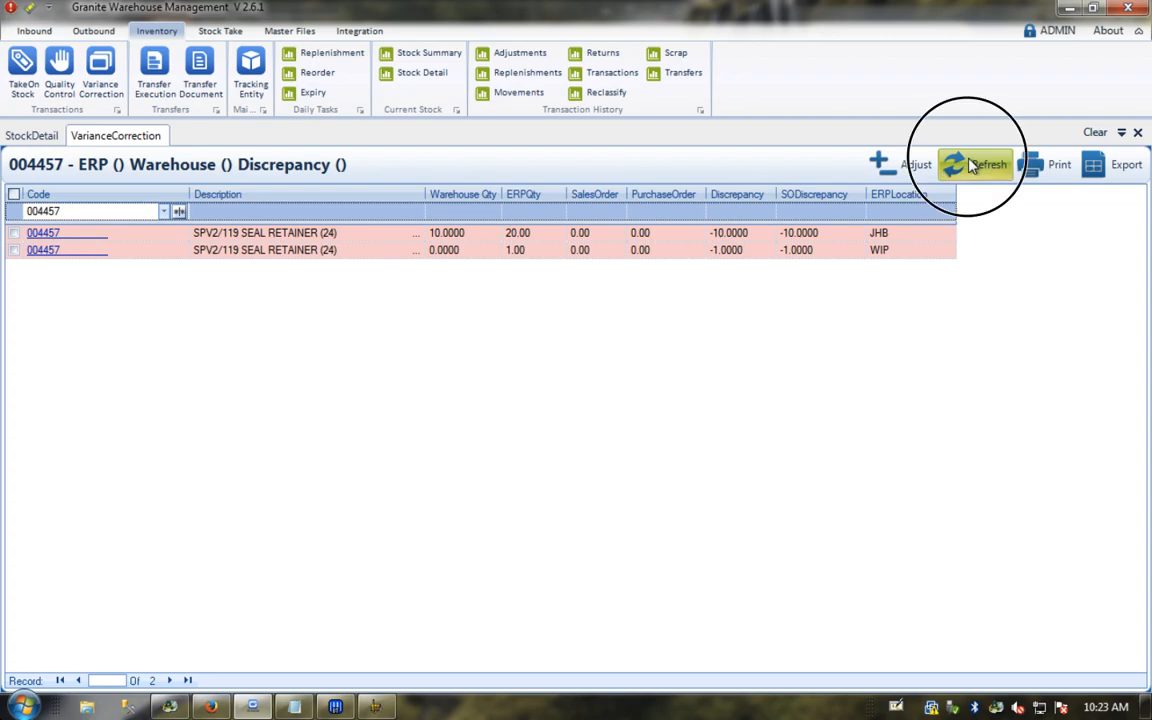
click(178, 212)
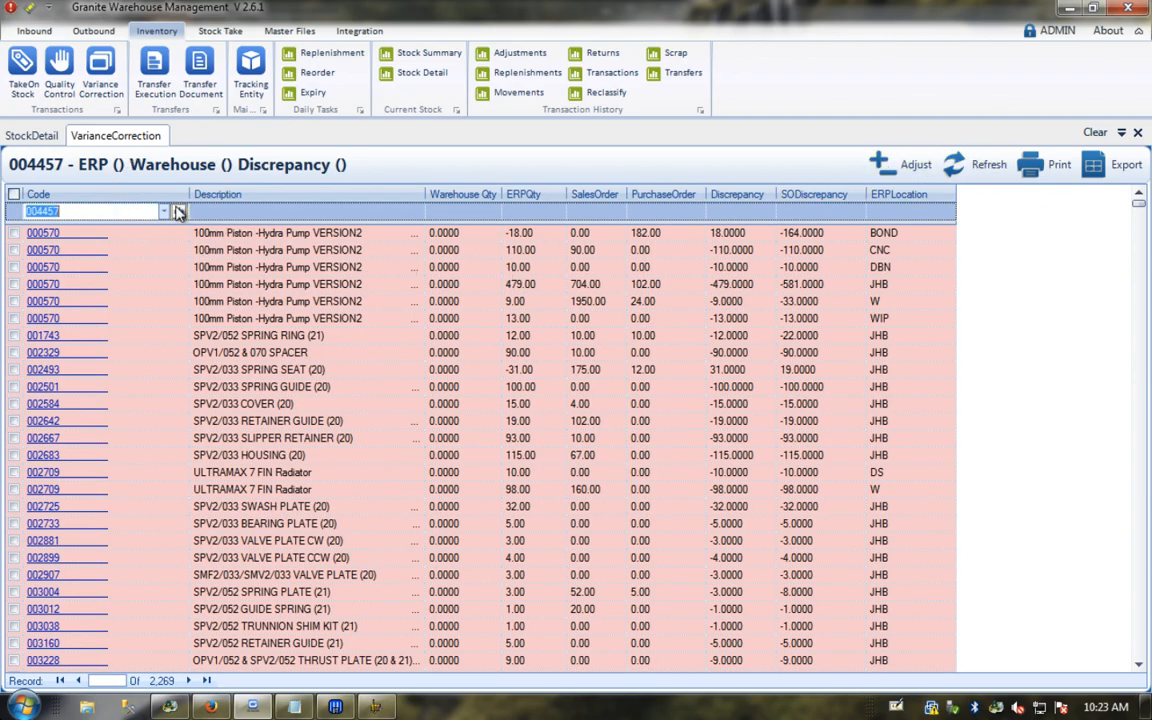
click(207, 230)
text(004457)
key(Return)
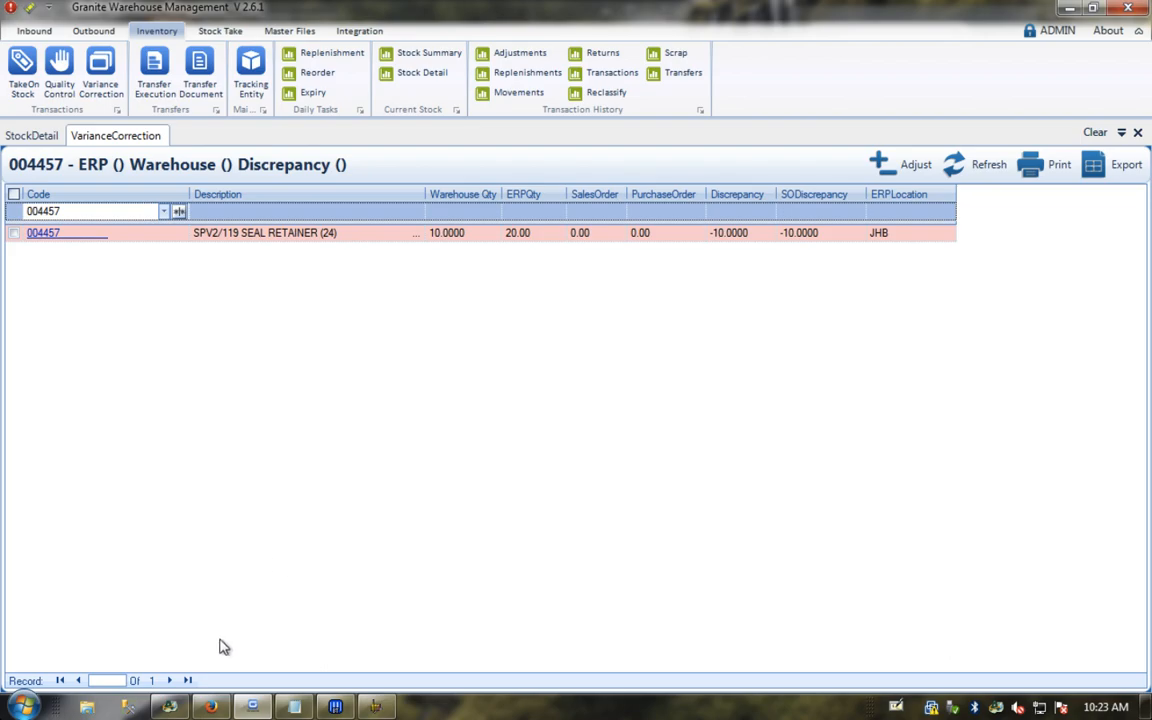
Step: Rerun Accpac inventory Day End Processing, close its completion message, and minimize Sage
click(170, 707)
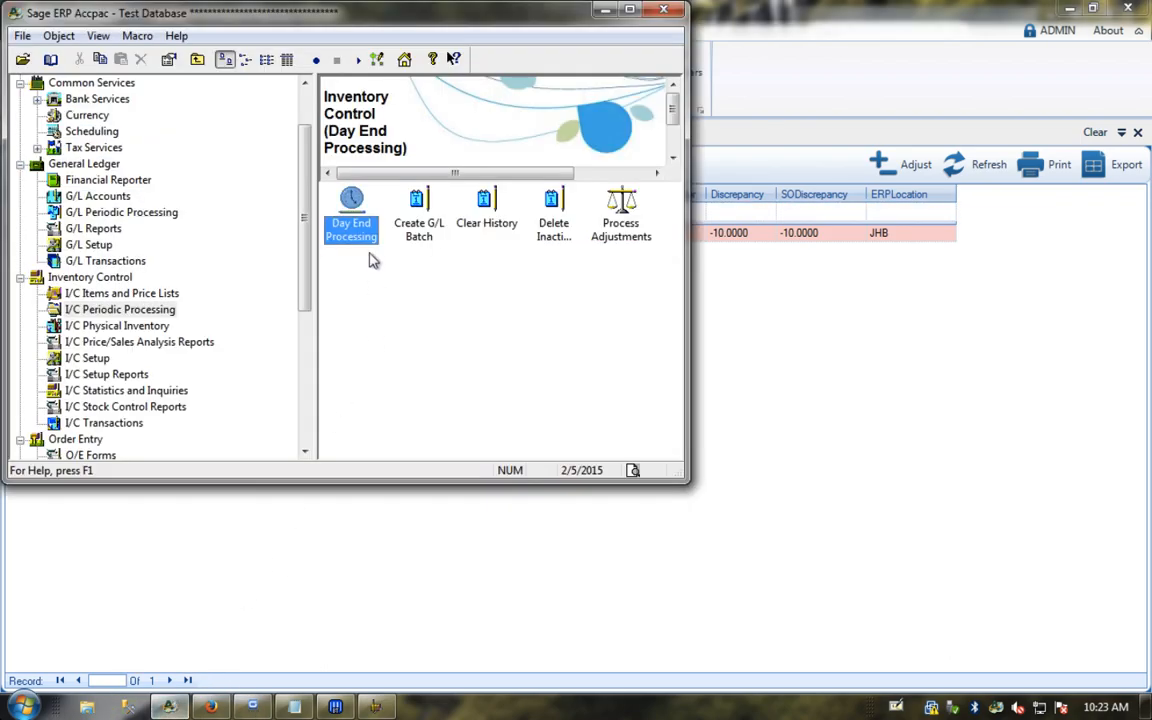
double_click(351, 206)
click(494, 386)
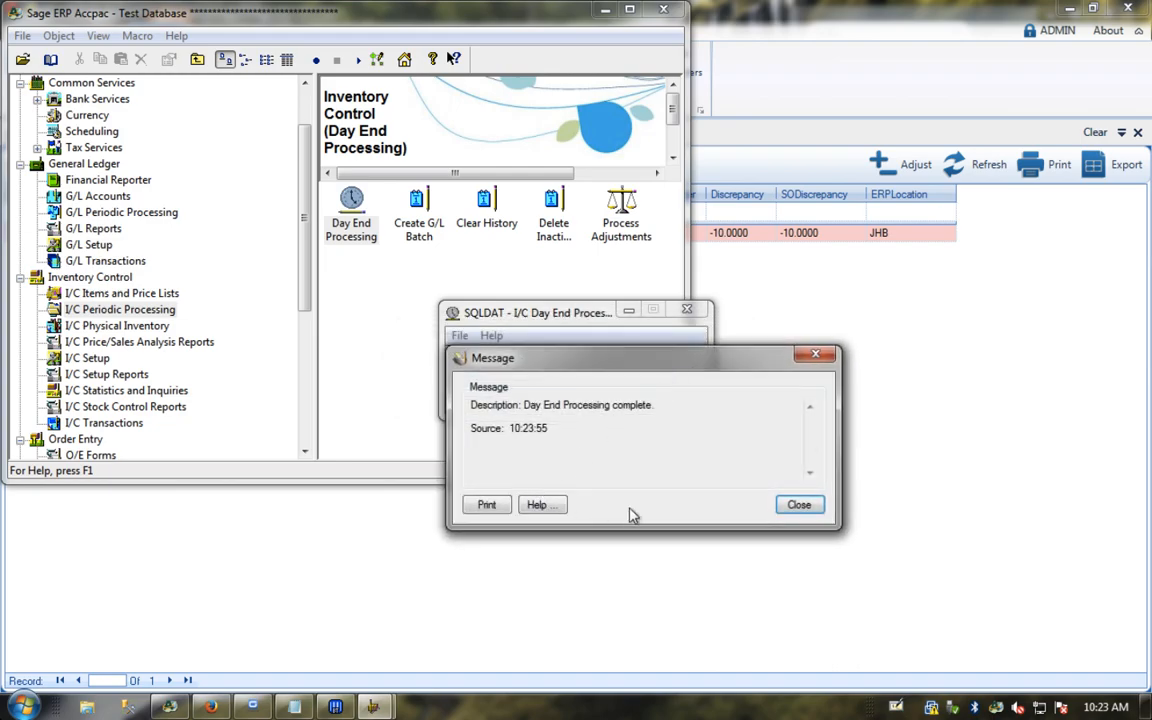
click(799, 504)
click(604, 10)
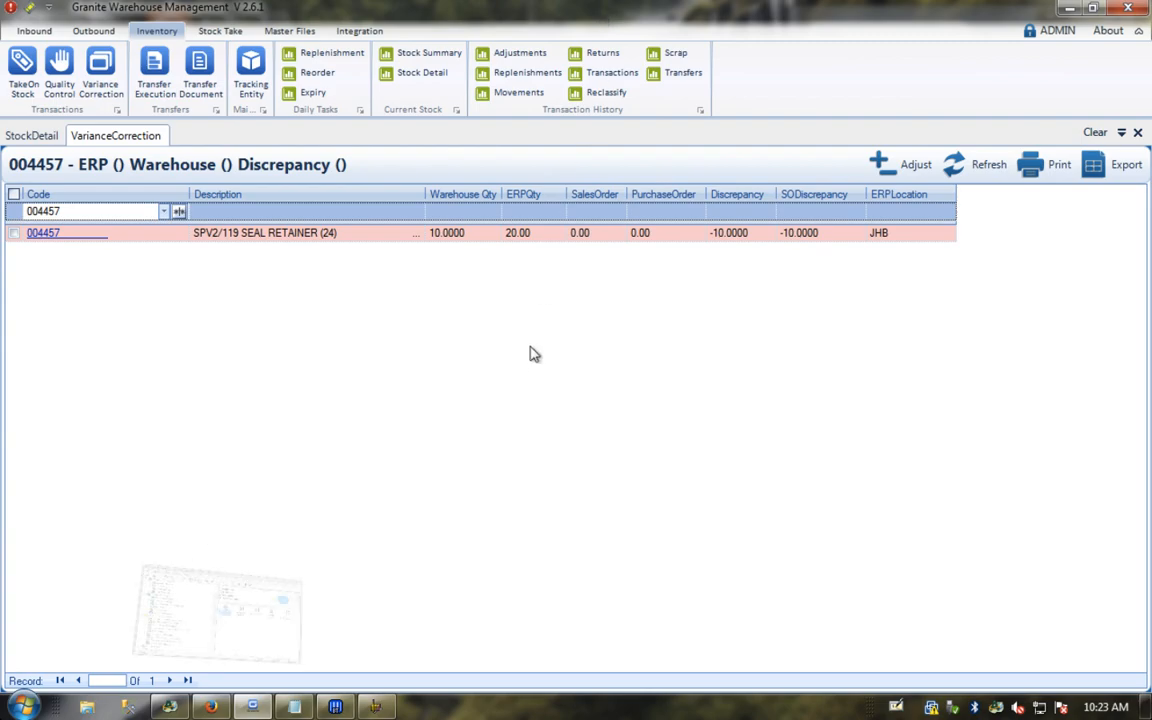
Step: Refresh Variance Correction and refilter the Code column to 004457
click(983, 167)
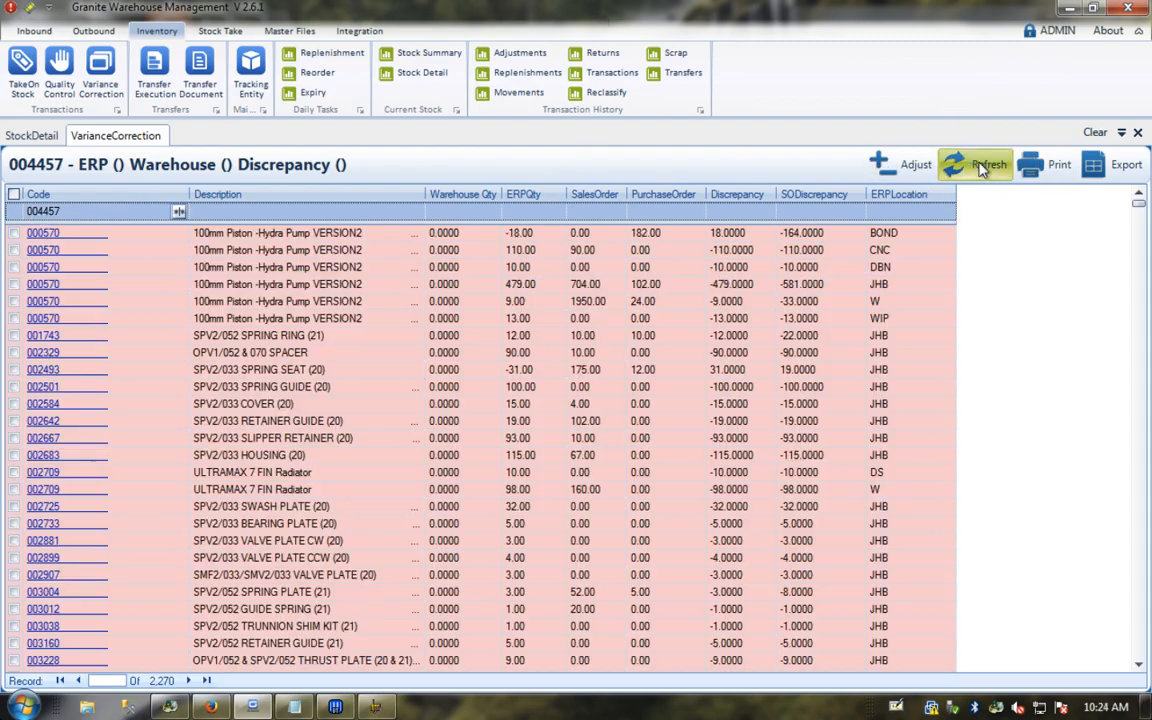
click(178, 212)
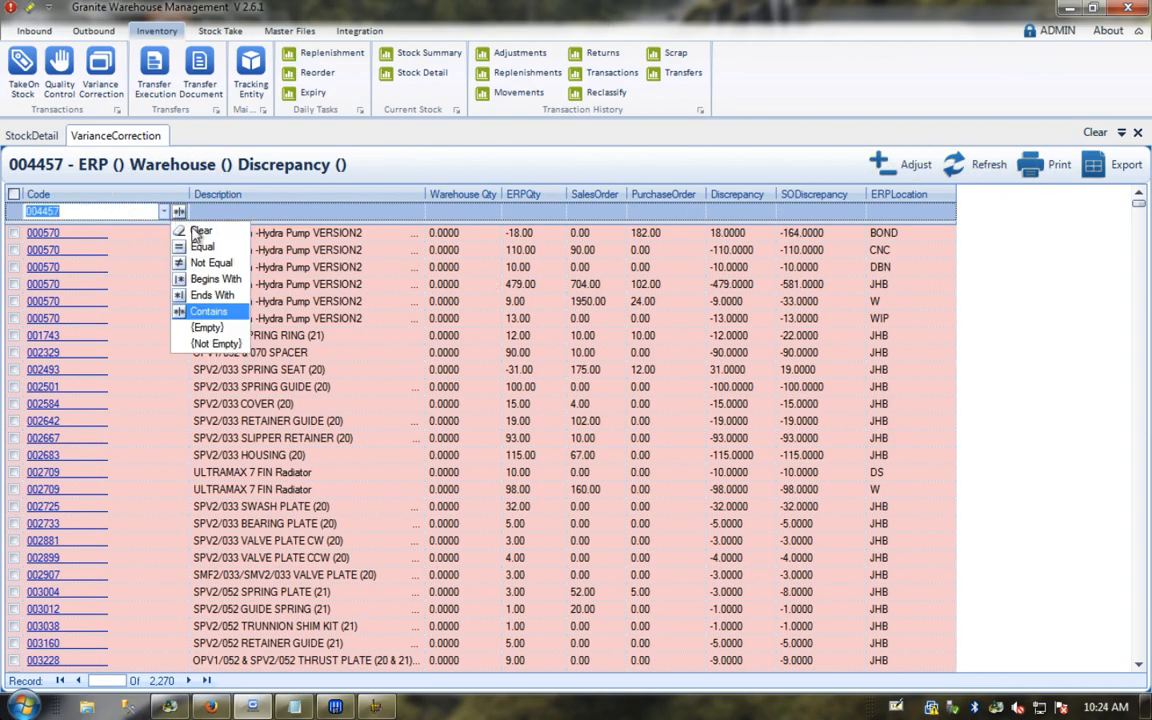
click(198, 230)
text(004457)
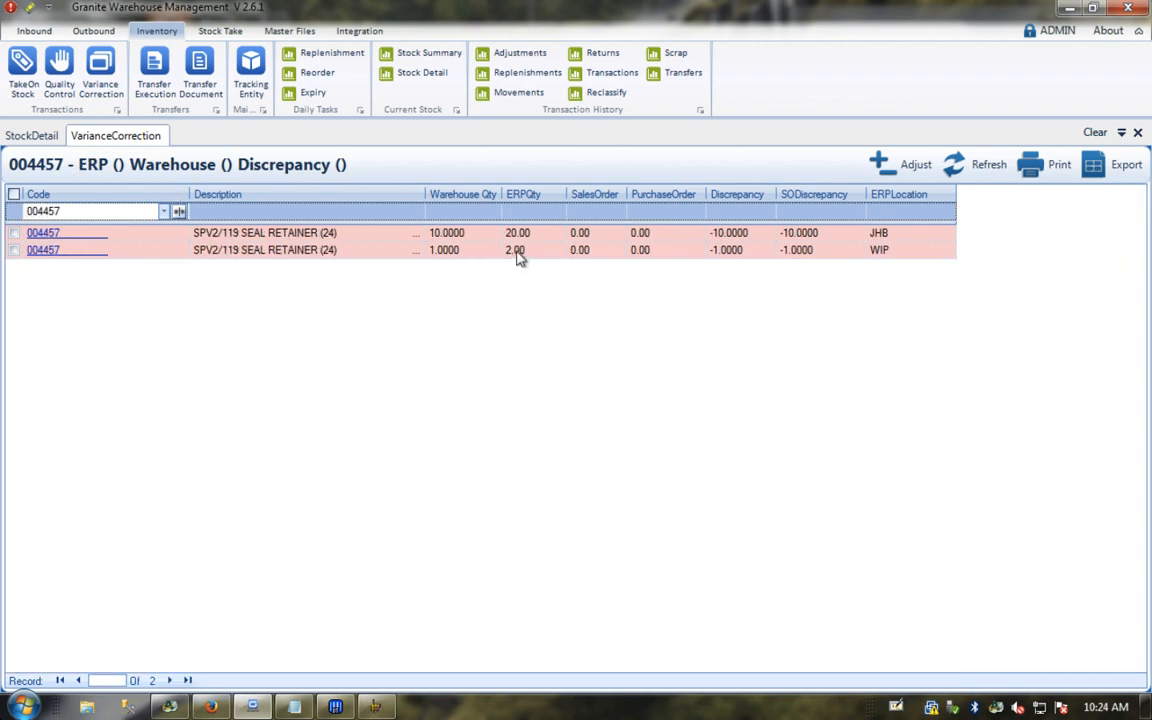
Step: View 004457's three TAKEON transactions with Document Reference widened (RCP000044, RCP000045)
click(607, 72)
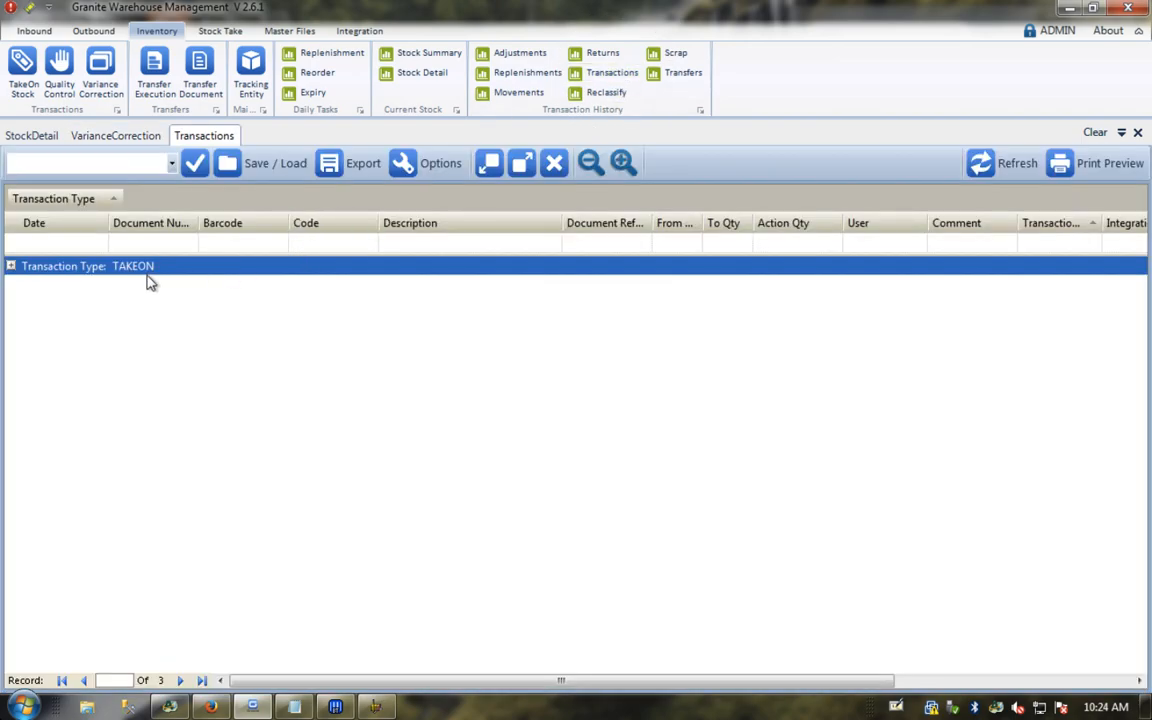
click(10, 266)
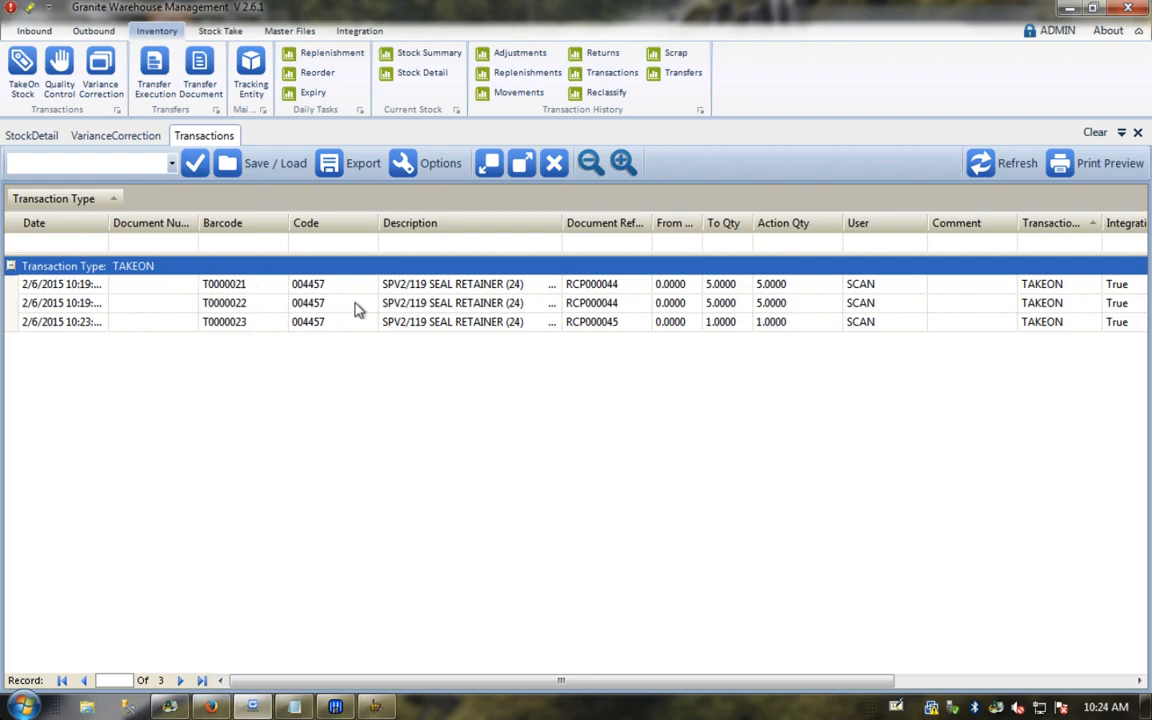
click(651, 226)
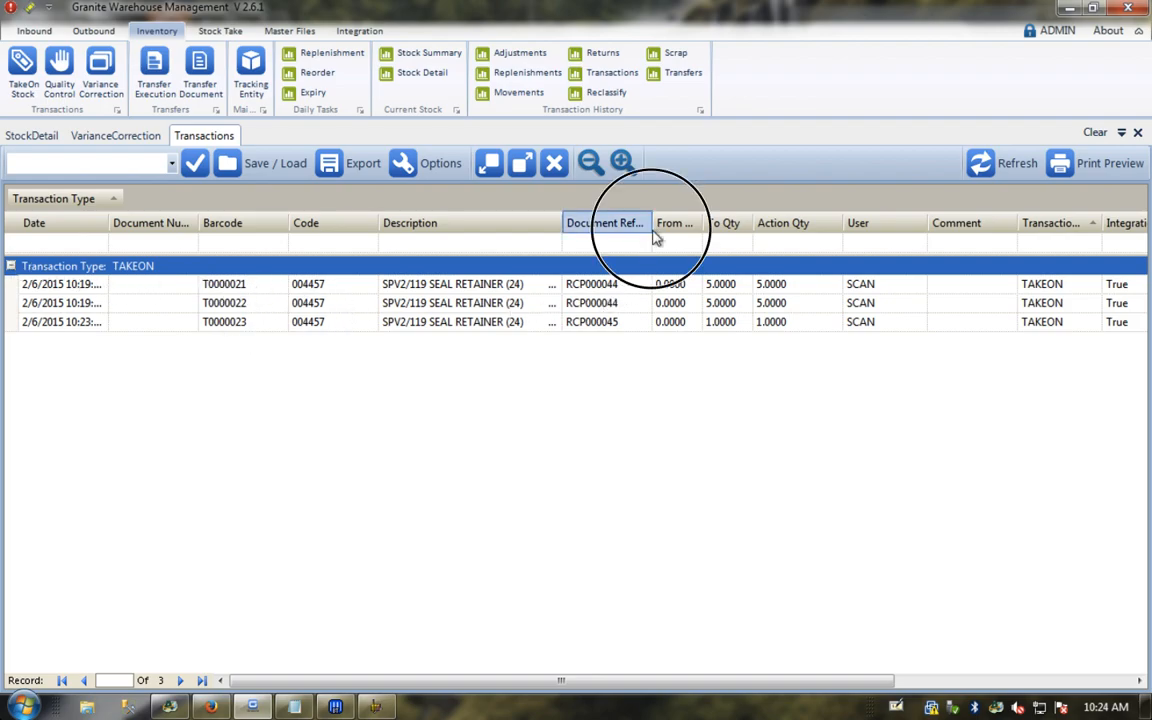
double_click(652, 229)
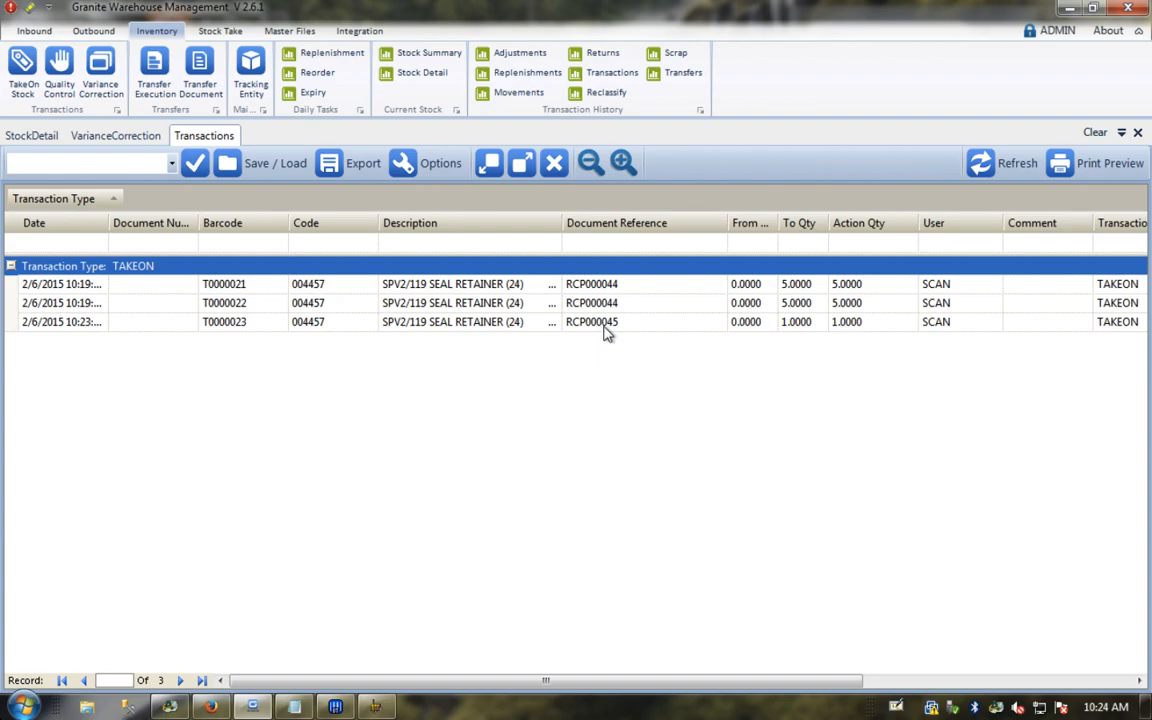
click(128, 708)
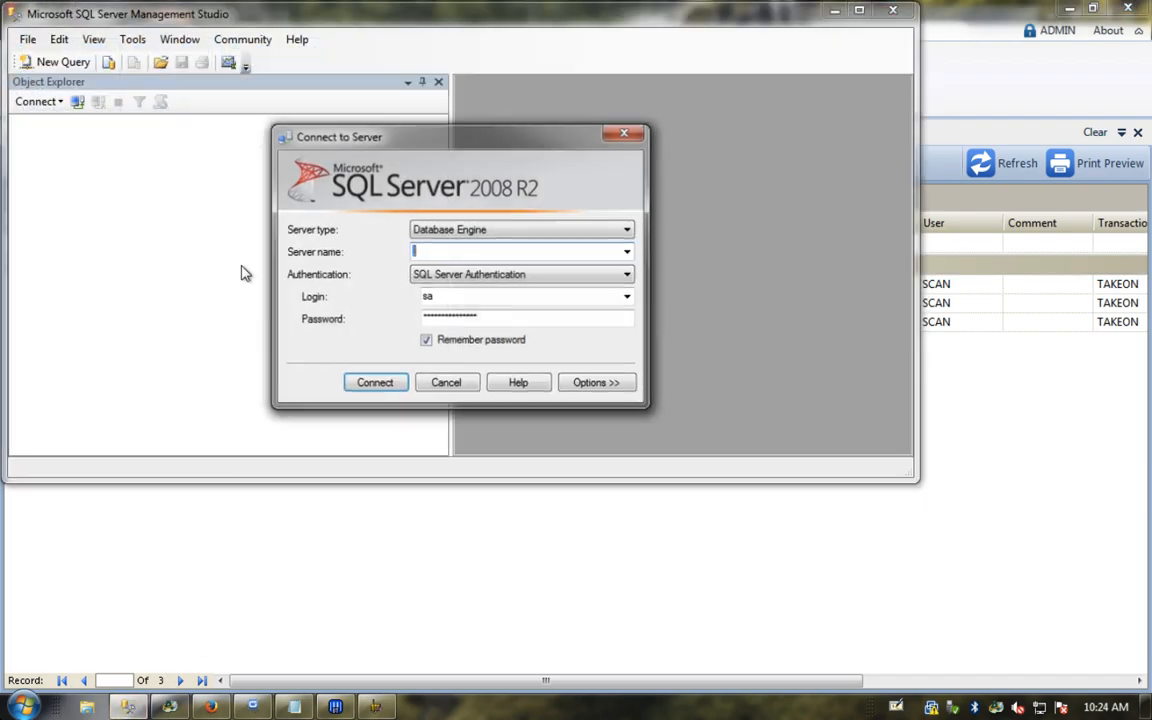
Step: Connect to the server and open GRANITEV2's IntegrationSettings table for row editing
click(390, 384)
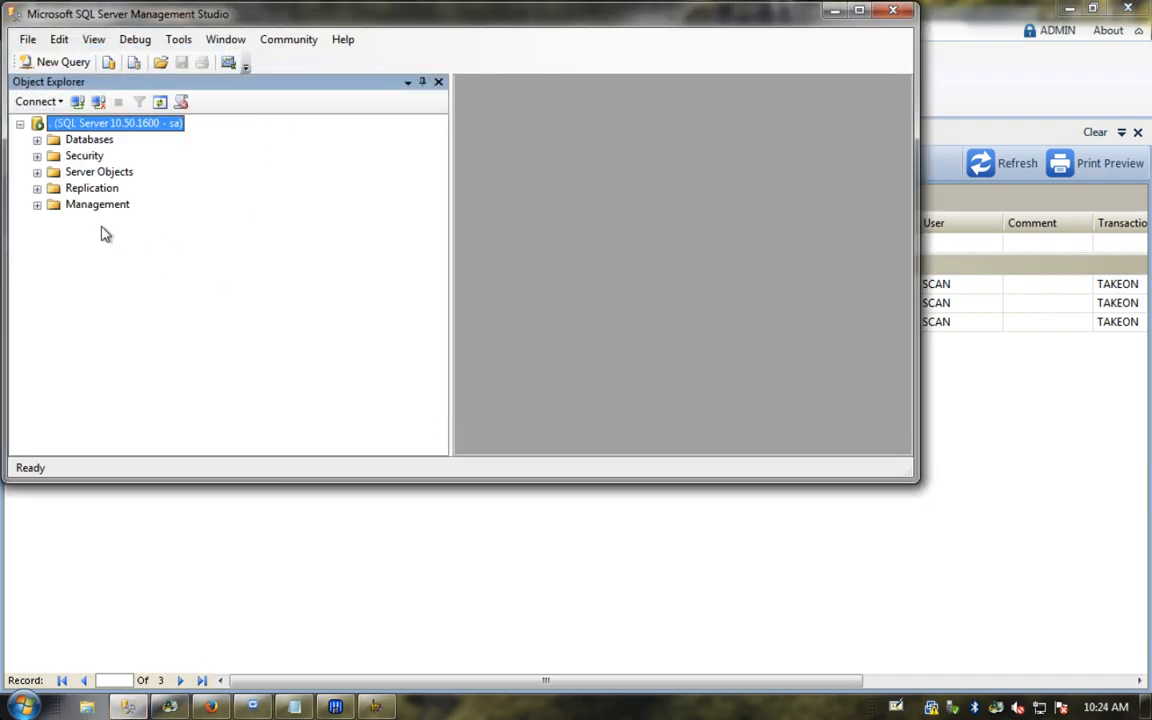
click(37, 140)
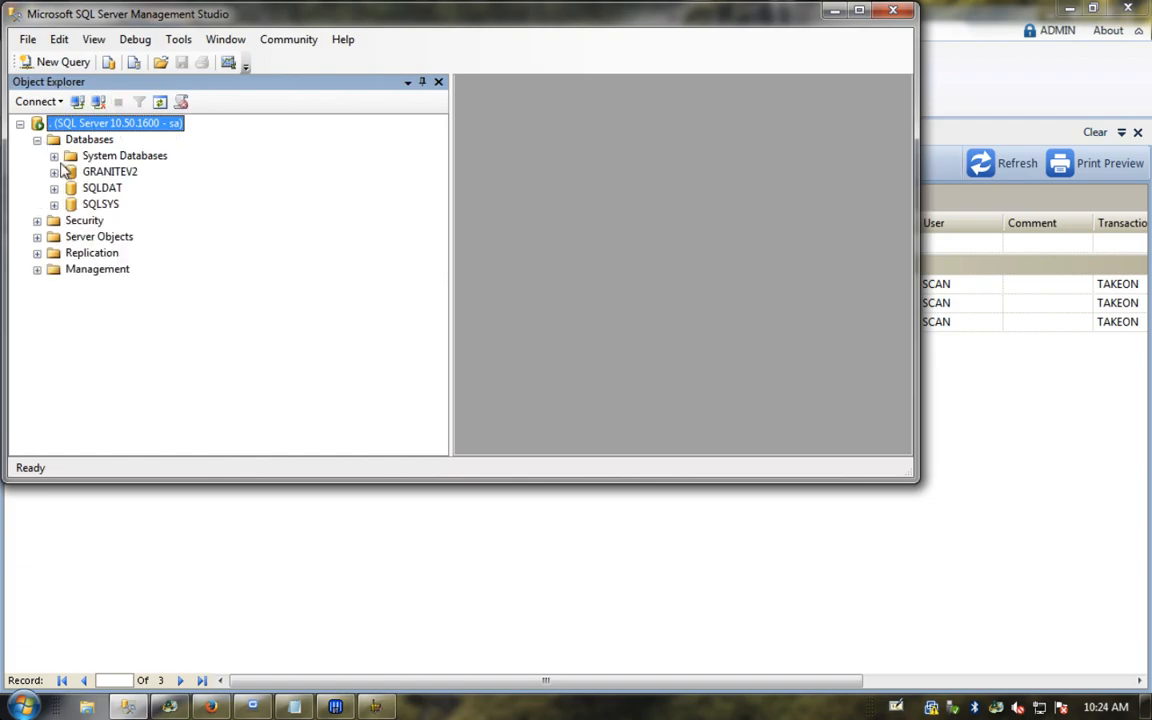
click(54, 172)
click(71, 204)
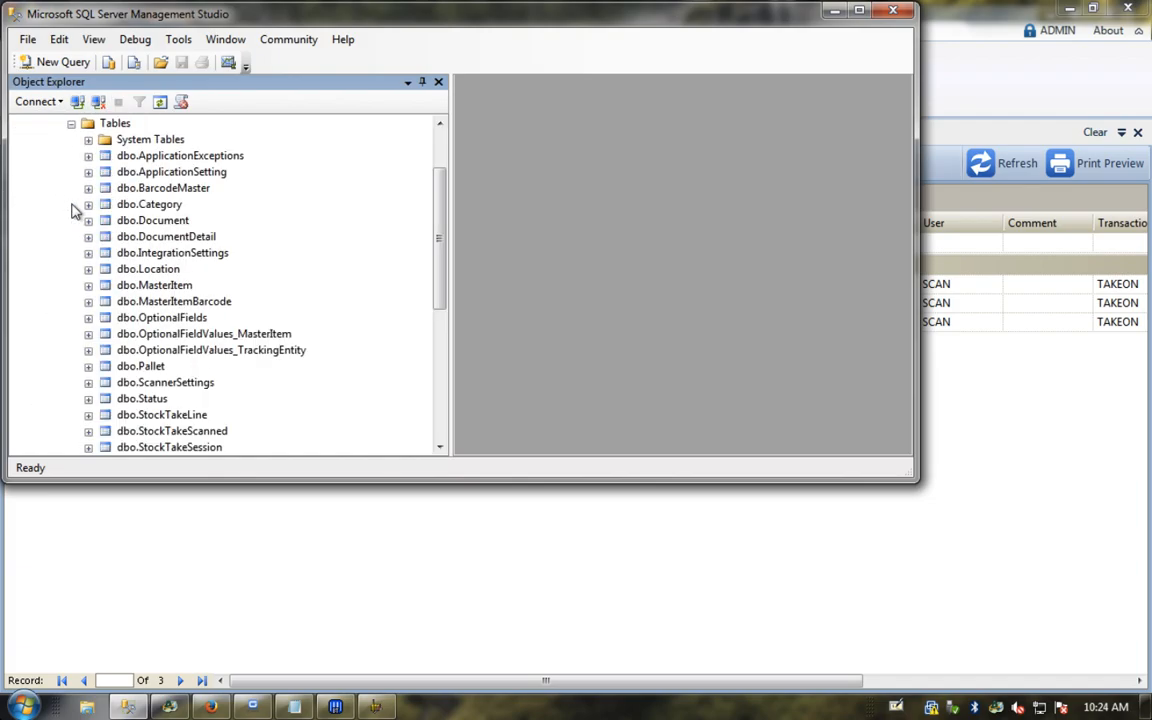
scroll(222, 309, down, 1)
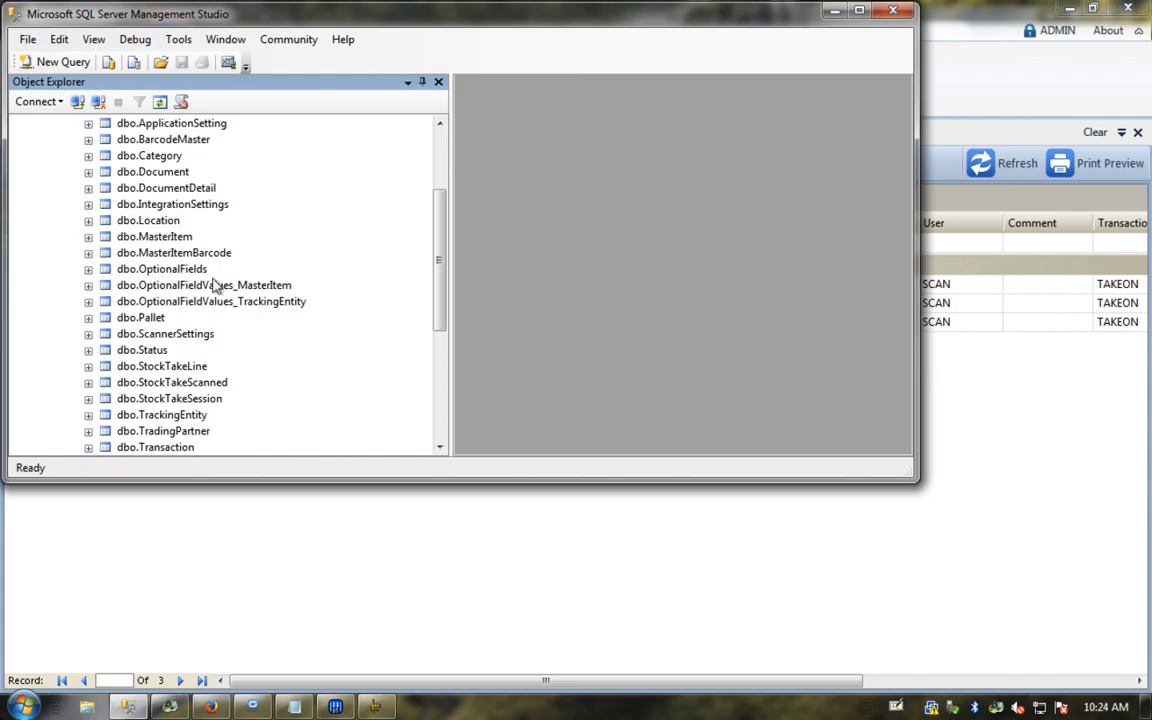
right_click(186, 204)
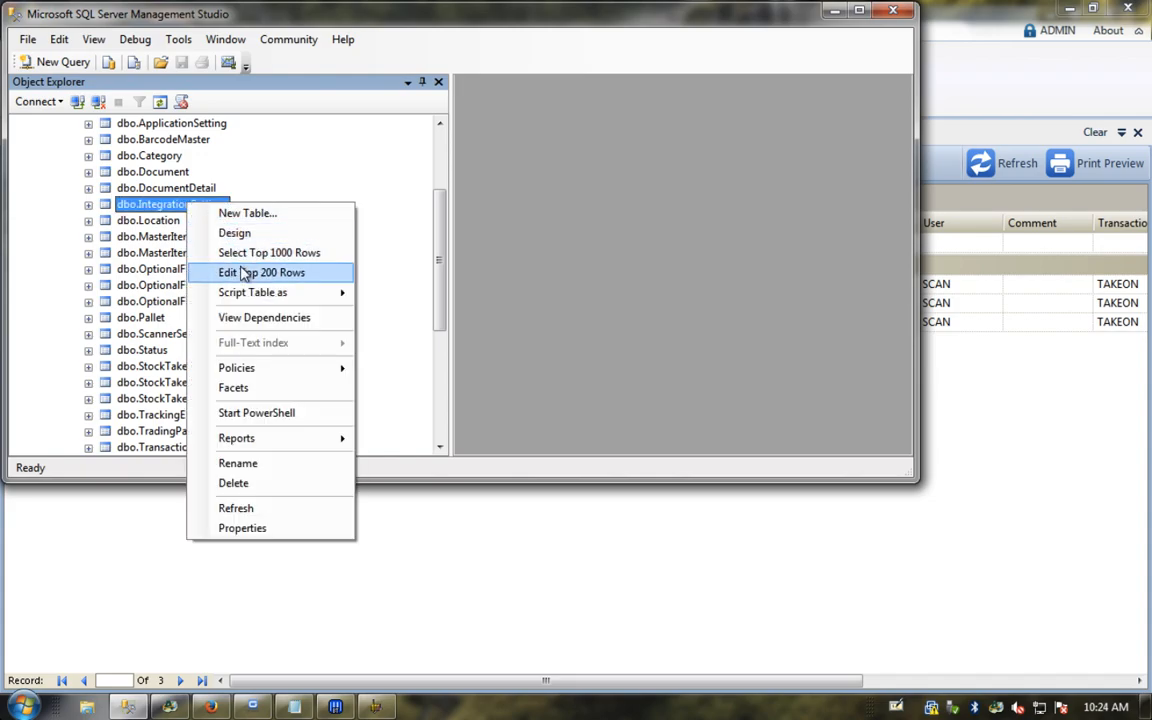
click(242, 272)
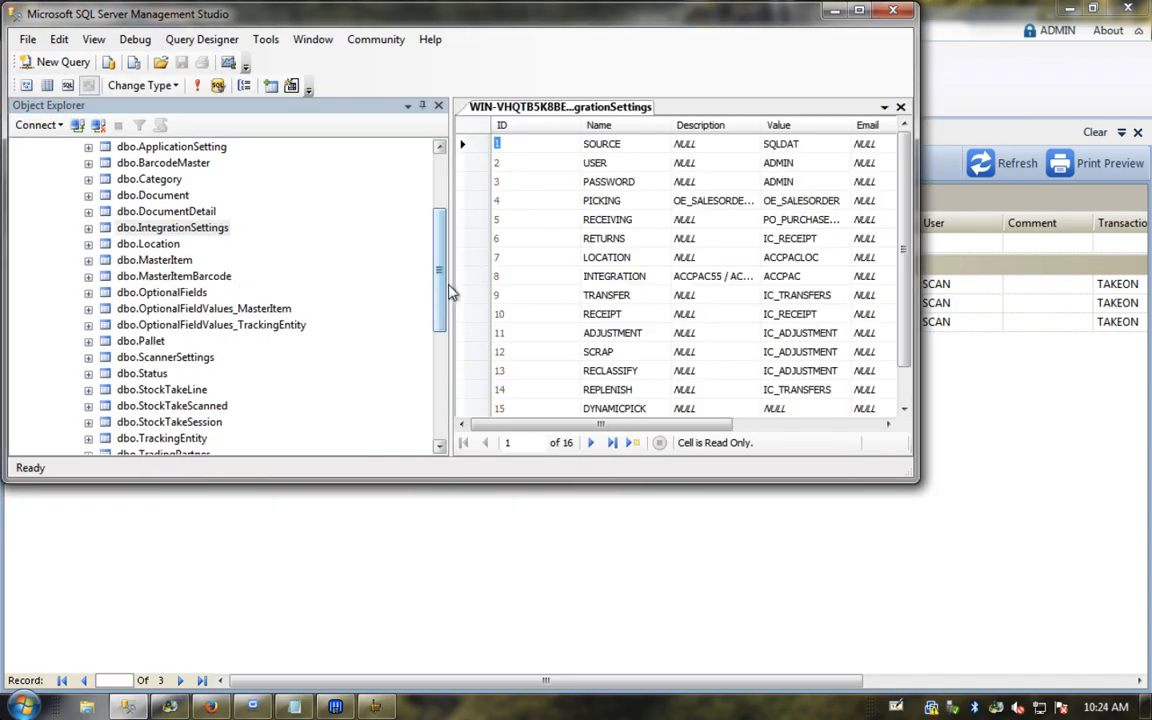
Step: Set the RECEIPT row's isActive and Post values to False, then close SSMS
click(700, 219)
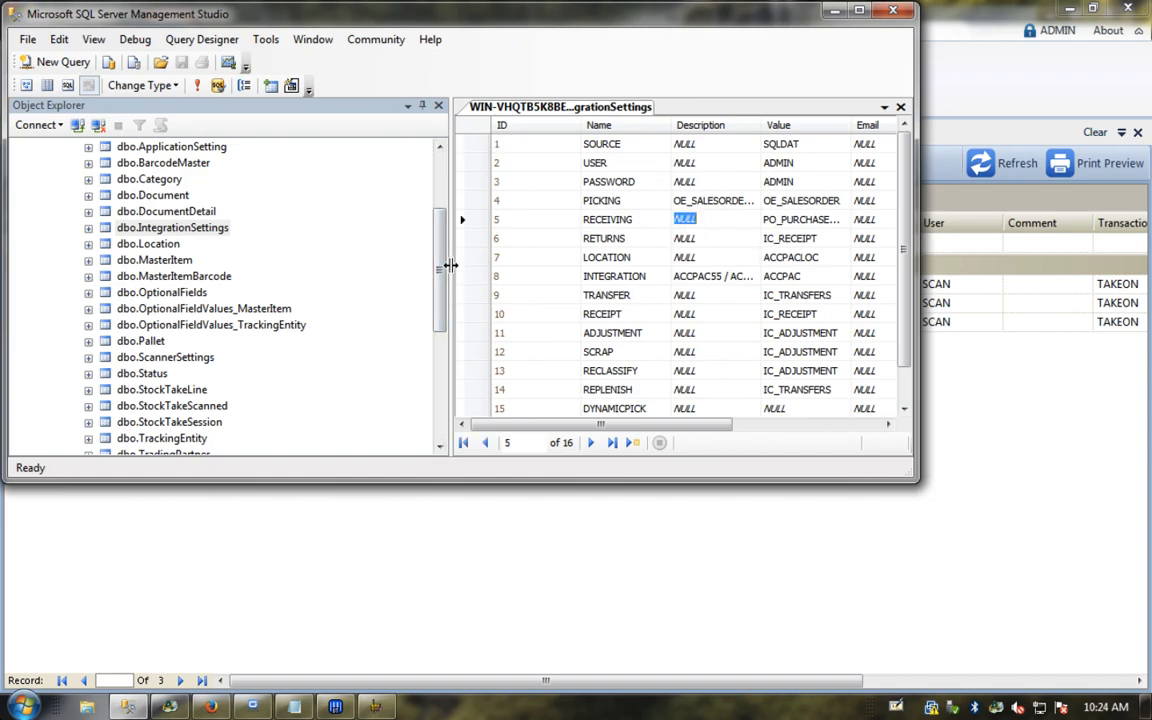
drag(451, 265, 322, 255)
click(480, 313)
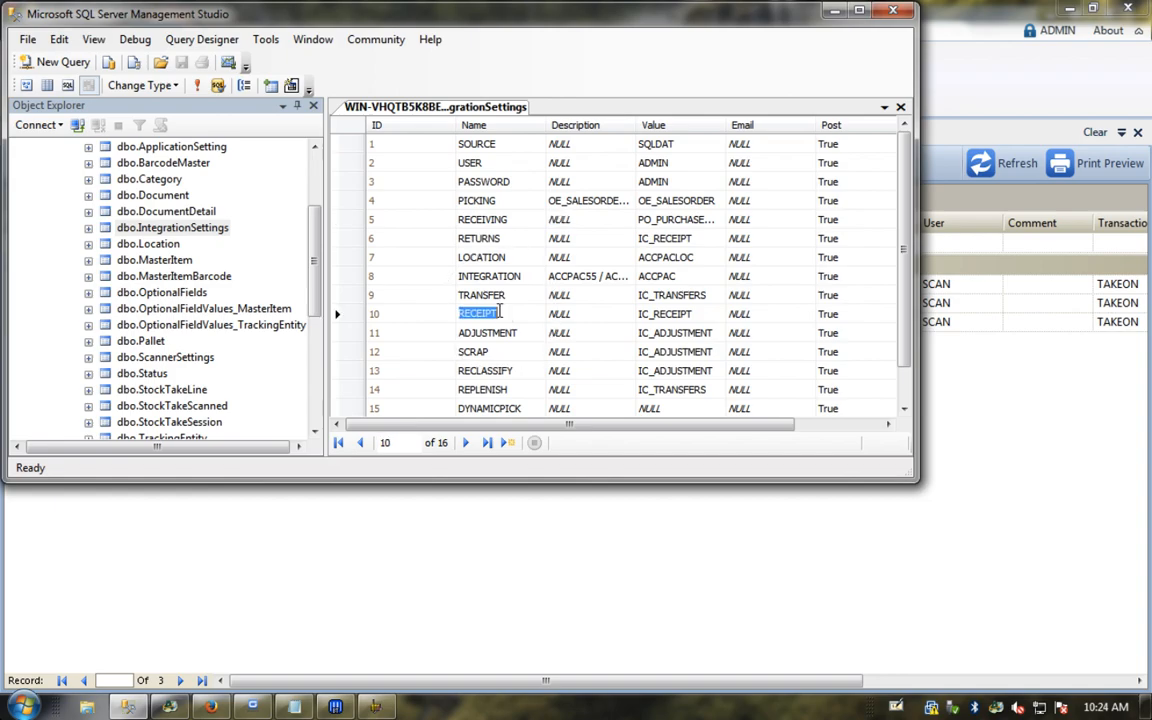
key(Tab)
key(Tab)
key(Tab)
key(Tab)
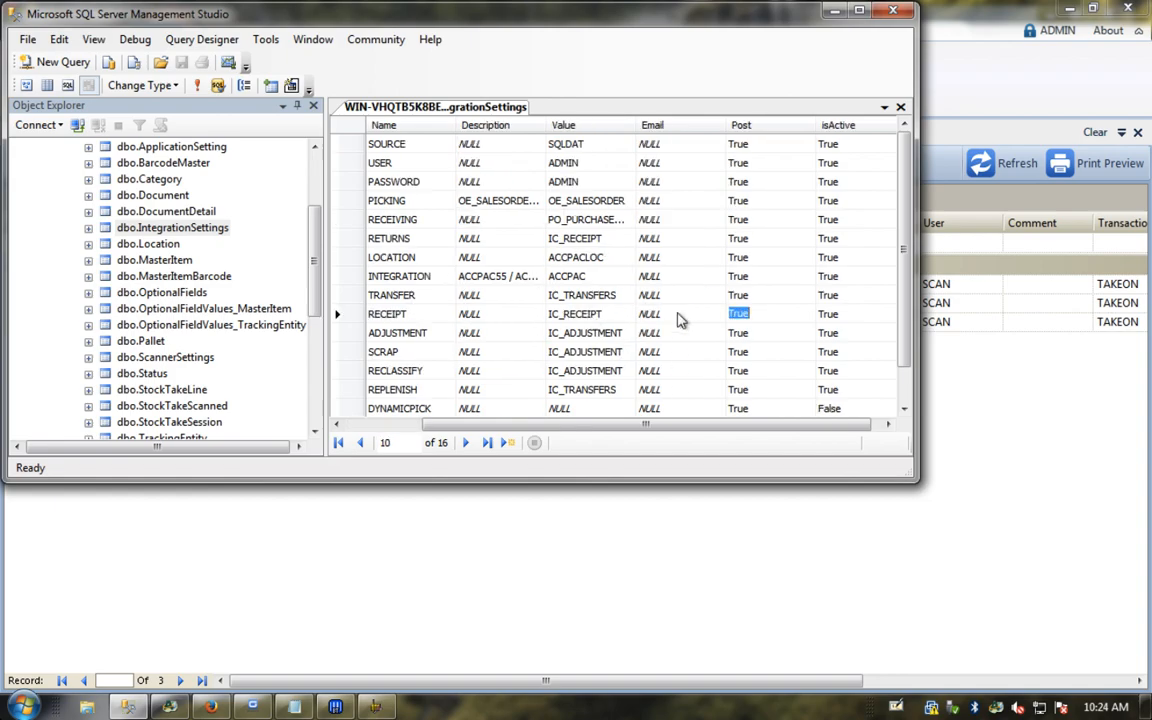
key(Tab)
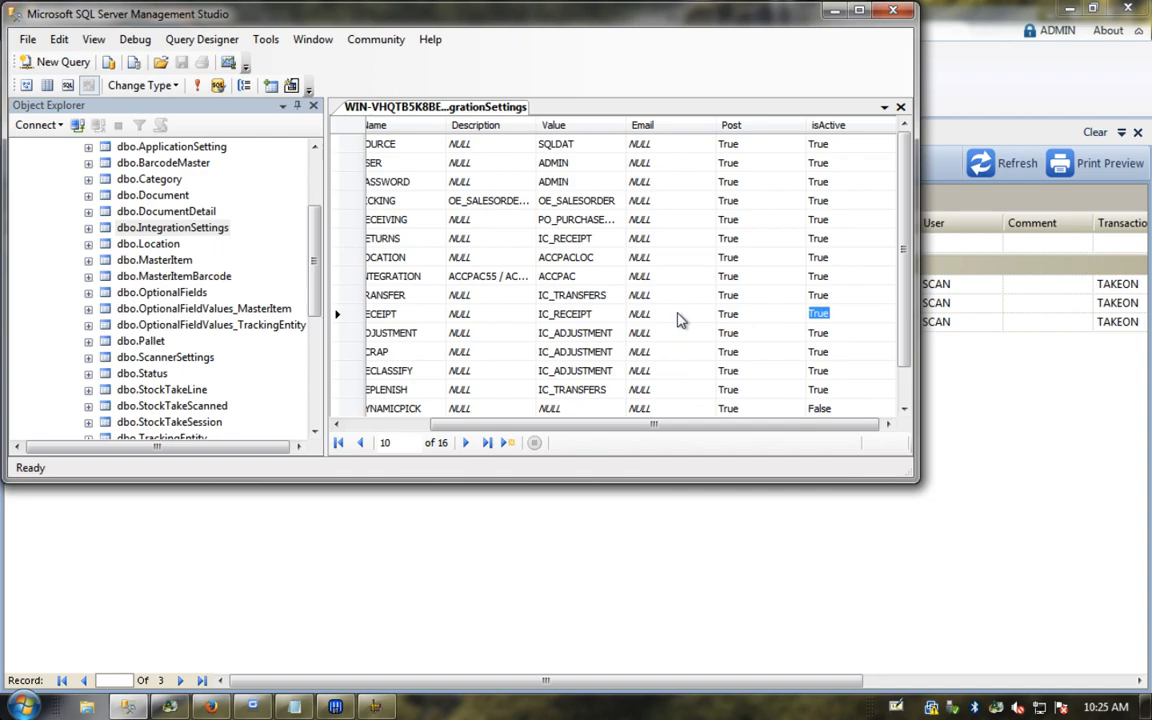
text(False)
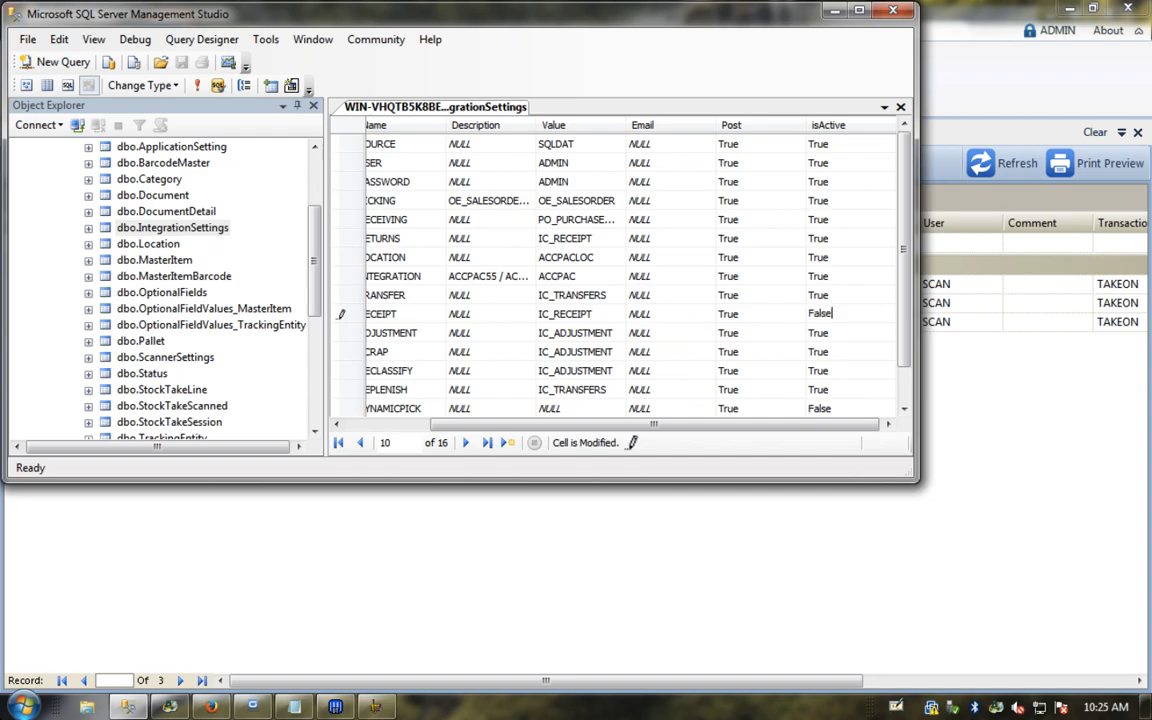
key(Down)
key(Up)
key(shift+Tab)
text(F)
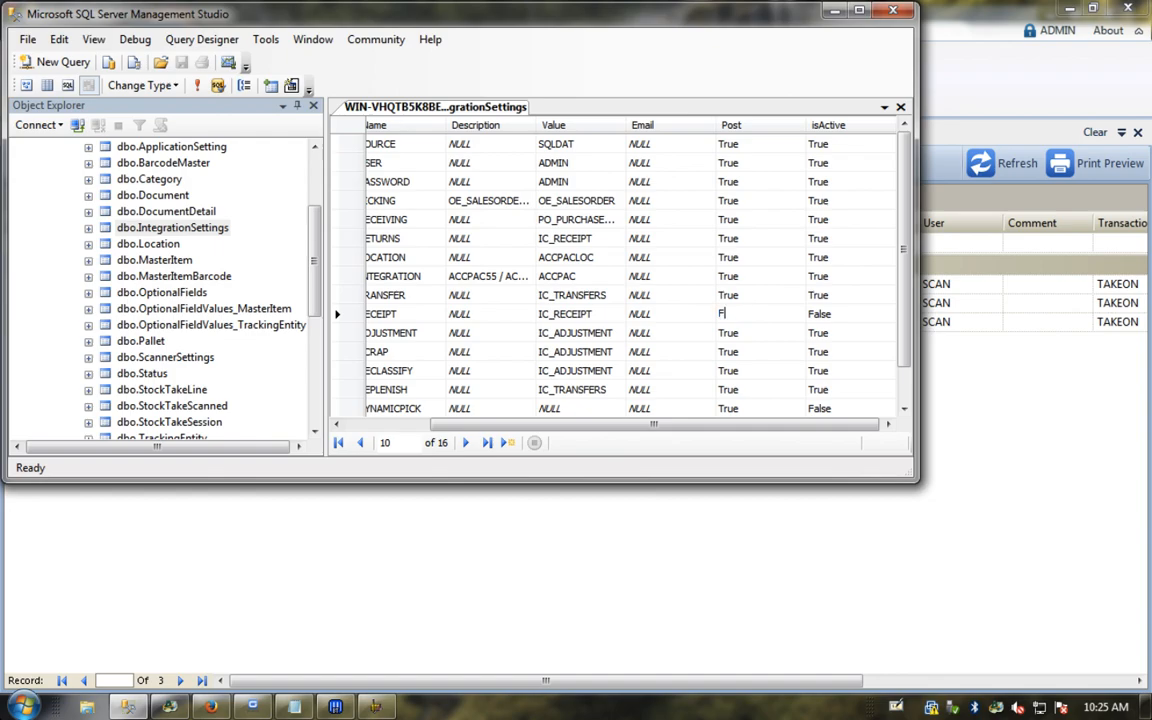
text(alse)
key(Down)
click(895, 12)
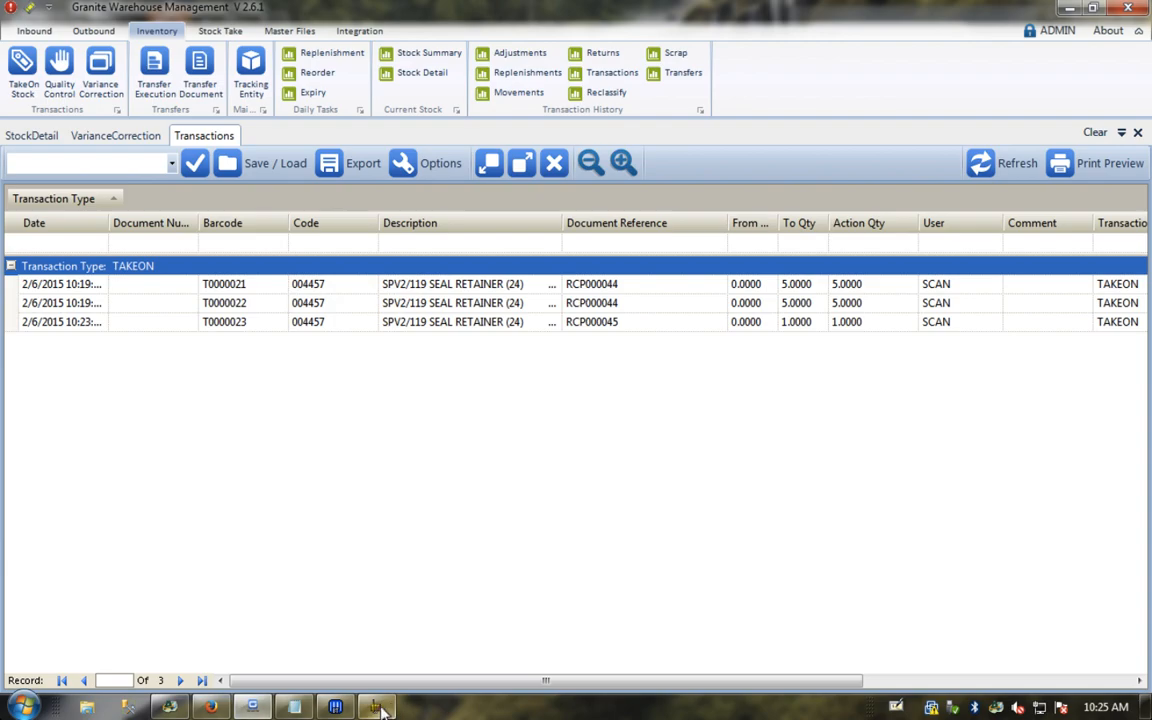
Step: Start a new Inbound TakeOn in the web scanner with reference INITIAL TAKEON
mouse_move(252, 707)
click(211, 707)
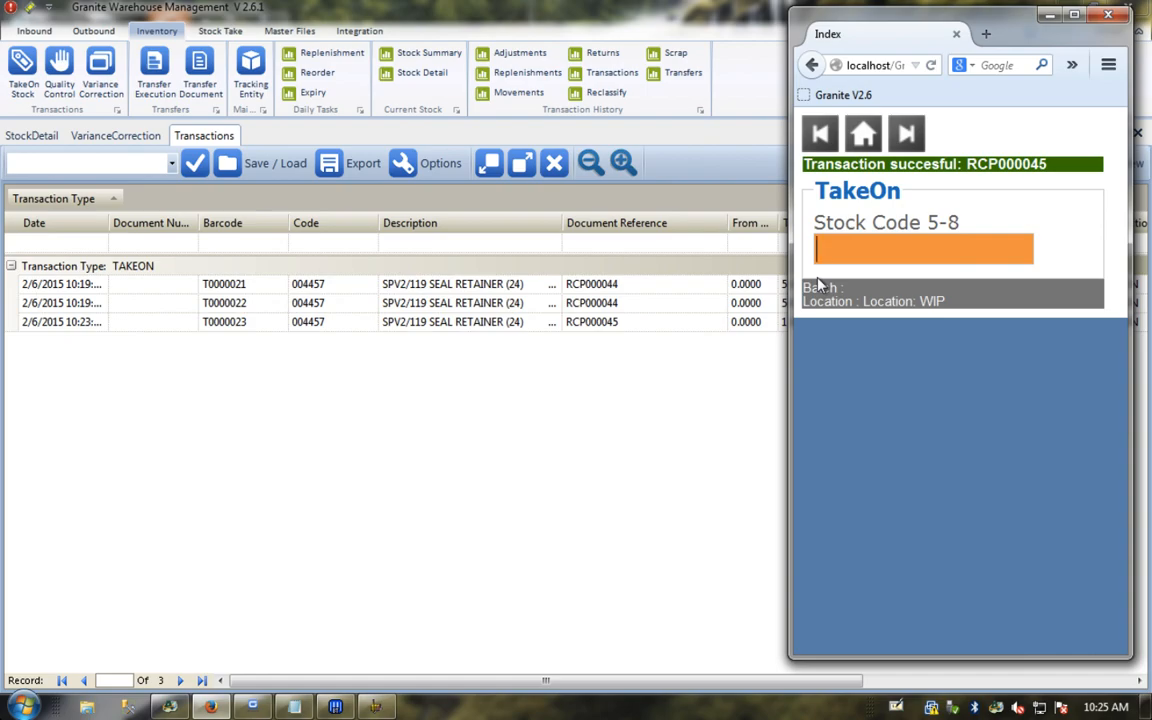
click(863, 133)
click(849, 224)
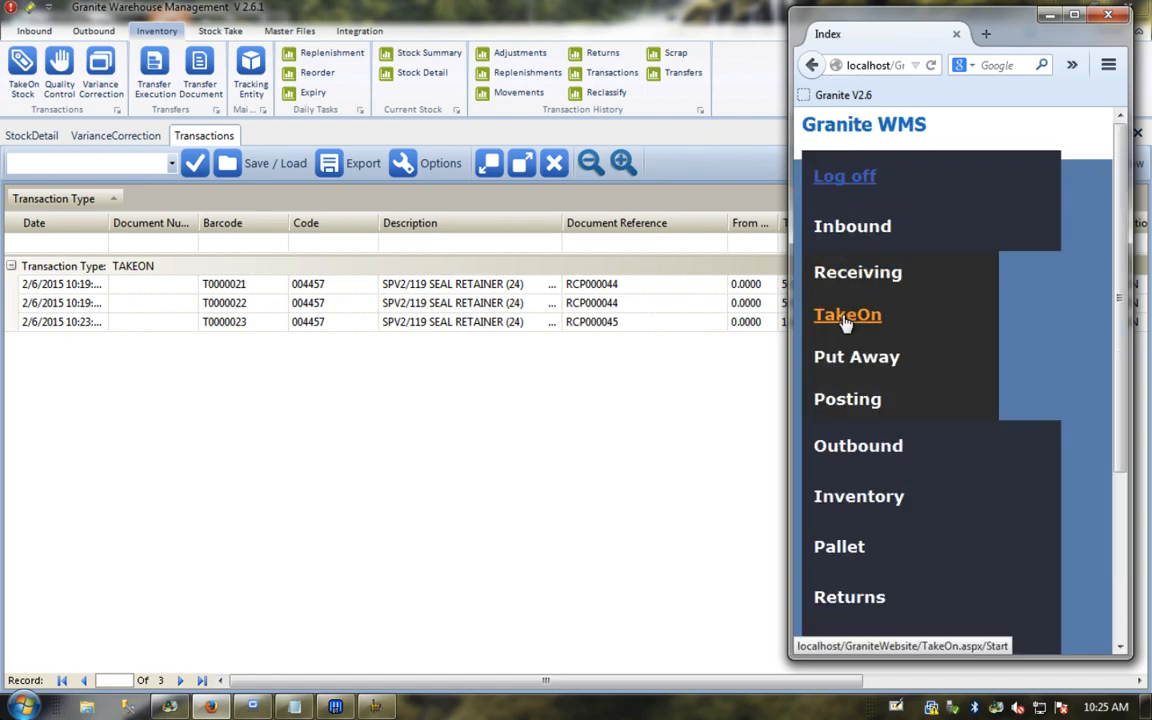
click(846, 317)
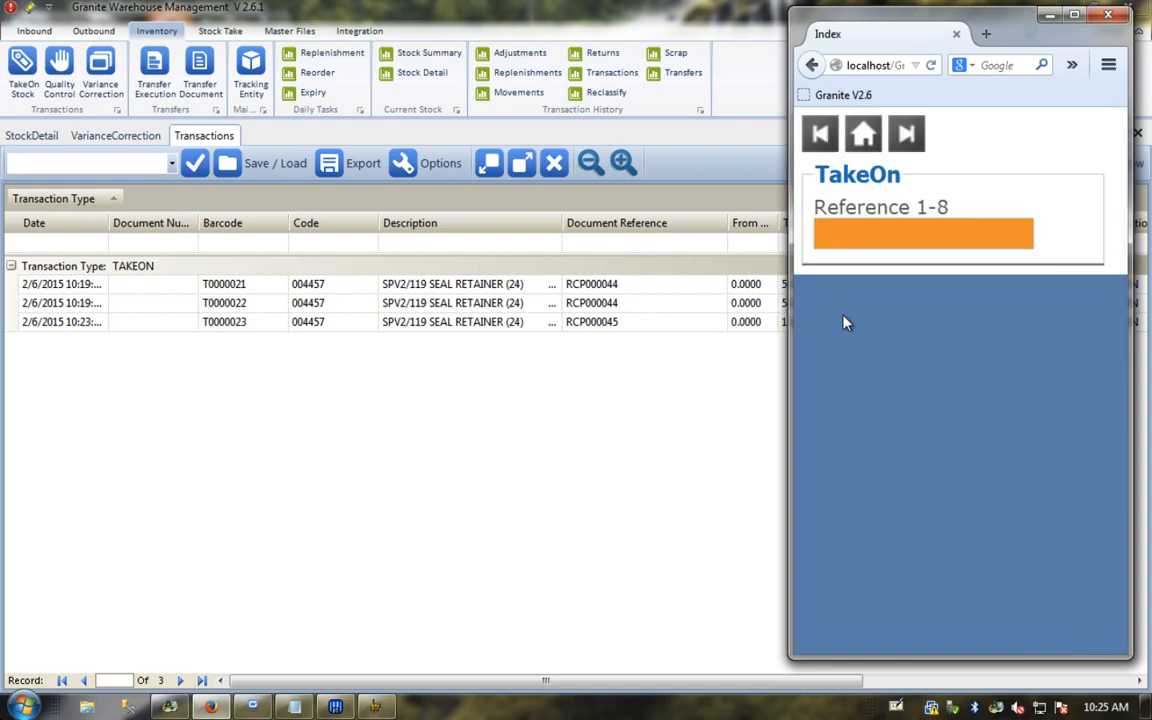
text(IN)
key(Down)
key(Down)
key(Return)
key(Return)
Step: Take on 004457 at A-1-02, quantity 5, skipping batch and expiry, with two unique codes
text(A-1-02)
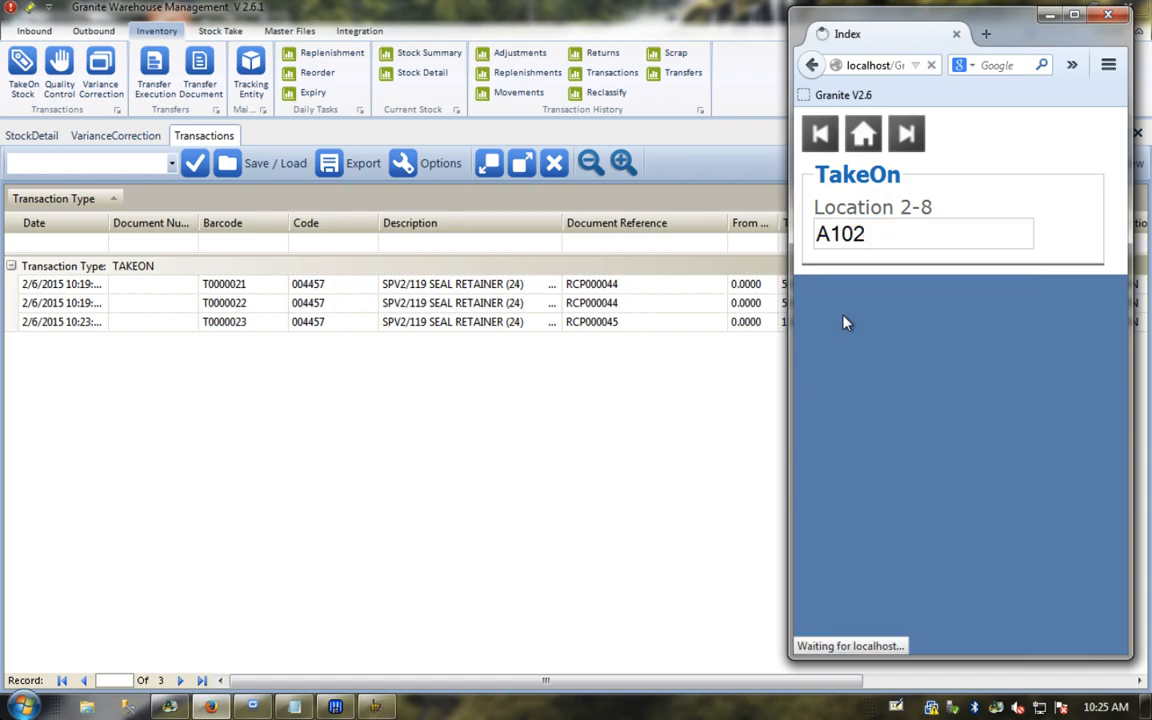
key(Return)
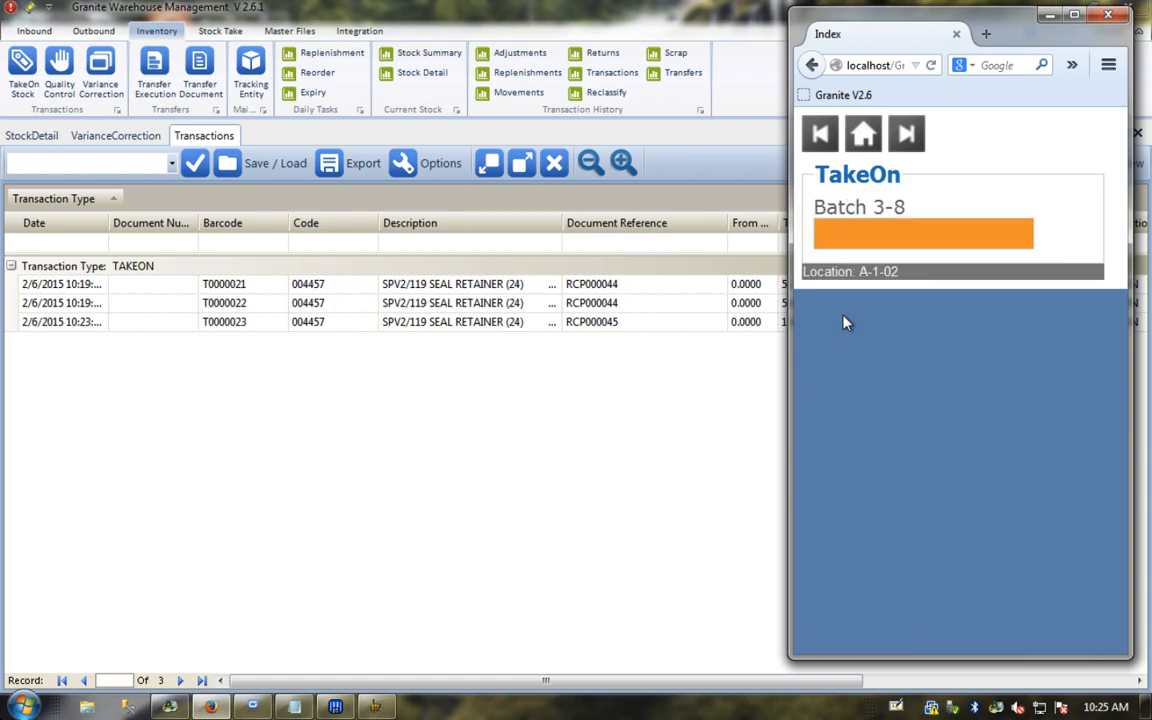
key(Return)
key(Return)
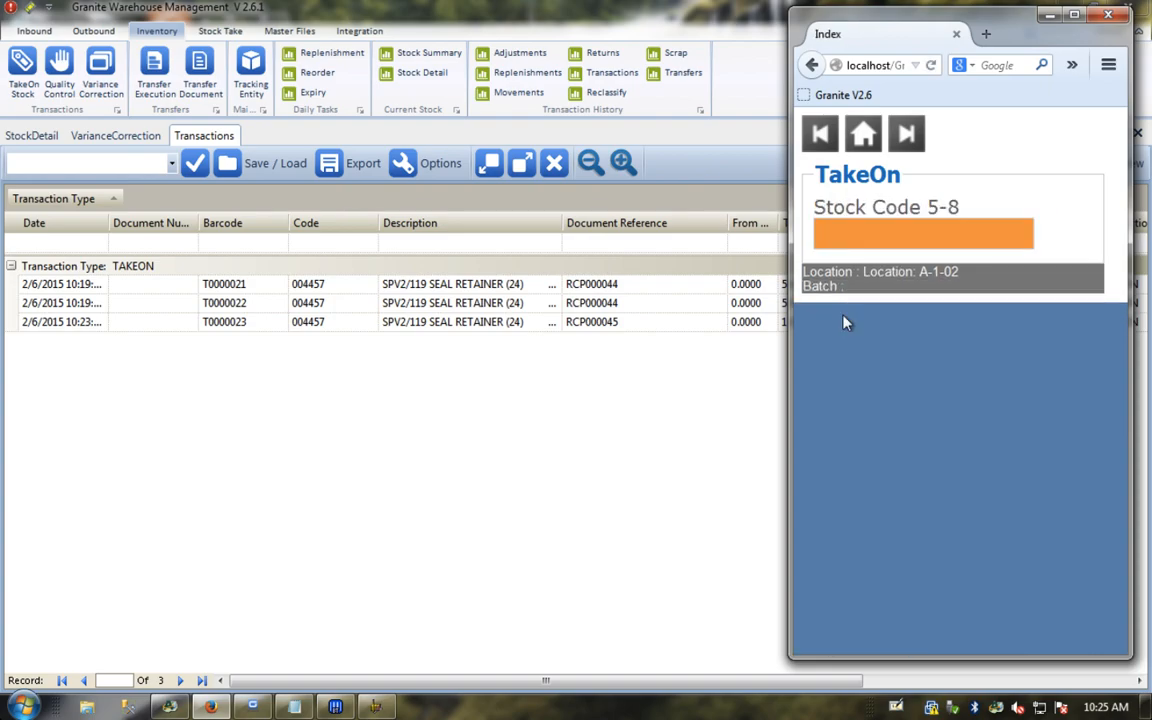
text(004457)
key(Return)
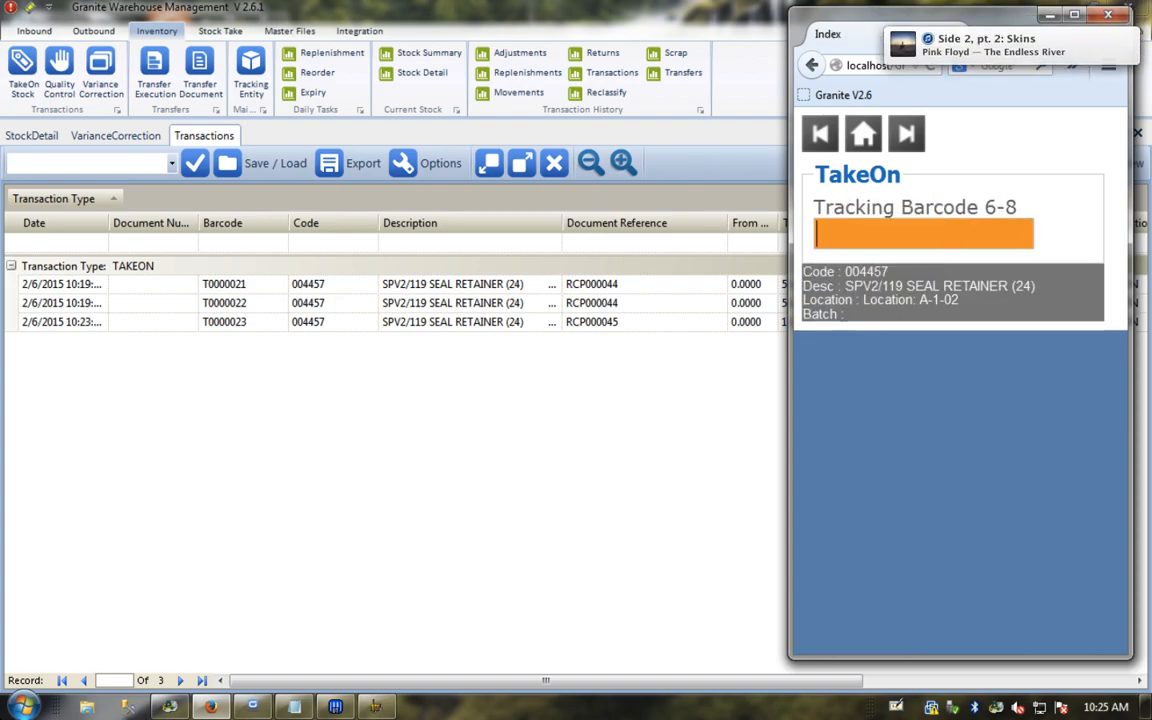
key(Return)
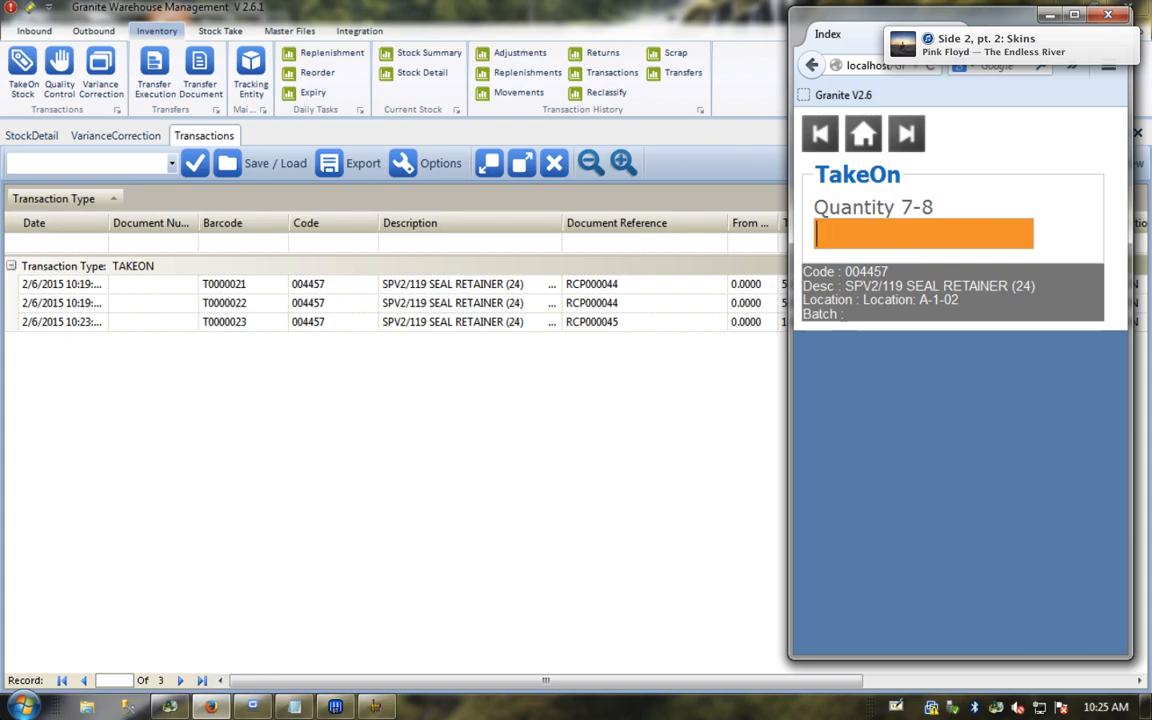
text(5)
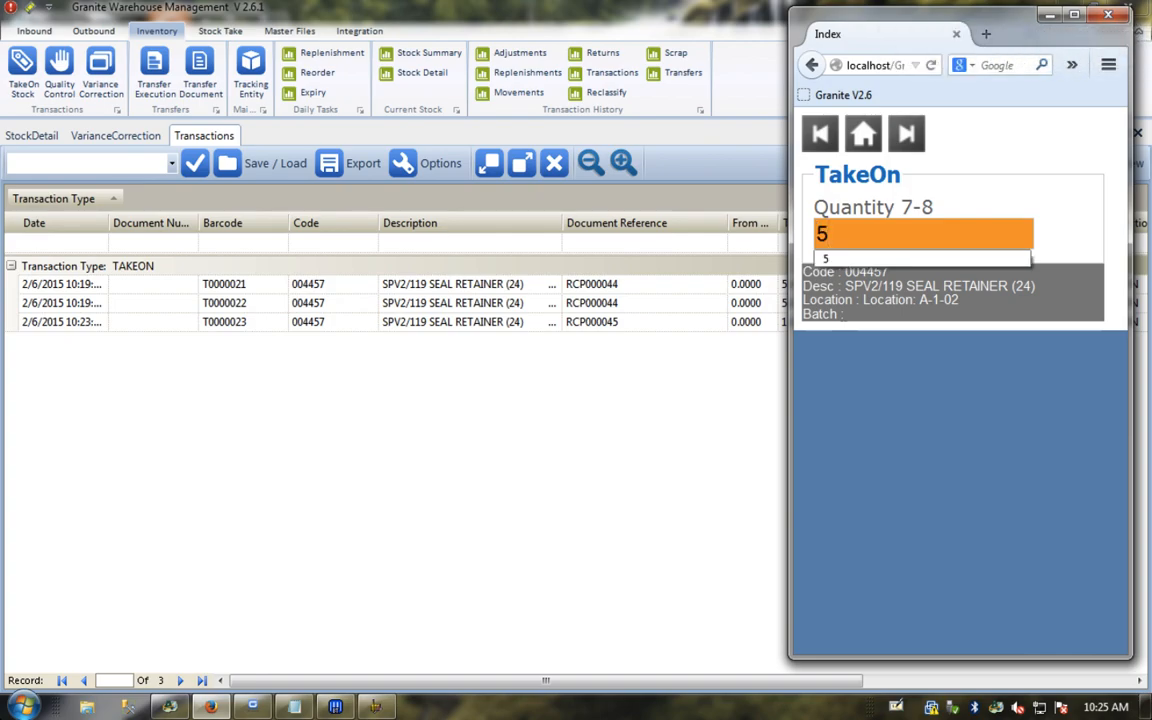
key(Return)
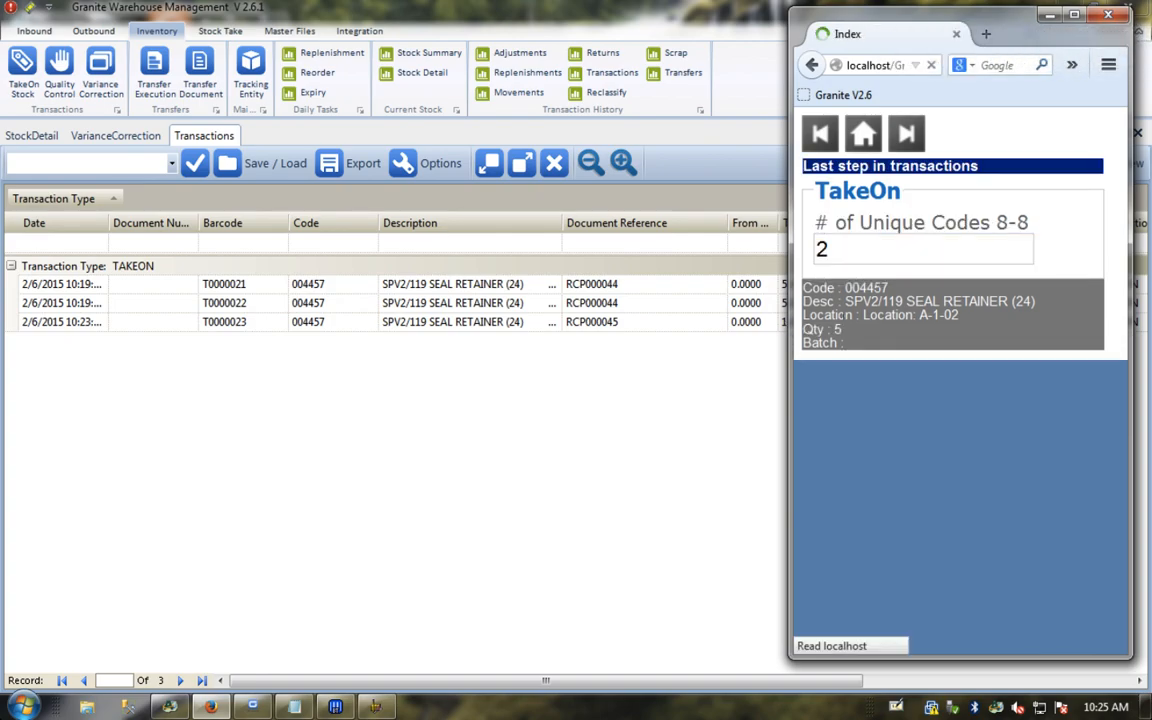
key(Return)
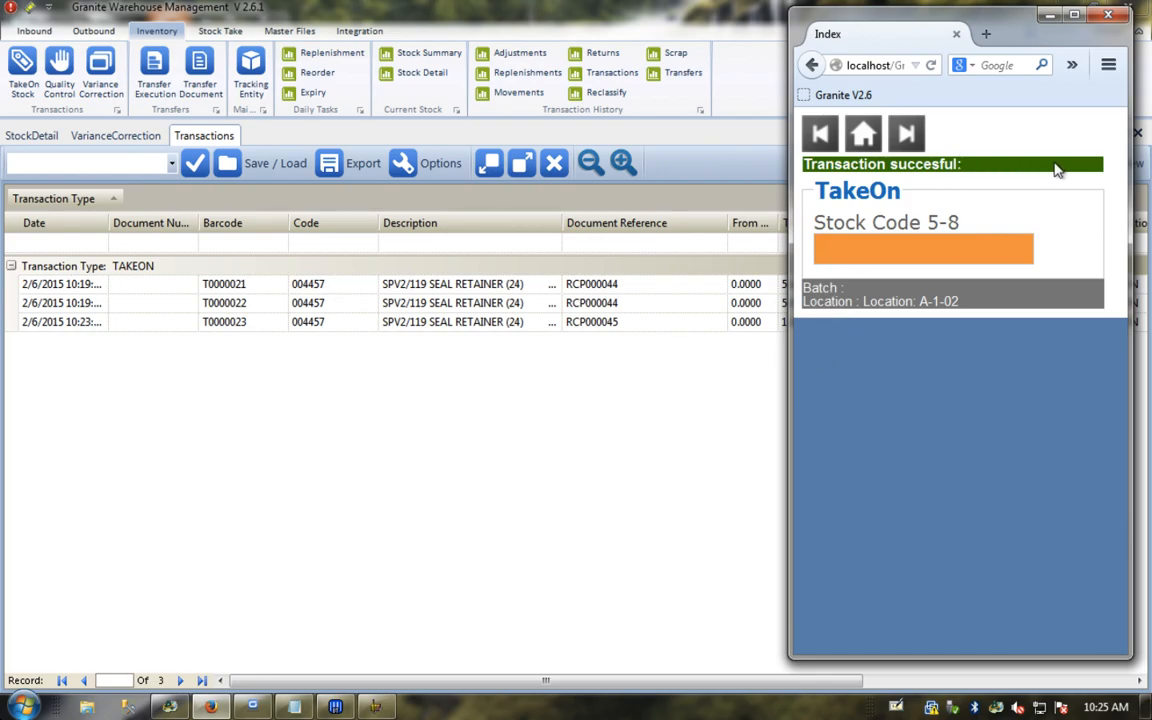
Step: Refresh the Transactions list and select the two new takeon rows
click(563, 401)
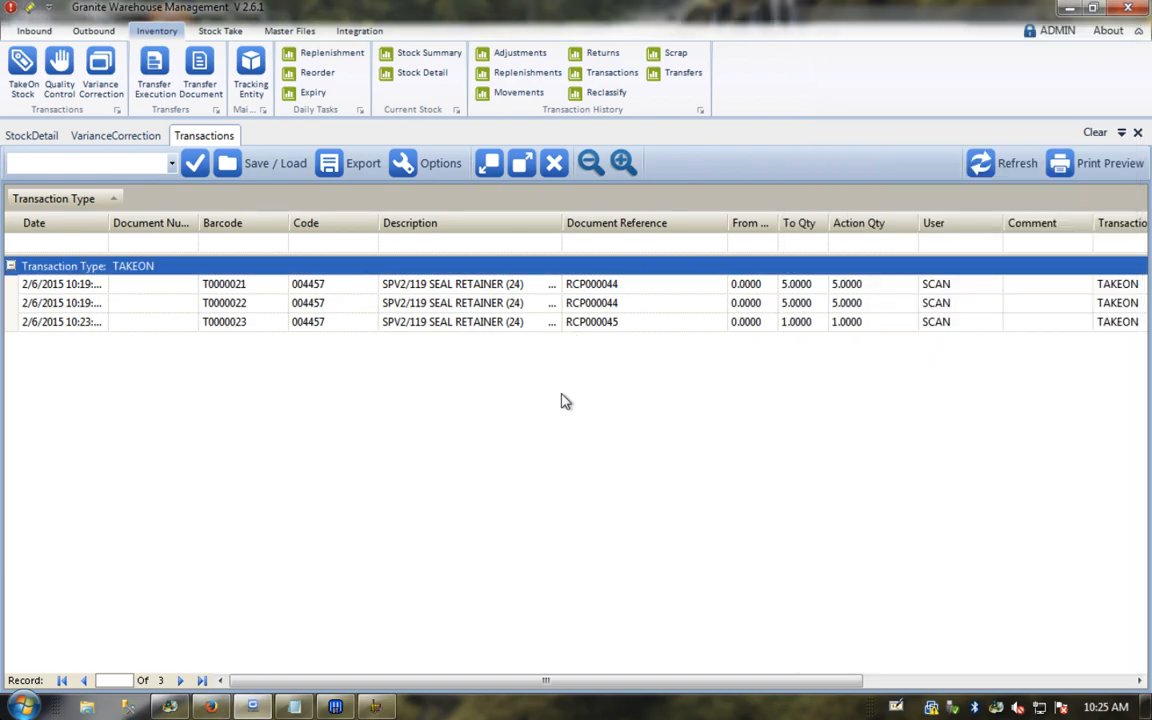
click(997, 168)
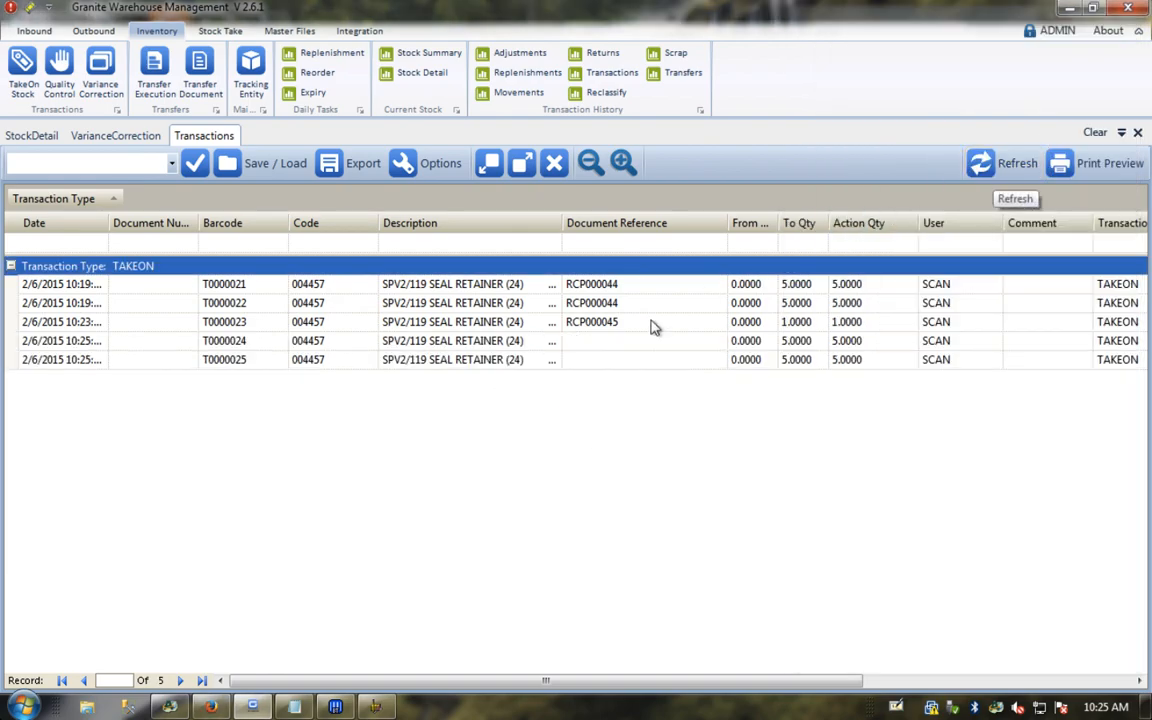
click(588, 342)
click(587, 359)
click(587, 343)
click(588, 360)
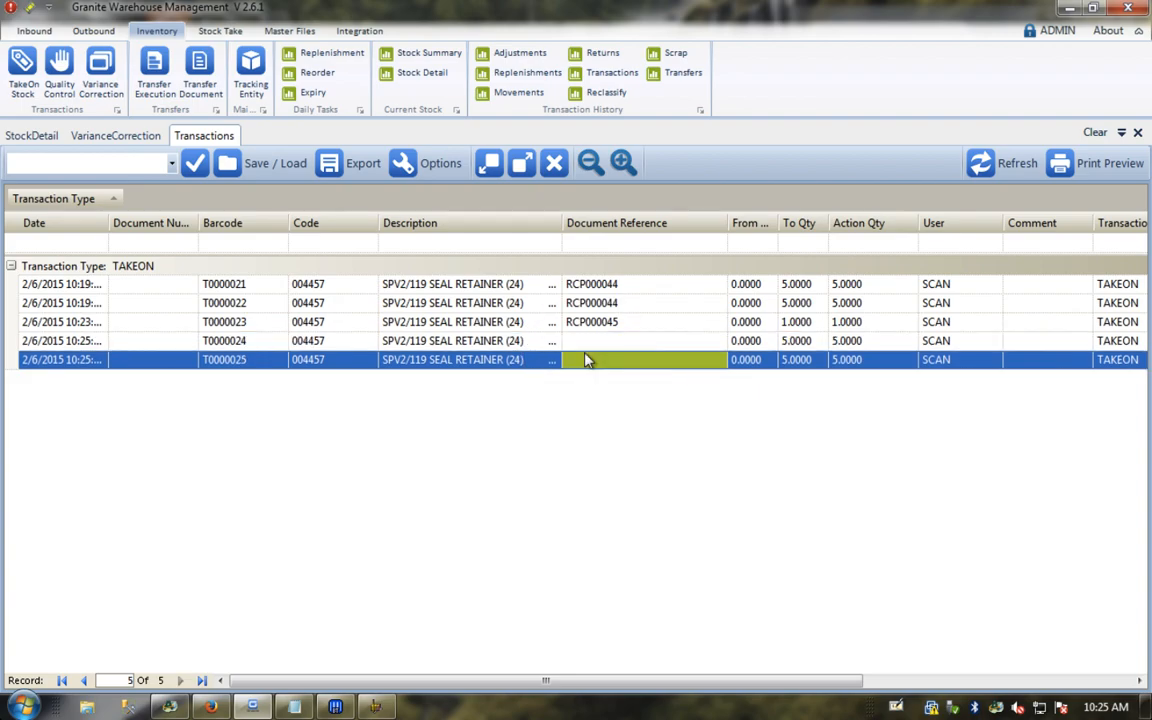
Step: Refresh Variance Correction and re-filter the Code column to 004457
click(80, 139)
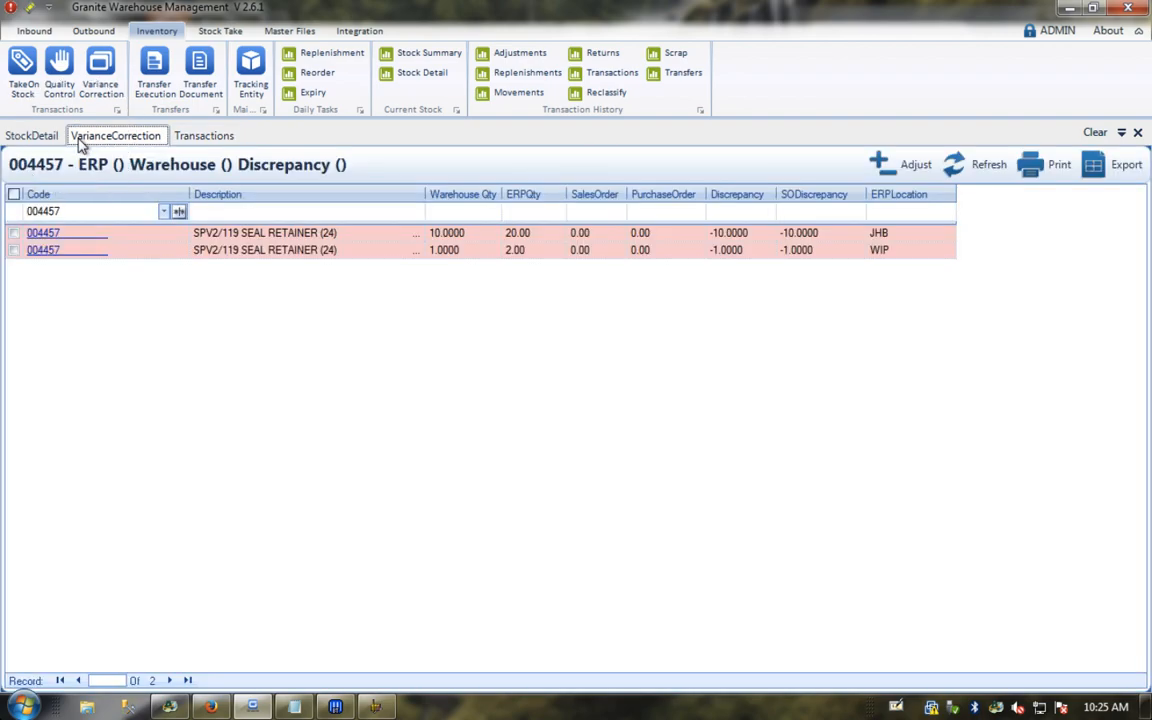
click(958, 165)
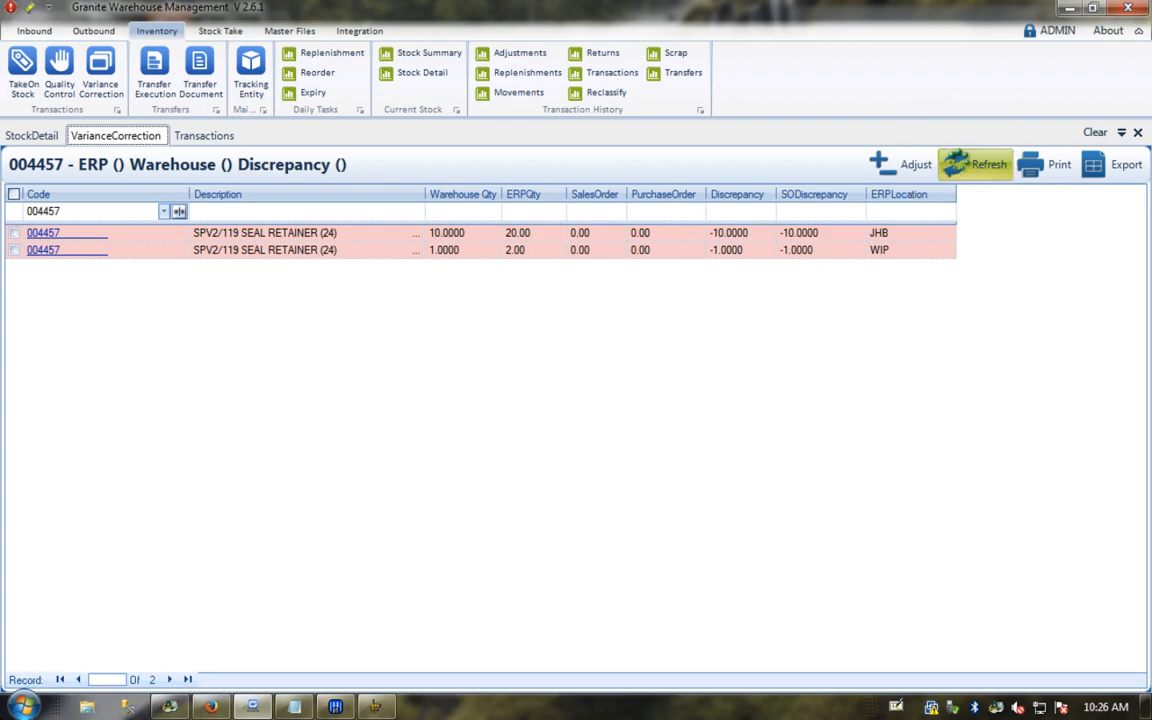
click(110, 212)
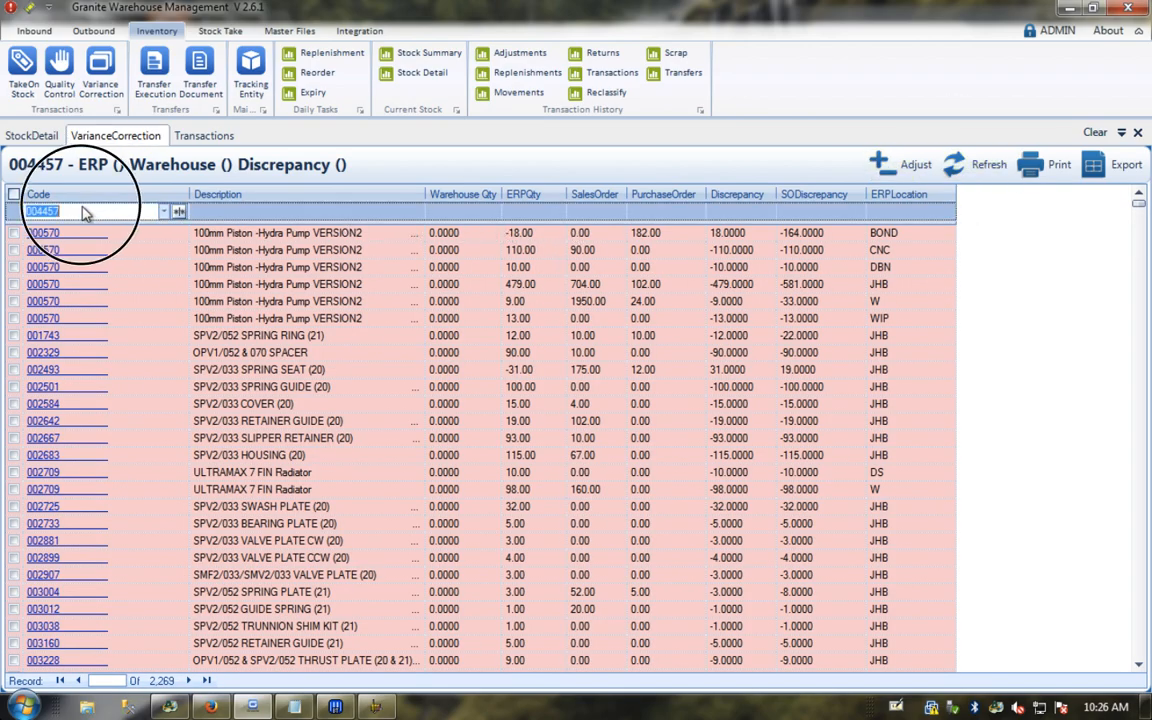
key(BackSpace)
text(a)
click(180, 211)
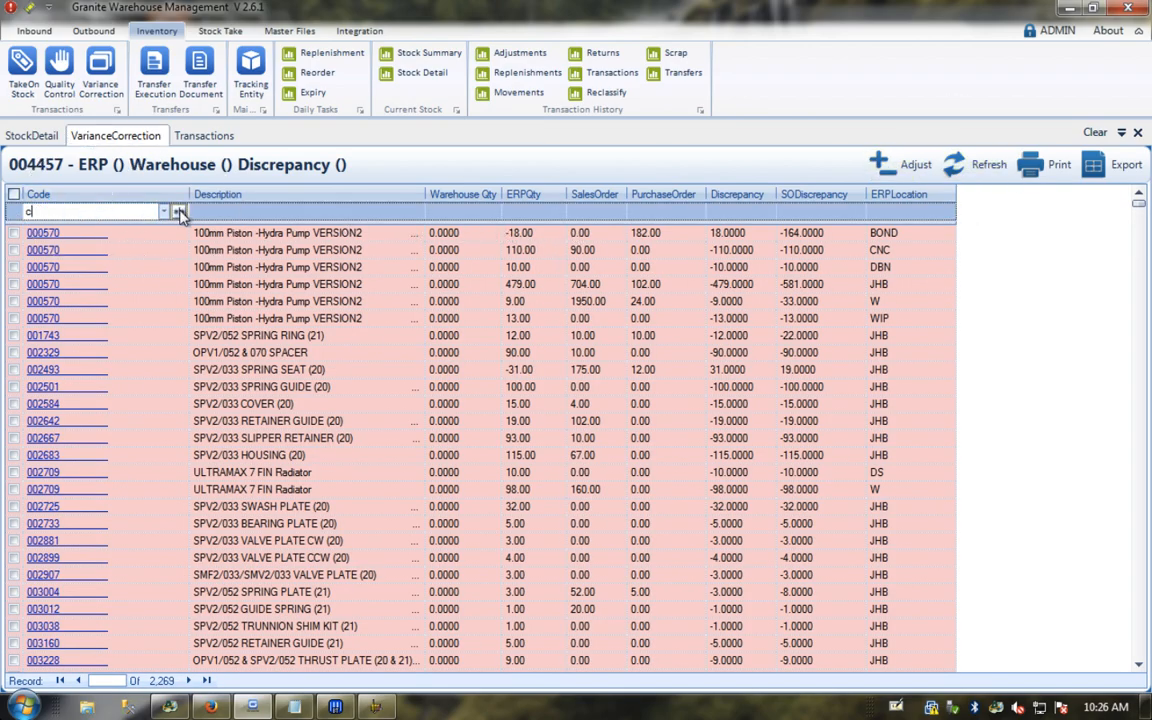
click(200, 231)
click(176, 211)
click(106, 211)
key(Return)
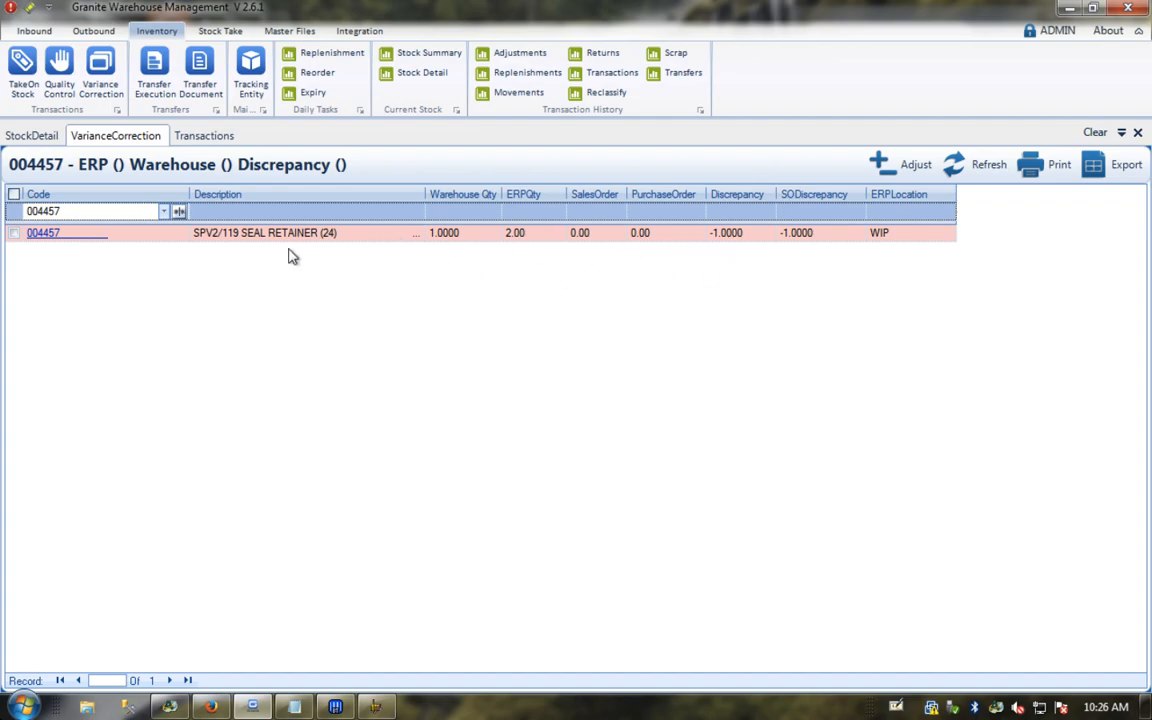
click(33, 137)
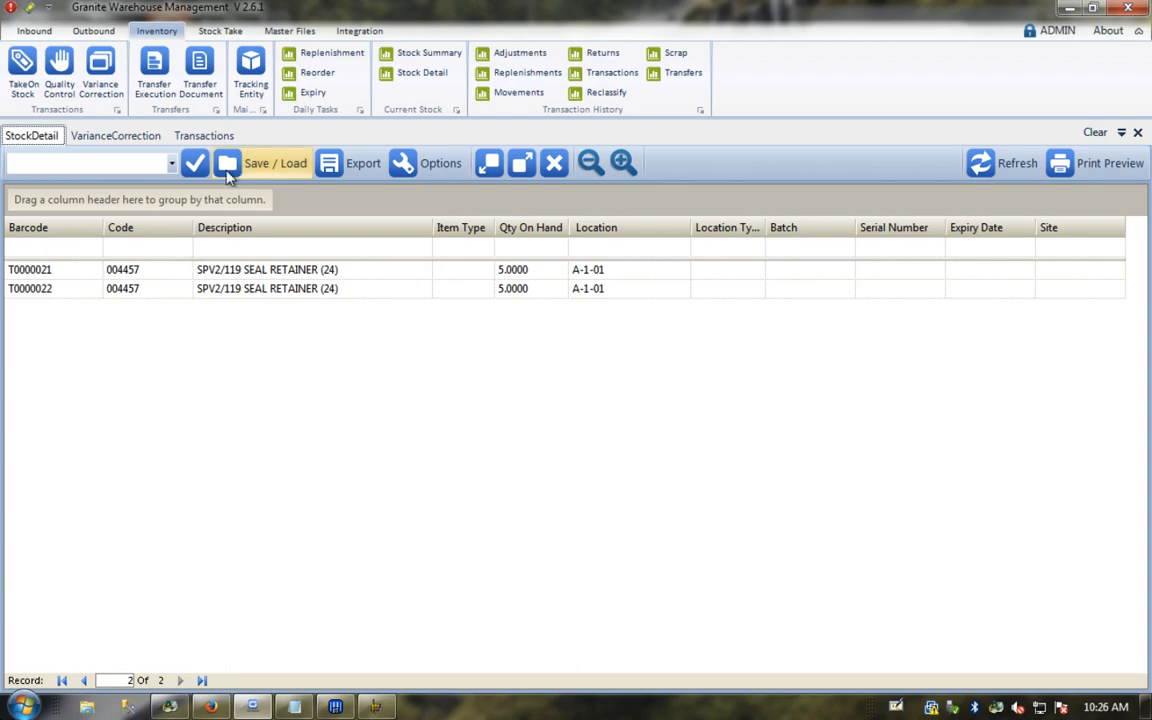
click(1017, 164)
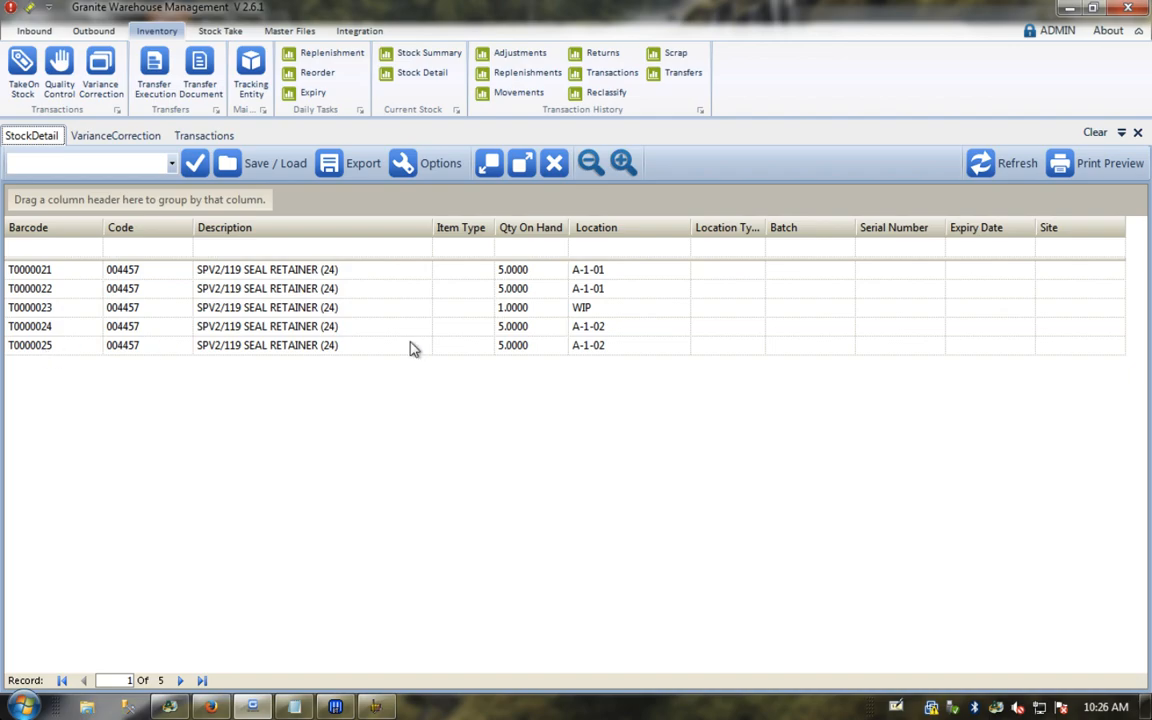
click(528, 309)
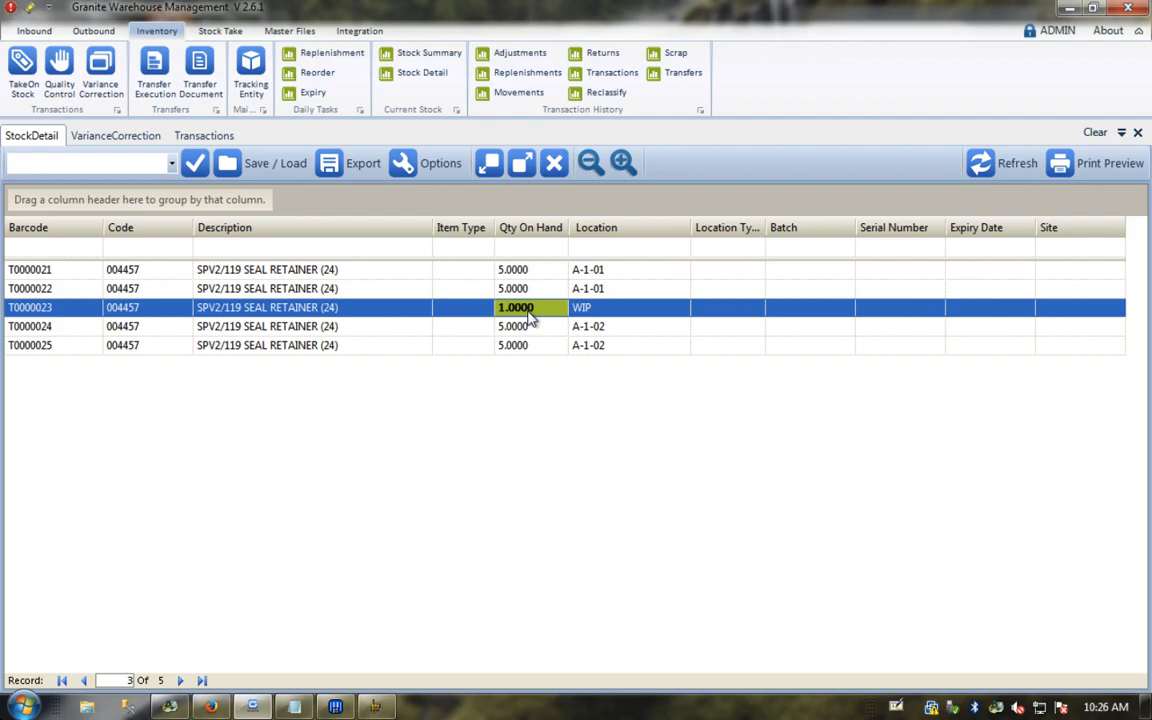
click(521, 332)
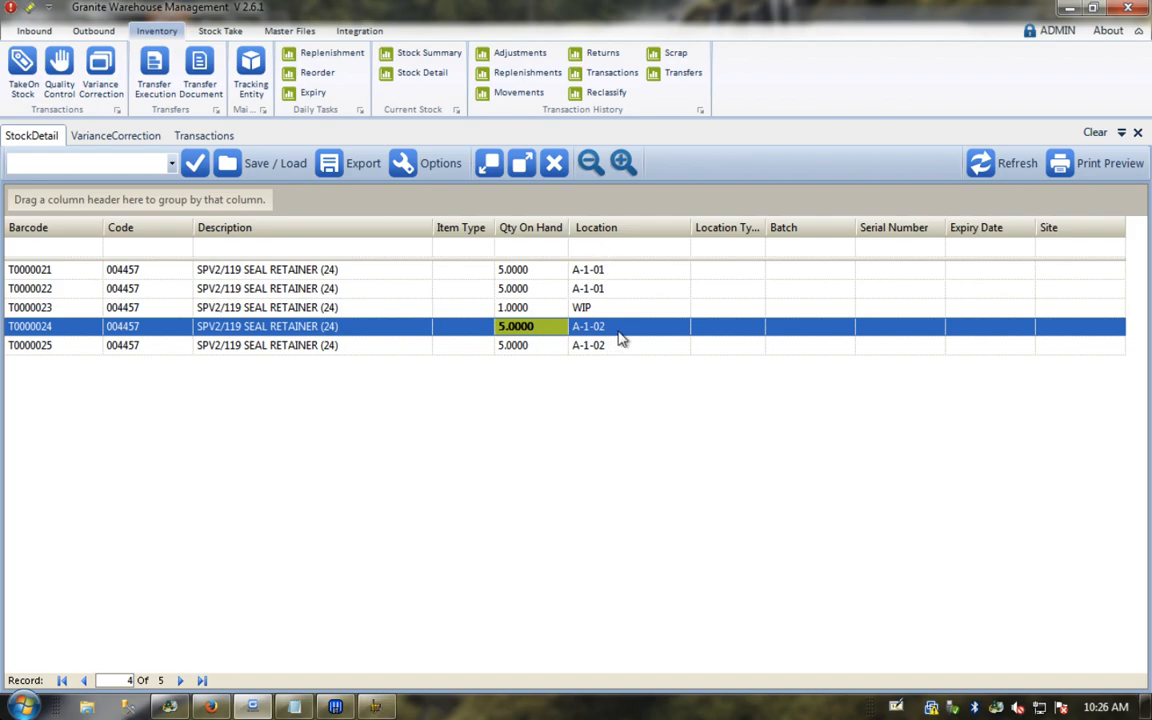
Step: Start an Inventory Move in the scanner, skipping the comment, to location A-1-01
click(222, 708)
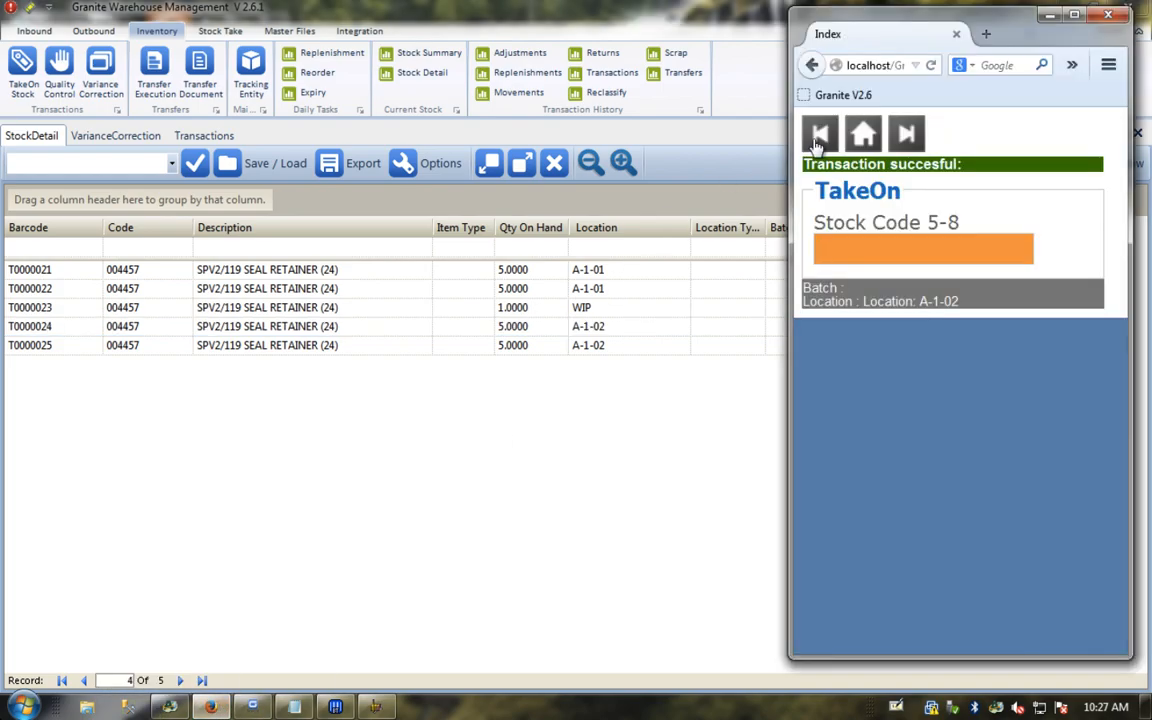
click(862, 135)
click(848, 329)
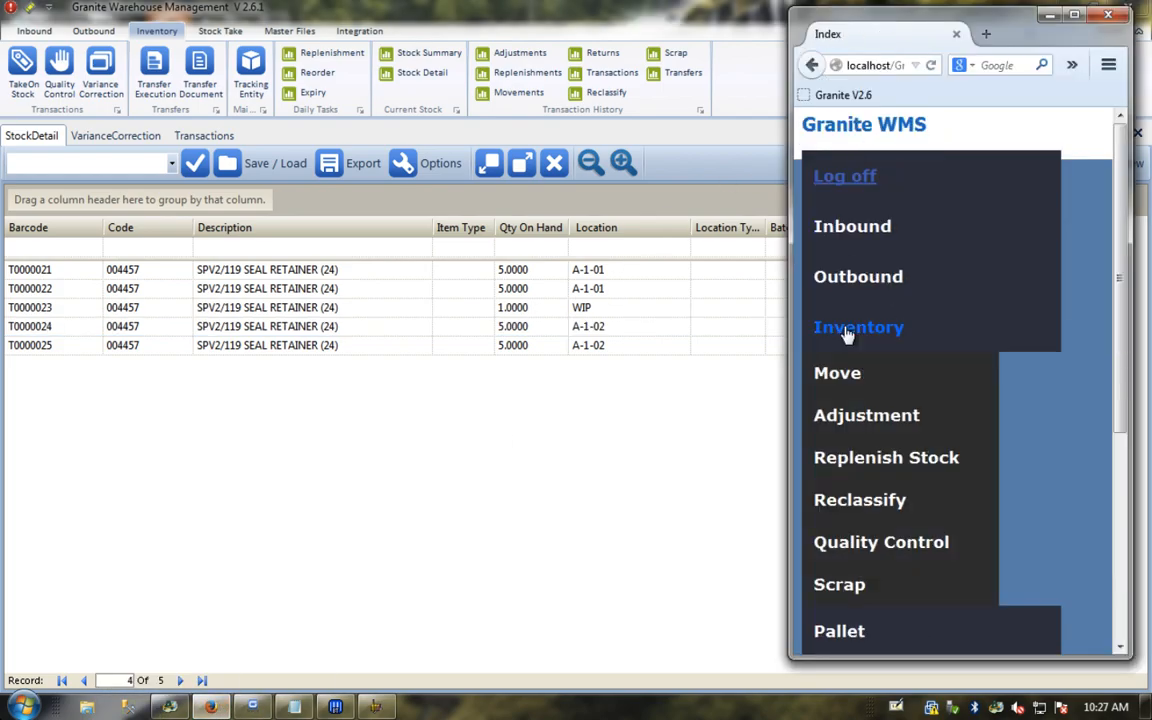
click(837, 372)
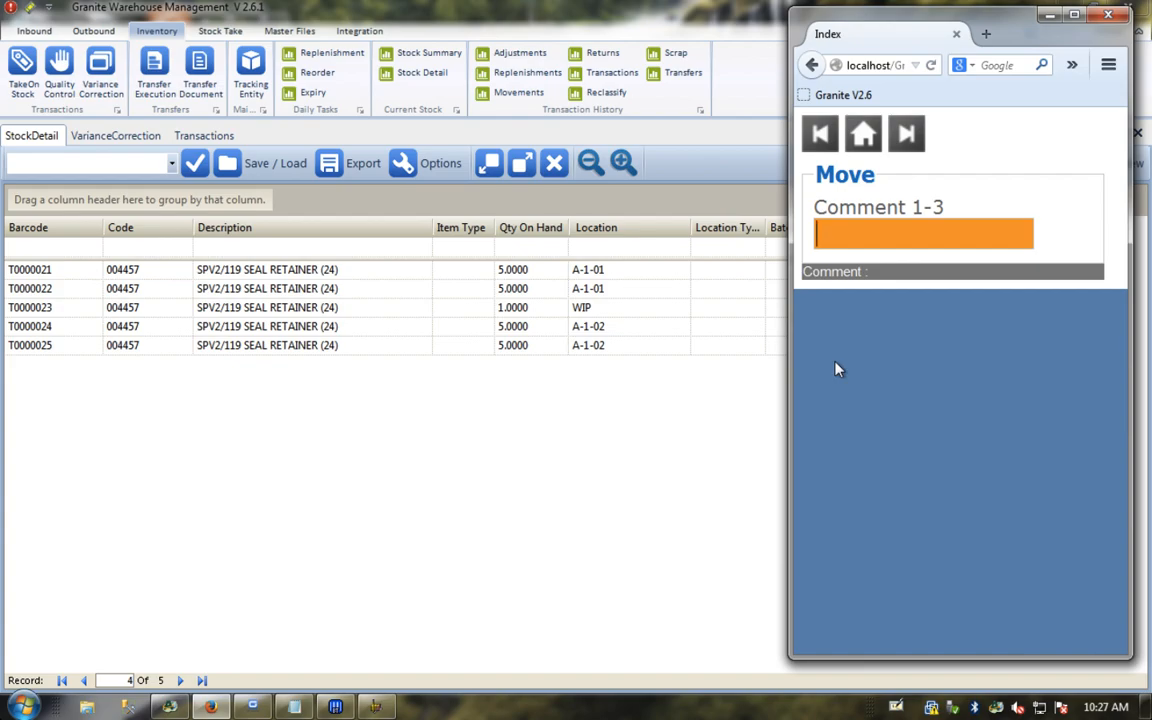
key(Return)
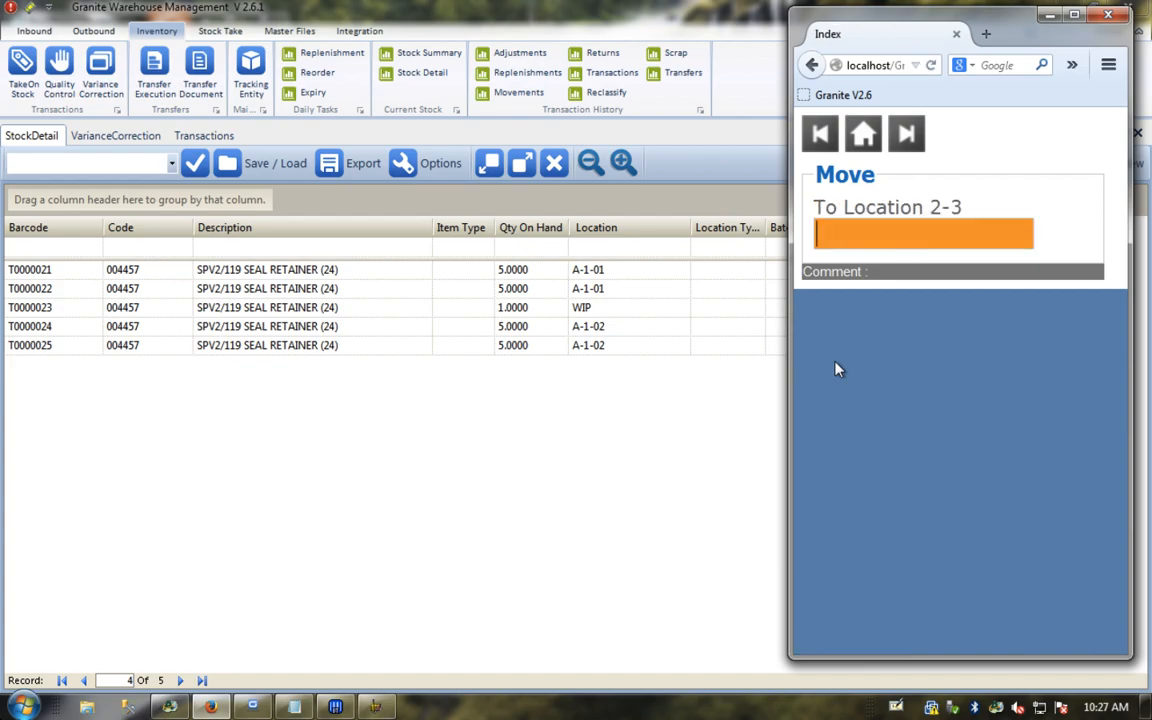
text(A)
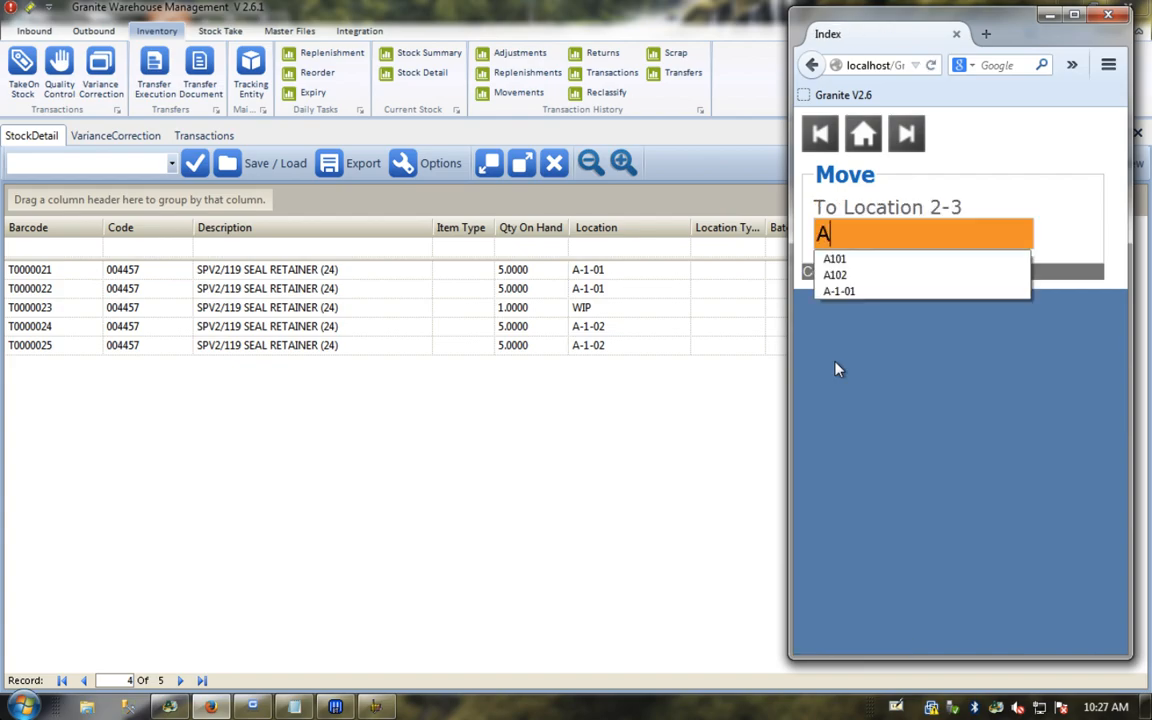
text(-1-01)
key(Return)
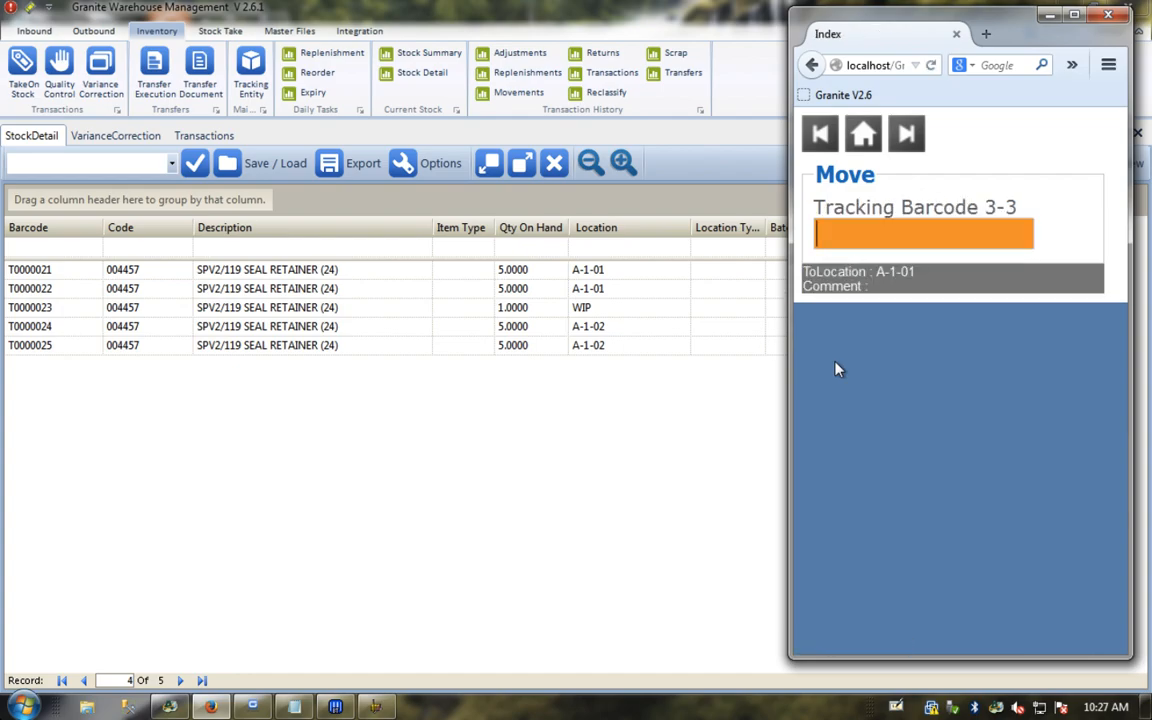
Step: Scan tracking entities T0000024 and T0000025 into the move
text(T)
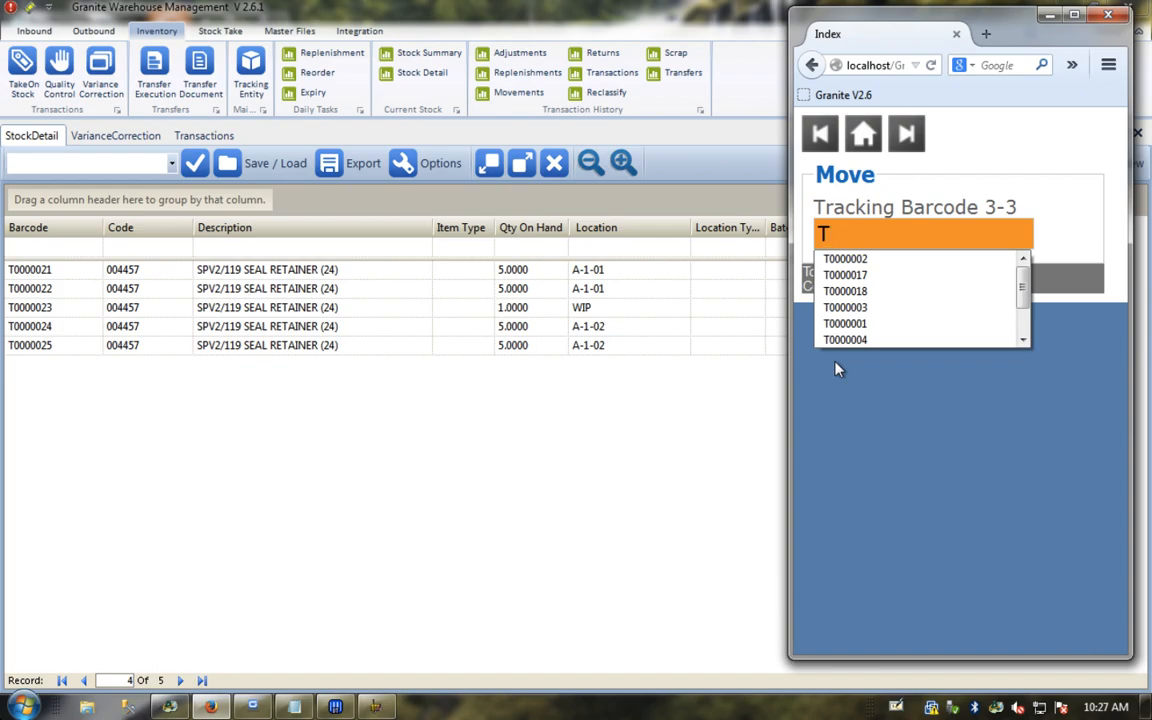
text(000002)
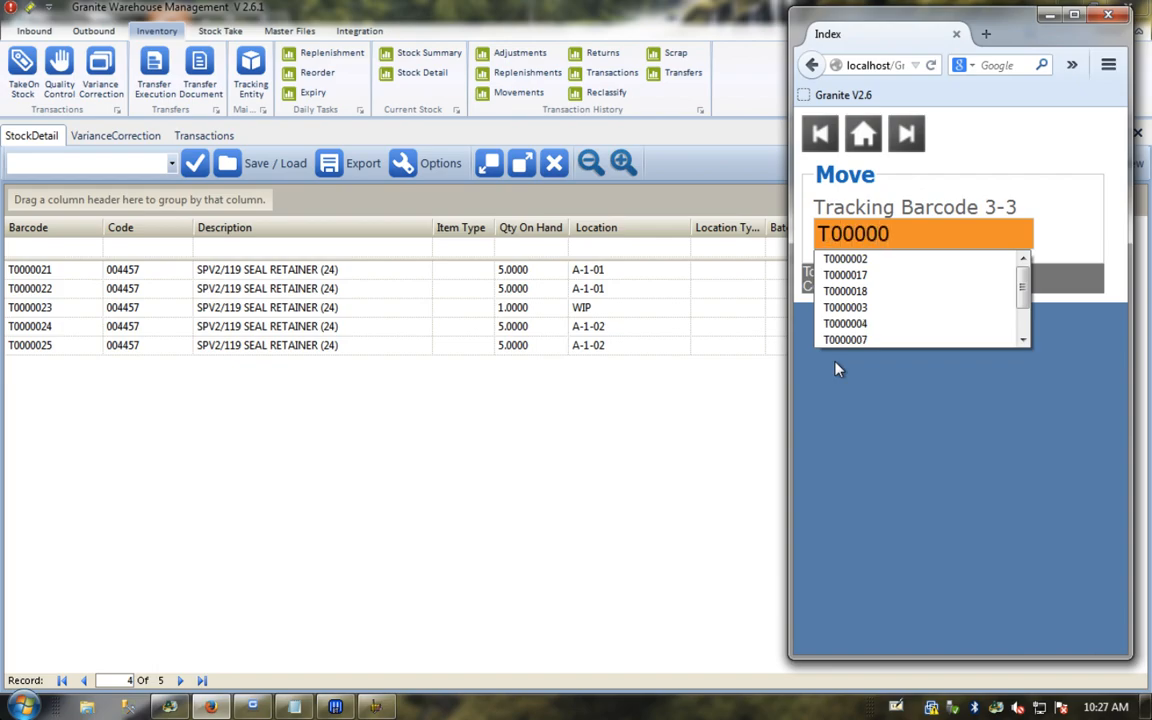
key(Return)
text(4)
key(Return)
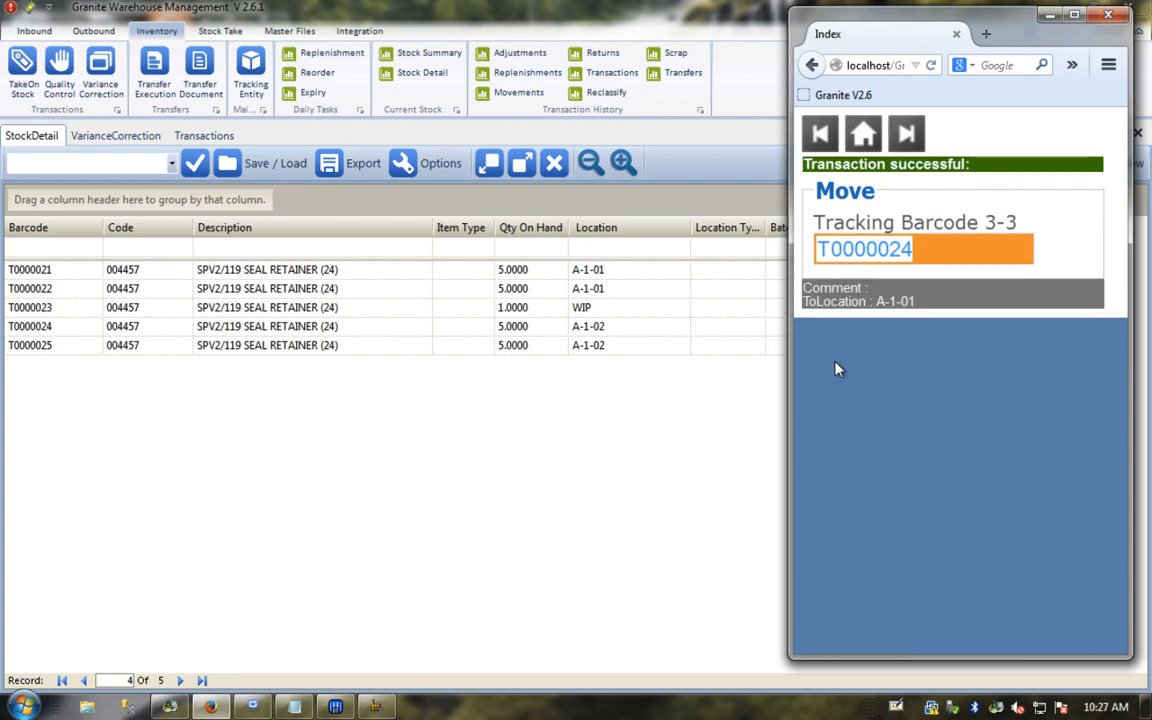
key(Right)
key(BackSpace)
text(5)
key(Return)
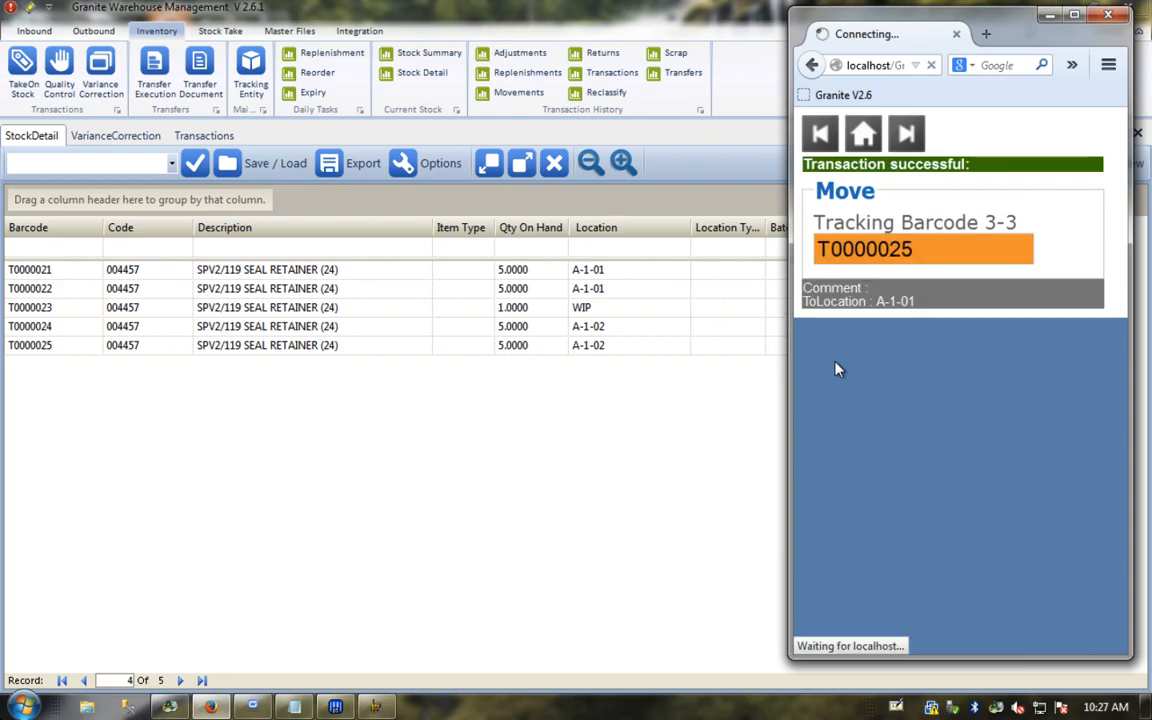
click(612, 404)
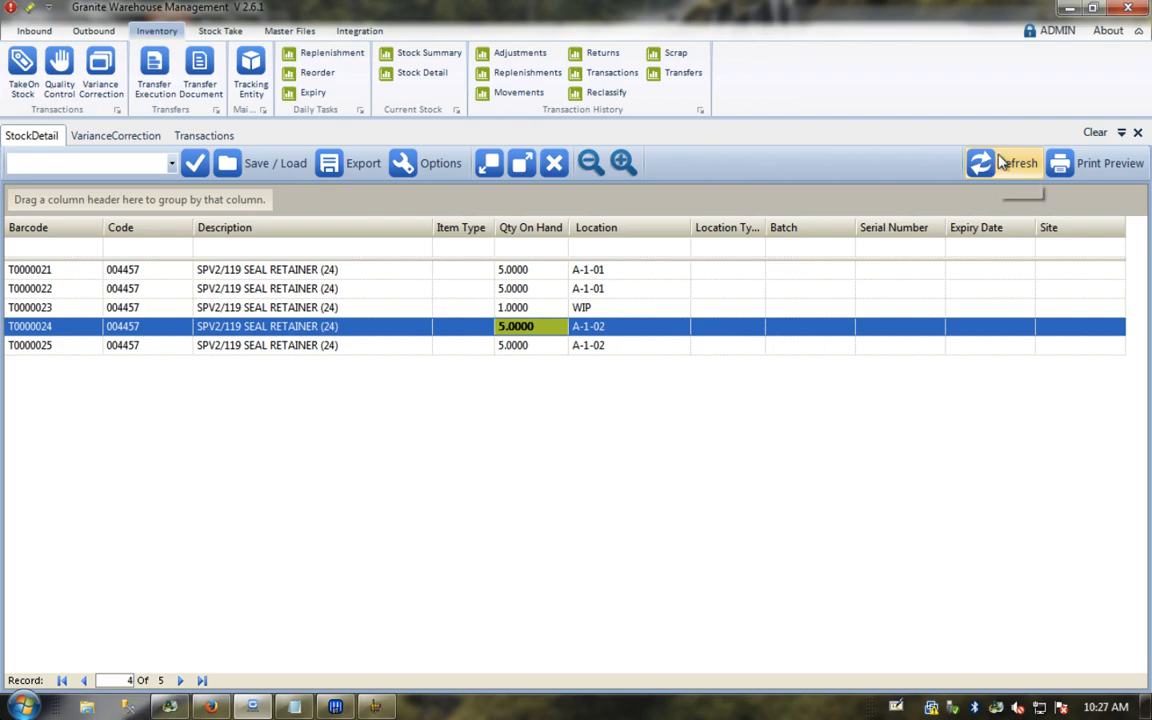
Step: Refresh Stock Detail and open Stock Summary, expanding the A-1-01 and WIP location groups
click(998, 162)
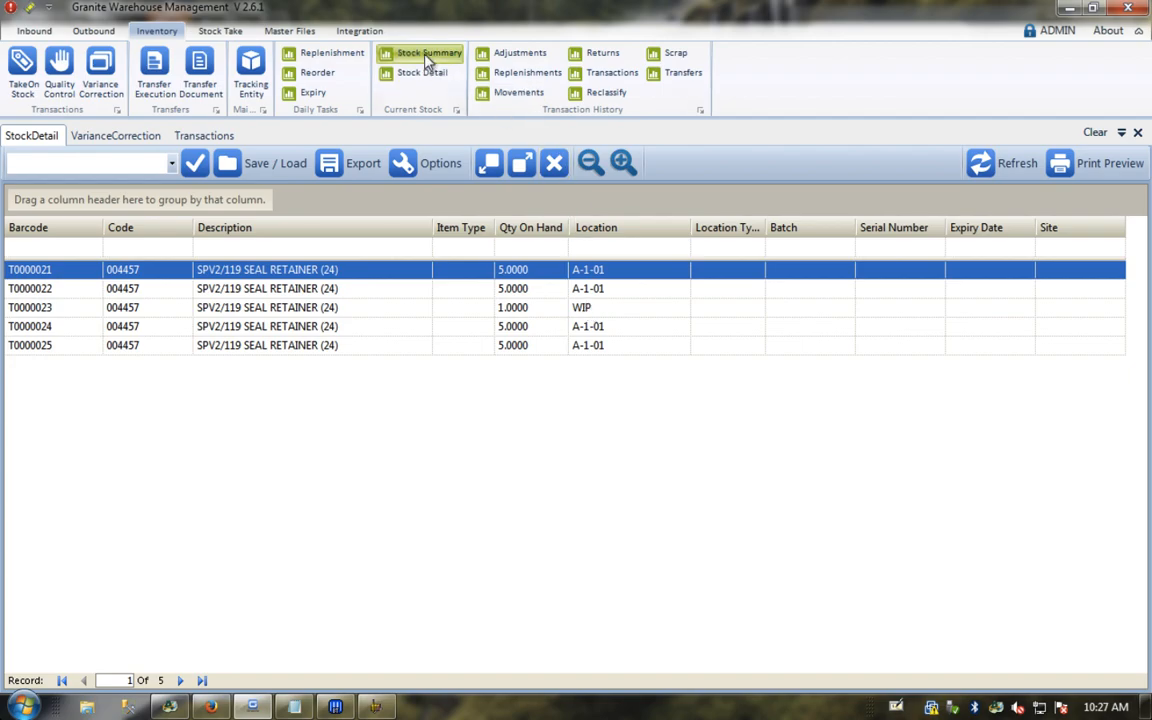
click(395, 52)
click(10, 266)
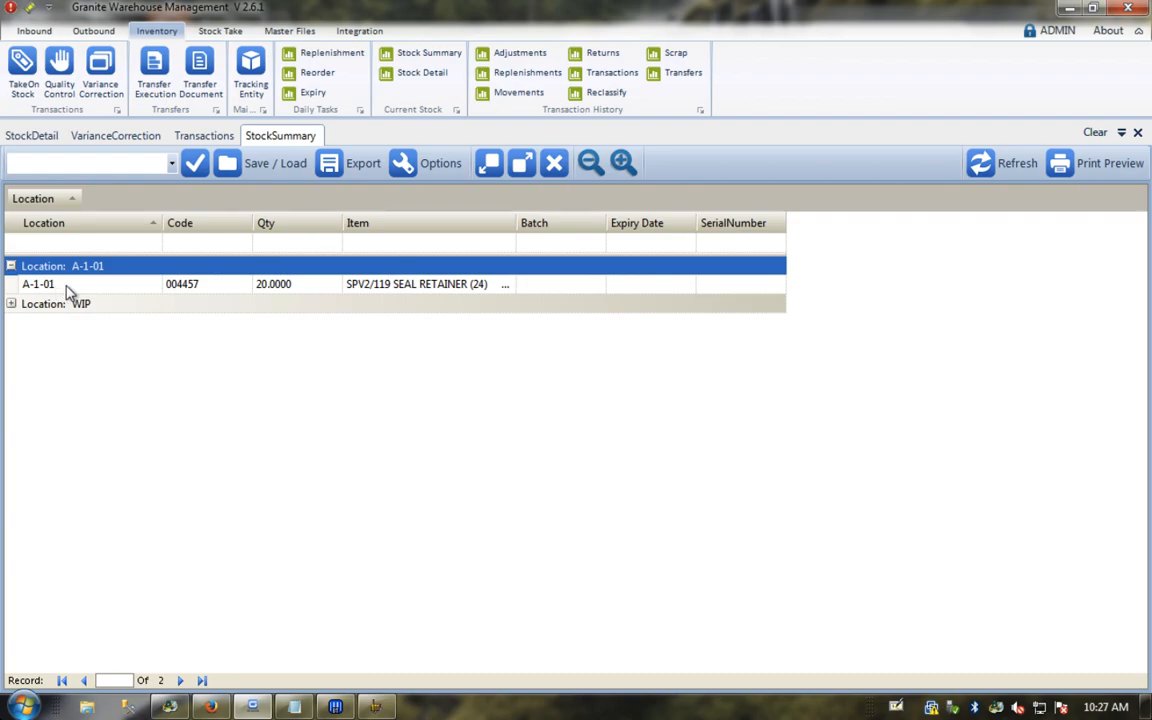
click(290, 286)
click(10, 304)
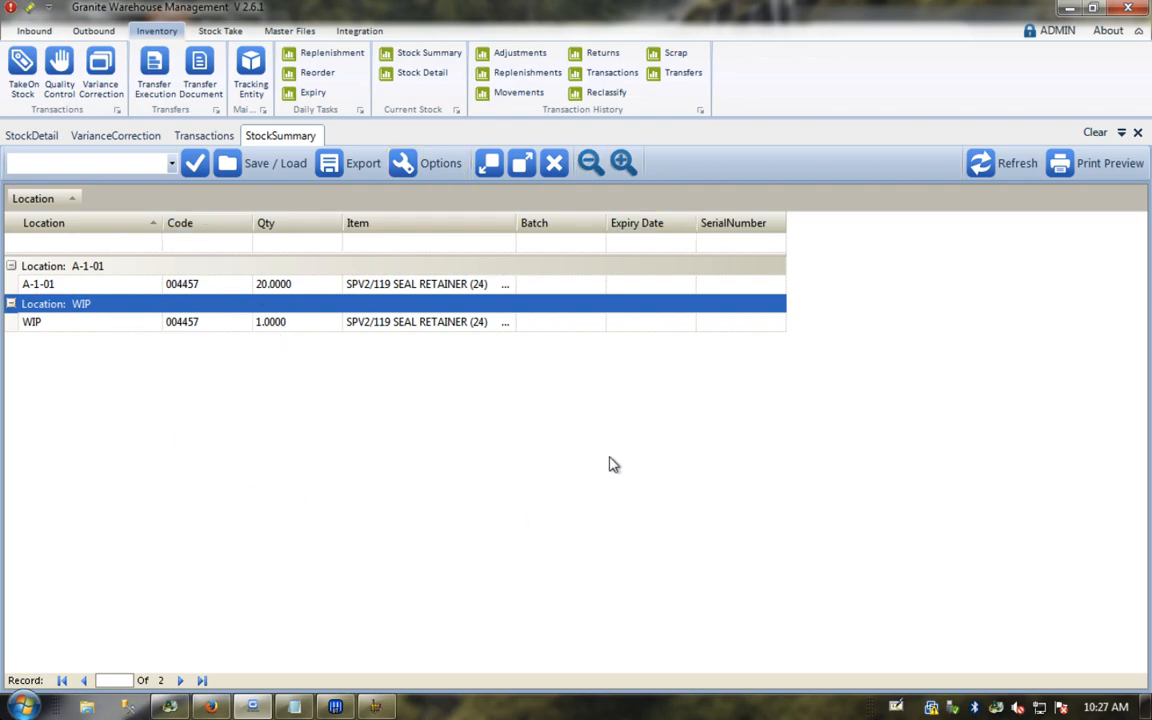
Step: Regroup the summary by Code instead of Location and expand the 004457 group
click(35, 202)
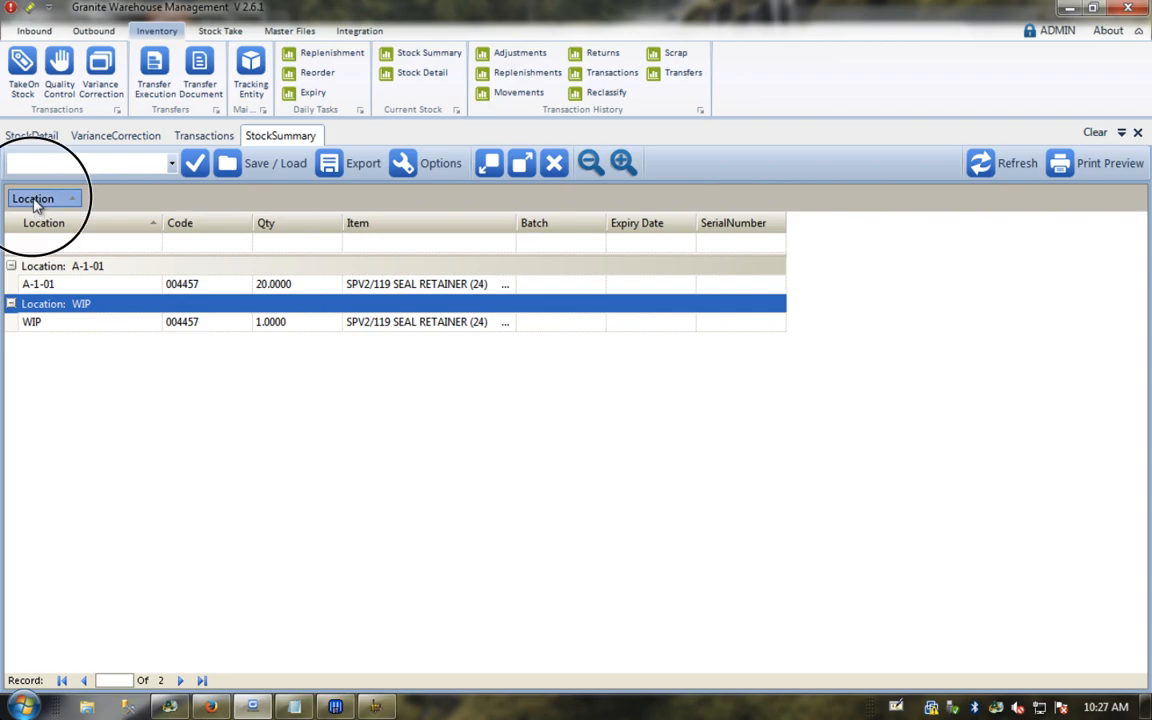
drag(35, 202, 45, 224)
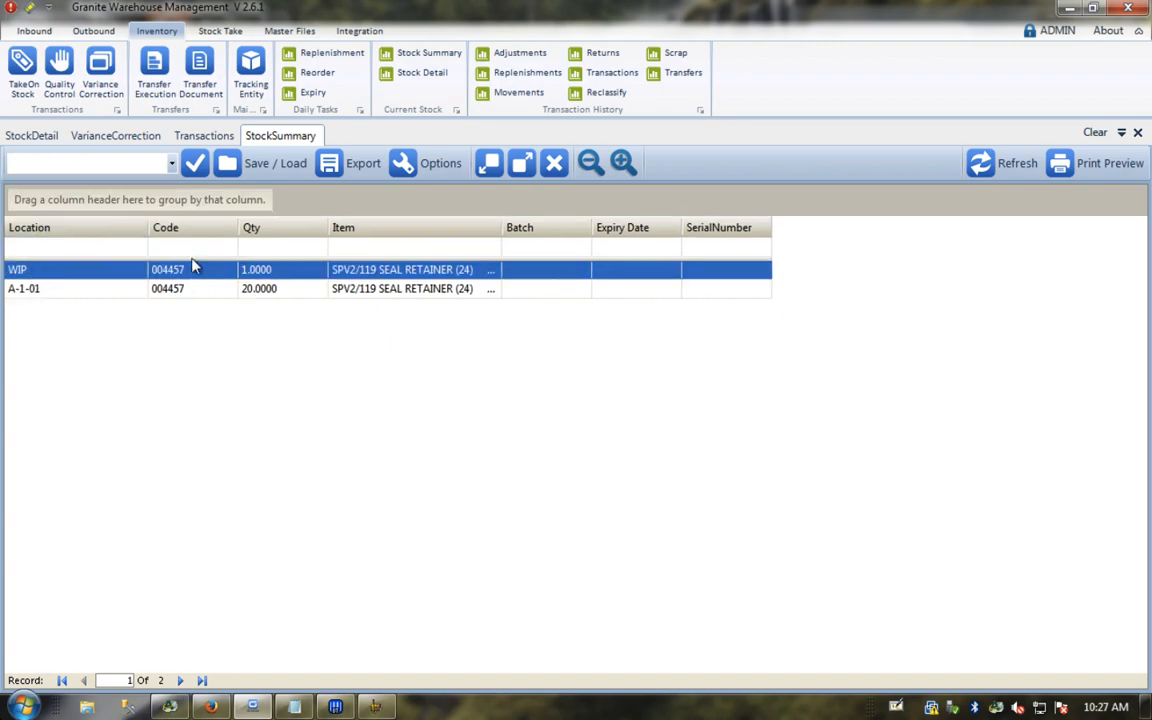
drag(190, 229, 92, 203)
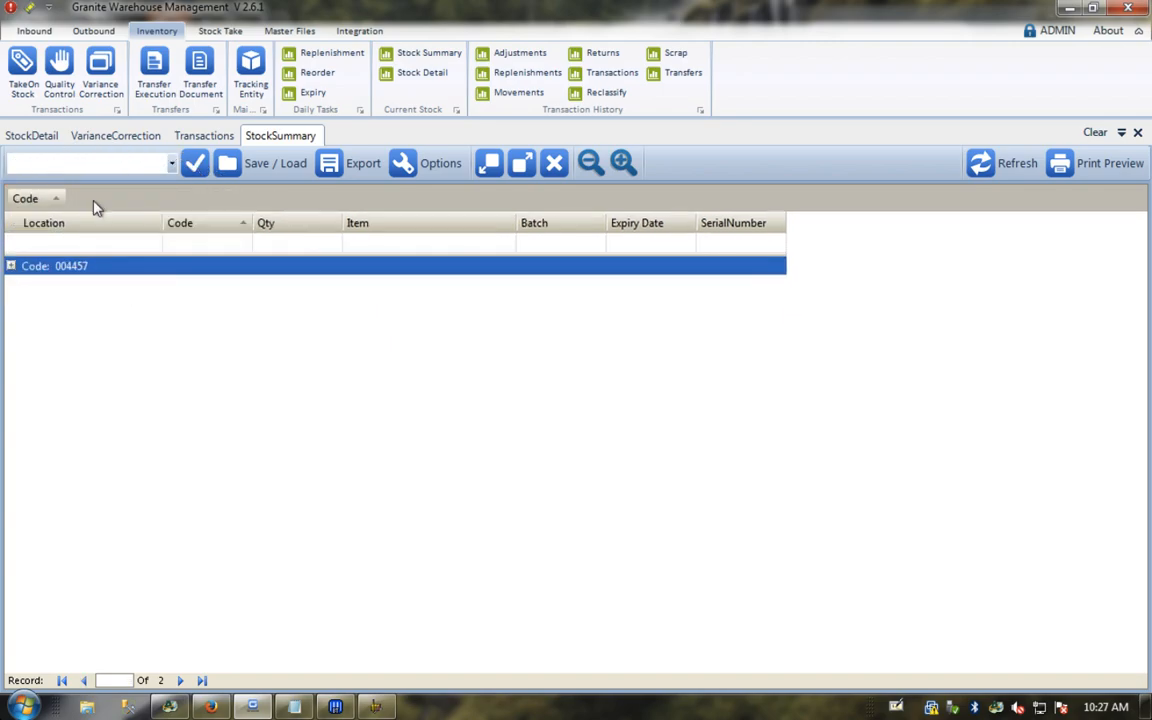
click(10, 266)
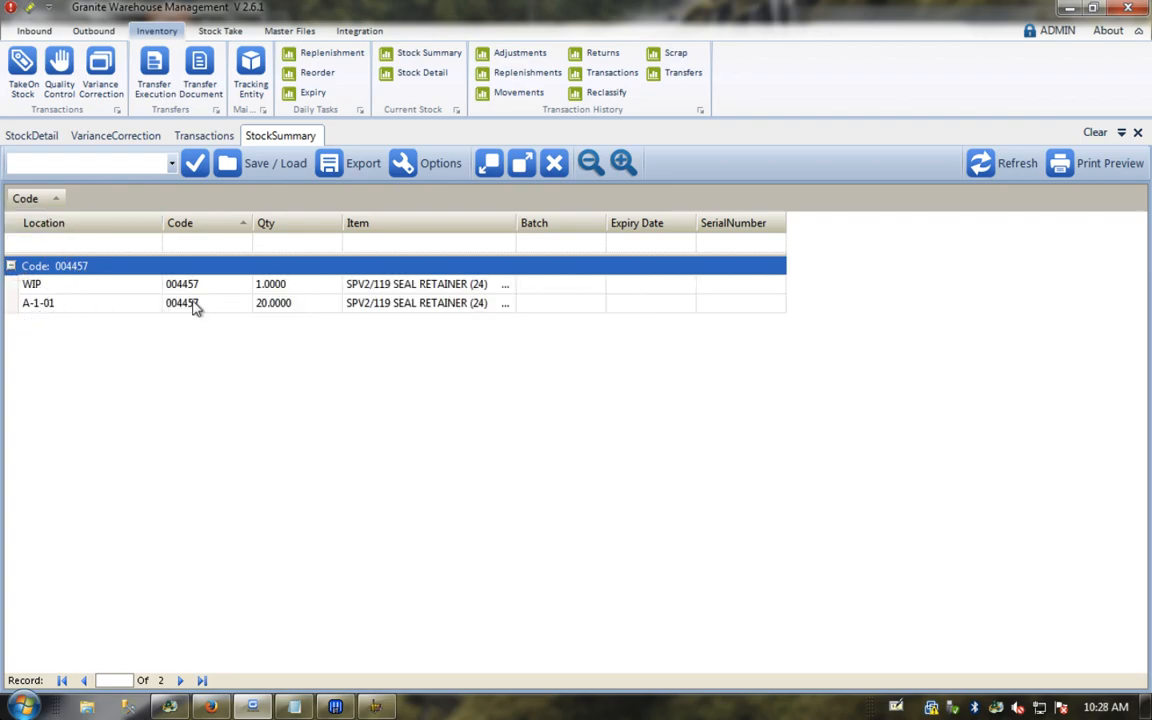
click(46, 303)
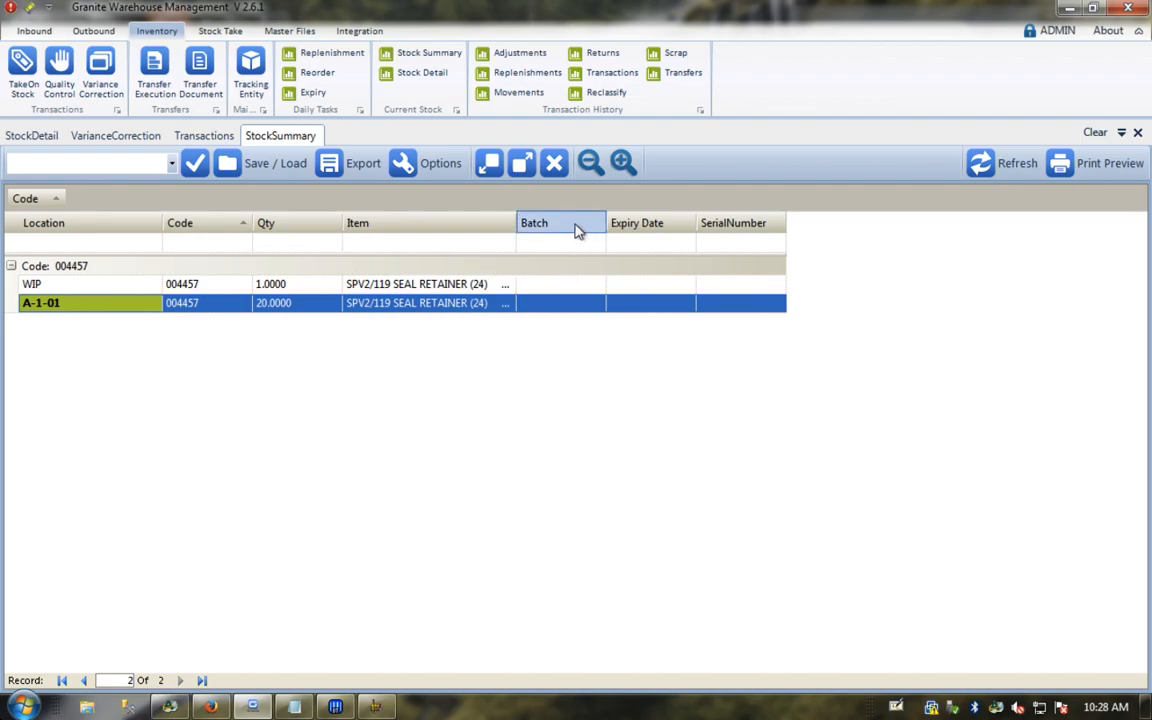
click(200, 242)
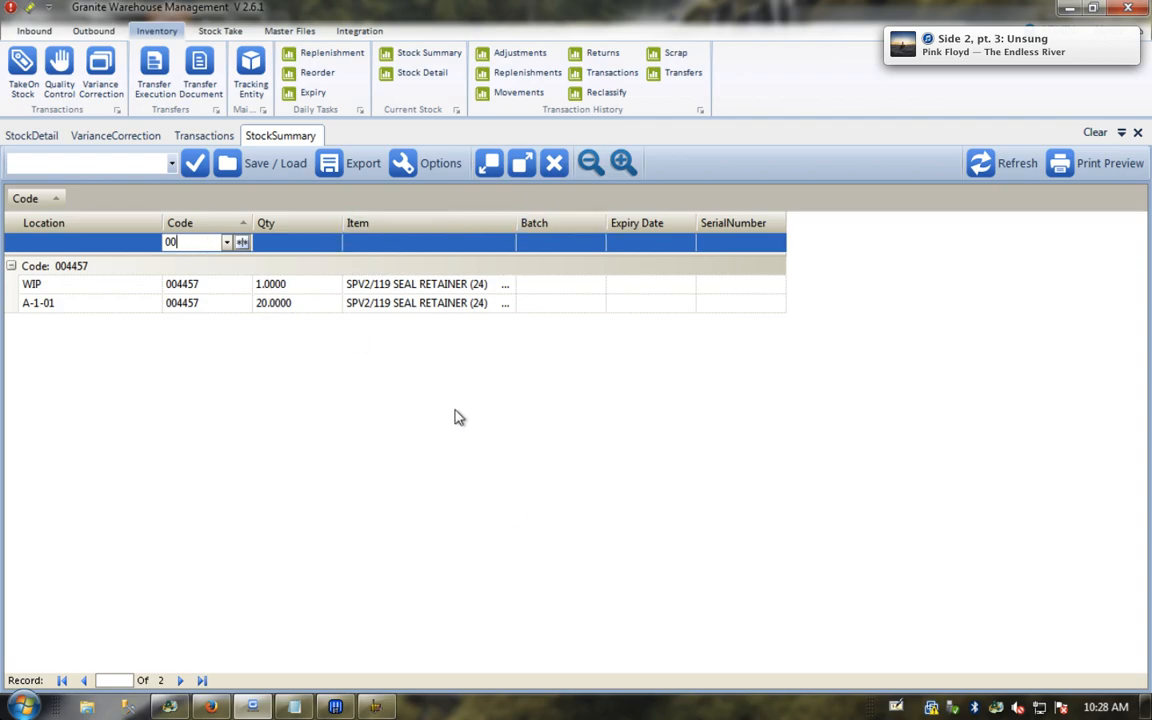
Step: Hide the Site column from the stock summary grid
click(430, 167)
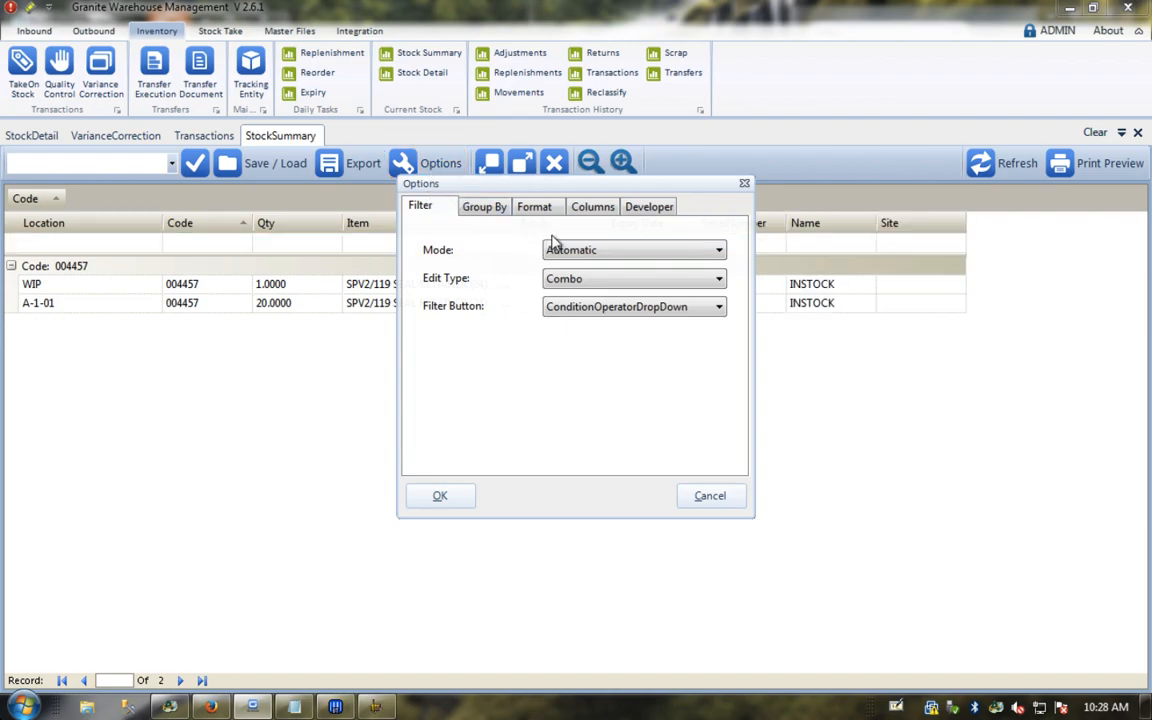
click(593, 207)
click(597, 265)
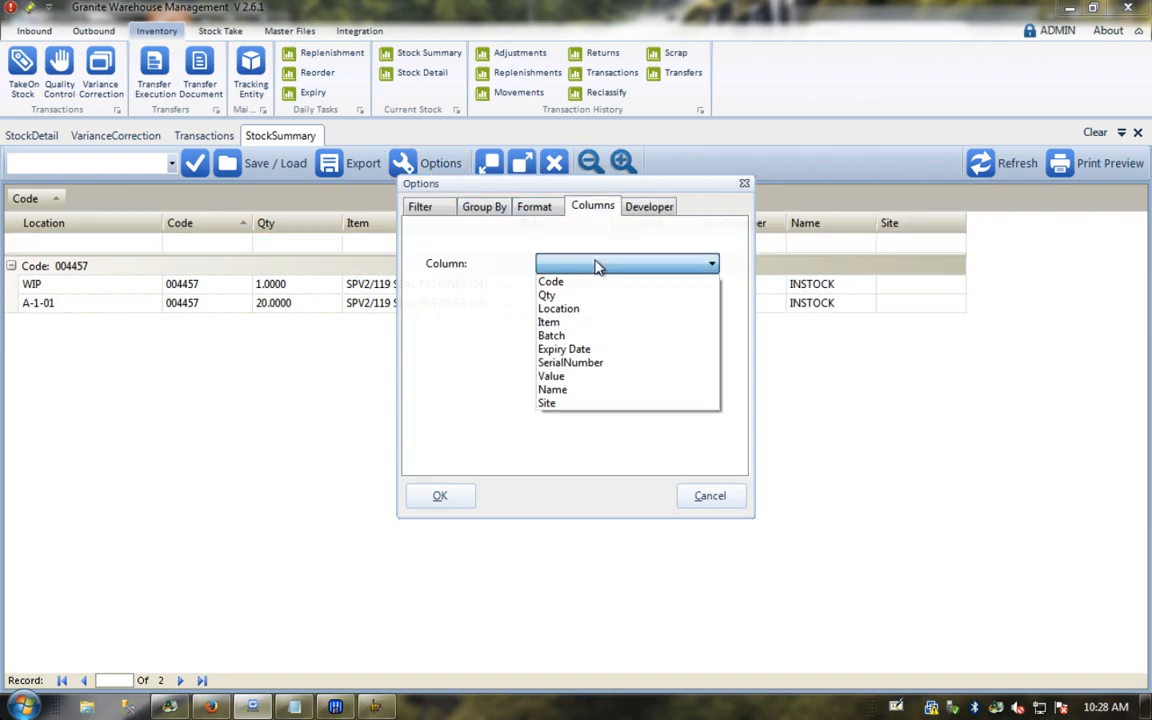
click(553, 405)
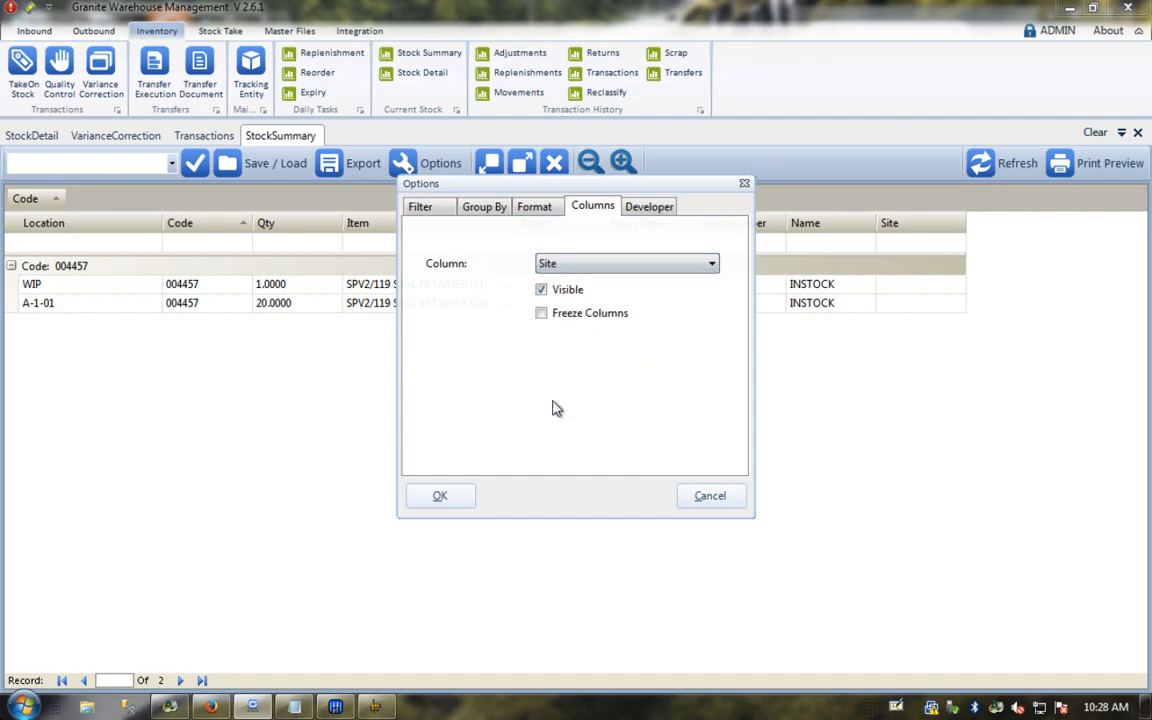
click(542, 290)
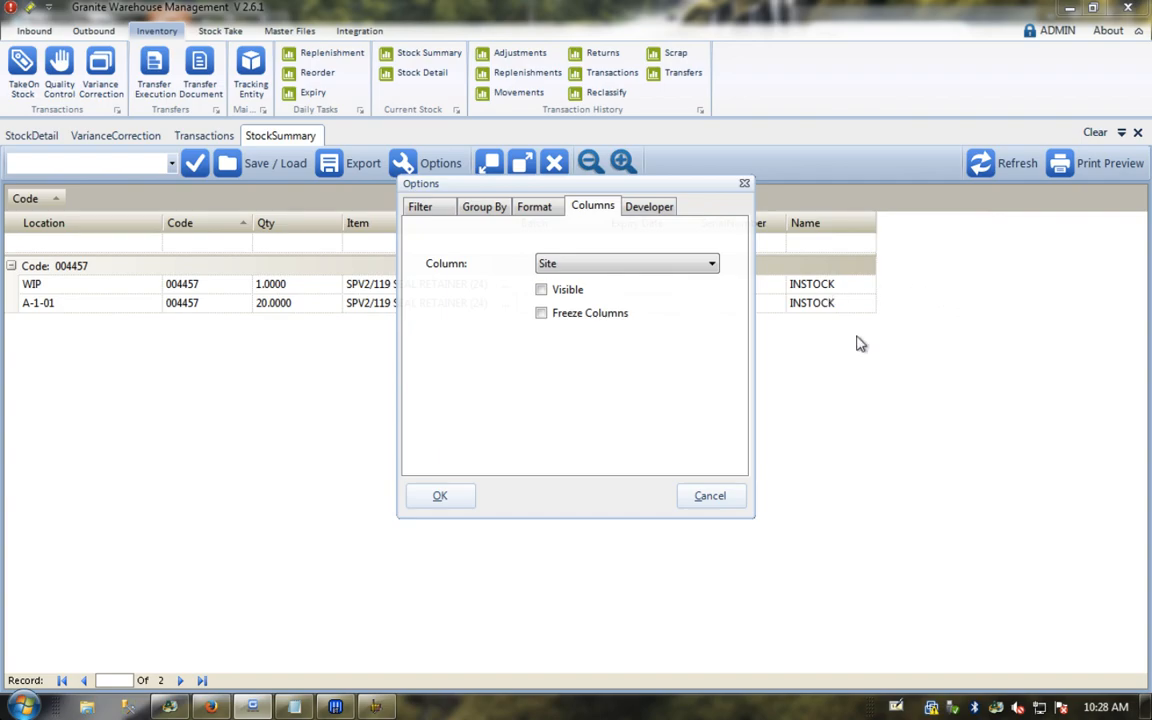
click(440, 496)
Step: Save the grid layout under a new name containing 'SUMMARY -'
click(262, 166)
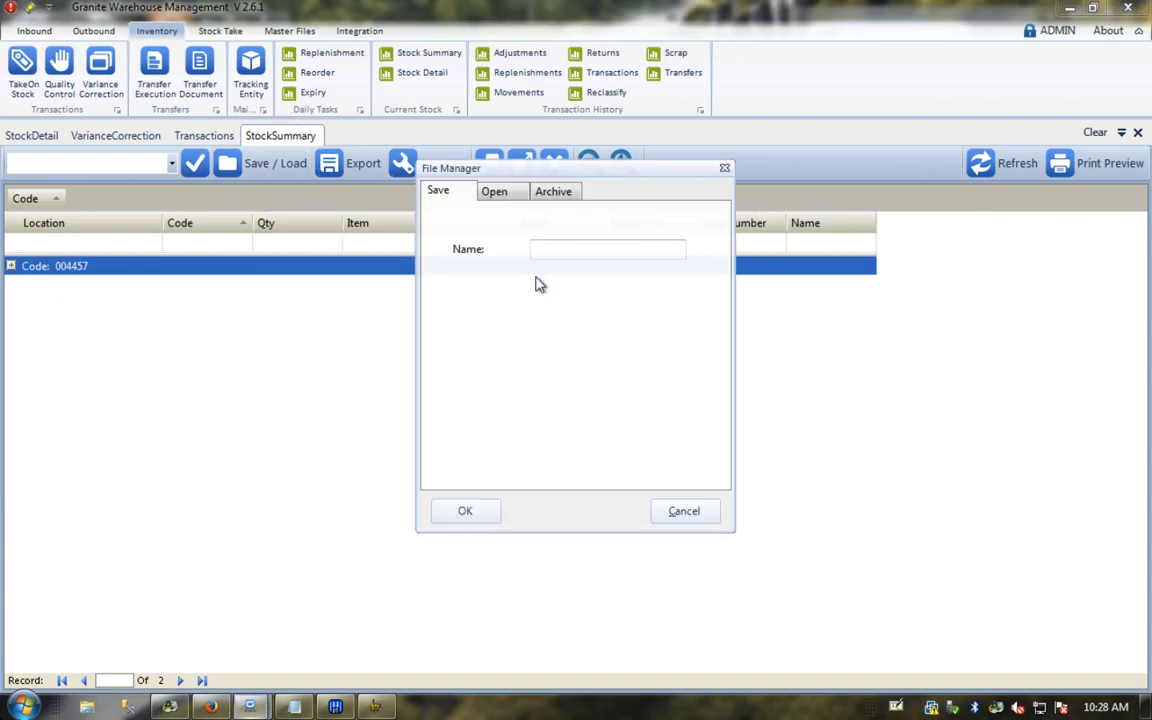
click(548, 245)
text(CRAIG-NO SITE)
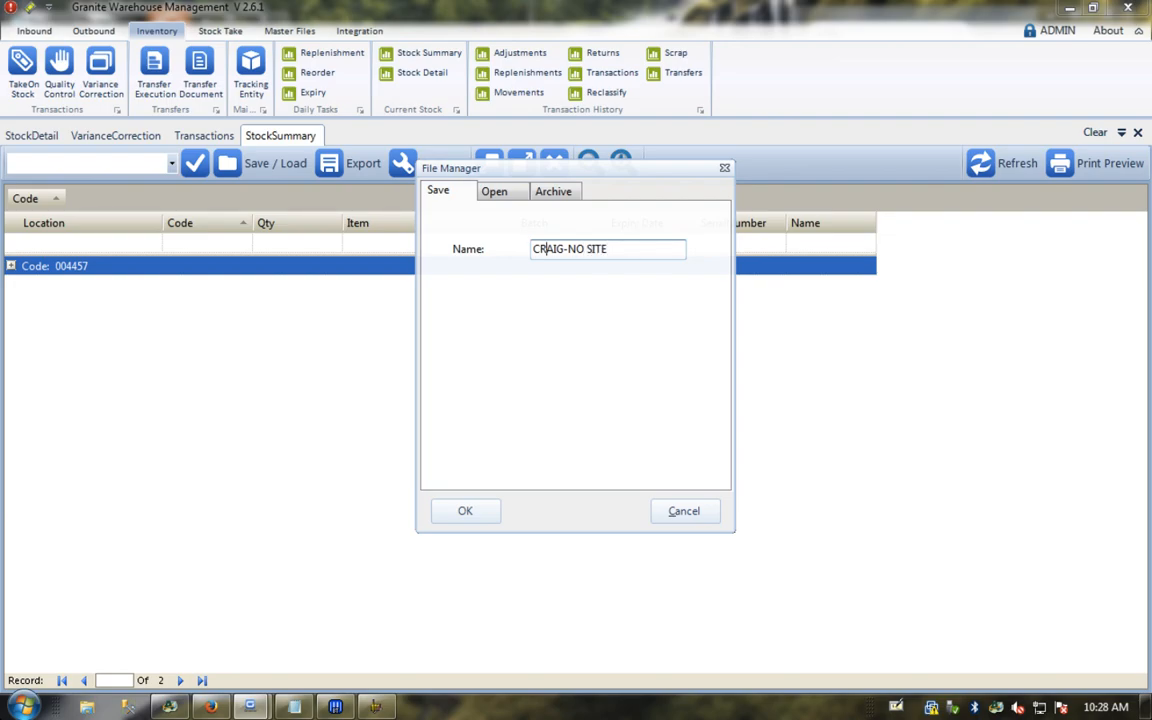
text(SUMMARY -)
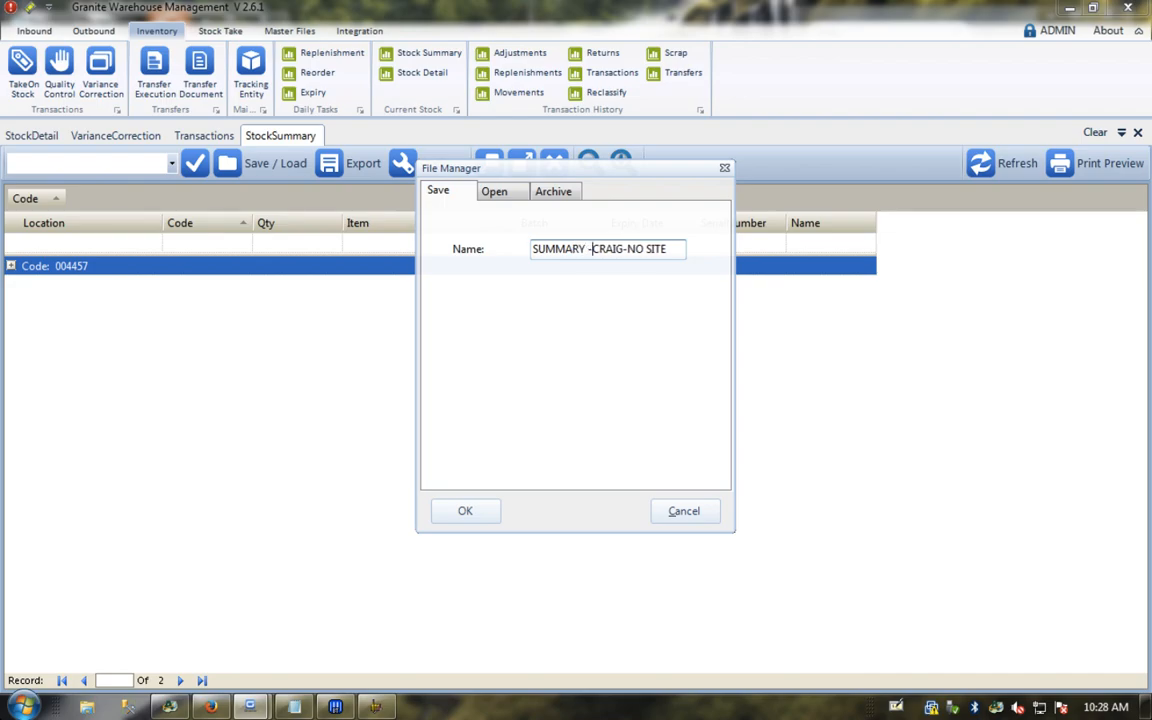
click(466, 512)
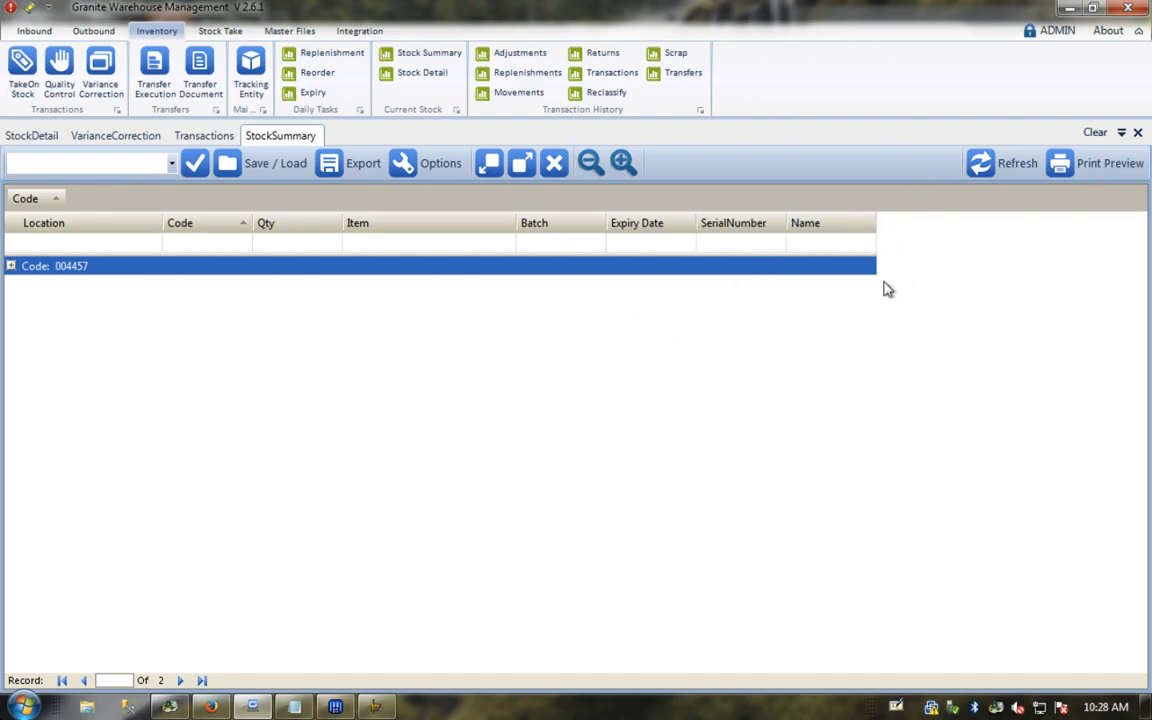
Step: Remove the code filter and close all open report tabs
click(1138, 135)
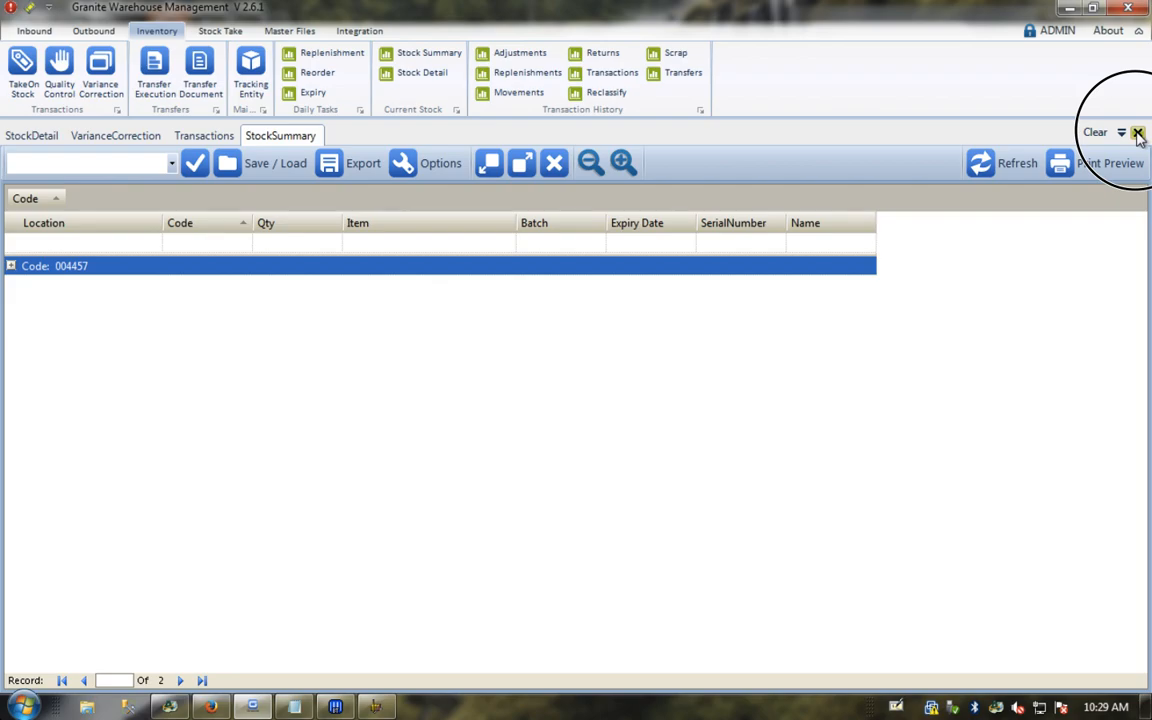
click(1138, 133)
click(1138, 133)
click(1138, 133)
click(1138, 133)
Step: Open the Transactions history, expand the TAKEON and MOVE groups, and scroll the grid sideways
click(612, 74)
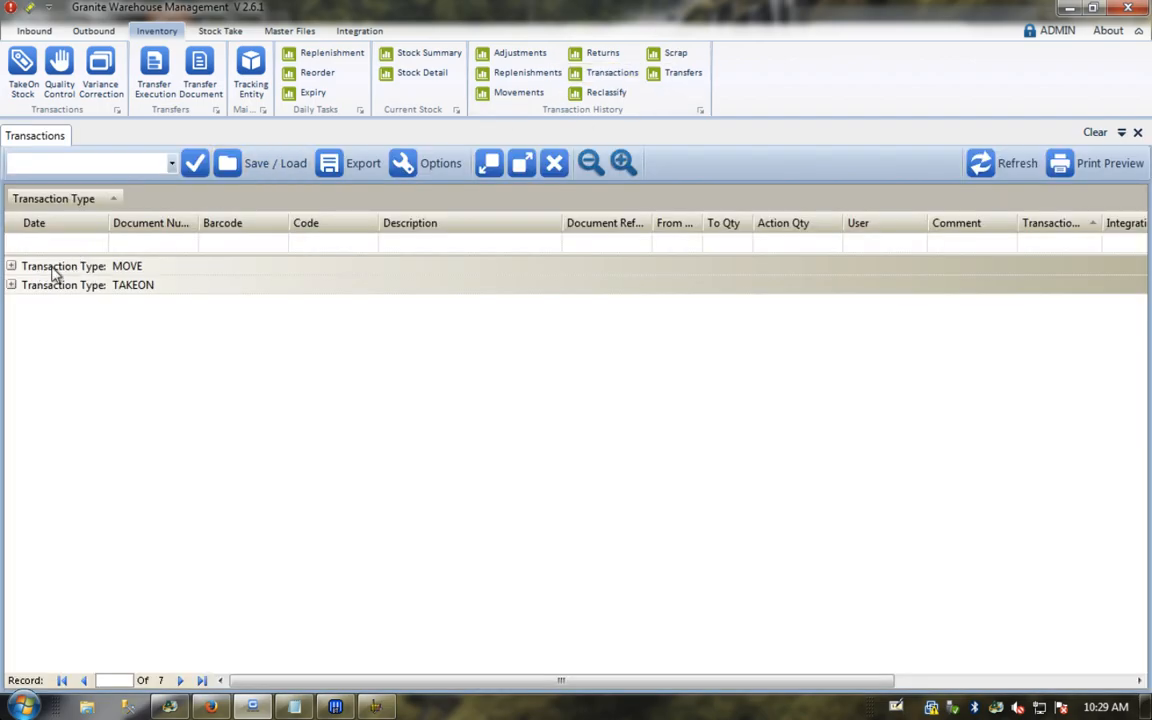
click(11, 285)
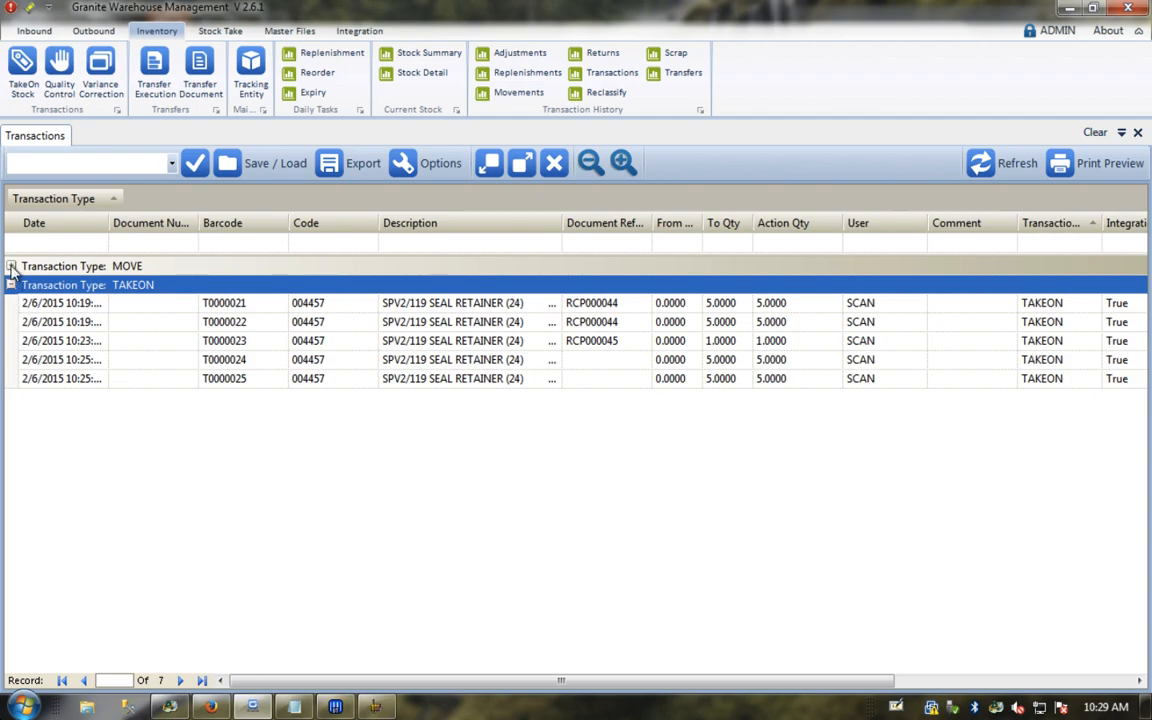
click(11, 266)
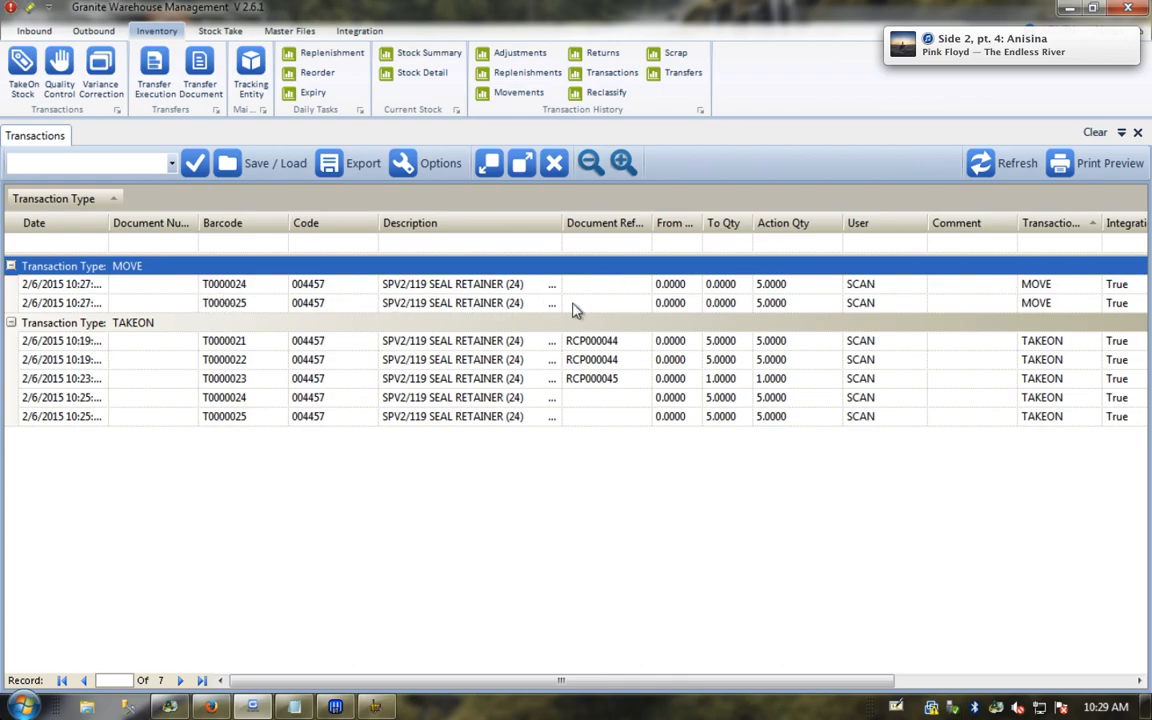
drag(707, 682, 975, 692)
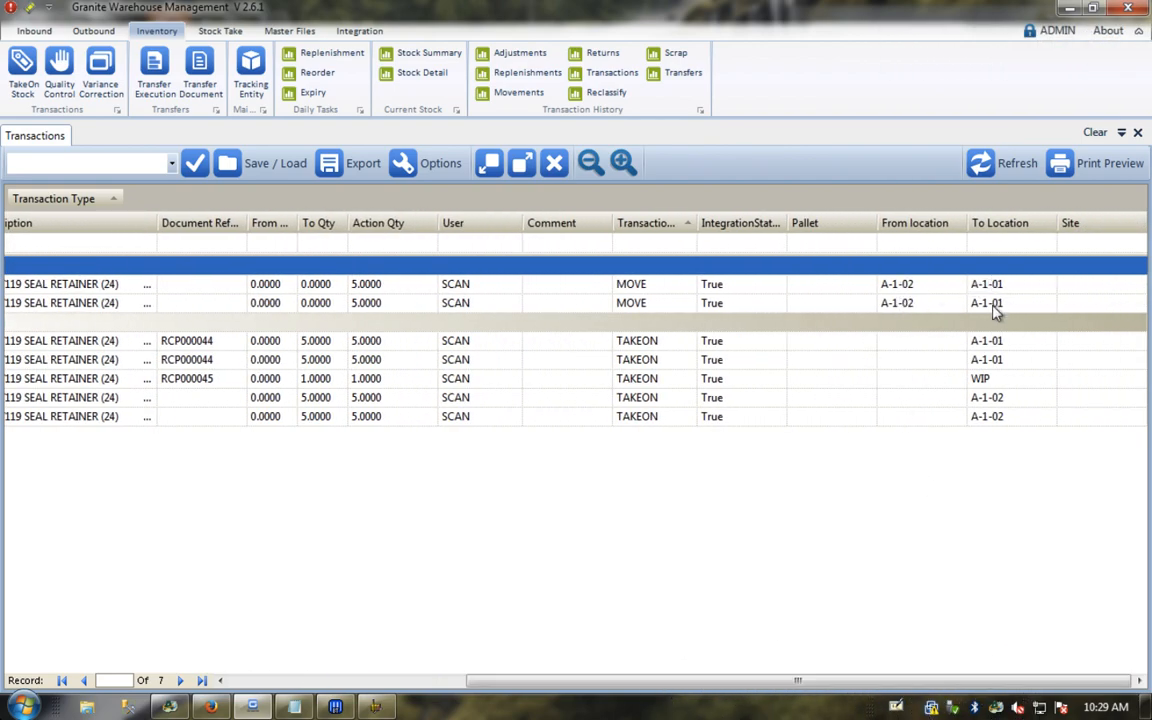
drag(607, 681, 249, 643)
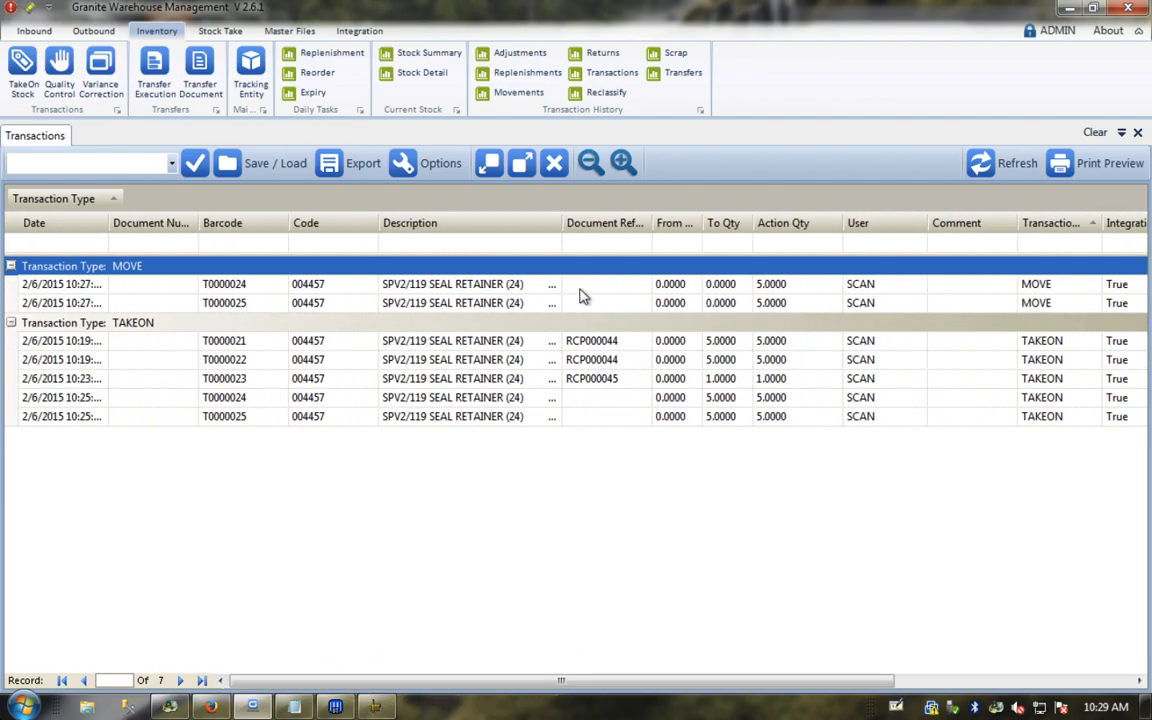
Step: Apply the TrackingEntityTransactions layout, group by Code, toggle the MOVE/TAKEON groups, then close the report
click(172, 165)
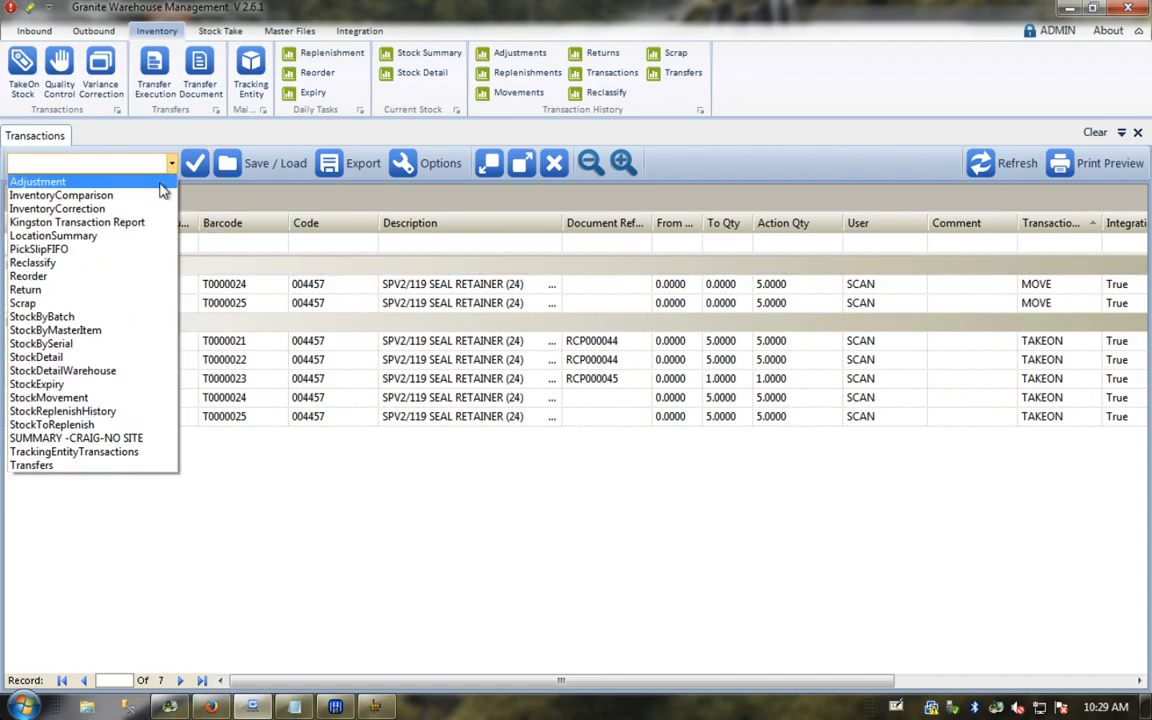
click(86, 453)
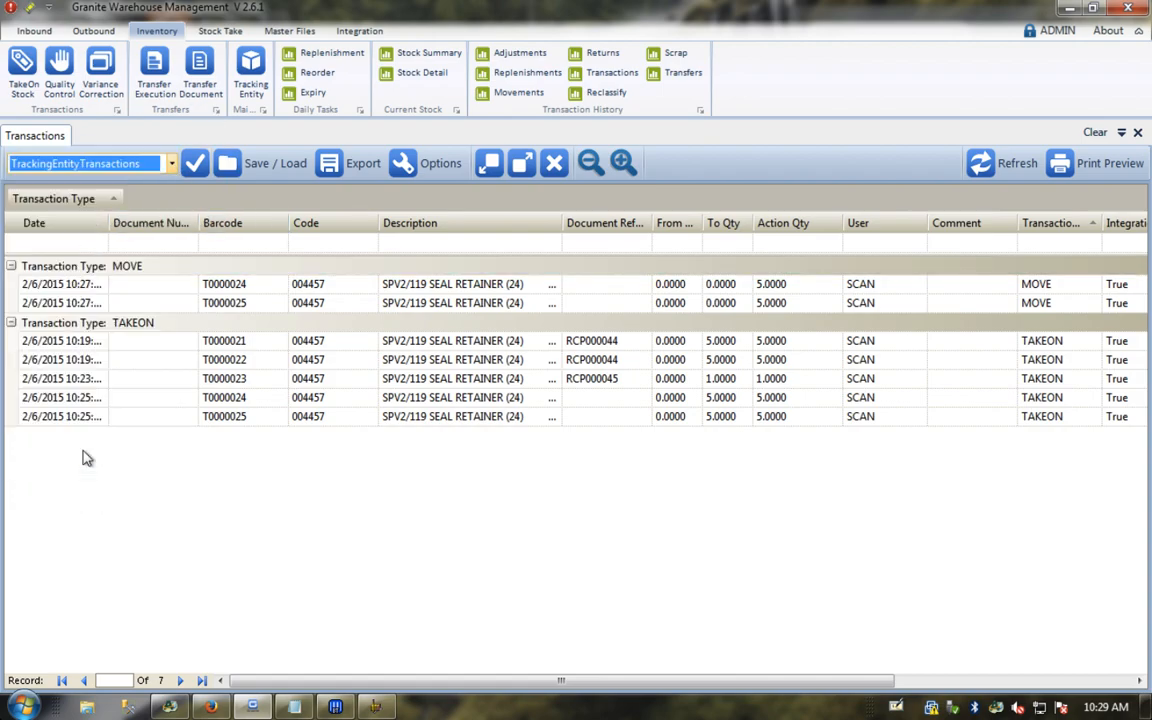
click(193, 165)
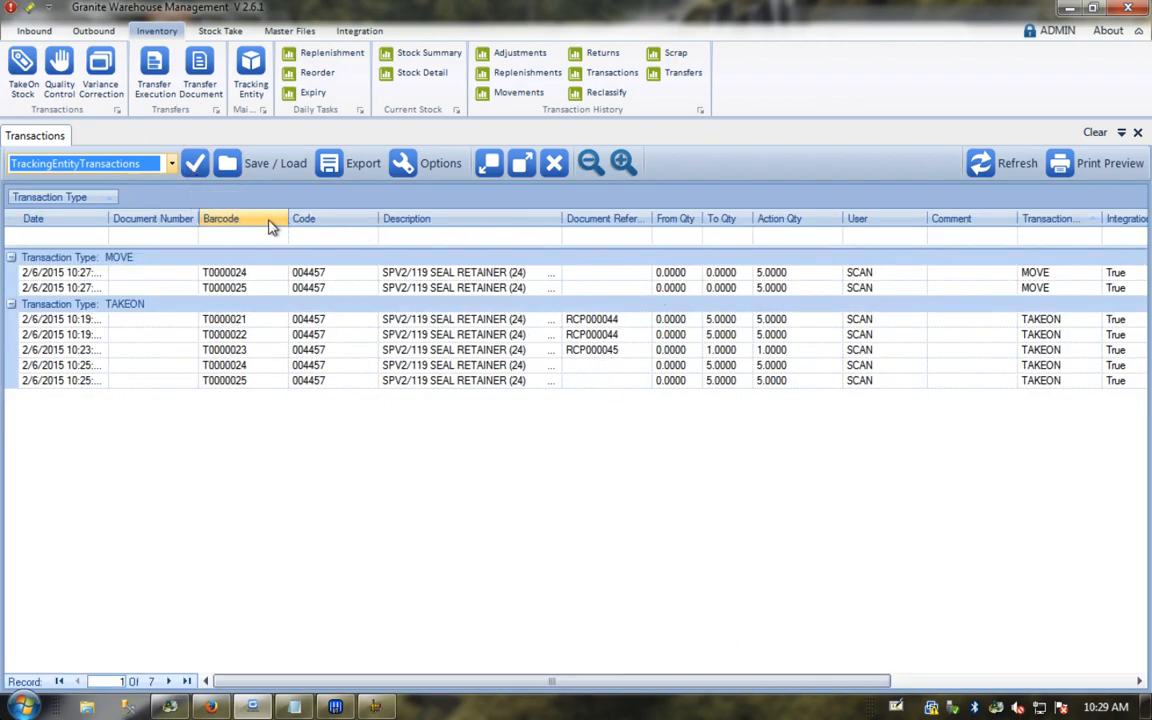
drag(321, 224, 31, 196)
click(25, 281)
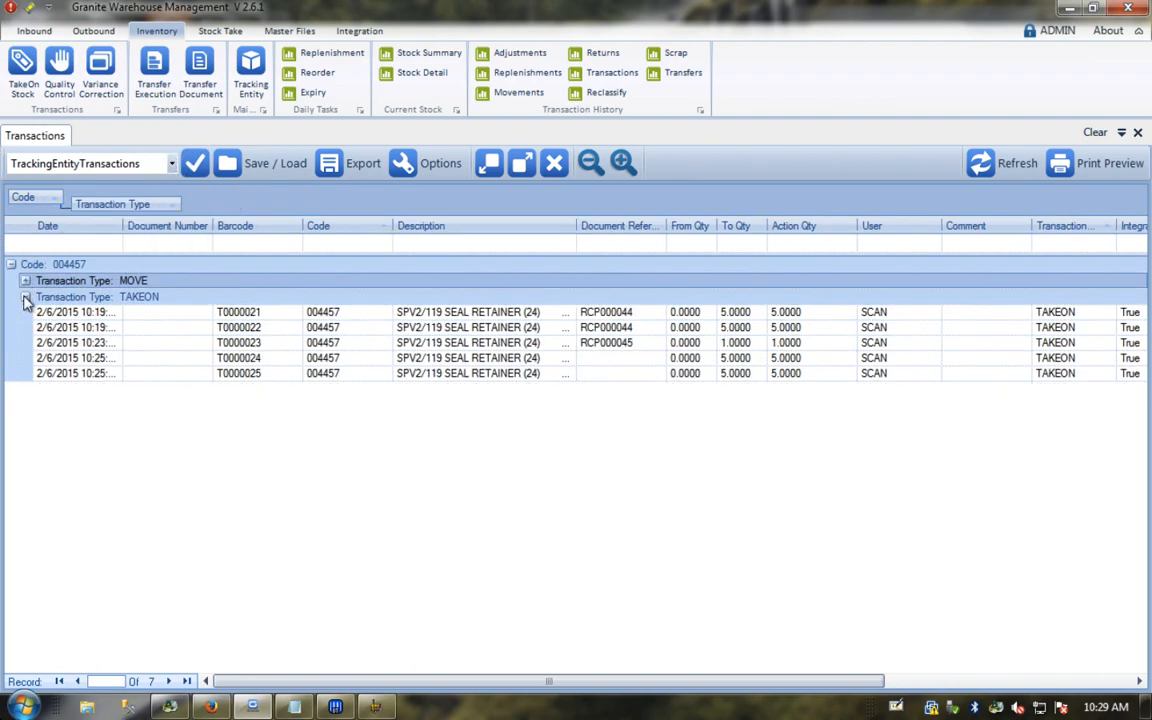
click(25, 297)
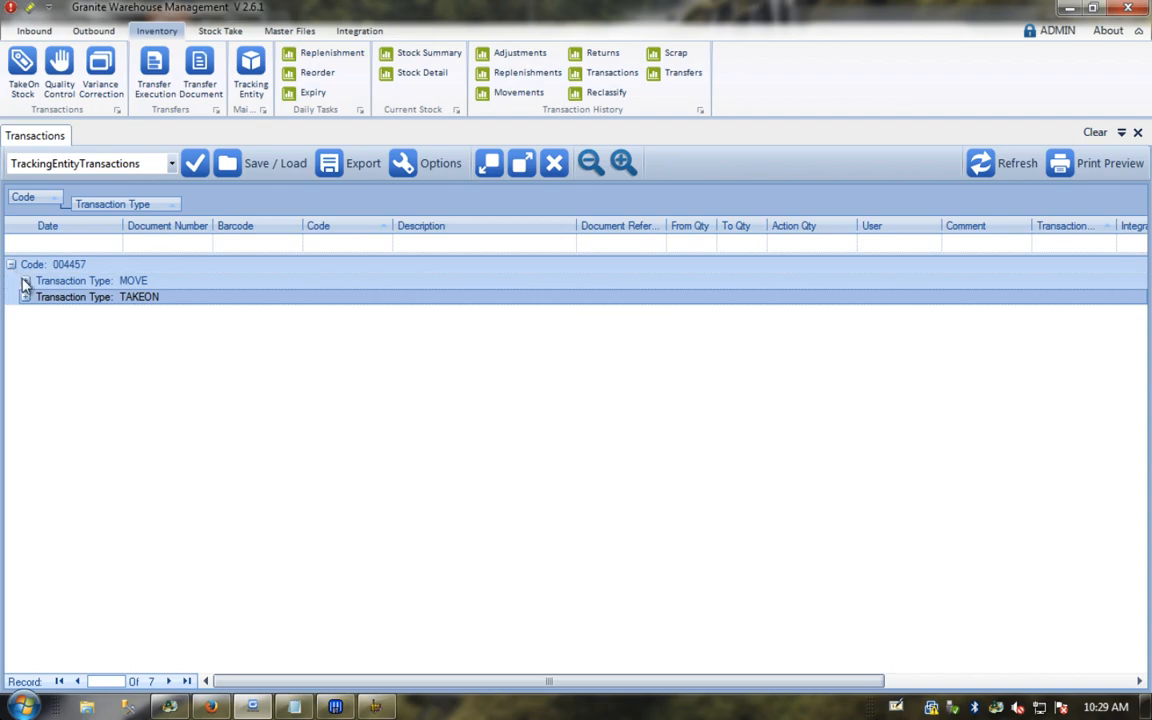
click(25, 281)
click(25, 328)
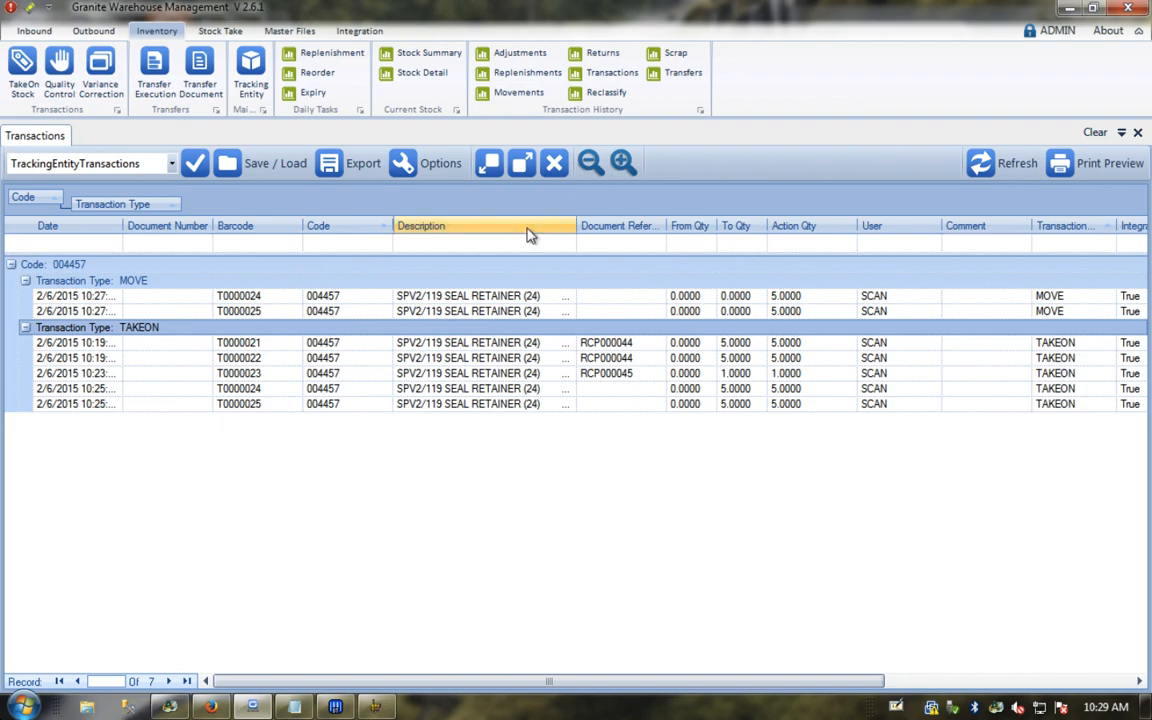
click(1138, 133)
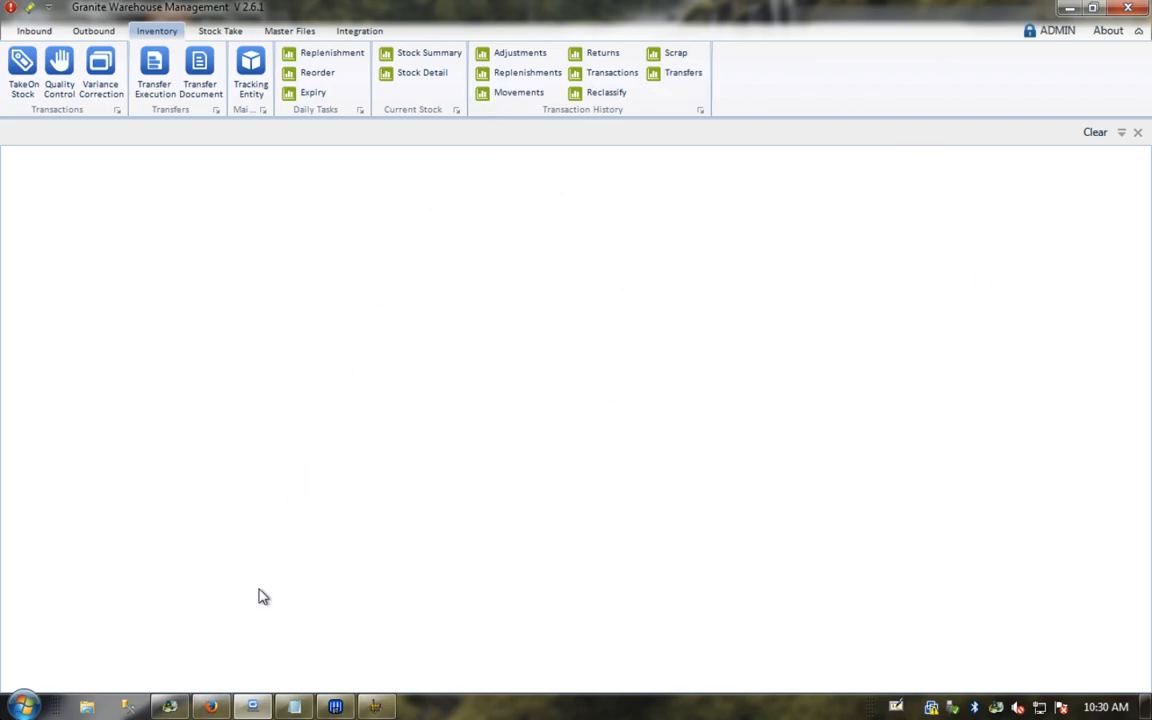
Step: Start an Inventory Replenish Stock transaction in the web scanner
mouse_move(211, 707)
click(211, 707)
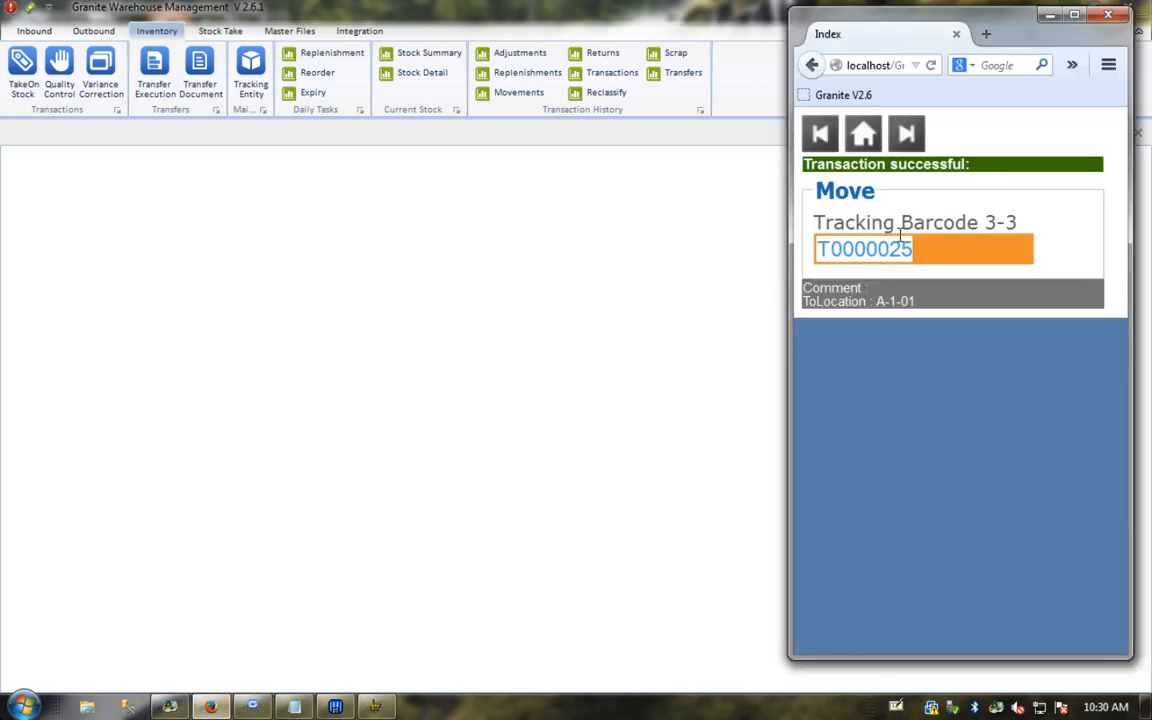
click(865, 134)
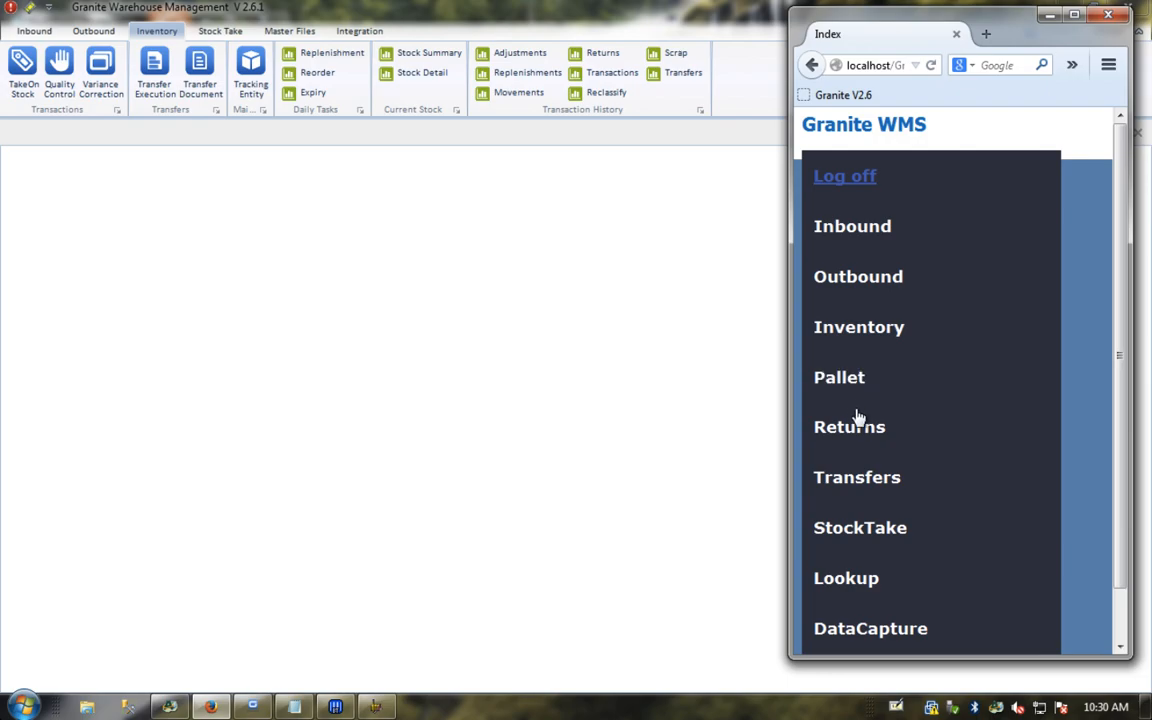
click(862, 331)
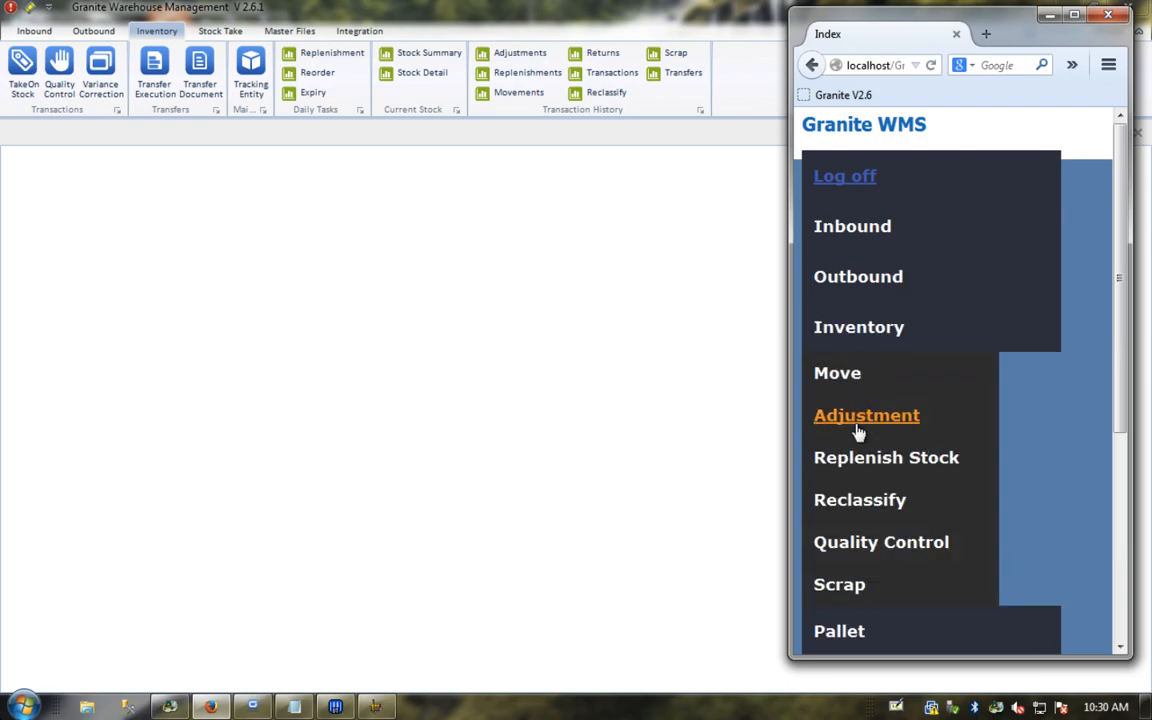
click(855, 468)
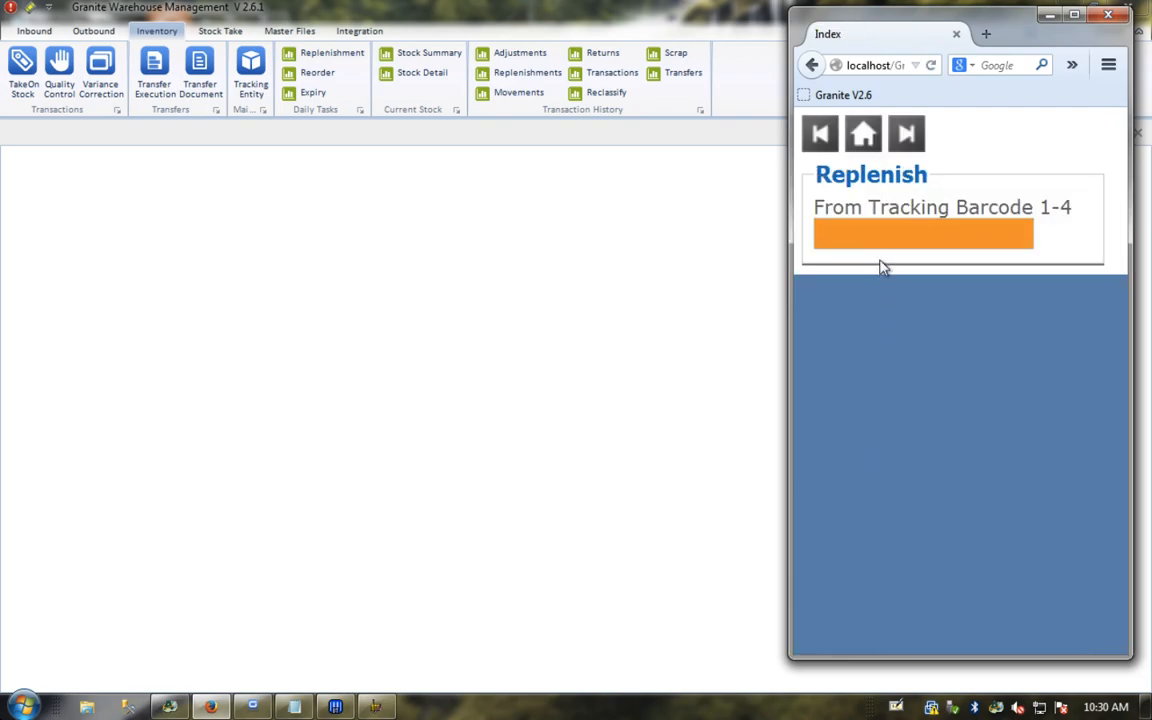
Step: Replenish 3 from T0000024 into T0000025 at location A101
text(T0000)
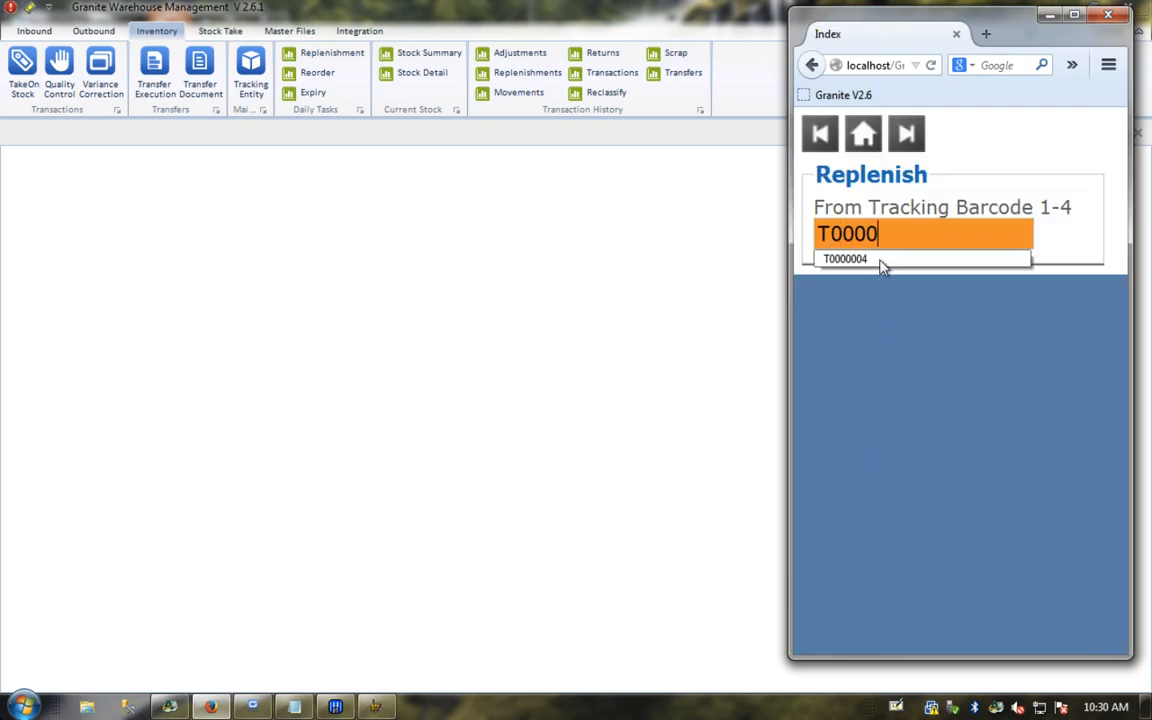
text(024)
key(Return)
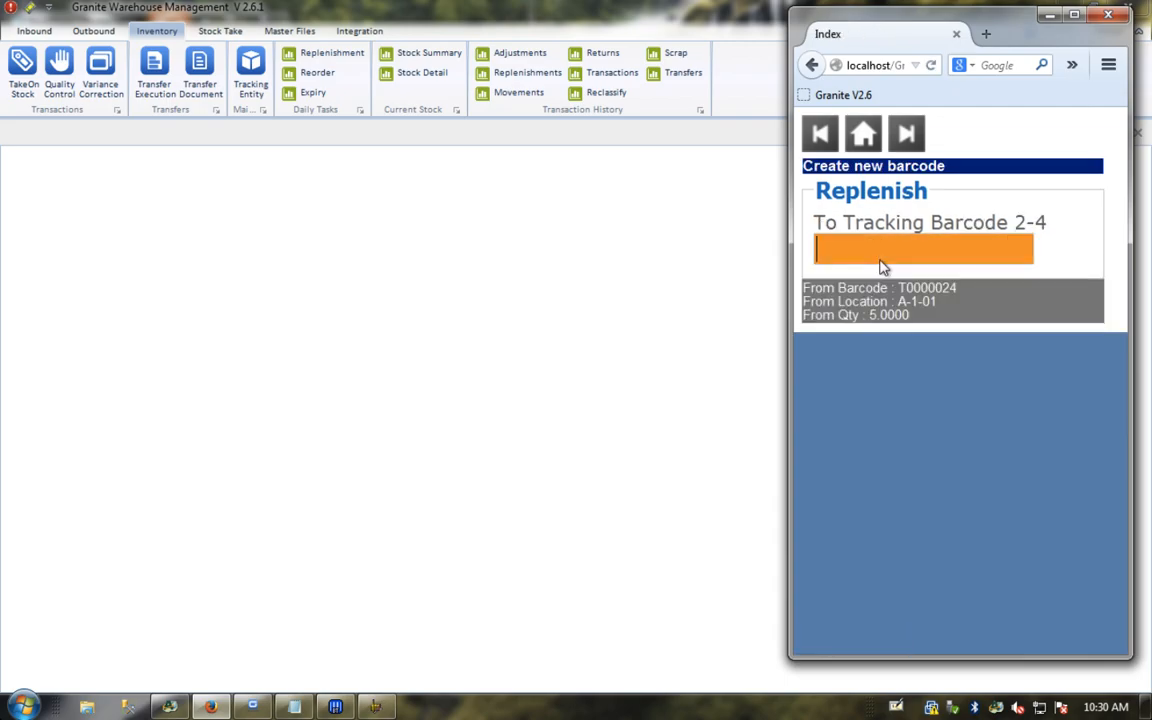
text(T0000025)
key(Return)
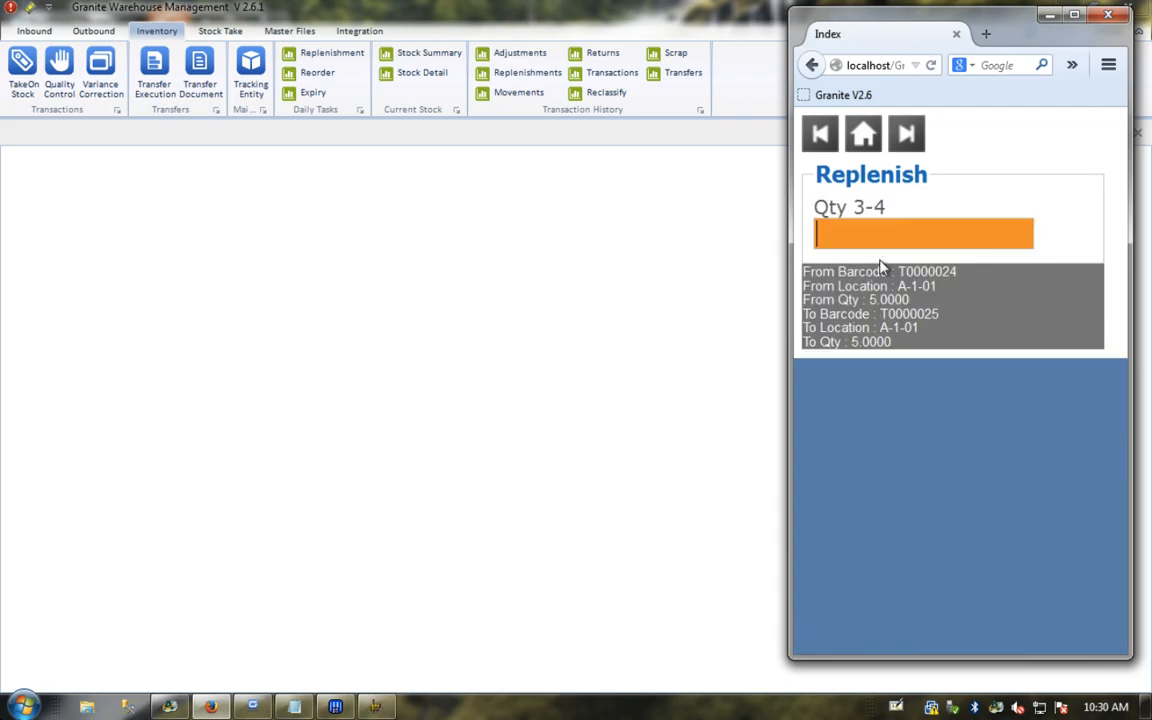
text(3)
key(Return)
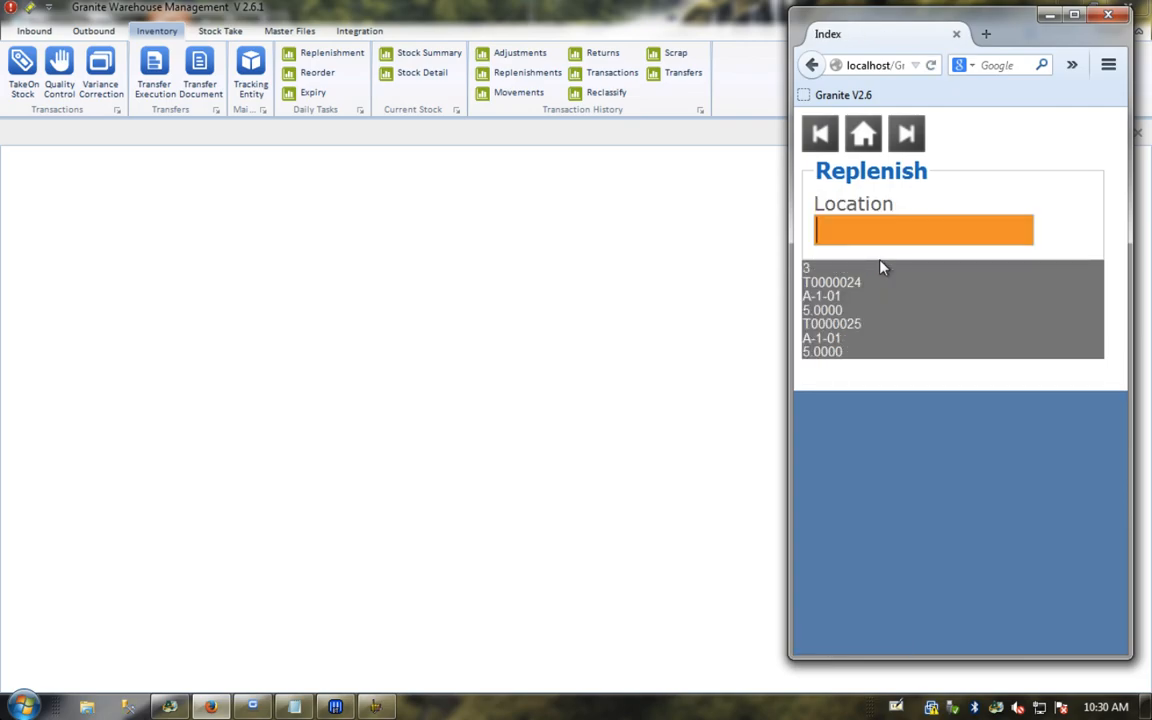
text(A101)
key(Return)
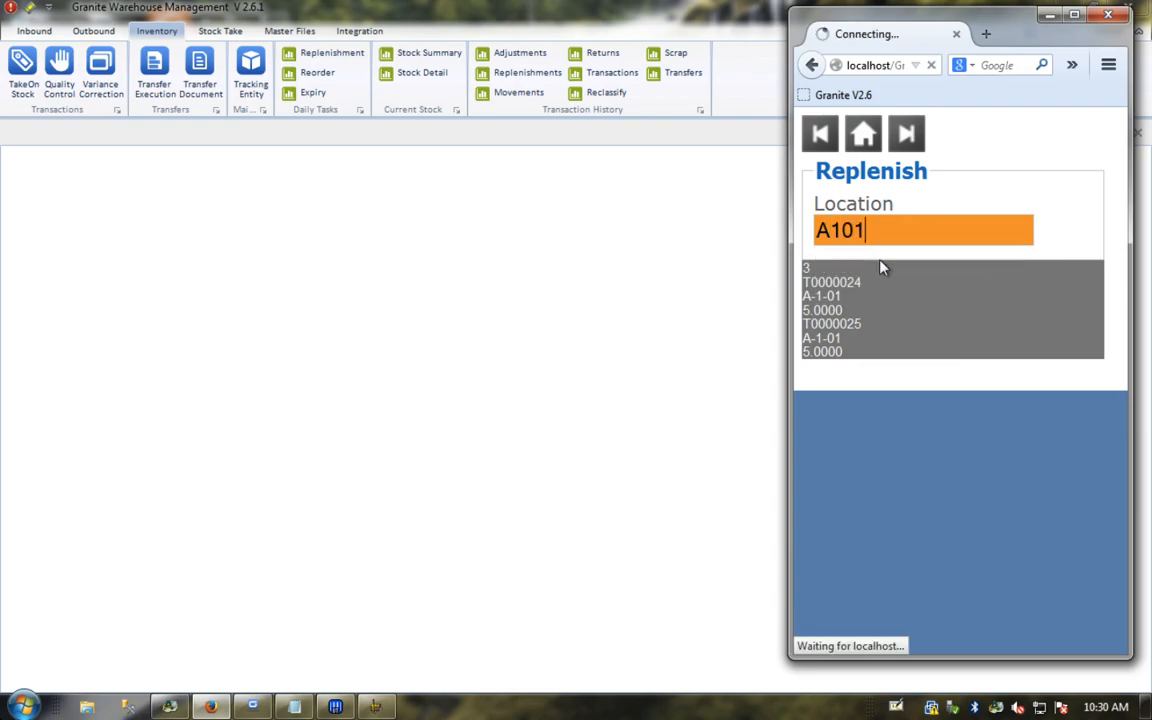
click(537, 222)
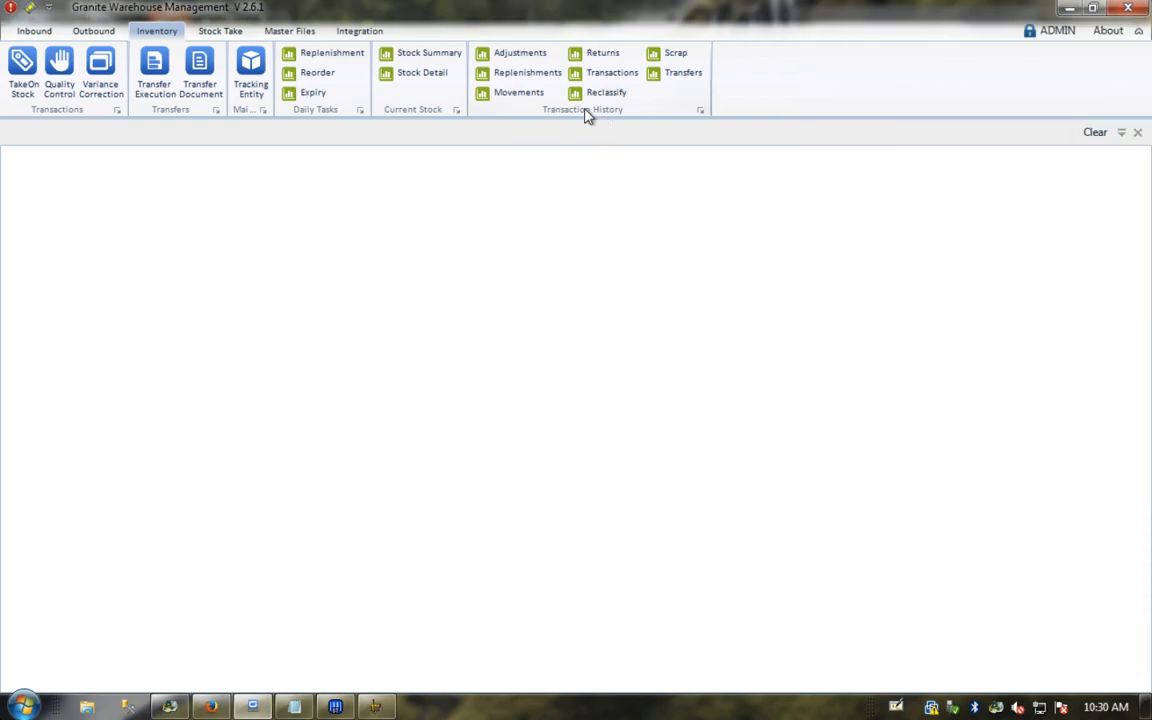
click(413, 78)
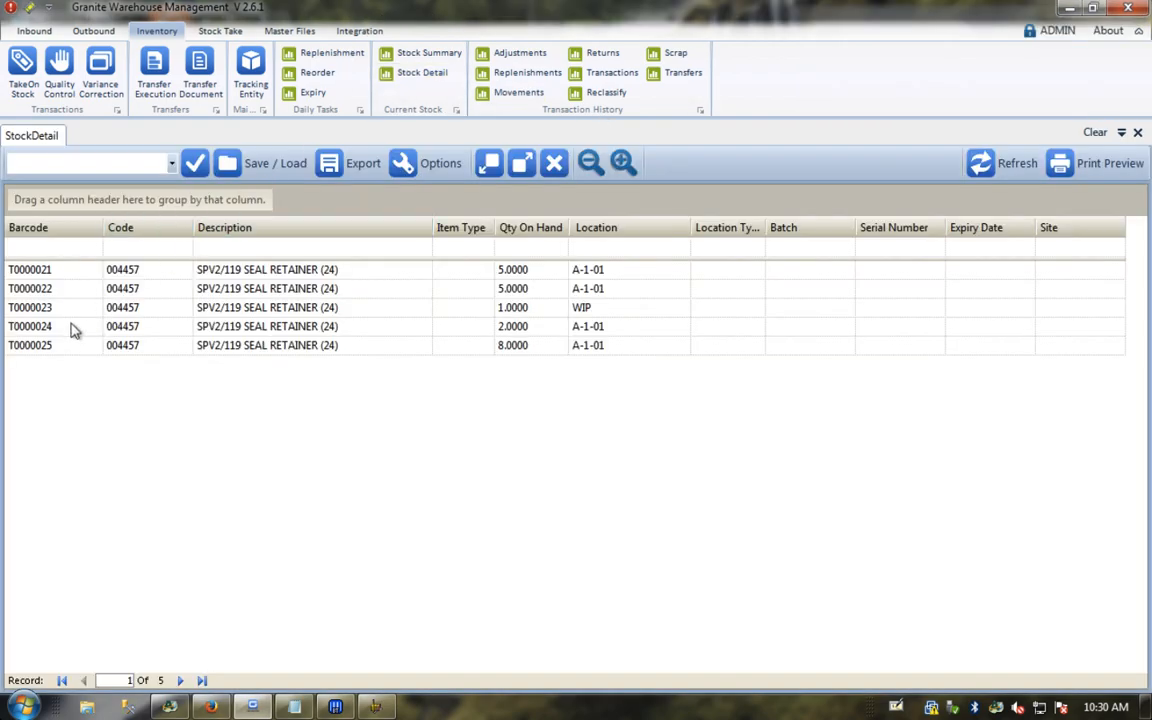
click(38, 330)
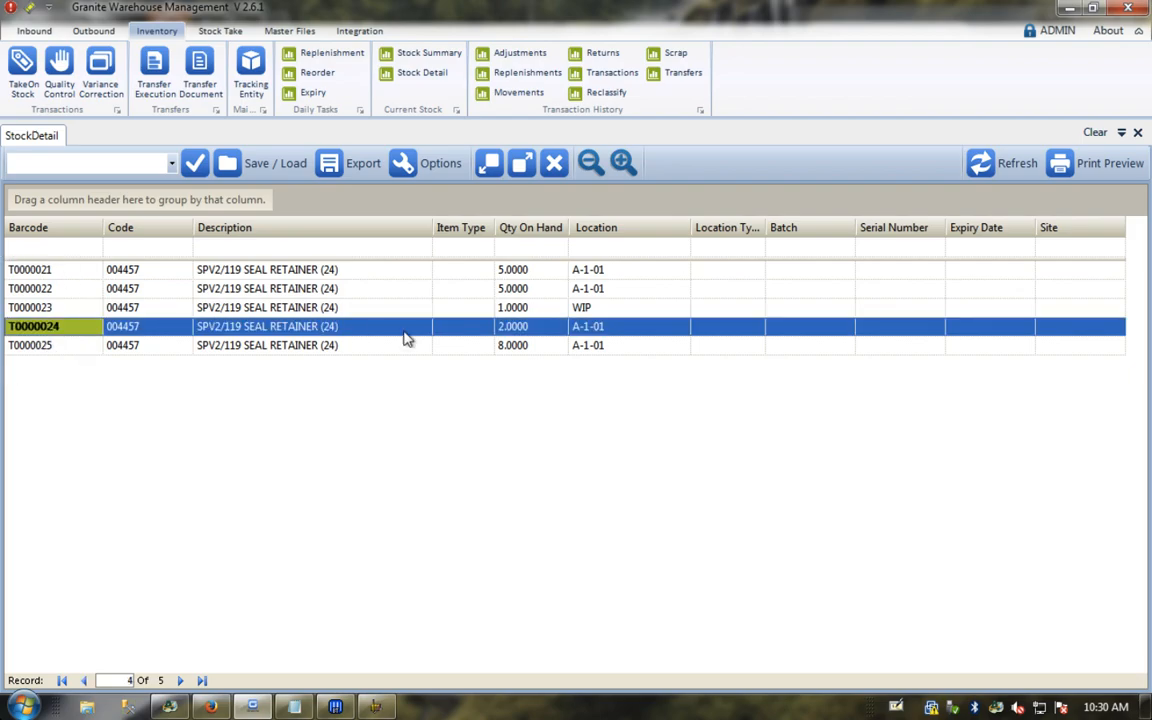
click(513, 346)
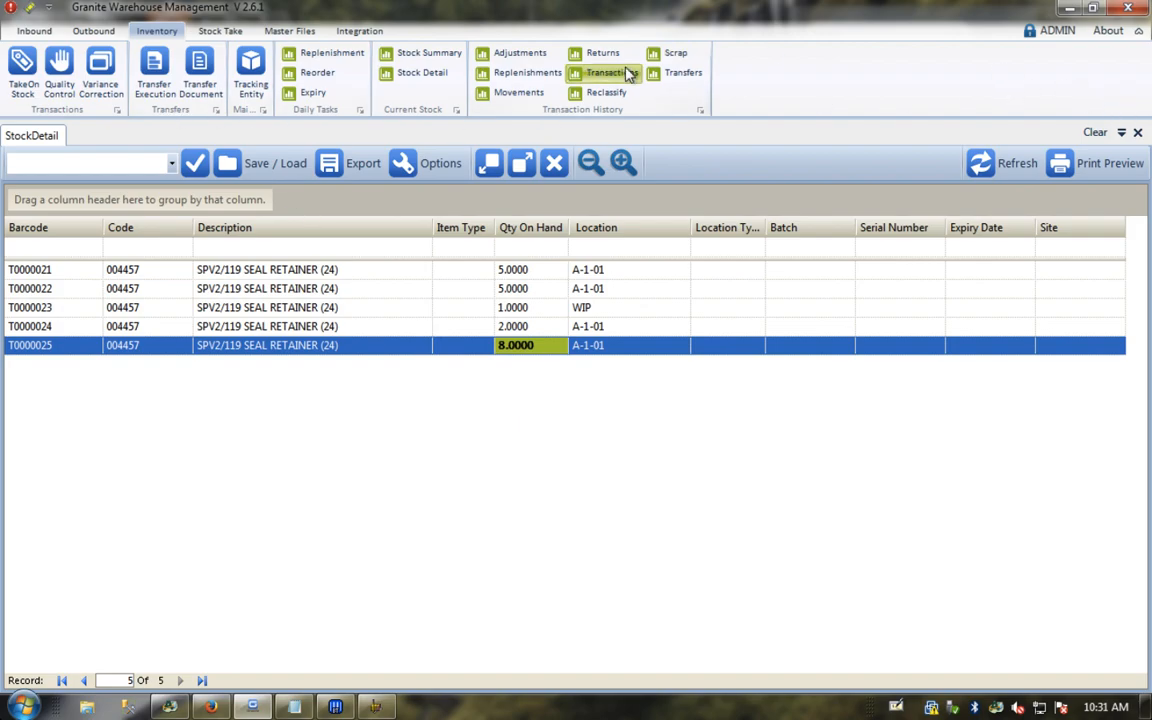
click(1137, 133)
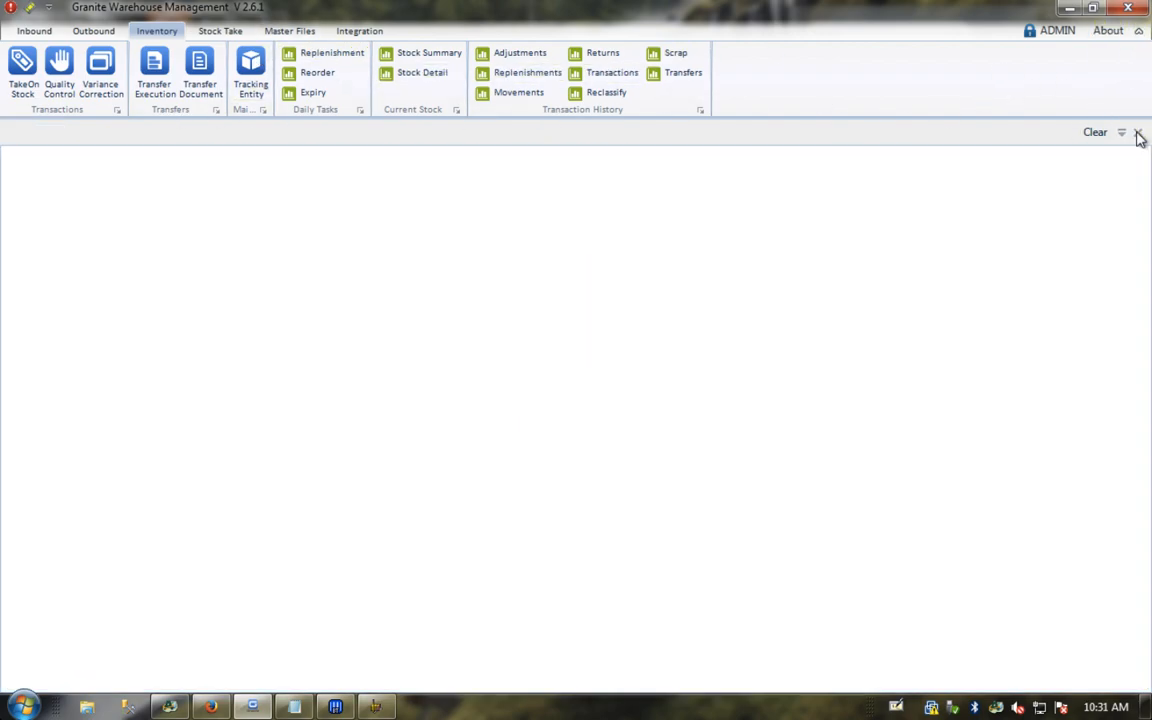
Step: Open Receiving Execution, check PO0099's details, and refresh the list
click(35, 32)
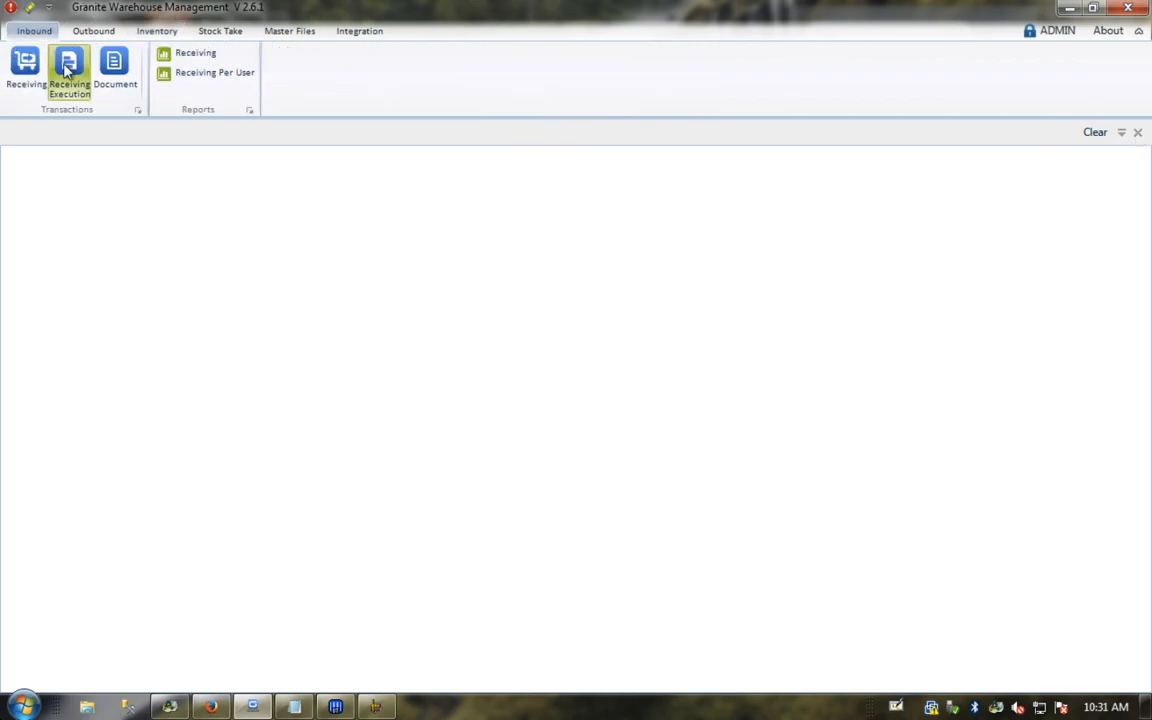
click(67, 67)
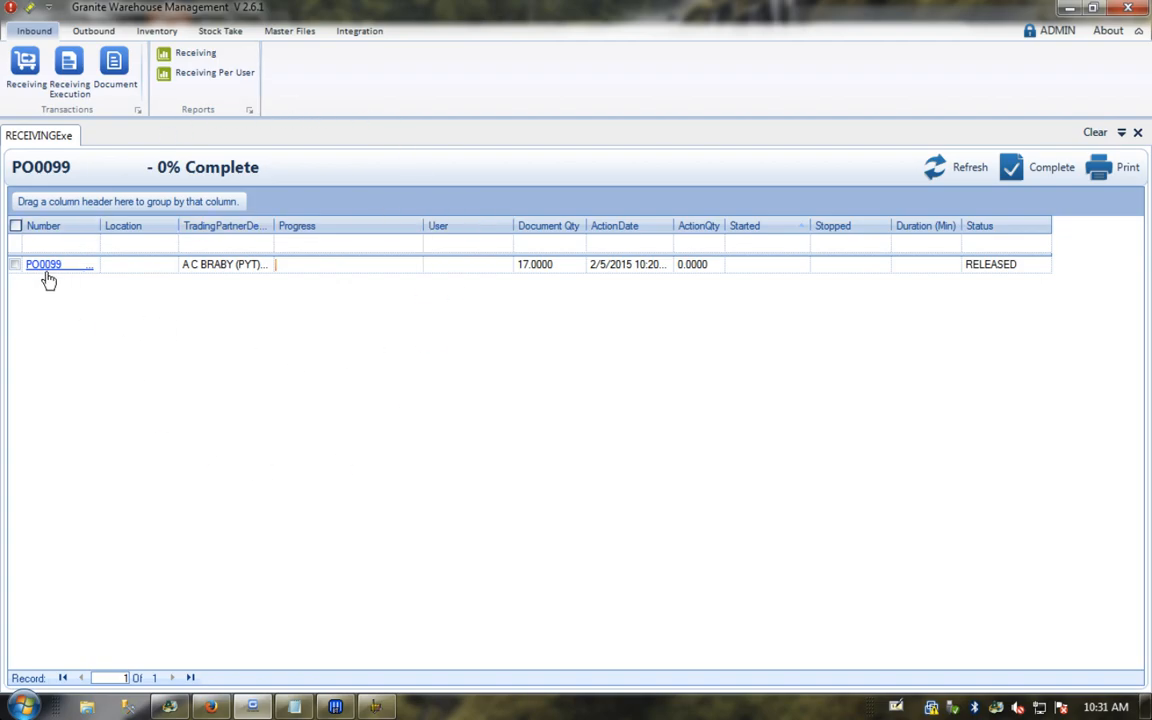
click(44, 265)
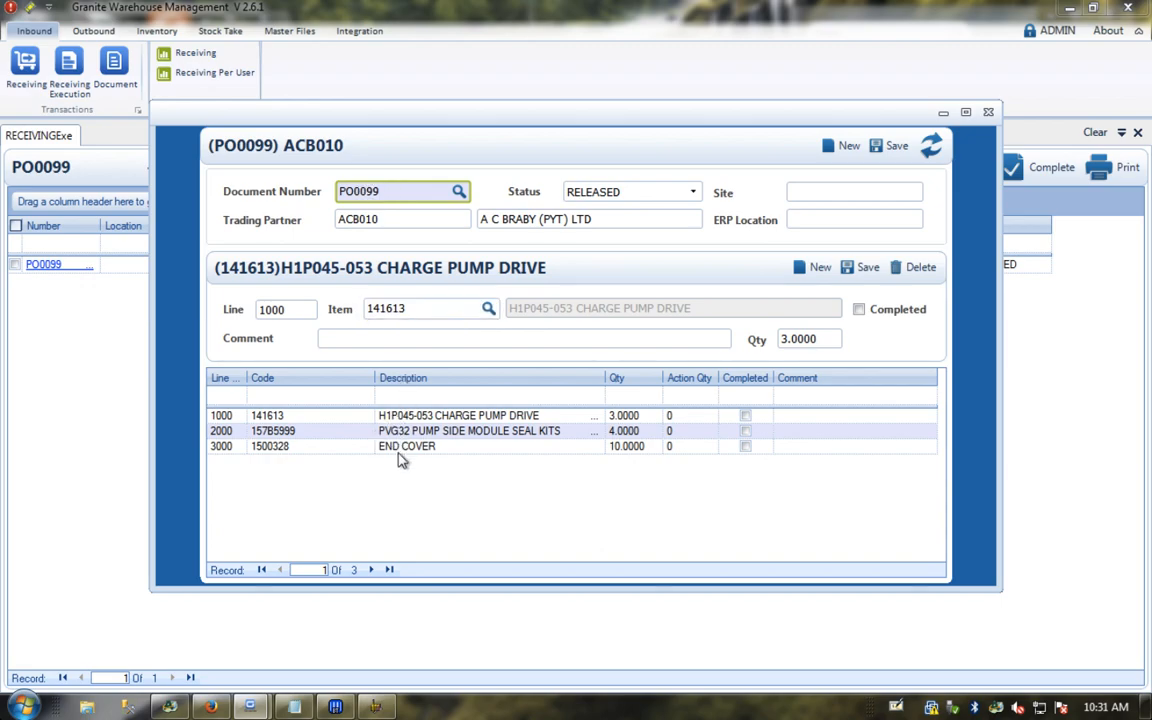
click(988, 112)
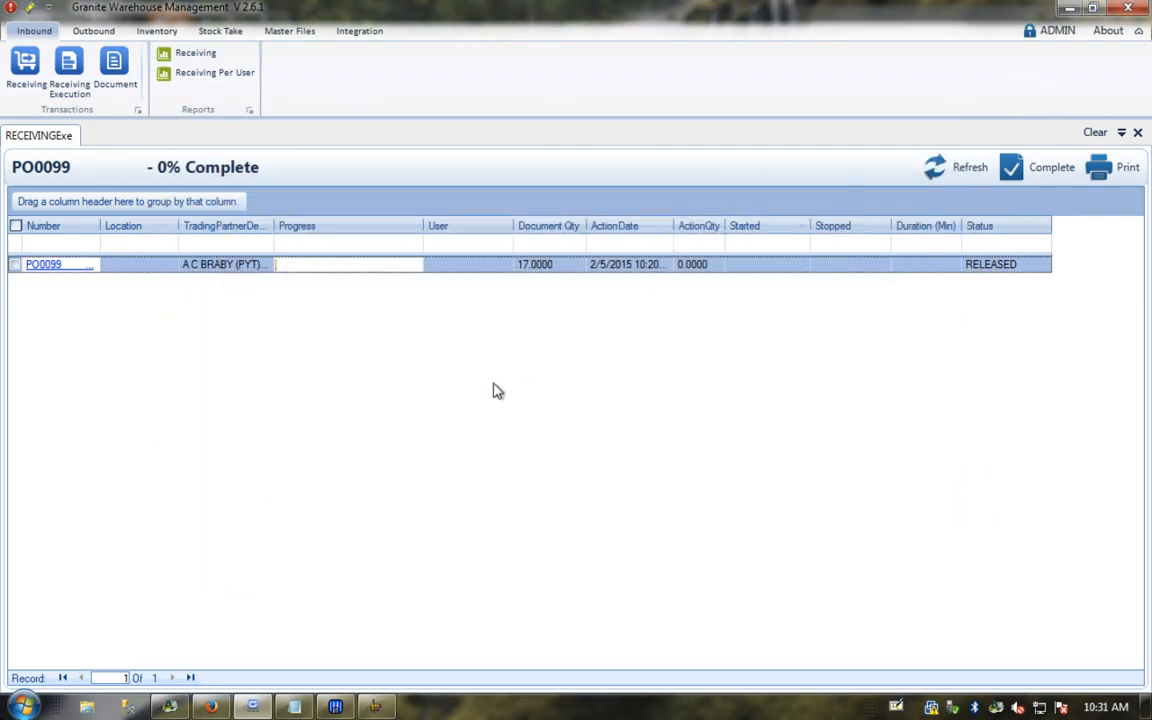
click(953, 168)
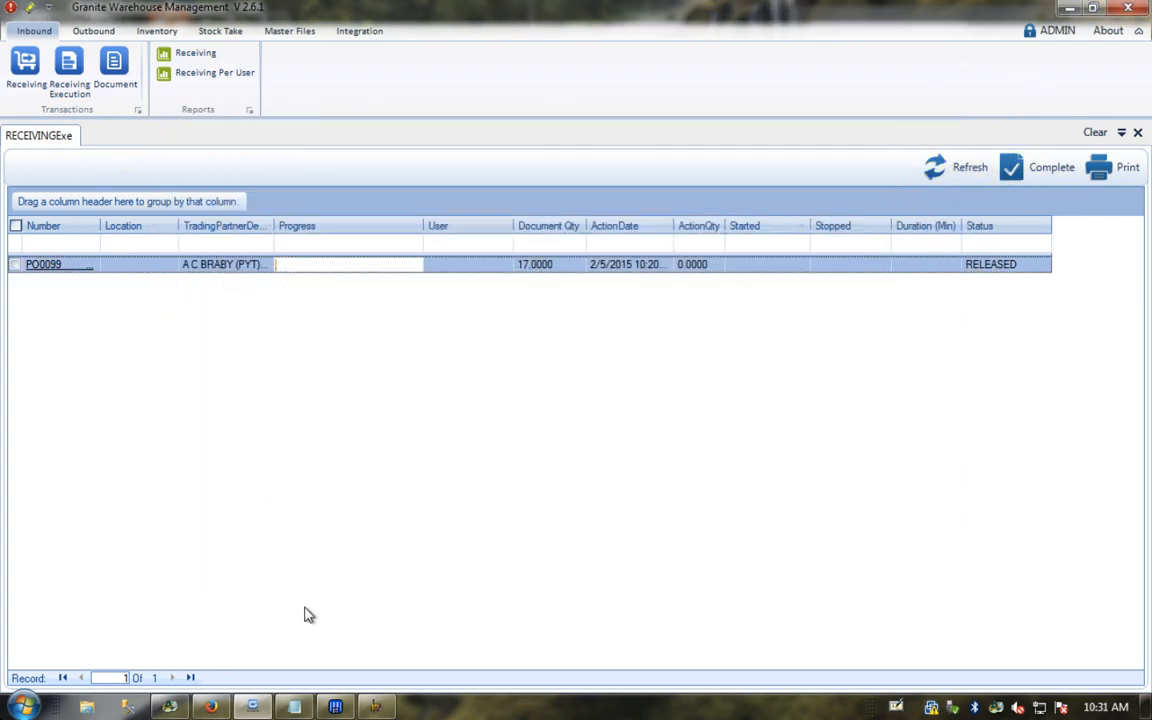
mouse_move(175, 709)
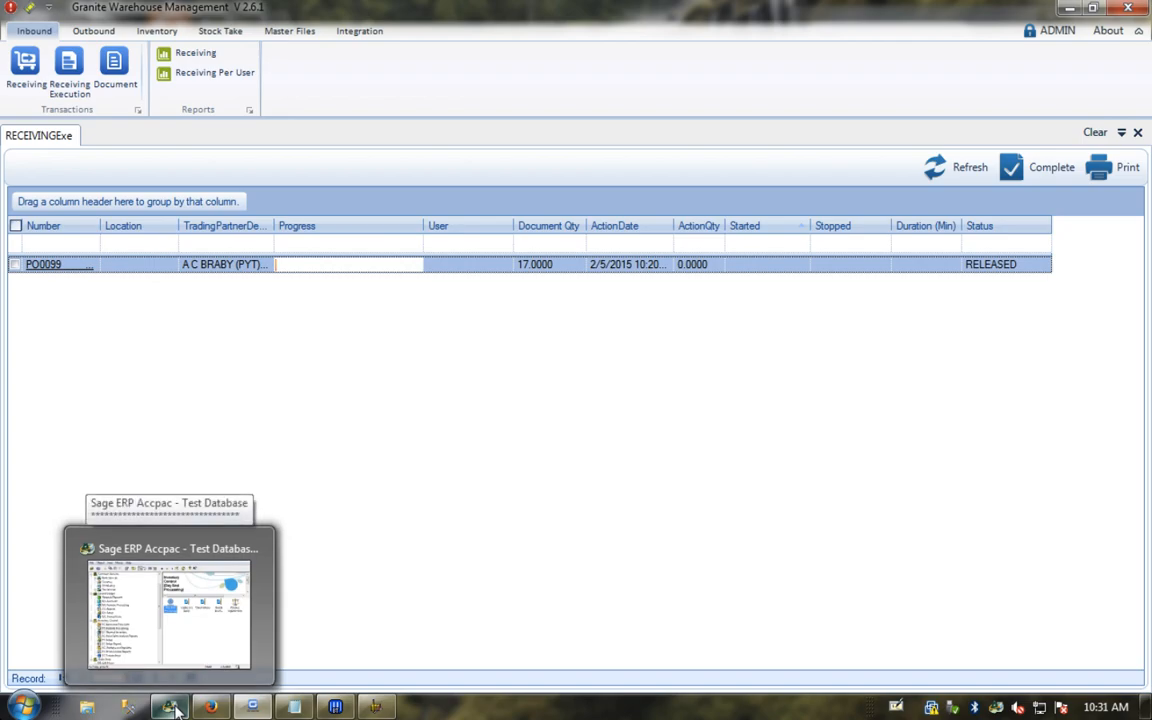
Step: Open Purchase Order Entry from the Purchase Orders transaction functions in Sage Accpac
click(175, 709)
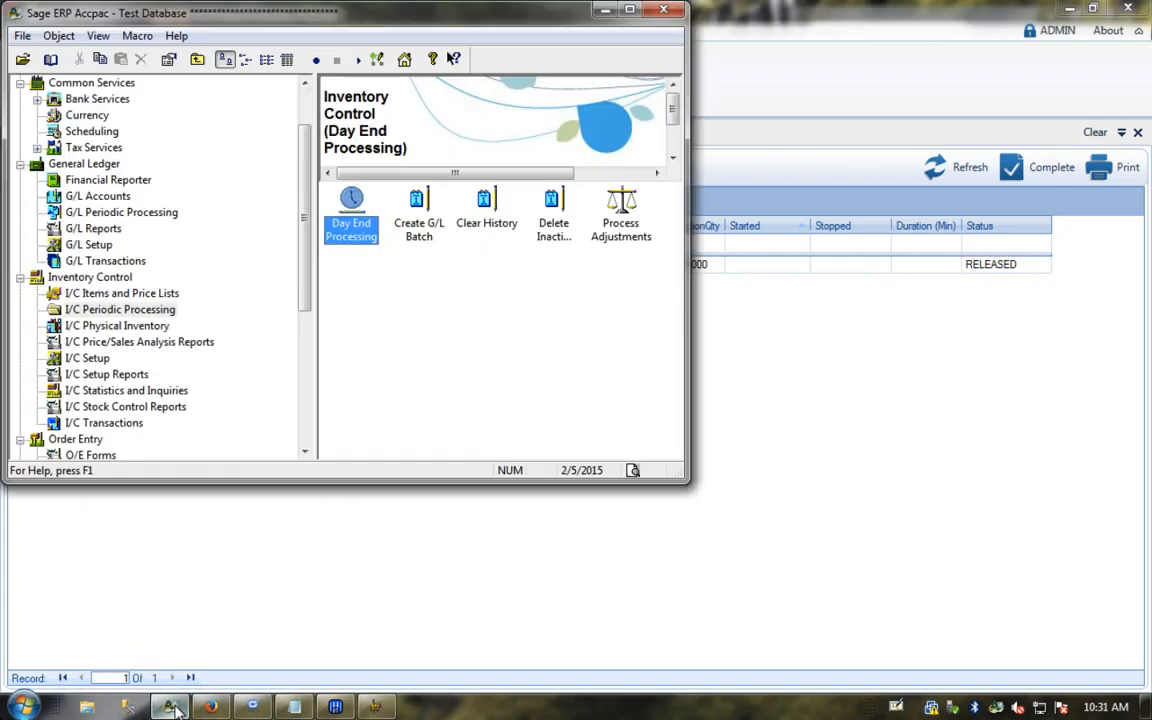
click(20, 277)
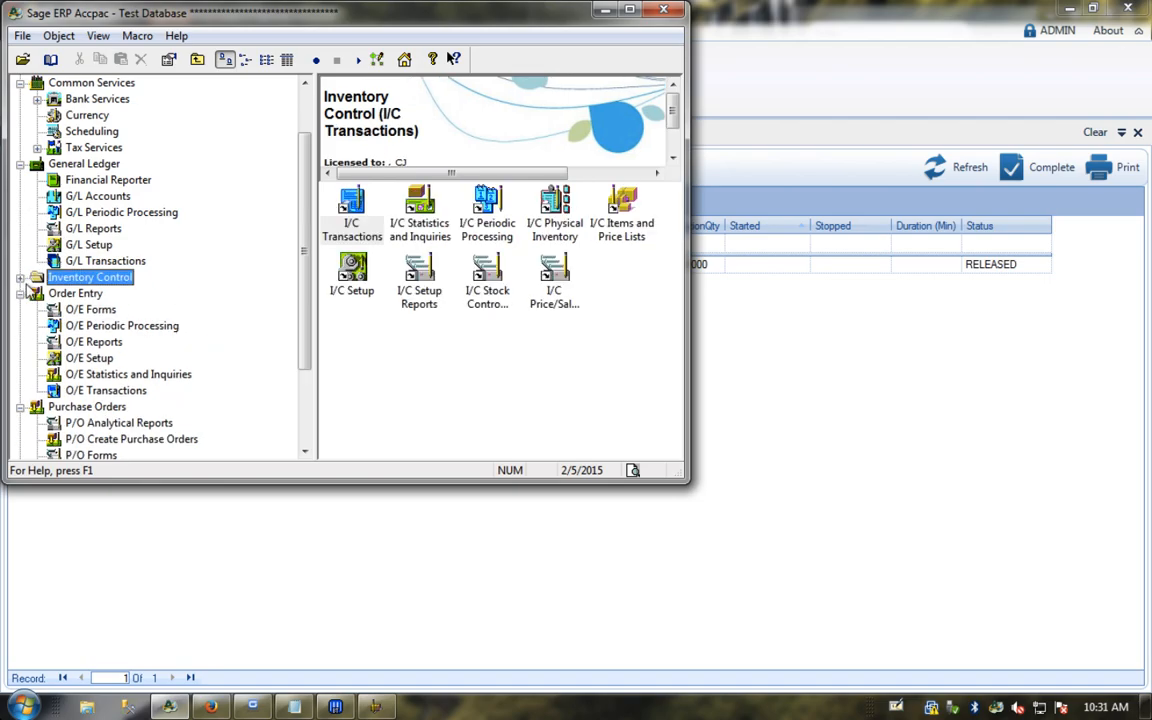
click(95, 439)
scroll(106, 457, down, 2)
click(100, 439)
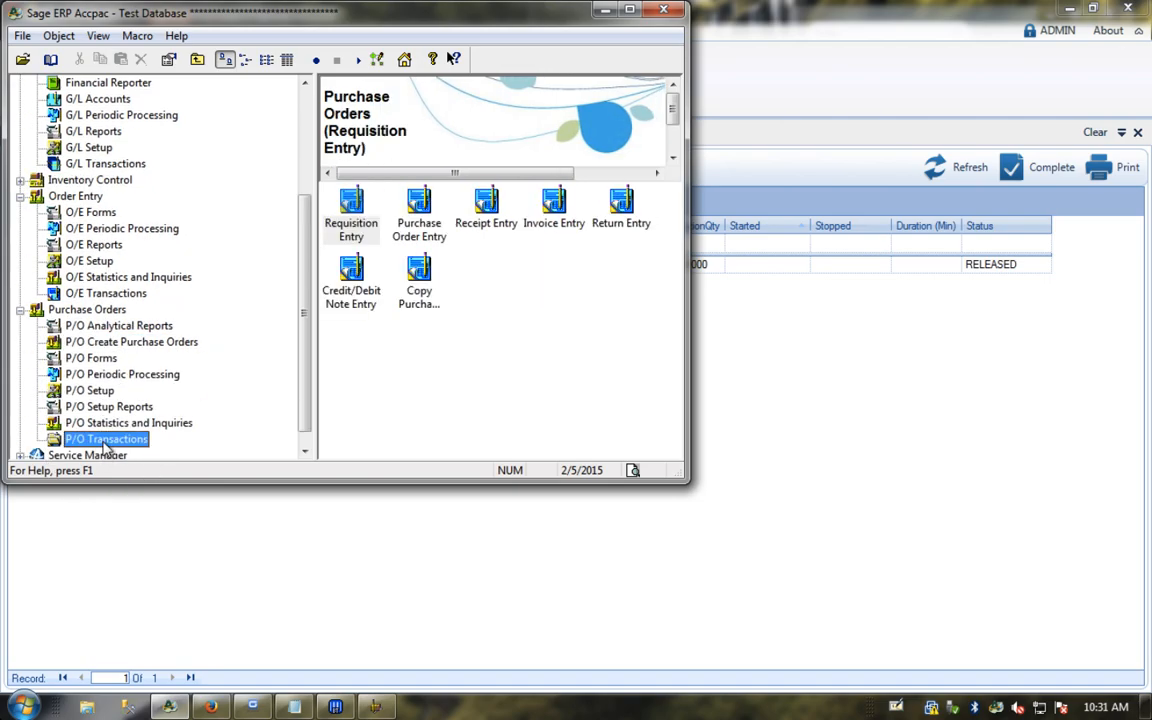
click(421, 204)
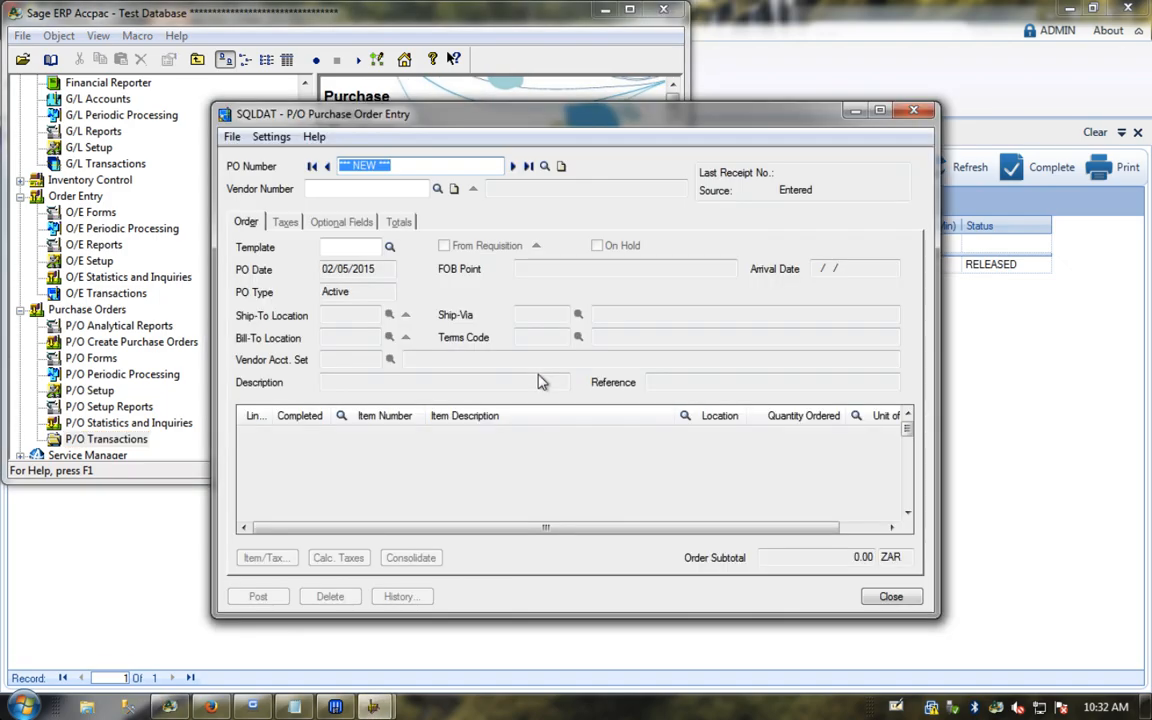
Step: Select vendor A C BRABY (PYT) LTD and keep ship-to location JHB
click(437, 188)
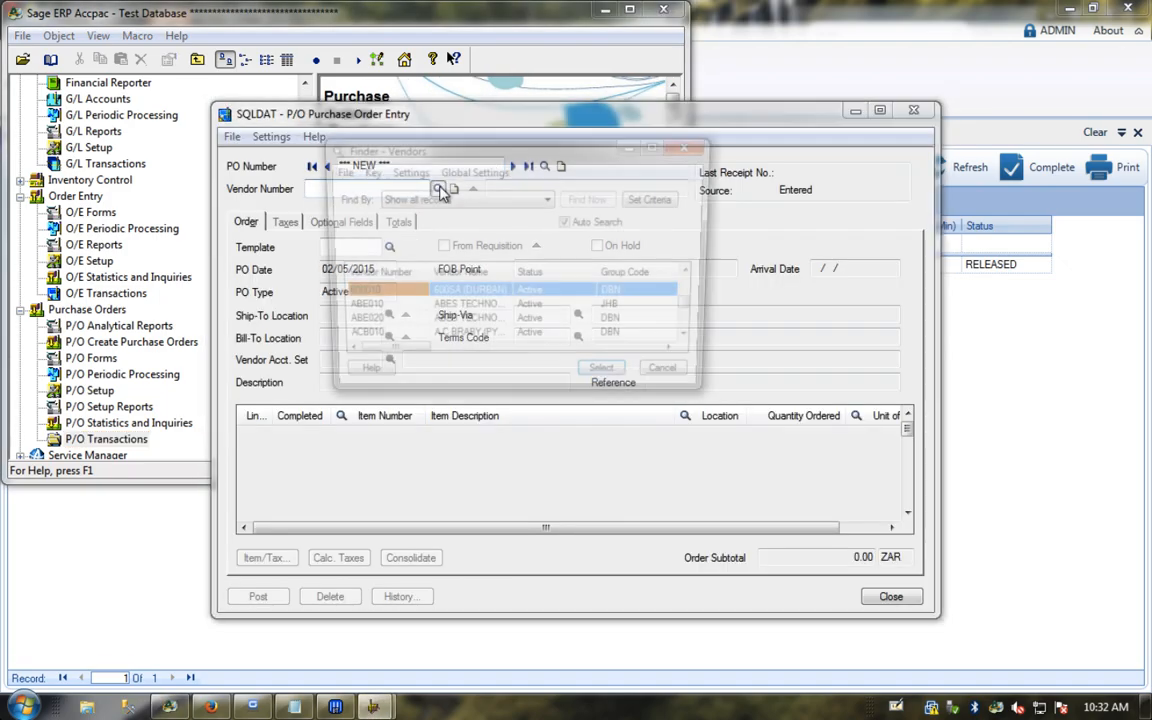
double_click(425, 340)
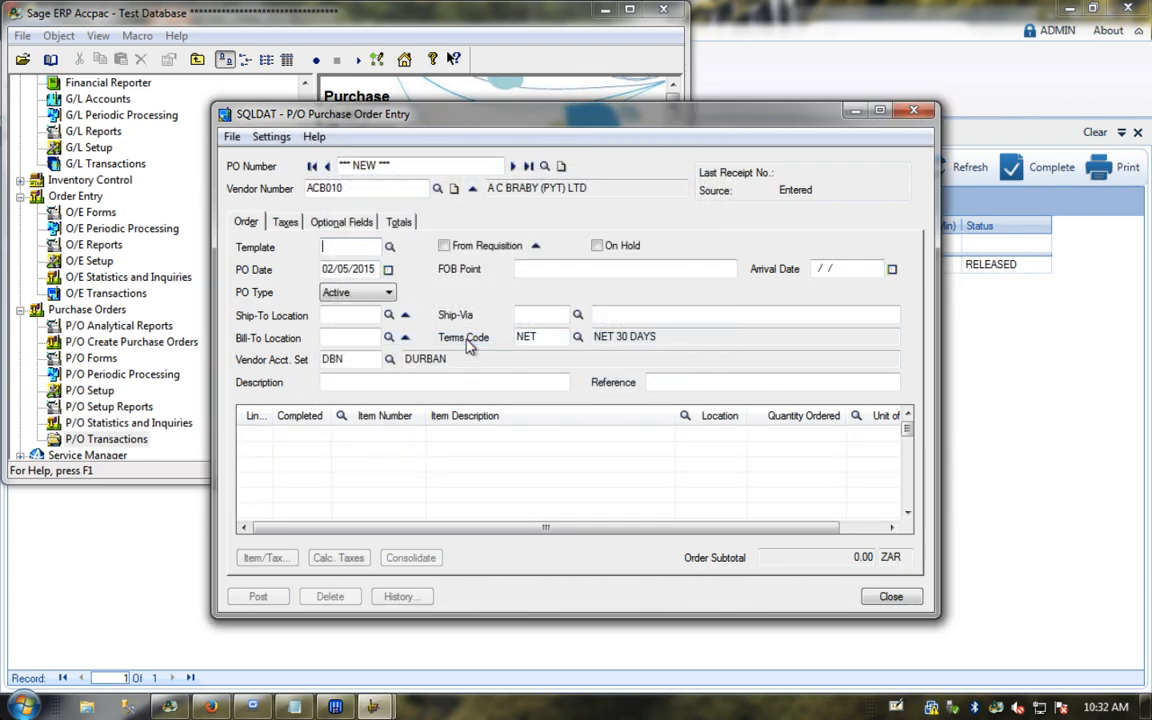
click(375, 250)
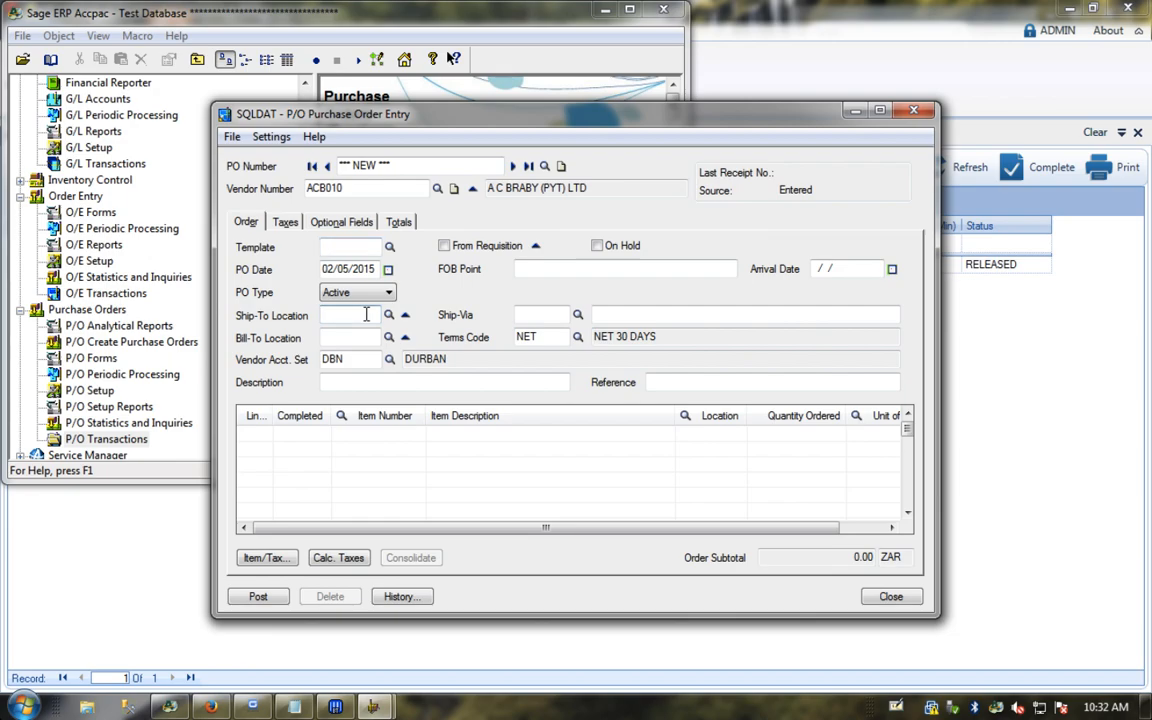
key(Tab)
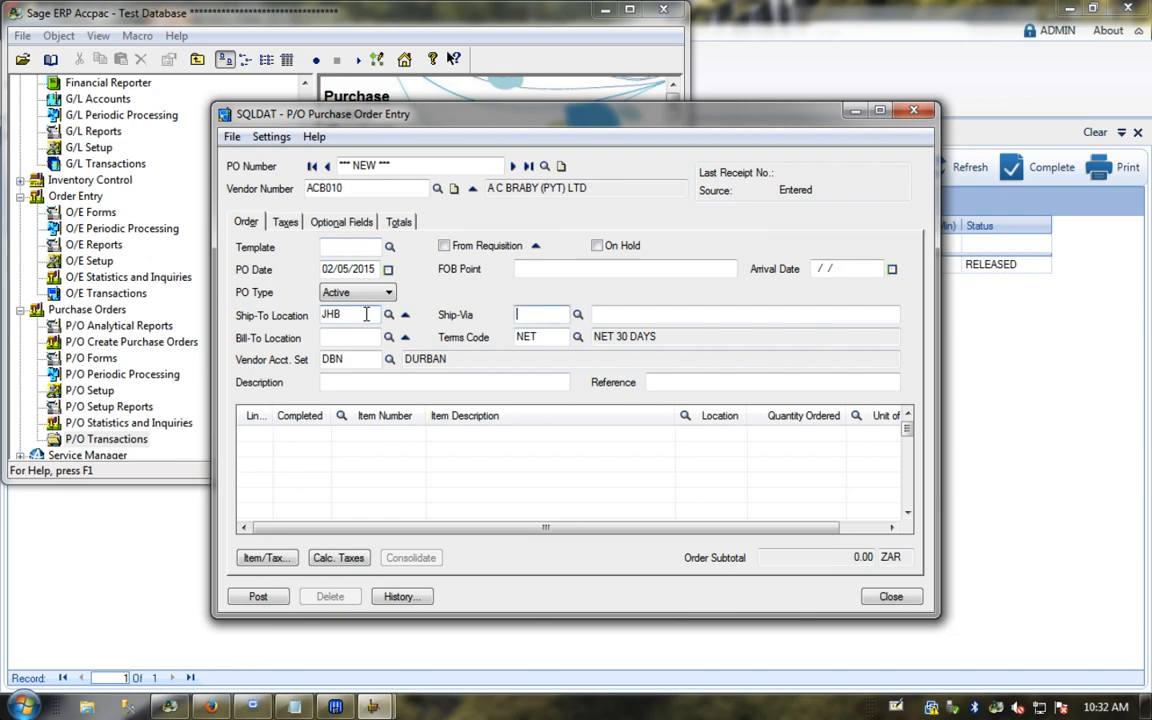
click(388, 362)
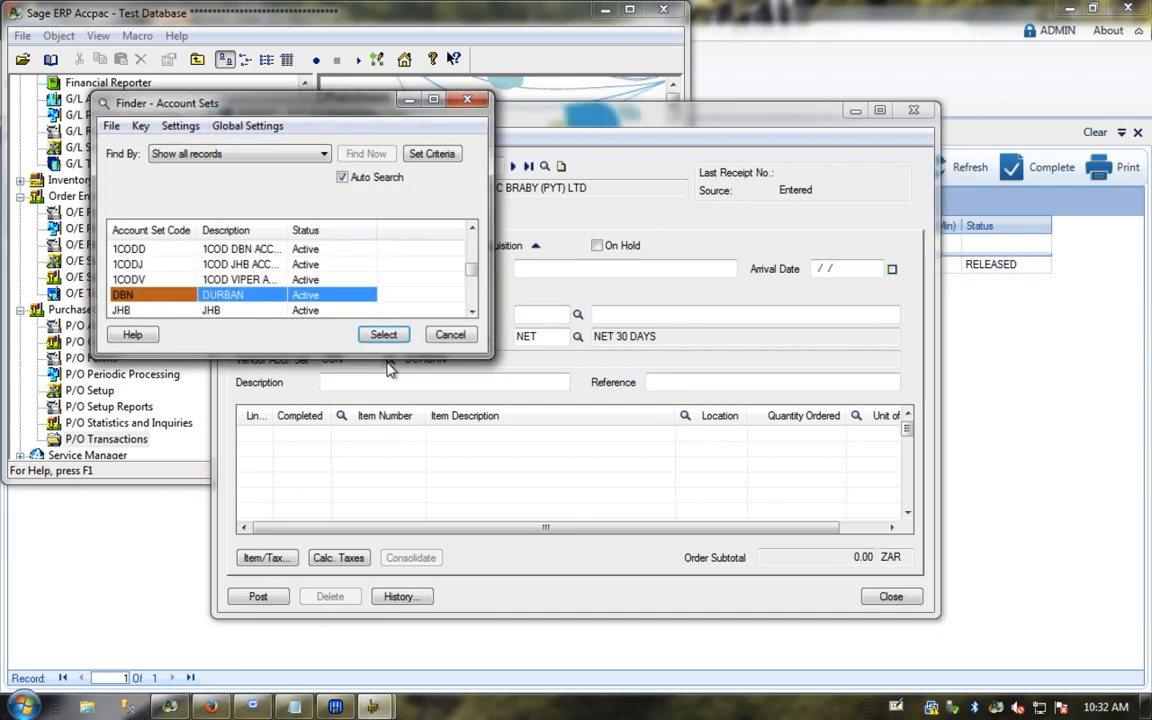
click(448, 336)
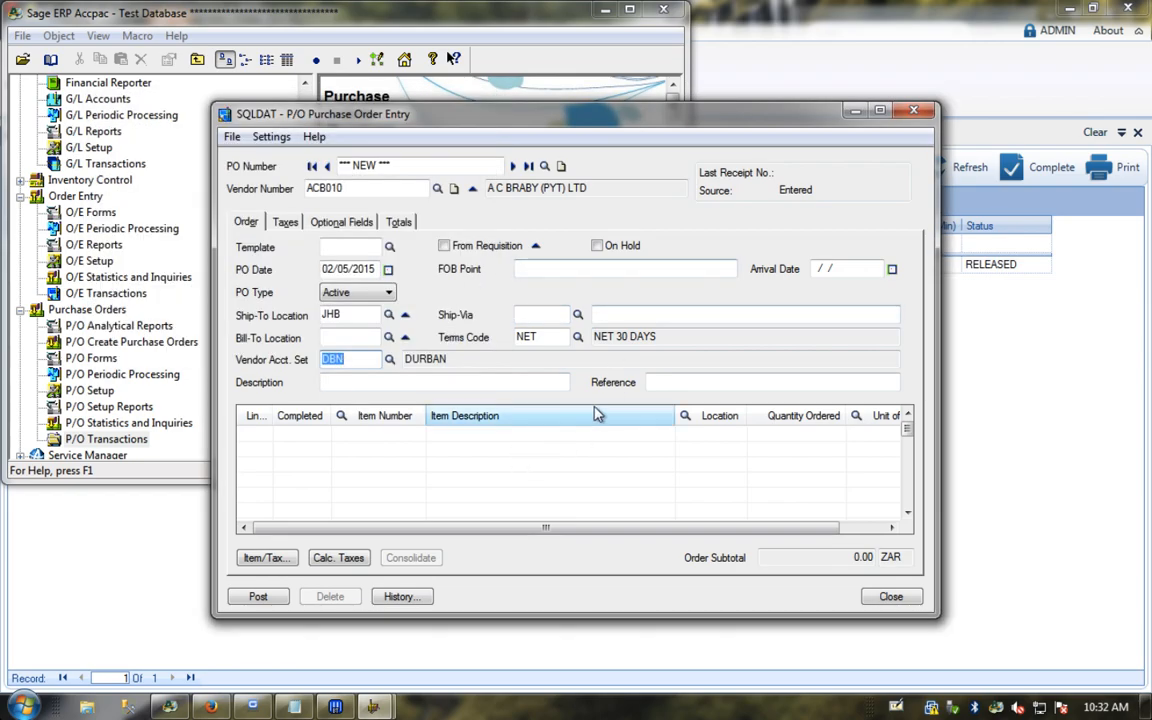
Step: Enter description STOCK ORDER and reference STOCK FEB, then begin detail line 1
click(471, 384)
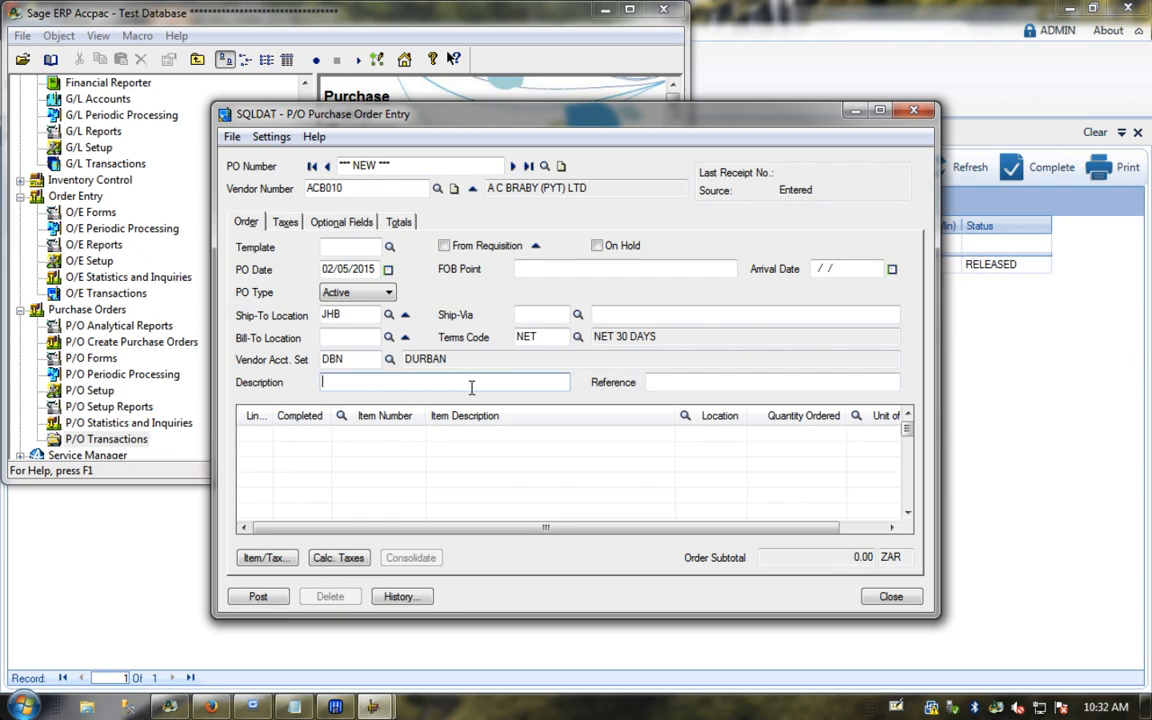
text(STOC)
click(675, 381)
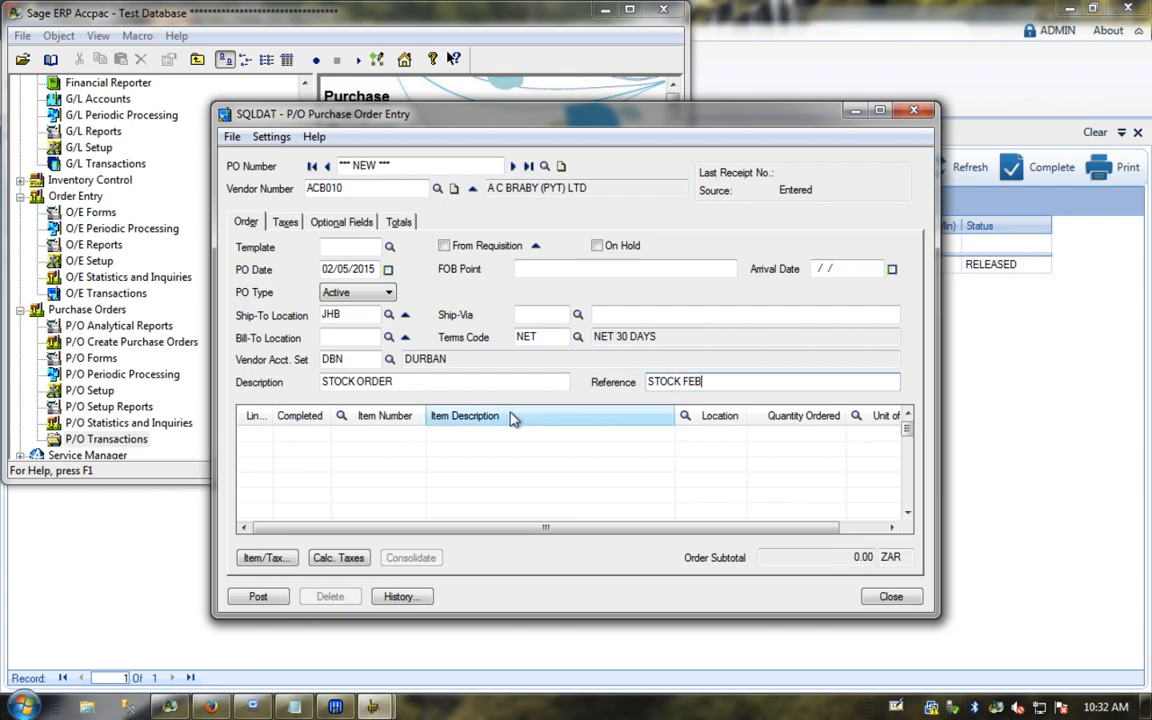
click(362, 431)
click(321, 433)
click(370, 436)
Step: Copy item number 157B5999 from the test notes into line 1 of the order
click(370, 437)
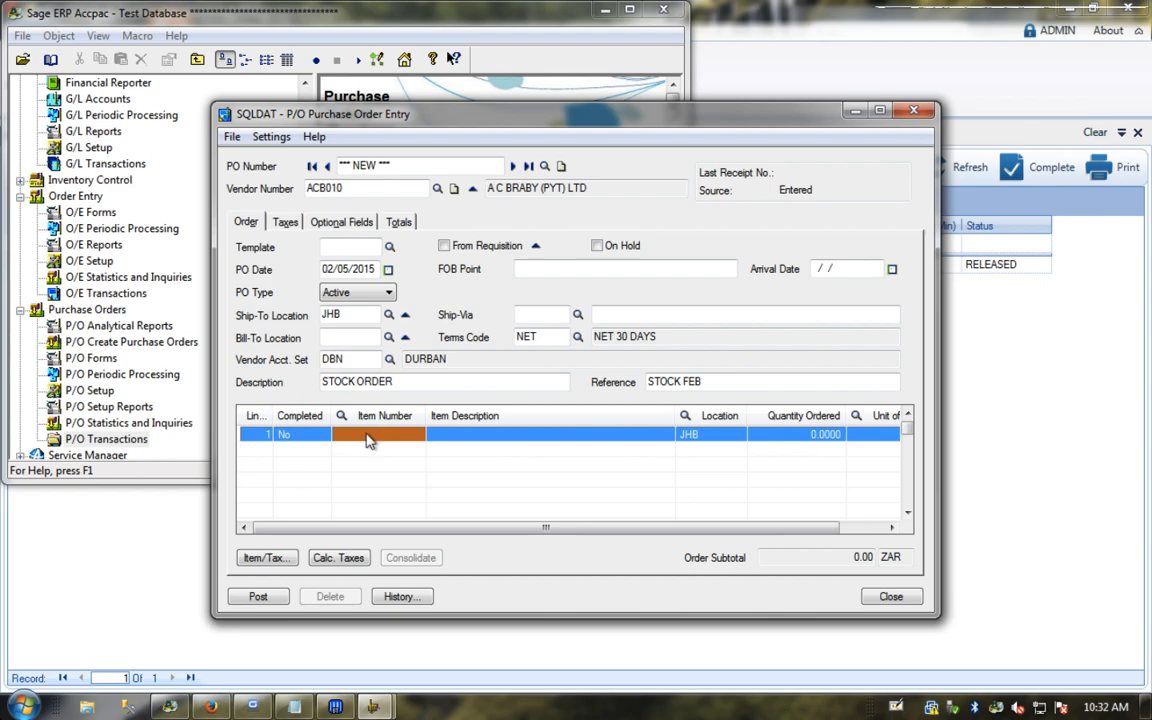
click(294, 706)
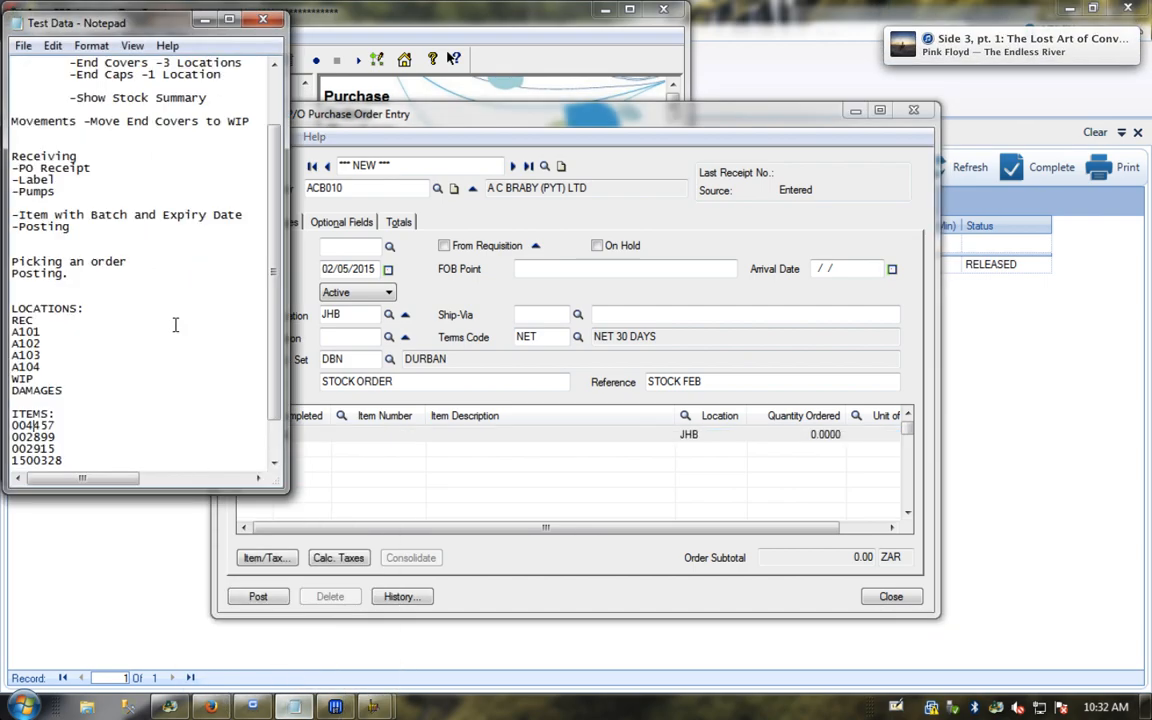
scroll(106, 300, down, 1)
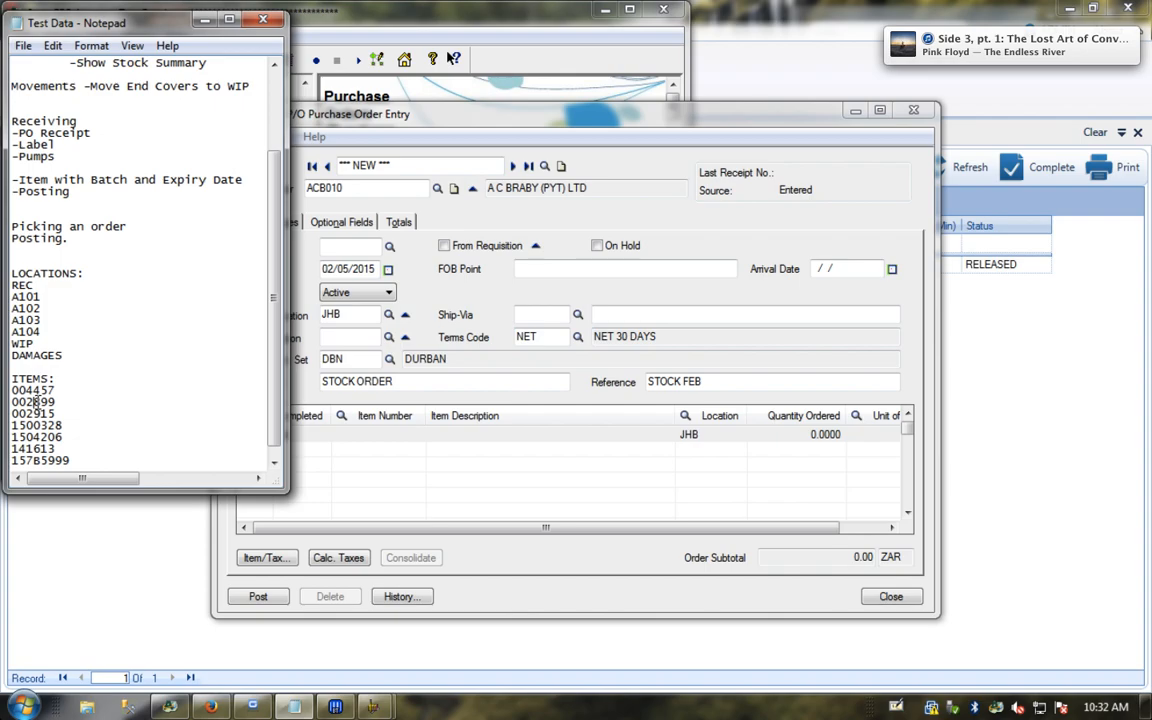
double_click(36, 459)
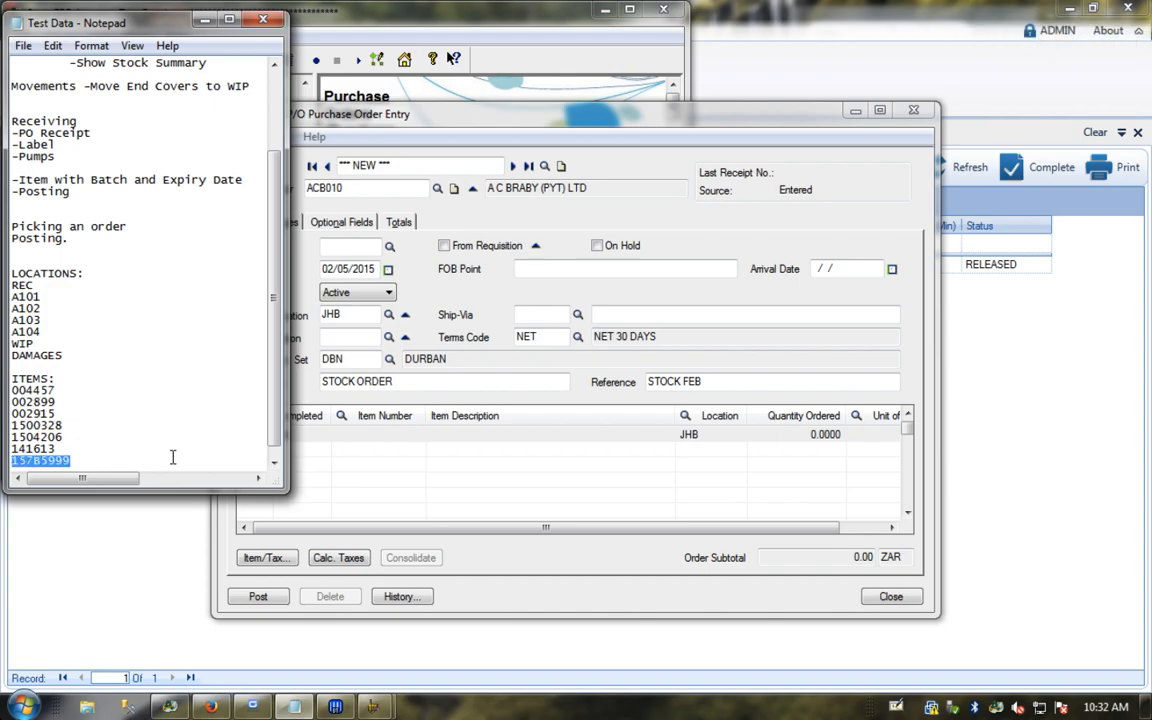
click(343, 438)
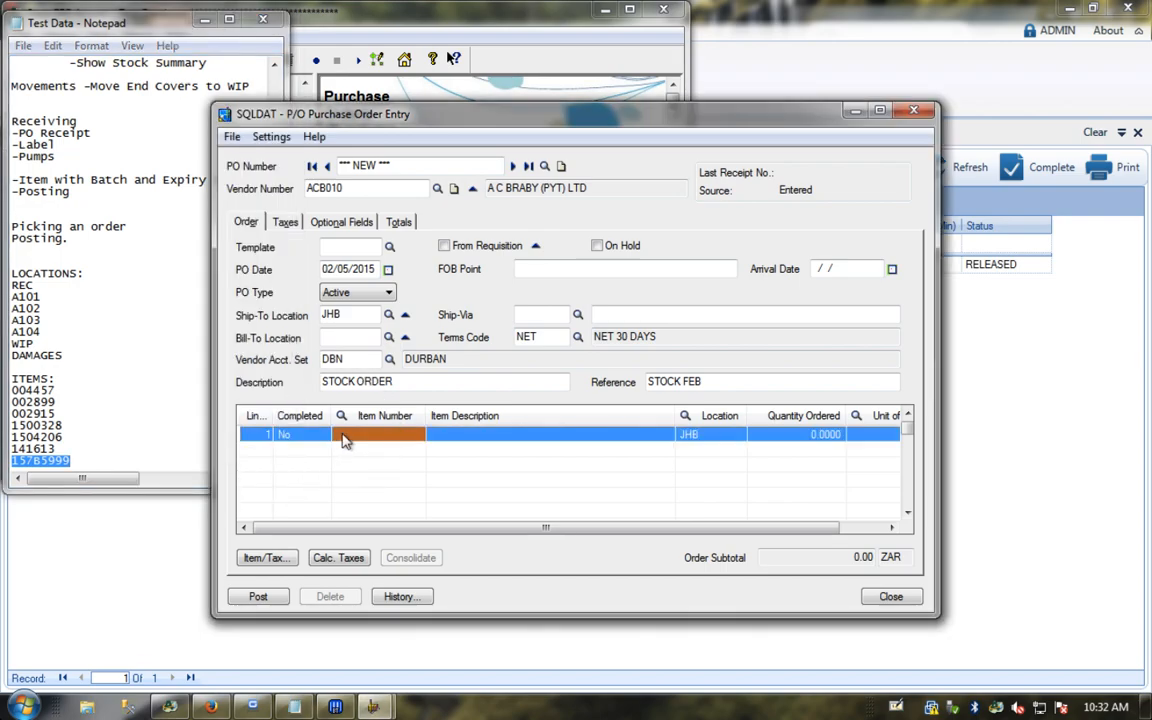
text(157B5999)
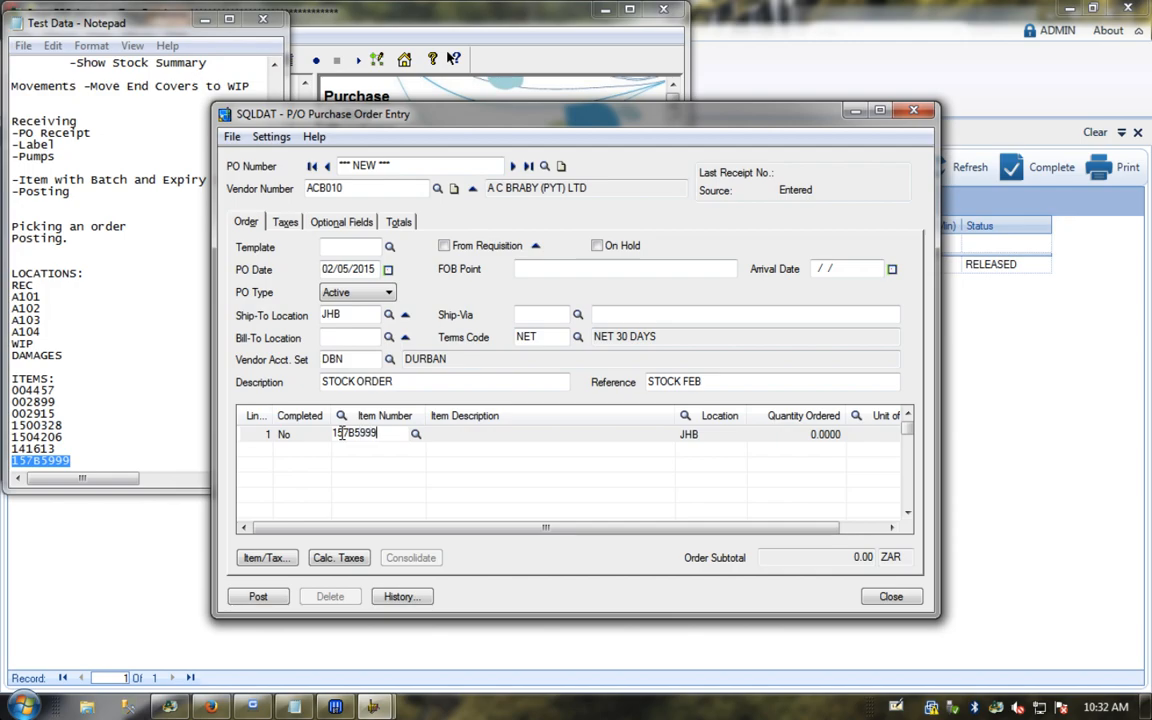
key(Tab)
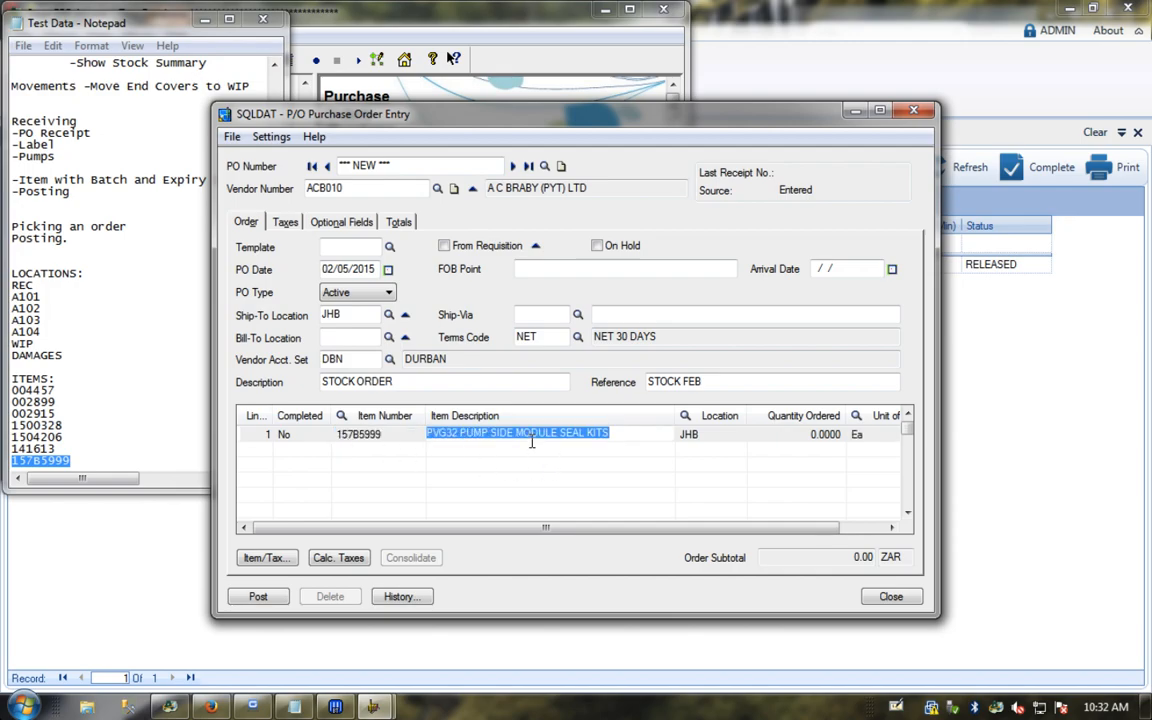
Step: Order 10 Ea on line 1, dismiss the zero-cost warning, and show its Item/Tax details
click(787, 441)
text(10)
key(Tab)
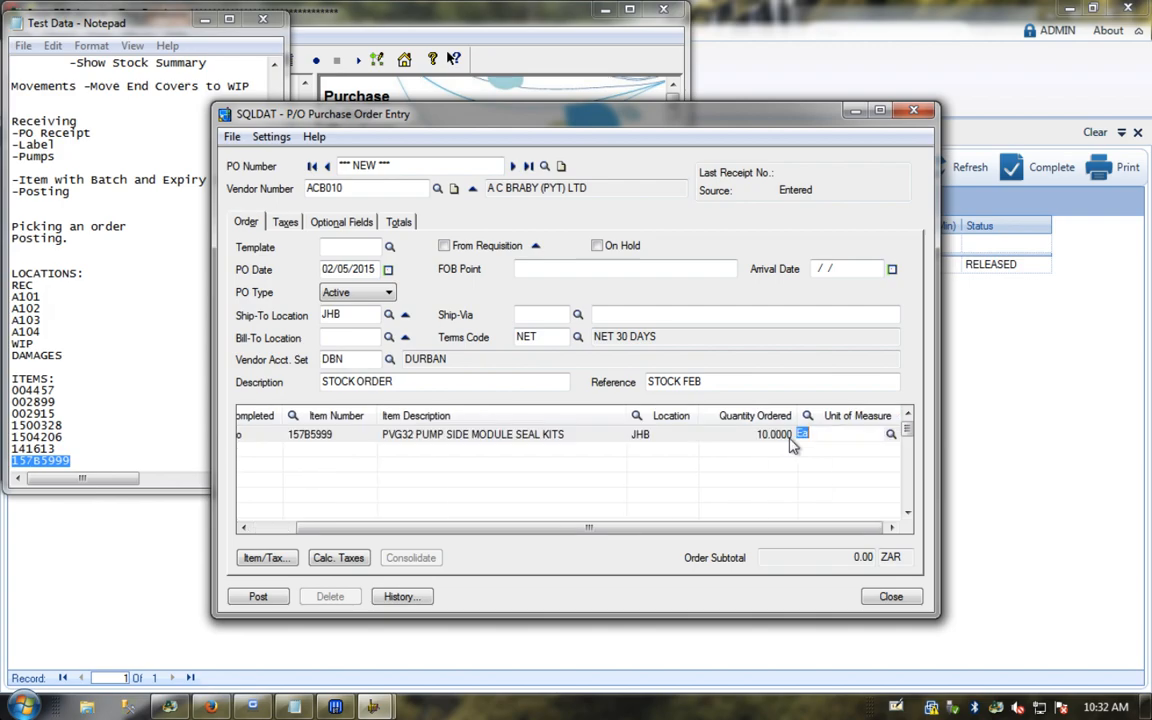
key(Tab)
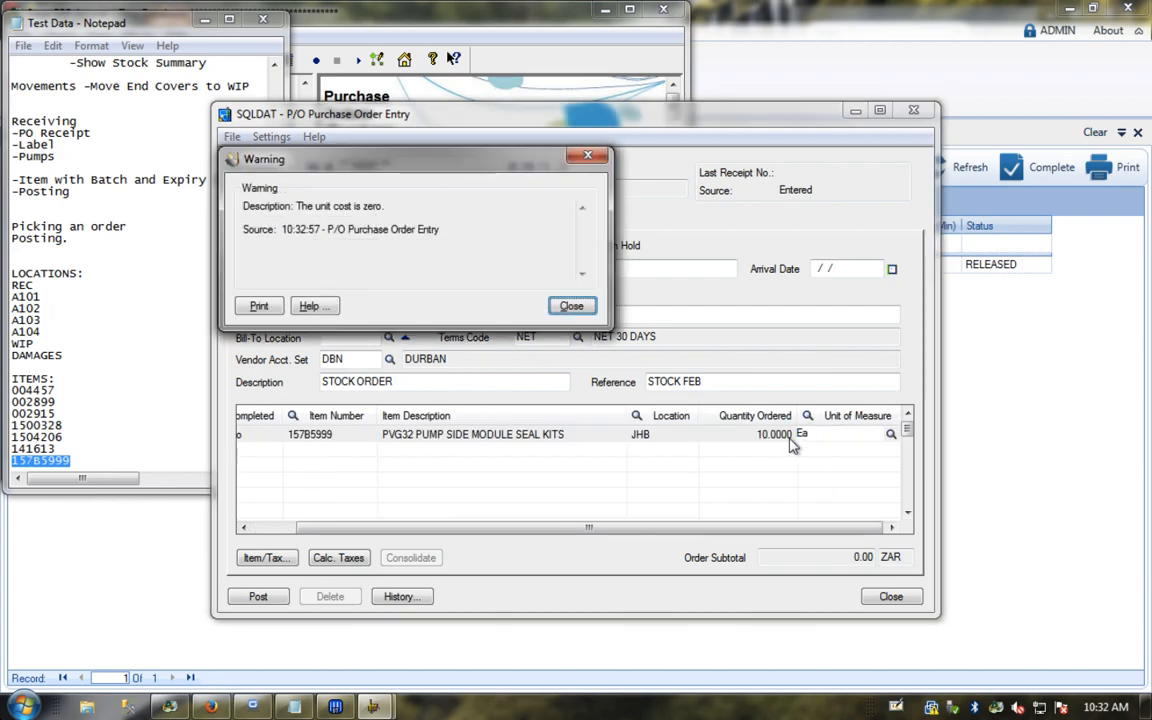
click(573, 307)
click(342, 457)
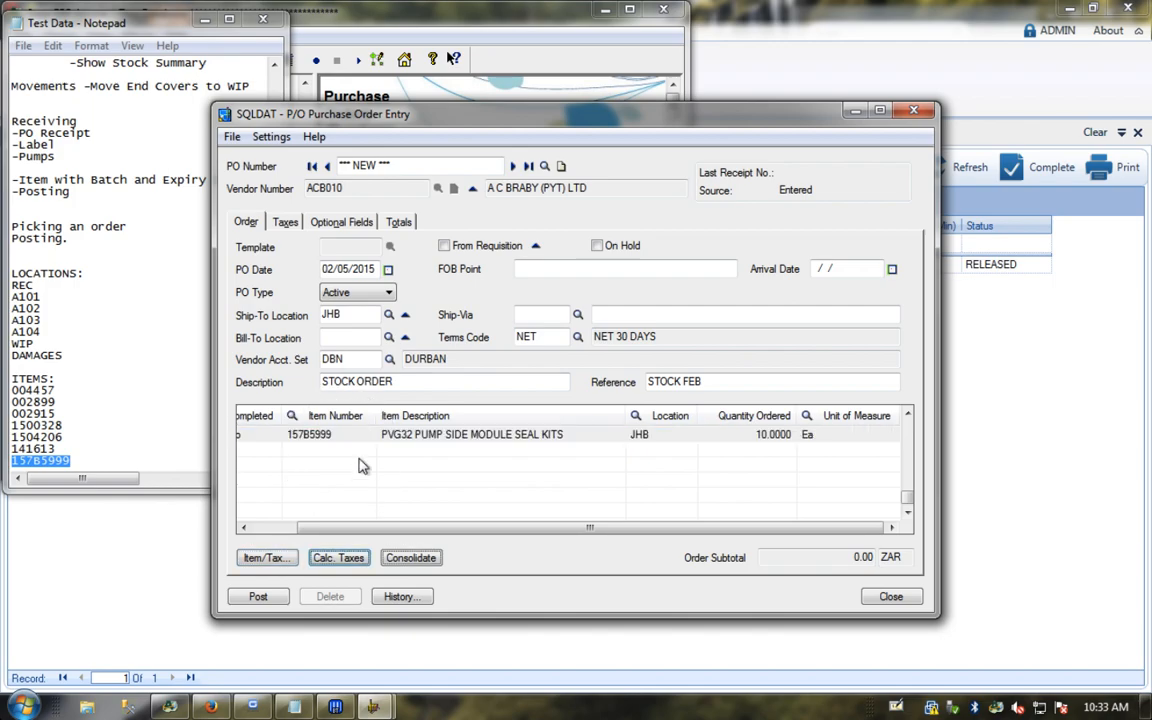
click(322, 460)
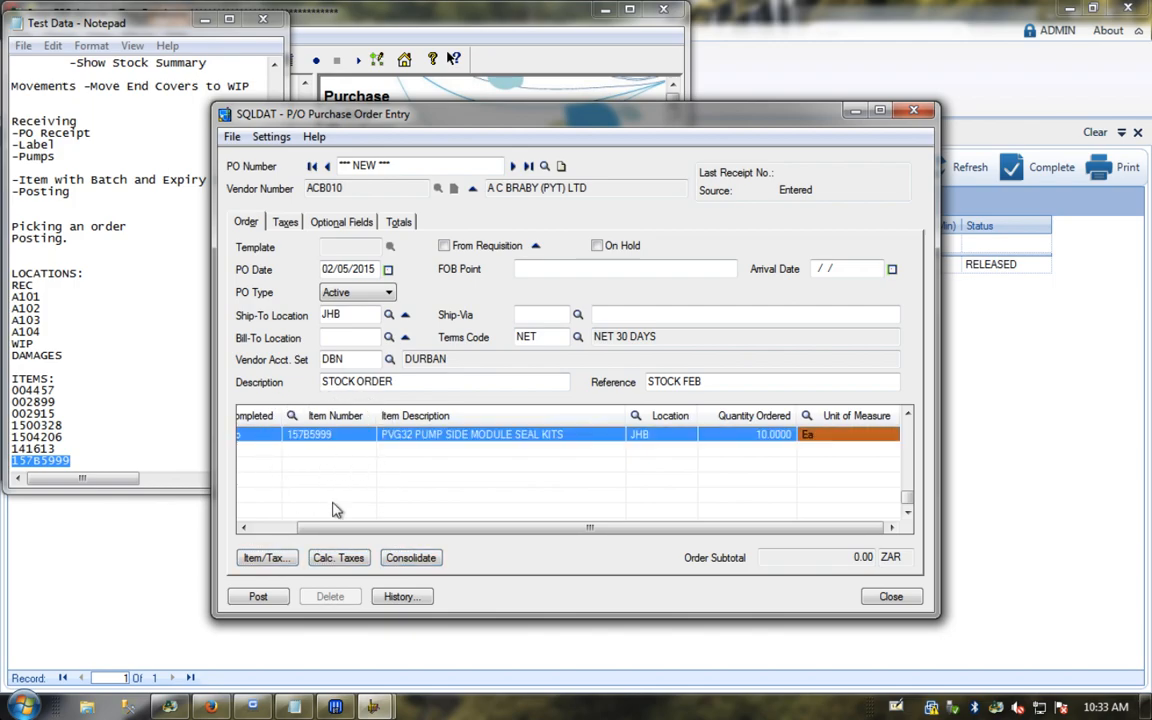
click(262, 557)
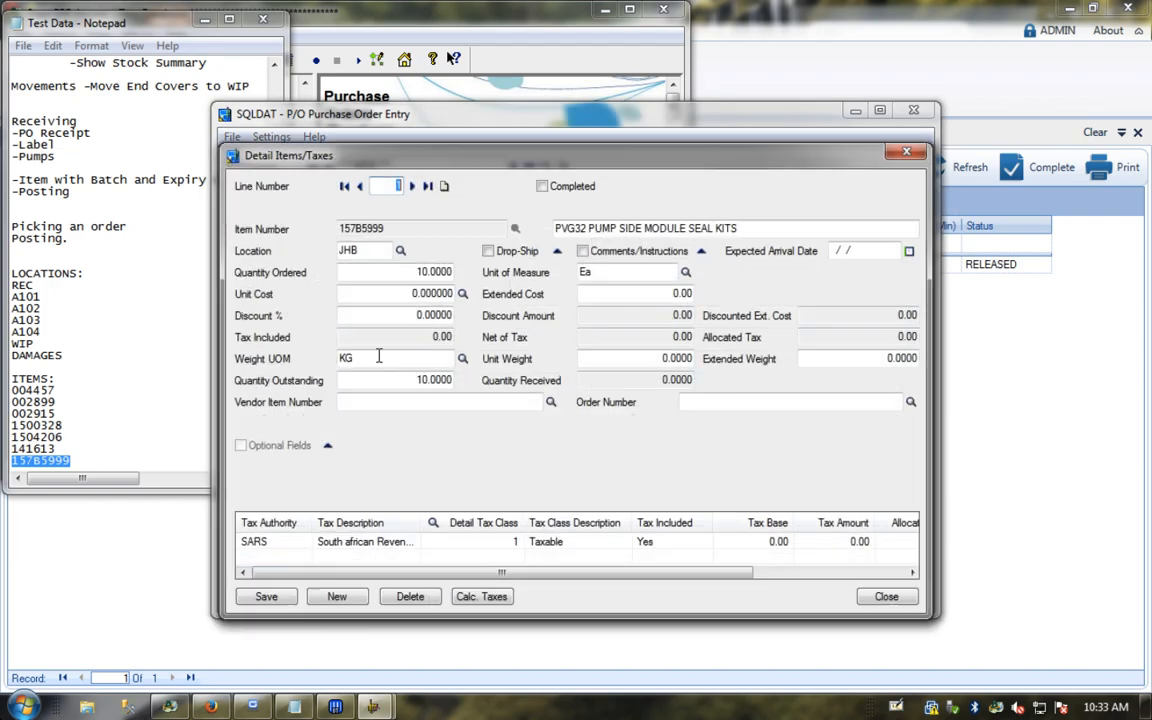
Step: Add a line for 100 seal kits, item 1504206, at unit cost 10
click(444, 186)
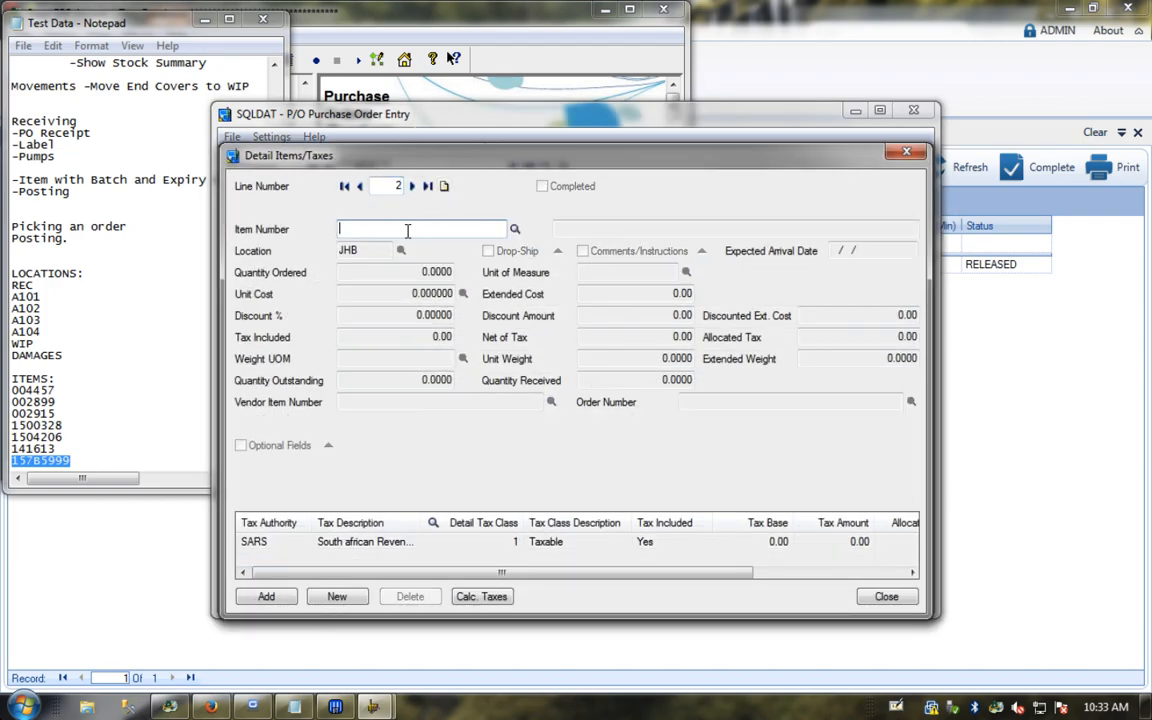
text(1504206)
key(Tab)
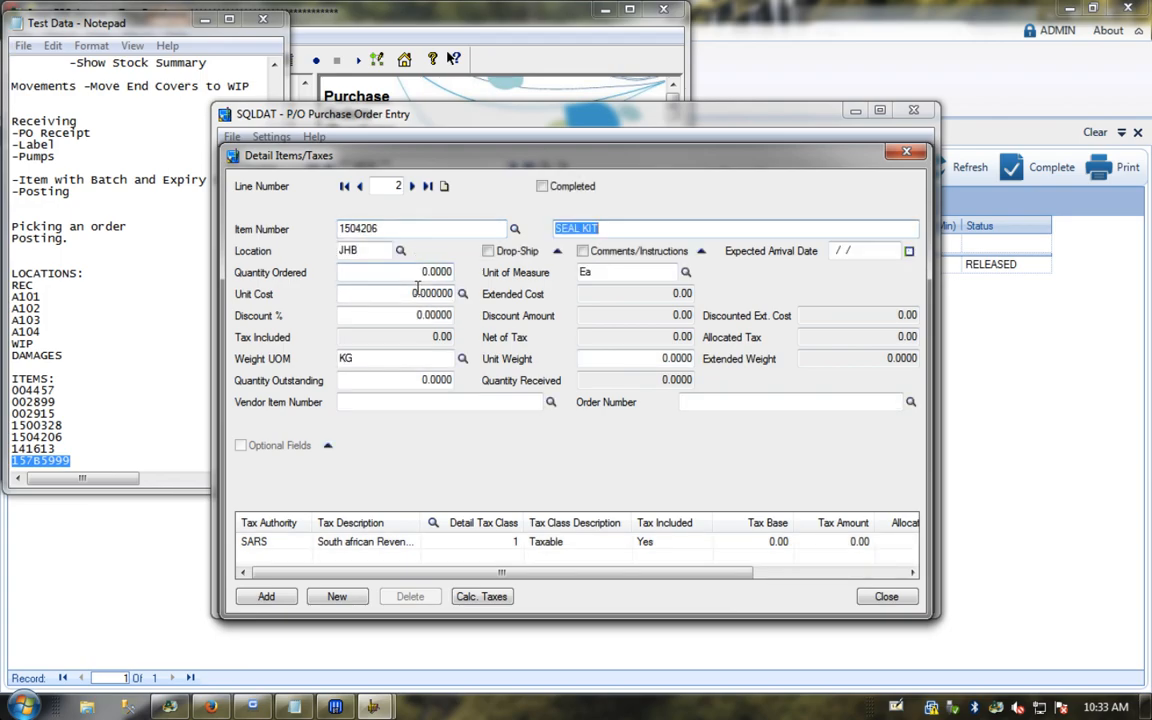
click(410, 273)
text(10)
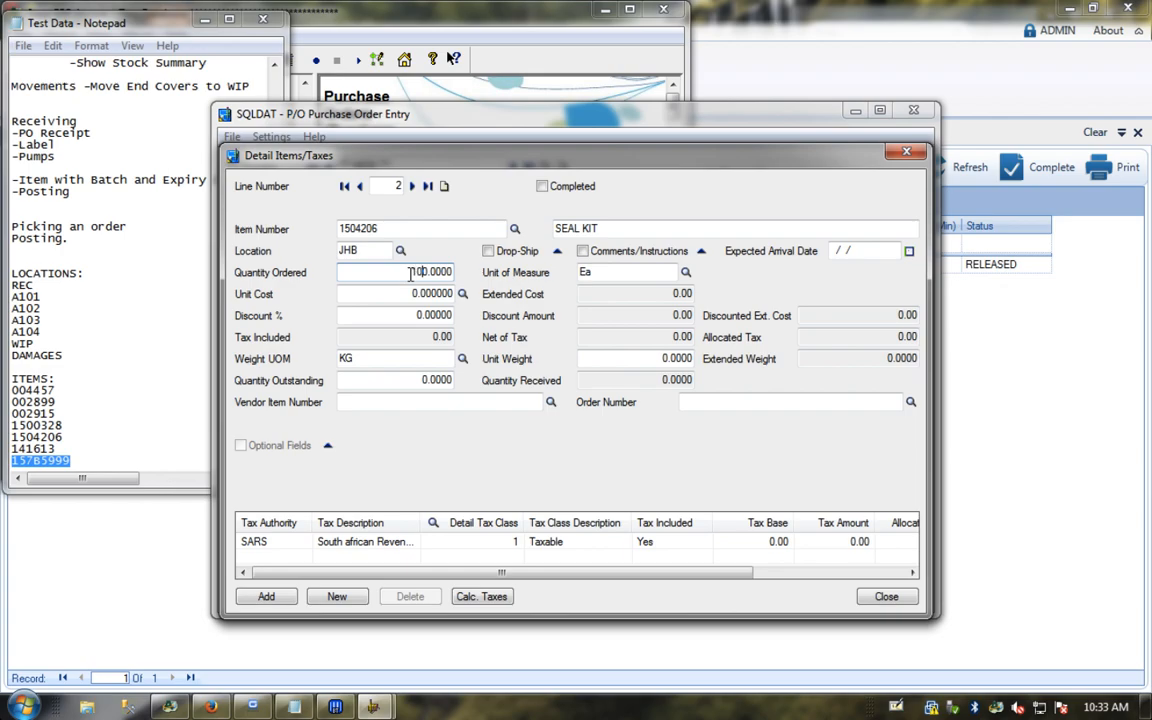
click(407, 293)
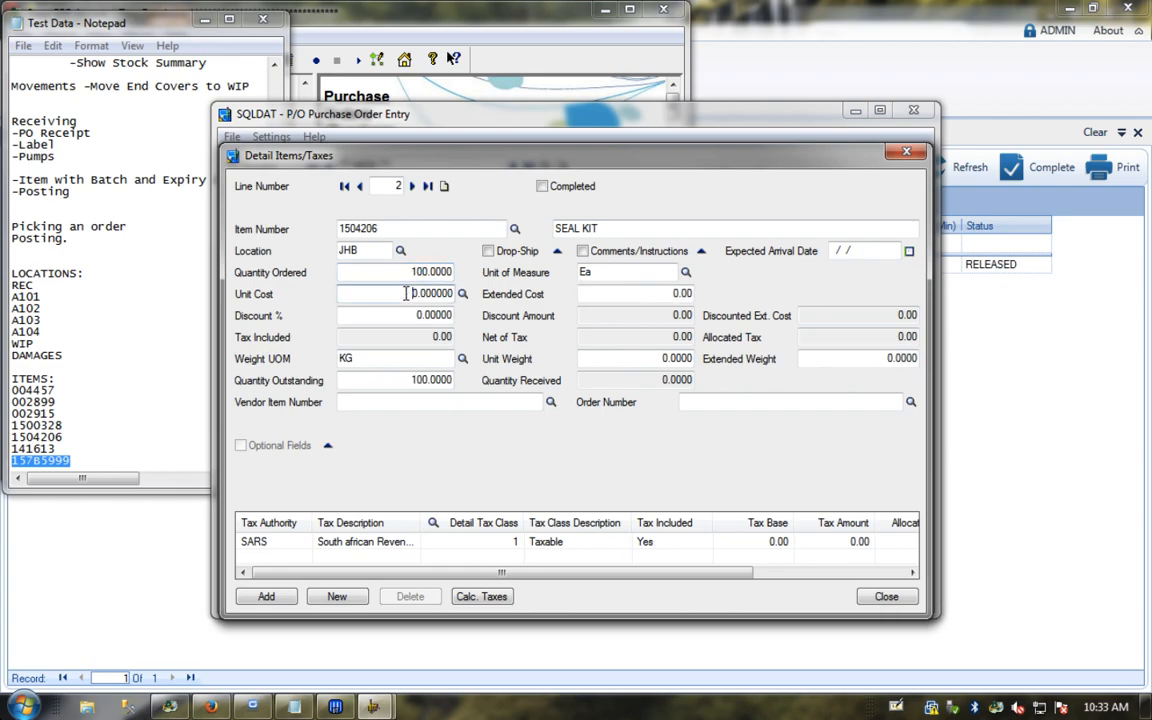
key(Tab)
click(406, 293)
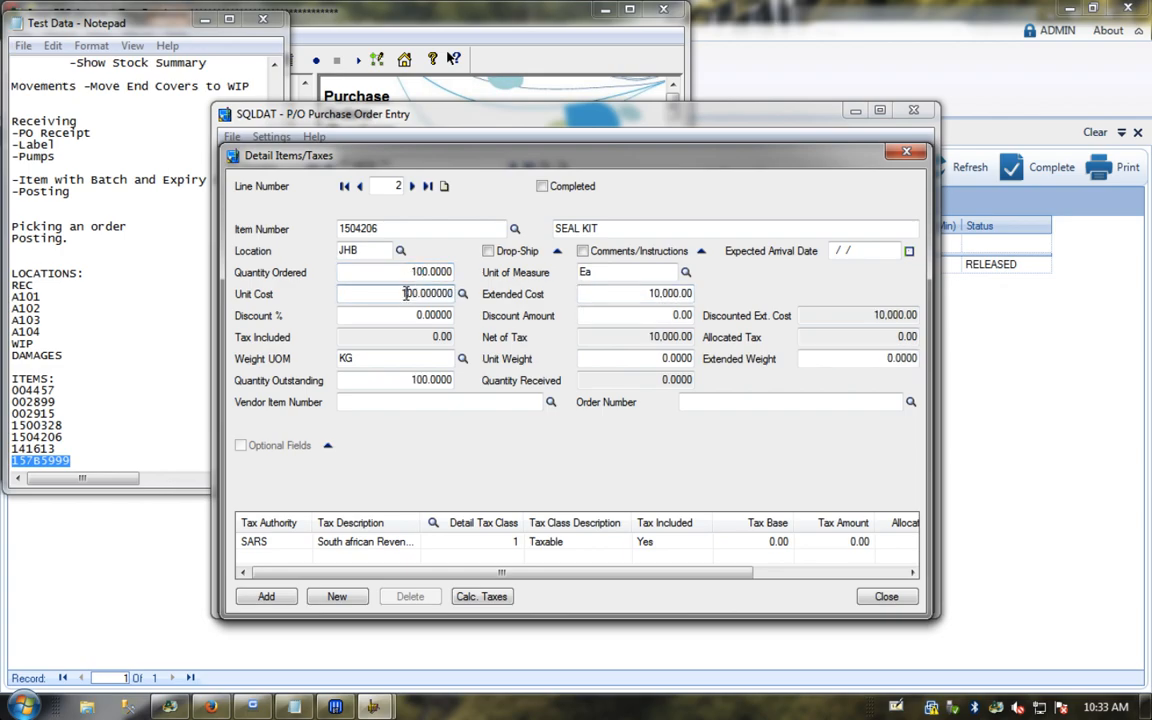
key(Tab)
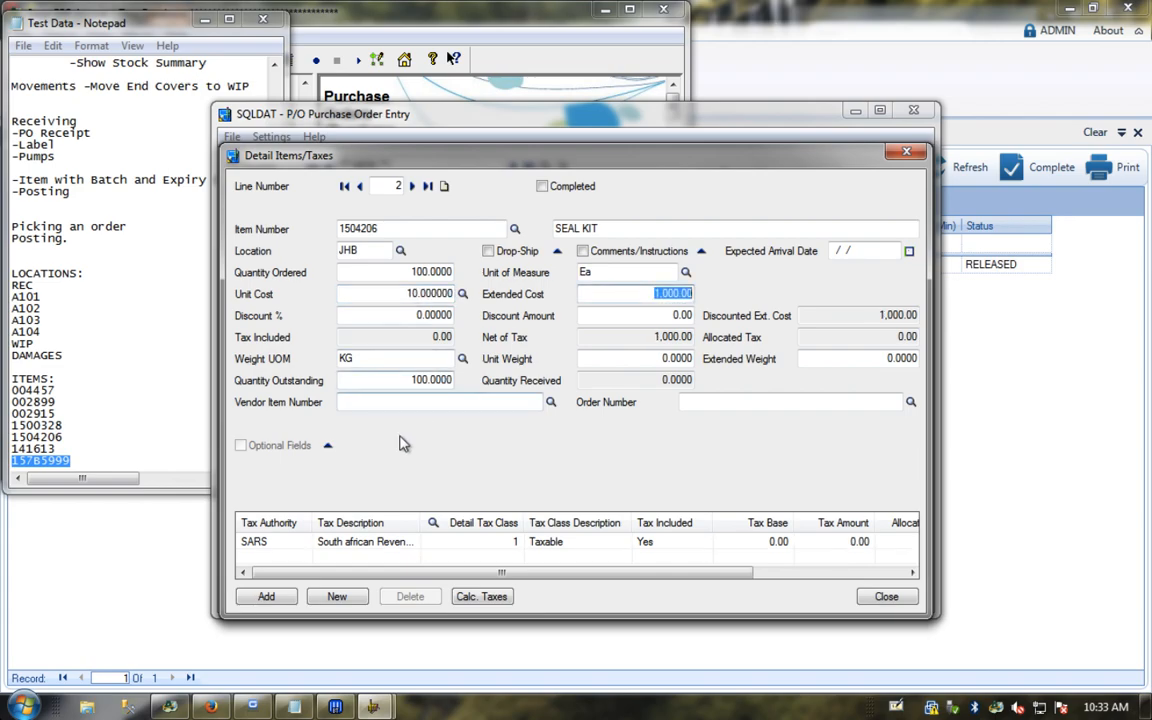
click(285, 598)
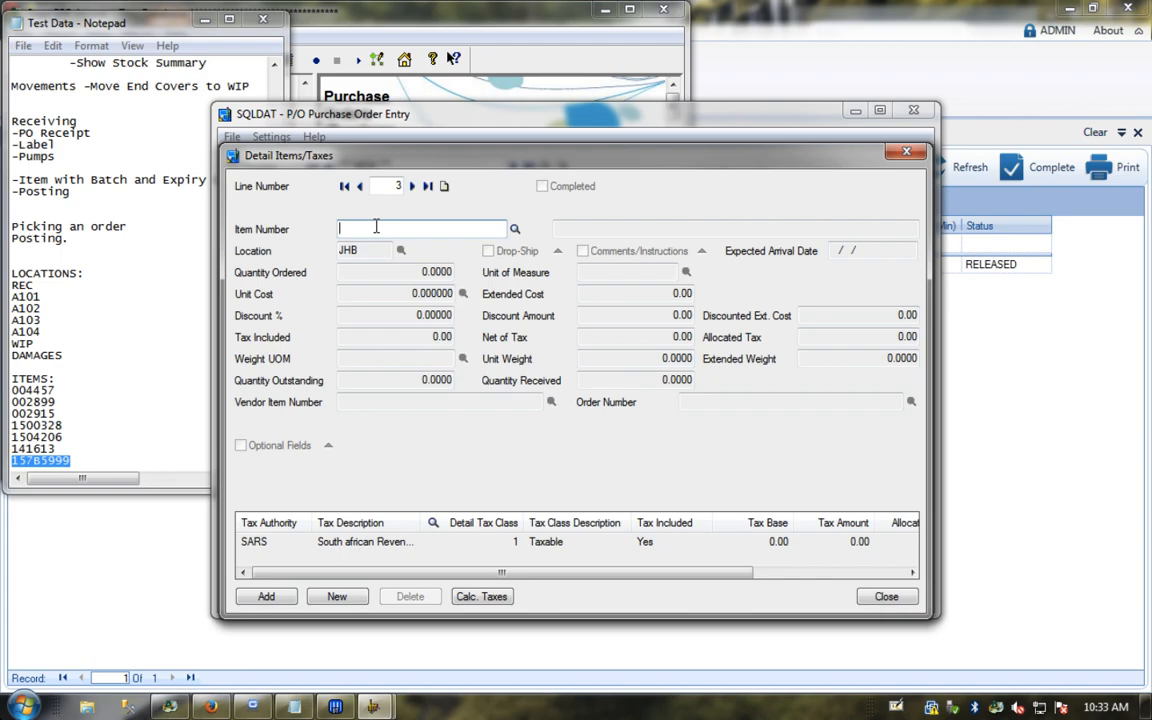
Step: Add a line for 10 end caps, item 002915, at unit cost 50
text(002915)
key(Tab)
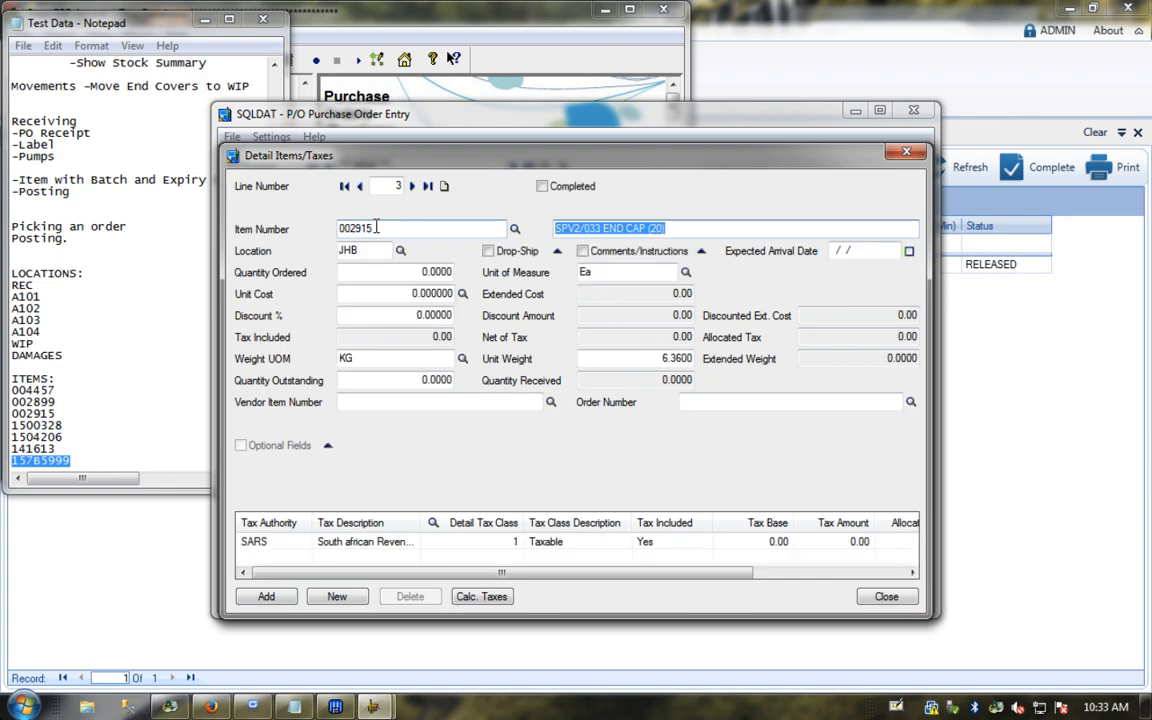
click(414, 272)
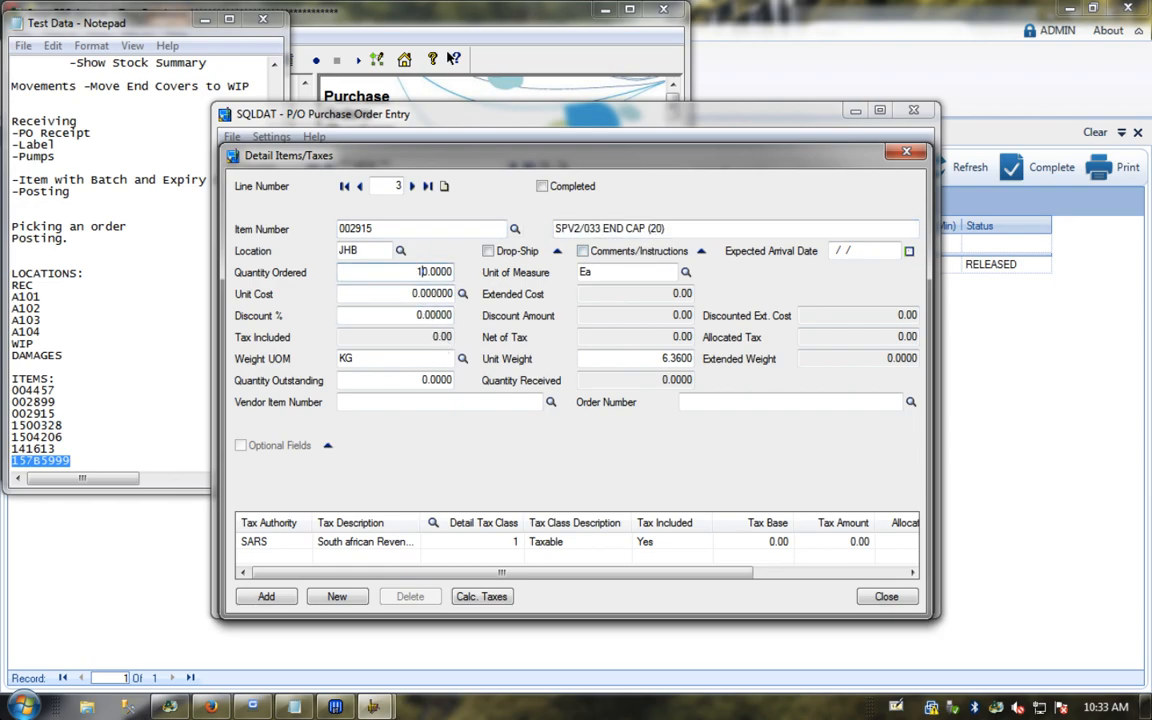
text(10)
click(410, 294)
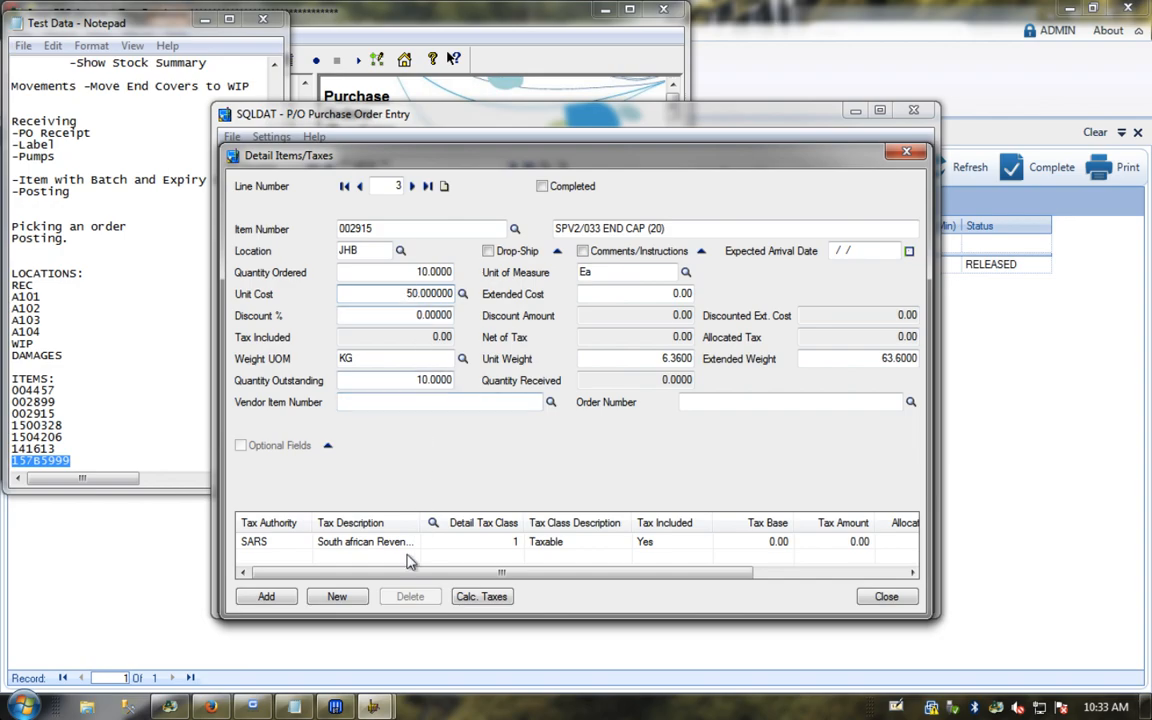
click(266, 596)
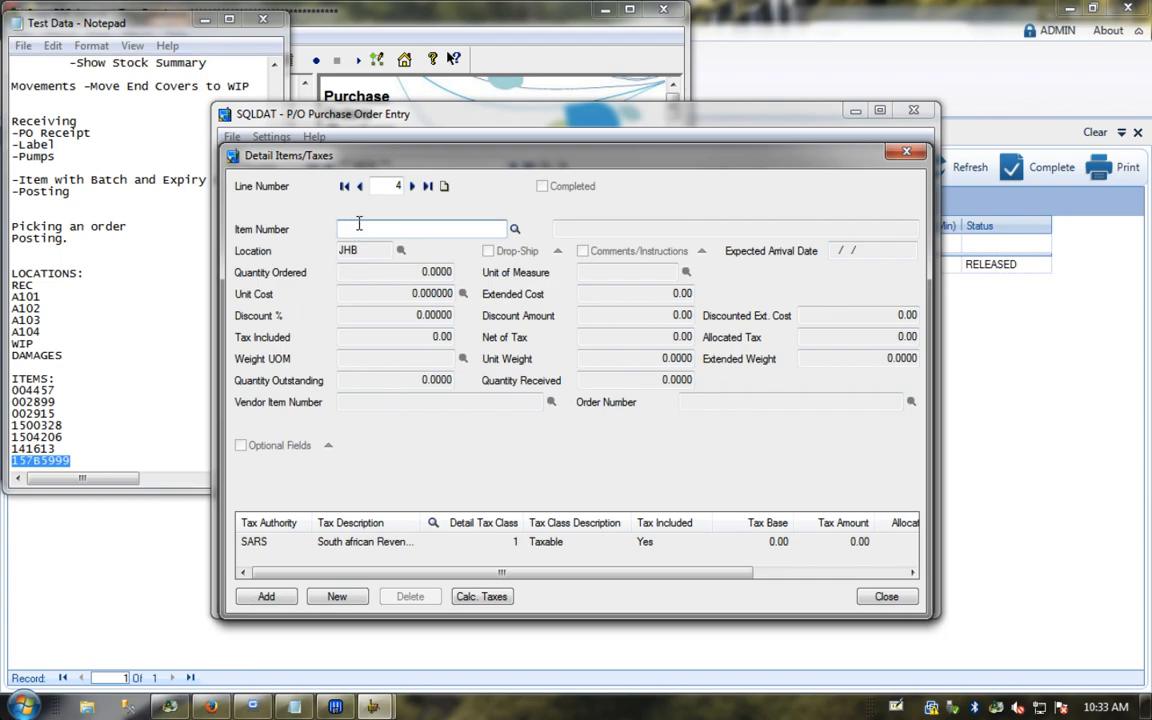
Step: Add a line for 3 charge pump drives, item 141613, at unit cost 1,000
text(15)
text(141)
text(613)
key(Tab)
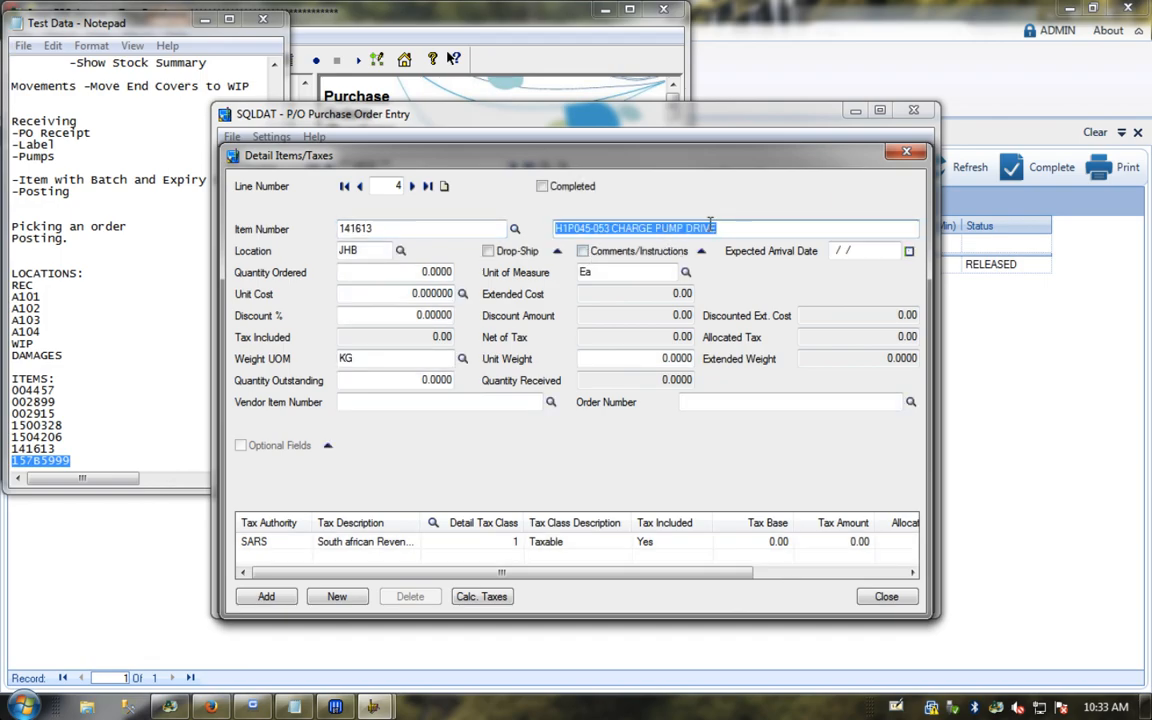
click(412, 275)
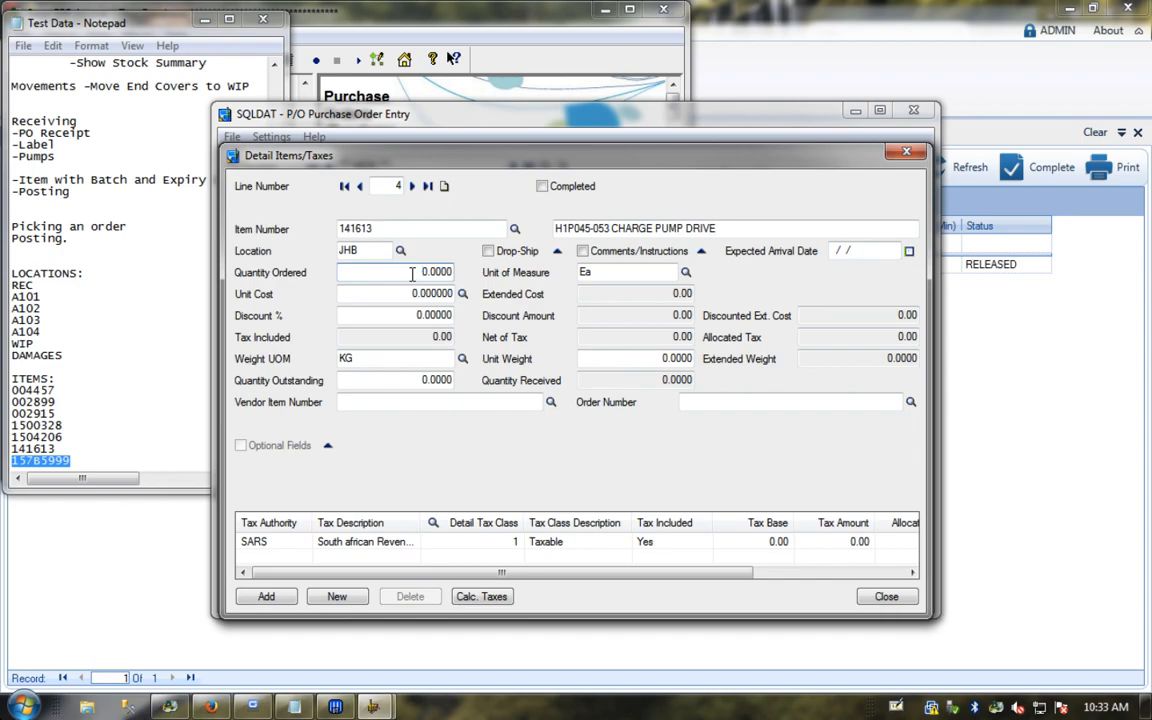
click(412, 292)
text(1)
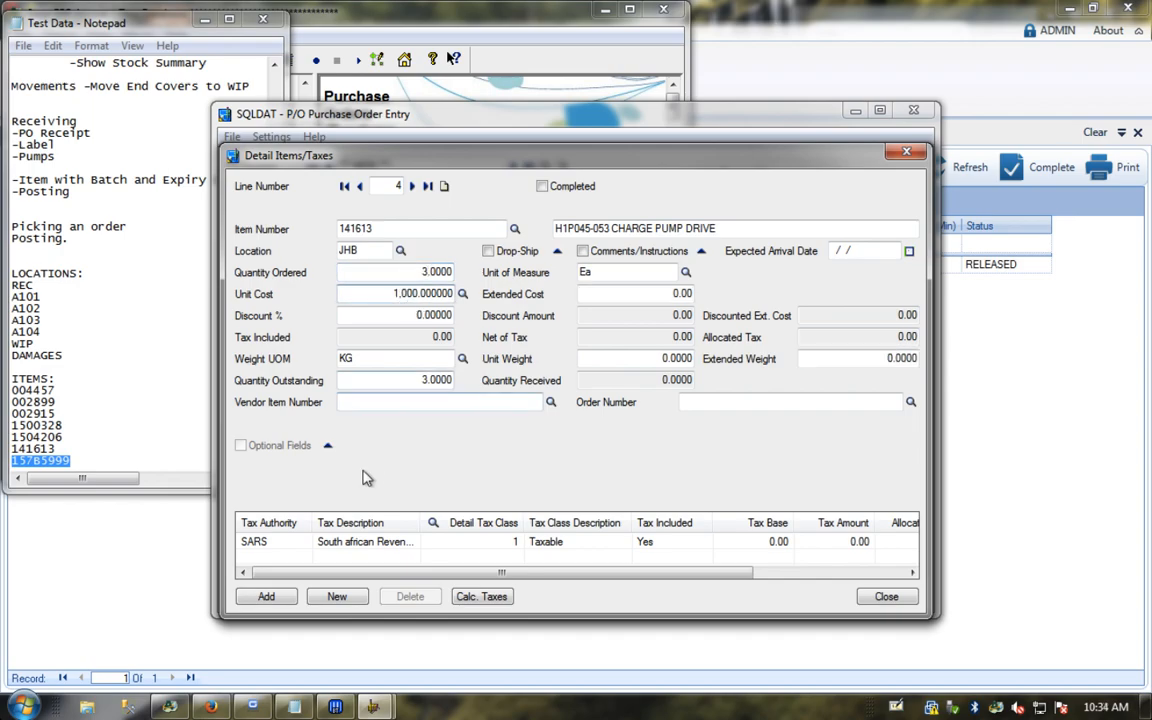
click(272, 596)
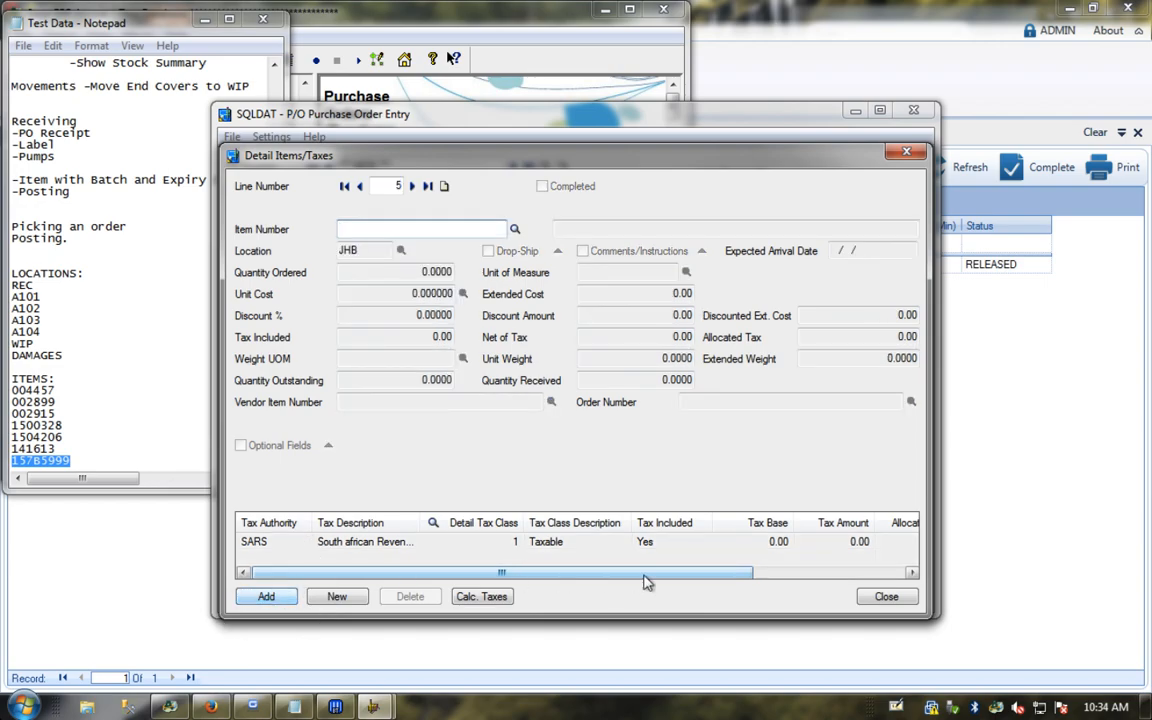
click(886, 596)
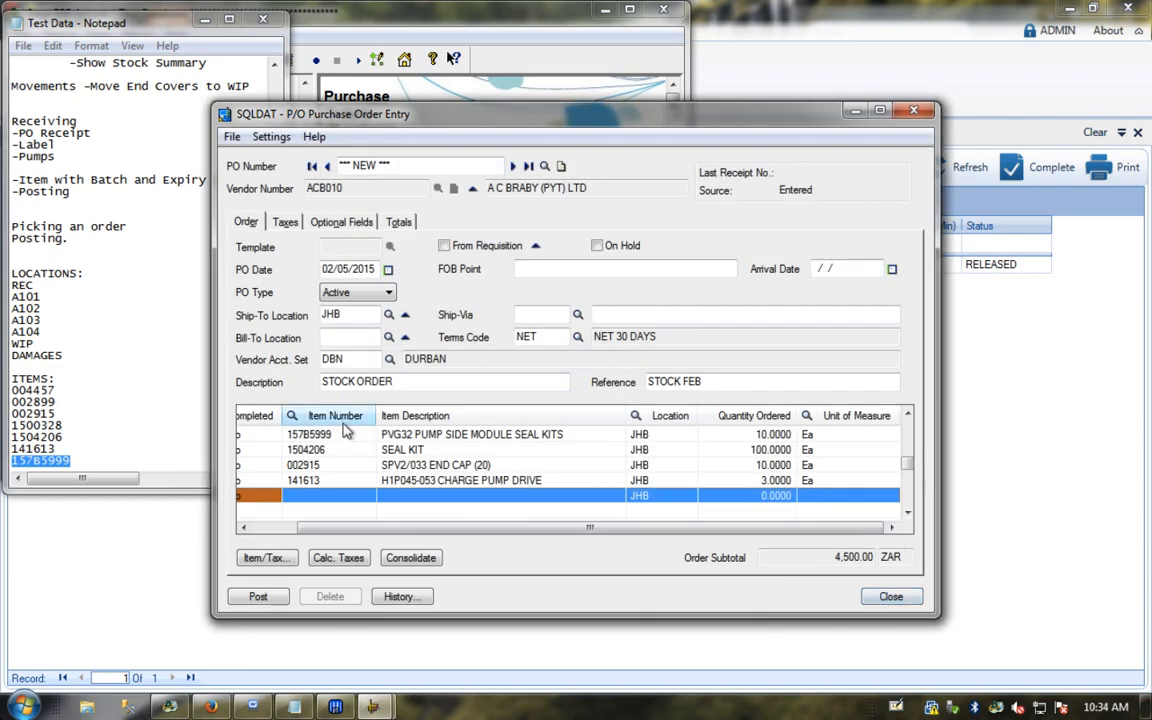
Step: Post the order as PO0100 without printing and close the entry window
click(243, 527)
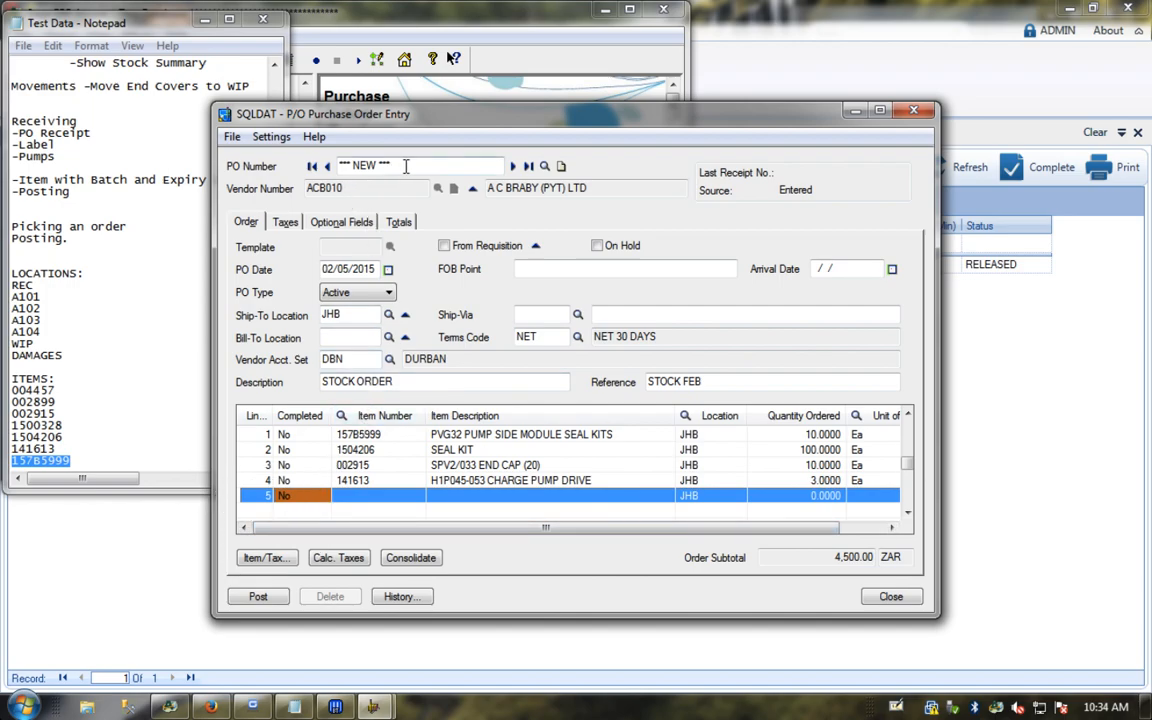
click(276, 597)
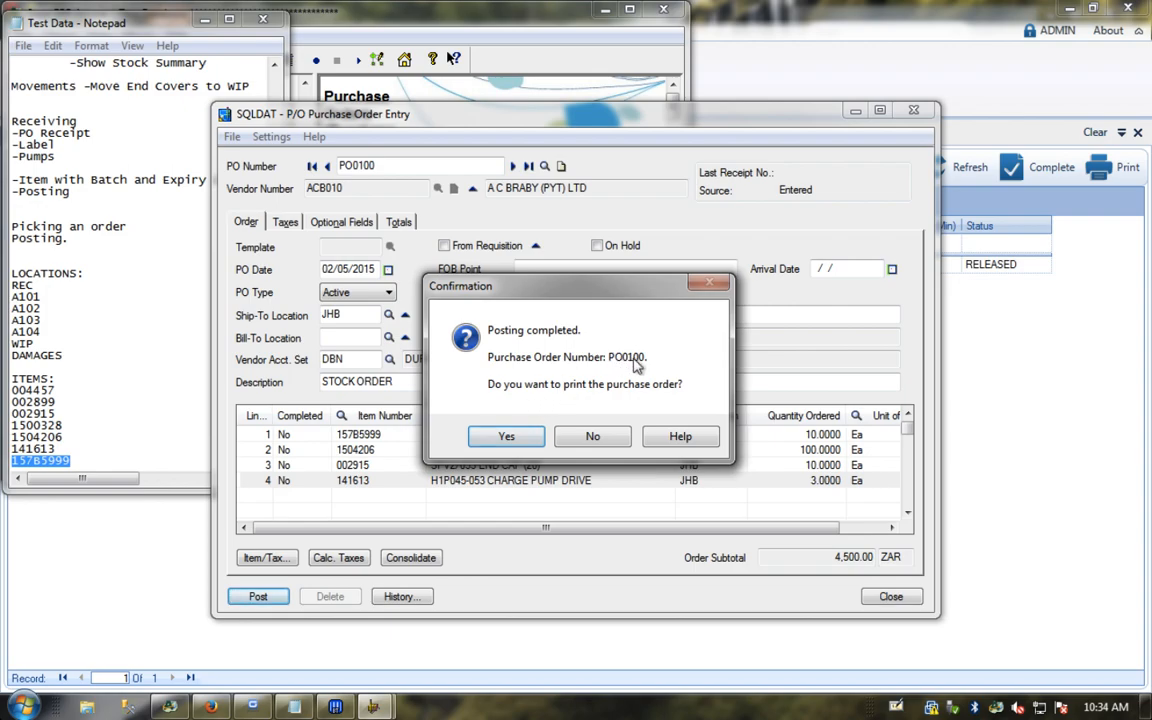
click(590, 440)
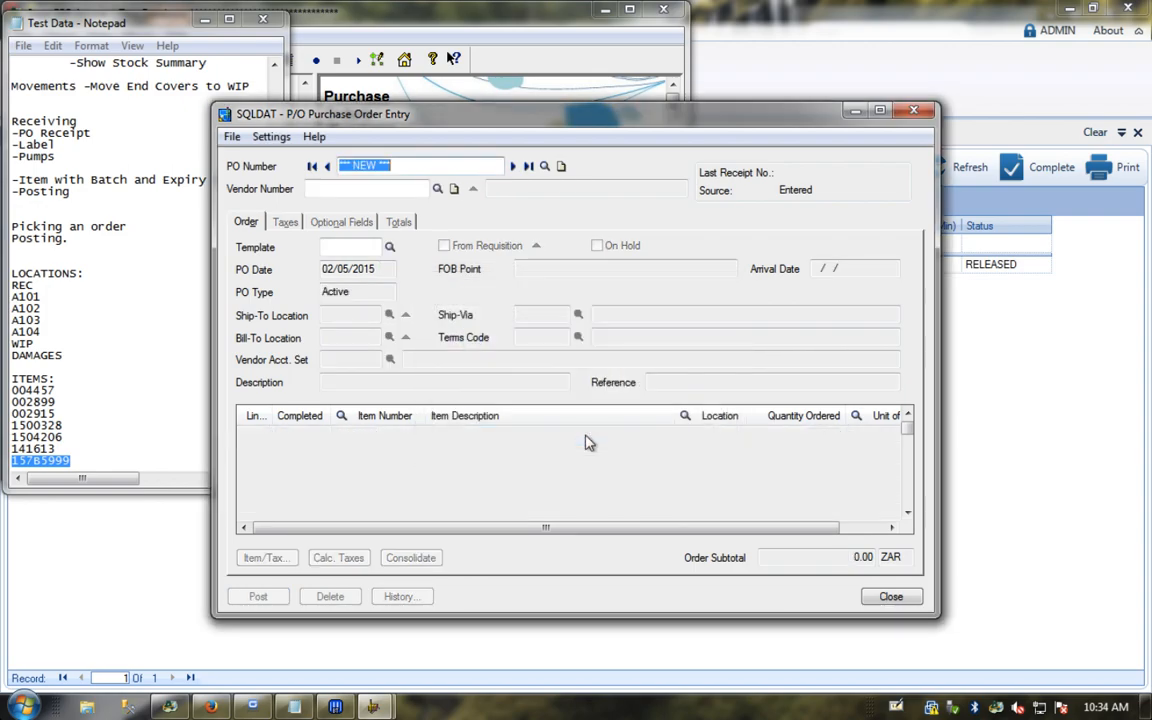
click(870, 598)
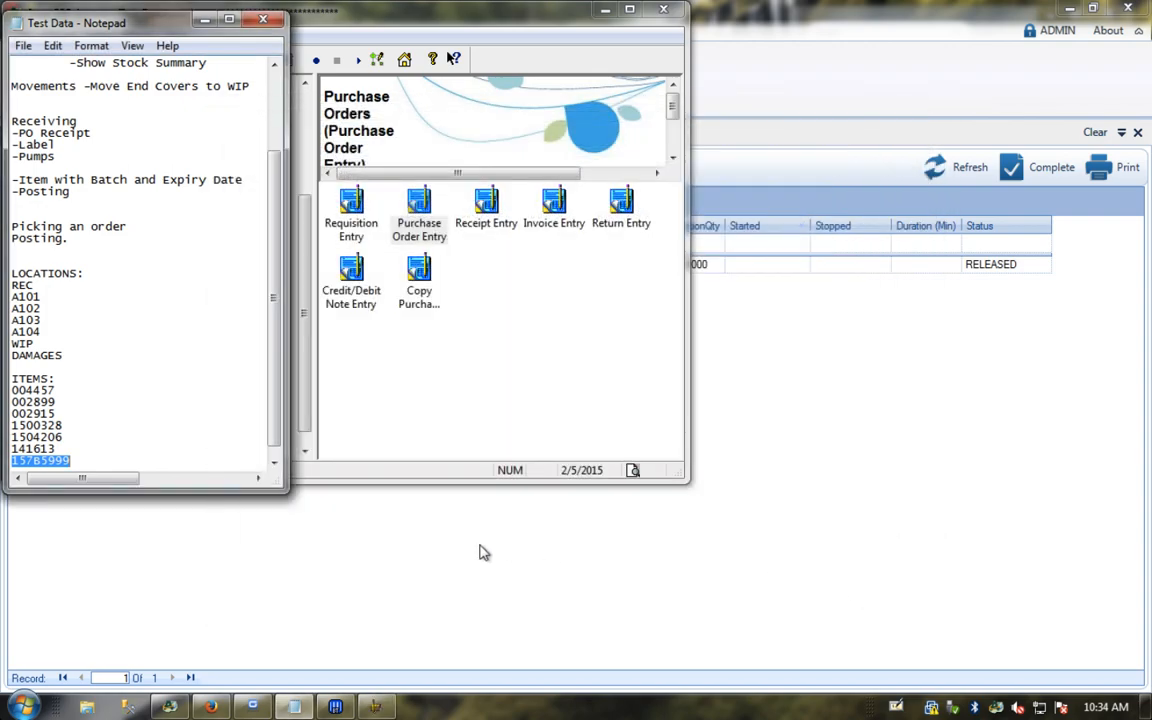
click(355, 611)
Step: Refresh the Receiving Execution list and review PO0100's four item lines from A C BRABY
click(968, 170)
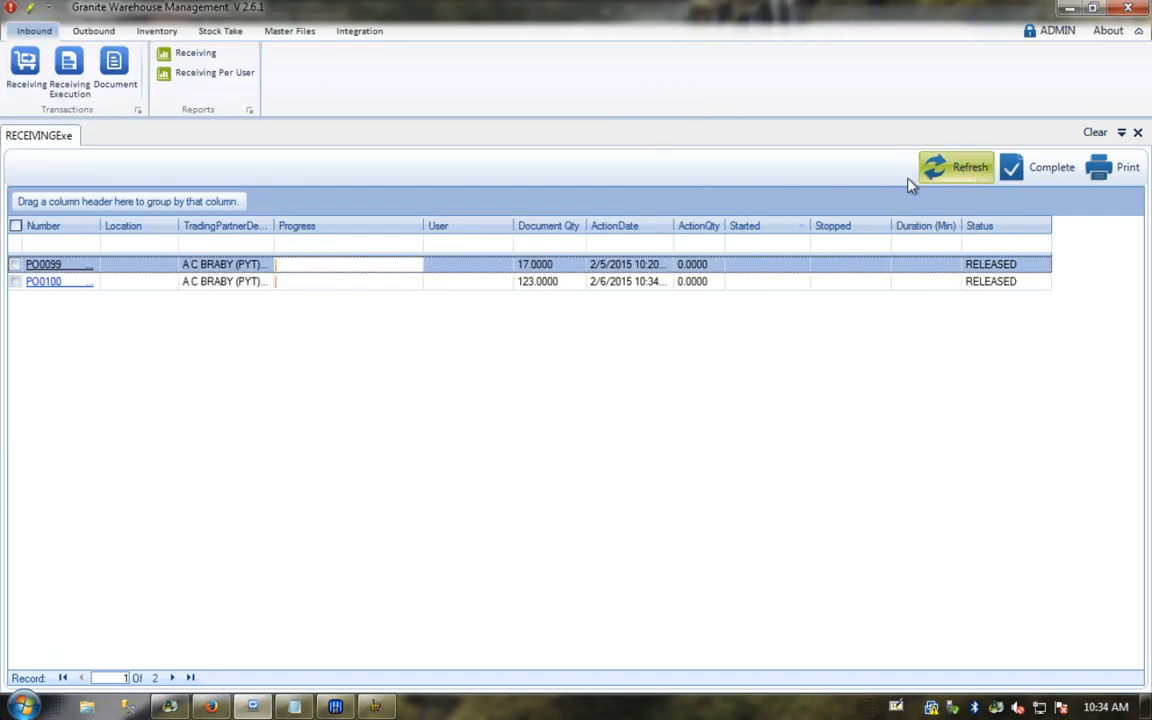
click(40, 284)
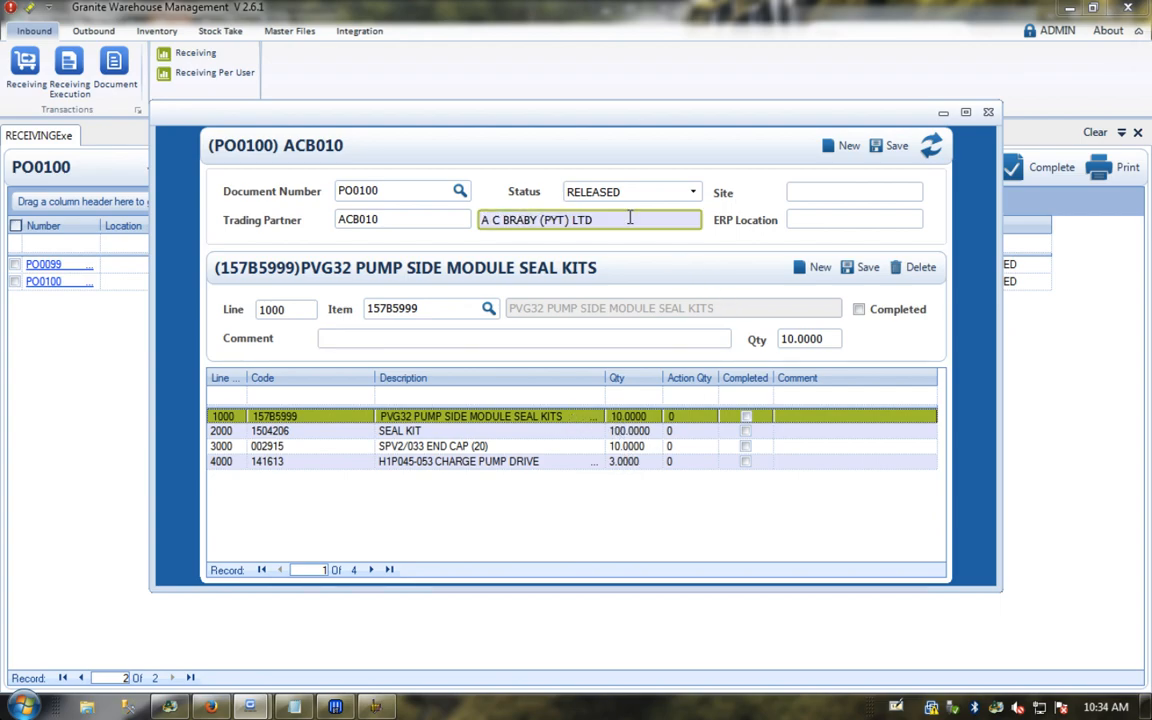
click(988, 112)
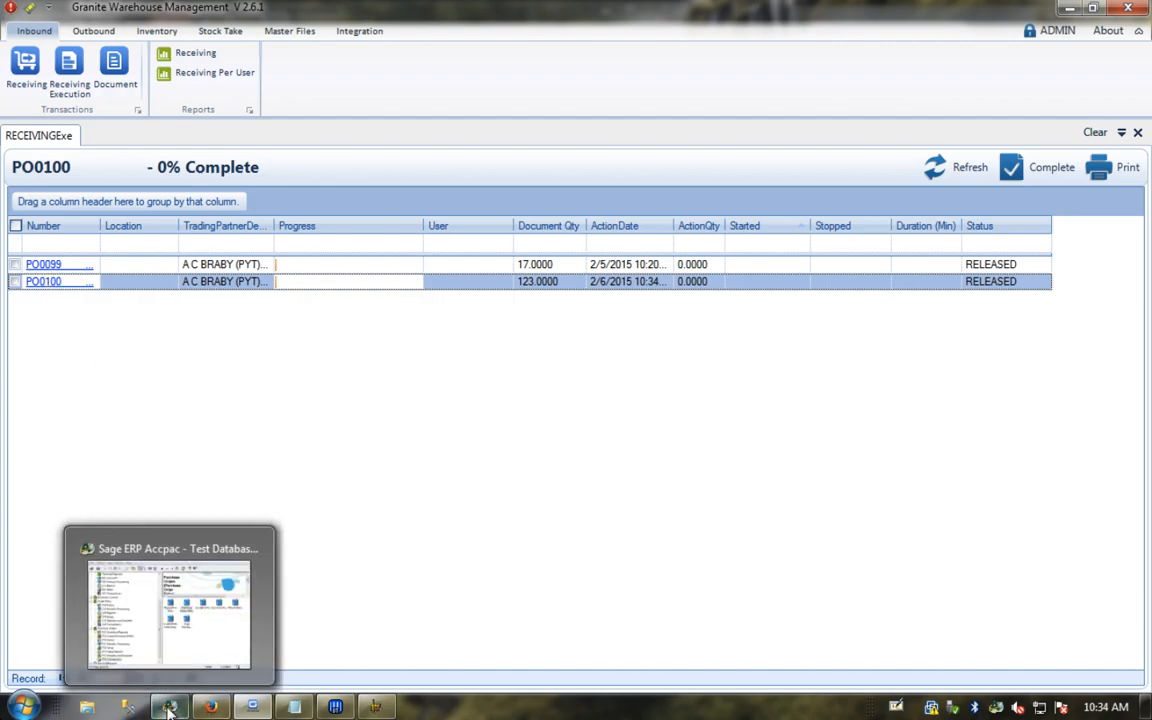
Step: Begin an Inbound Receiving scan for PO0100 at location RECEIVING with delivery note DN00001
click(209, 708)
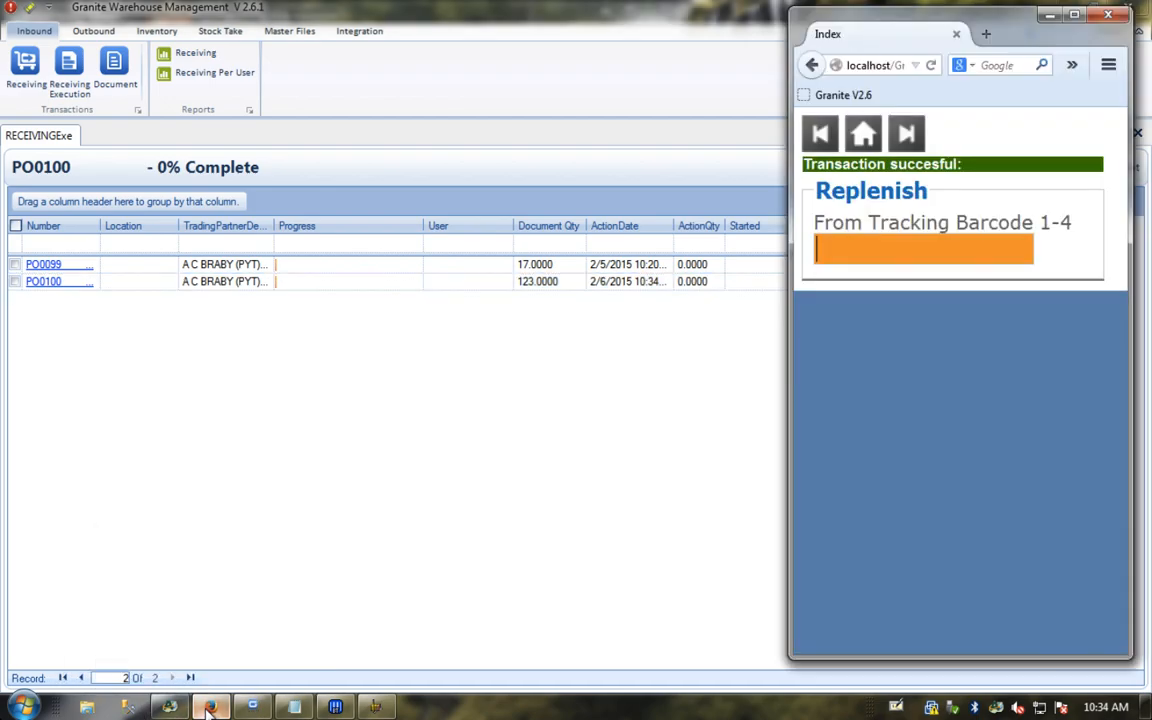
click(863, 136)
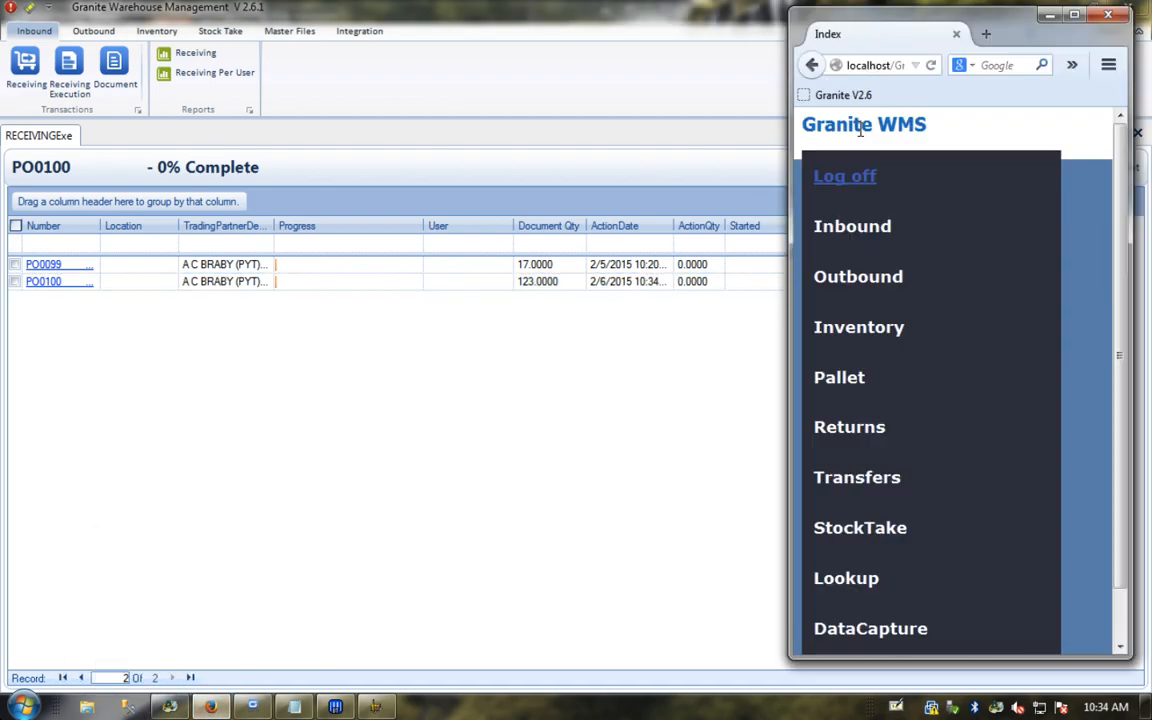
click(853, 228)
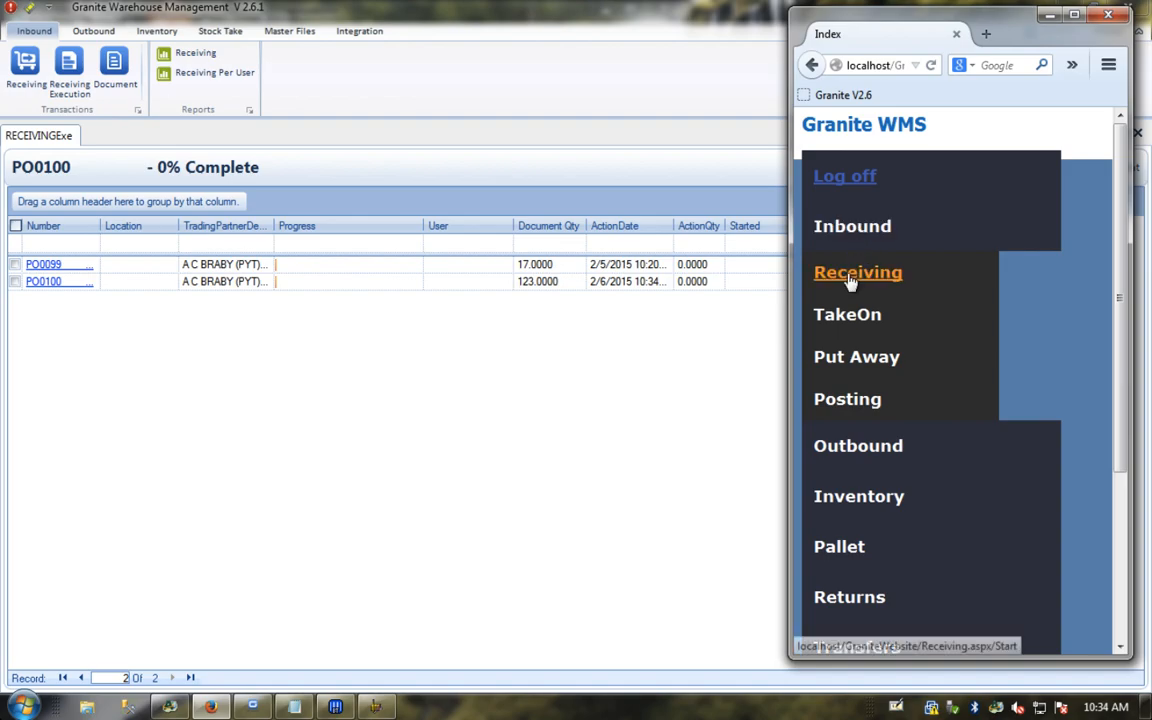
click(851, 280)
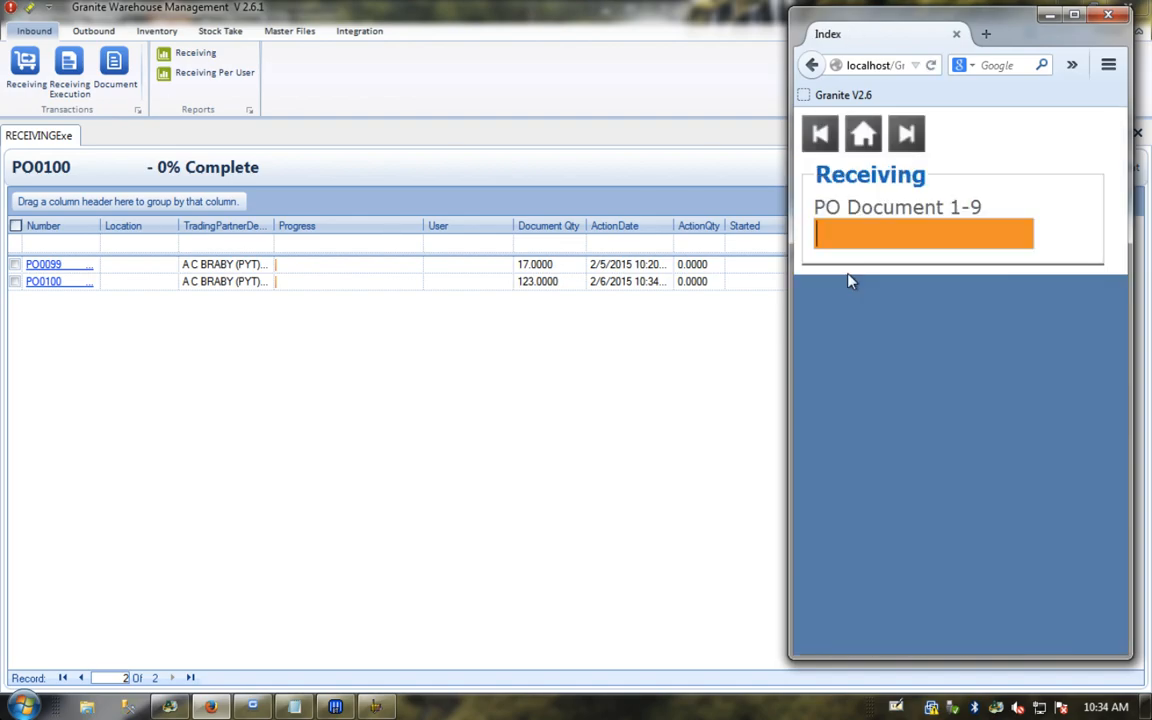
text(PO0100)
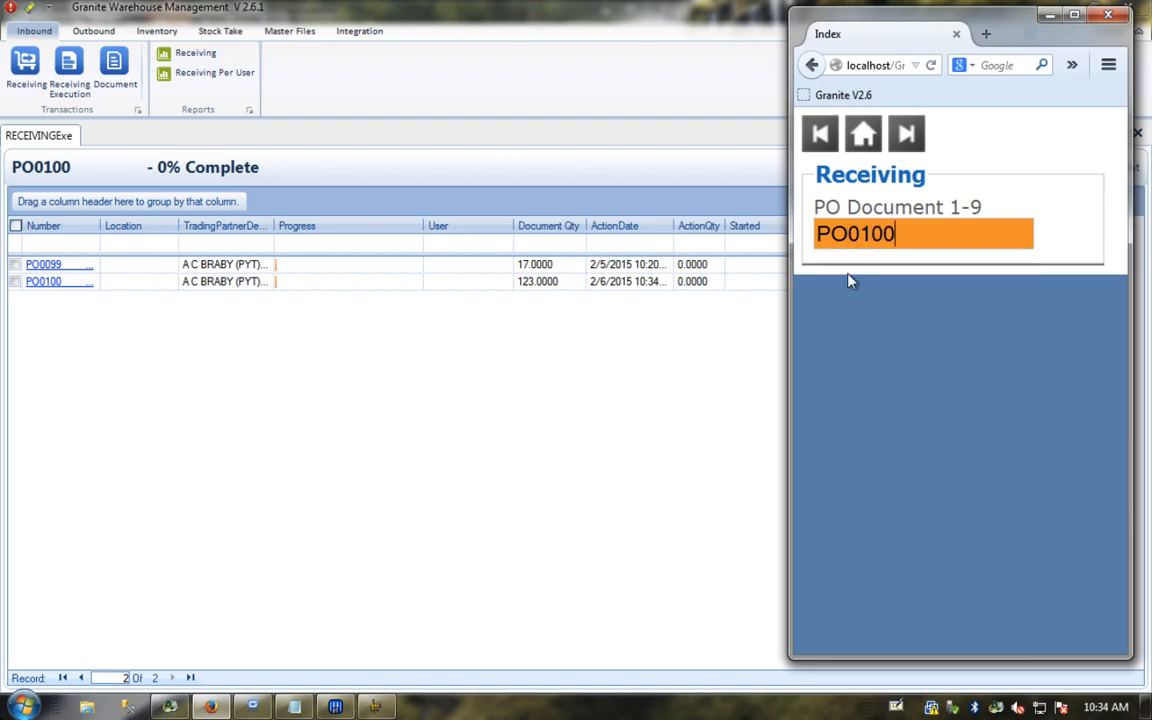
key(Return)
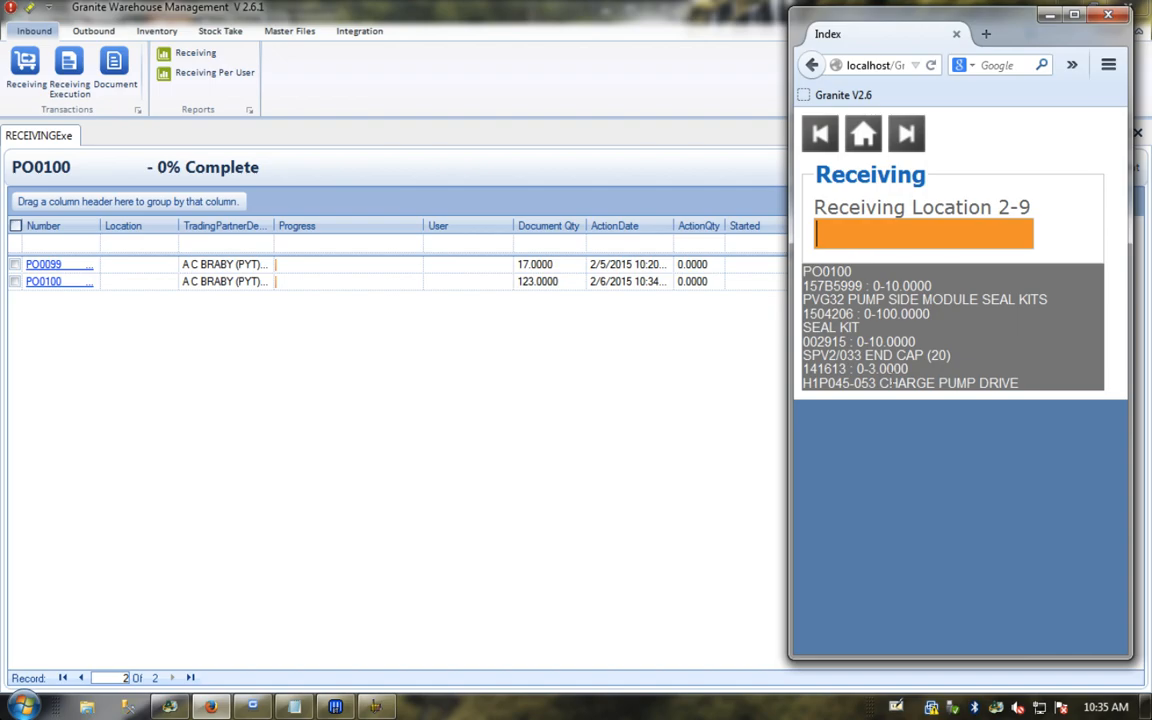
text(REC)
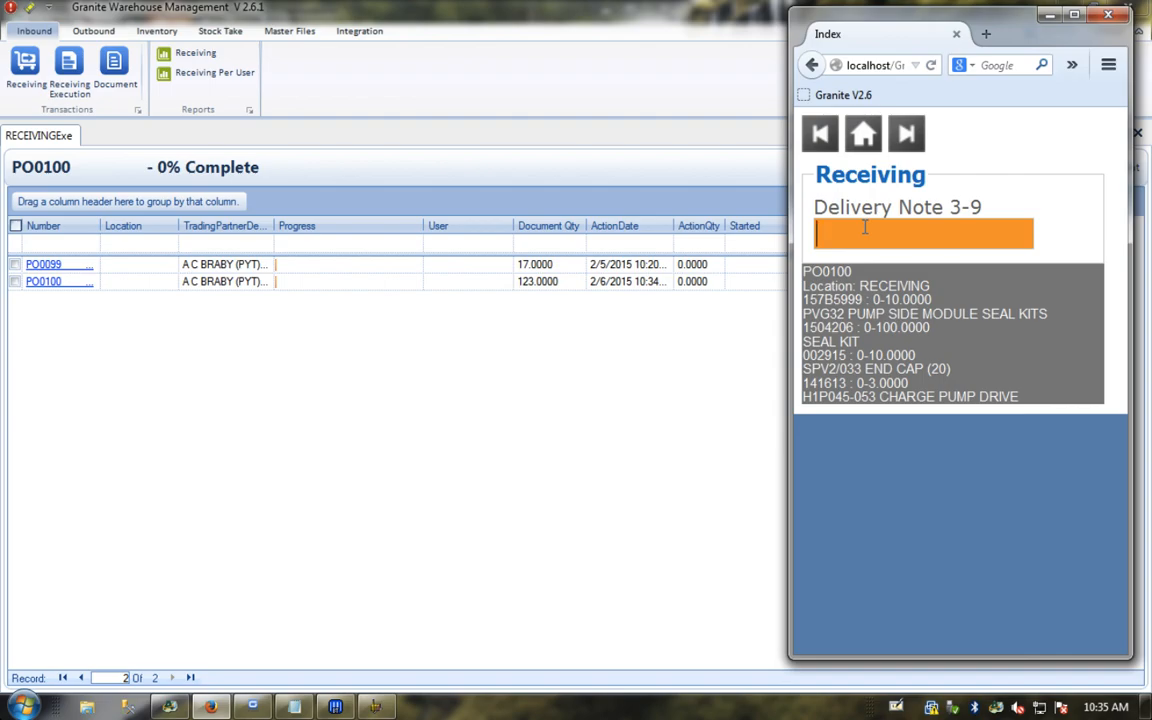
text(DN00001)
key(Return)
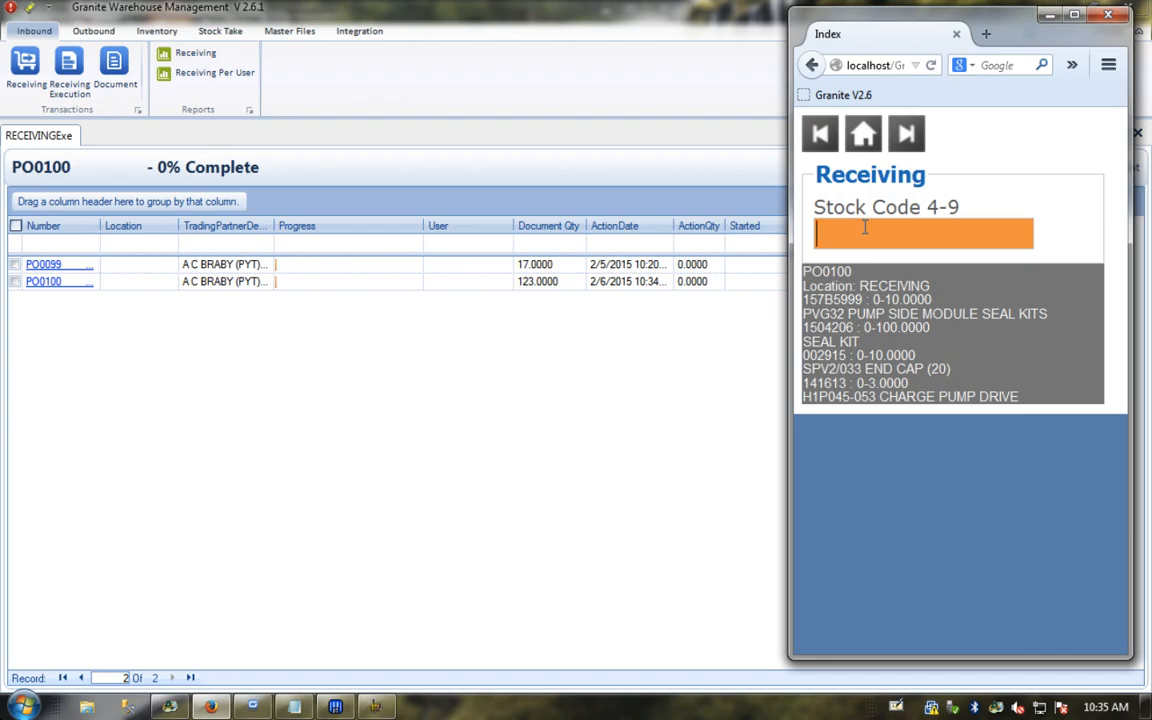
Step: Receive stock code 157B5999 on PO0100 as 1 box of 10, skipping the tracking barcode
text(157B5999)
key(Return)
key(Return)
key(Return)
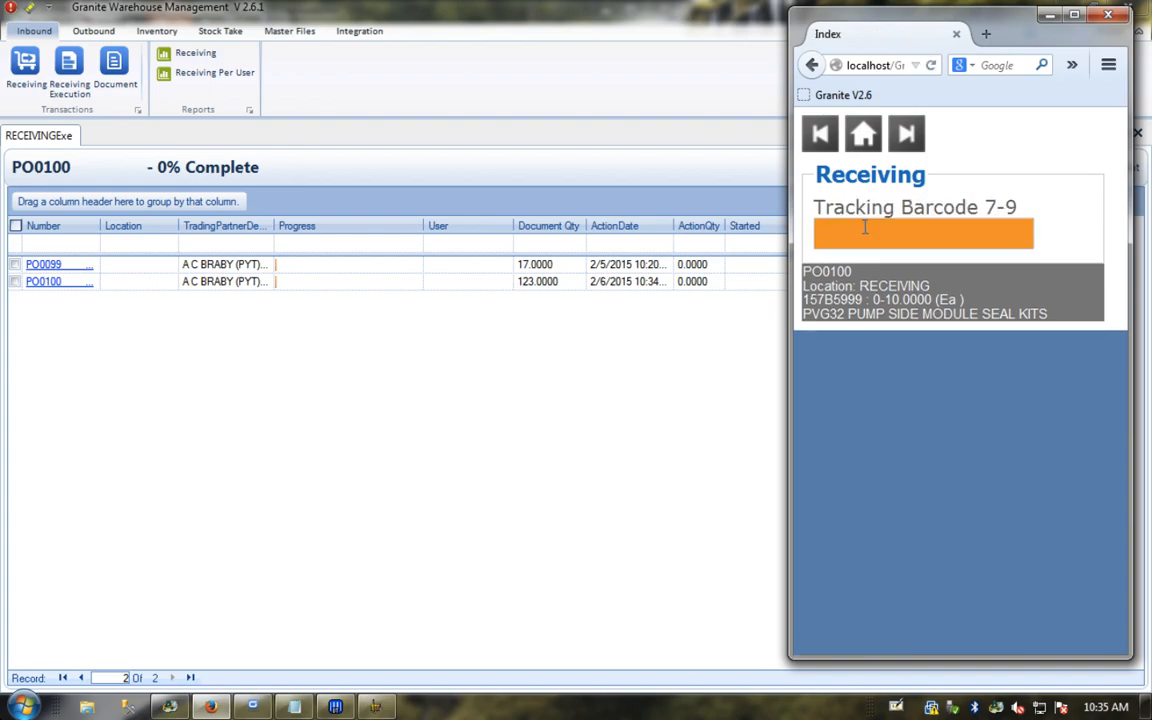
key(Return)
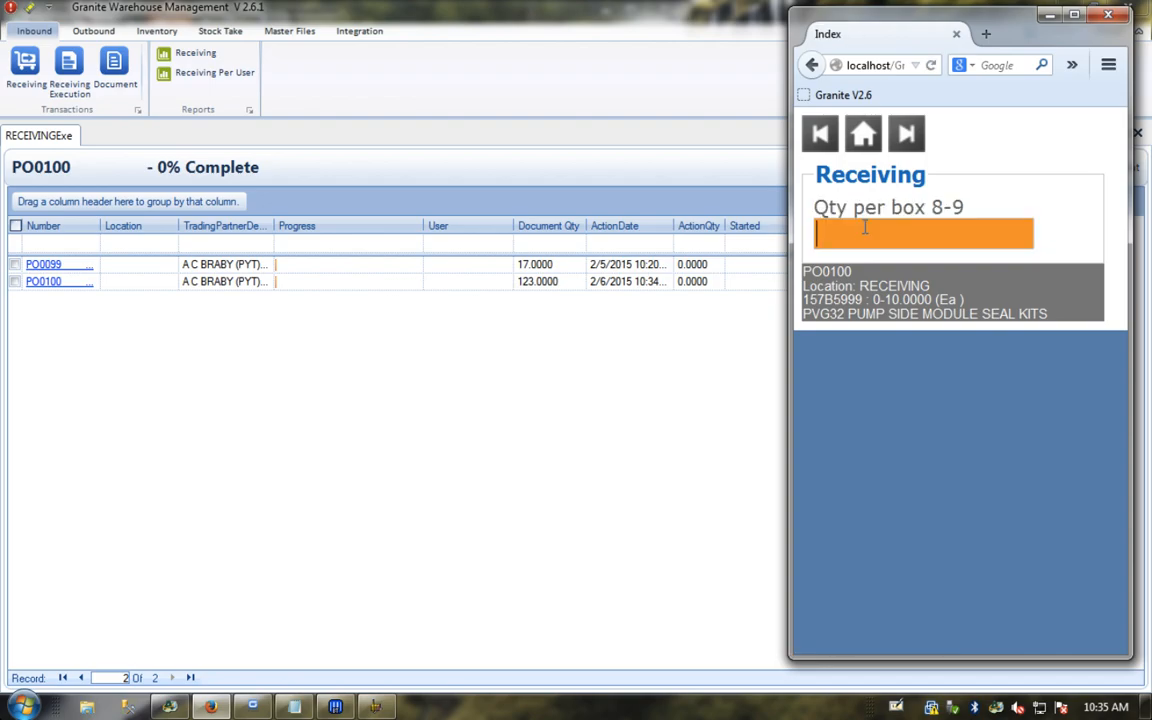
text(10)
key(Return)
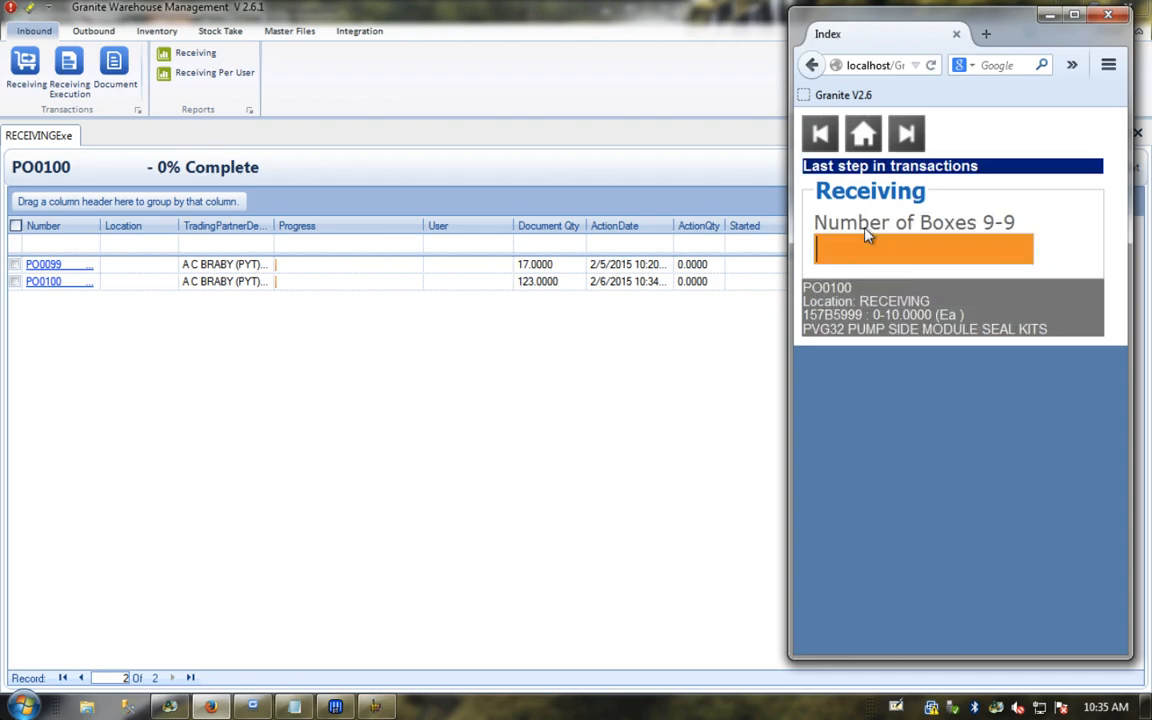
text(1)
key(Return)
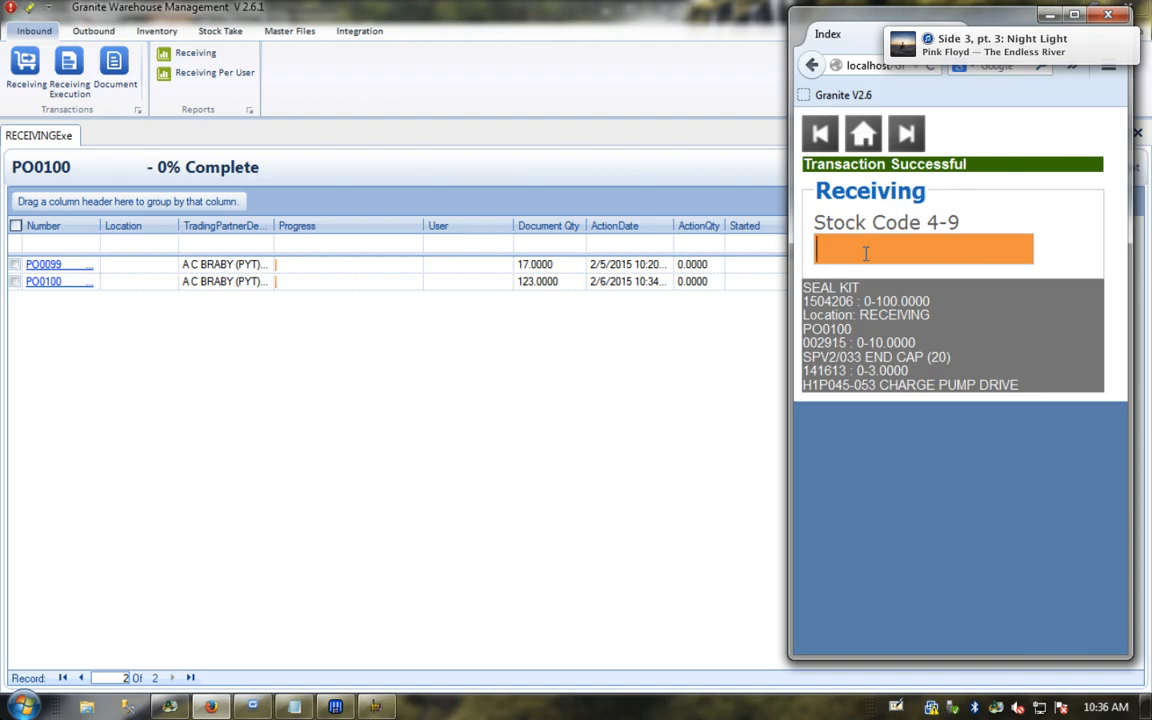
Step: Receive stock code 1504206 with expiry 20160101 and no batch or tracking, as 2 boxes of 50
text(1504206)
key(Return)
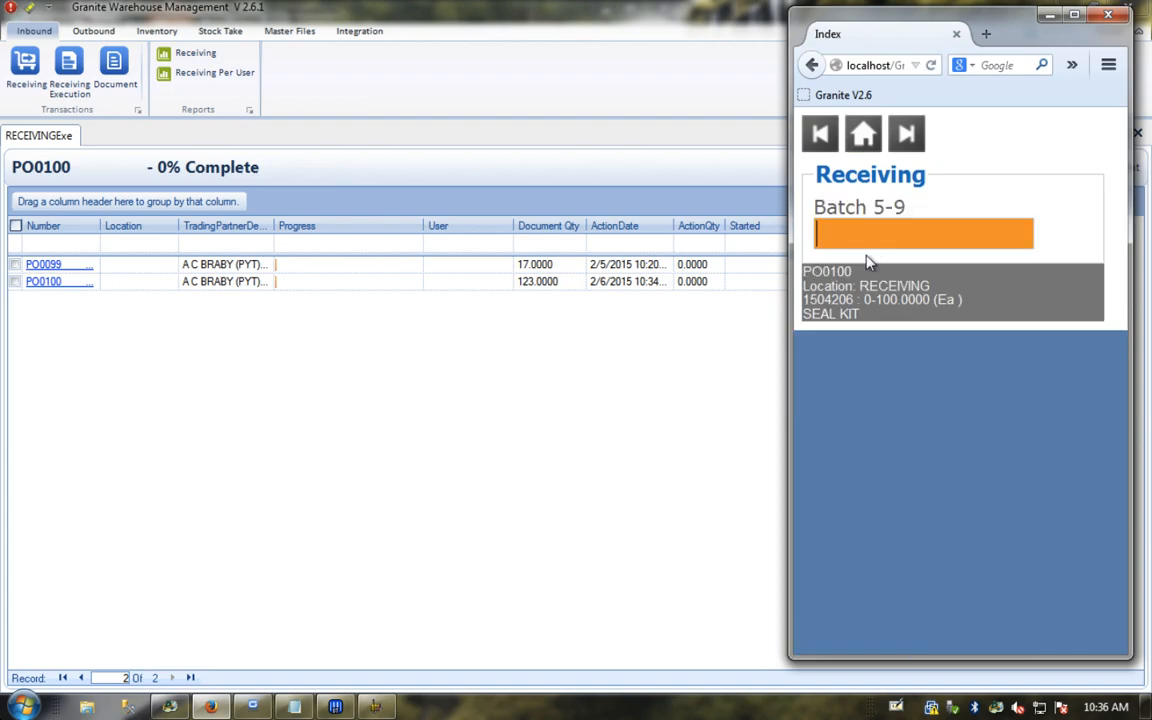
key(Return)
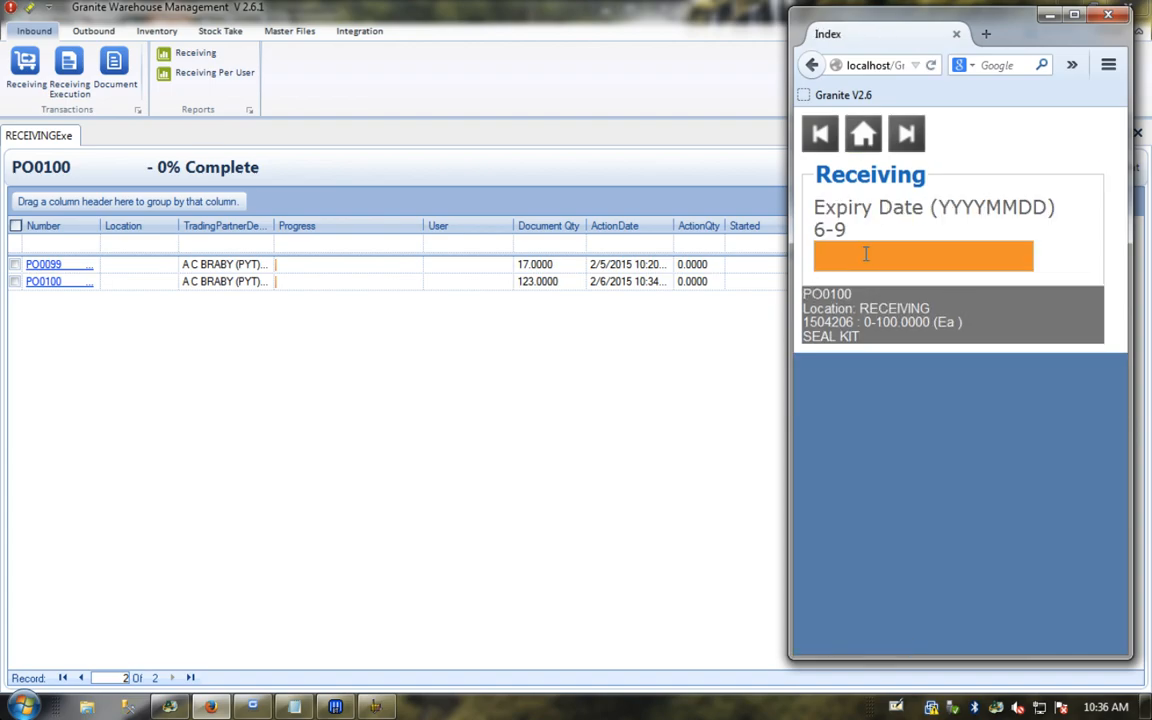
text(210)
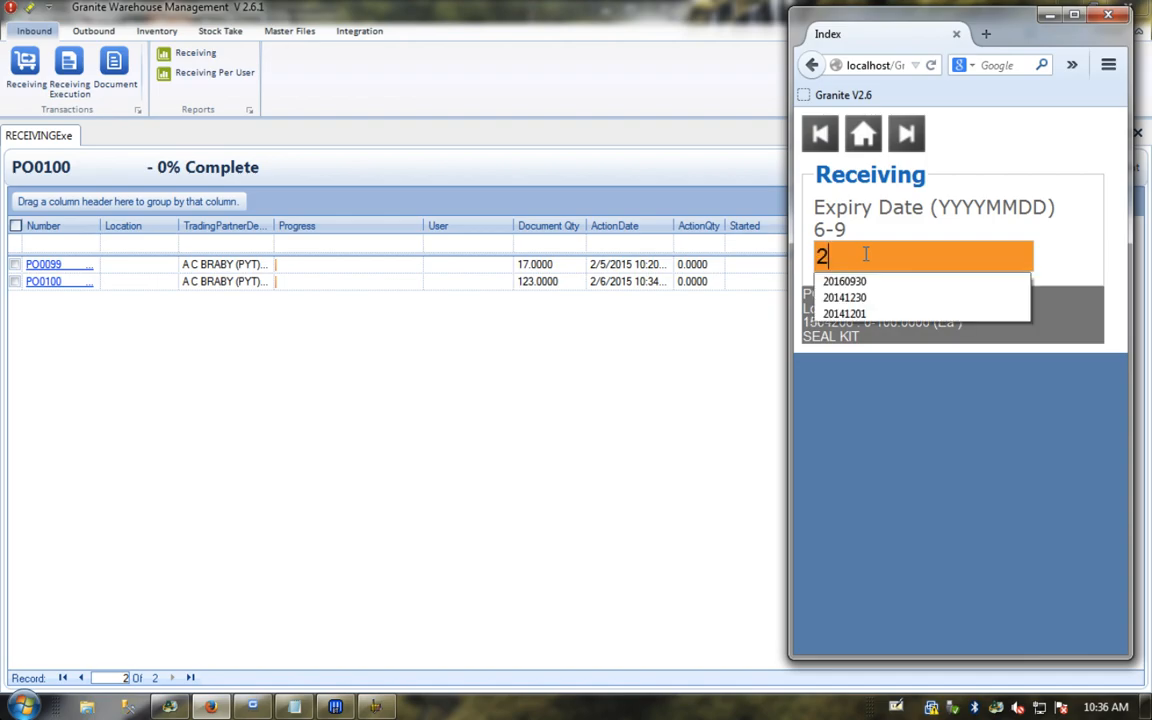
key(BackSpace)
key(BackSpace)
text(016)
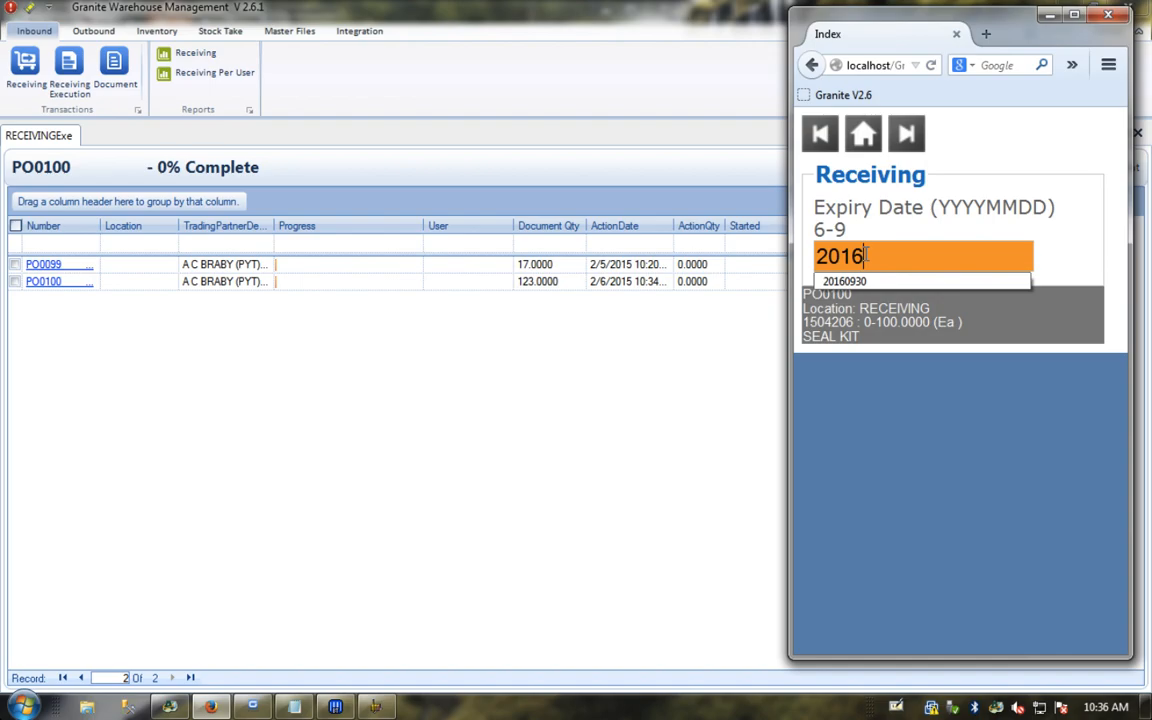
text(0101)
key(Return)
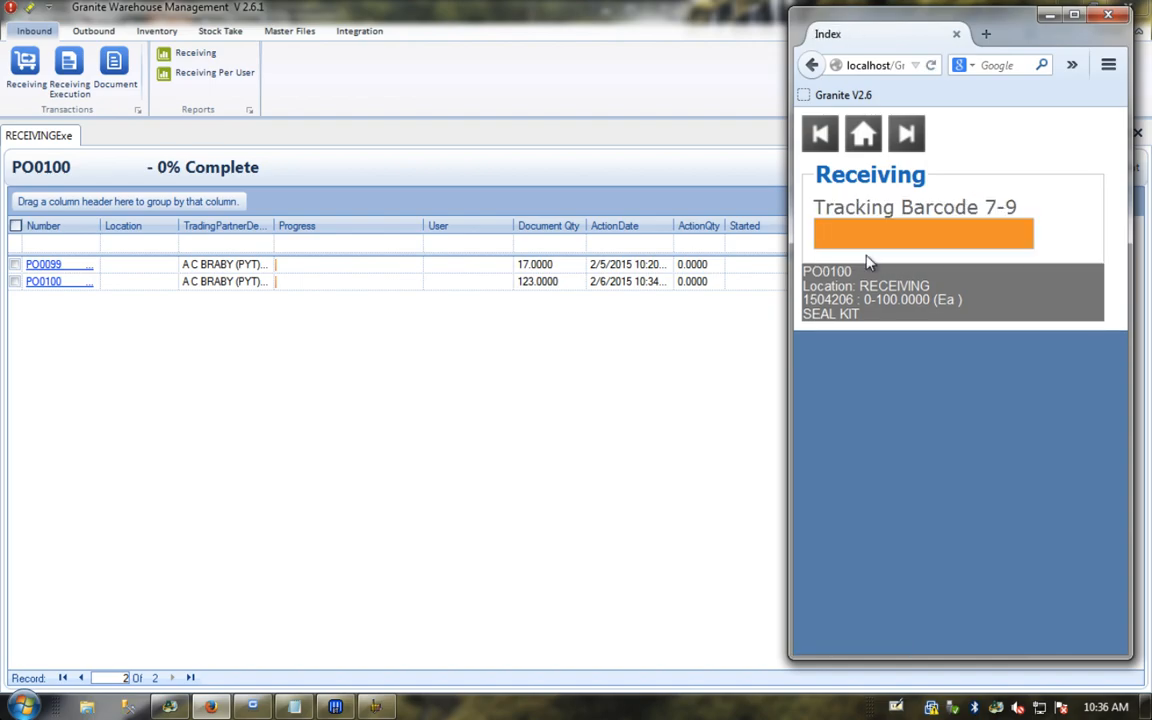
key(Return)
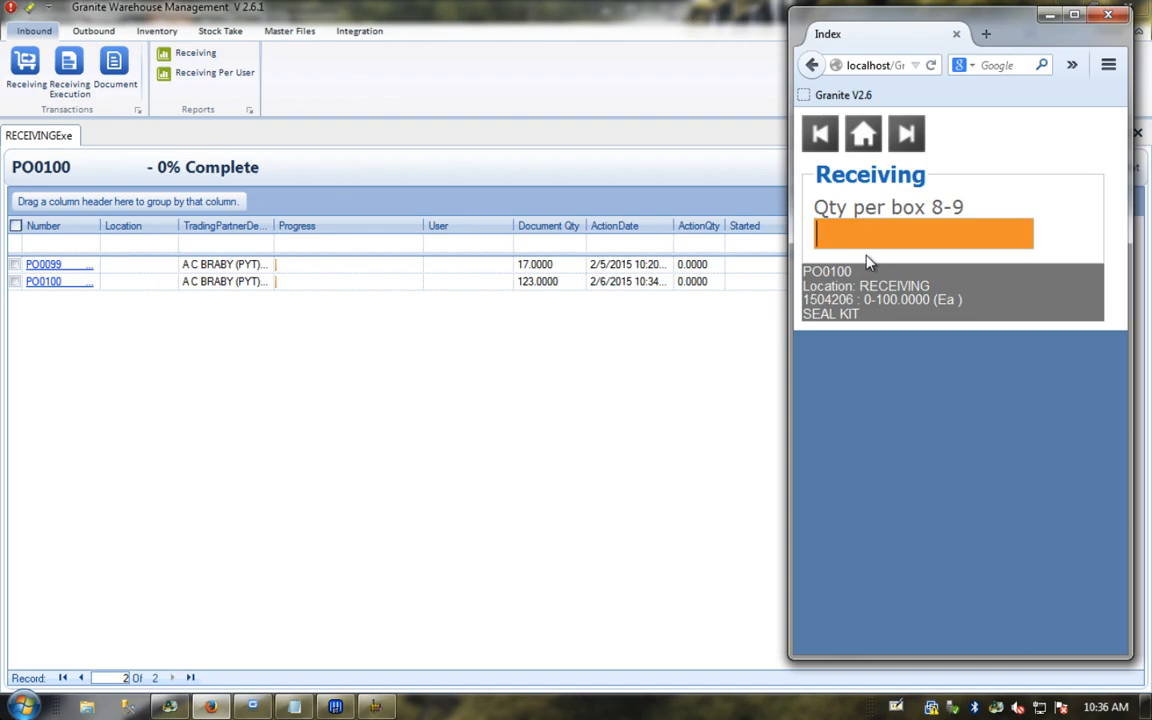
text(50)
key(Return)
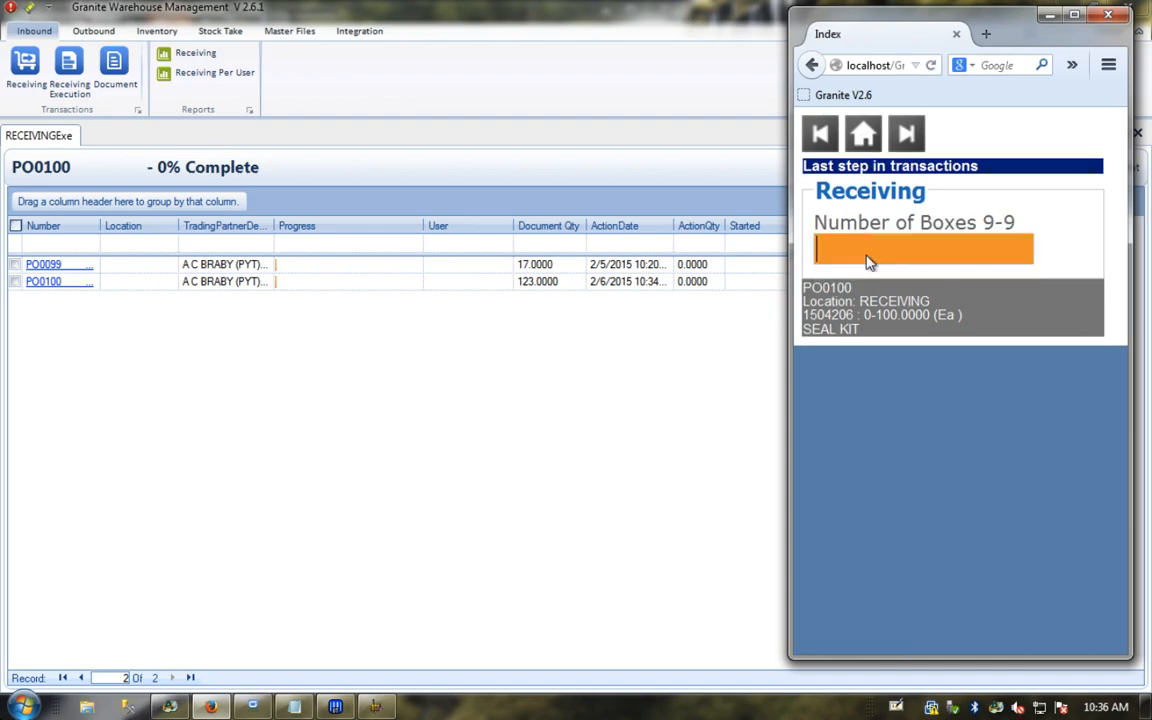
text(2)
key(Return)
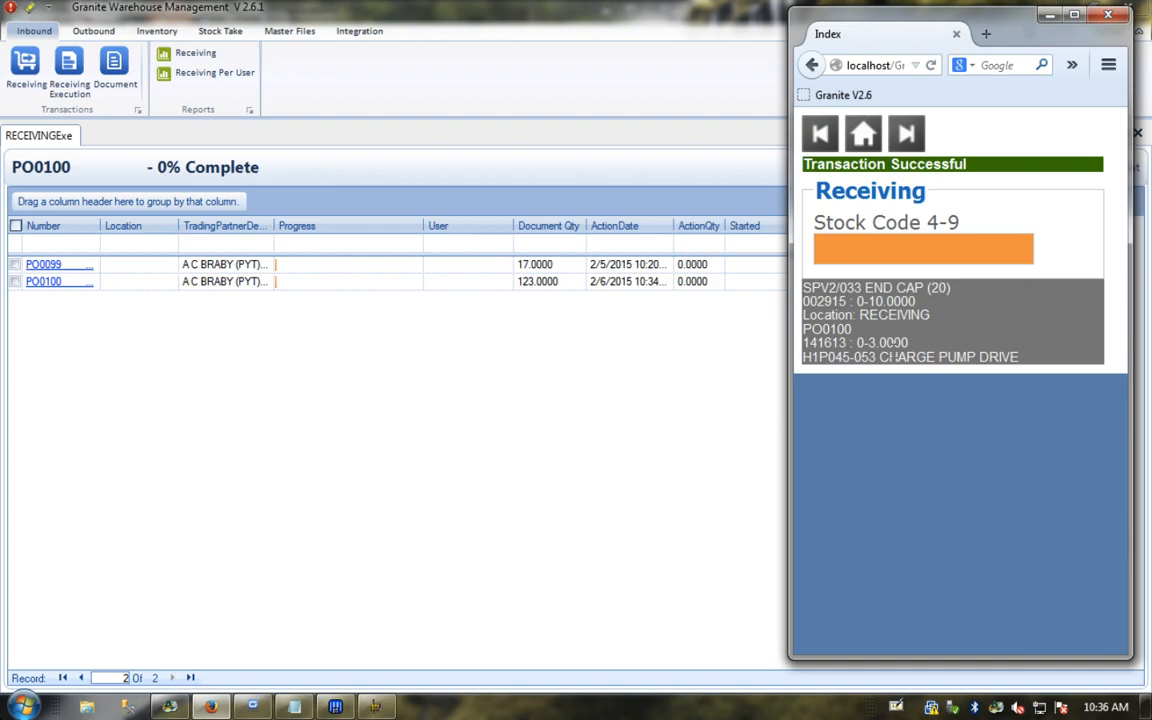
text(141613)
key(Return)
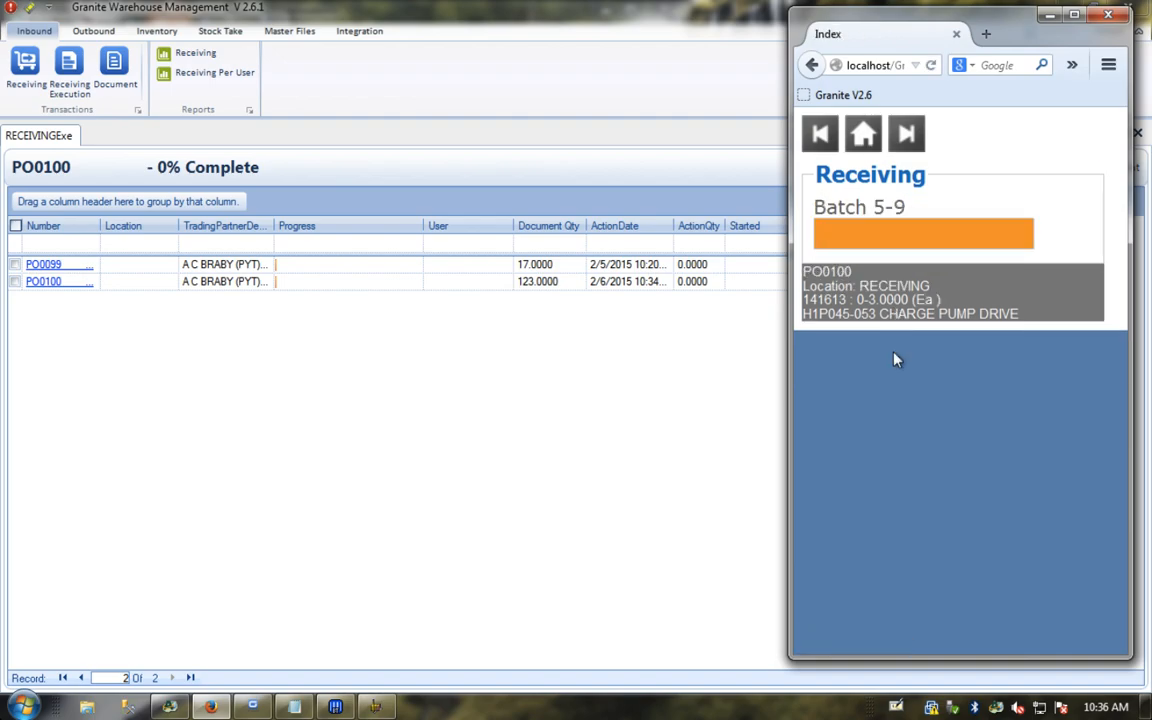
key(Return)
key(Return)
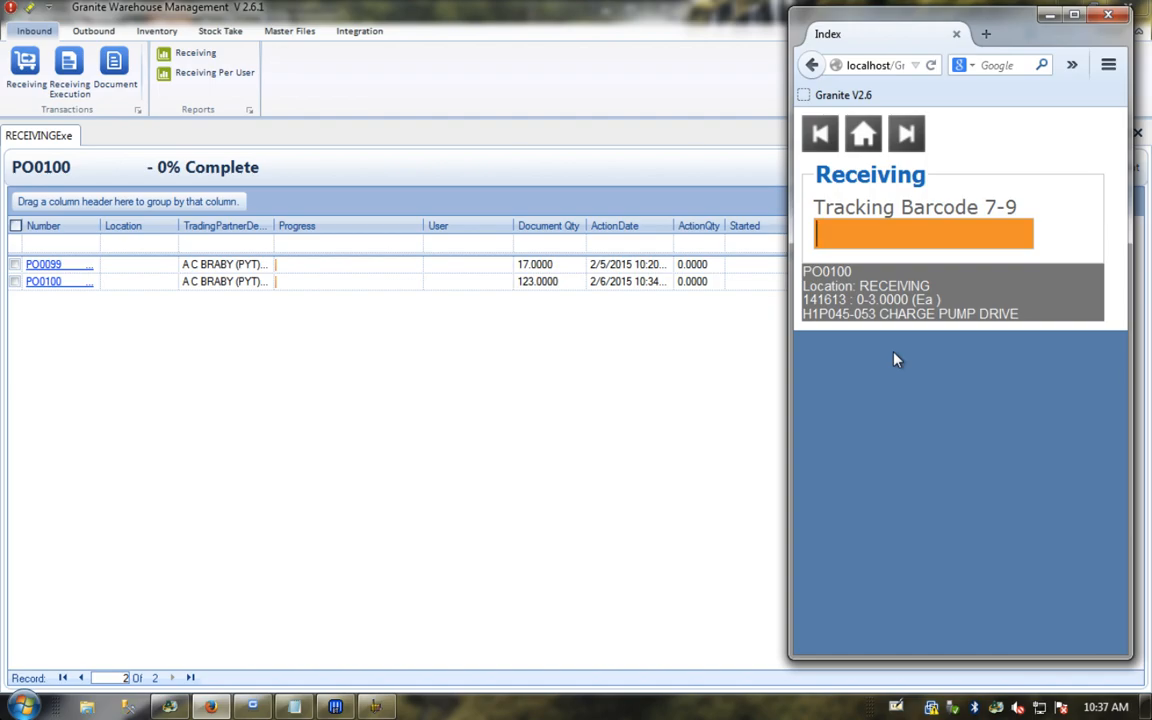
text(201601)
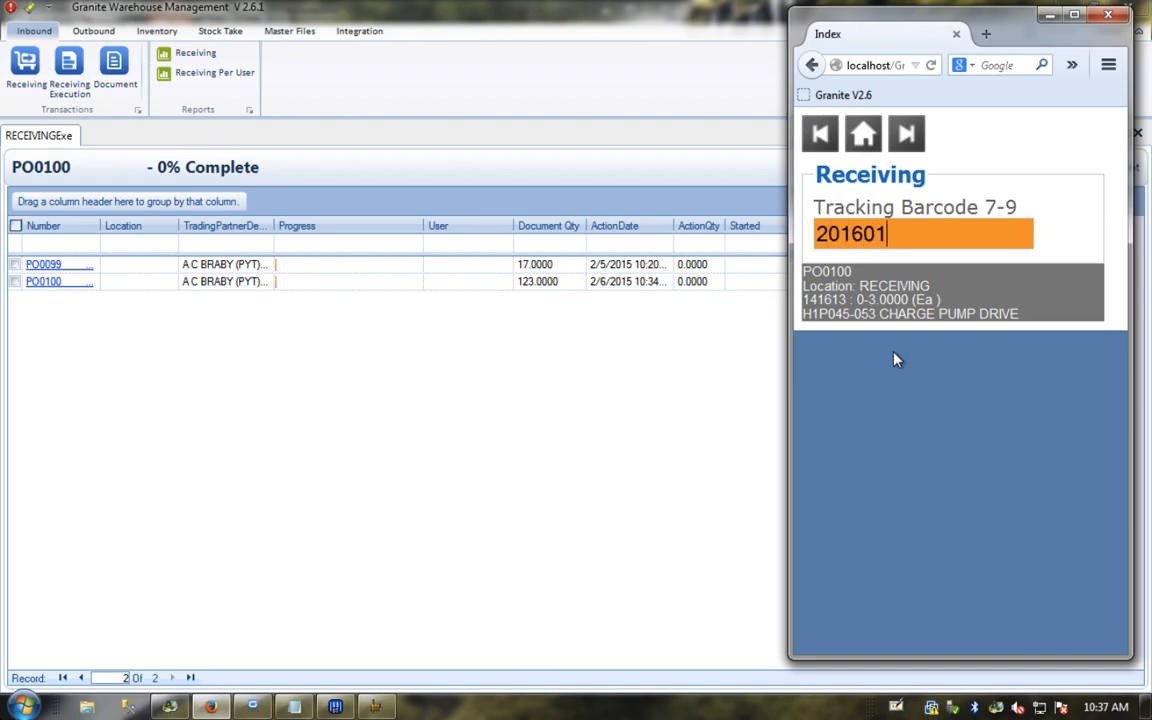
key(BackSpace)
key(BackSpace)
key(BackSpace)
text(5011000001)
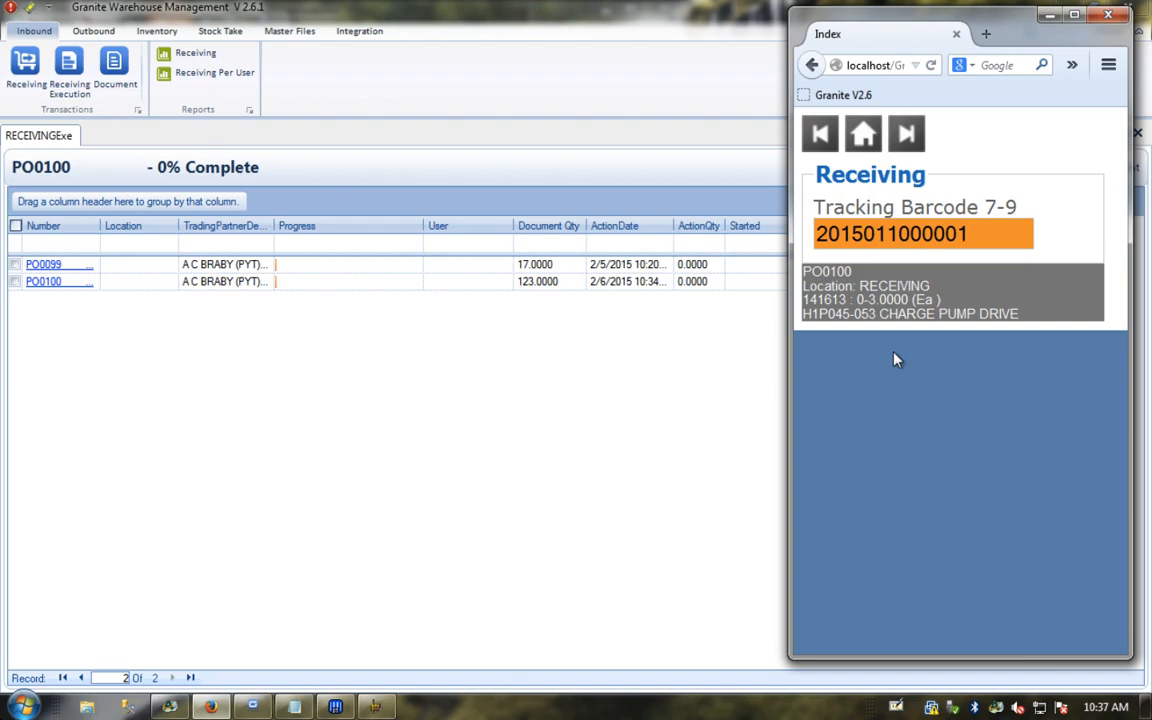
key(Left)
key(Left)
key(Left)
key(Left)
key(Left)
key(Right)
text(-)
key(Return)
Step: Complete the receipt as 1 box of 1, then return to the scanner's main menu
text(1)
key(Return)
text(1)
key(Return)
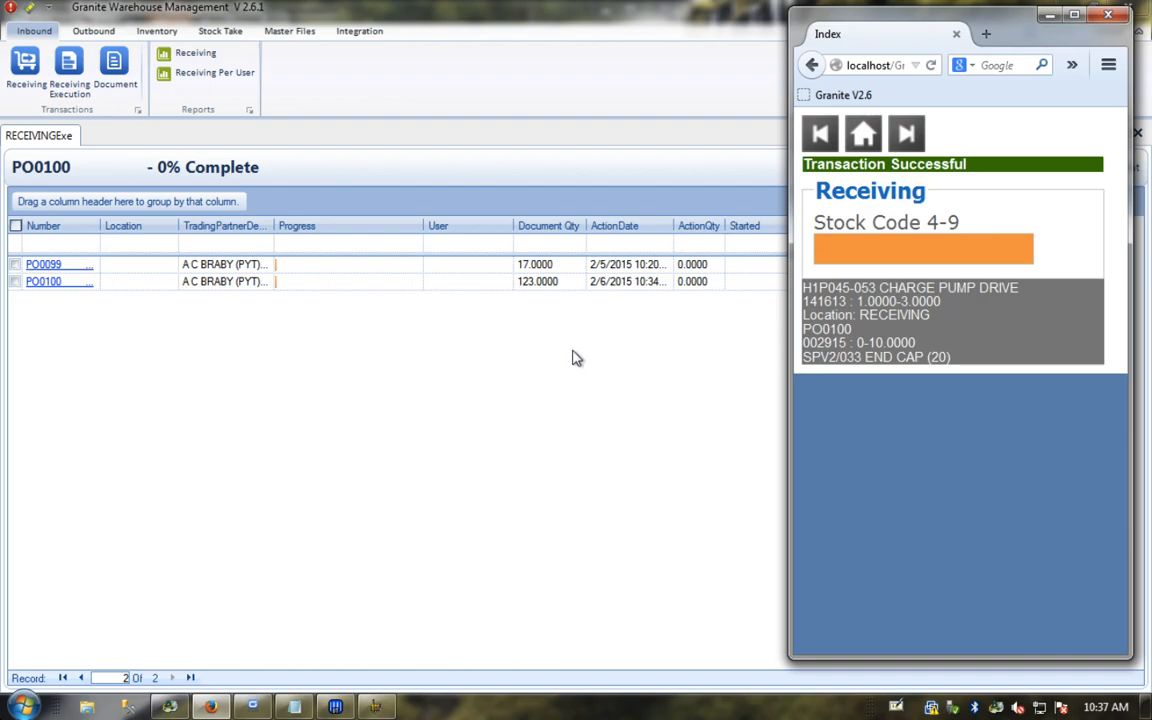
click(863, 133)
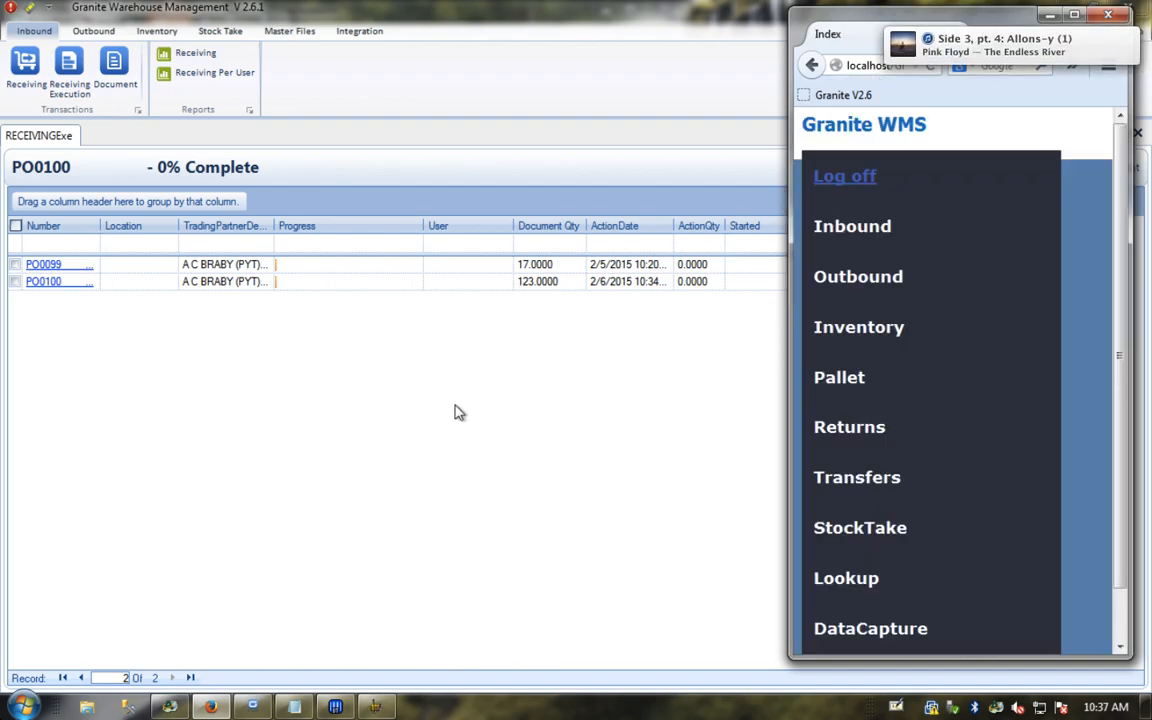
Step: Refresh the desktop receiving list and review PO0100's lines, now 111 of 123 units received
click(455, 412)
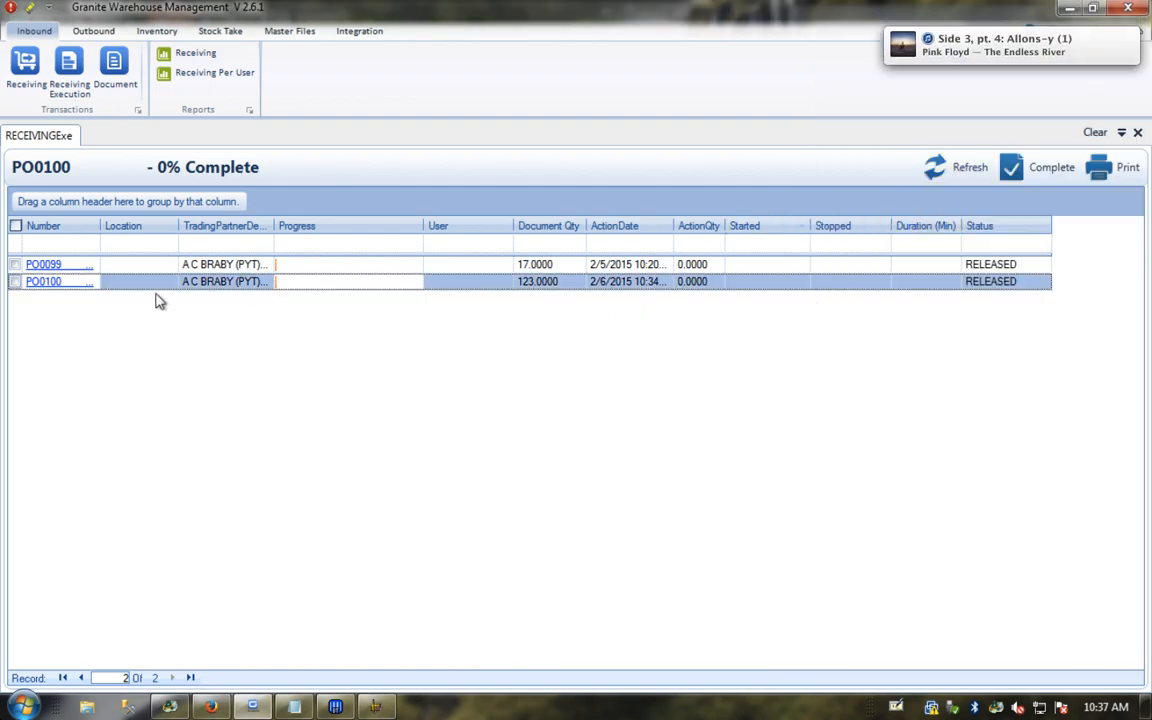
click(957, 170)
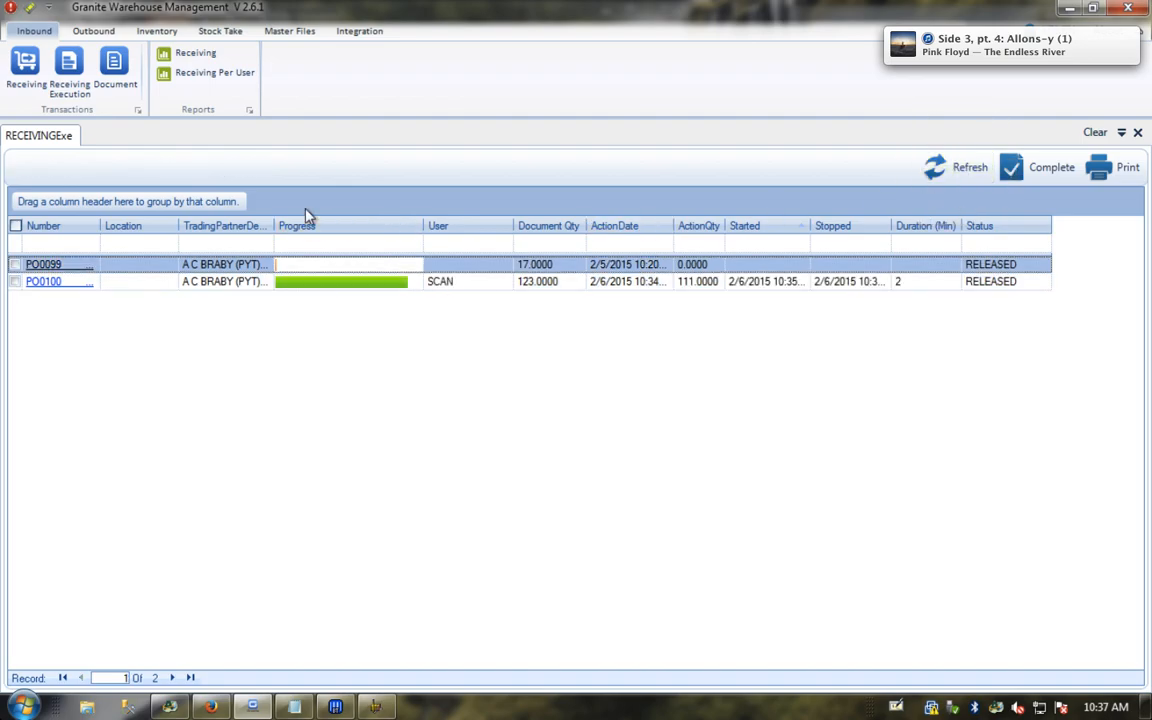
click(50, 286)
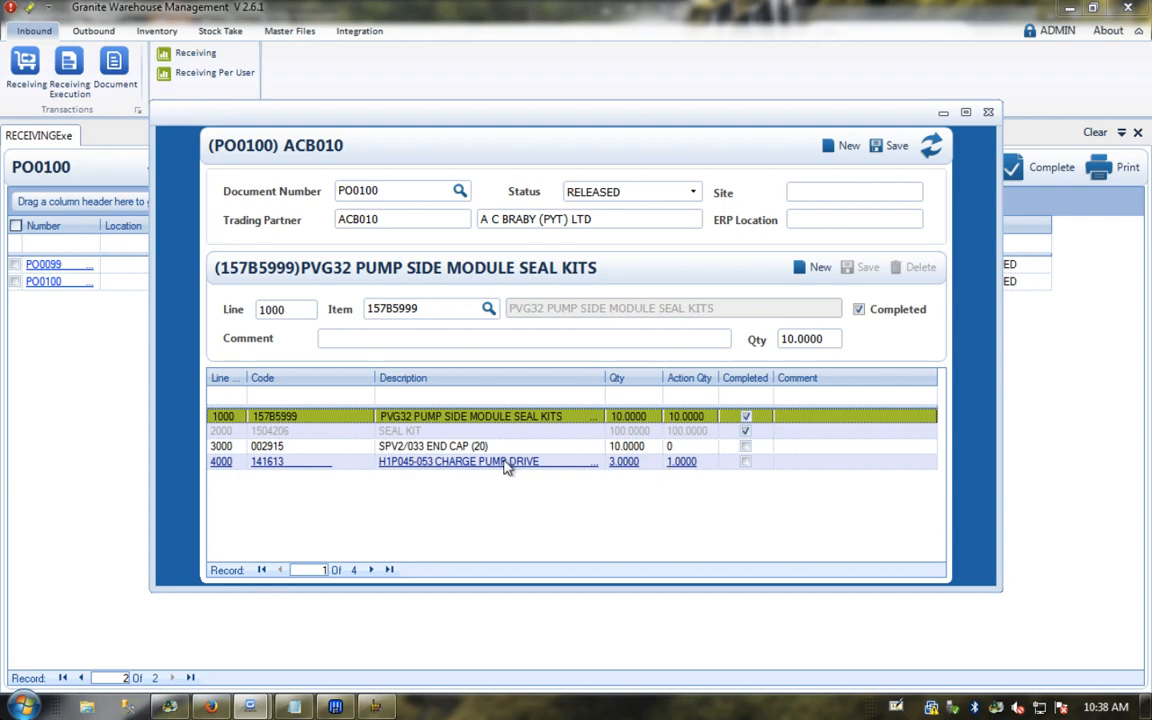
click(987, 116)
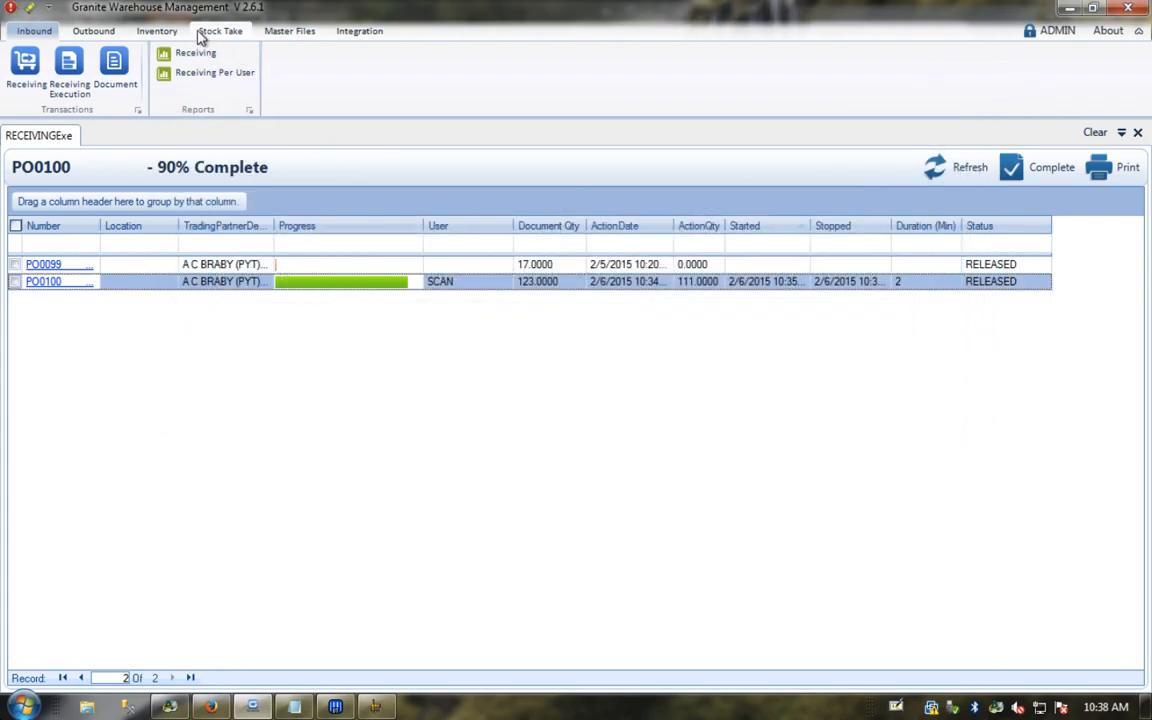
Step: Open Inventory Stock Detail and inspect the seal kit and charge pump drive lines in RECEIVING
click(157, 31)
click(425, 75)
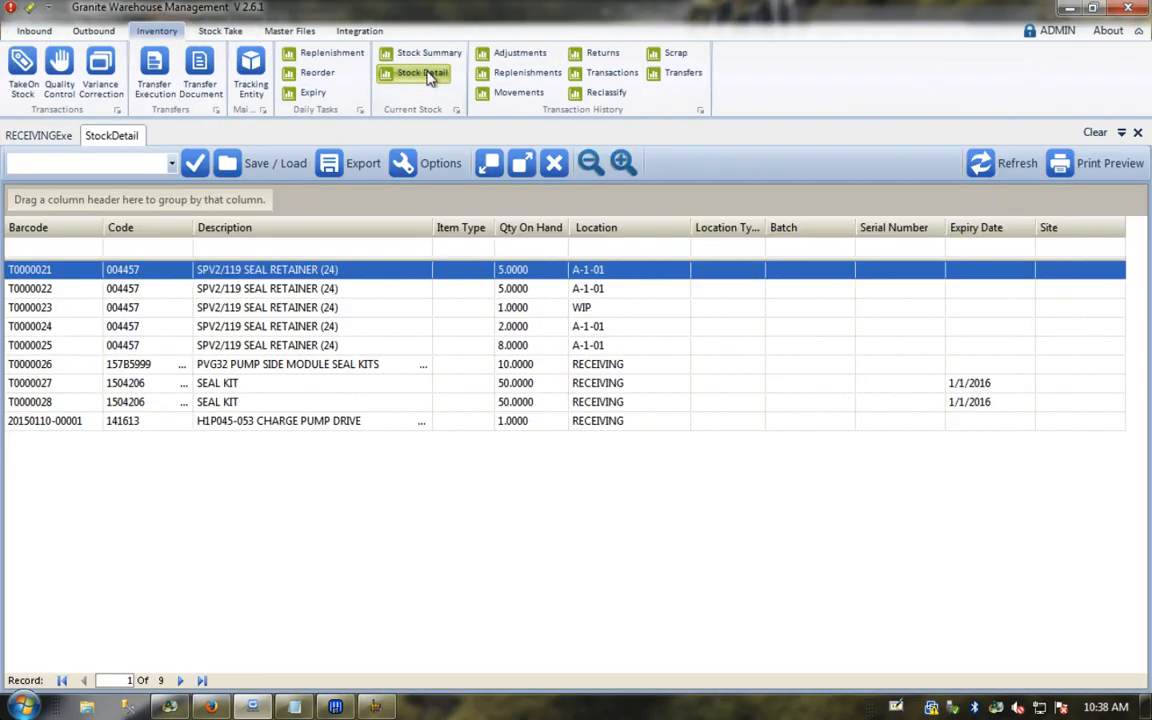
click(243, 366)
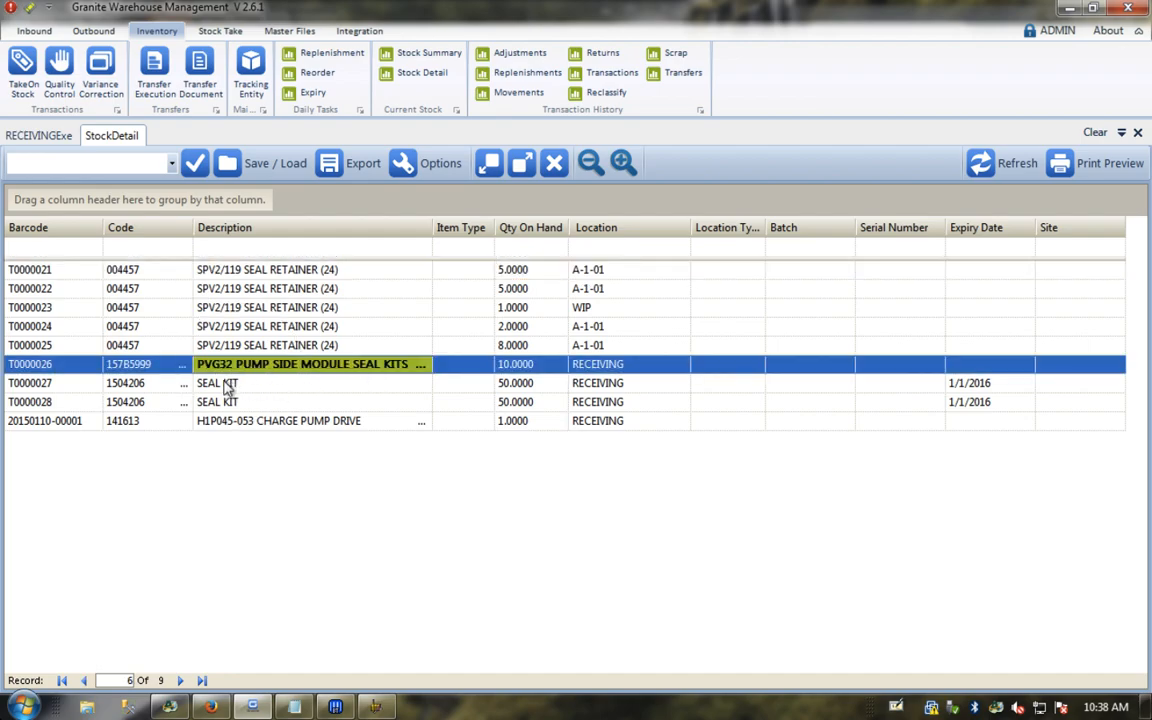
click(228, 385)
click(230, 402)
click(228, 421)
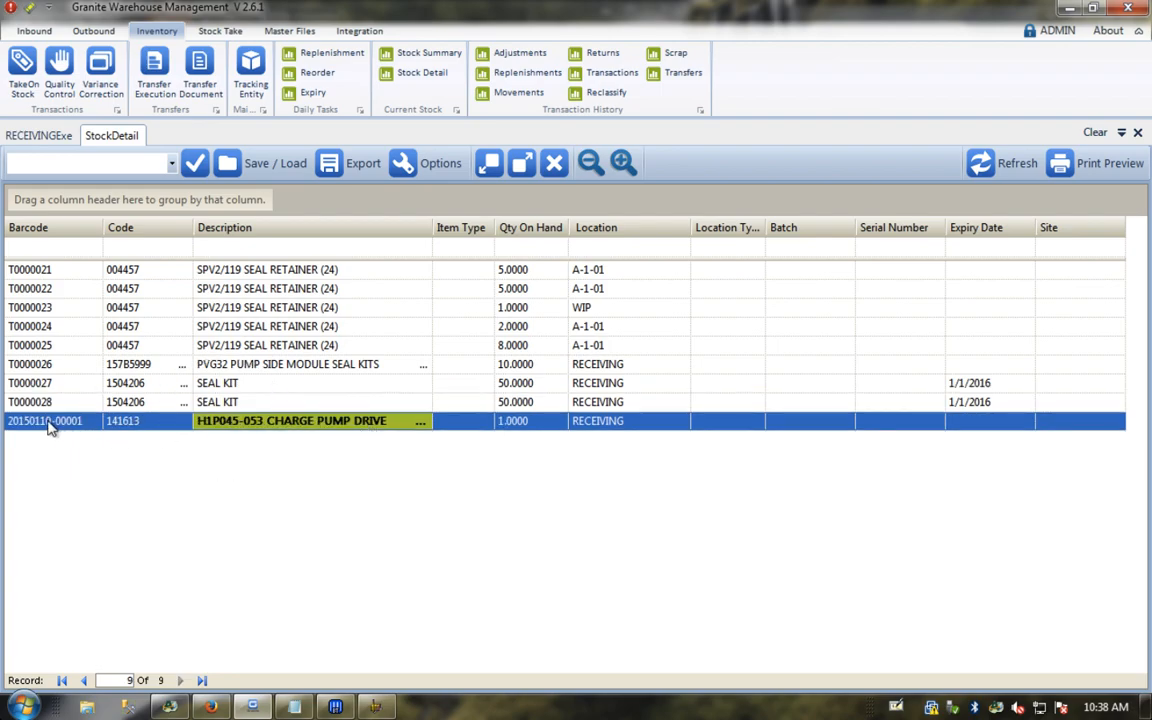
key(Up)
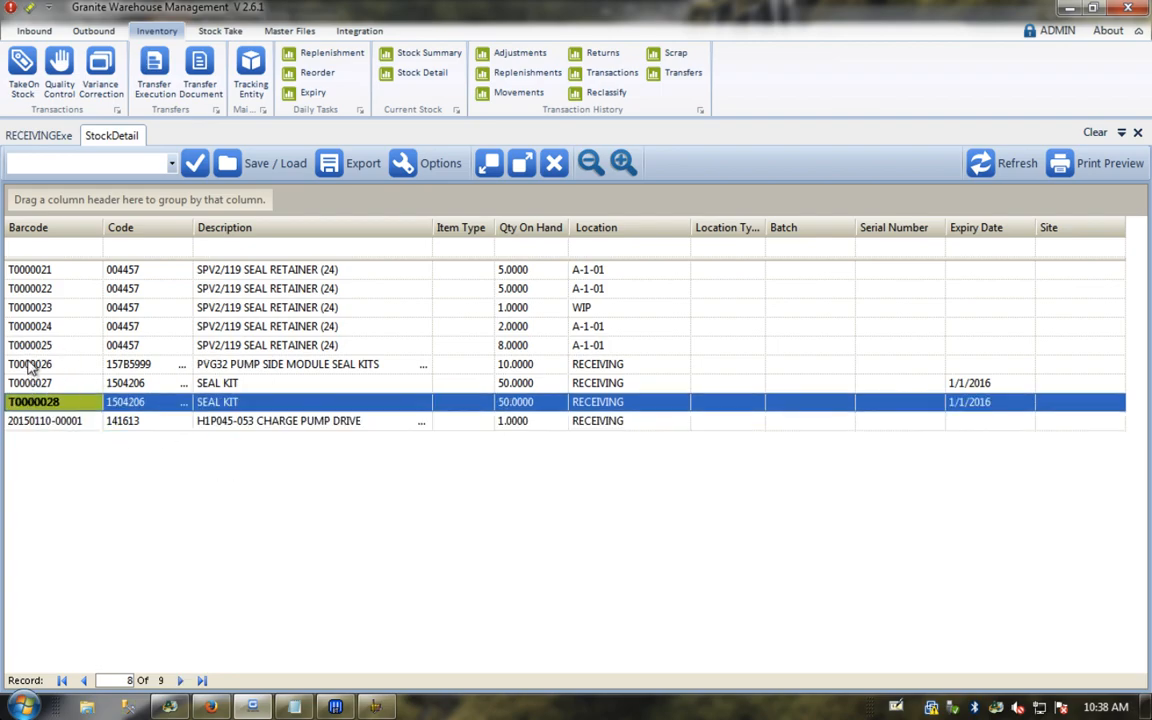
Step: Check the seal kit quantities and expiry dates and the pump drive's tracking barcode, then open Stock Summary
click(524, 386)
click(526, 402)
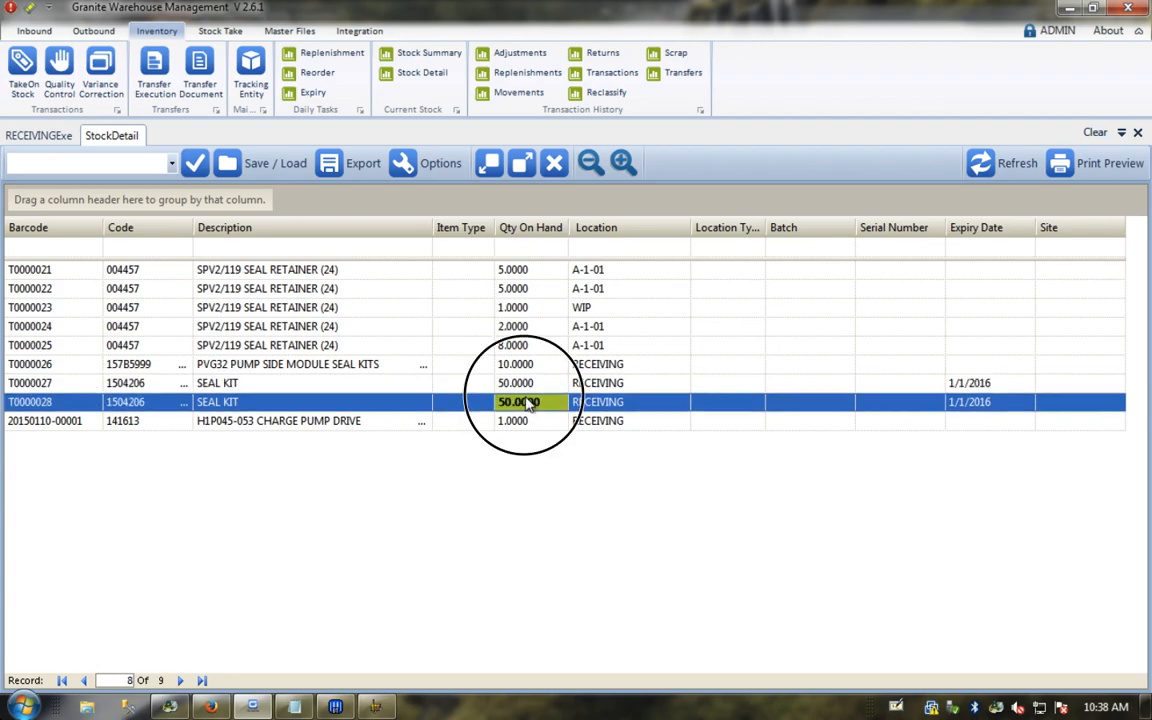
click(57, 424)
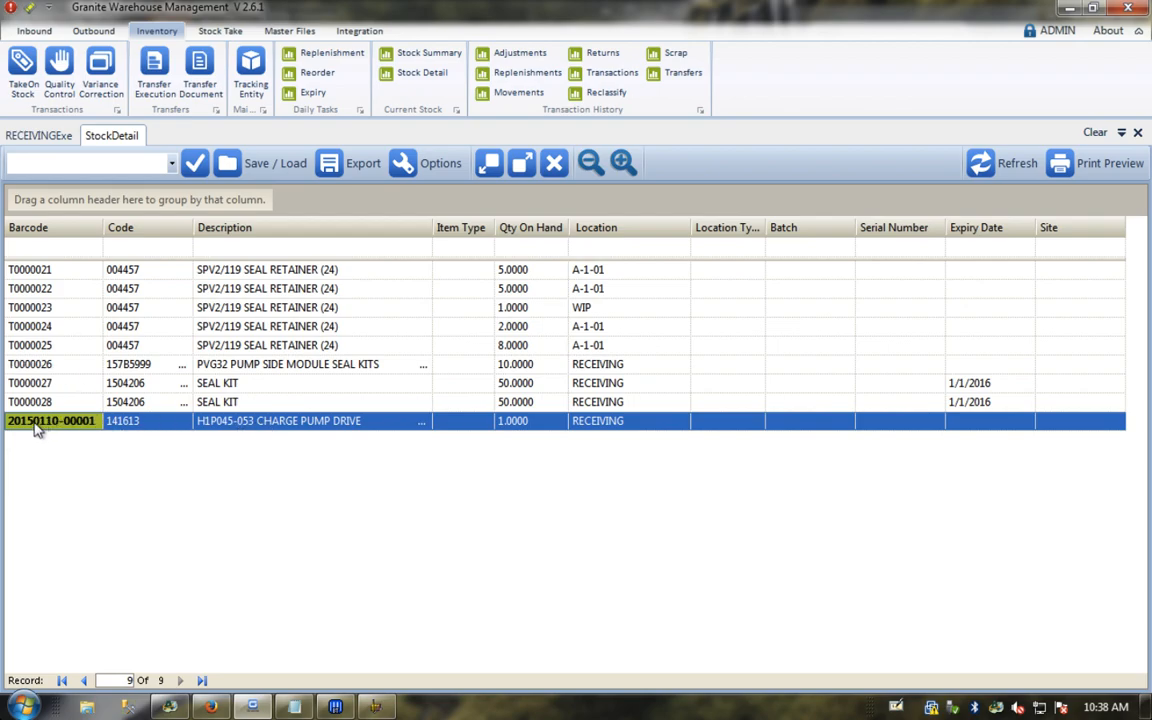
click(985, 402)
click(985, 385)
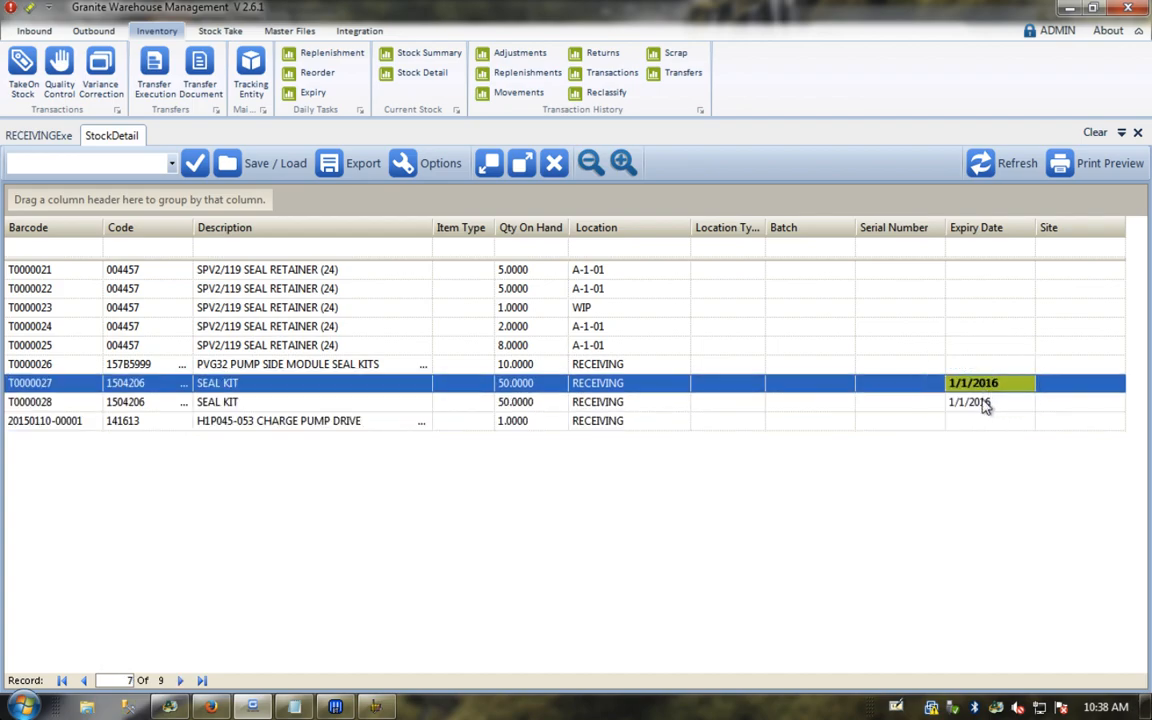
click(985, 402)
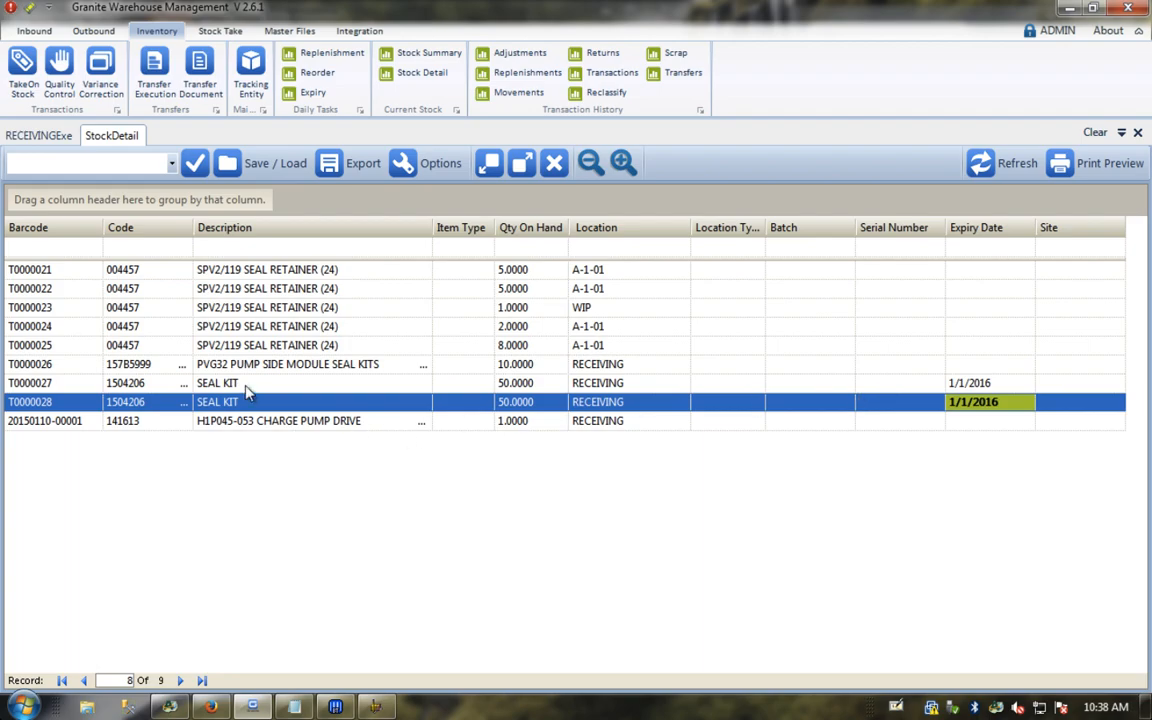
click(422, 53)
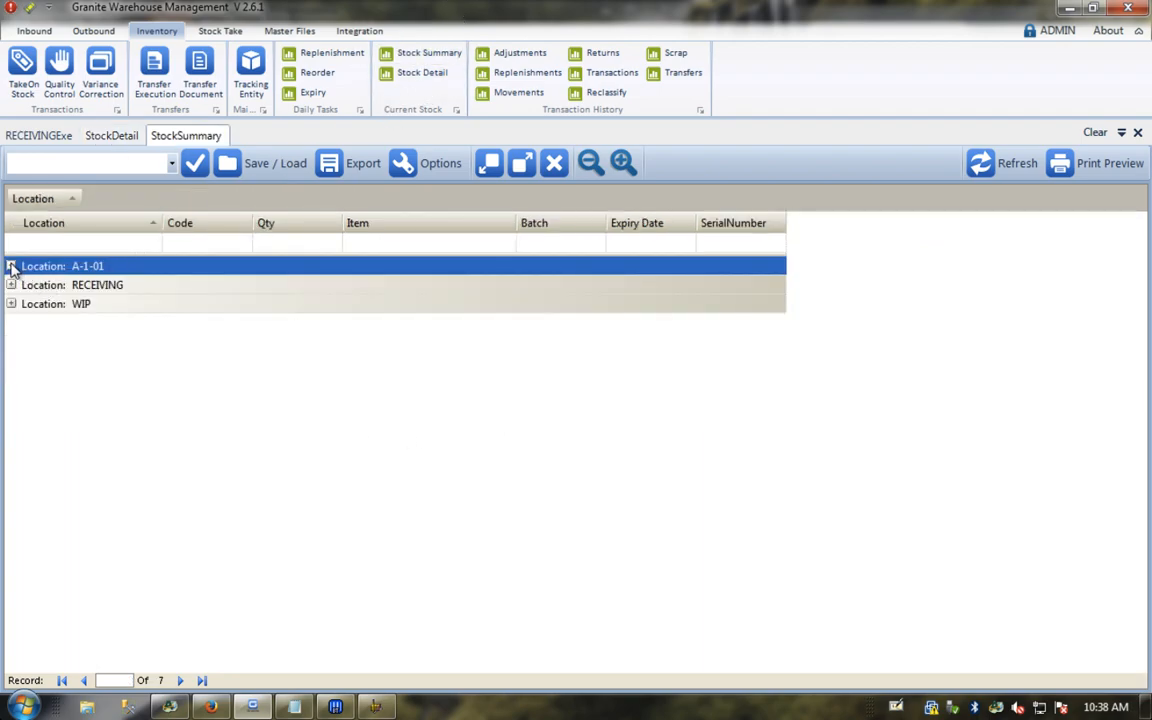
Step: Ungroup the stock summary, widen the Item column, and check quantities in RECEIVING, WIP and A-1-01
drag(50, 199, 65, 227)
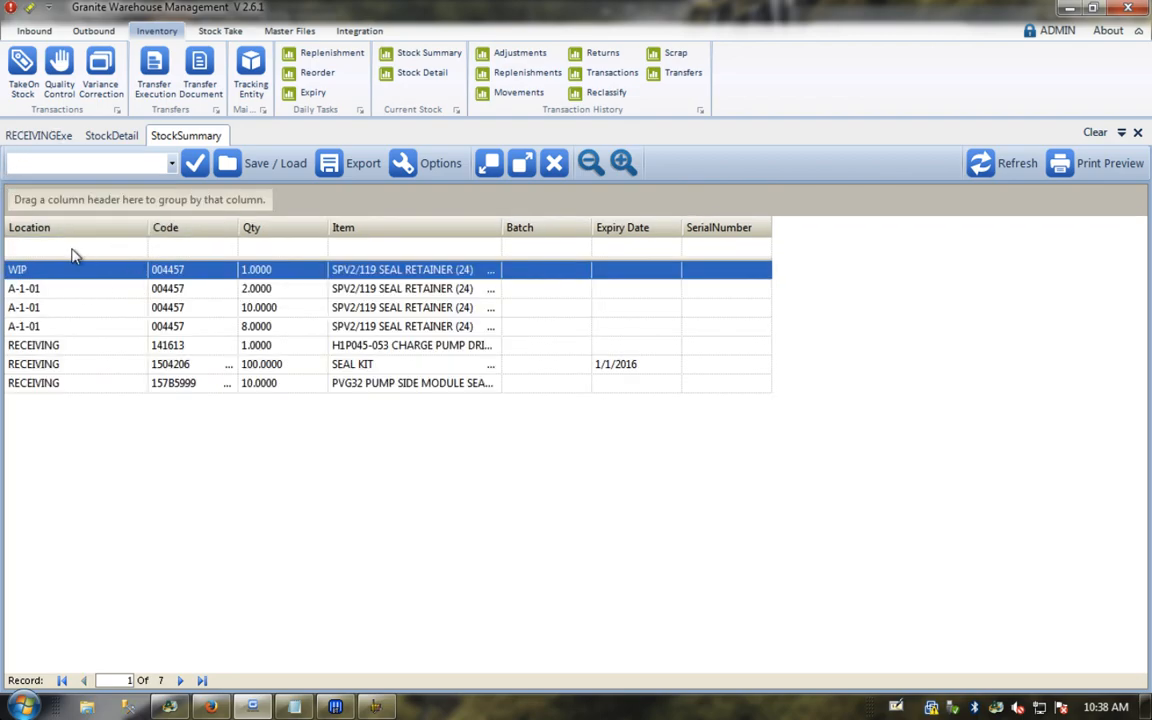
drag(501, 231, 579, 245)
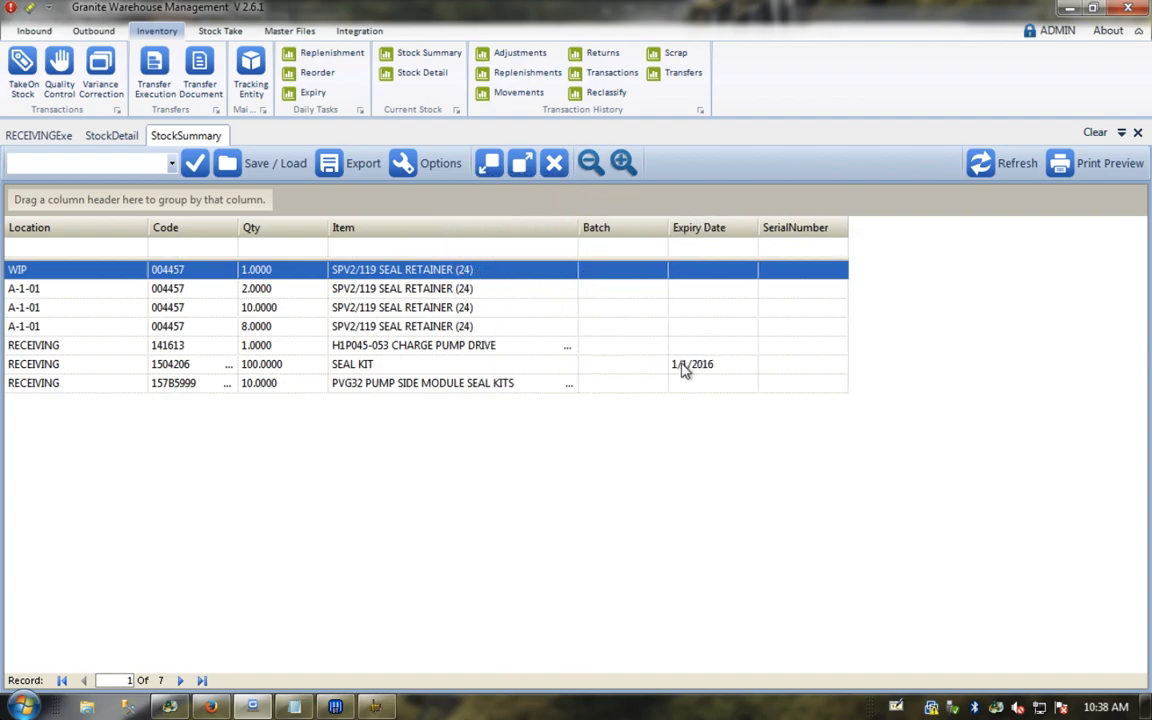
click(265, 368)
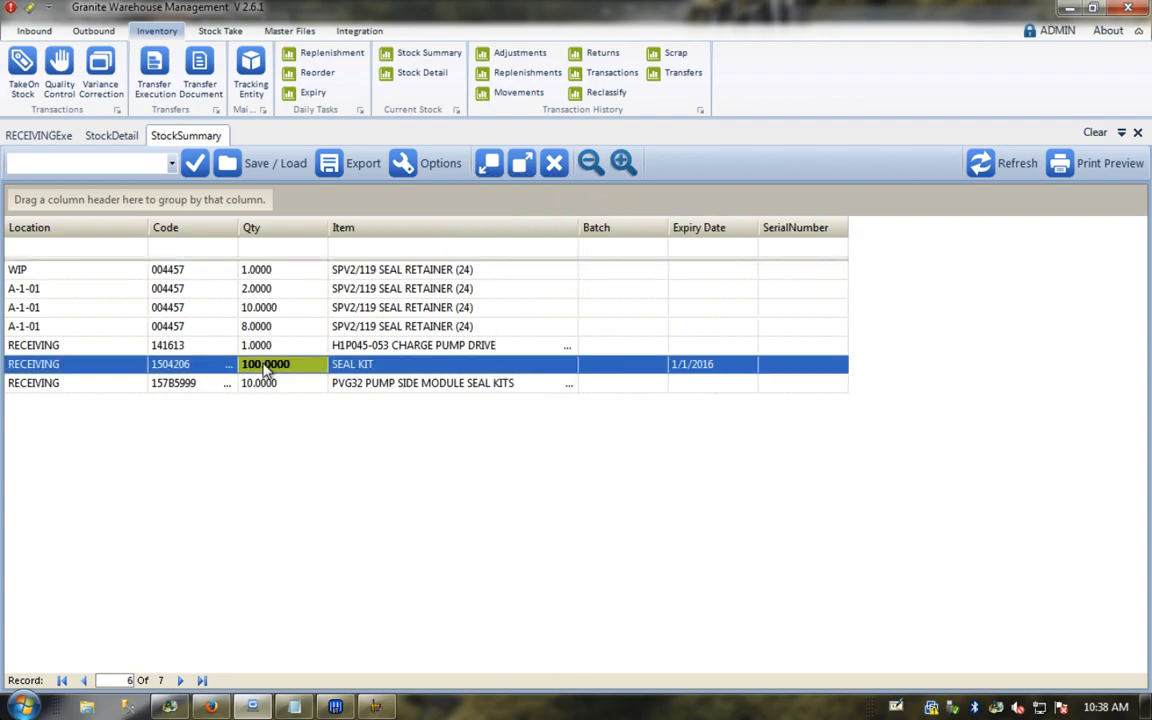
click(256, 272)
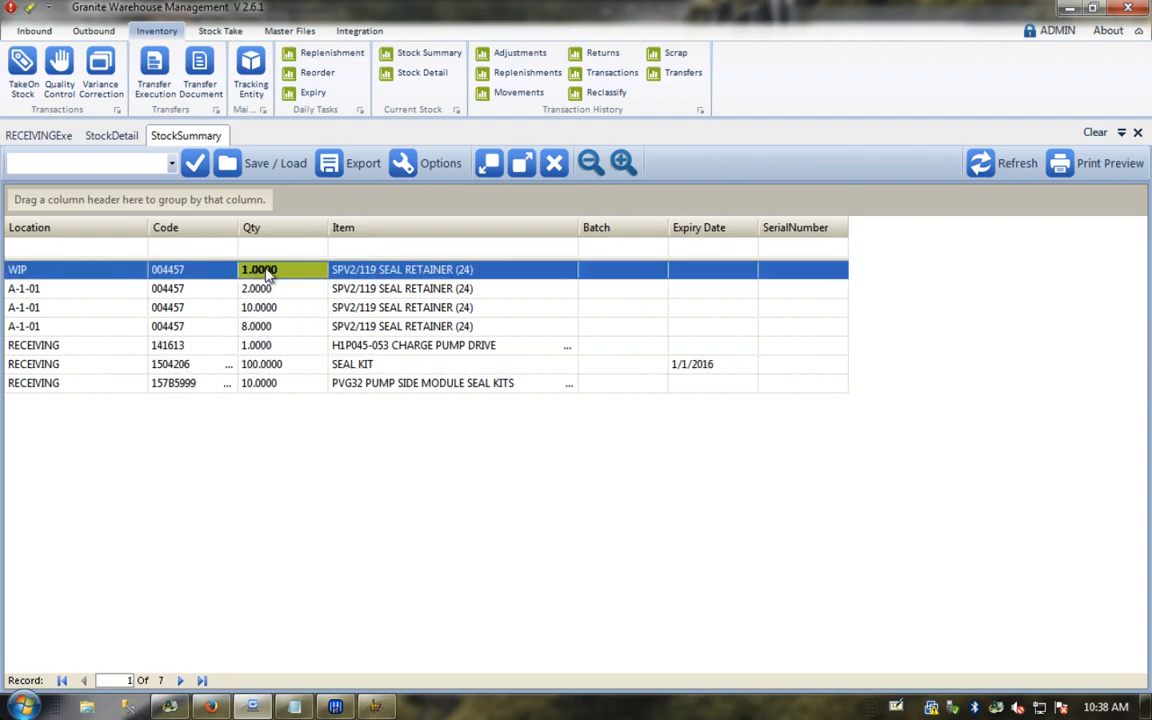
click(258, 326)
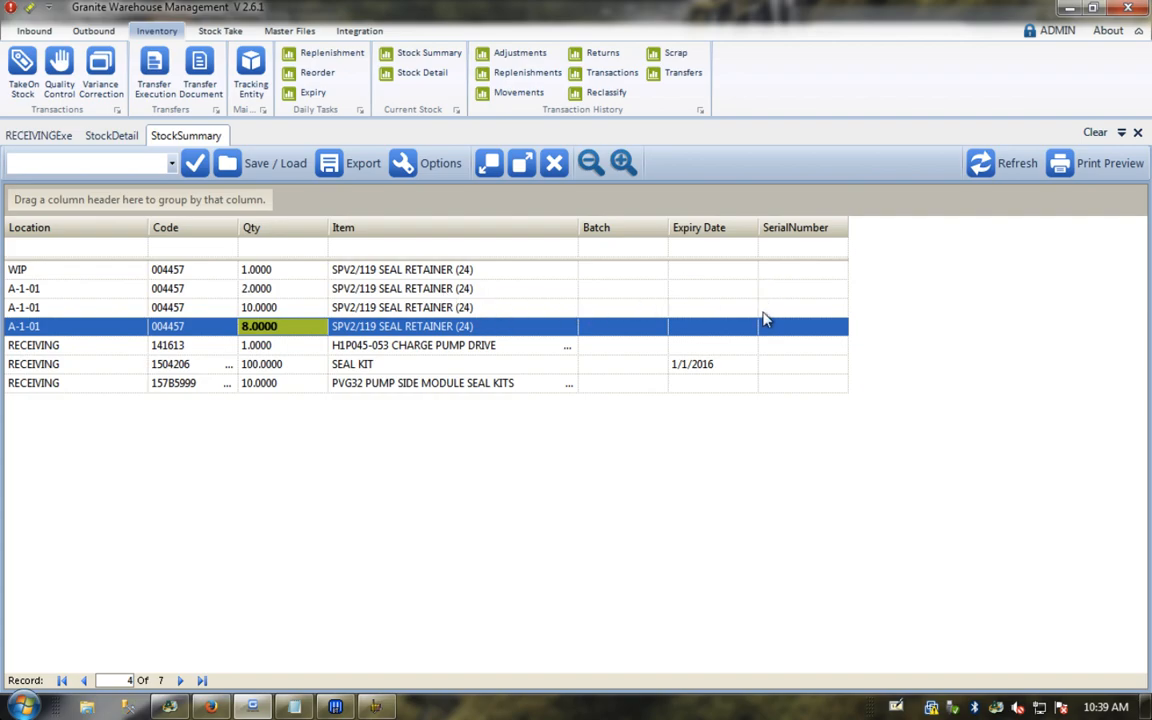
click(172, 366)
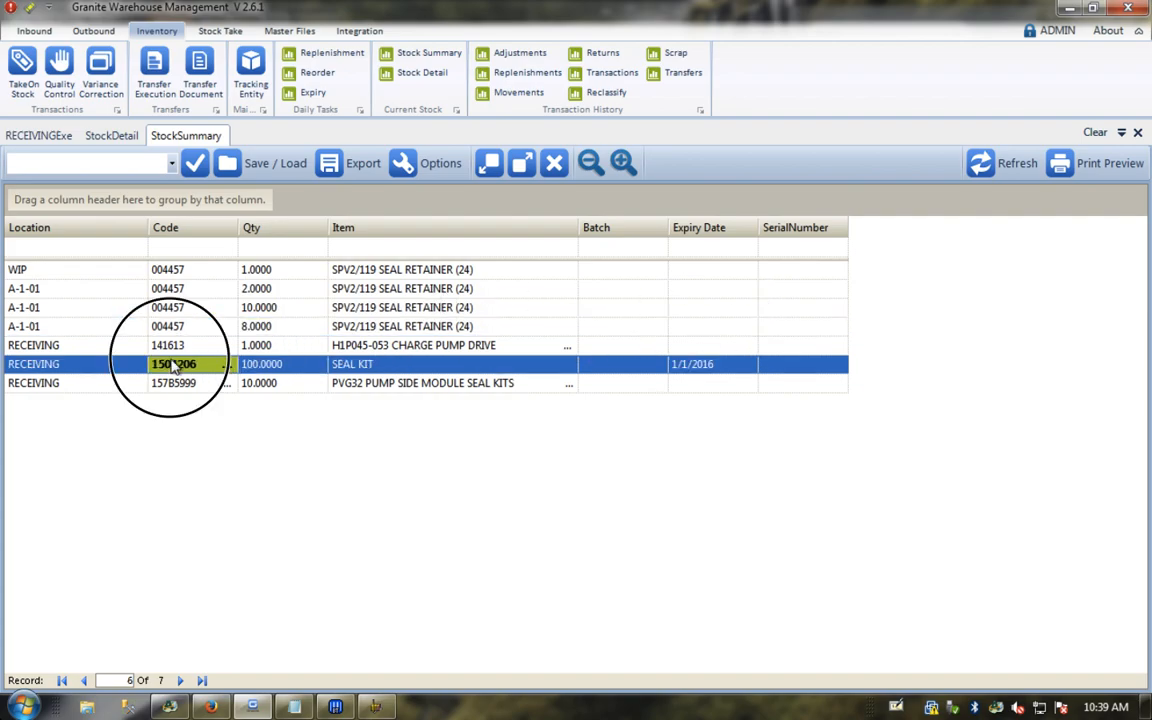
click(365, 384)
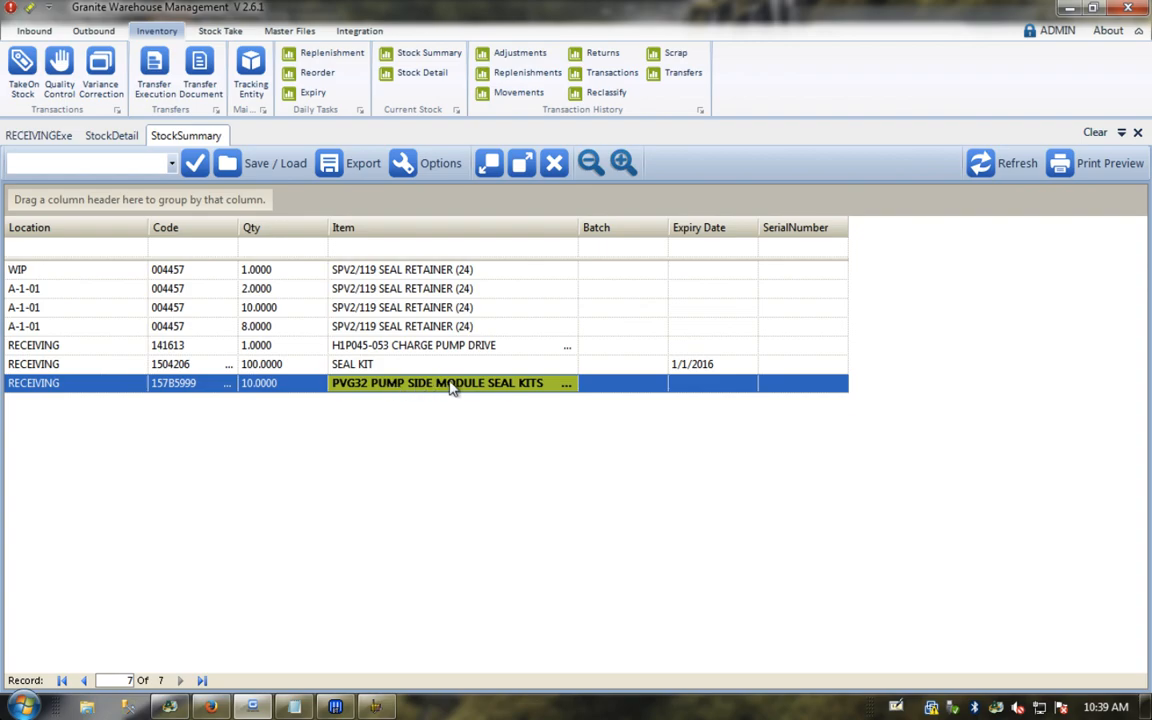
click(270, 390)
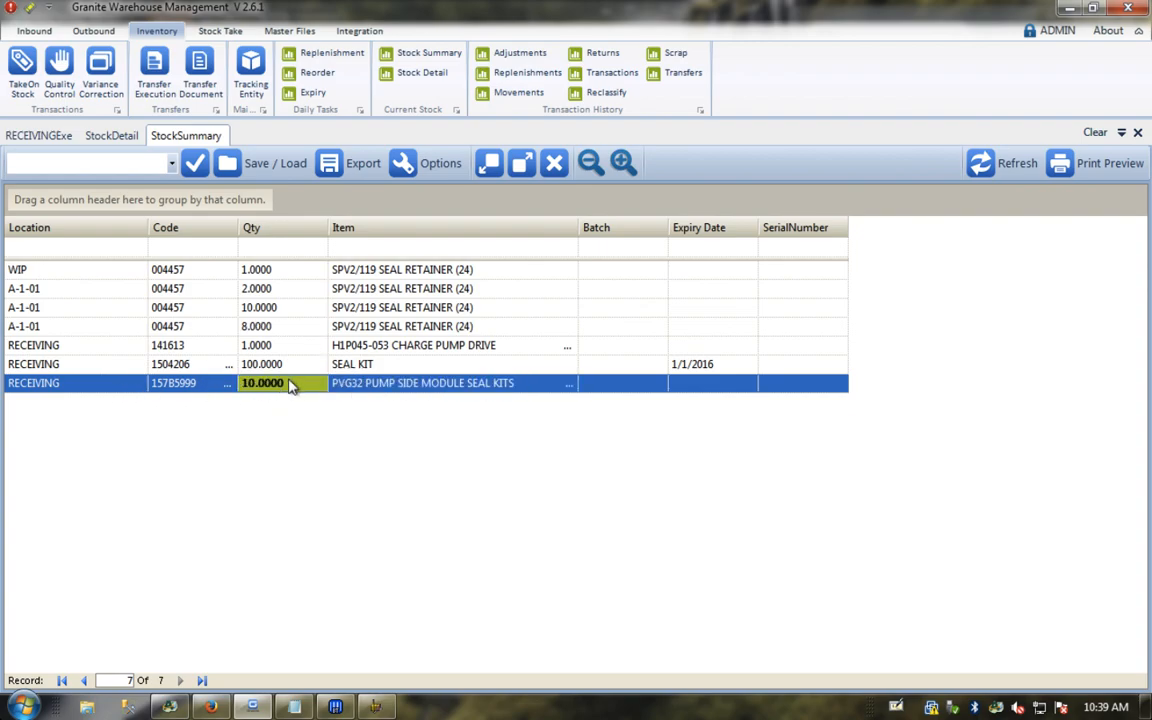
Step: Check seal kit barcode T0000026 in Stock Detail, then go back to the receiving execution screen
click(97, 136)
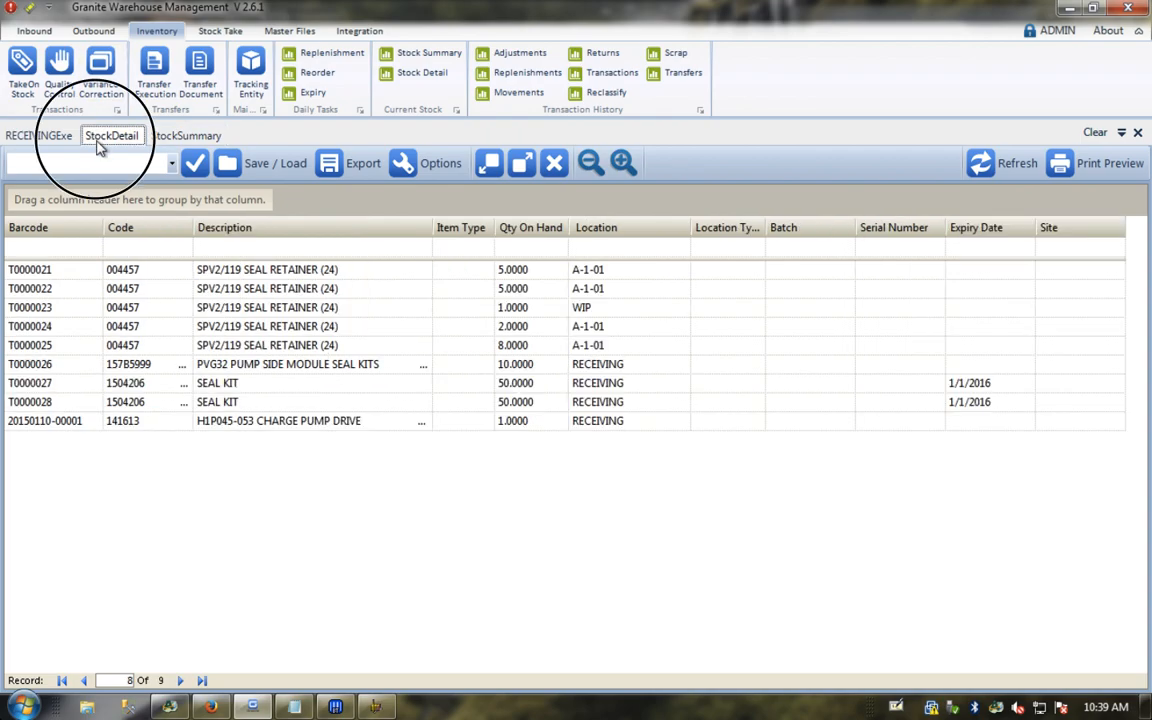
click(263, 367)
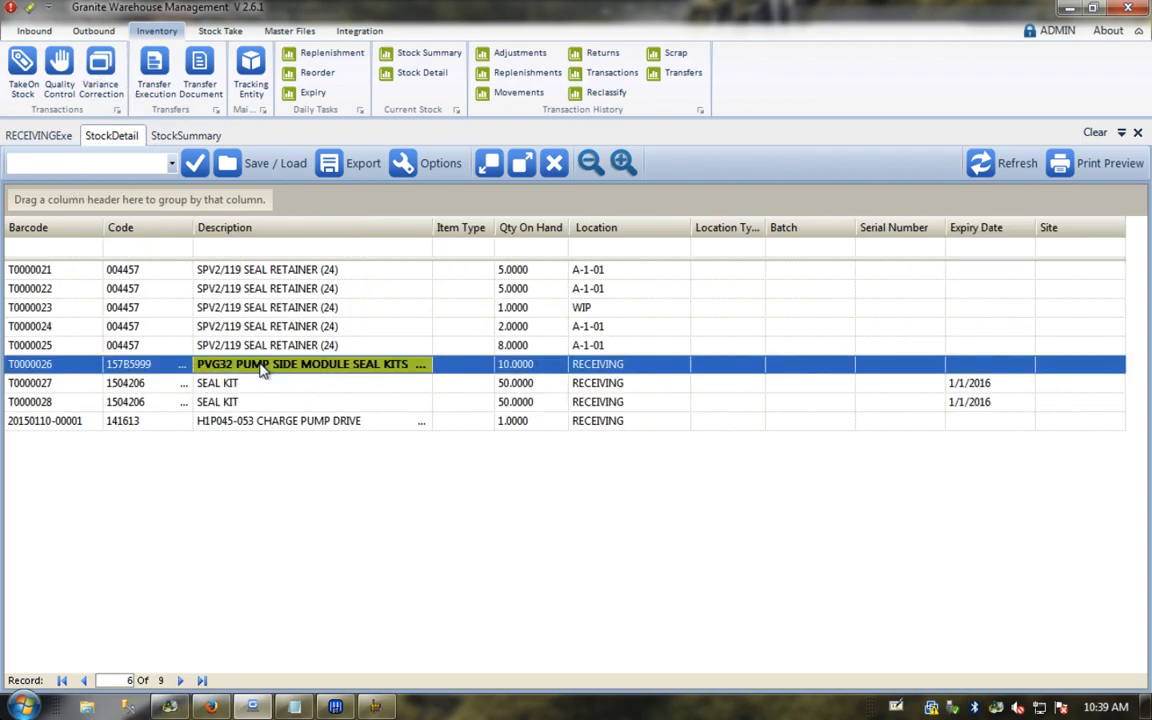
click(61, 367)
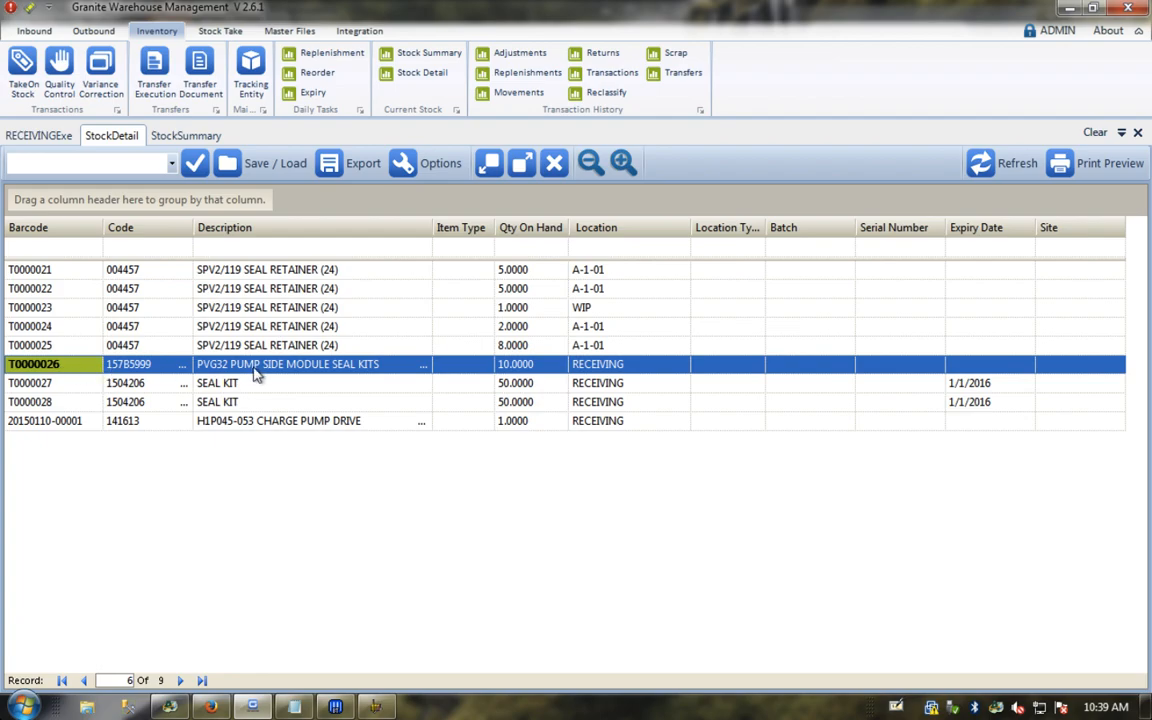
click(165, 137)
click(111, 136)
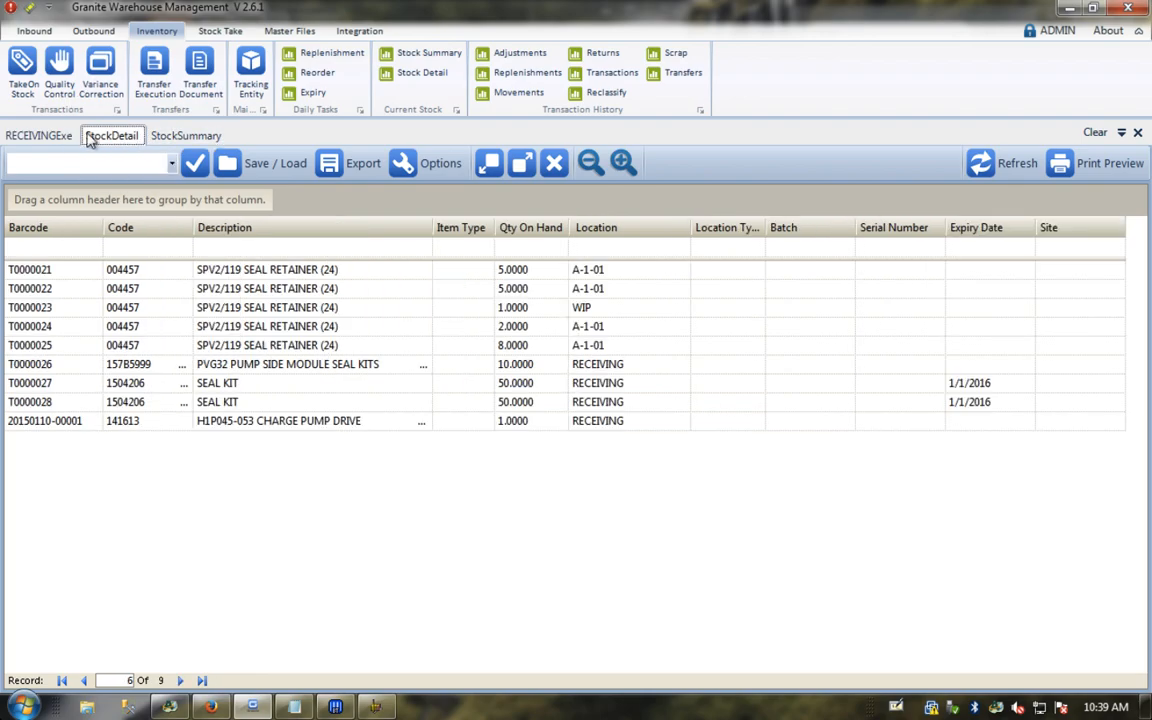
click(46, 136)
Step: Recheck PO0100's lines, then post PO0100 in the scanner's Inbound Posting screen
click(45, 281)
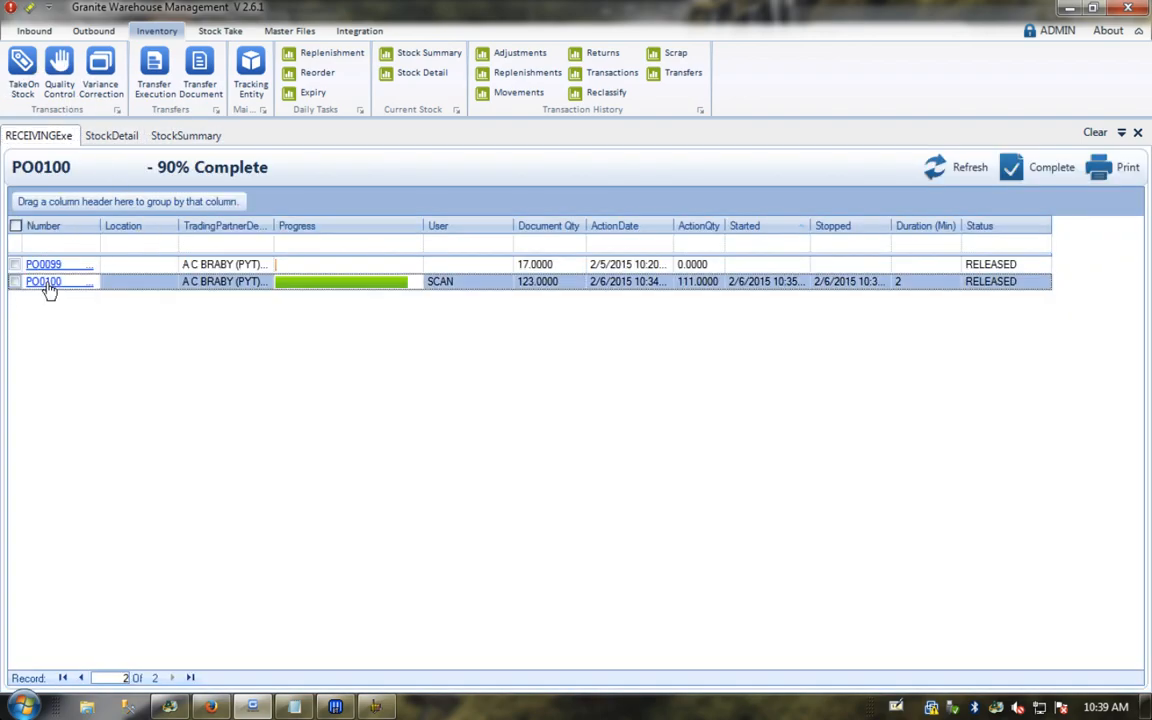
click(988, 112)
mouse_move(212, 707)
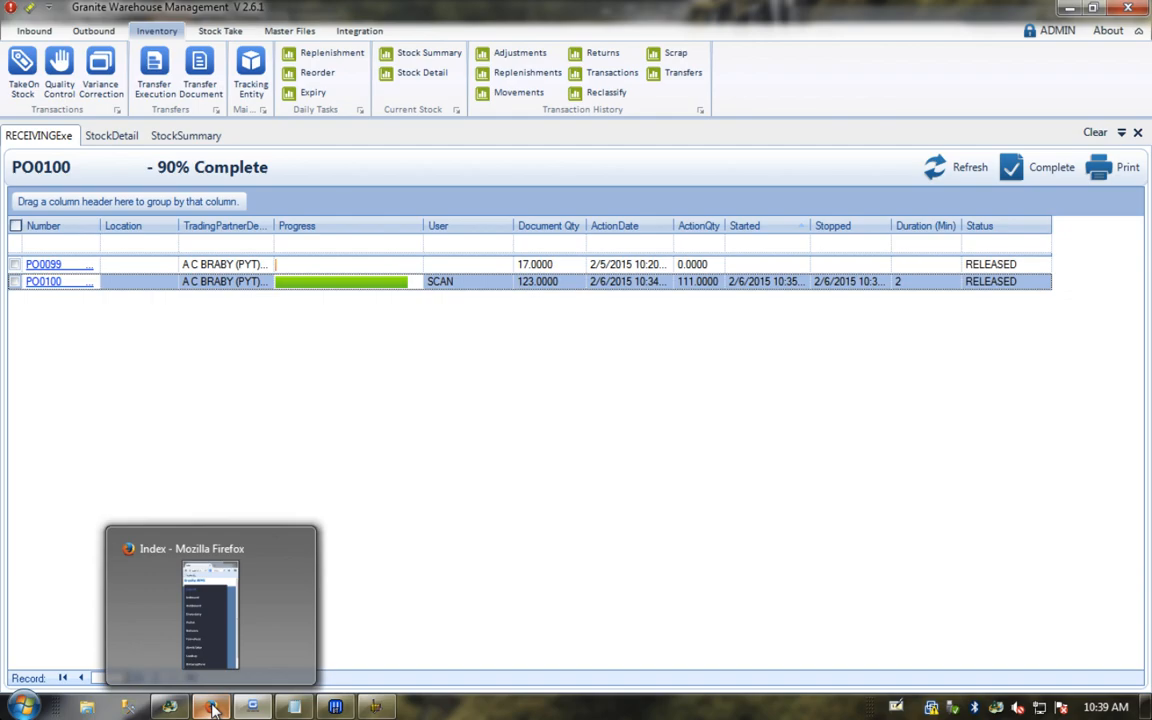
click(212, 707)
click(858, 228)
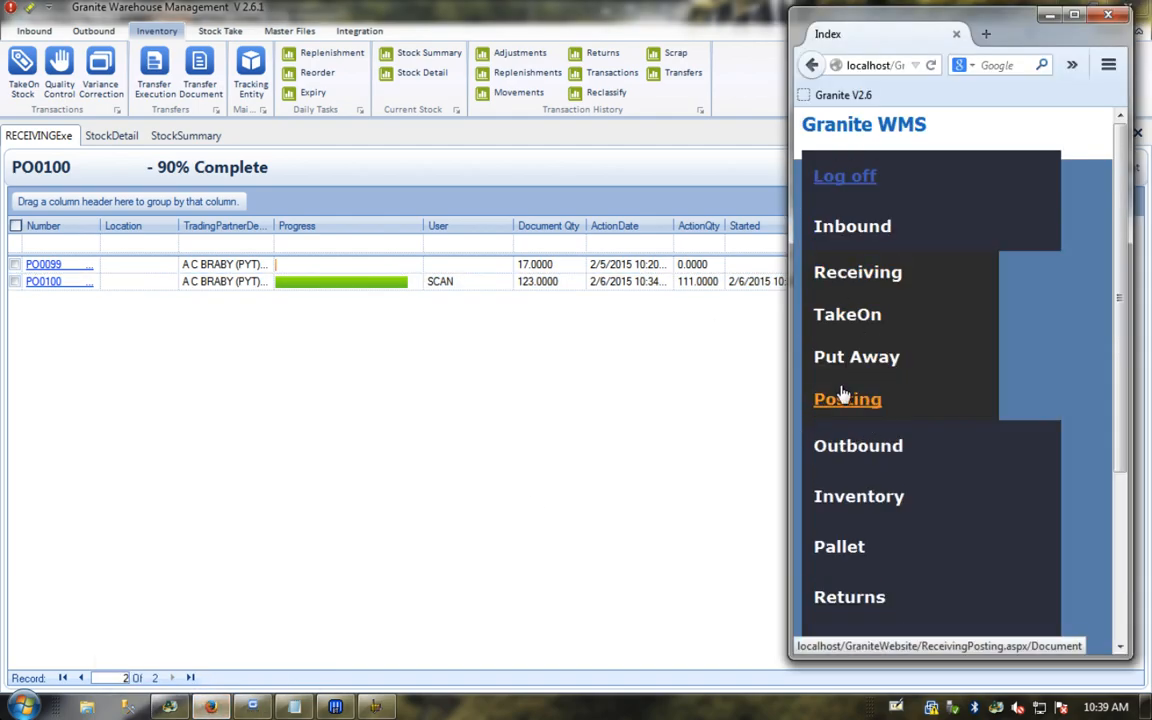
click(843, 398)
text(PO0100)
key(Return)
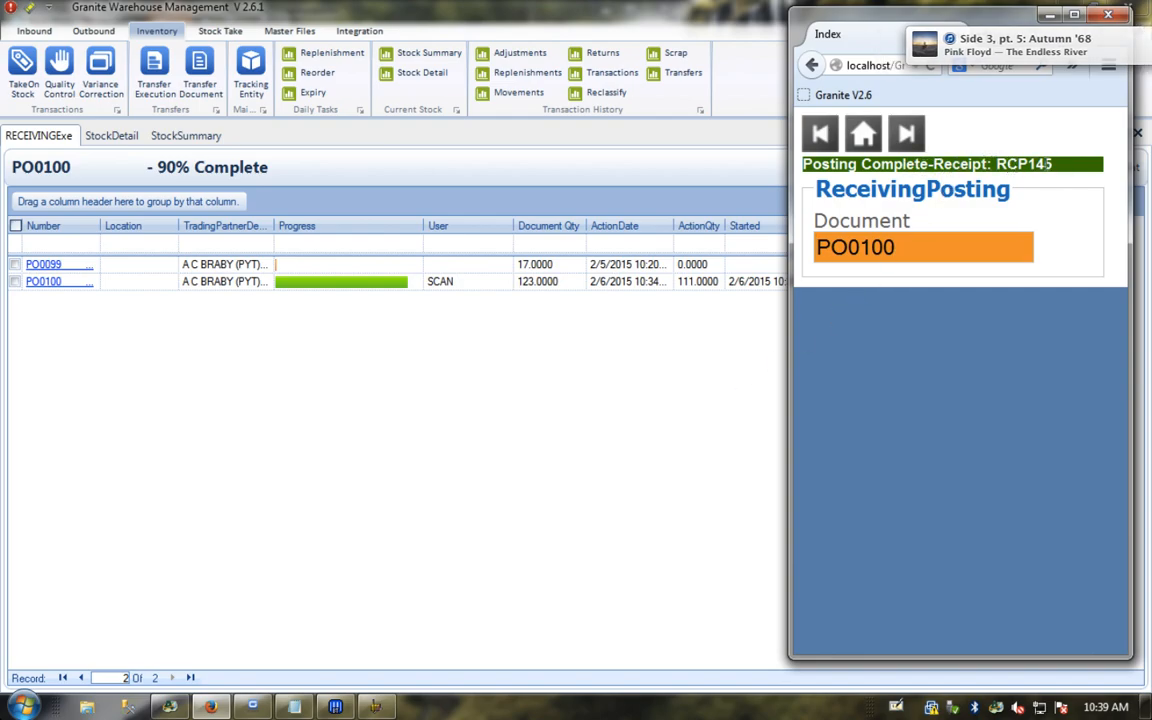
click(489, 445)
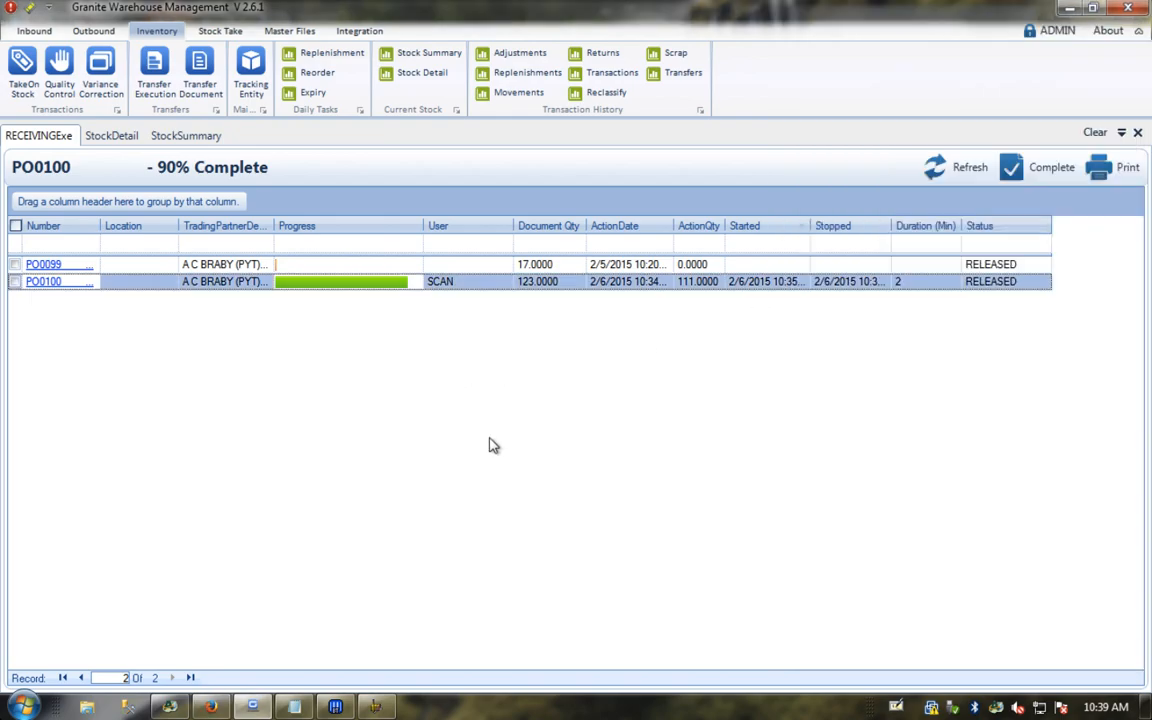
Step: Show Inventory Transactions with the RECEIVE group expanded to the four RCP145 receipts, then switch to Accpac
click(602, 72)
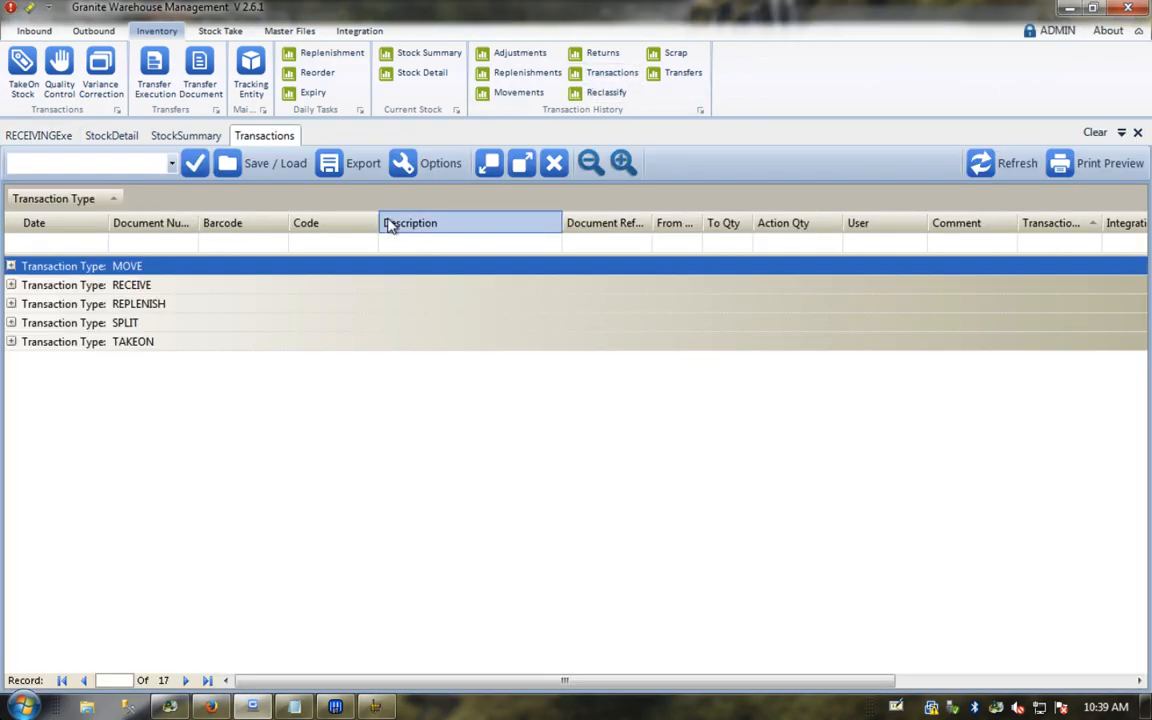
click(11, 285)
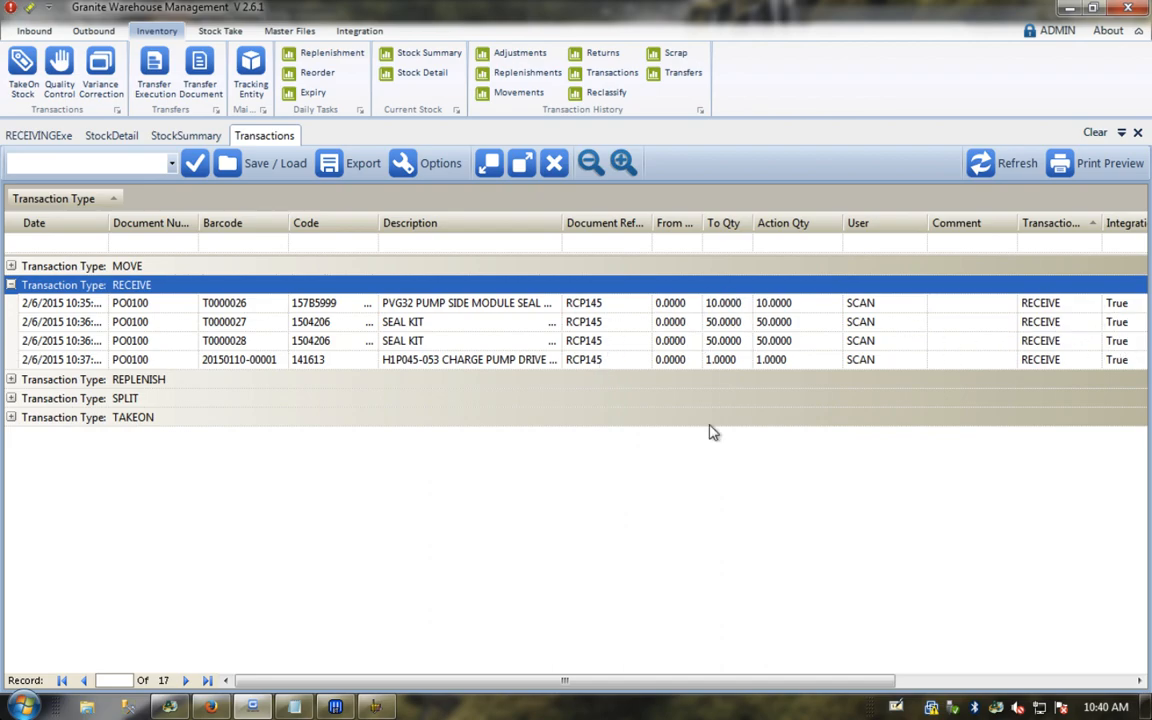
click(169, 707)
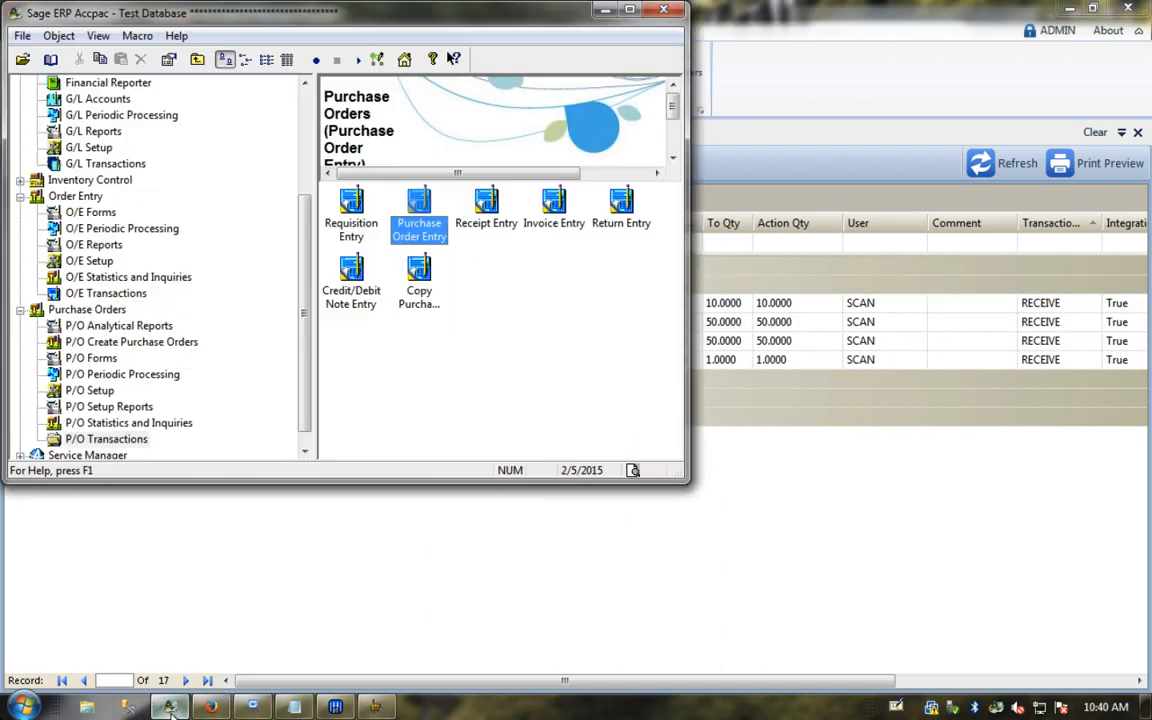
Step: Open purchase order receipt entry in Accpac and load receipt RCP145
double_click(486, 205)
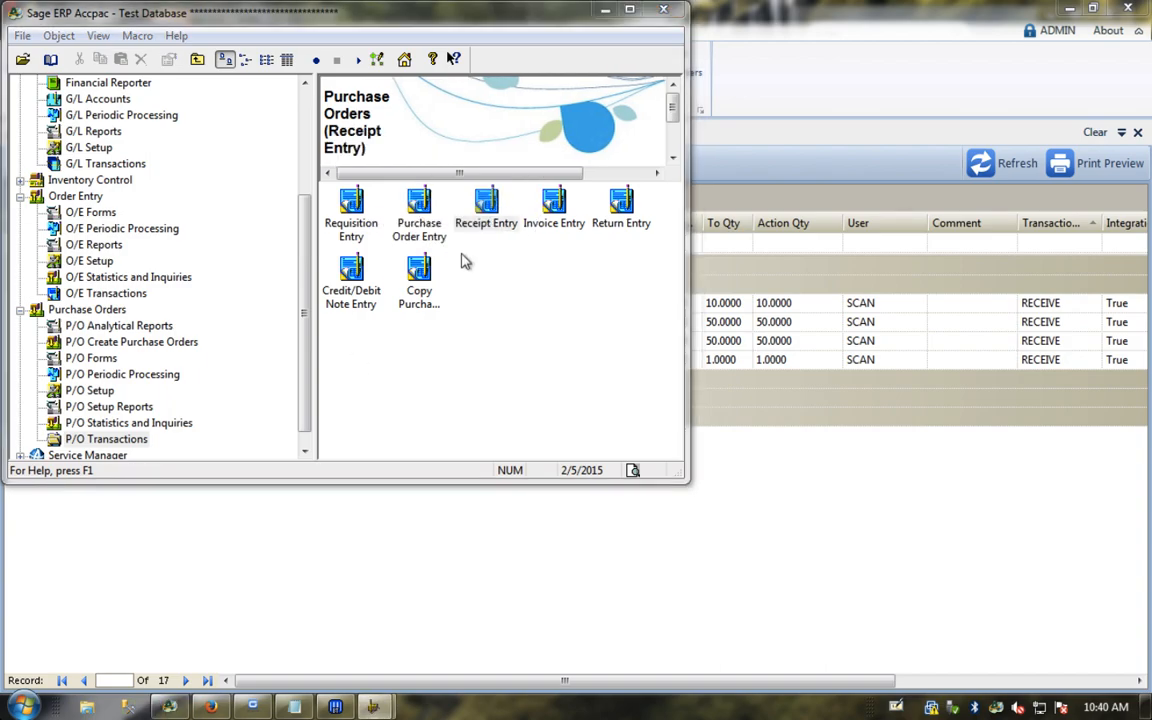
text(PO)
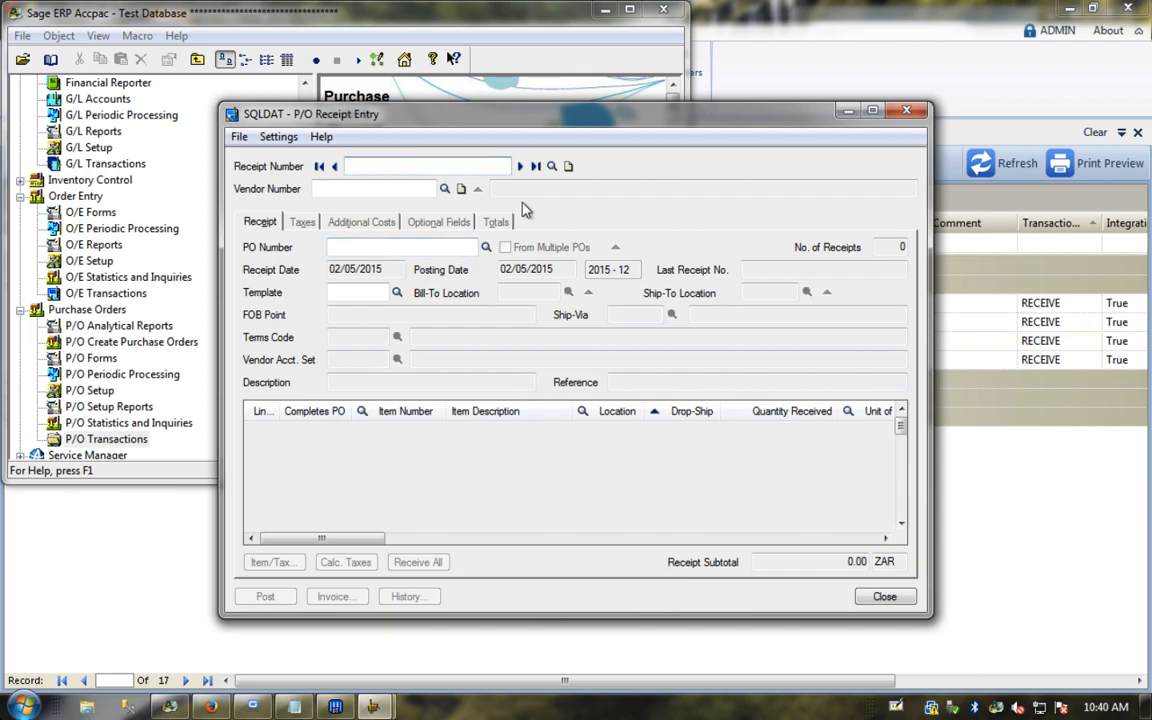
click(552, 166)
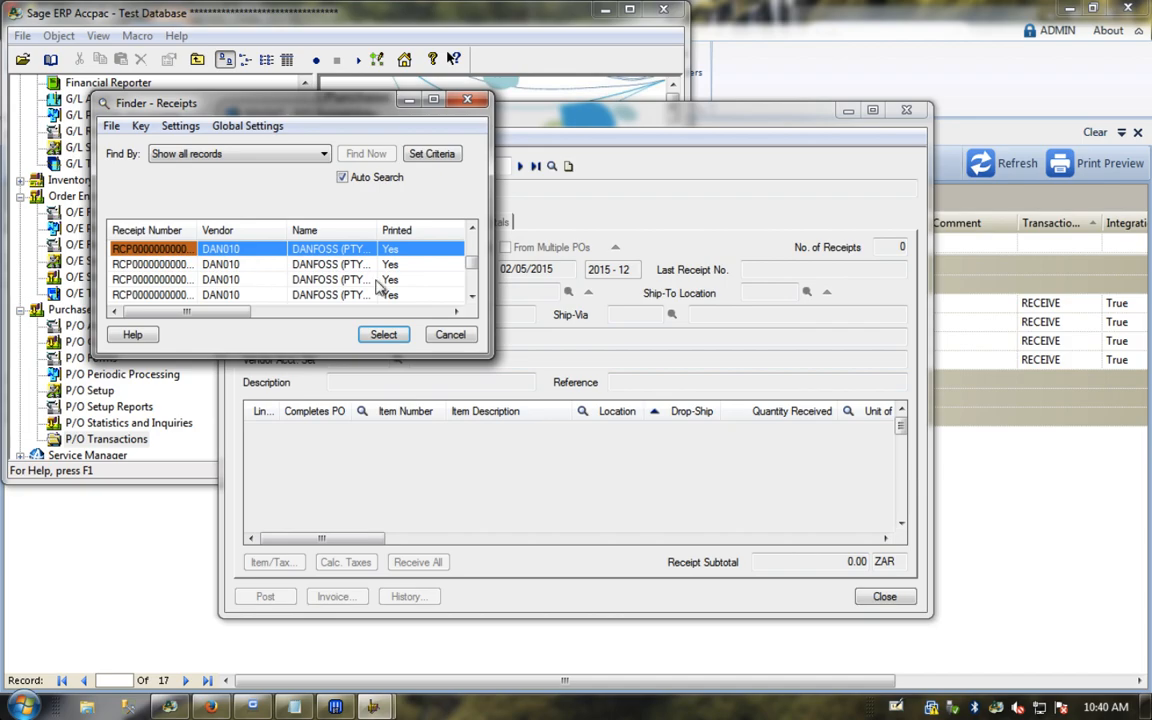
drag(471, 264, 472, 302)
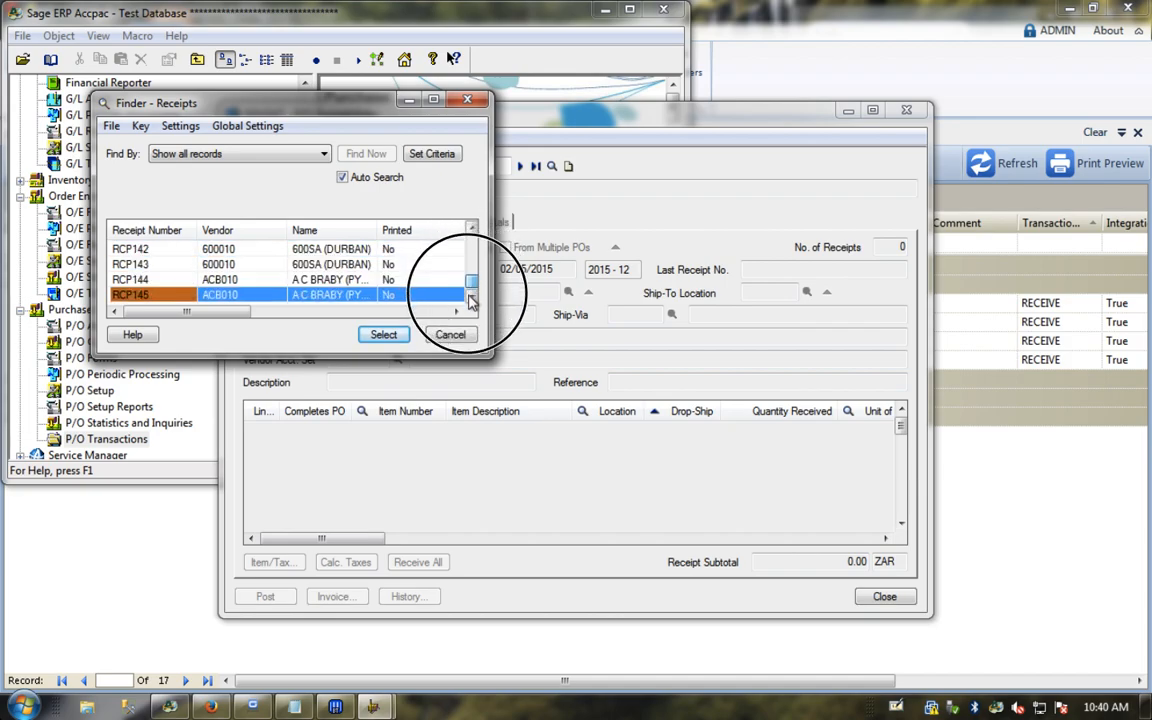
double_click(152, 296)
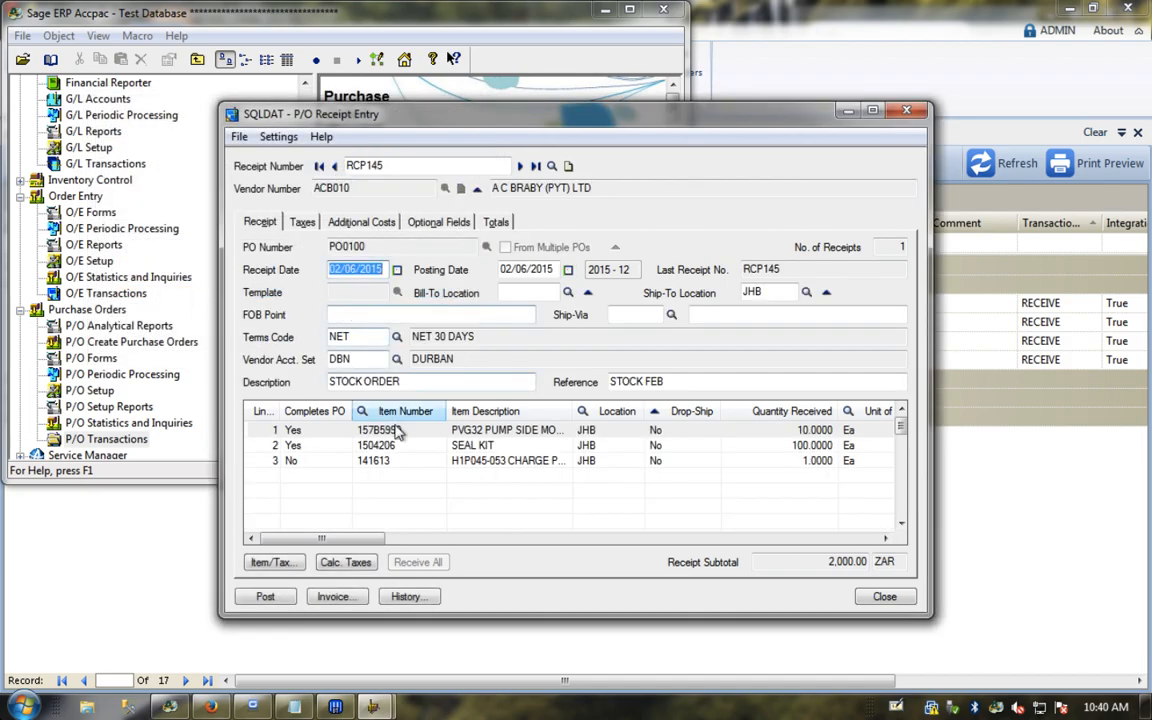
Step: Review RCP145's lines, checking the seal kit and charge pump drive quantities and 2,000.00 ZAR total
click(394, 431)
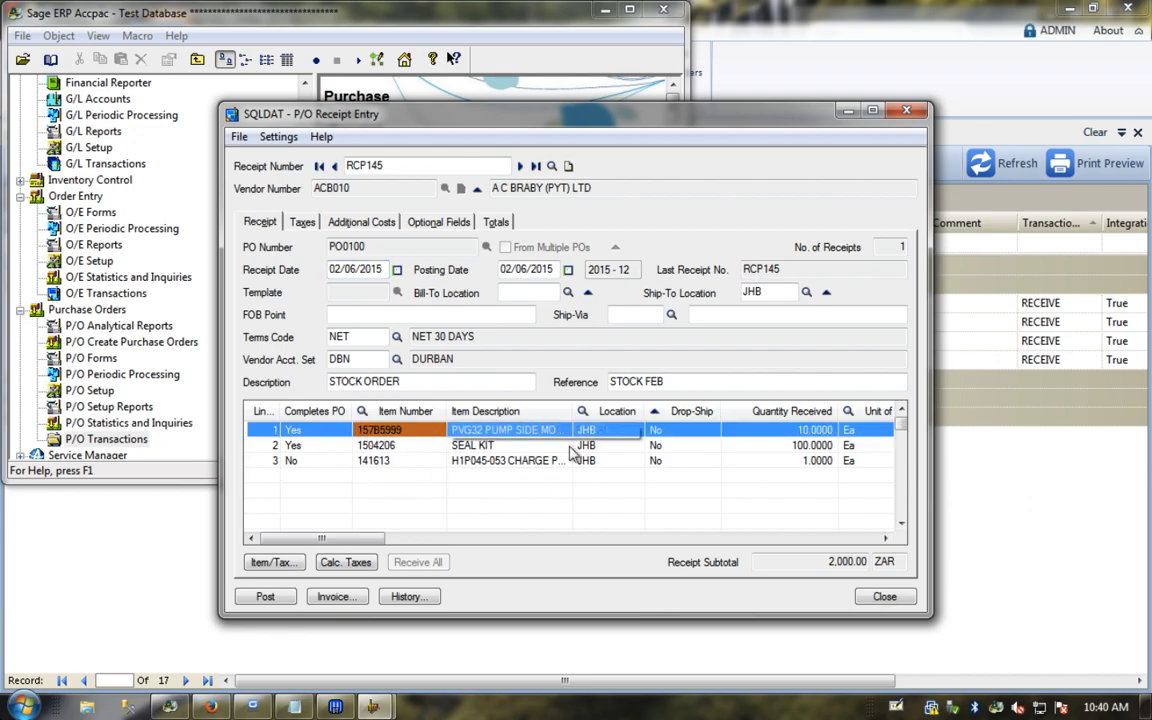
click(808, 445)
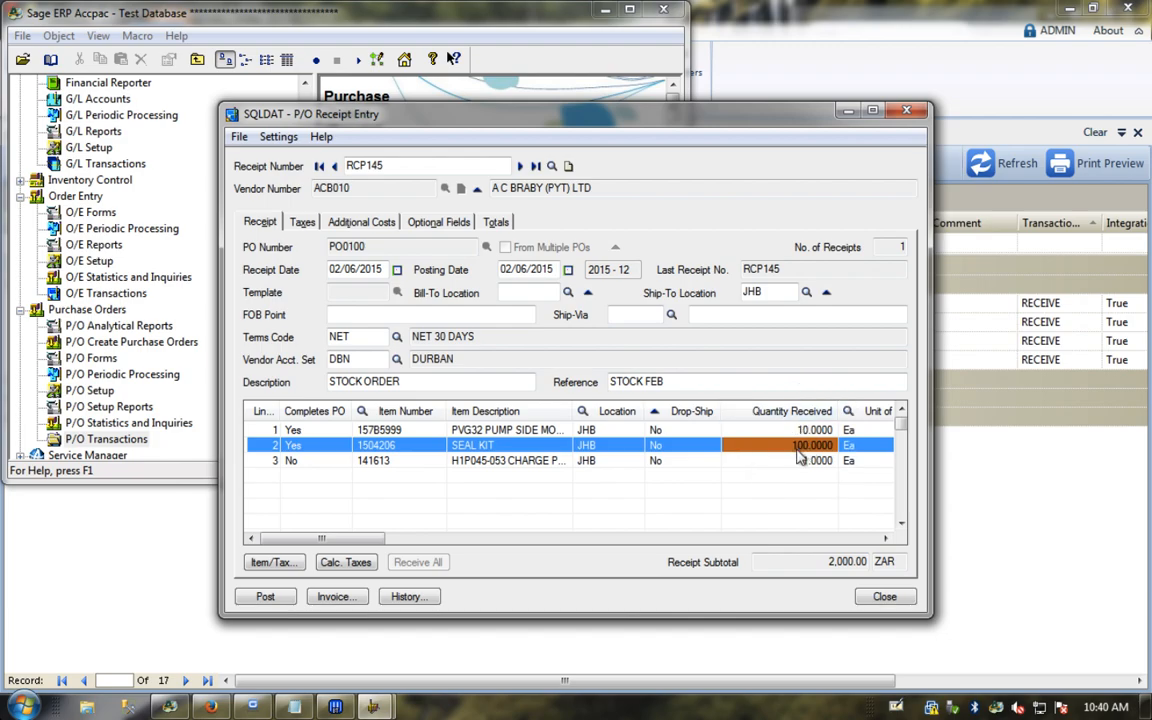
click(767, 462)
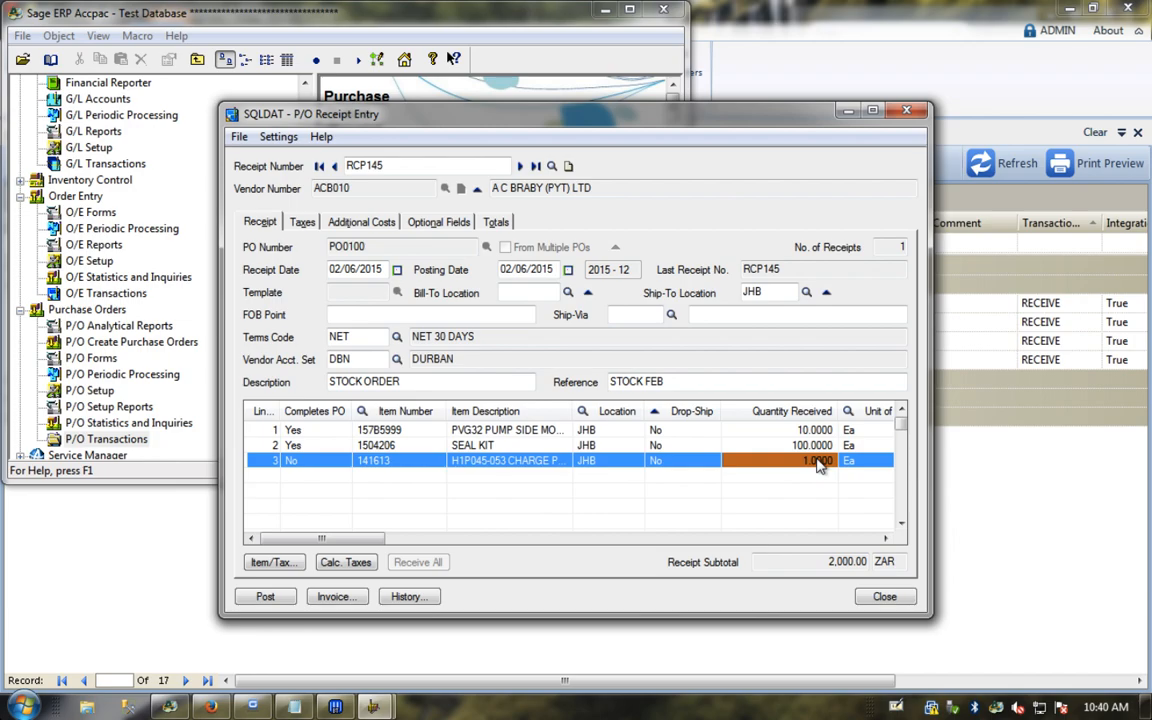
click(386, 165)
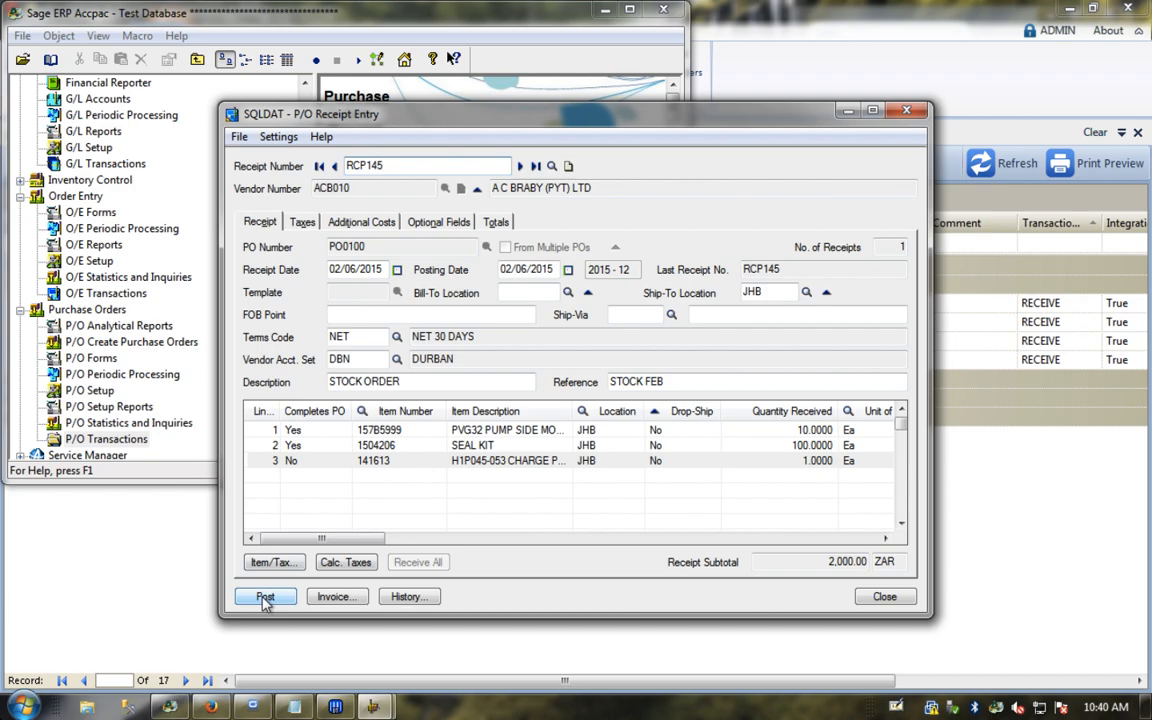
drag(321, 539, 675, 549)
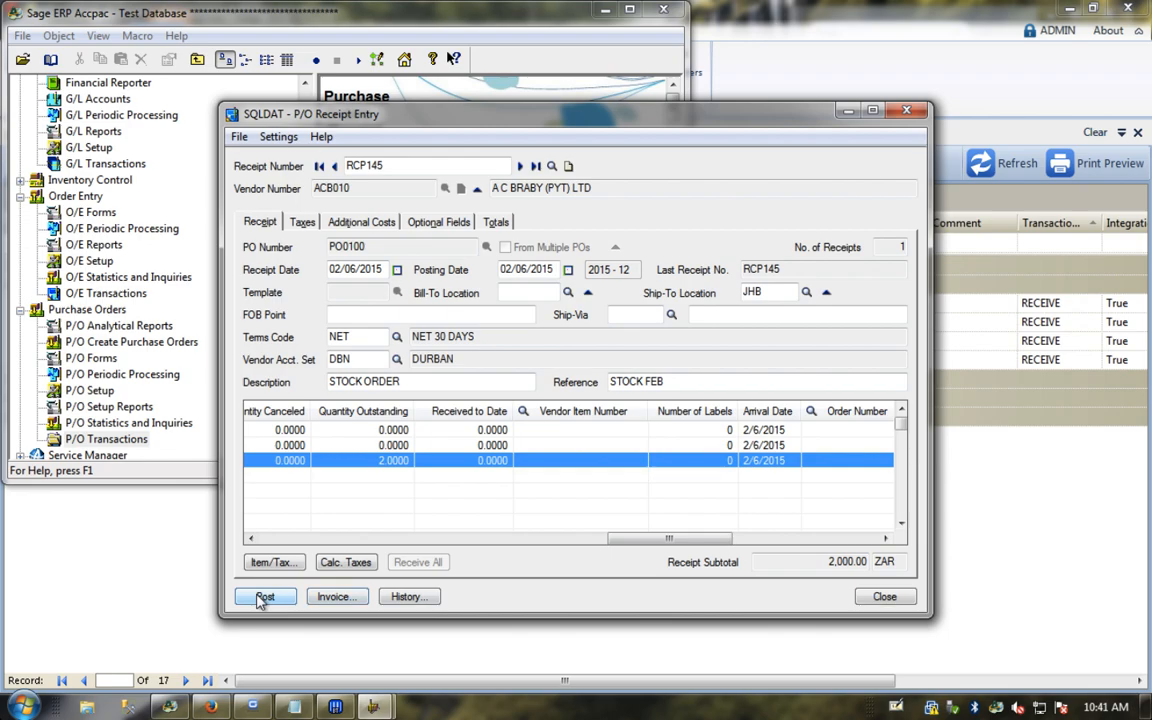
Step: Close the receipt entry, dismiss the warning, close the item record and exit Accpac
click(881, 597)
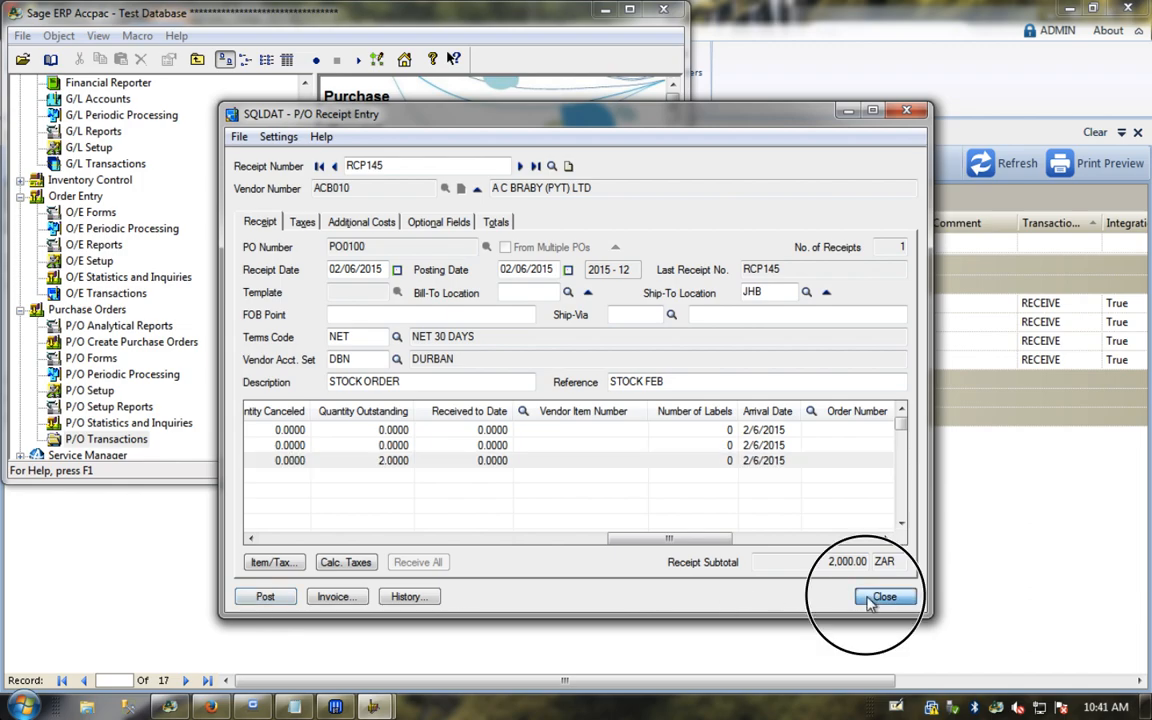
click(666, 9)
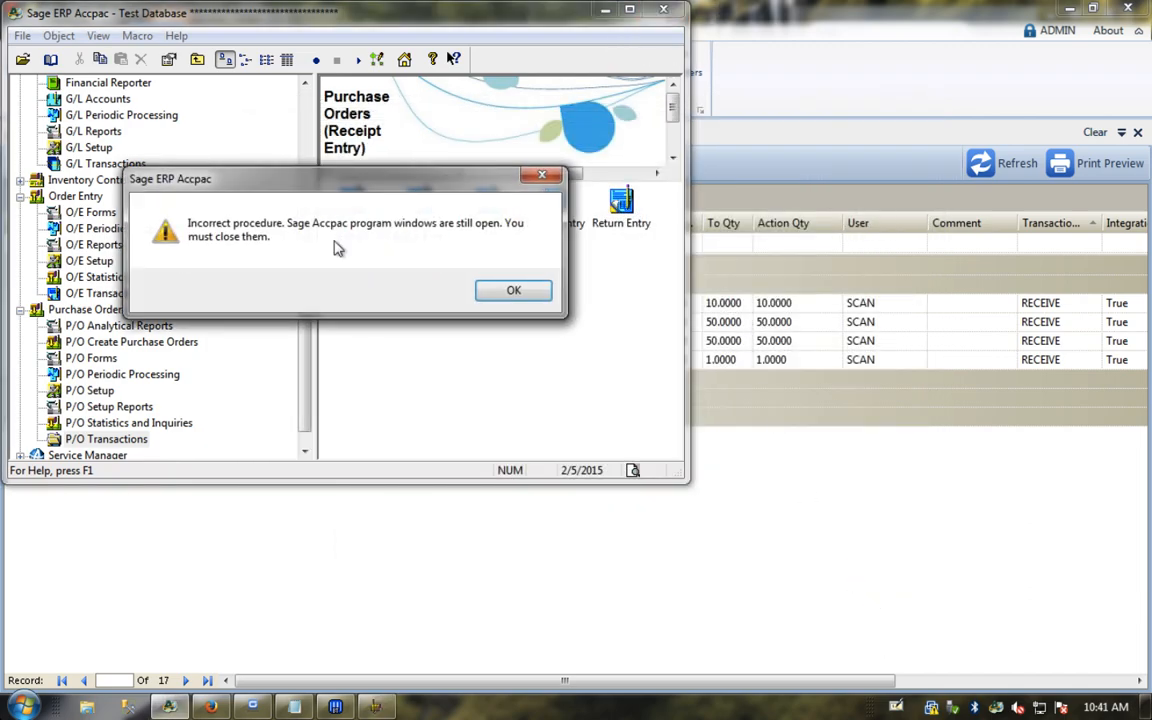
click(505, 290)
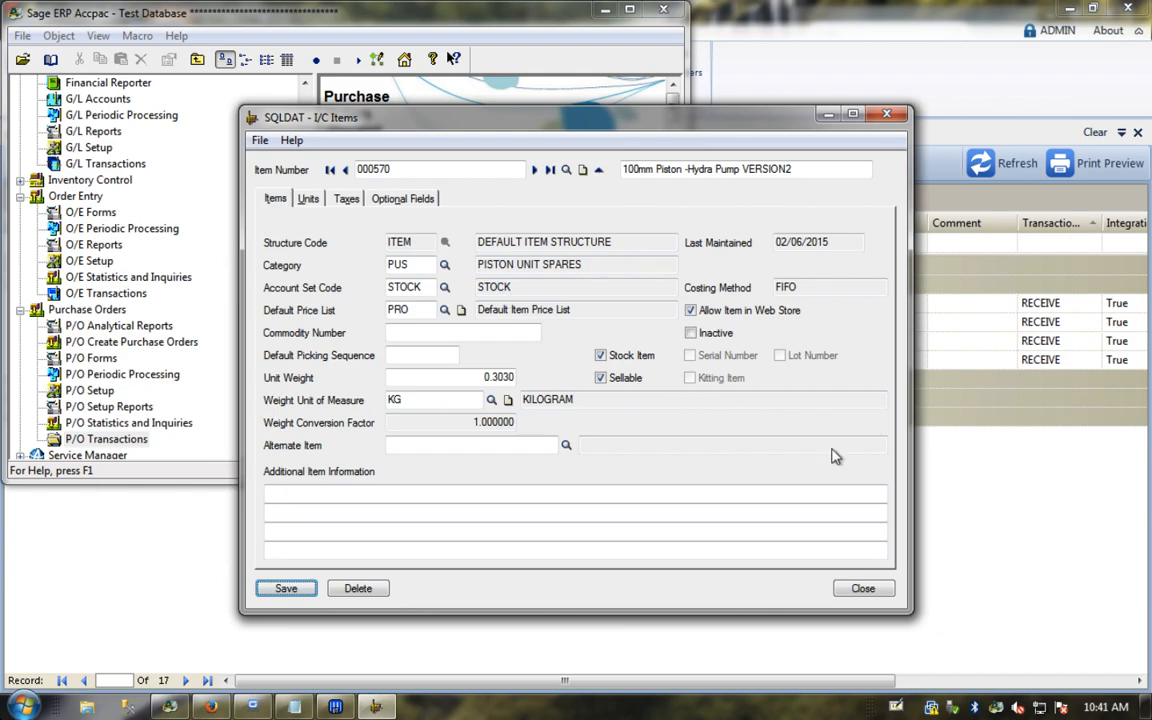
click(866, 590)
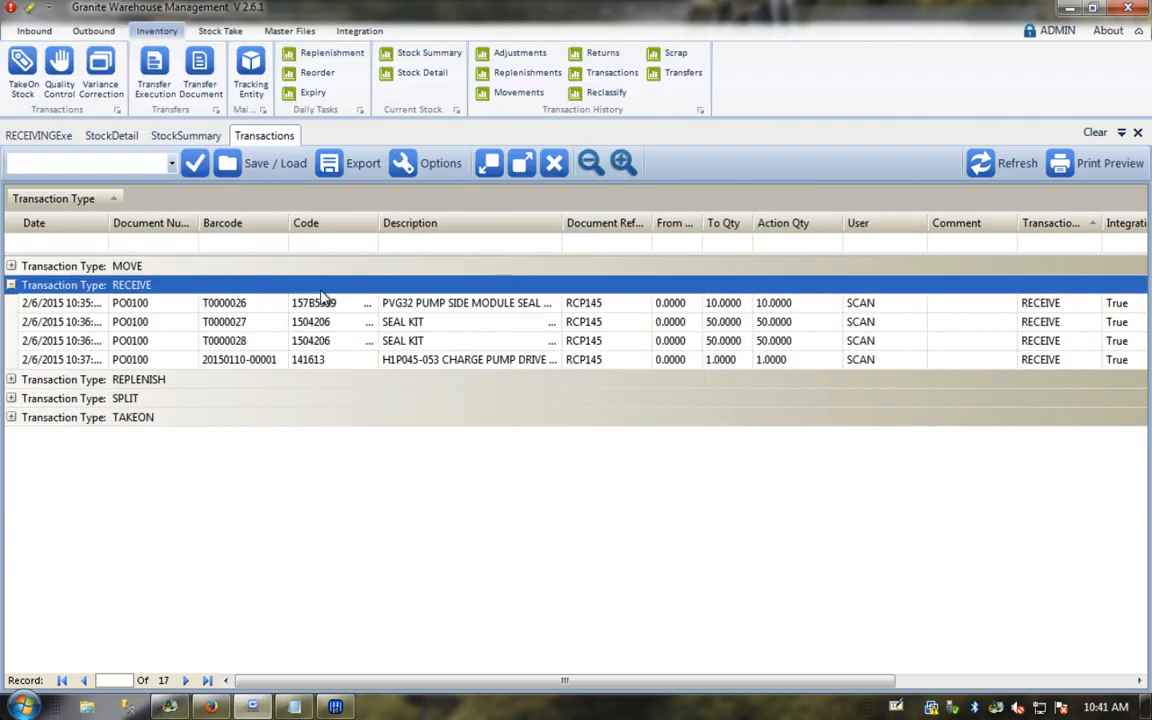
Step: Review PO0100's receiving document details on the receiving execution tab
click(50, 135)
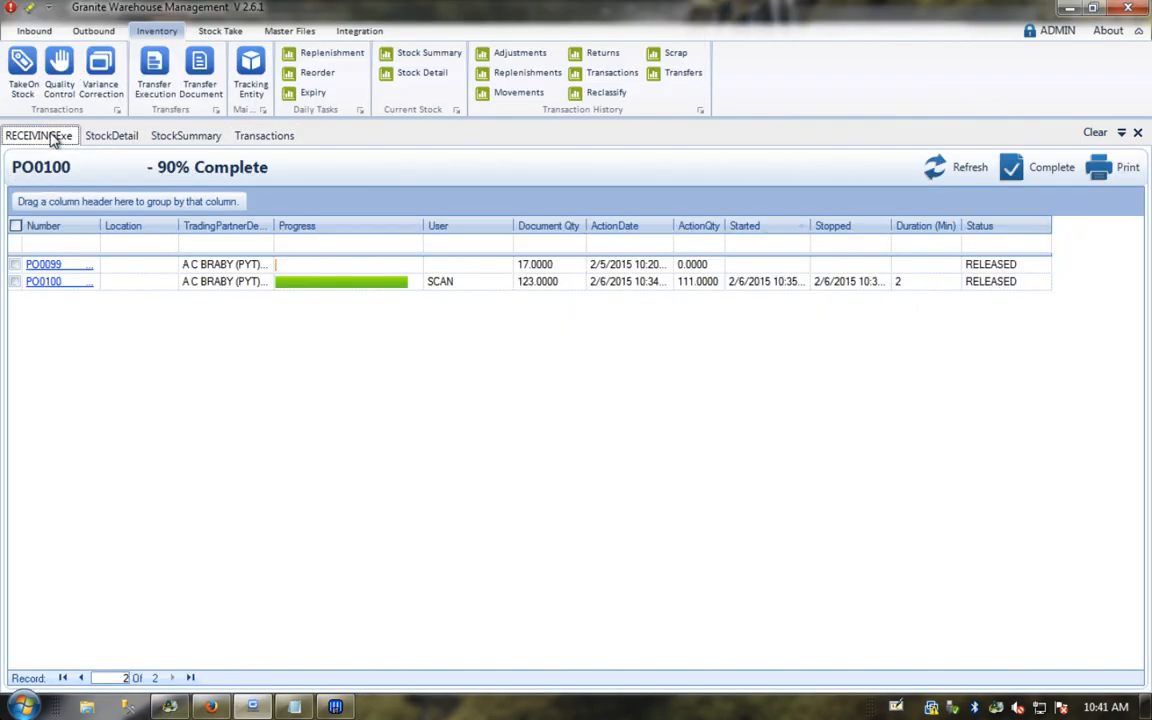
click(45, 283)
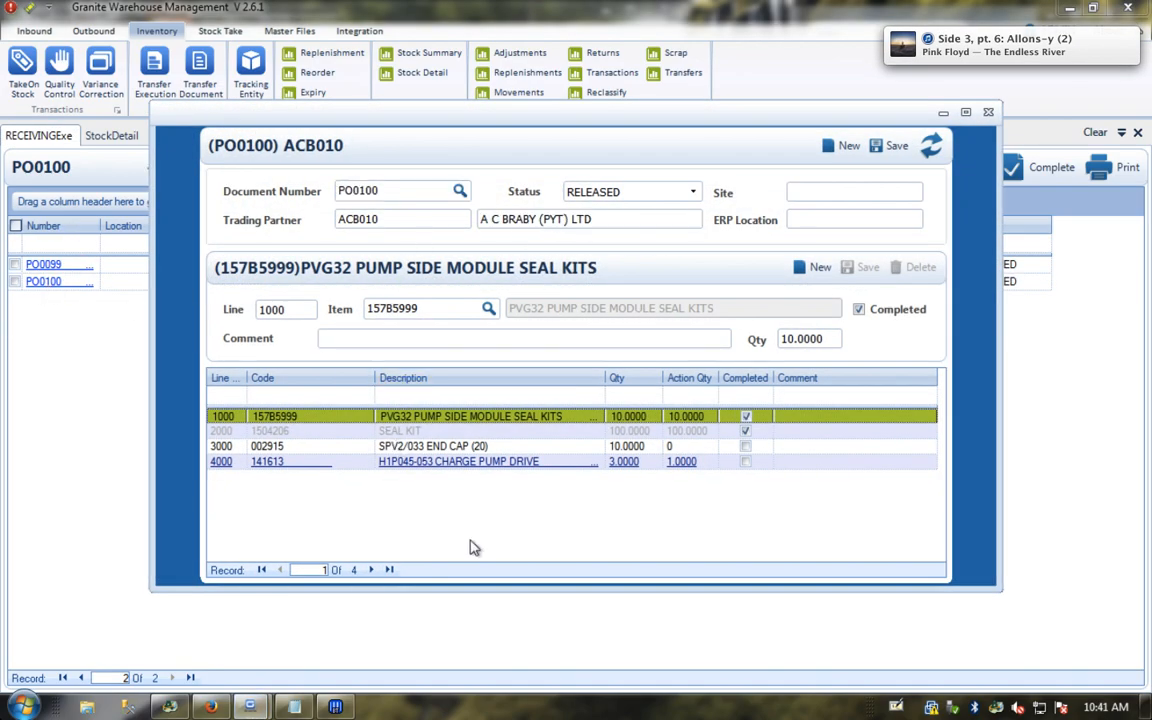
click(988, 112)
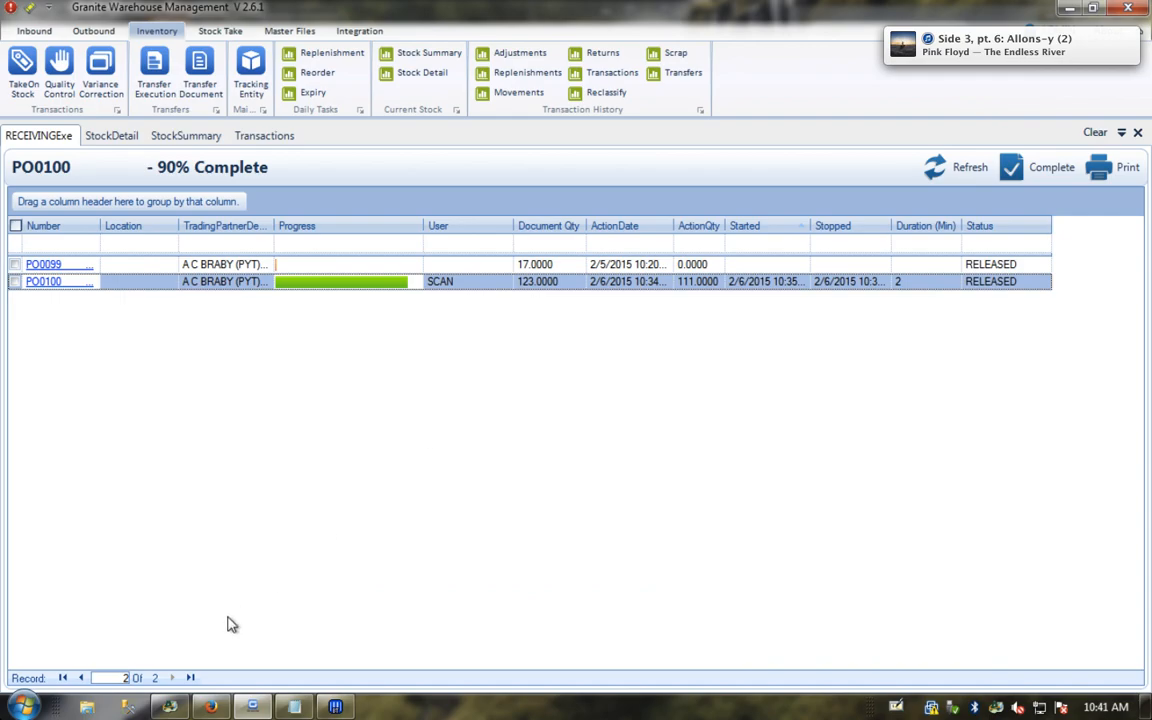
Step: Look over the scanner's posting page, then open Stock Detail showing the received items in RECEIVING
click(211, 707)
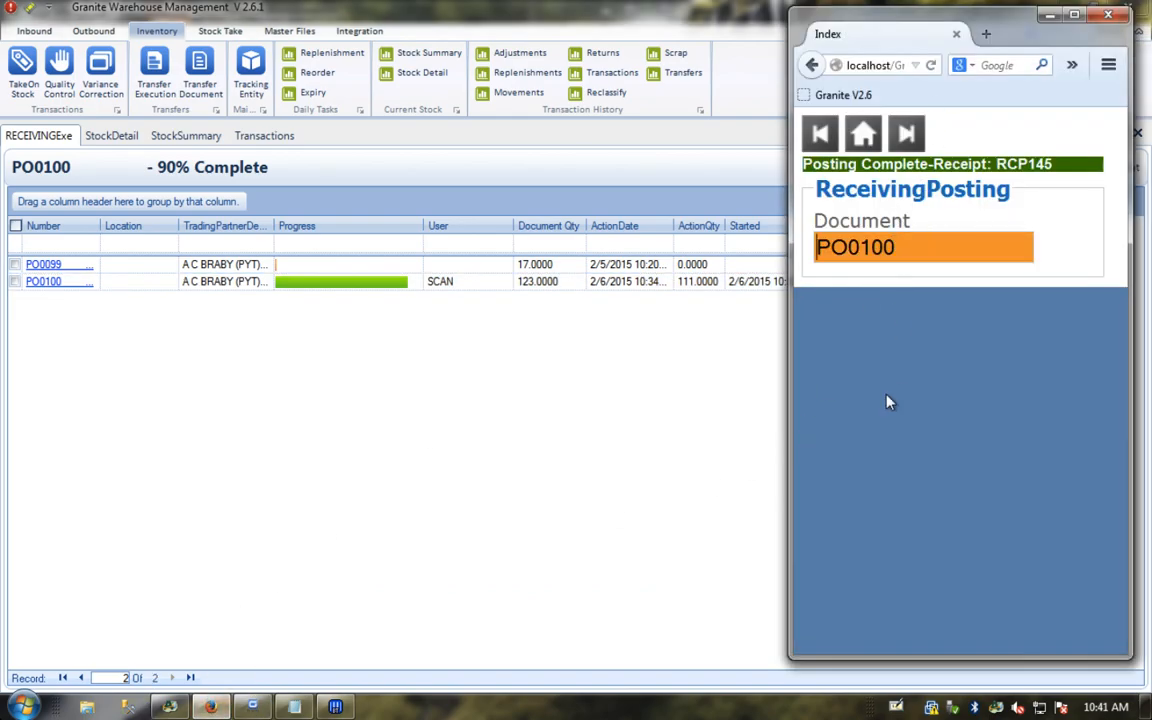
click(549, 401)
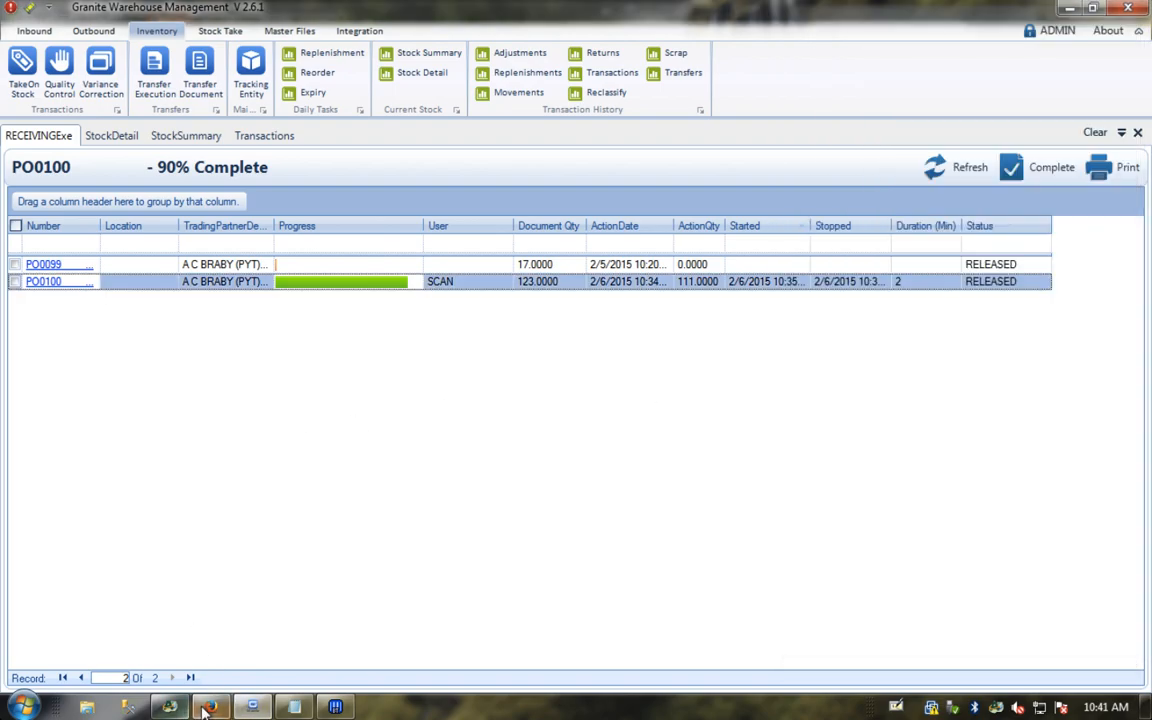
key(alt+Tab)
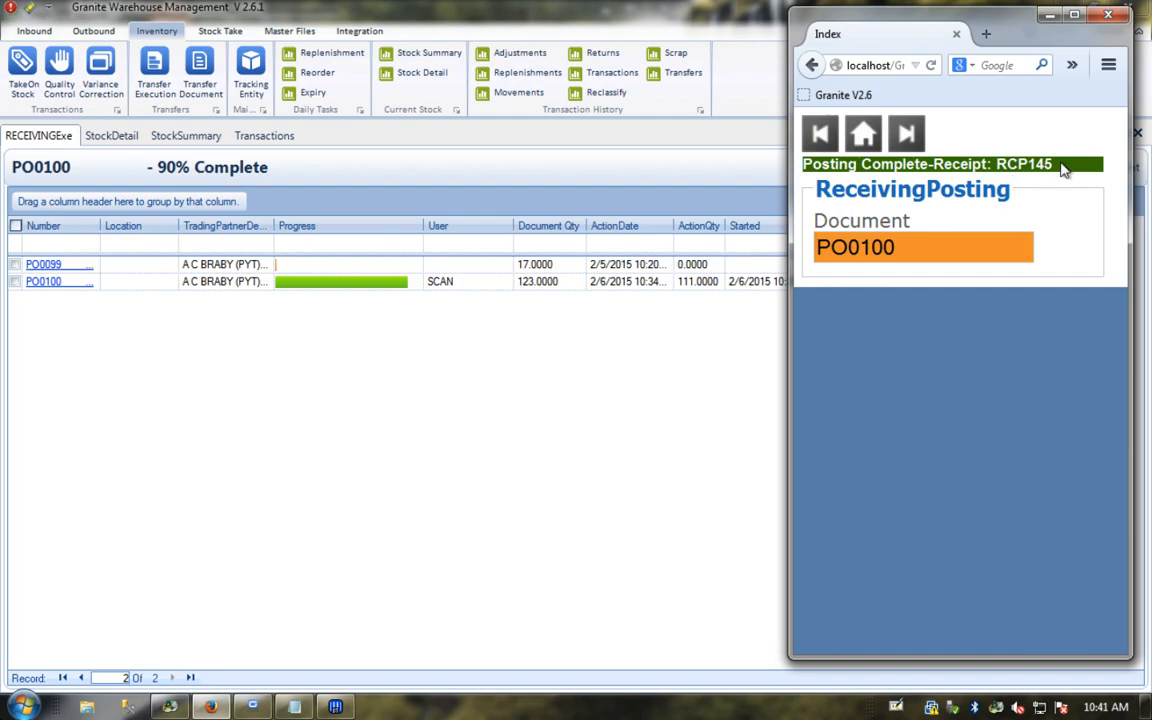
click(620, 339)
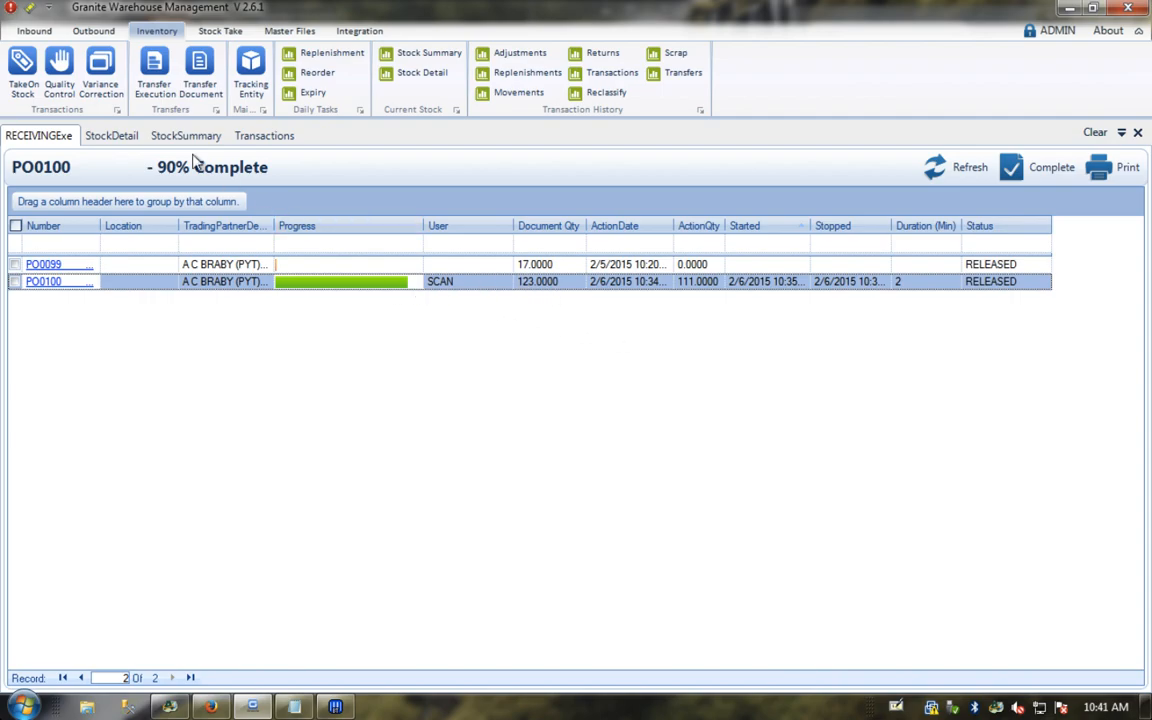
click(112, 135)
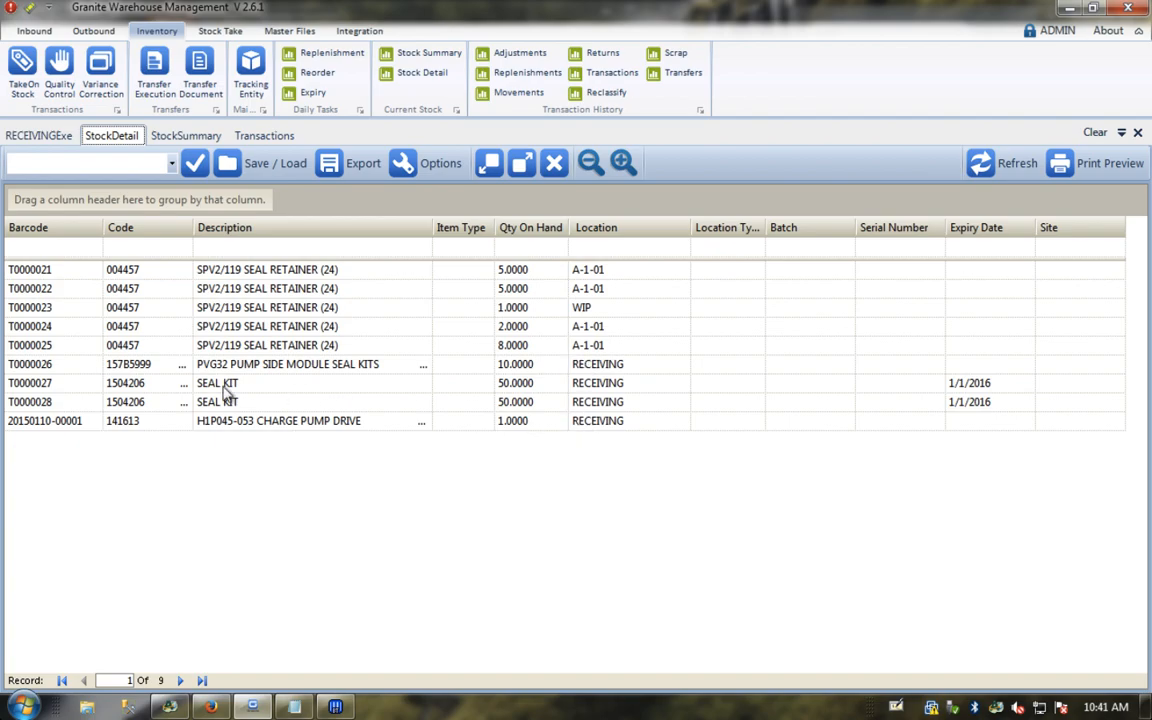
Step: Start an Inventory > Move in the web scanner with no comment and destination A-1-03
click(40, 385)
click(40, 401)
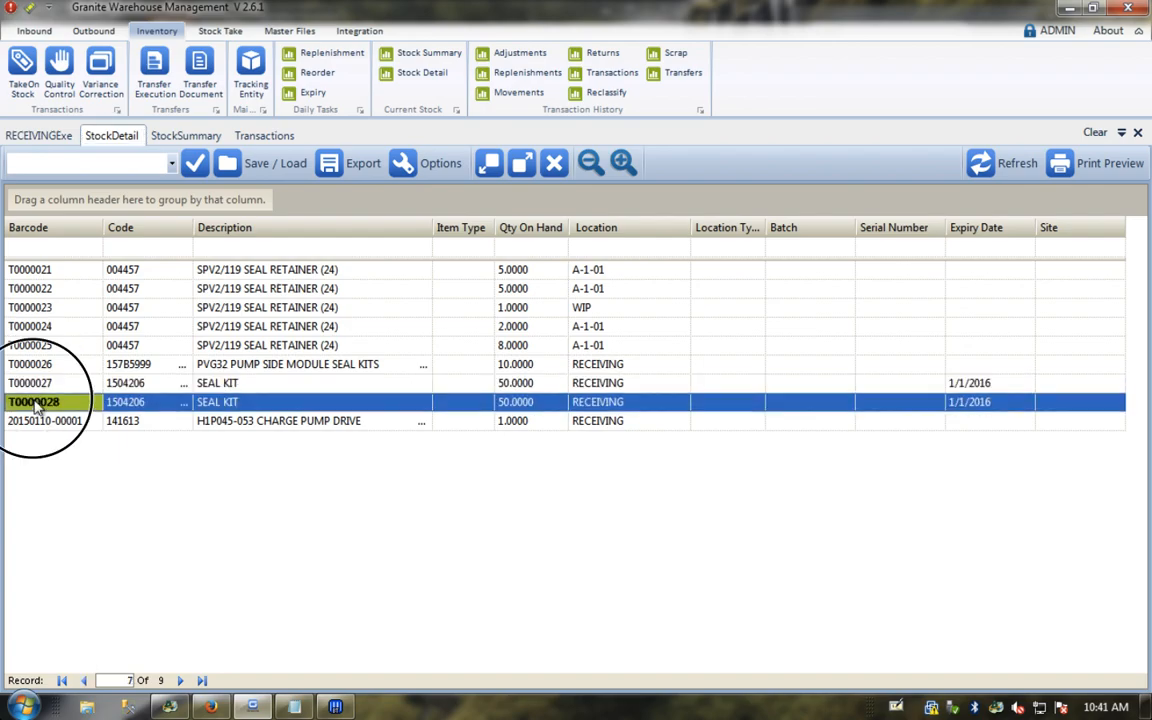
key(alt+Tab)
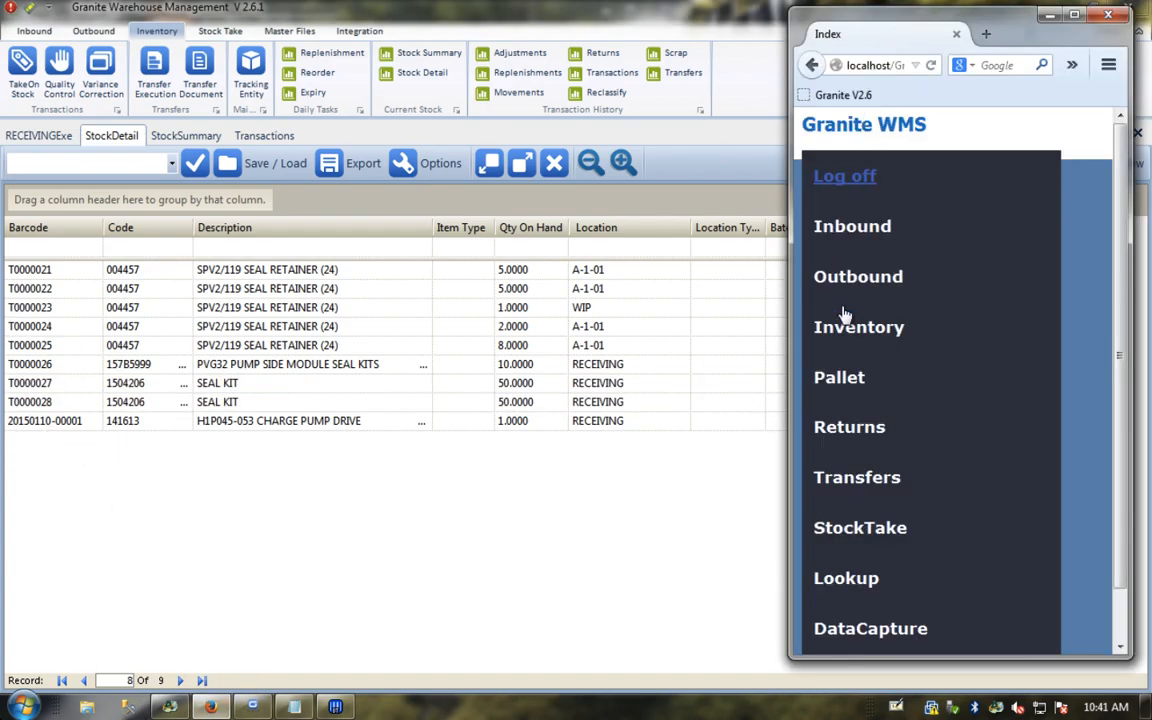
click(846, 330)
click(836, 376)
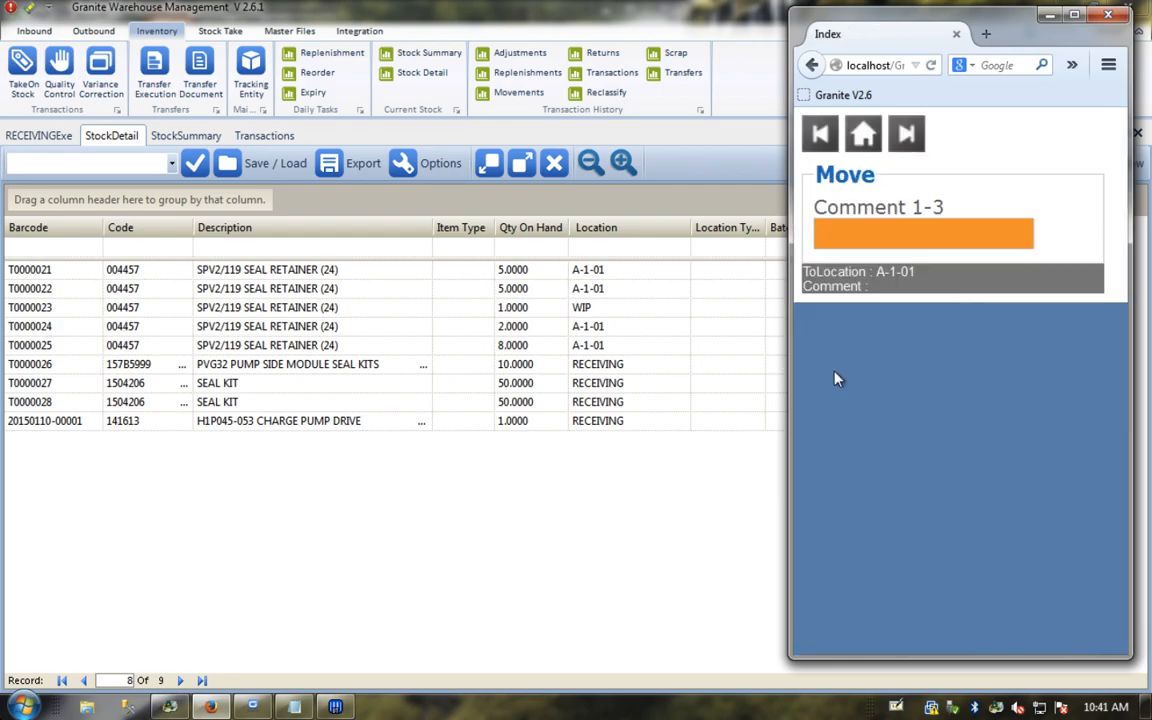
key(Return)
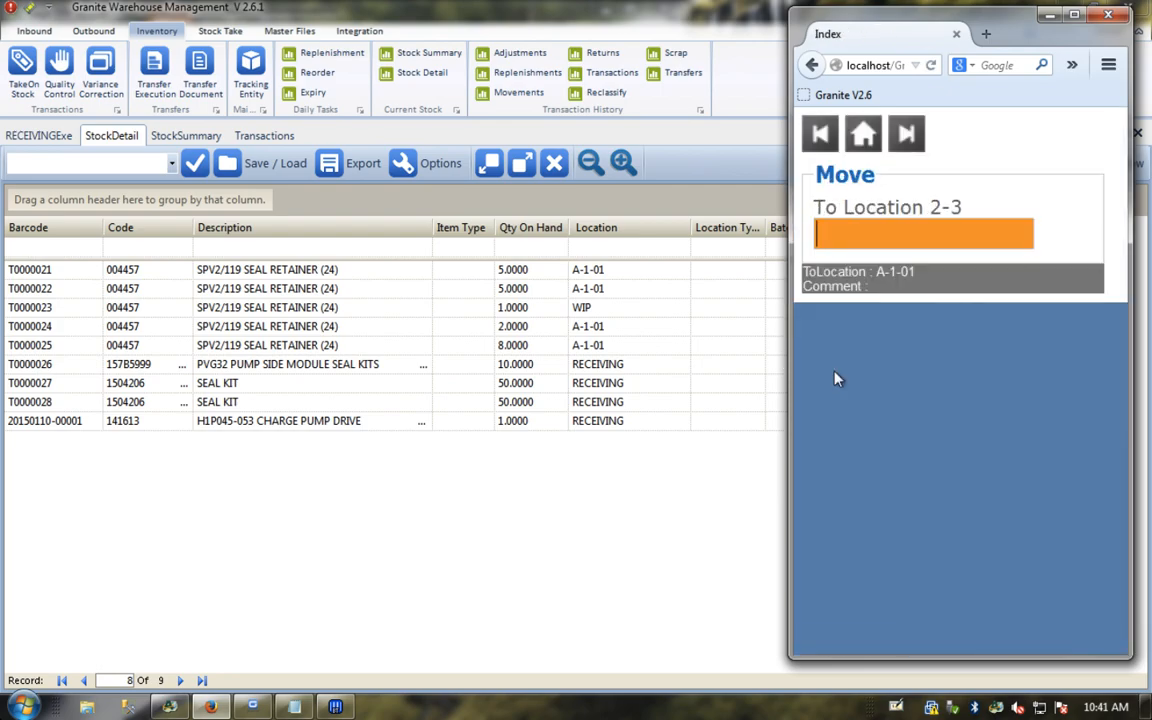
text(A-1-03)
key(Return)
Step: Scan pallets T0000027 and T0000028 to move them into A-1-03
text(T00)
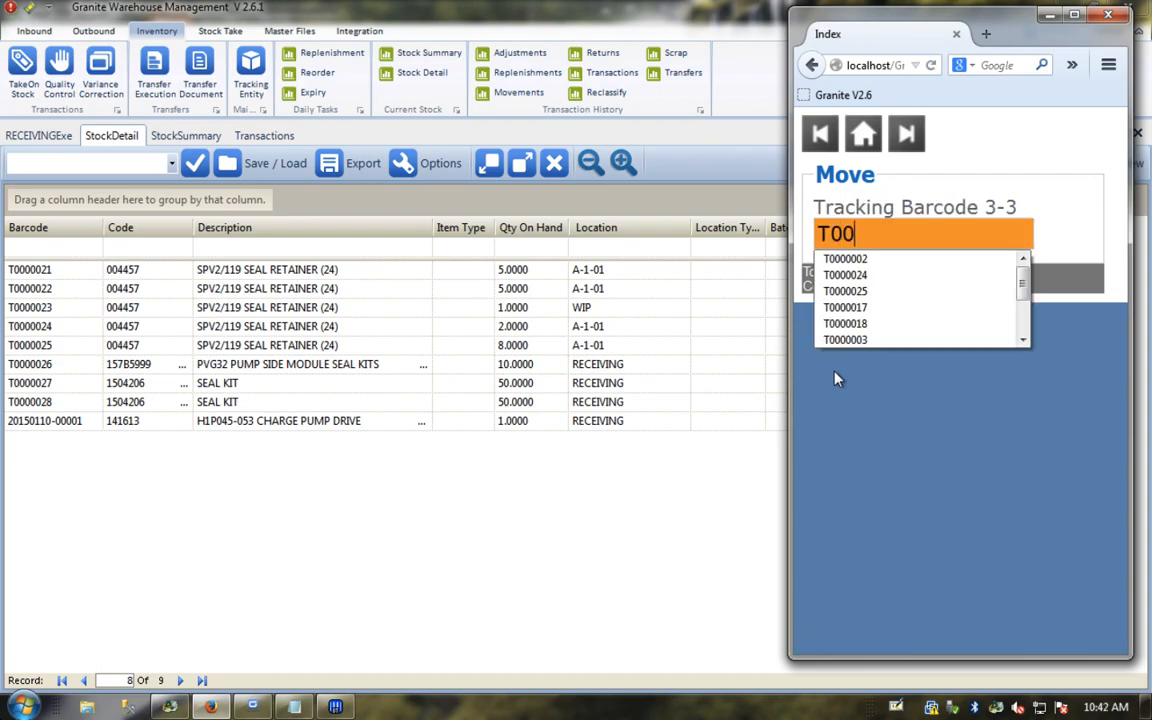
text(00027)
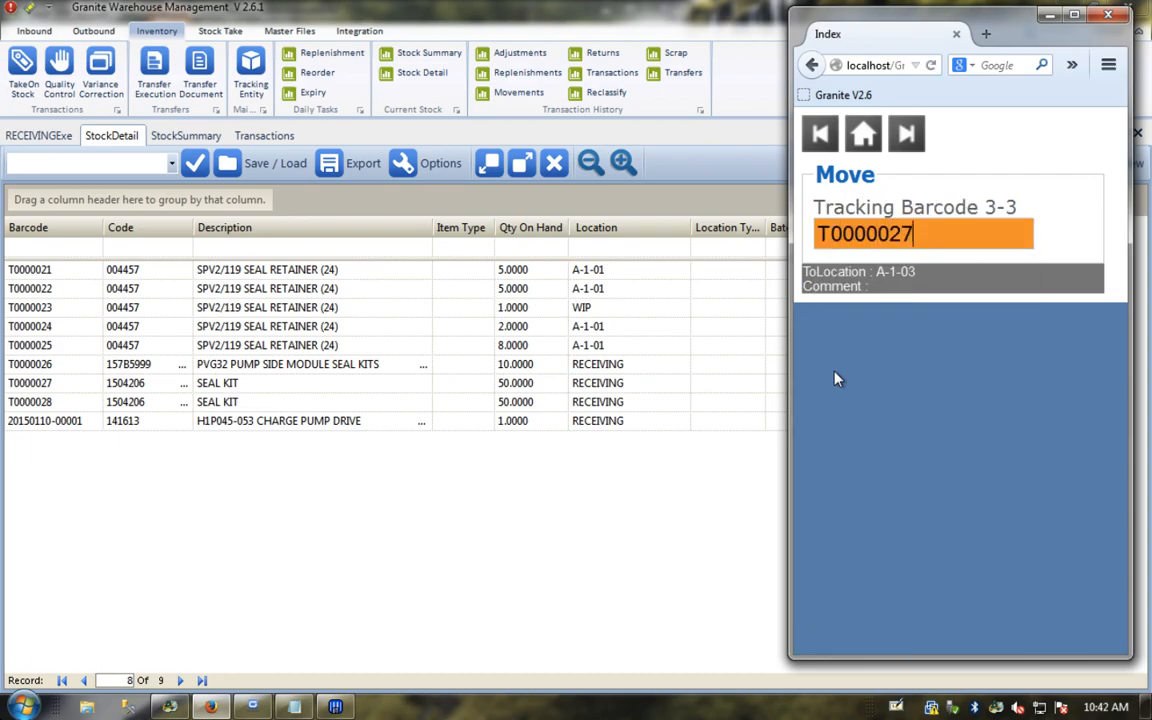
key(Return)
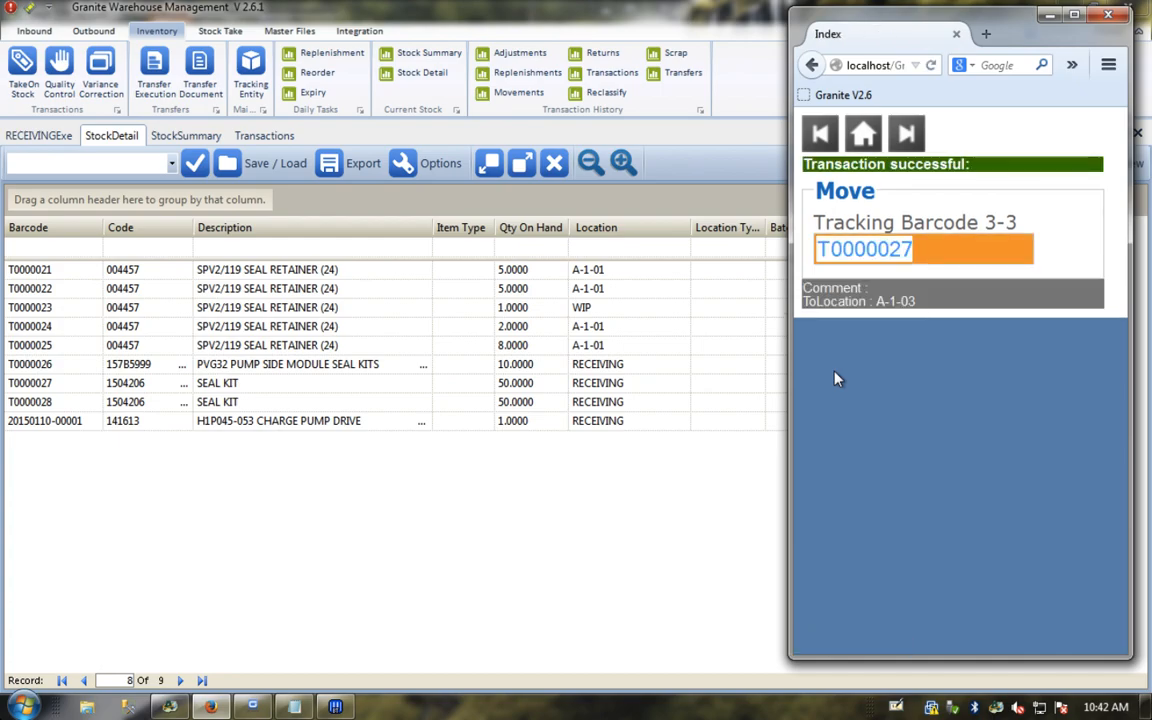
key(End)
key(BackSpace)
text(8)
key(Return)
Step: Refresh Stock Detail and confirm T0000027 and T0000028 now show location A-1-03
click(630, 487)
click(982, 163)
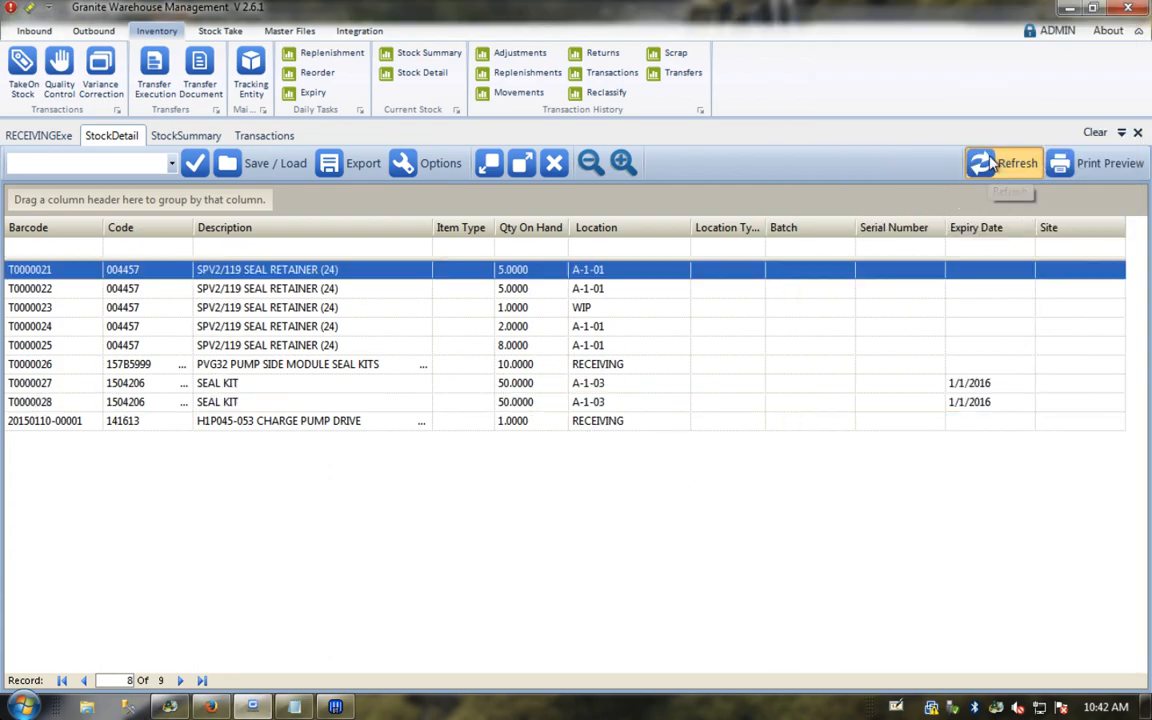
click(598, 388)
click(597, 401)
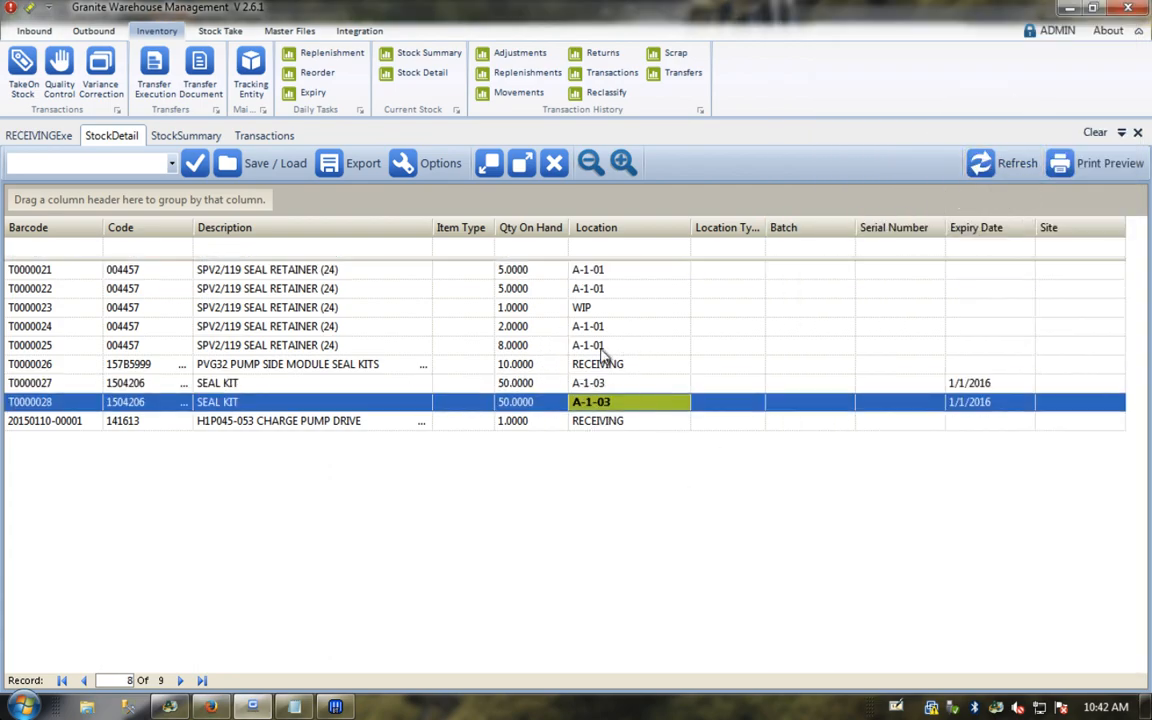
click(596, 388)
click(597, 403)
Step: Close the Stock Detail, Stock Summary, Transactions and Receiving Execution tabs
click(1138, 132)
click(1138, 132)
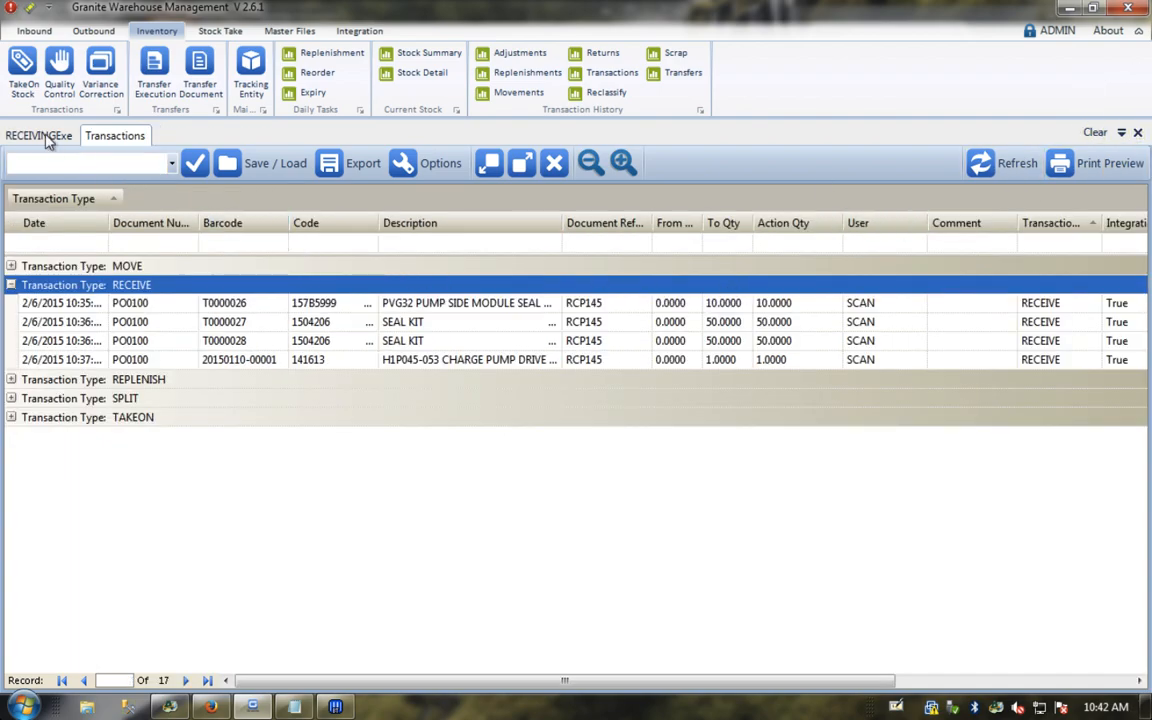
click(1138, 132)
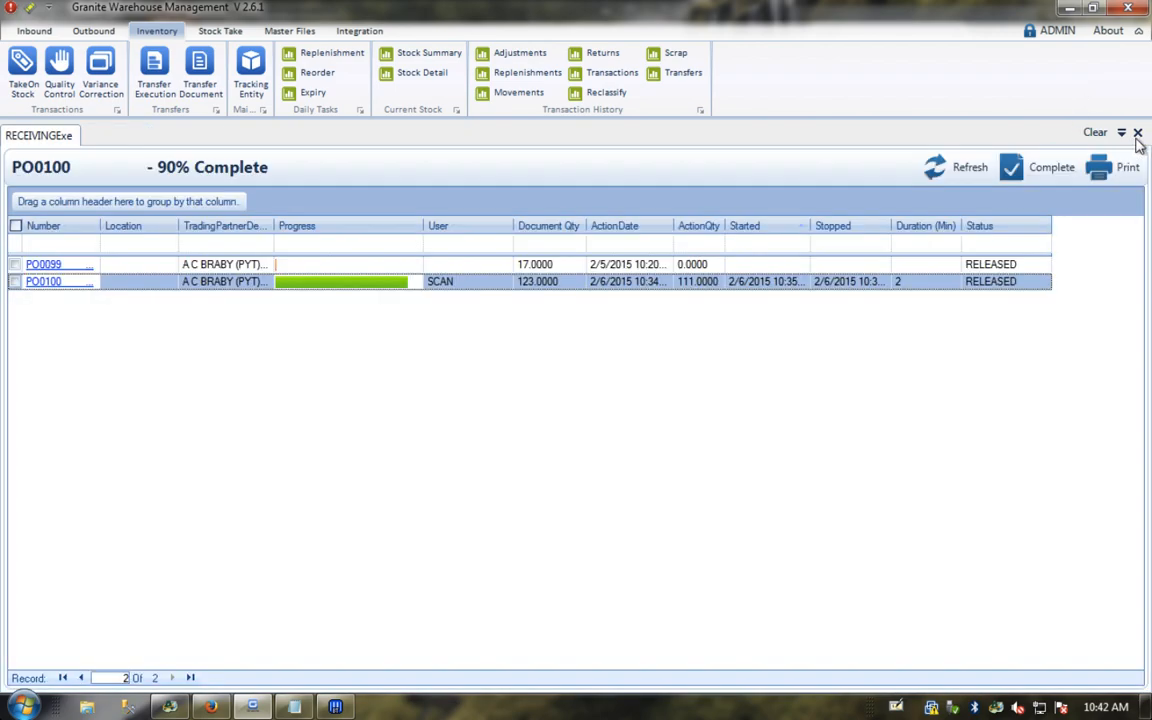
click(1138, 132)
Step: Open Inventory > Transactions with all groups expanded and review the entries
click(612, 76)
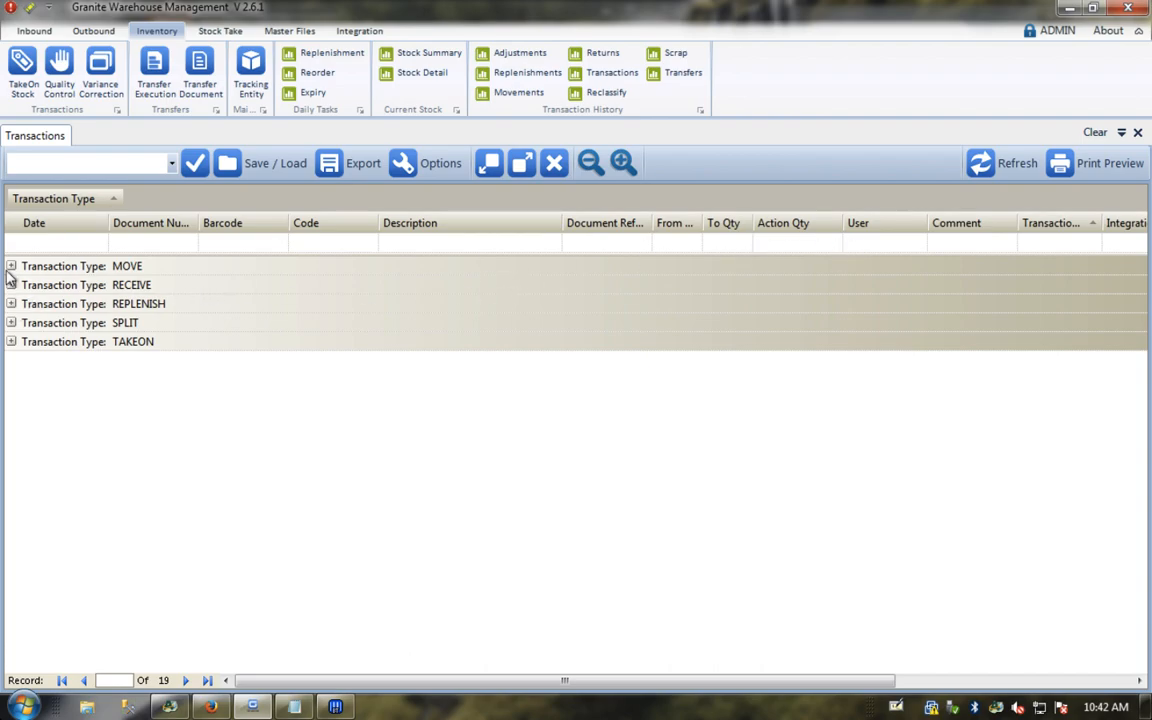
click(488, 165)
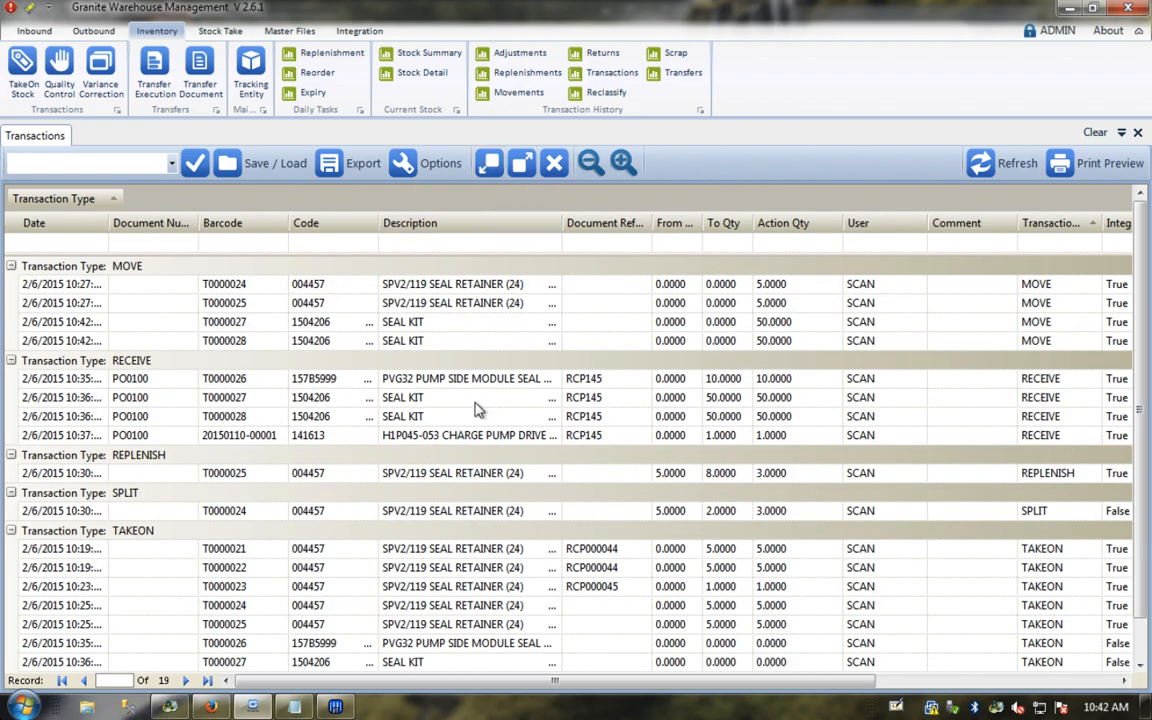
click(478, 473)
scroll(478, 488, down, 1)
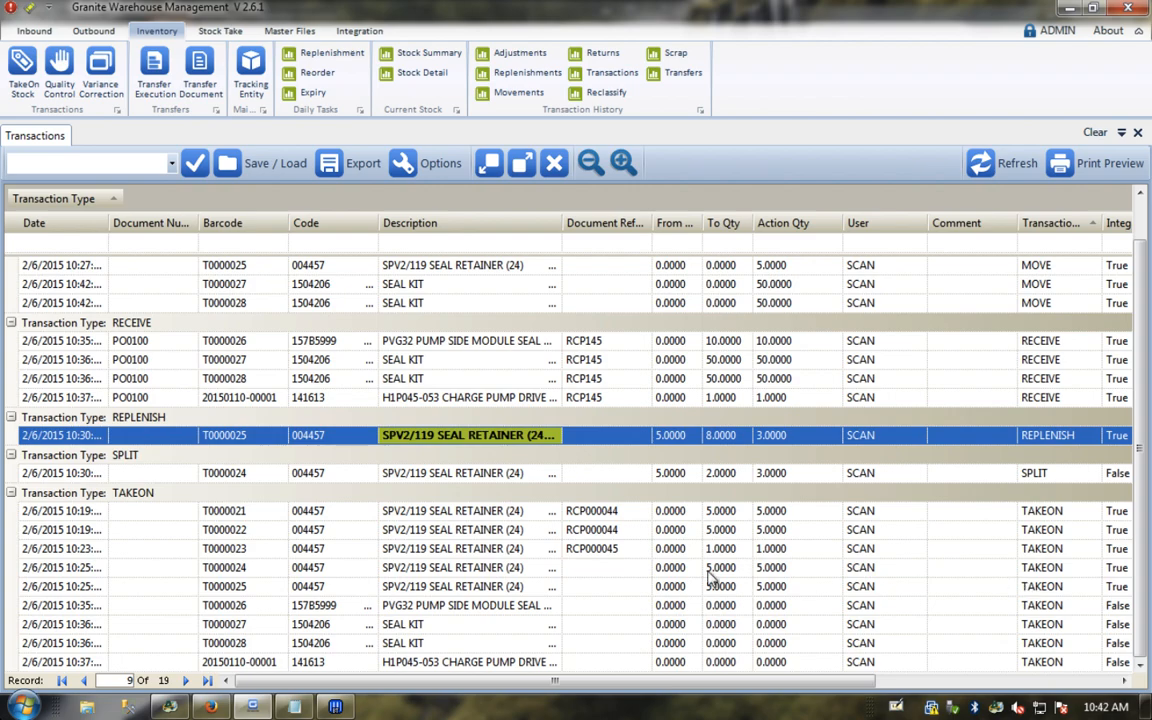
click(212, 511)
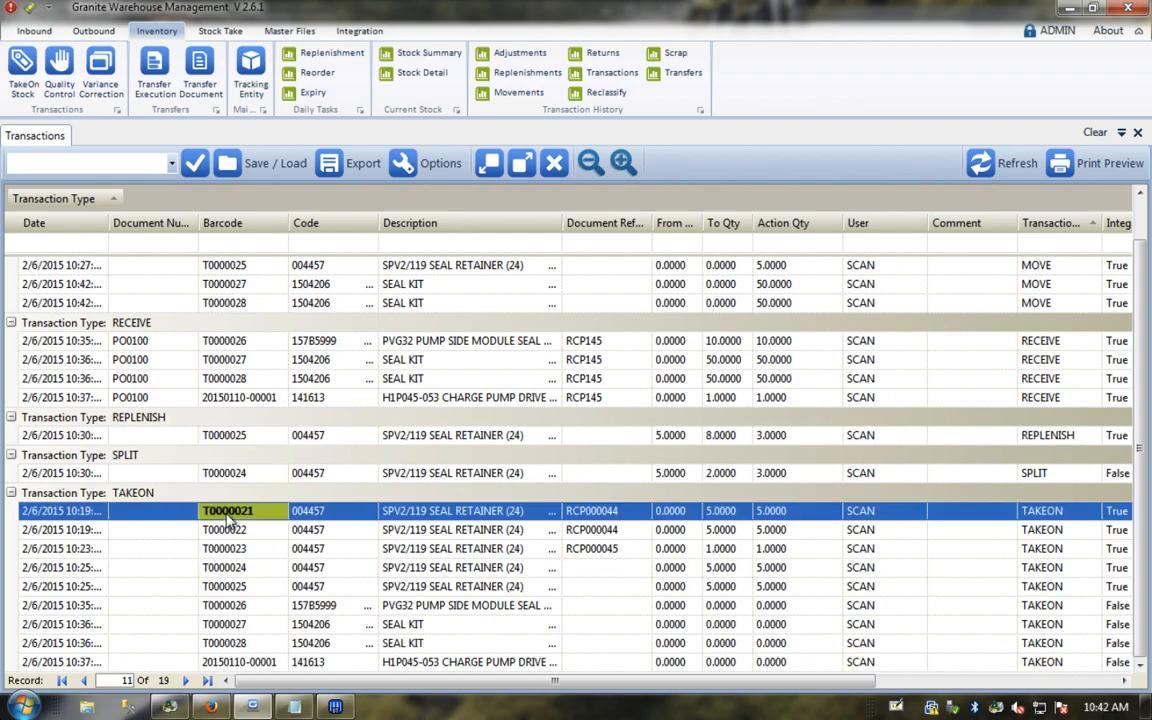
click(788, 589)
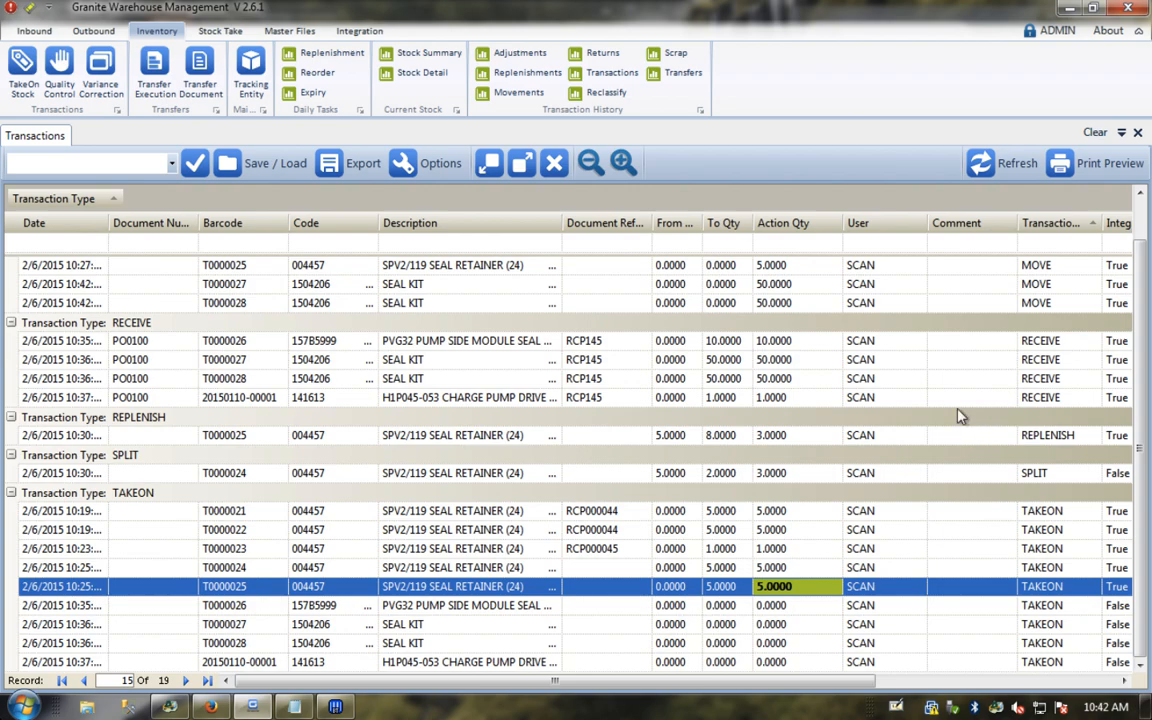
Step: Filter the transactions by Document Ref RCP145, then clear that filter
click(600, 243)
text(P145)
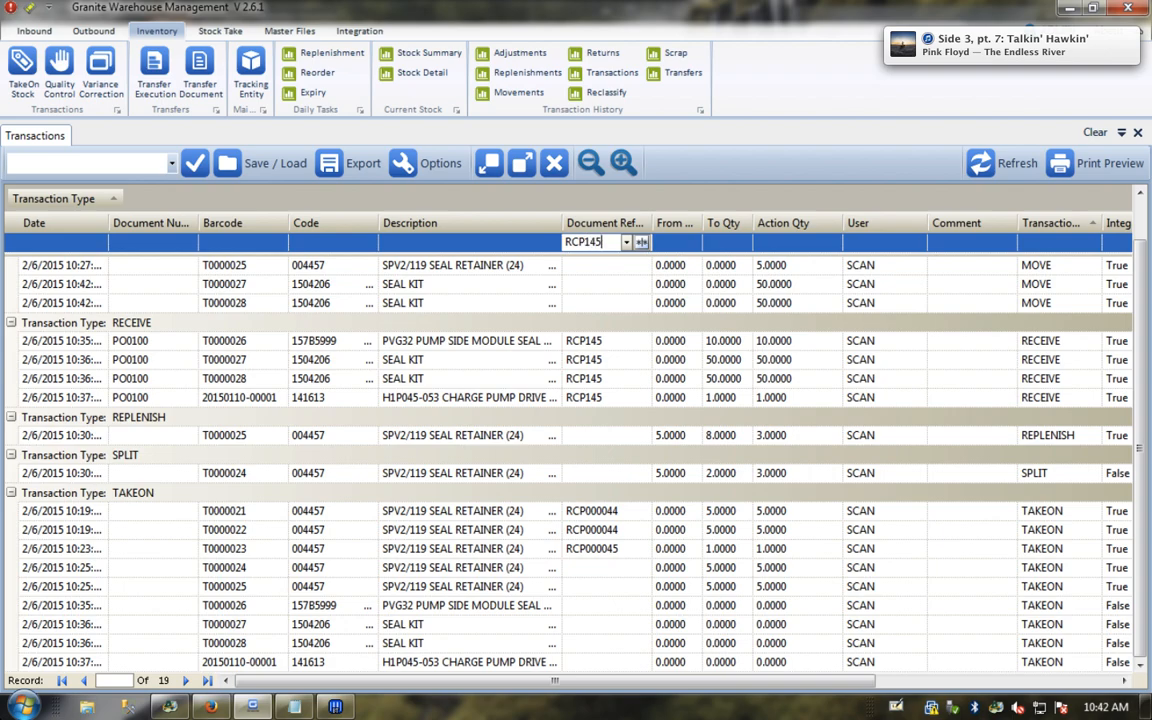
key(Return)
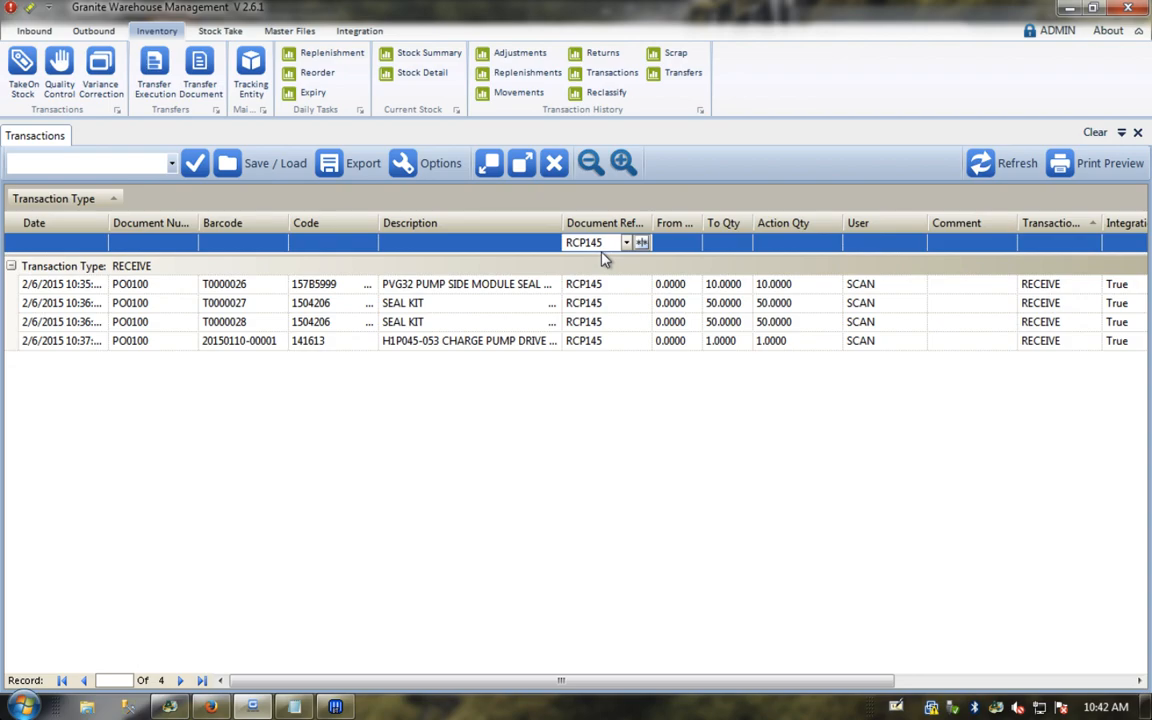
double_click(604, 242)
click(641, 242)
click(657, 259)
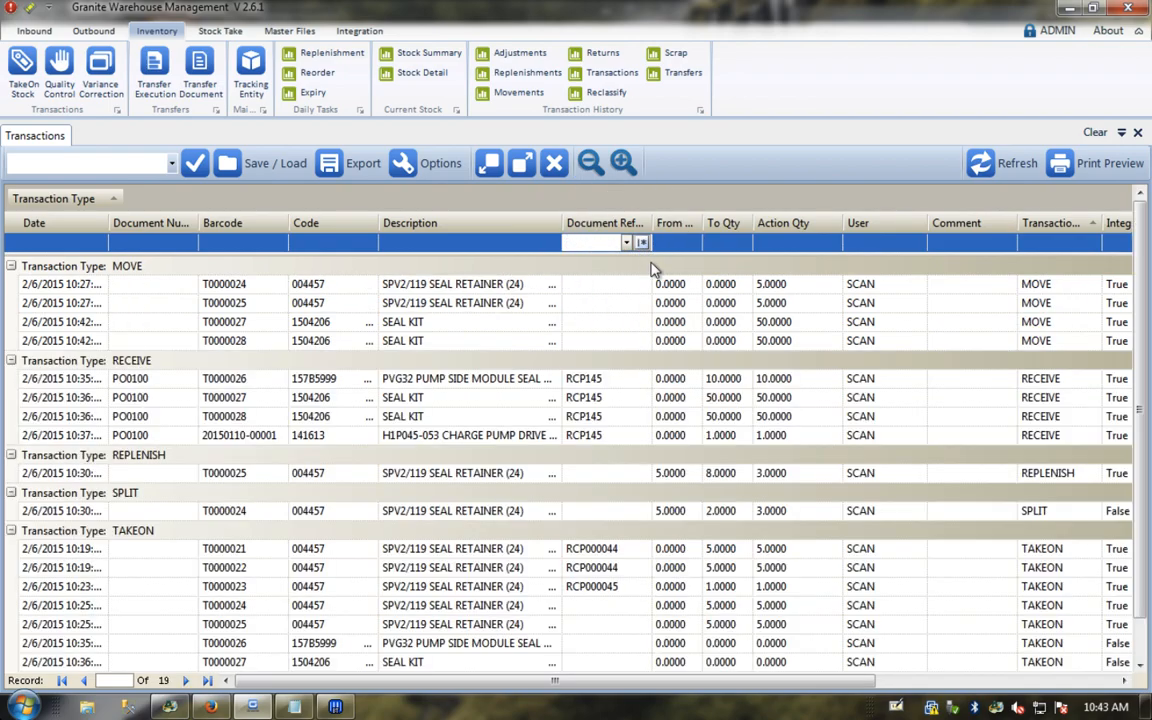
Step: Filter the Code column by 157B5, clear it, and close the Transactions tab
click(313, 241)
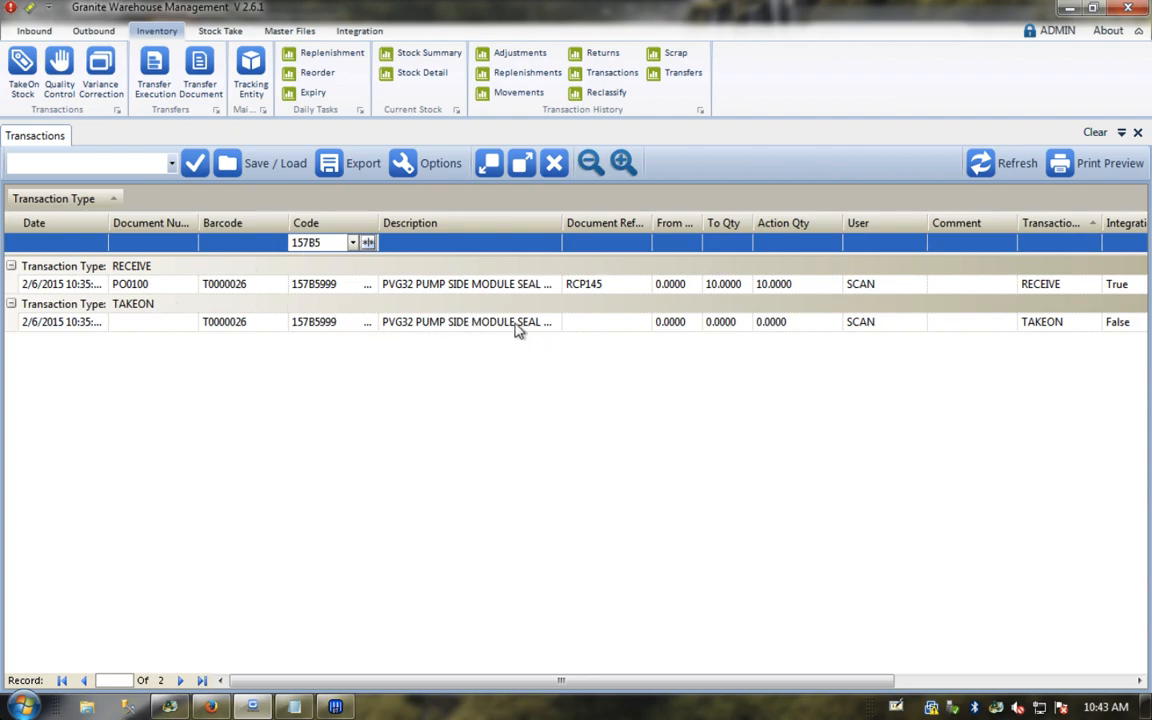
double_click(325, 245)
key(BackSpace)
click(1137, 134)
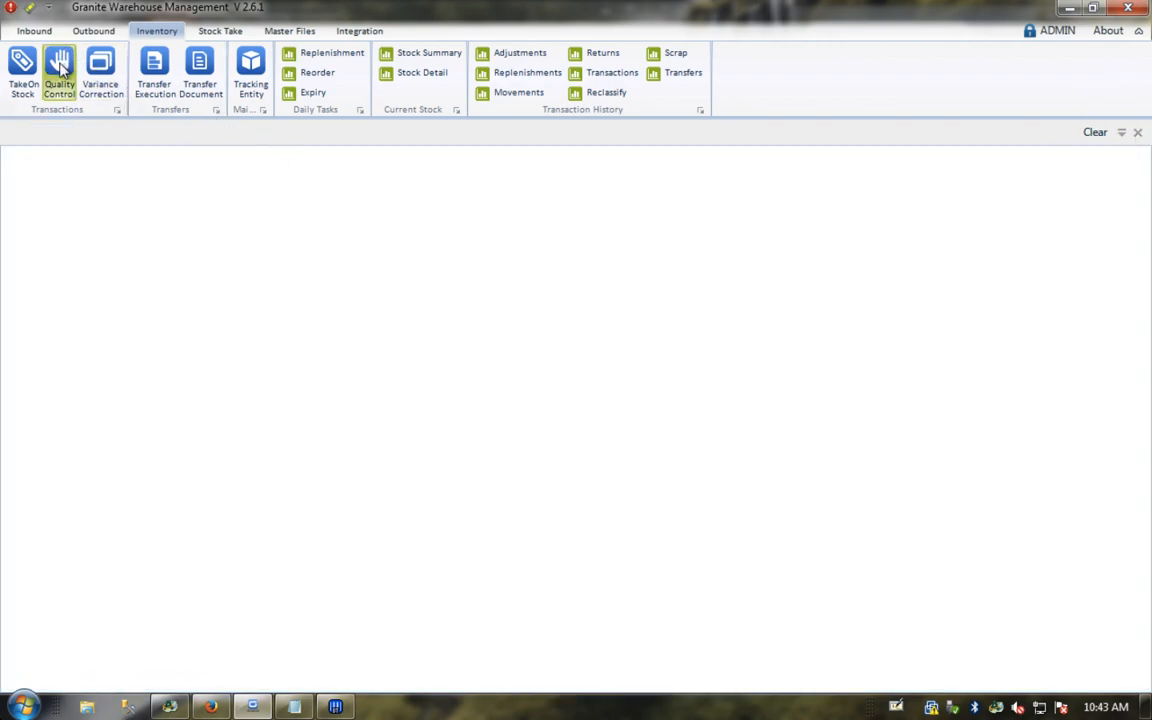
click(60, 68)
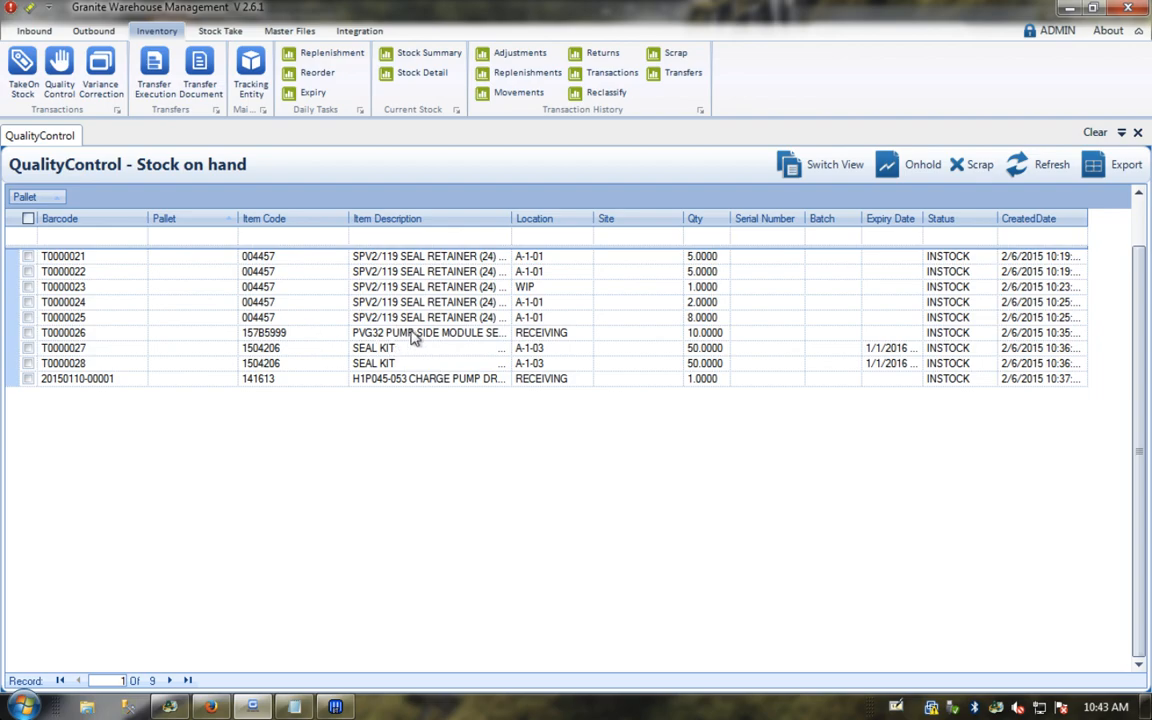
click(420, 381)
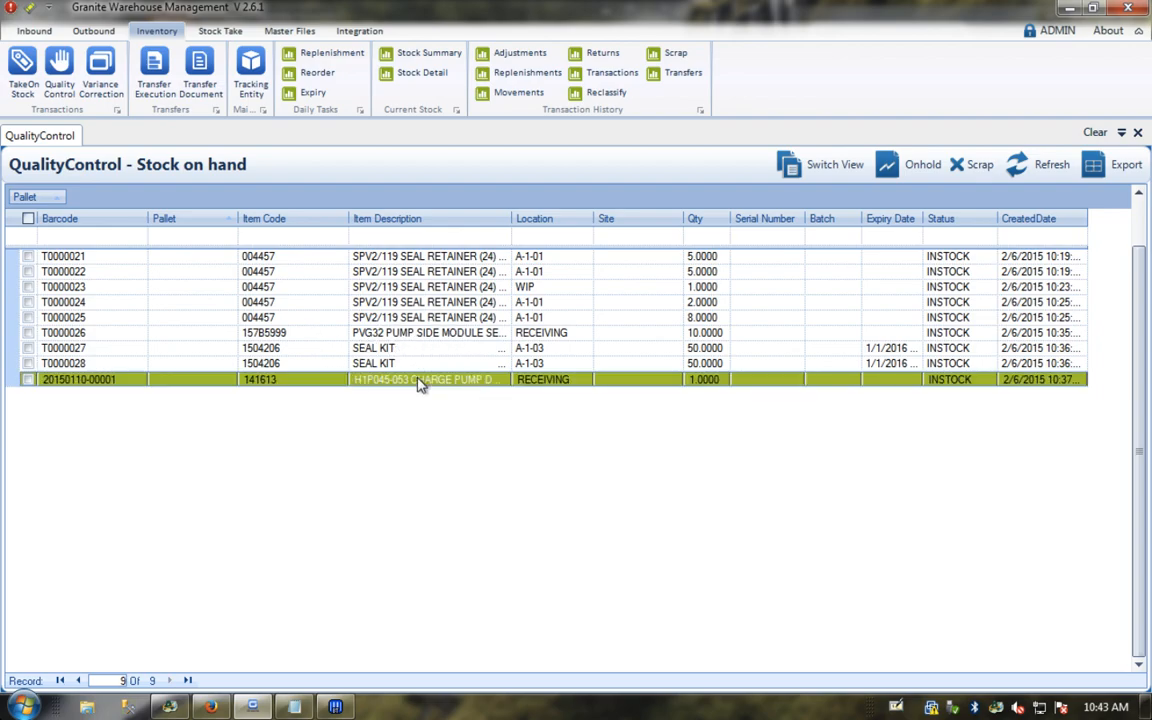
click(28, 379)
click(918, 166)
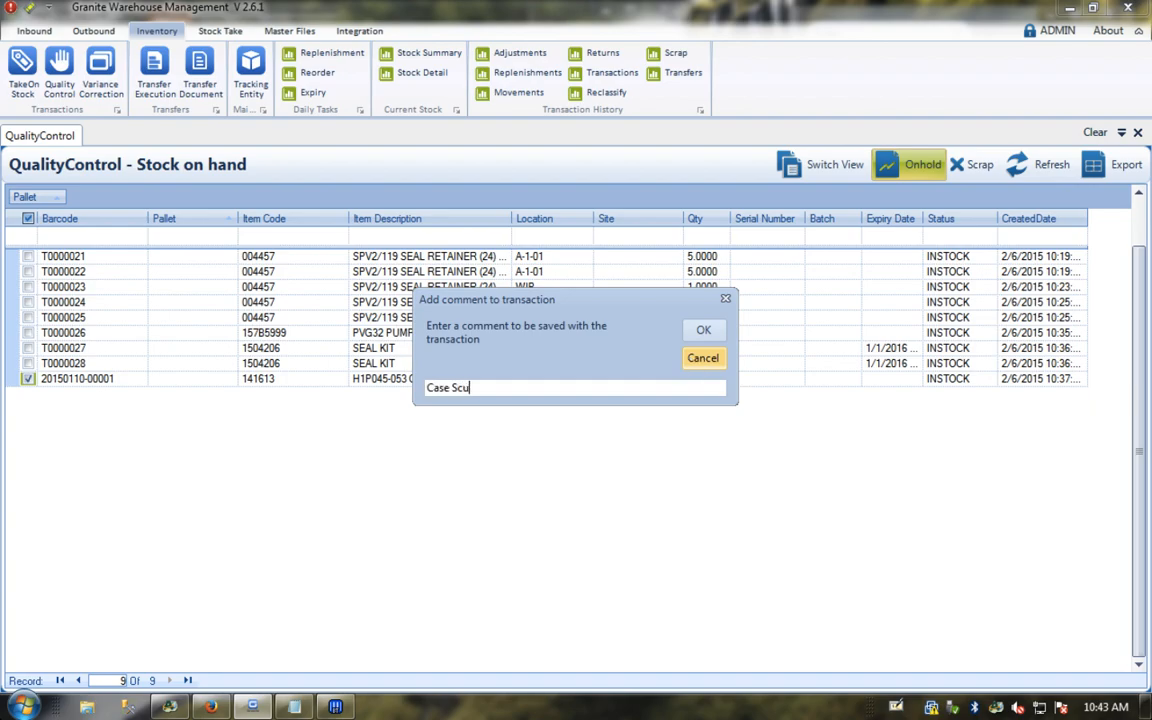
click(703, 331)
click(556, 420)
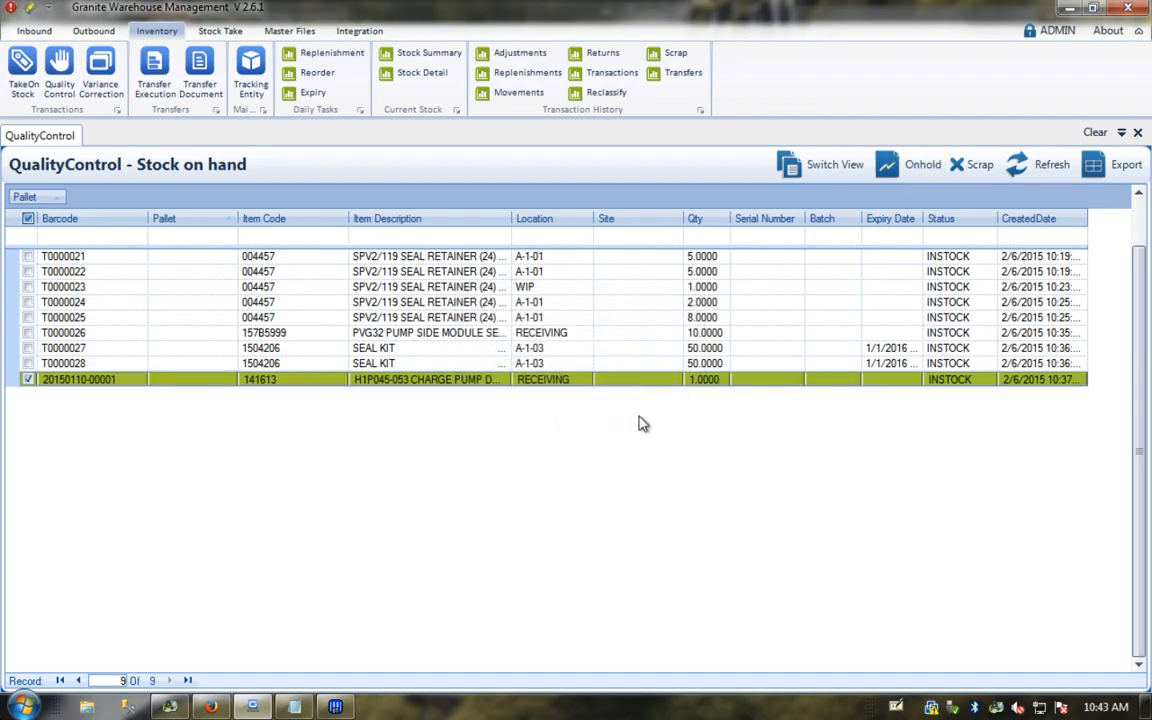
click(1046, 168)
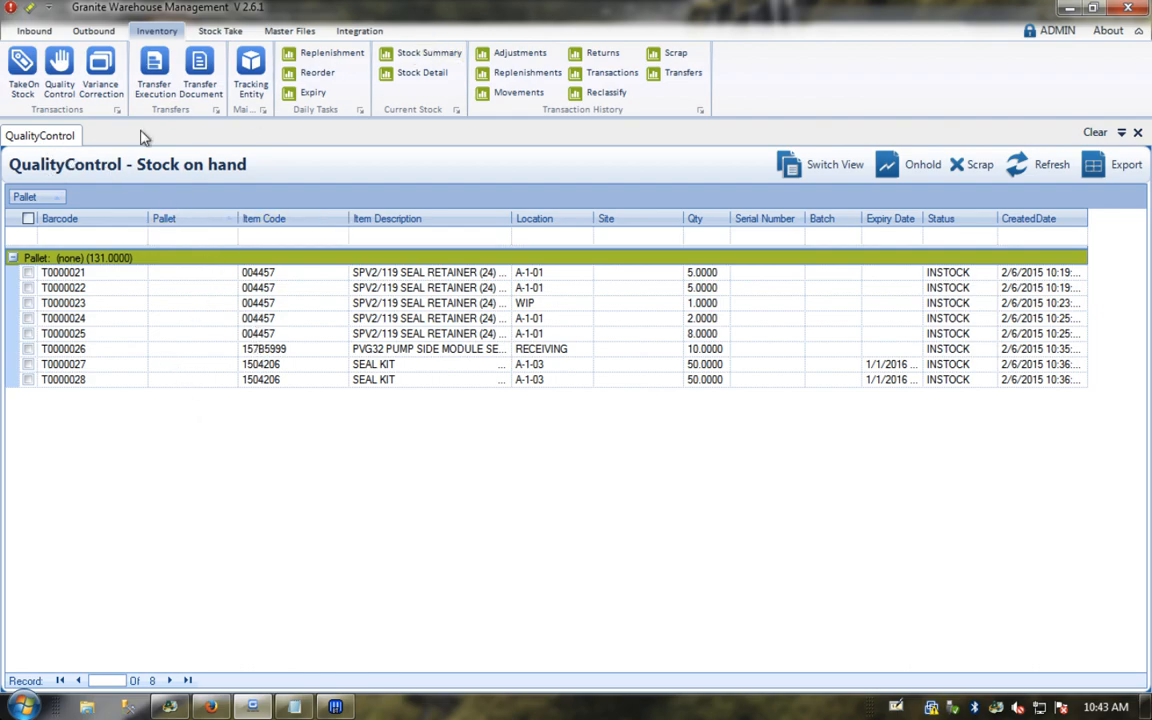
Step: Open Stock Detail and review its column options, cancelling without changes
click(420, 73)
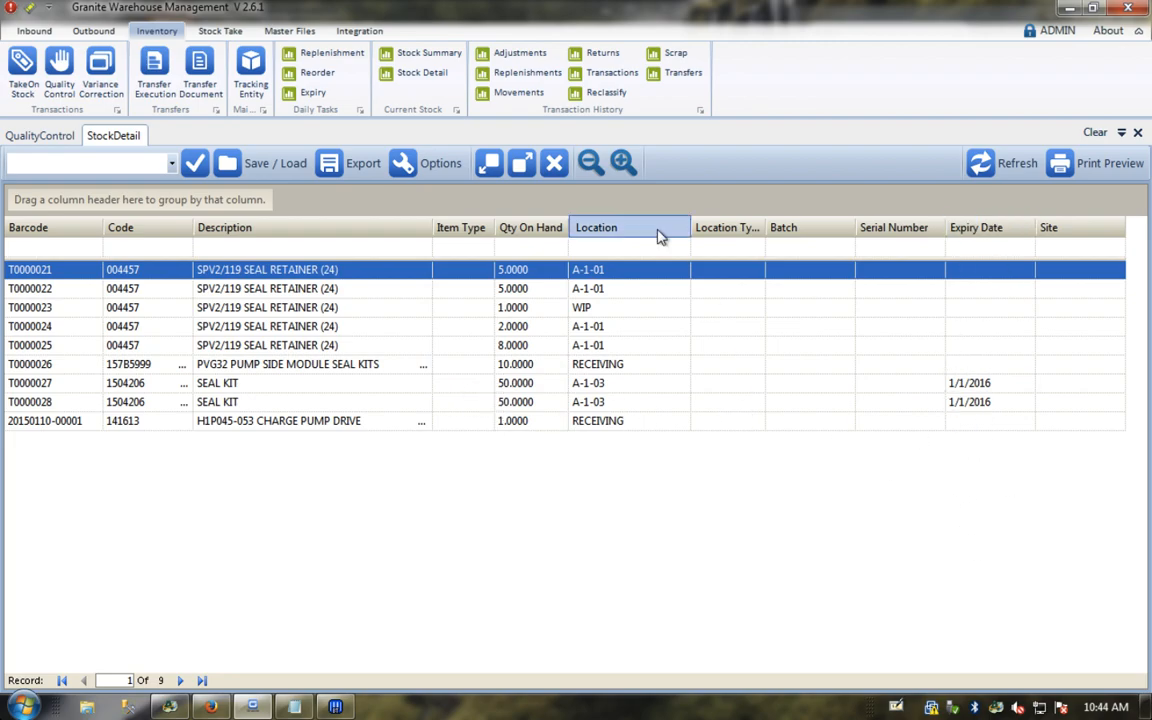
click(437, 162)
click(594, 207)
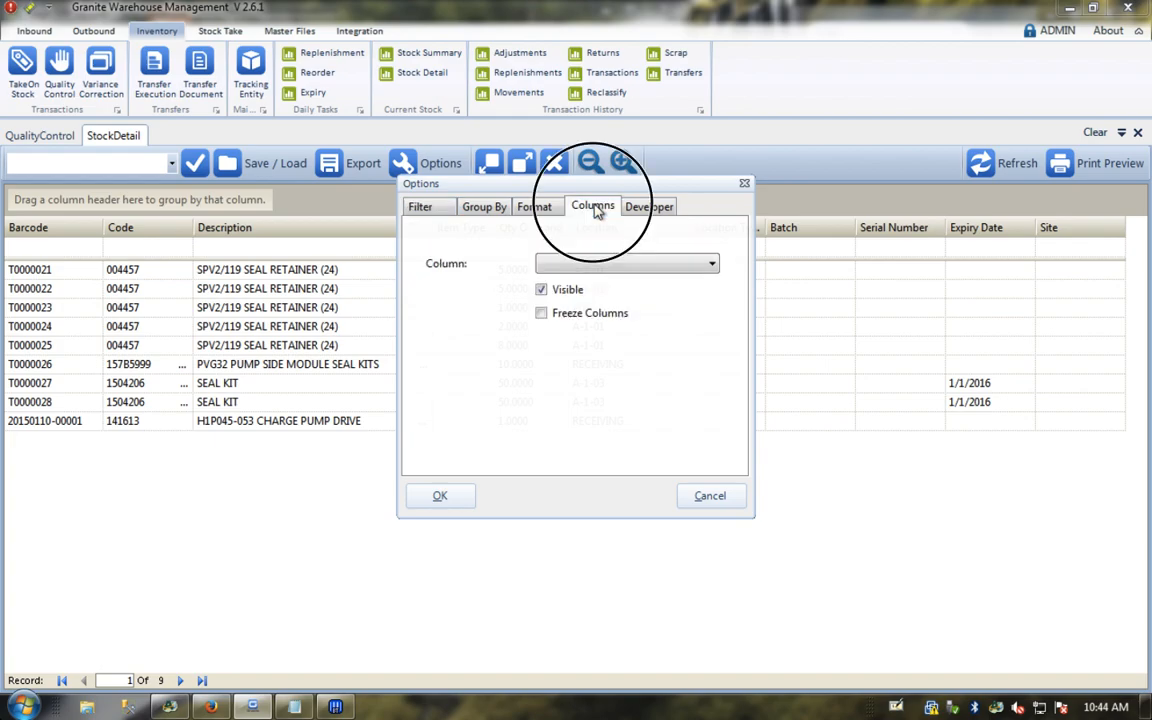
click(577, 264)
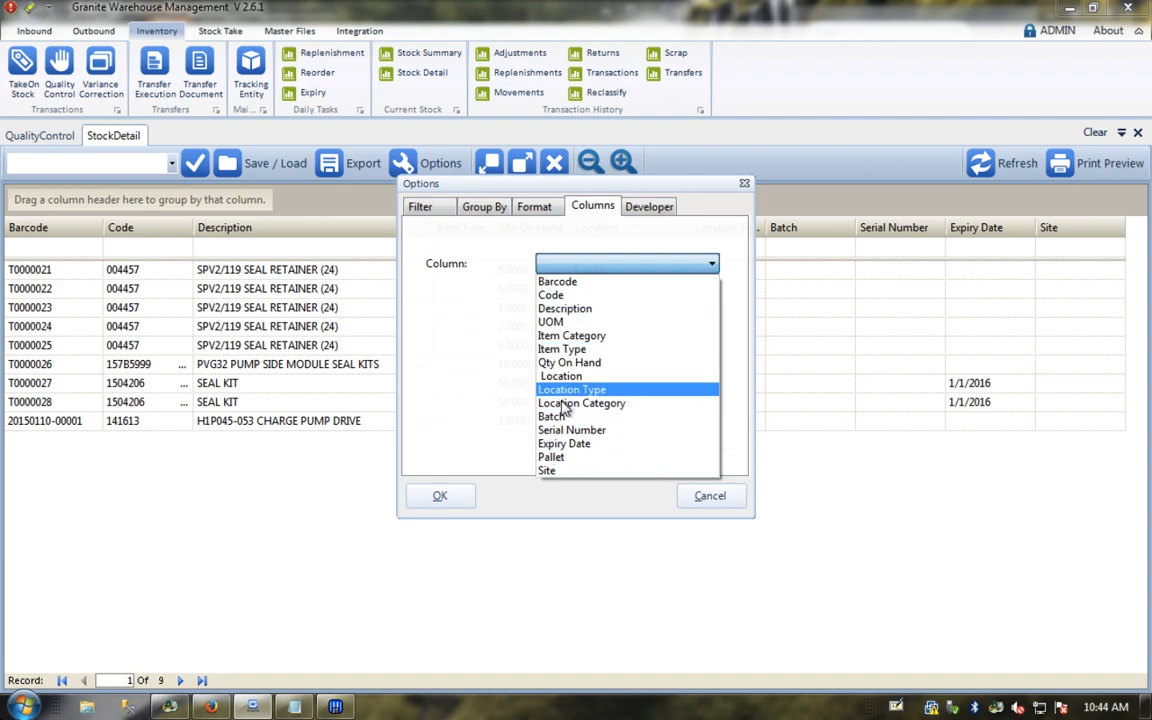
click(463, 414)
click(697, 495)
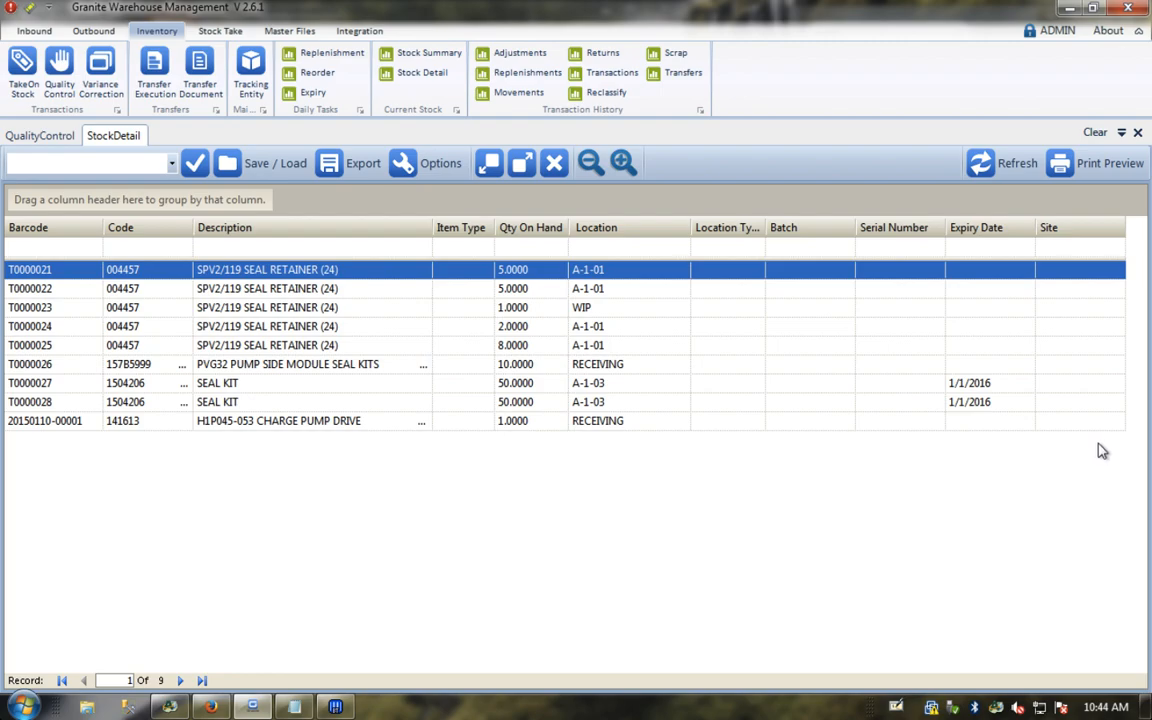
Step: Open Stock Summary and expand the A-1-01, A-1-03, RECEIVING and WIP location groups
click(434, 57)
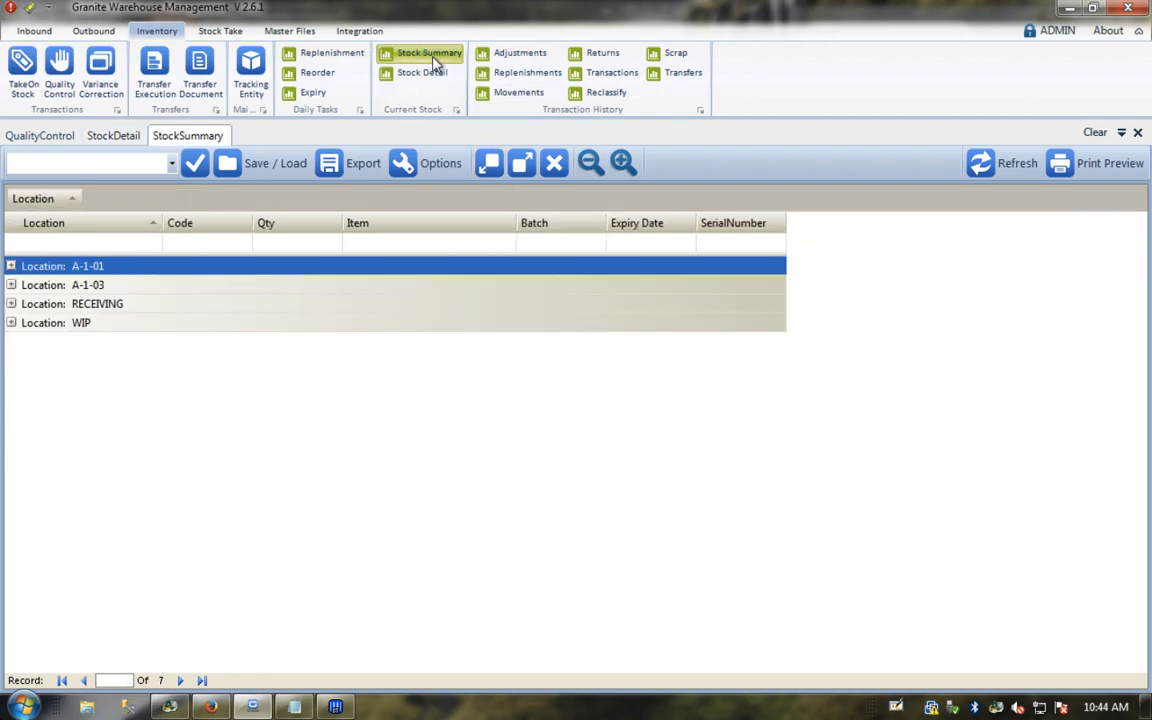
click(11, 267)
click(11, 342)
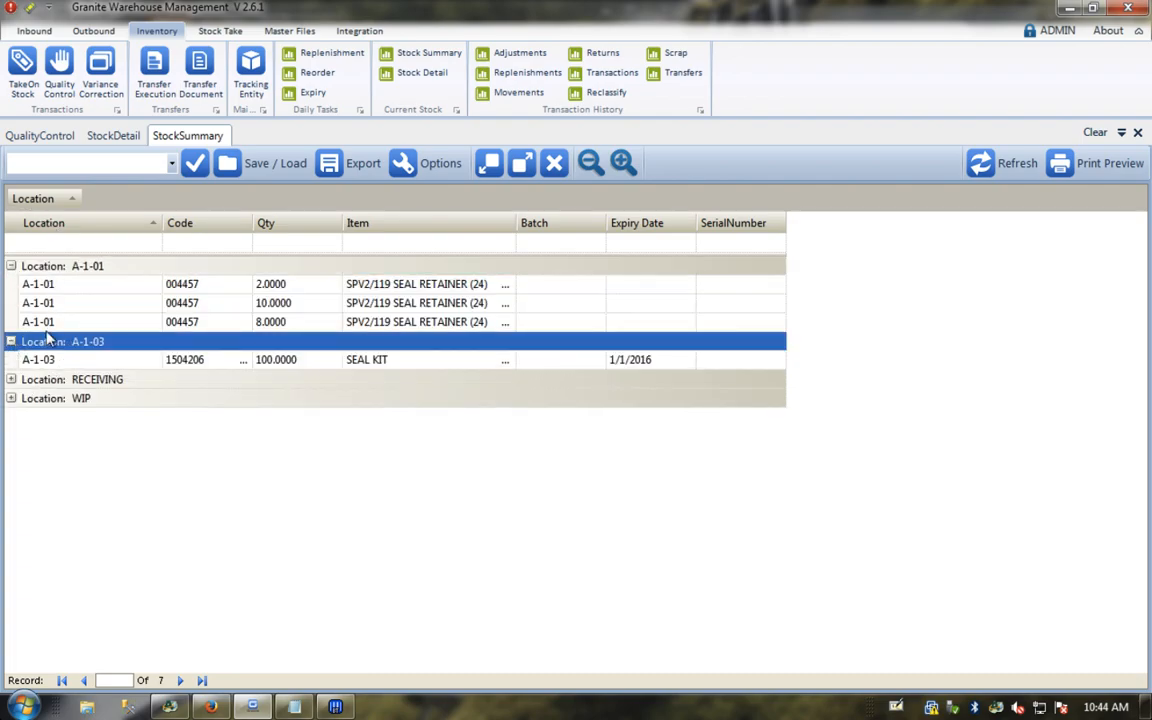
click(11, 379)
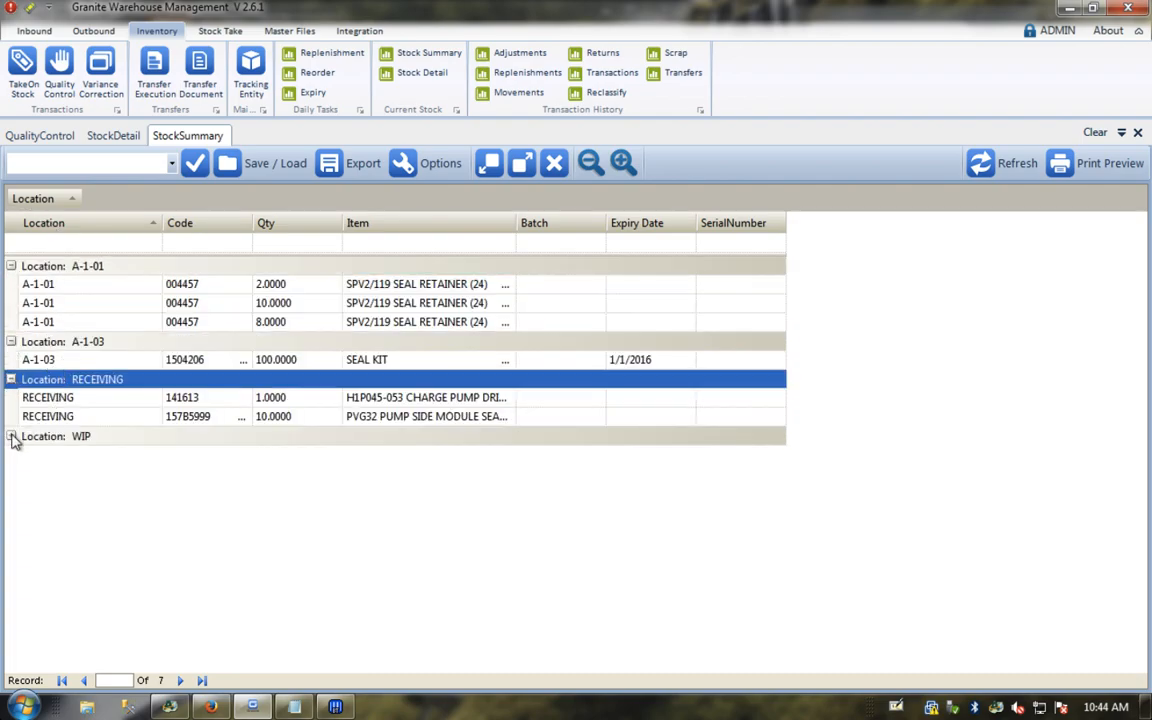
click(11, 436)
click(407, 418)
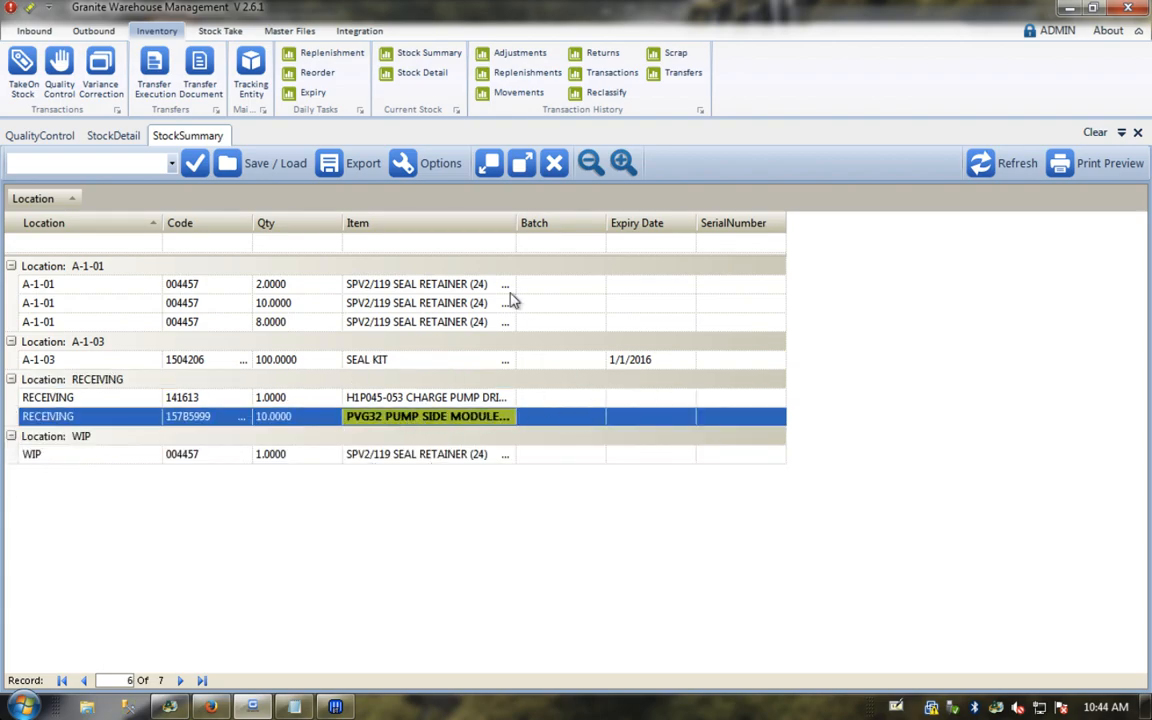
Step: Return to Stock Detail and close the saved layouts list without loading one
click(113, 135)
click(172, 165)
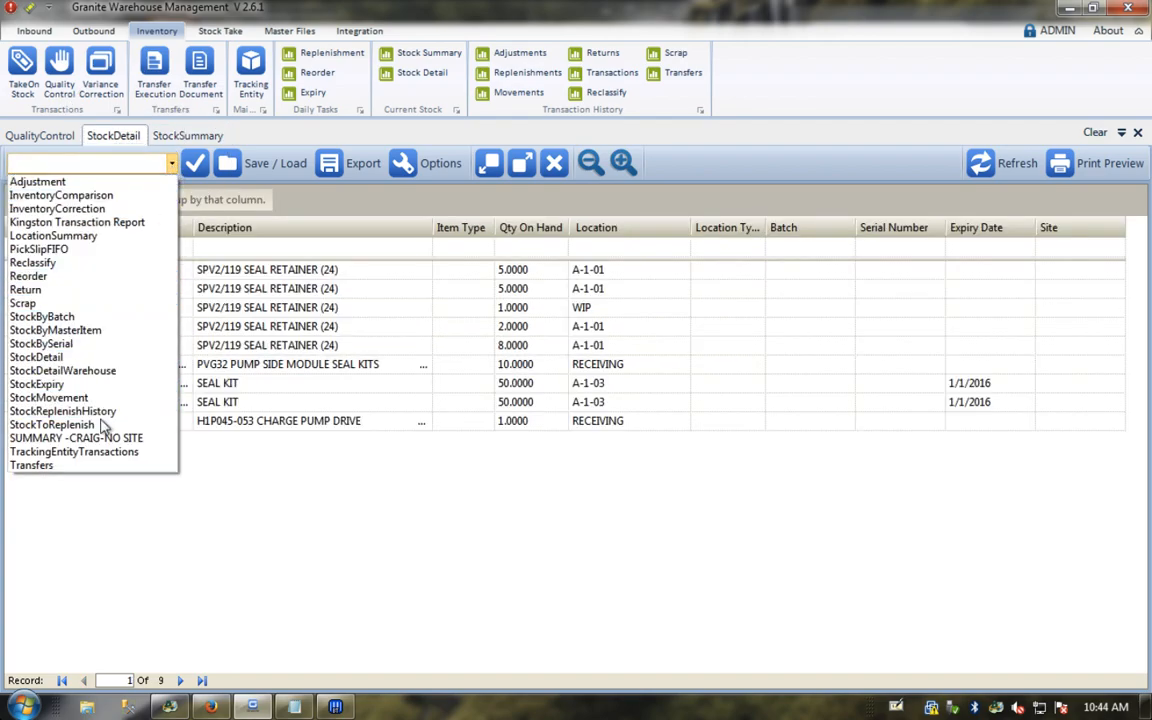
click(240, 507)
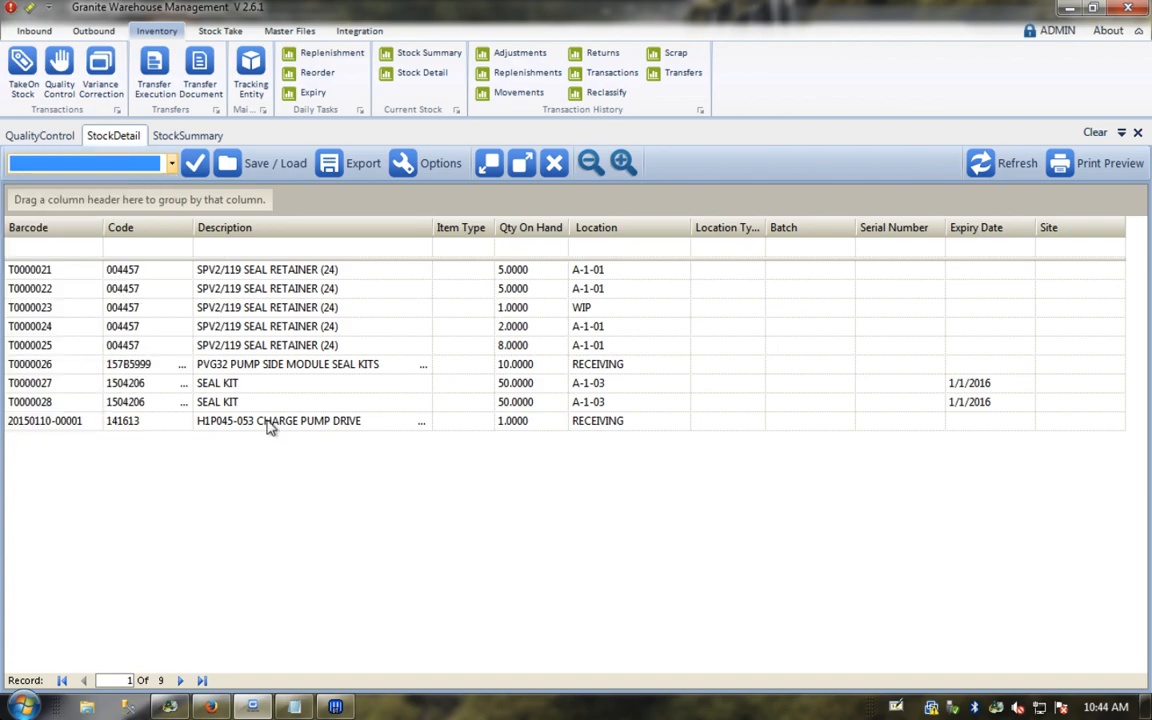
Step: Switch QualityControl to the On Hold view and confirm the charge pump drive shows QCHOLD
click(57, 130)
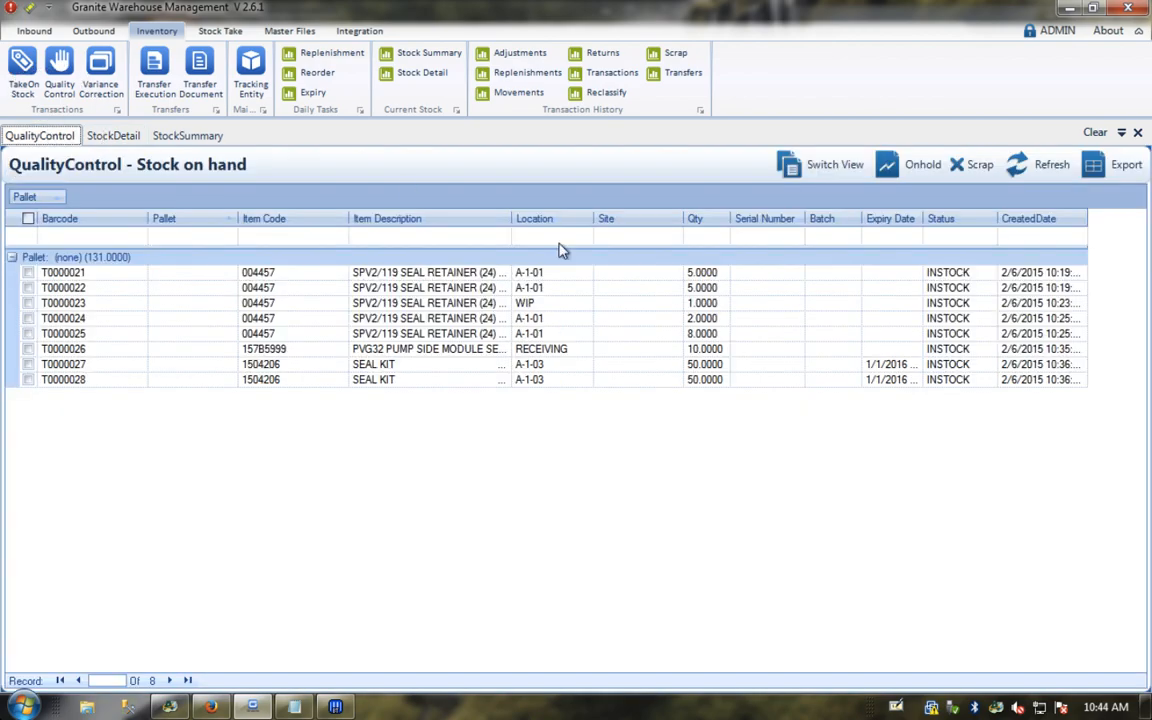
click(796, 166)
click(796, 199)
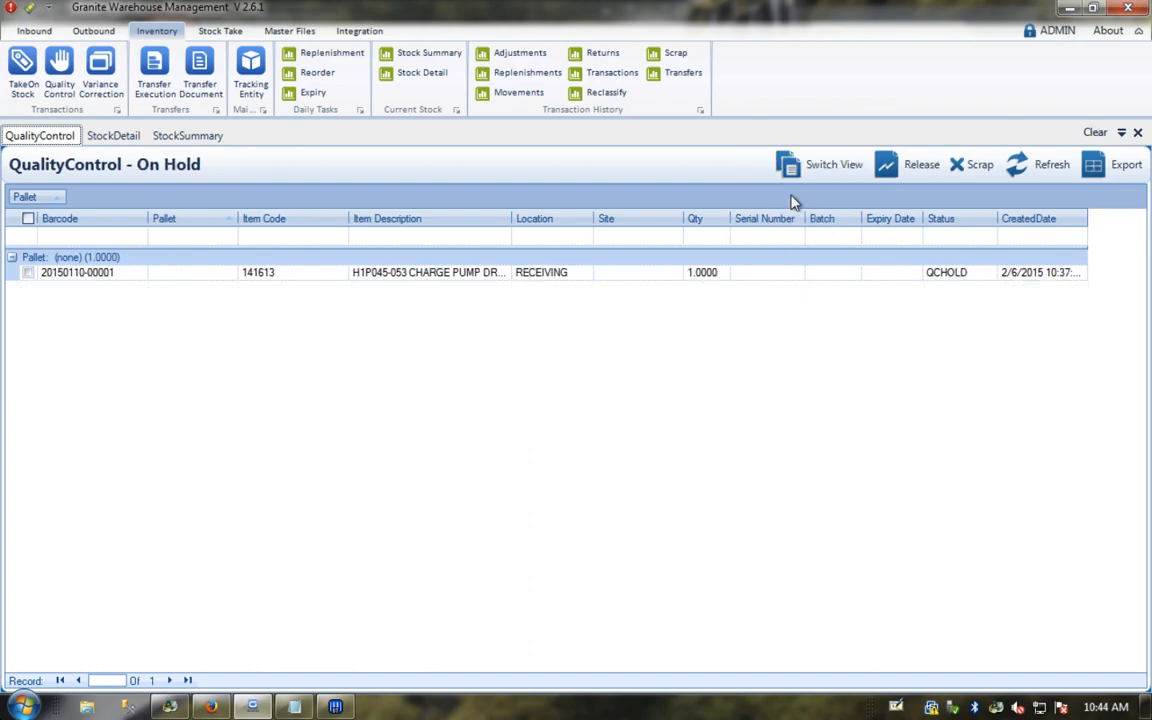
click(417, 275)
click(958, 274)
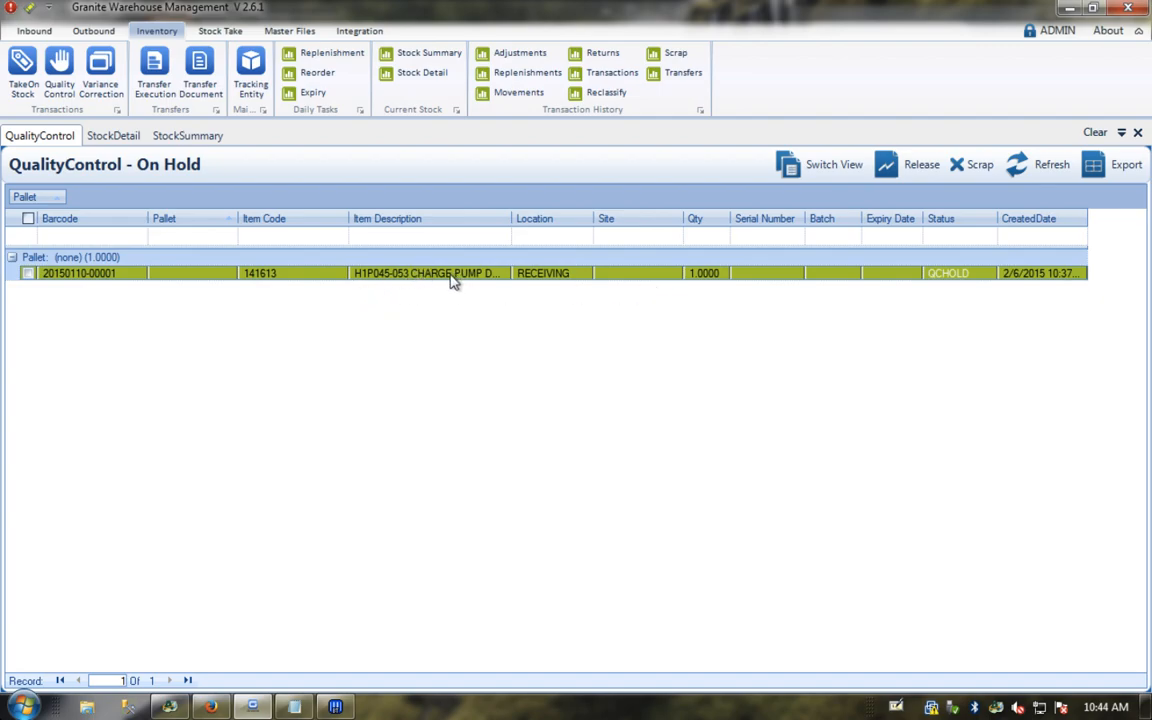
click(955, 275)
Step: Return QualityControl to the In stock view, then close the Stock Detail and QualityControl tabs
click(832, 172)
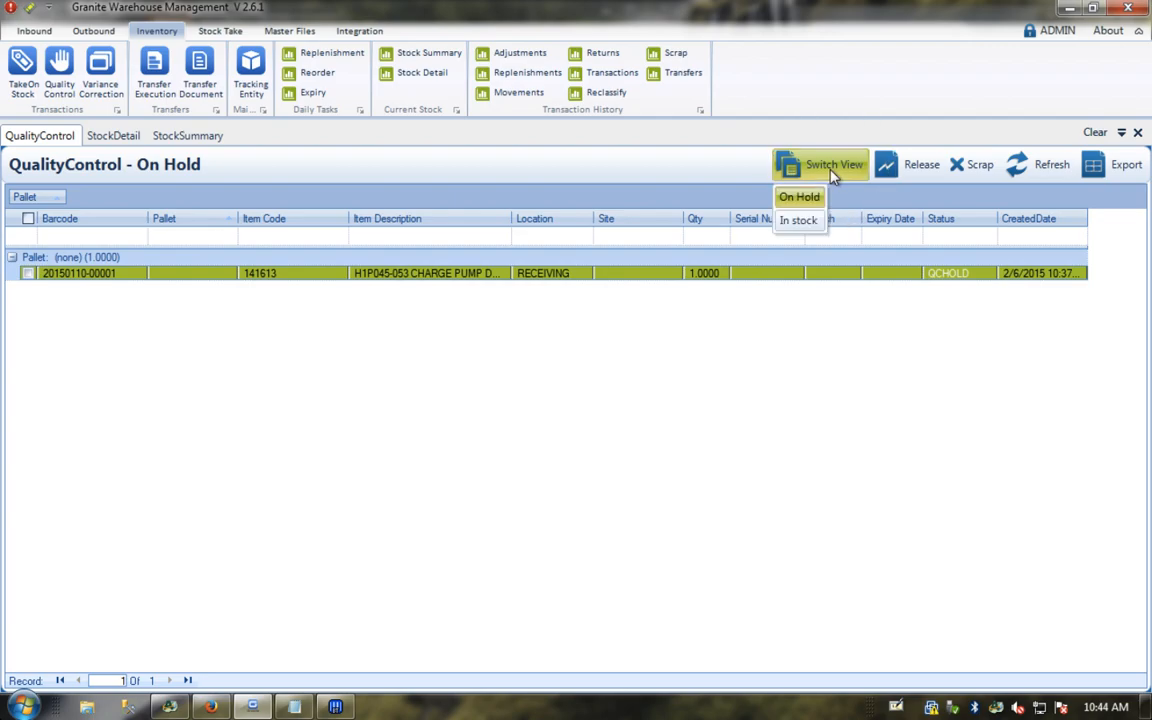
click(796, 221)
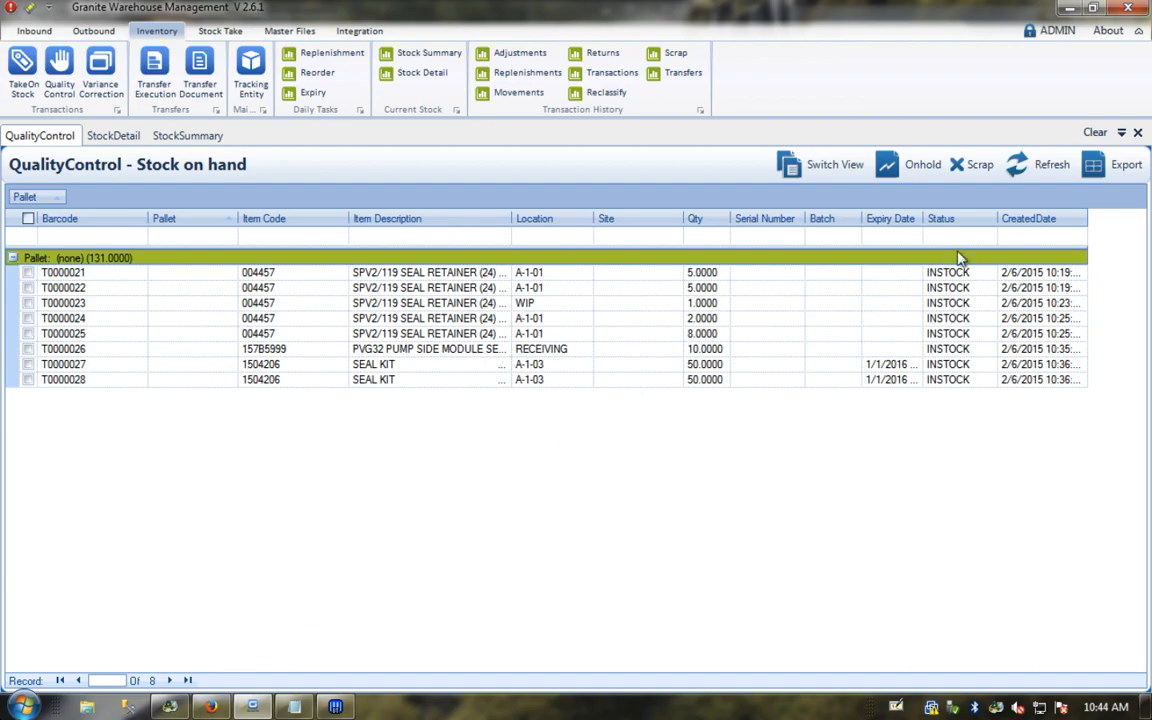
click(428, 72)
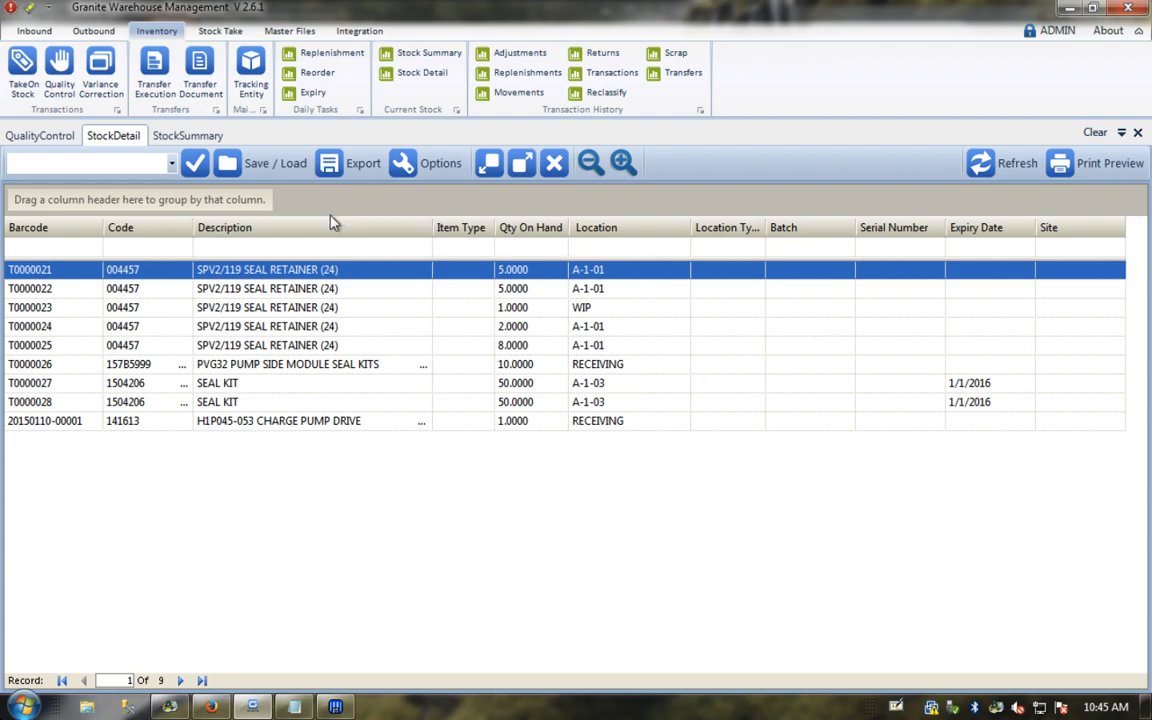
click(1137, 132)
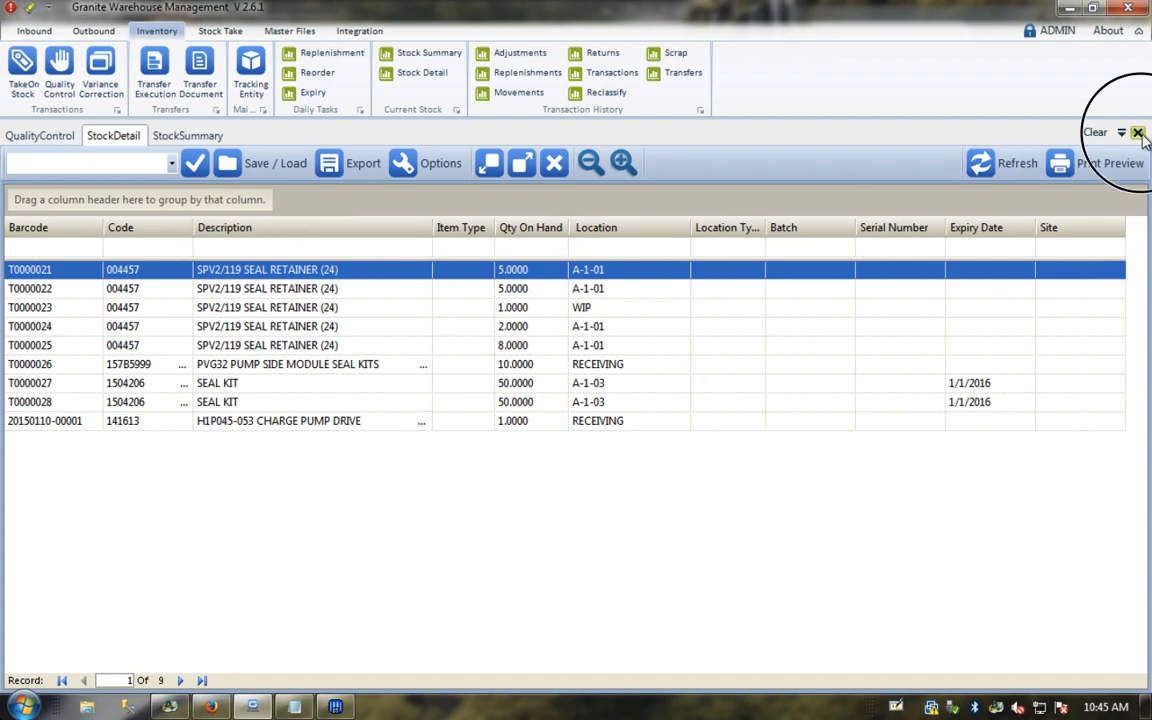
click(1137, 132)
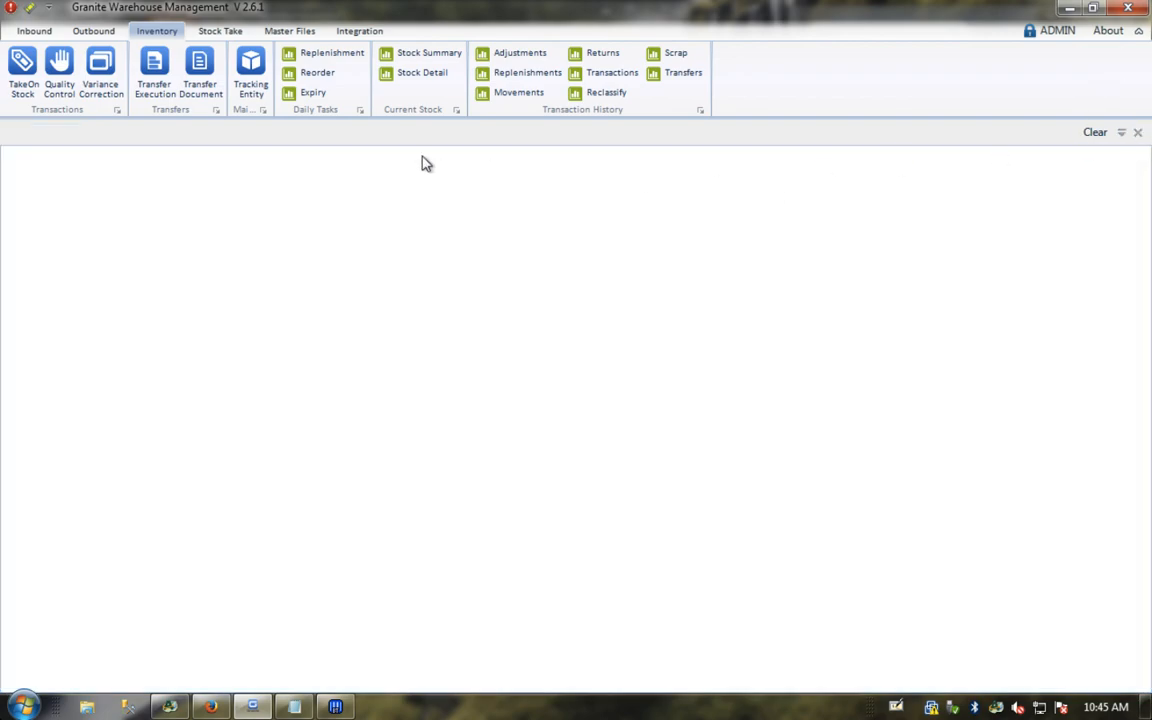
Step: Open Outbound > Order Execution listing orders 067836 and 067837, then bring Sage ERP Accpac forward
click(95, 32)
click(67, 72)
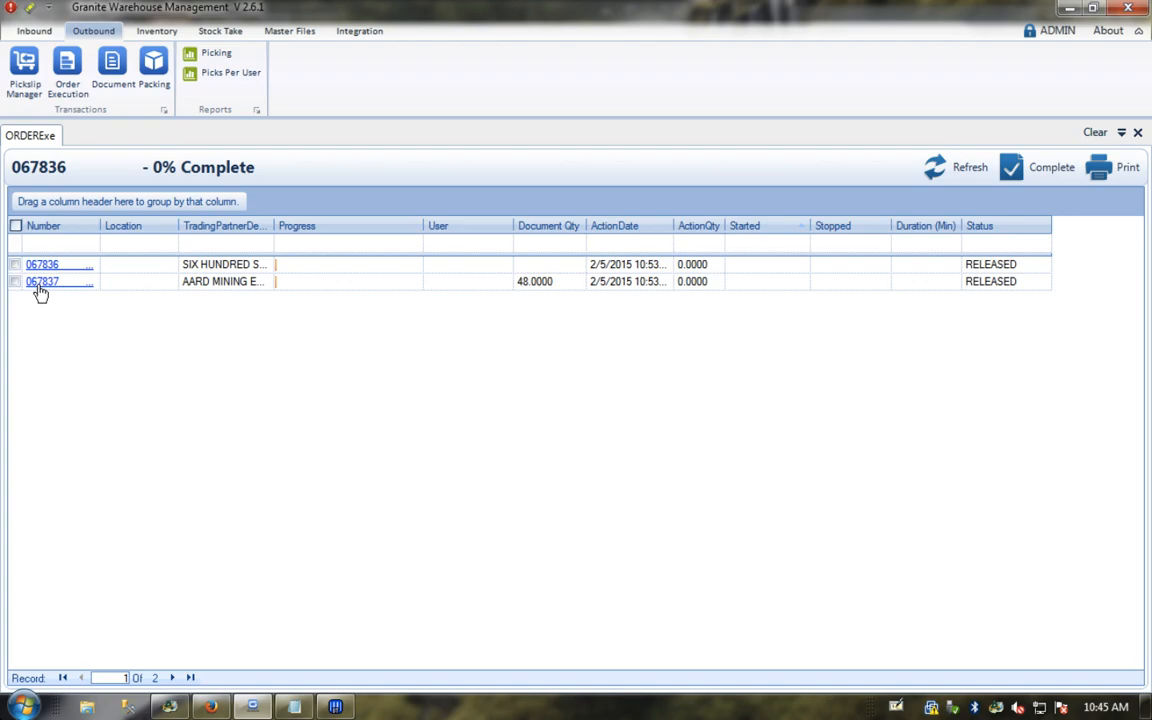
click(170, 708)
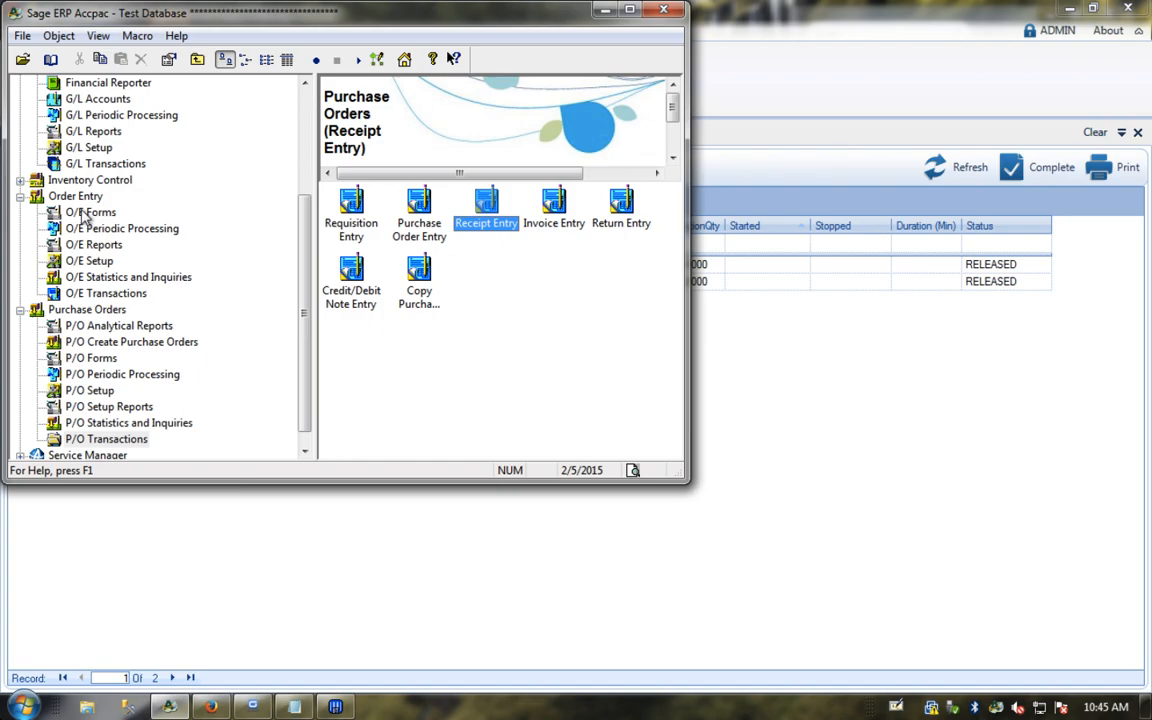
Step: Start a new O/E order for customer AAR1002
click(86, 294)
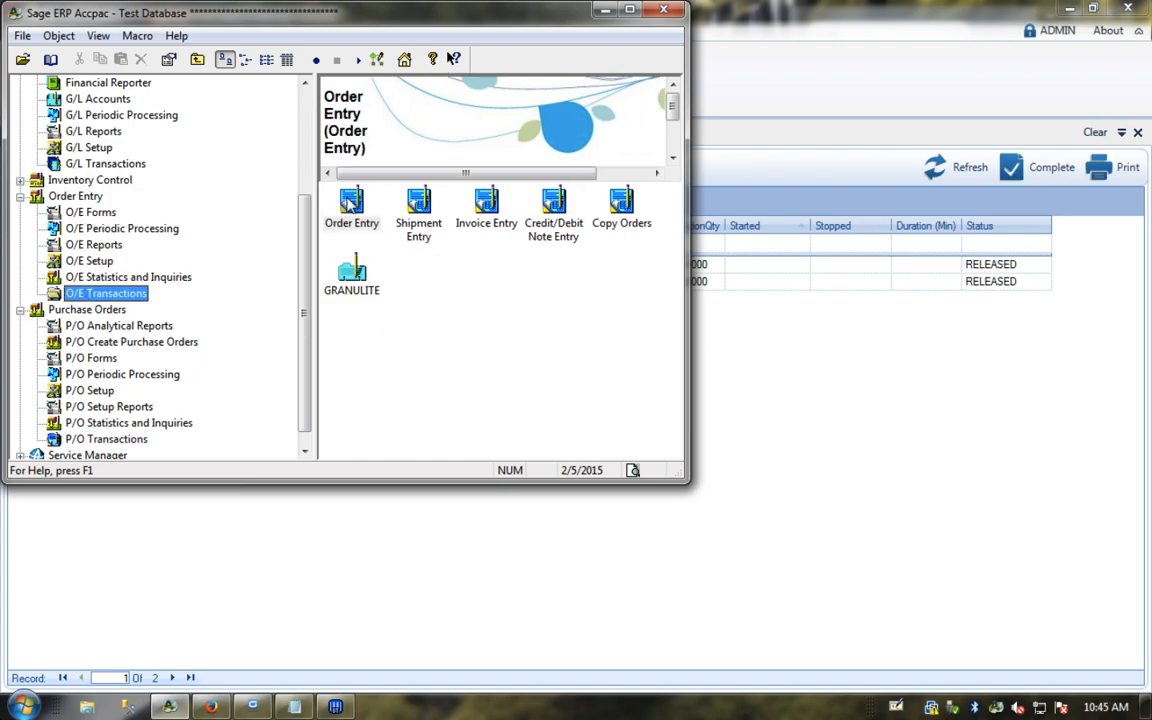
double_click(350, 203)
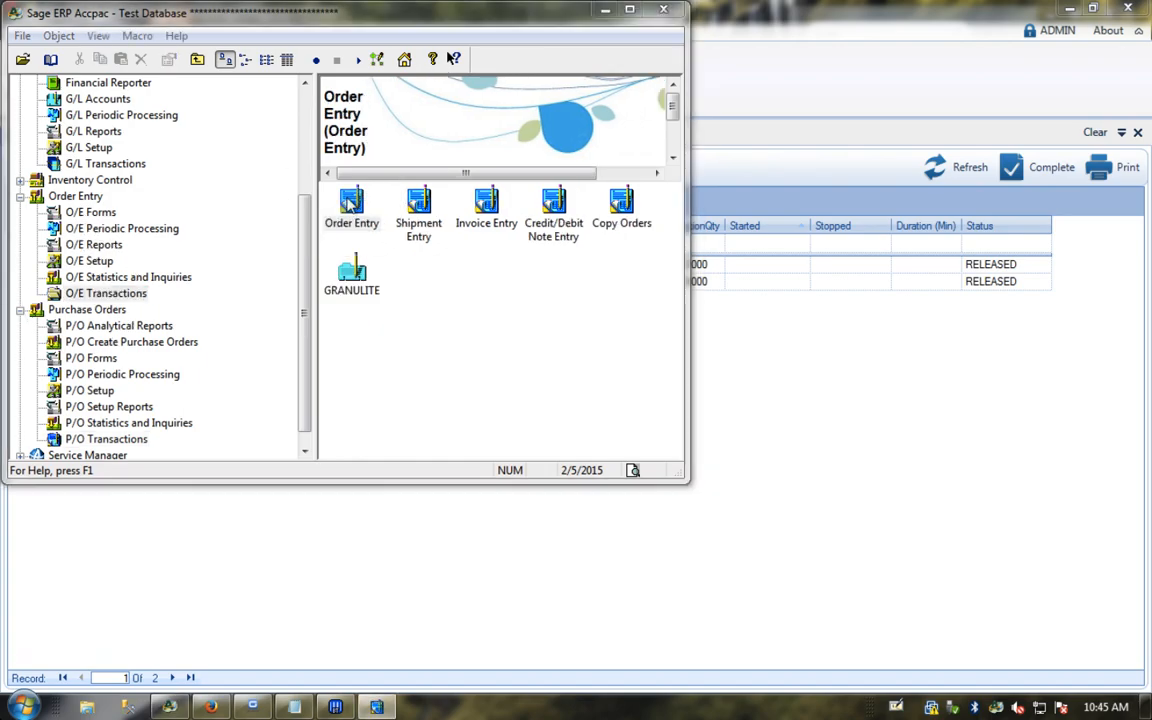
key(Tab)
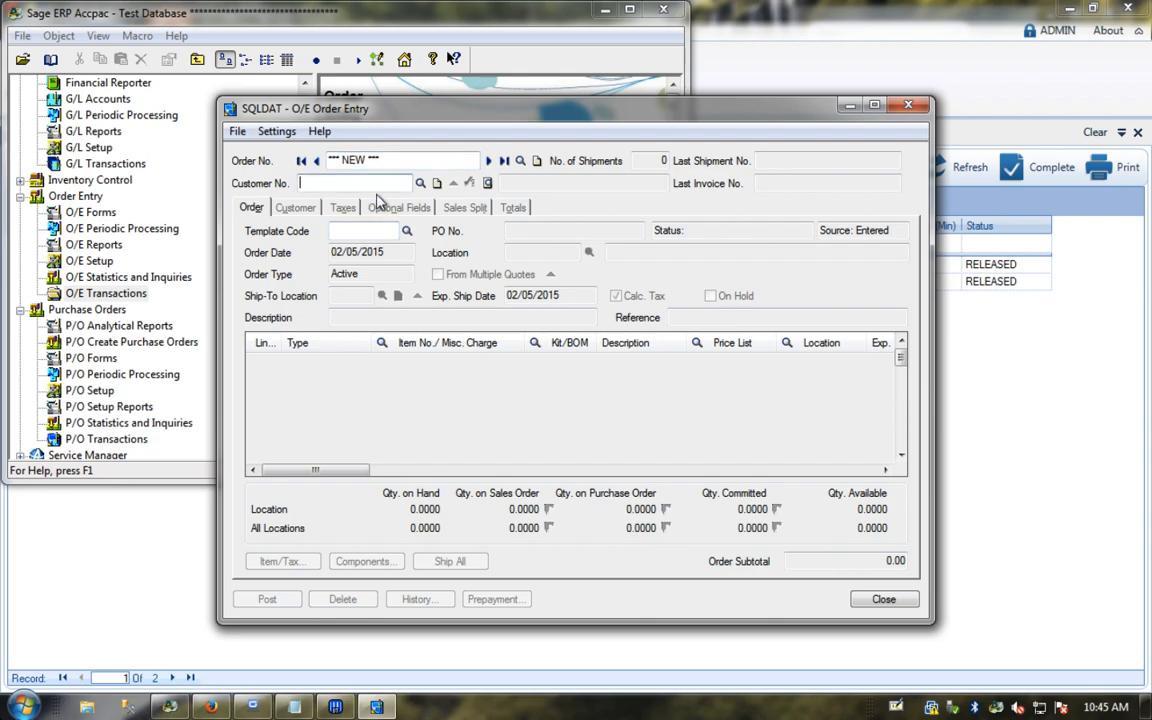
click(420, 183)
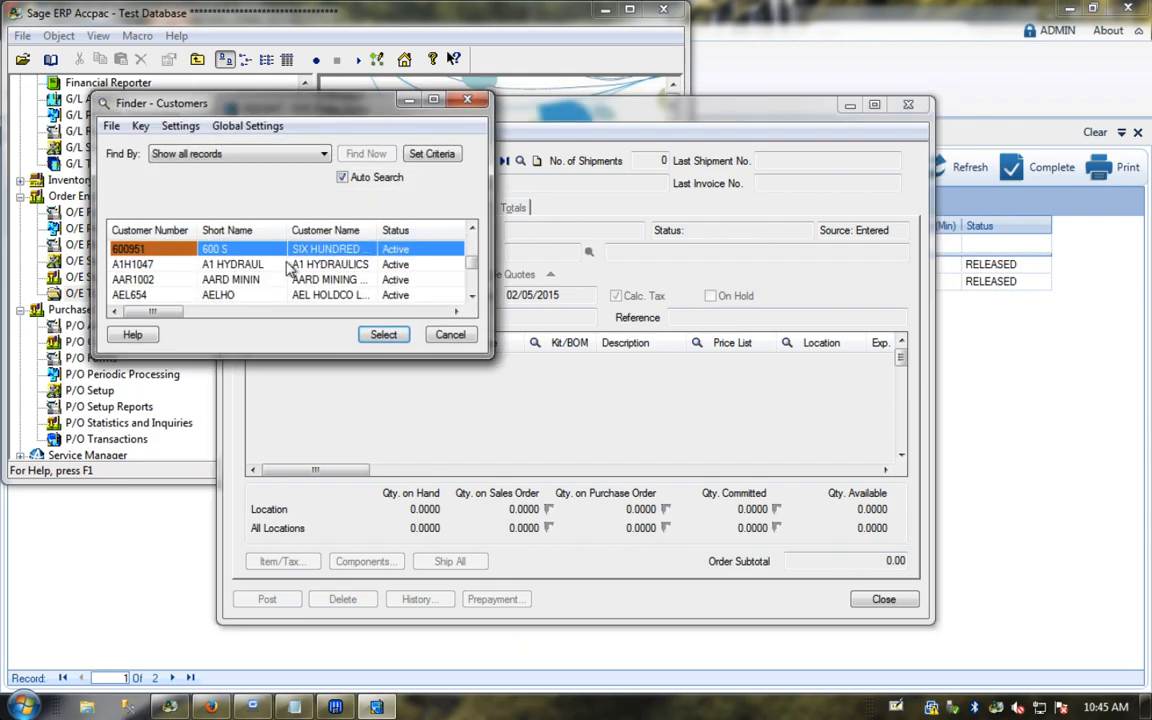
click(245, 281)
double_click(245, 281)
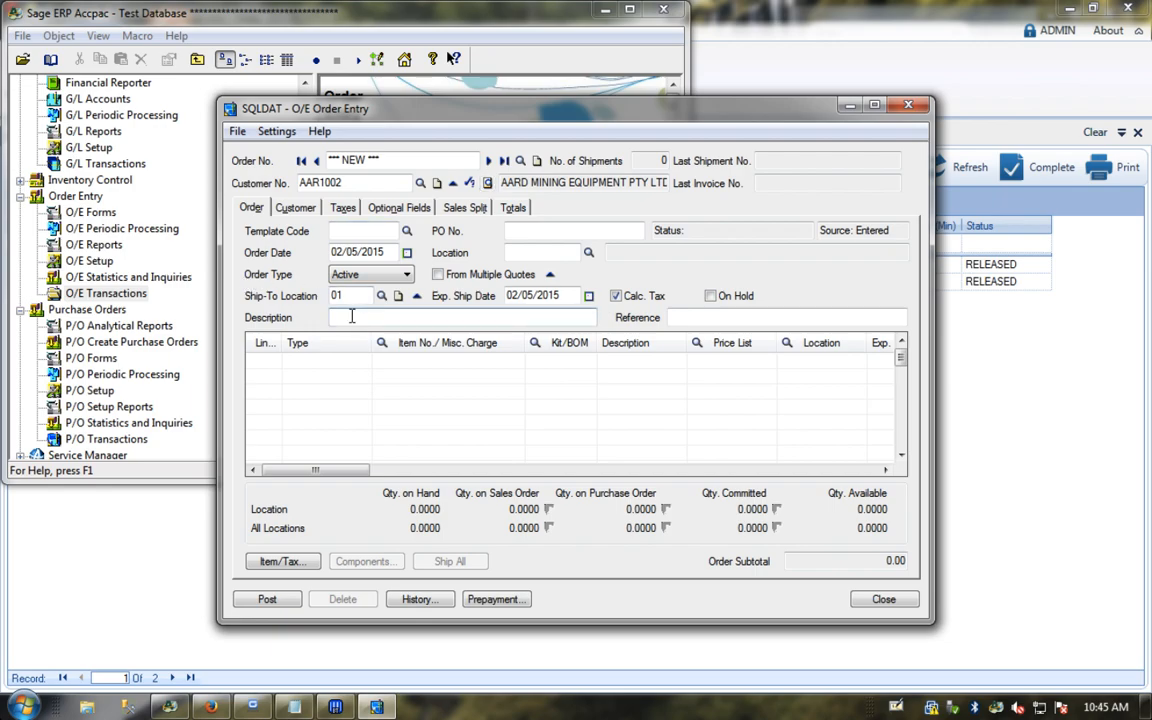
Step: Enter the PO number and set the order's location to JHB
click(555, 229)
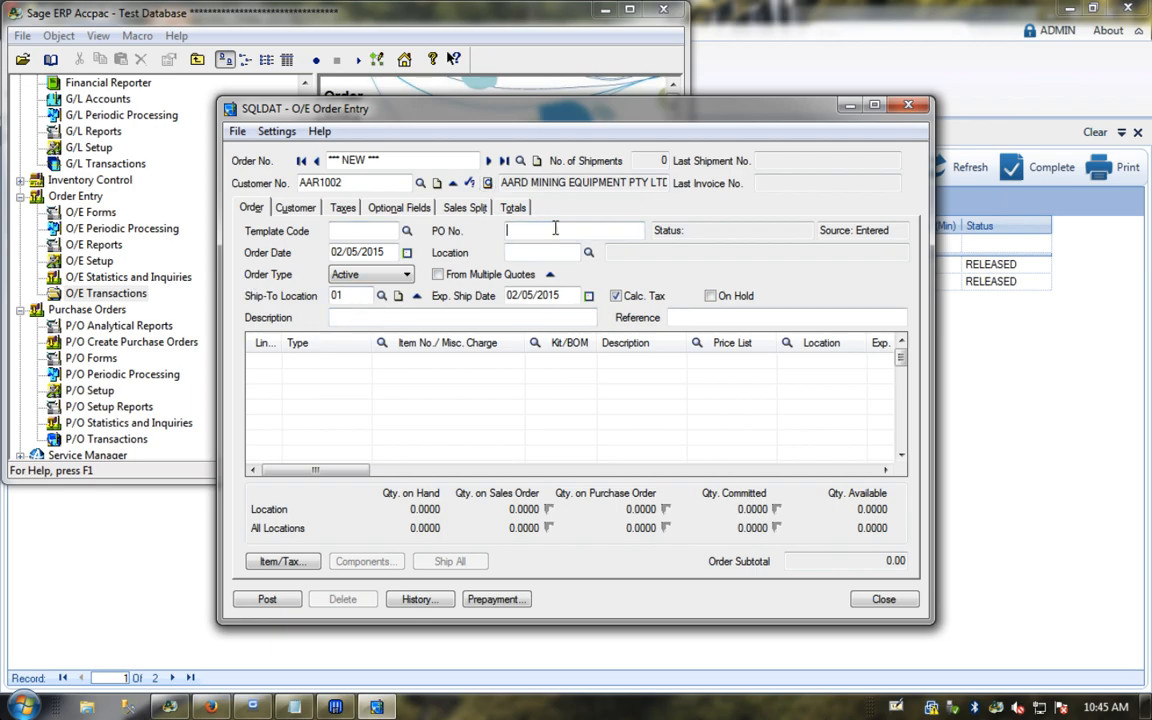
text(PO8899)
key(Tab)
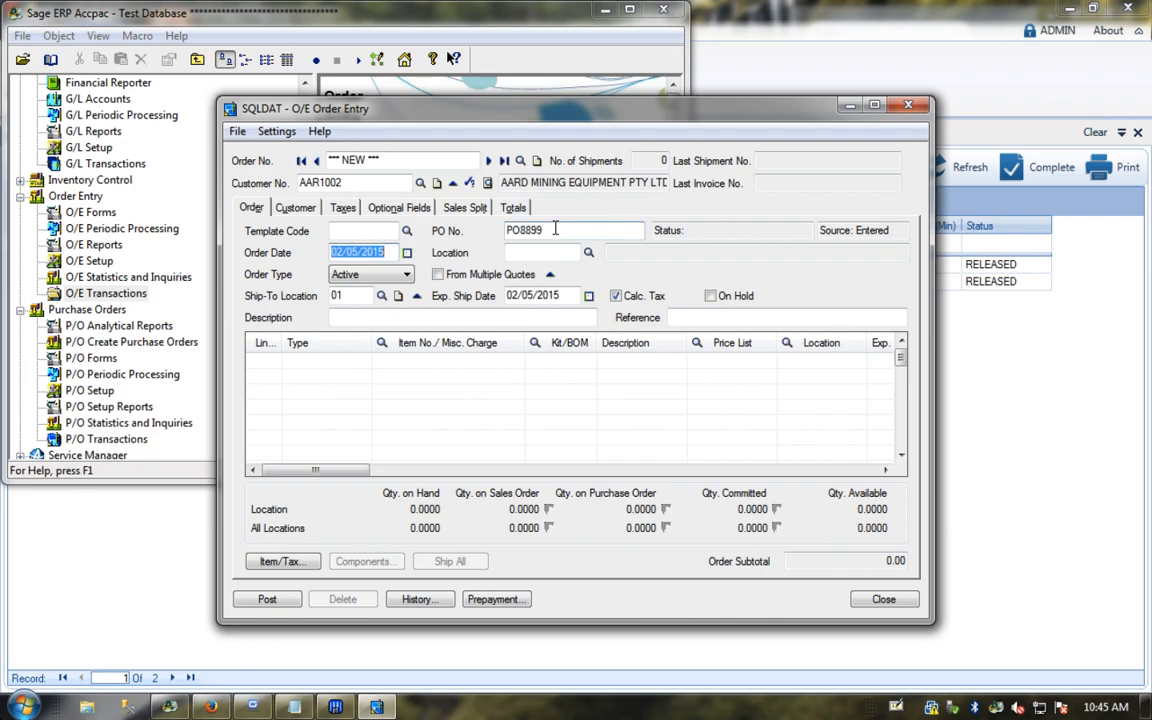
click(588, 252)
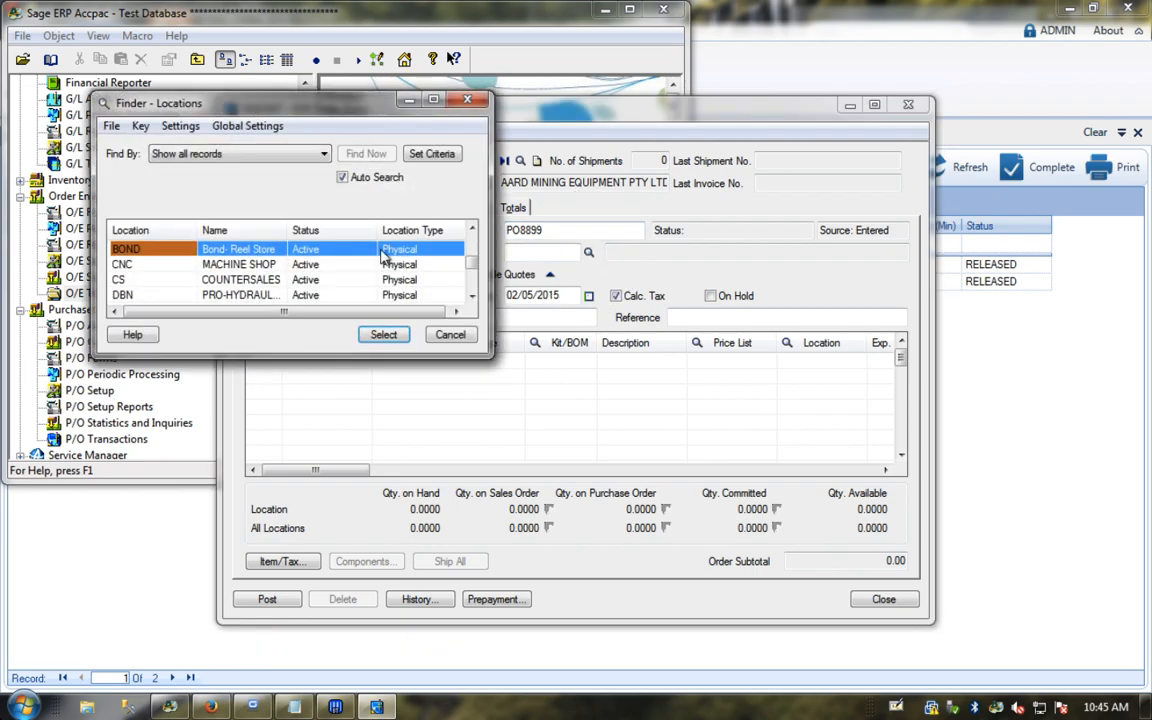
click(470, 286)
click(470, 286)
click(470, 286)
click(470, 286)
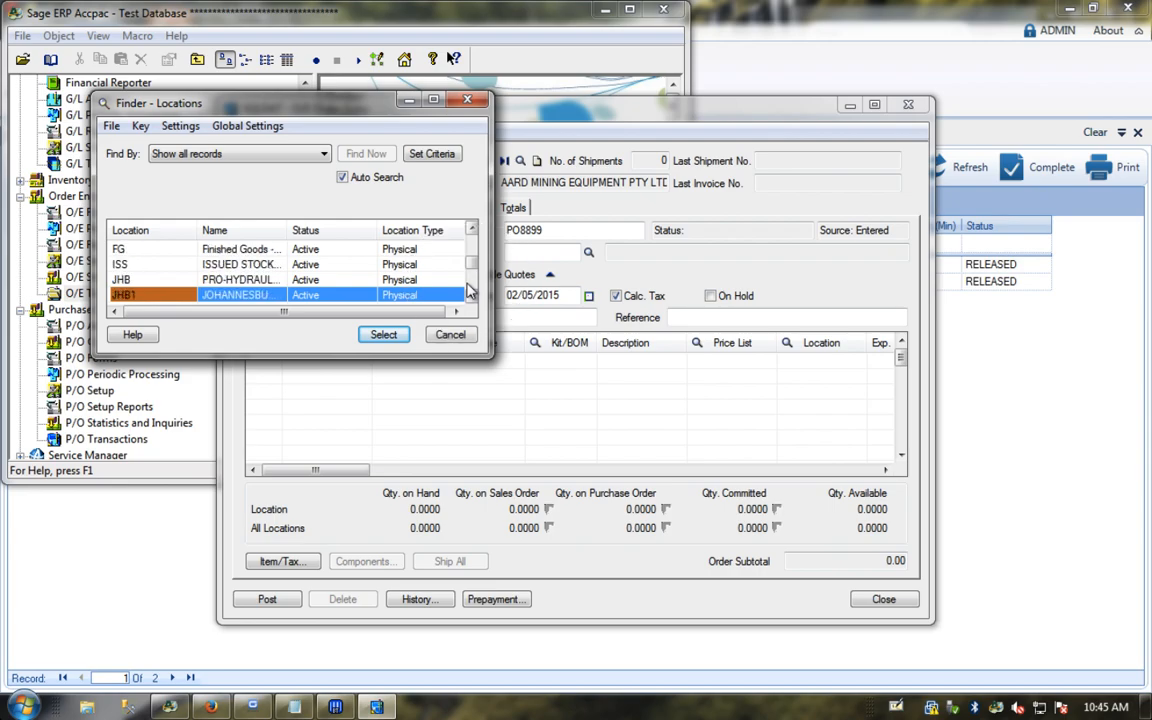
double_click(231, 281)
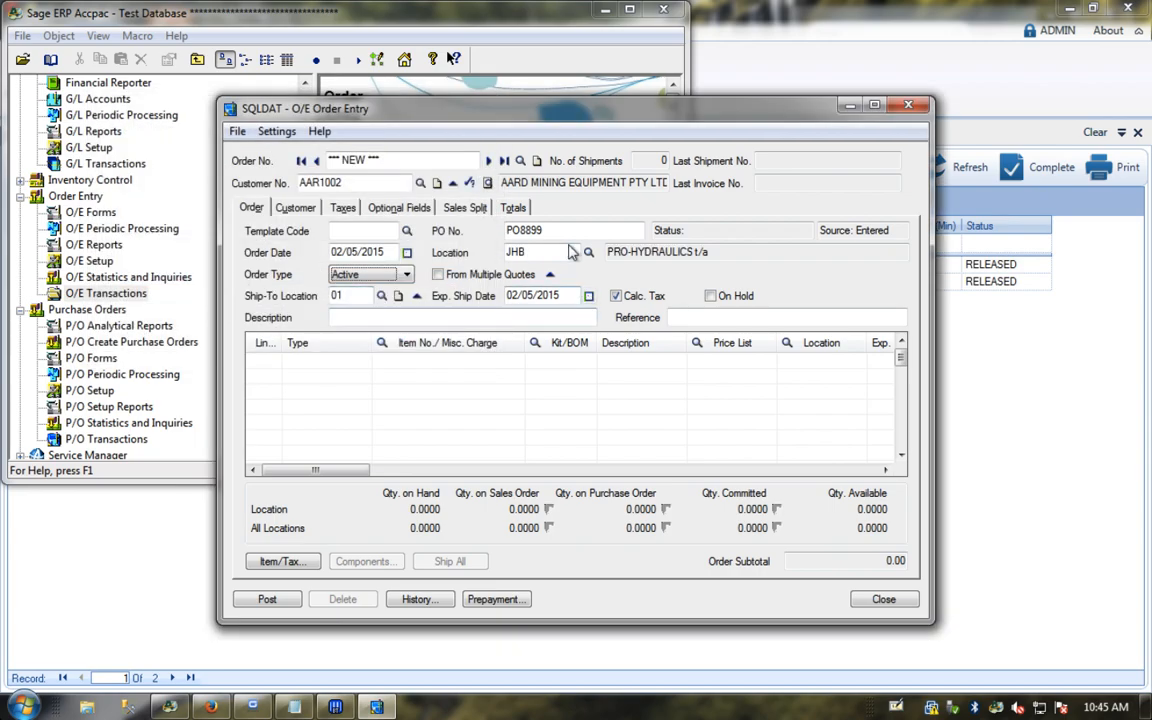
Step: Fill in the order description and start a first Item line
click(348, 318)
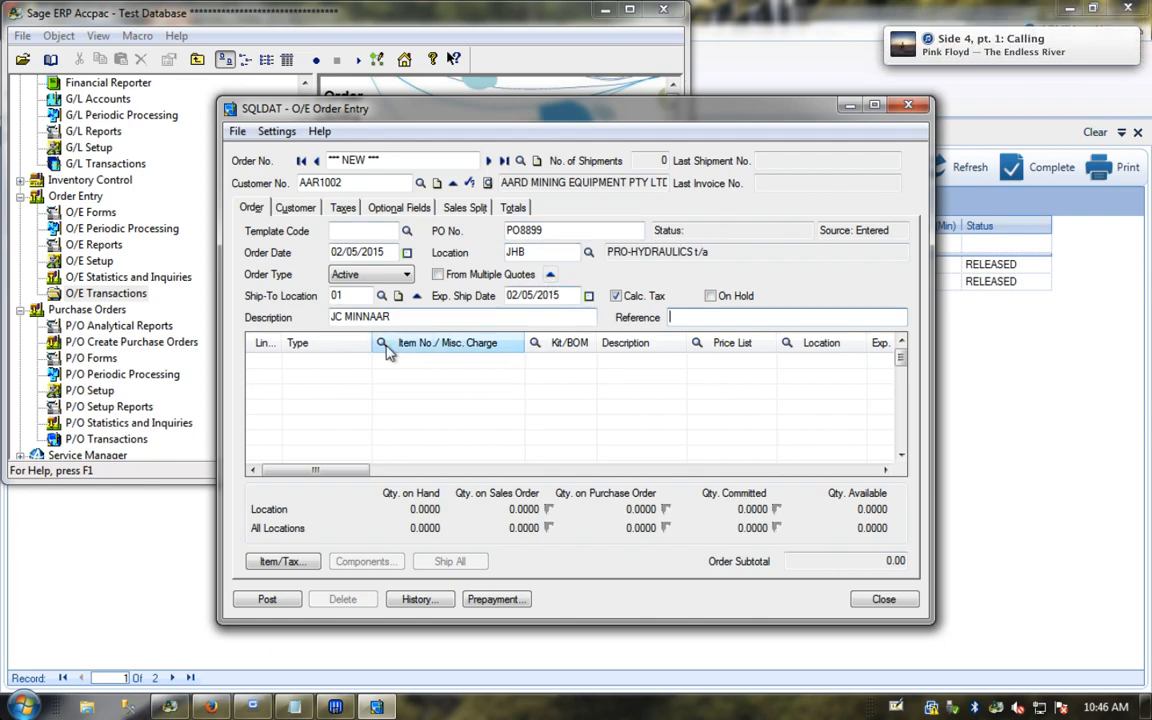
click(355, 370)
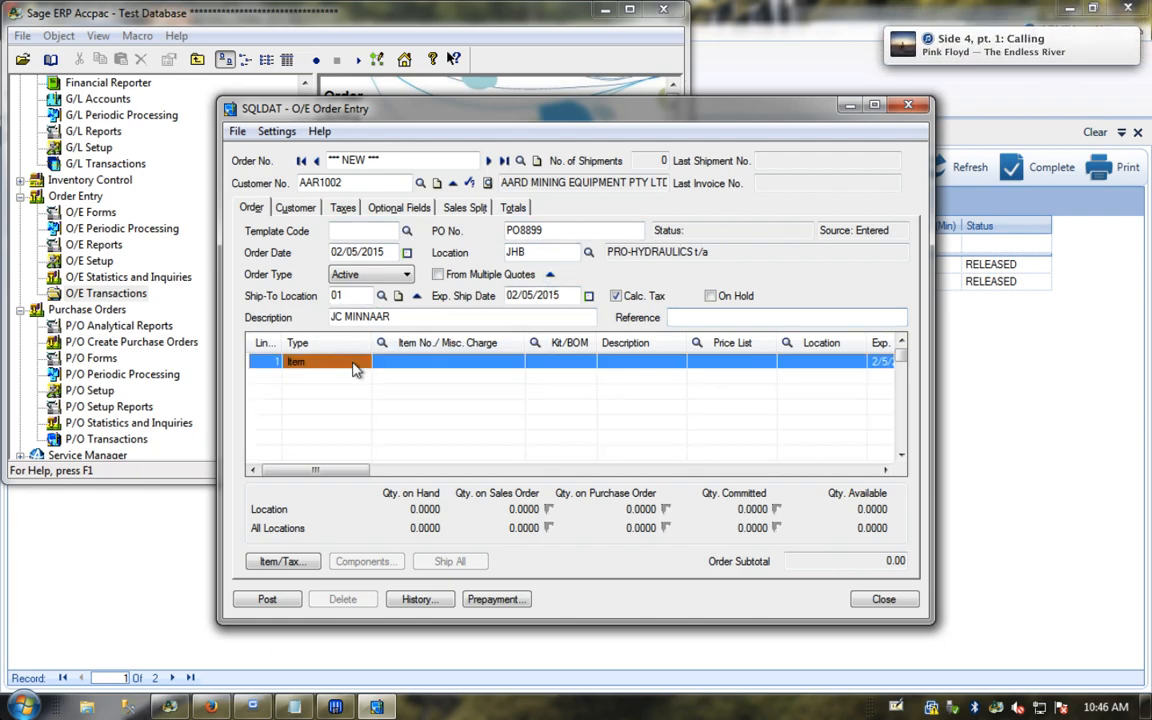
click(406, 370)
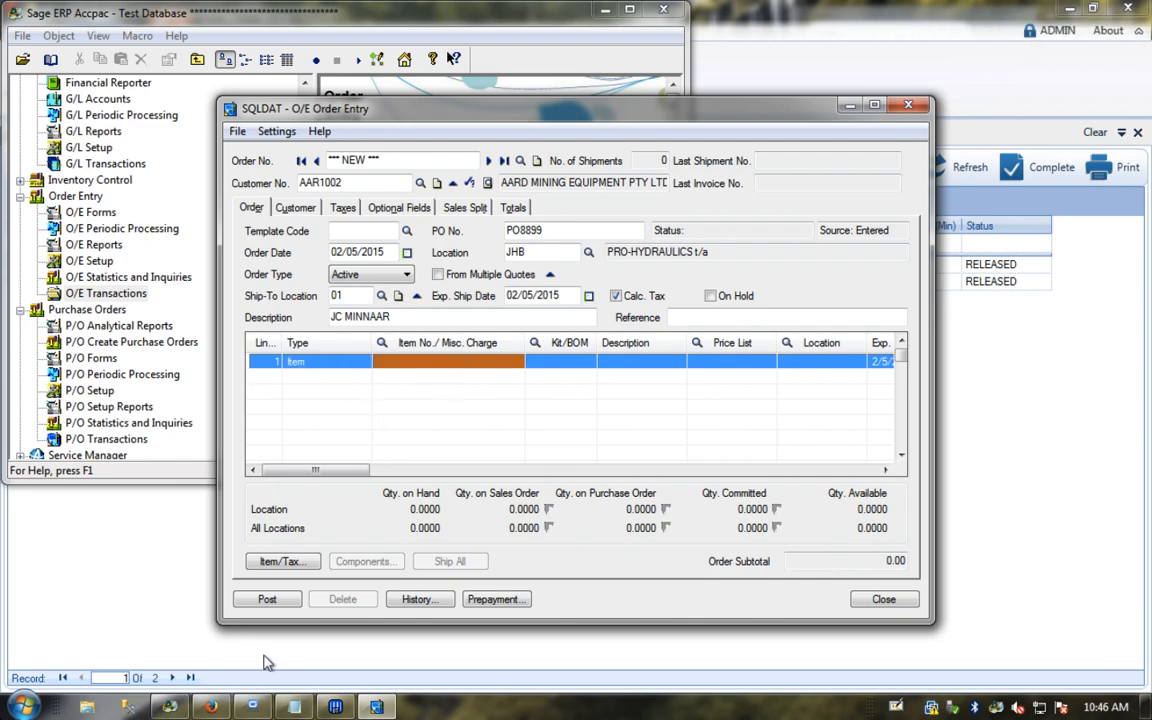
Step: Enter item 157B5999 on line 1, dismiss the unit price warning, and step through the line
click(295, 707)
click(403, 370)
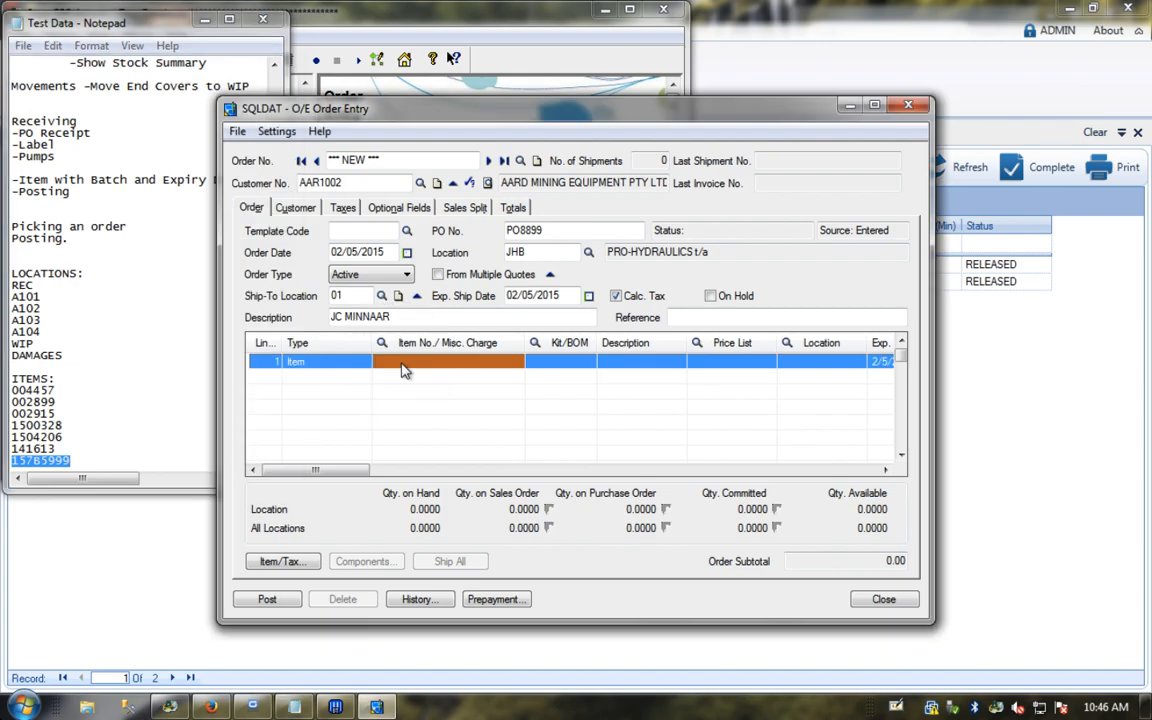
text(157B5999)
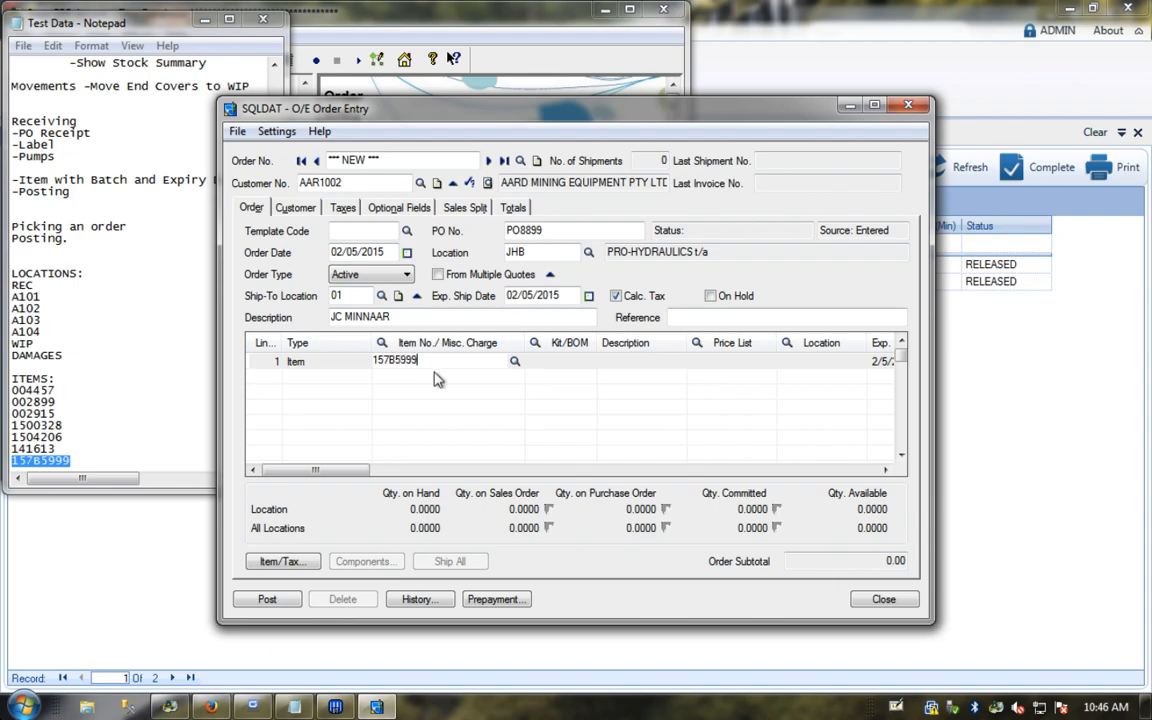
key(Tab)
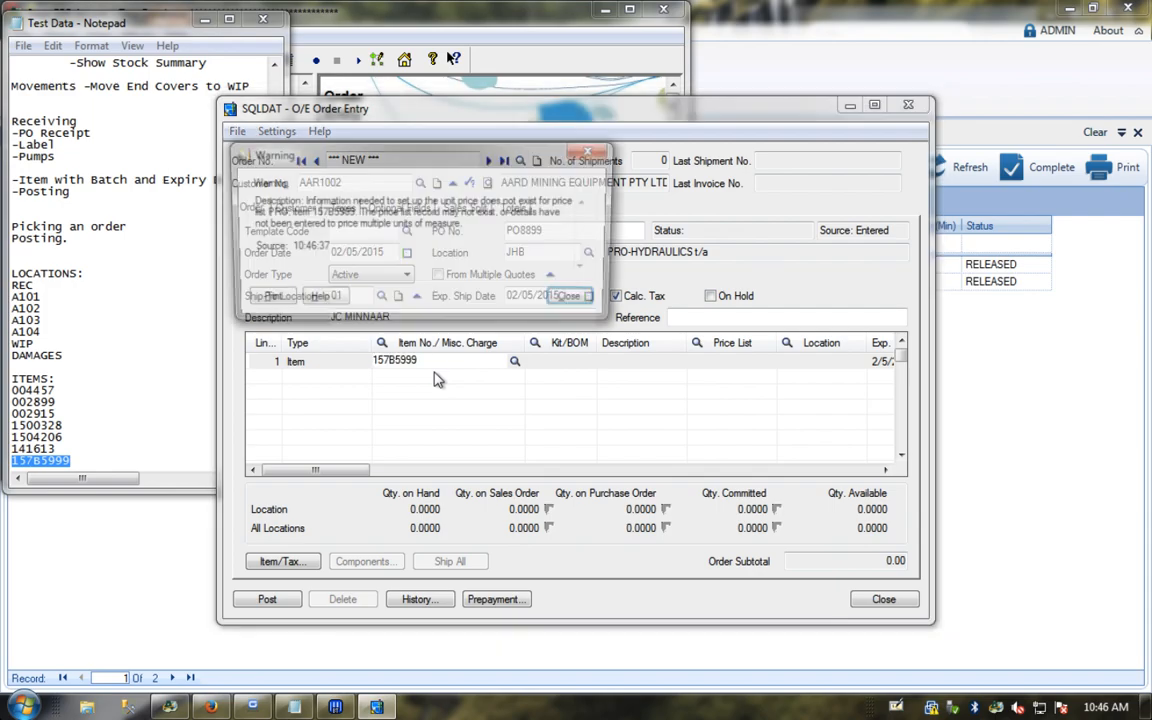
click(576, 302)
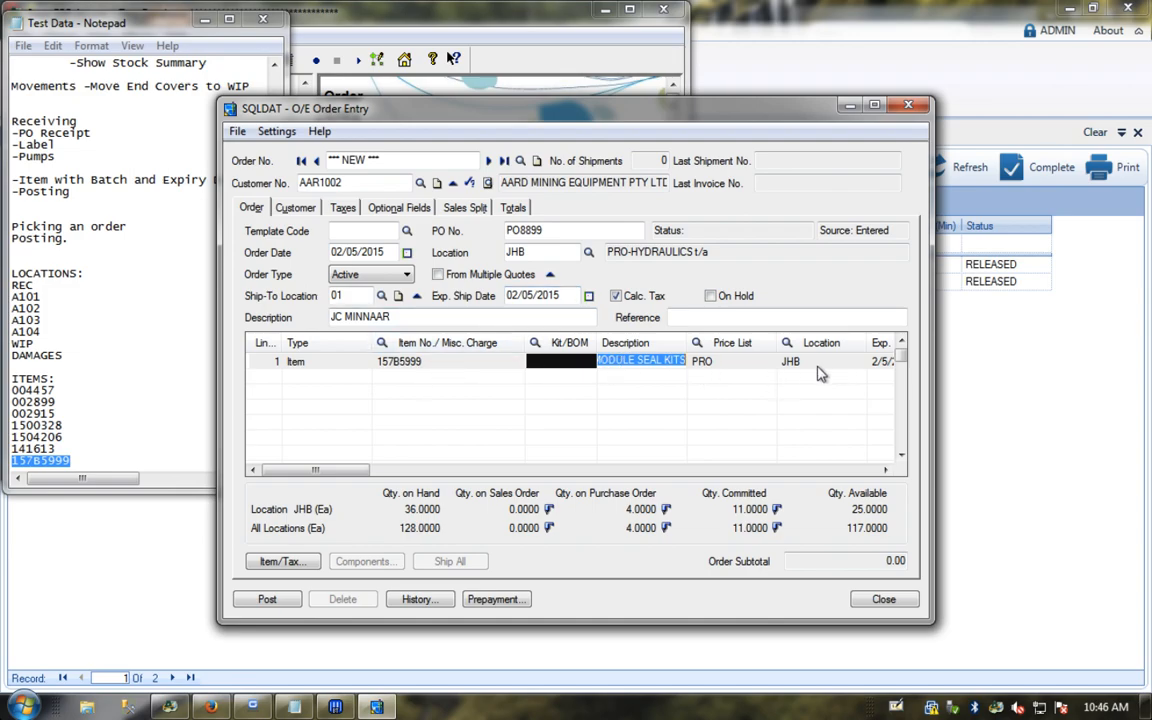
key(Tab)
key(Down)
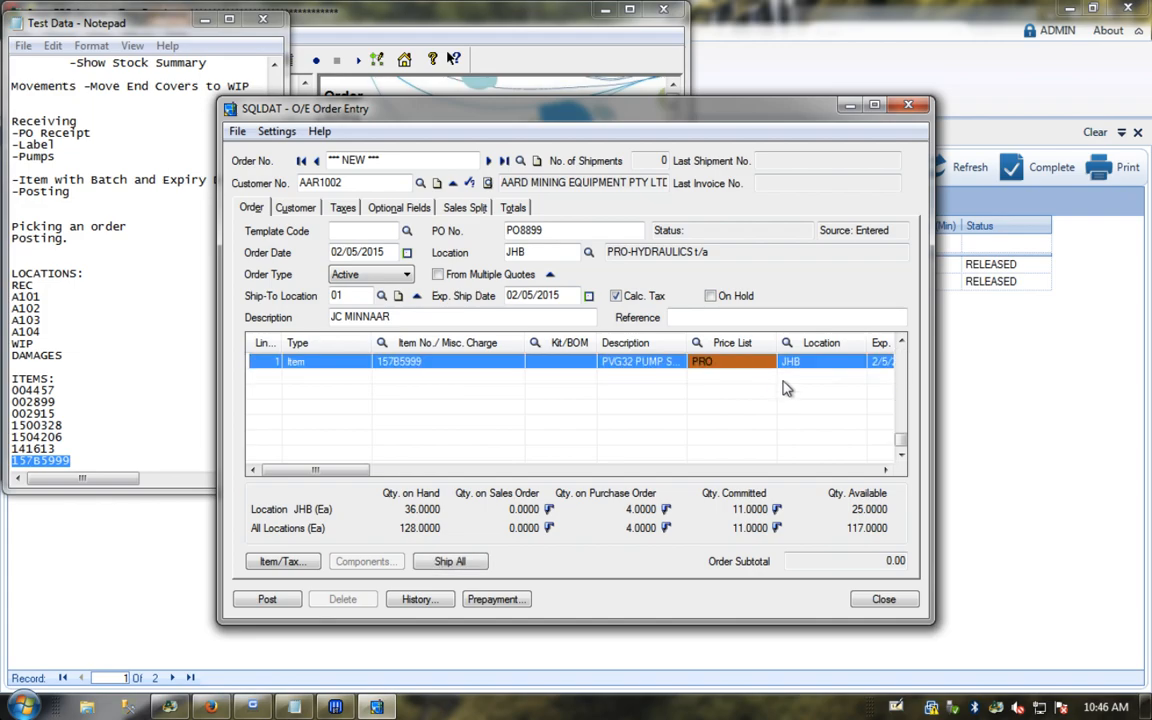
key(ctrl)
key(Tab)
key(Tab)
key(Tab)
key(Tab)
key(Tab)
key(Tab)
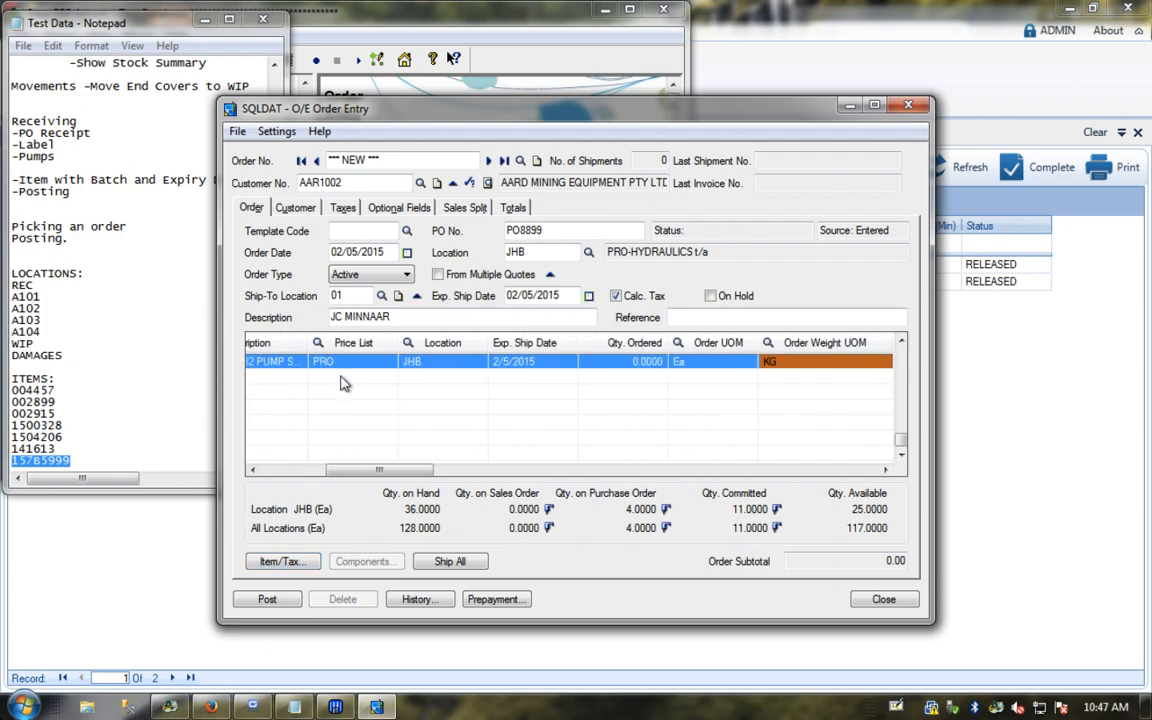
key(Tab)
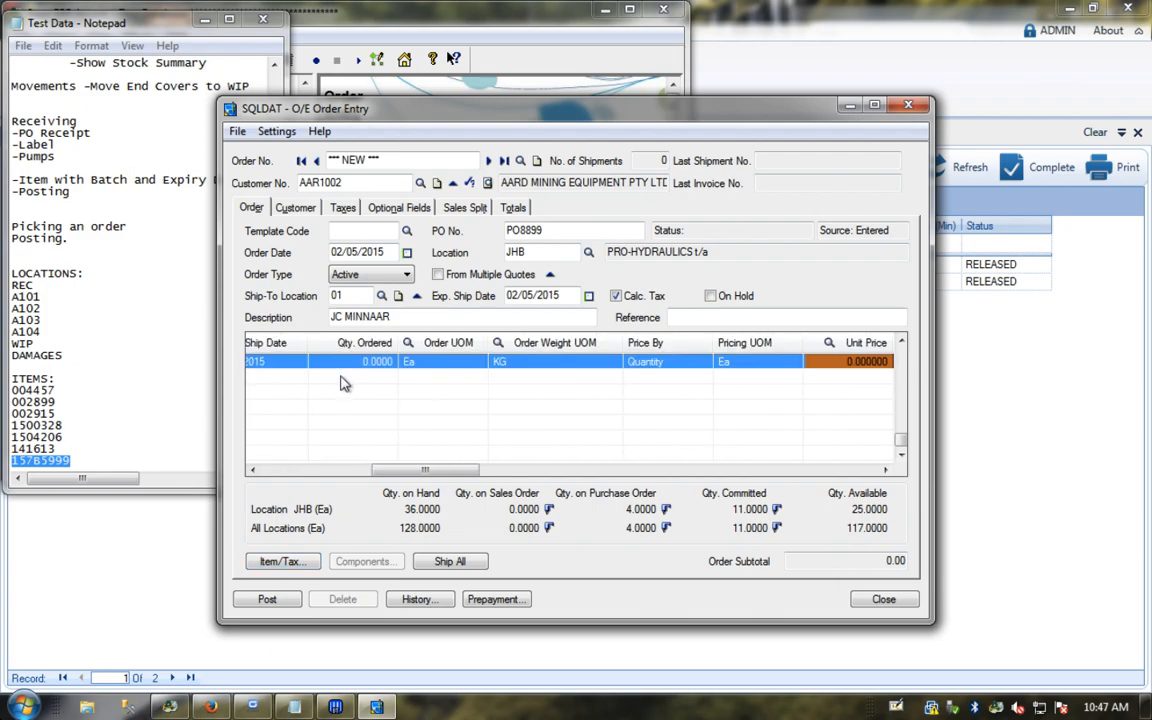
Step: Add line 2 in Items/Taxes for item 141613 with quantity 1, then switch to Granite
click(289, 567)
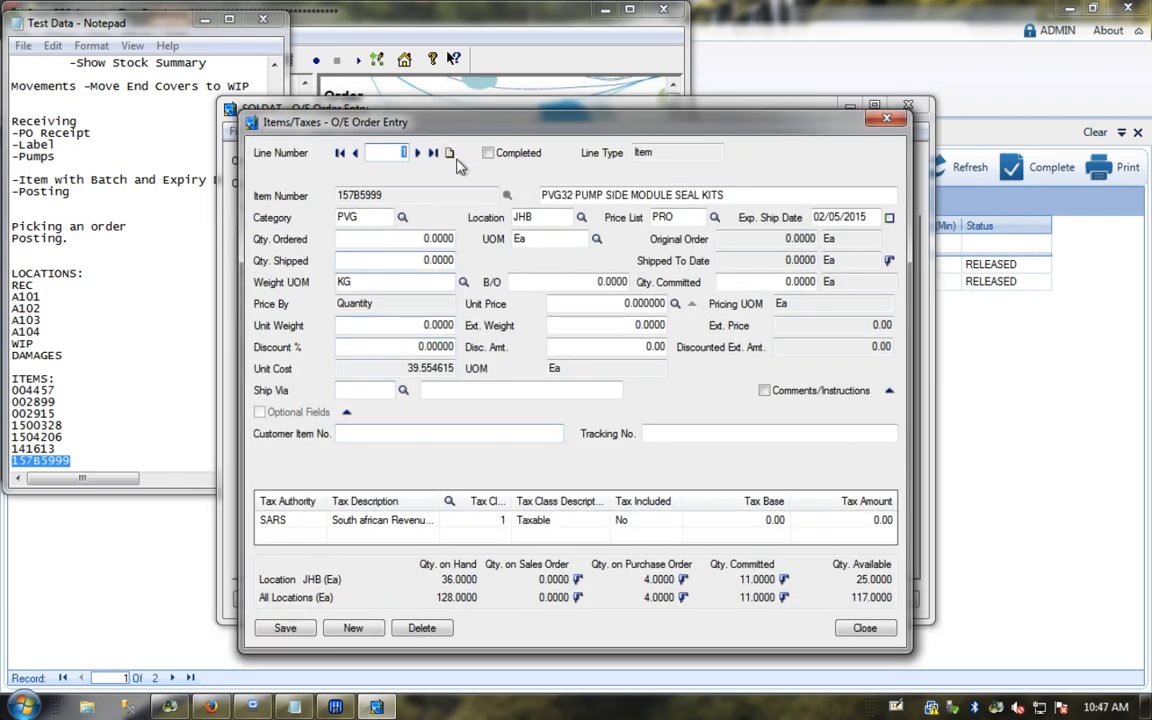
click(449, 153)
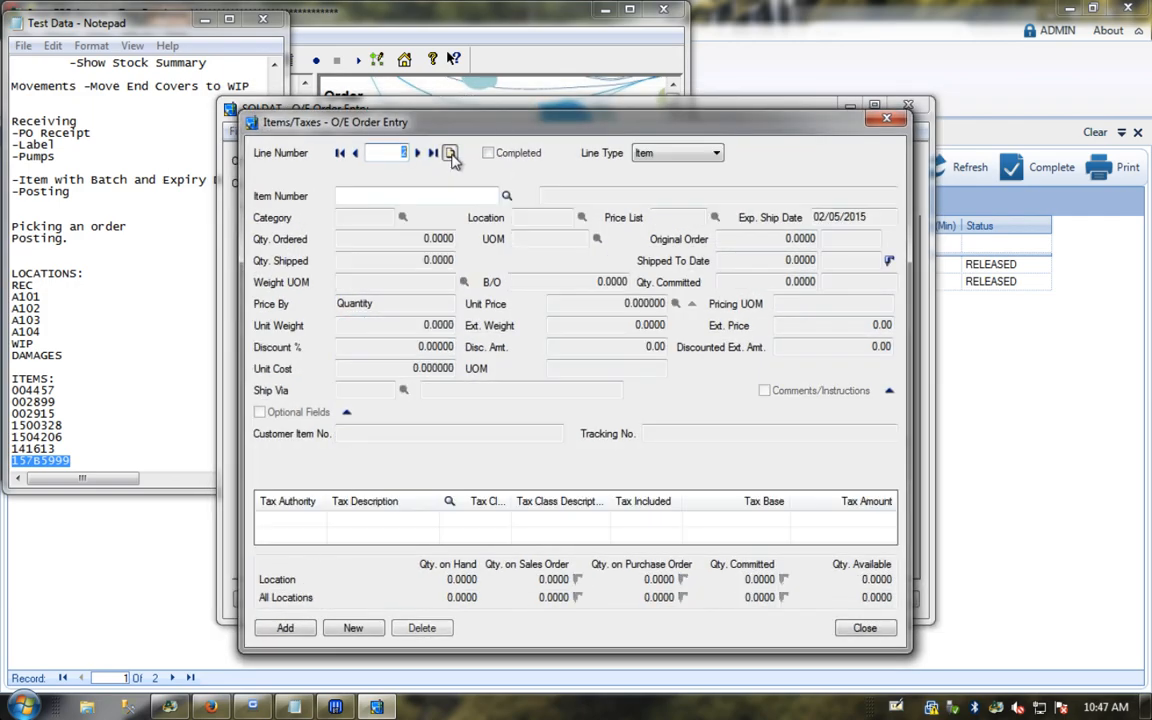
click(481, 196)
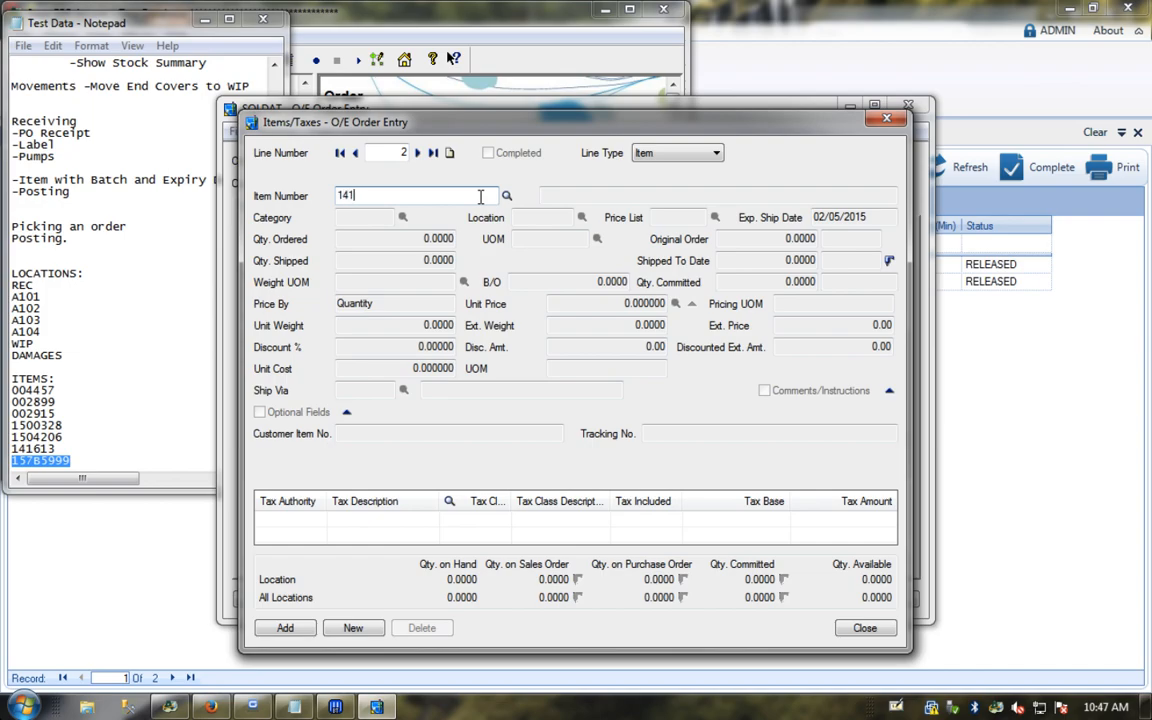
key(Tab)
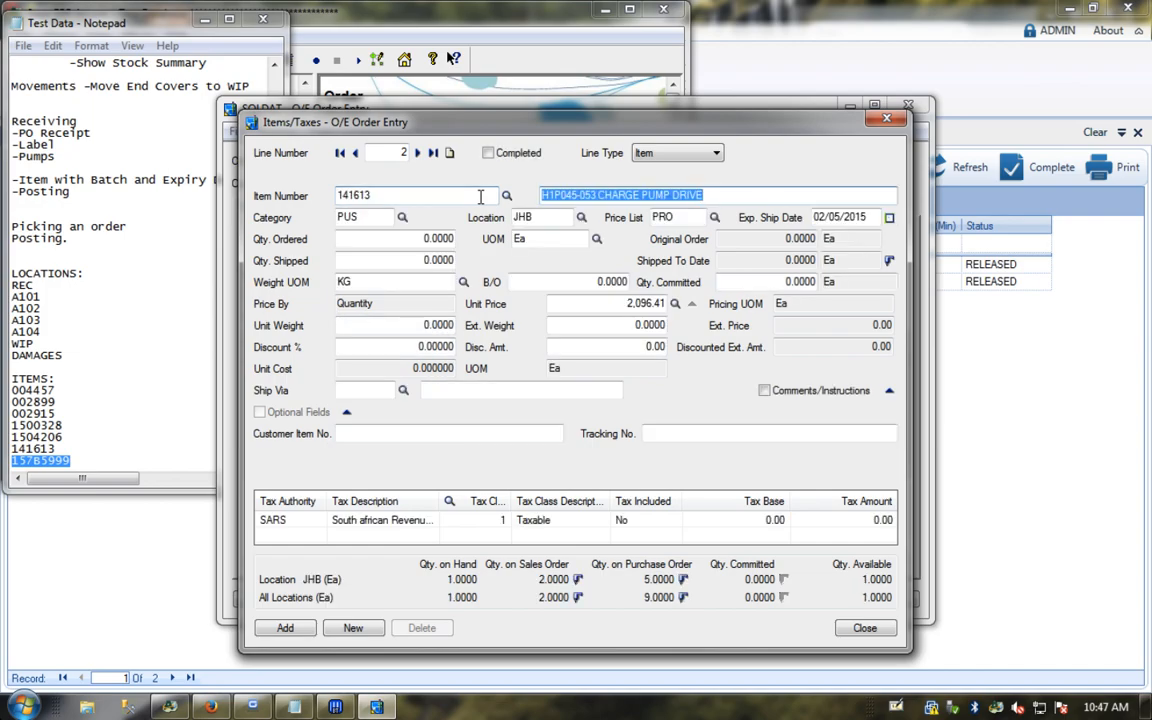
click(401, 240)
text(1)
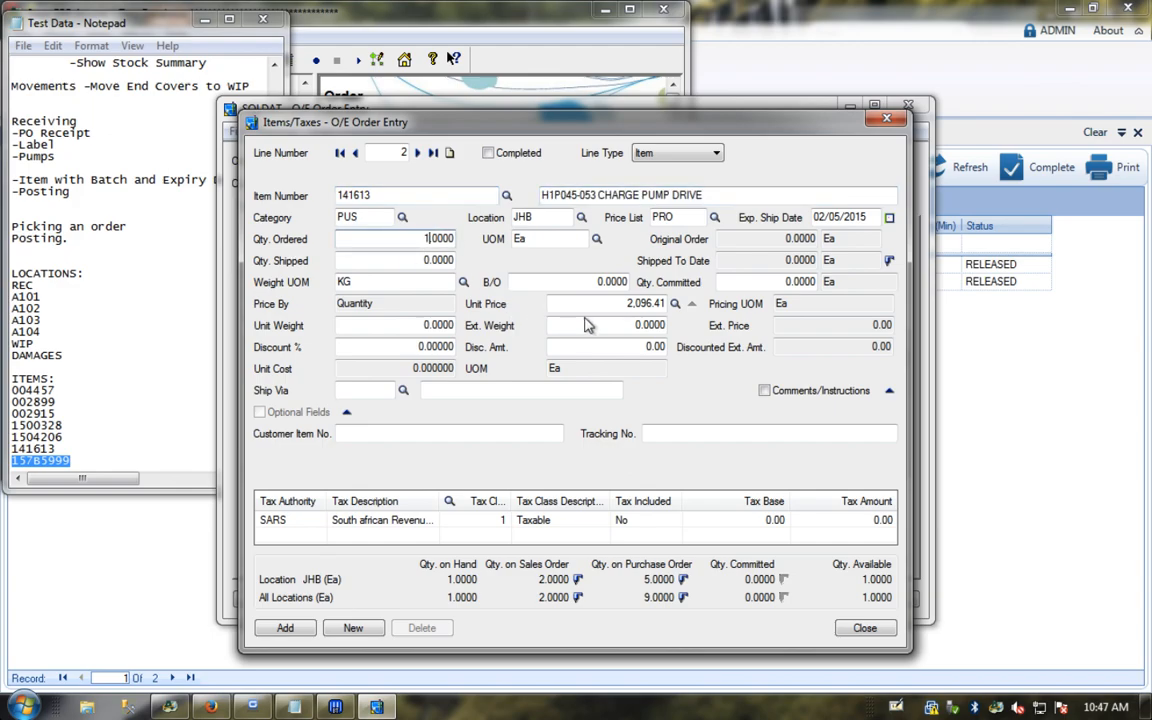
click(288, 629)
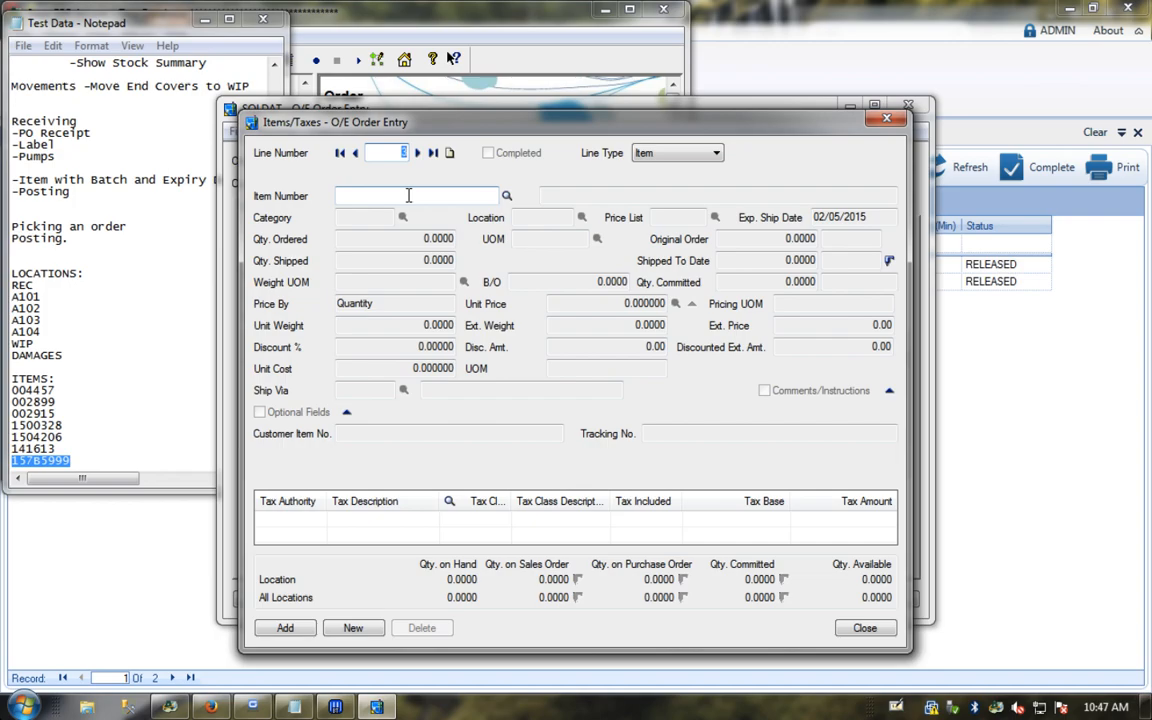
click(190, 576)
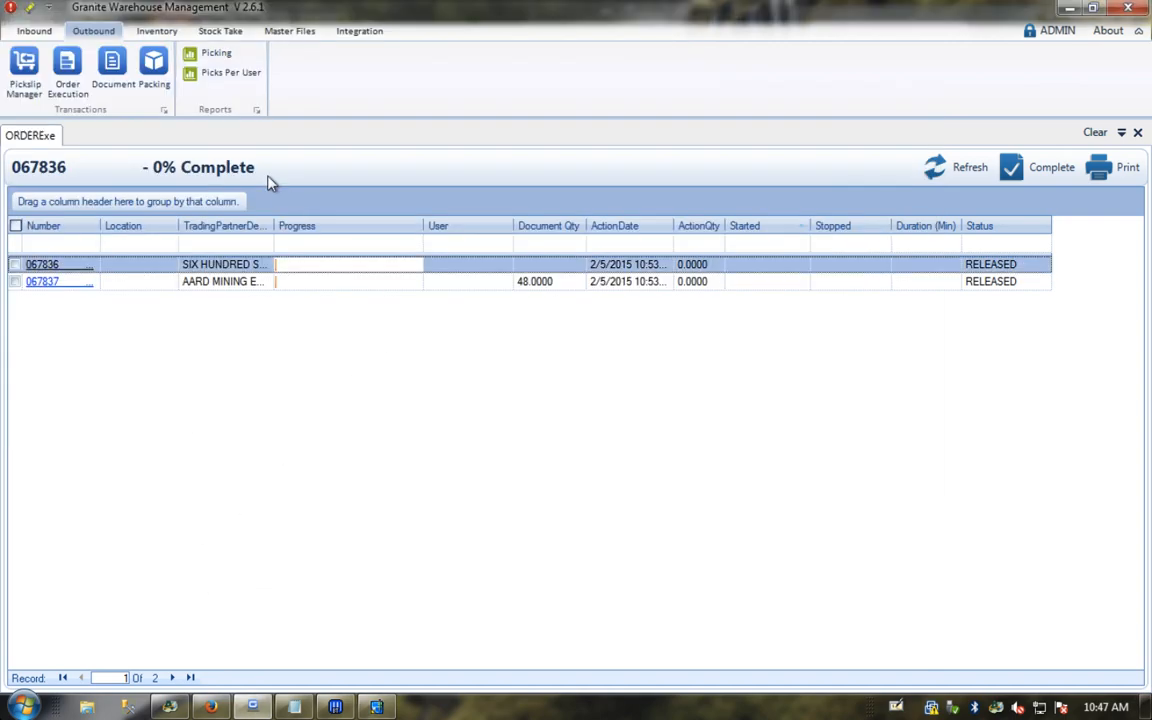
Step: Copy the SEAL KIT code 1504206 from Inventory Stock Detail, then return to Accpac
click(157, 31)
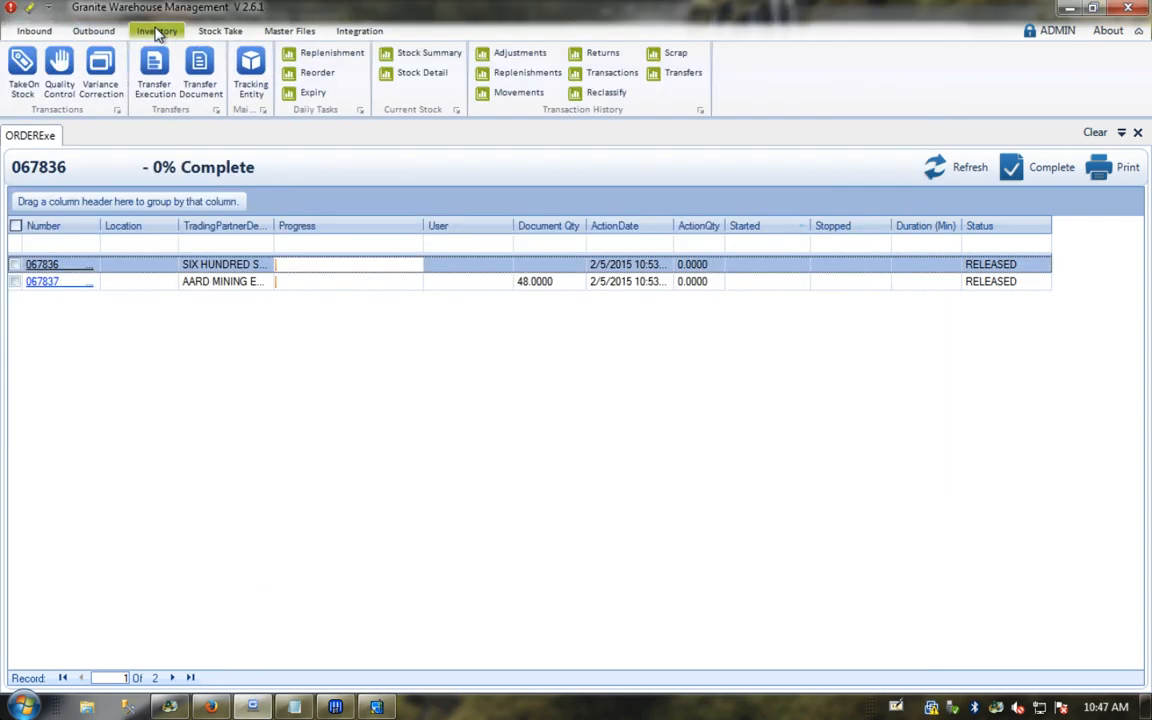
click(423, 72)
click(225, 384)
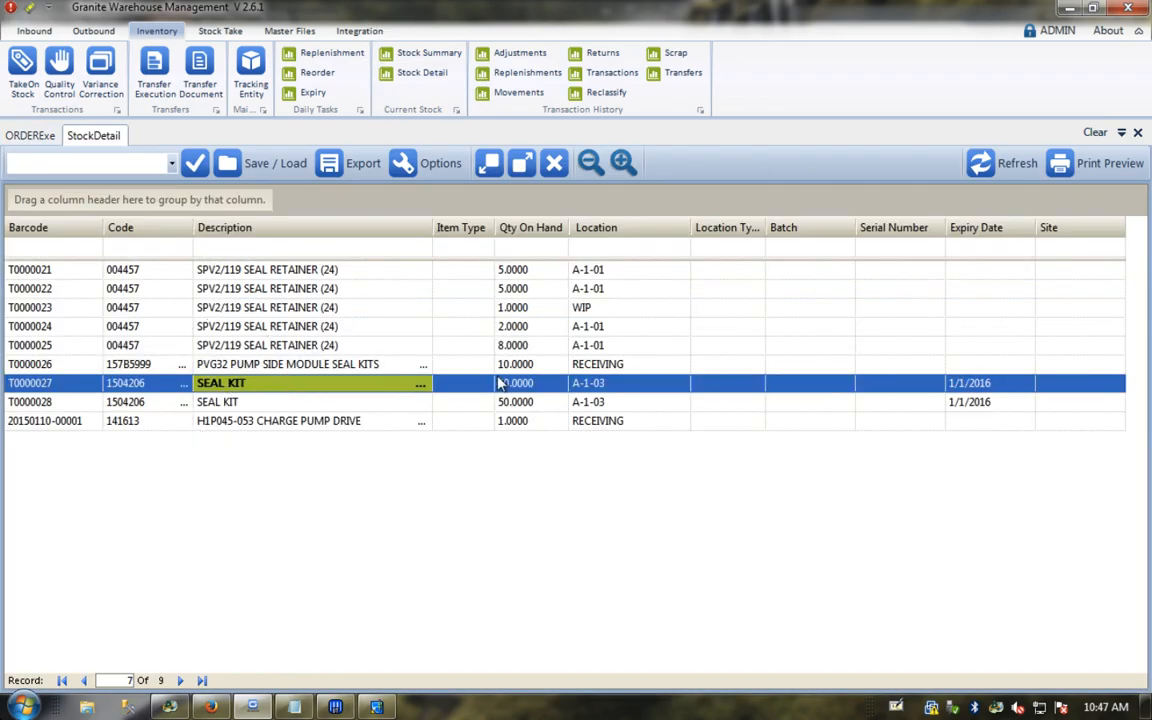
click(131, 389)
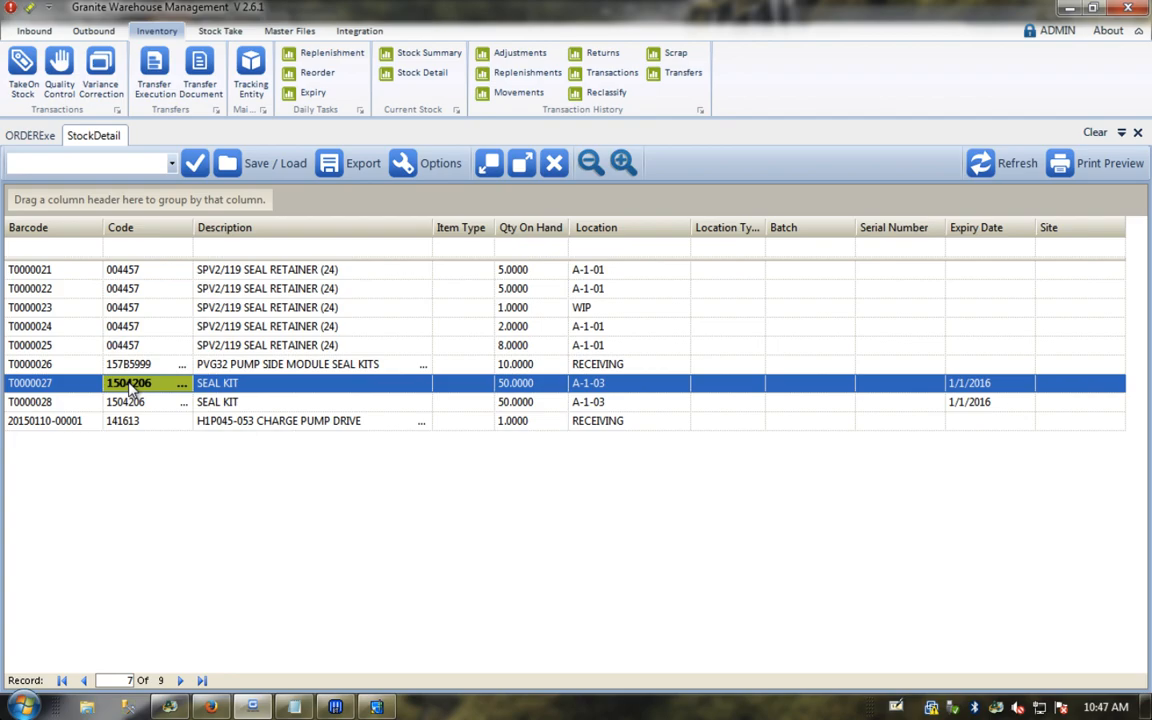
right_click(131, 389)
click(165, 392)
click(171, 709)
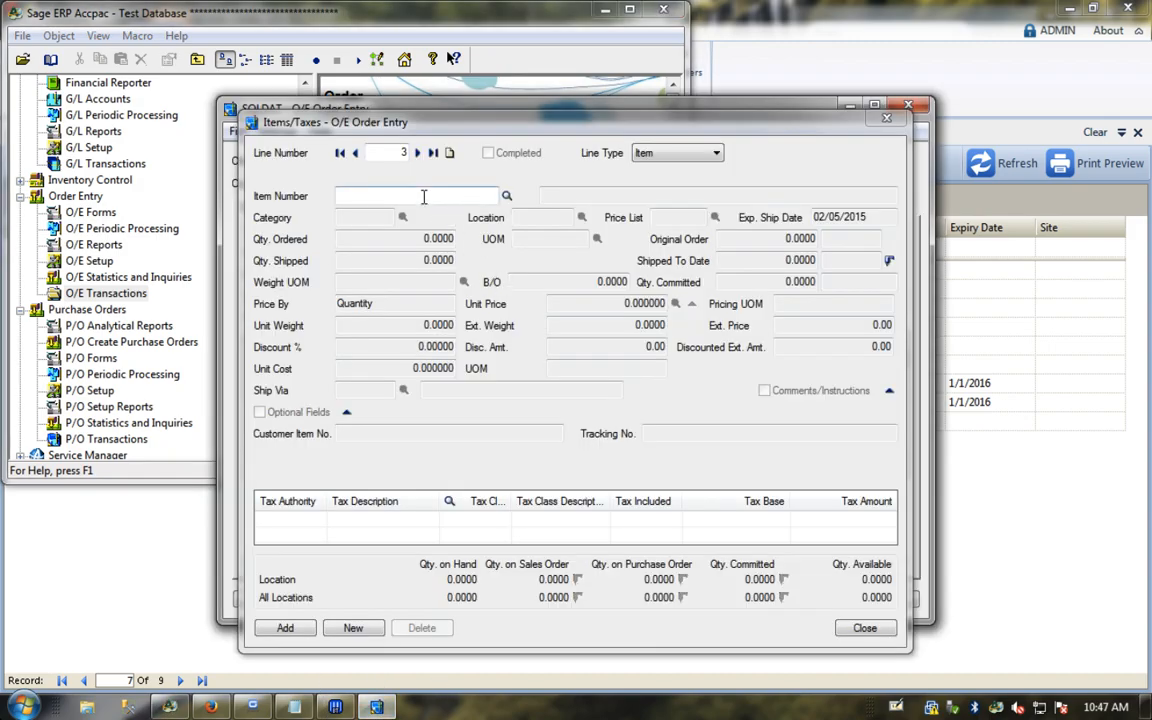
Step: Paste item number 1504206 into the new order line
right_click(424, 201)
click(466, 274)
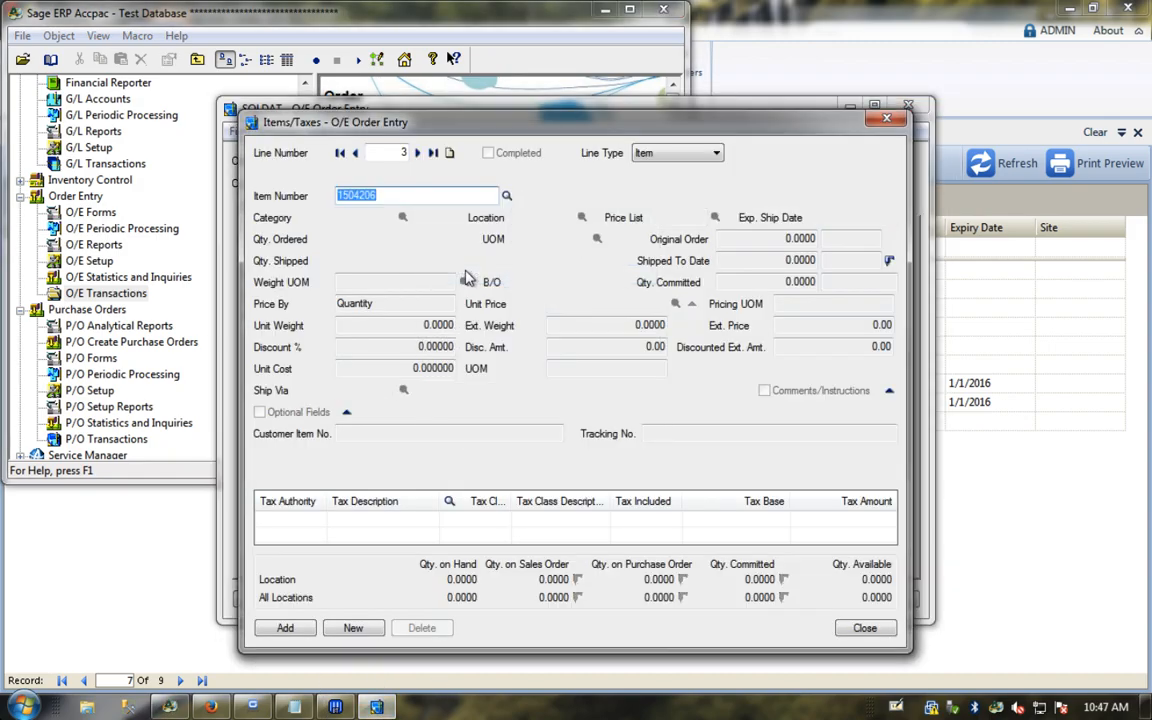
key(Tab)
Step: Set Qty. Ordered to 75, add the SEAL KIT line at 702.00, and close Items/Taxes
click(407, 239)
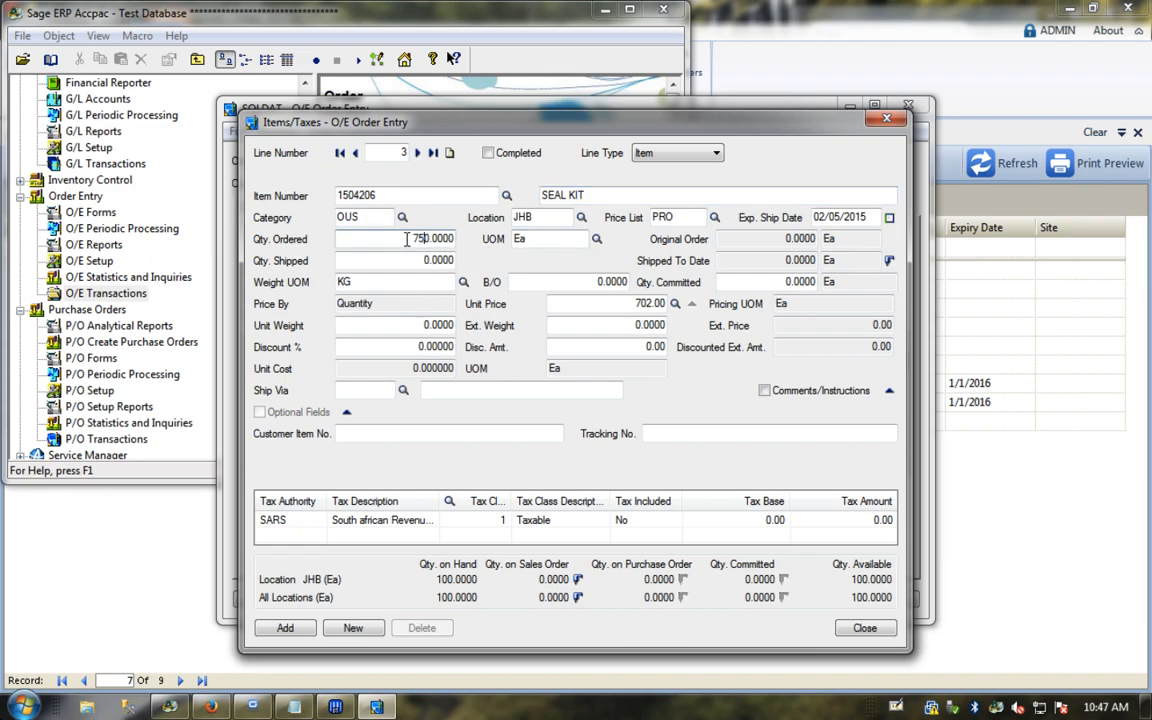
text(75)
key(Tab)
click(422, 238)
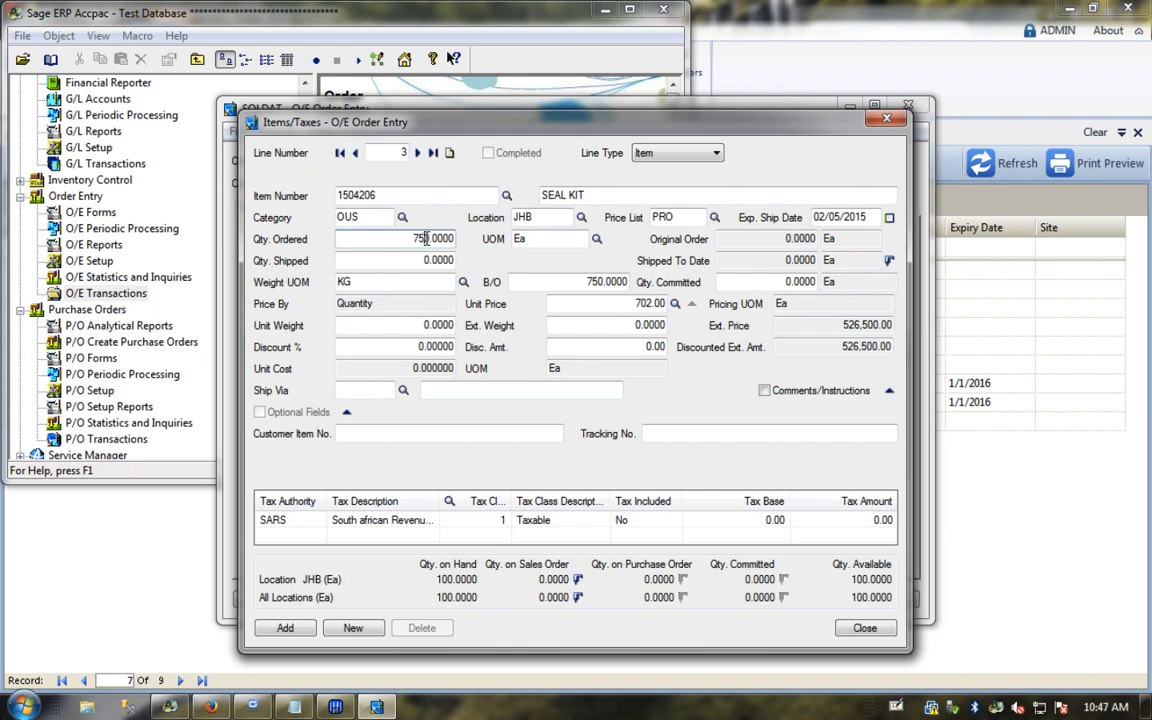
key(Delete)
key(Tab)
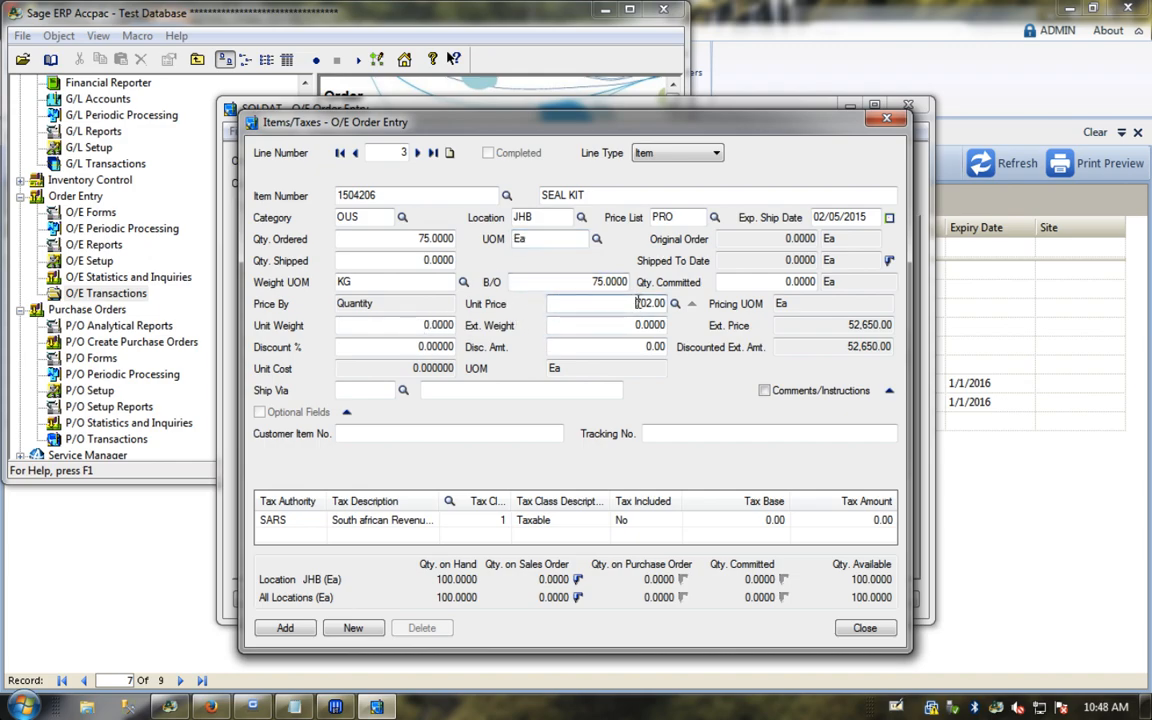
click(287, 630)
click(860, 628)
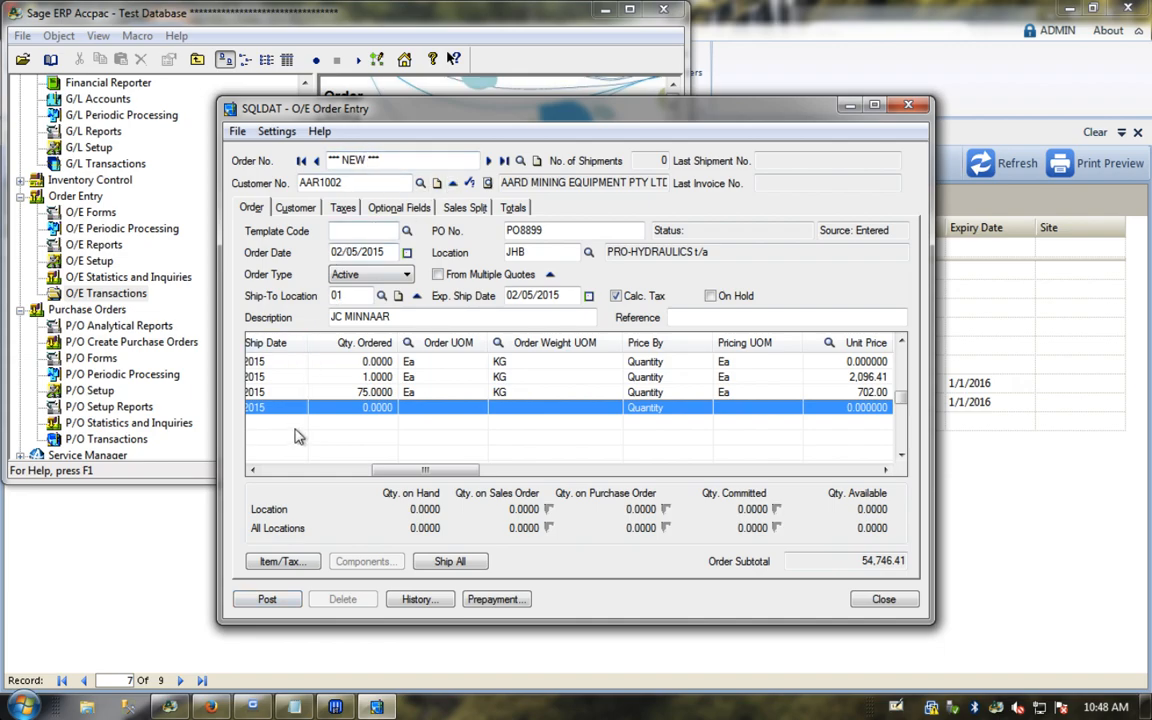
Step: Post order 067838 past the credit check, skip printing the confirmation, and close order entry
click(268, 597)
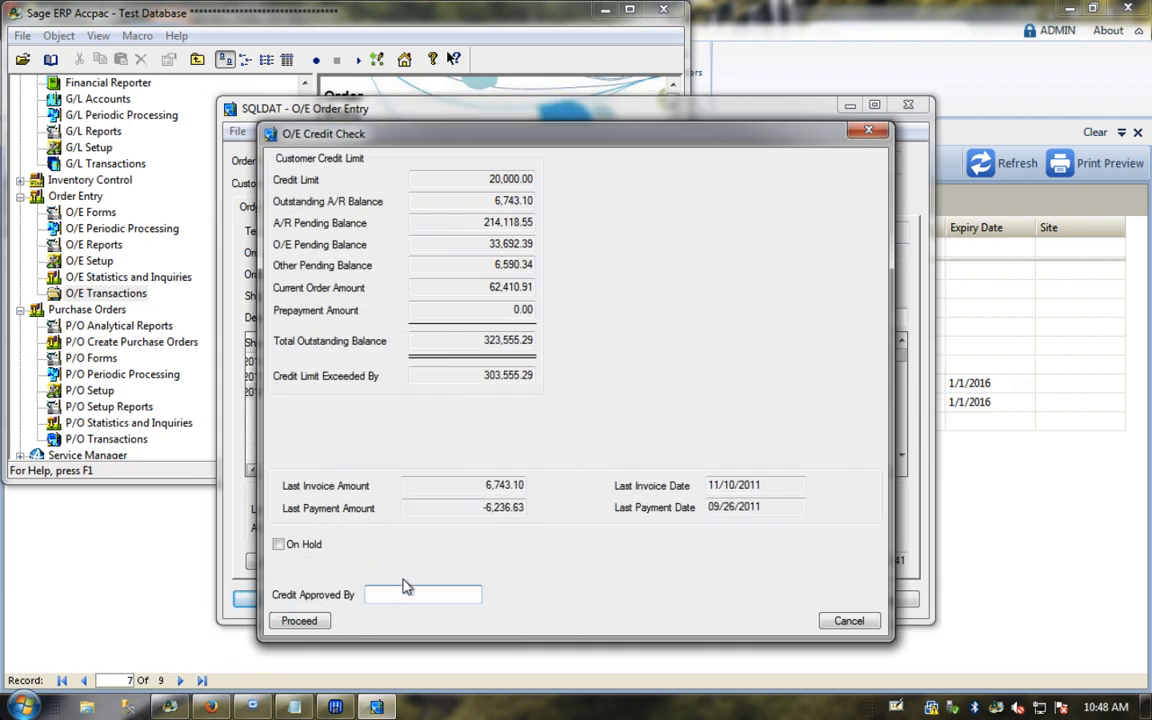
click(297, 619)
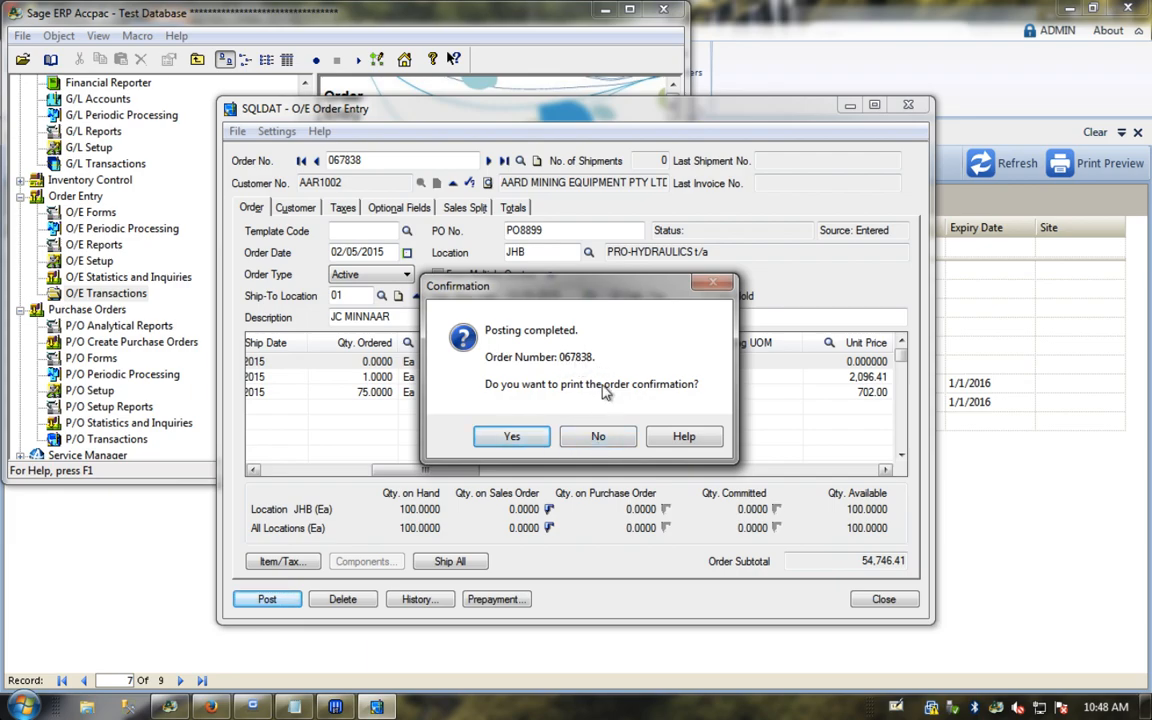
click(592, 443)
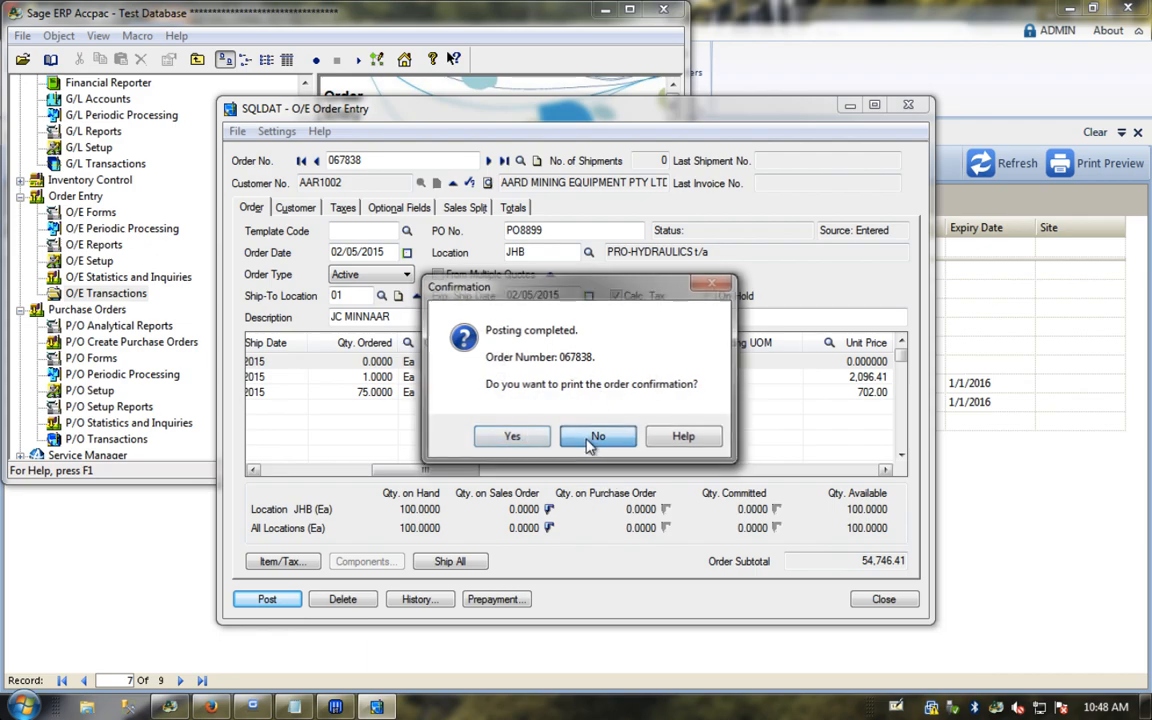
click(883, 600)
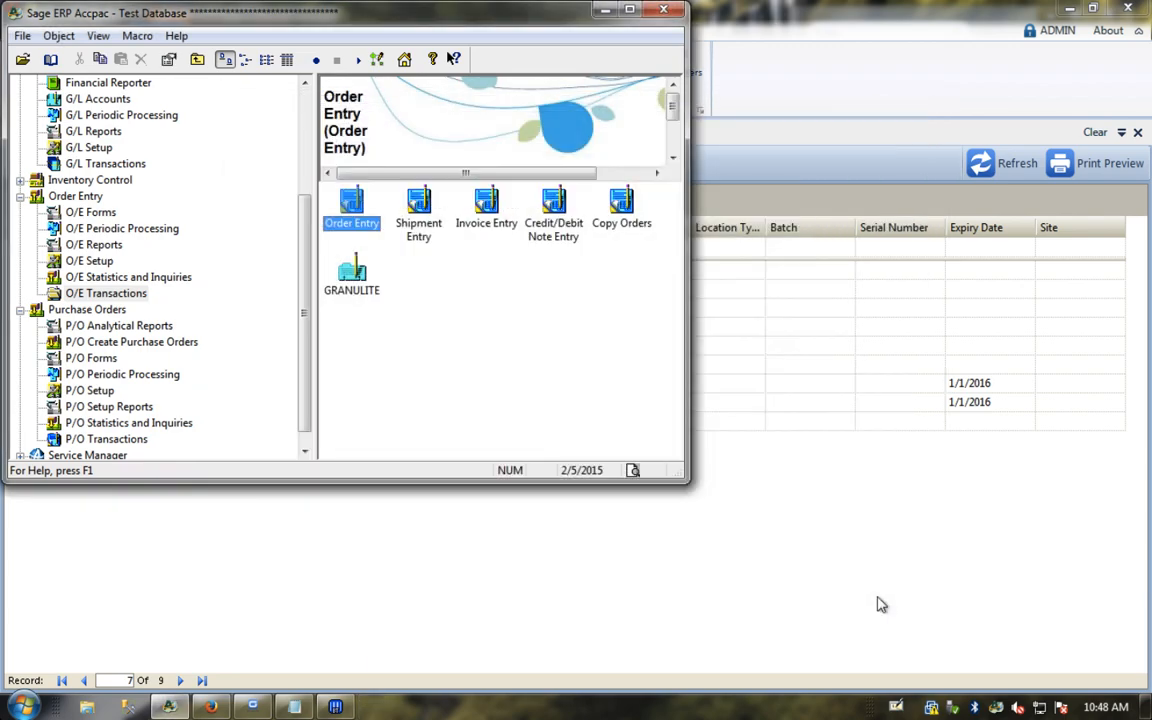
Step: Close the Stock Detail and order panels and open Outbound > Order Execution
click(605, 9)
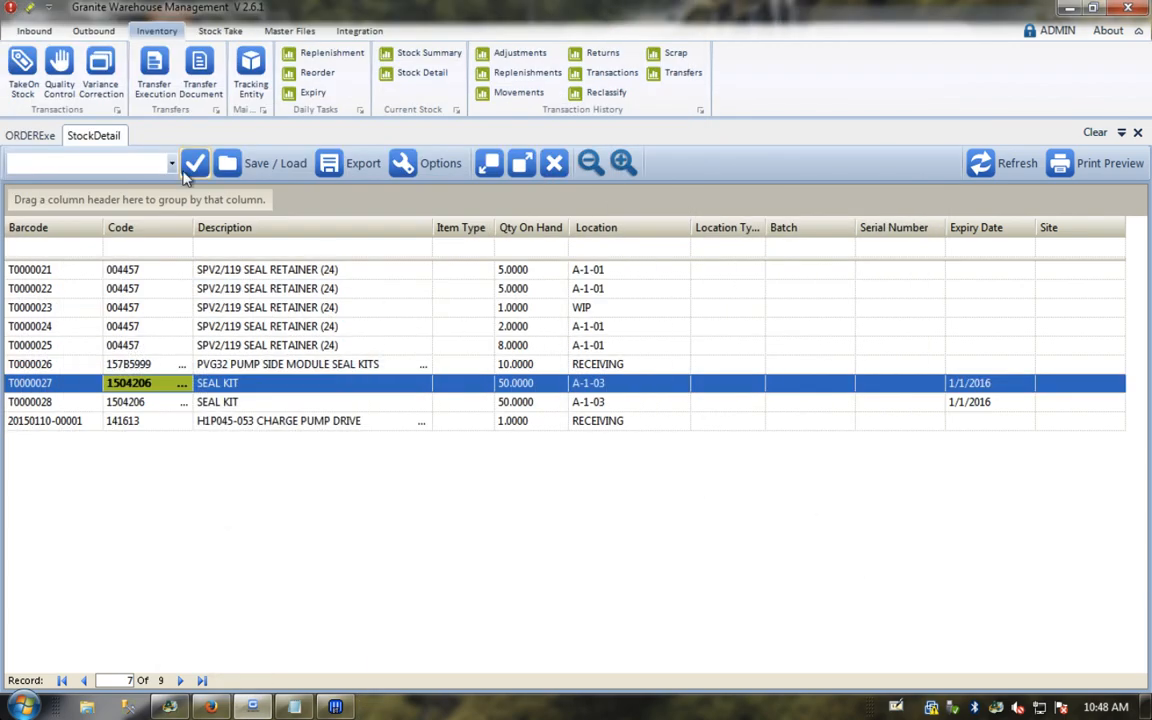
click(1139, 133)
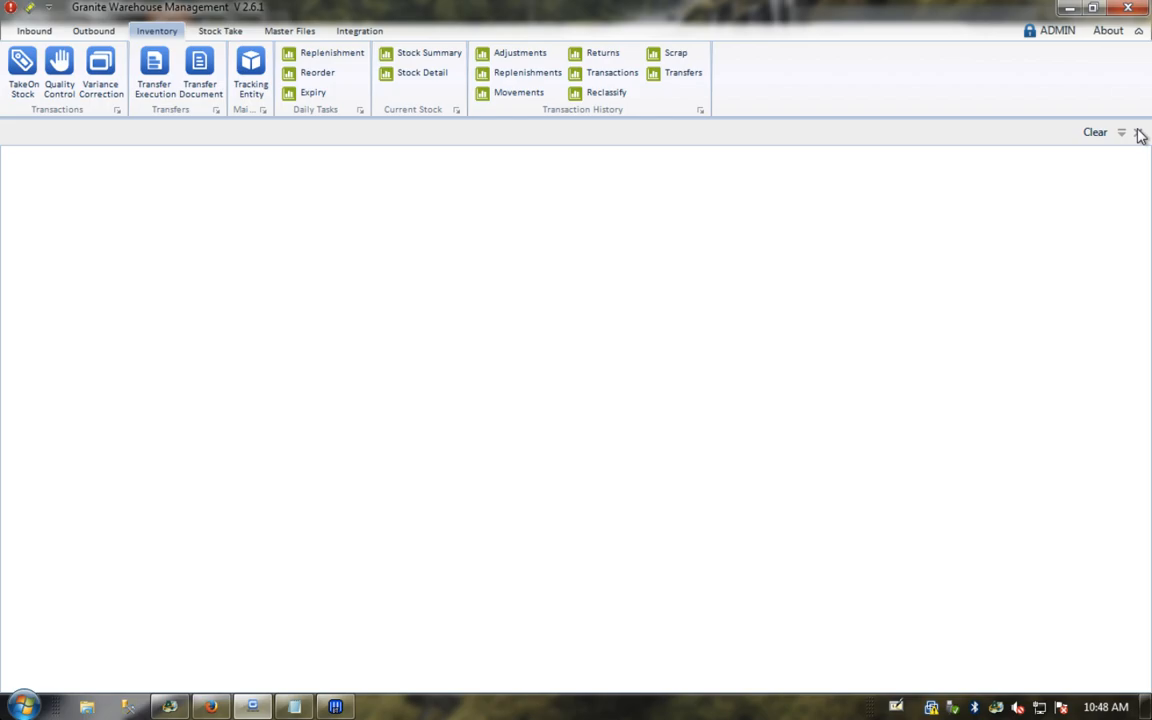
click(91, 31)
click(77, 68)
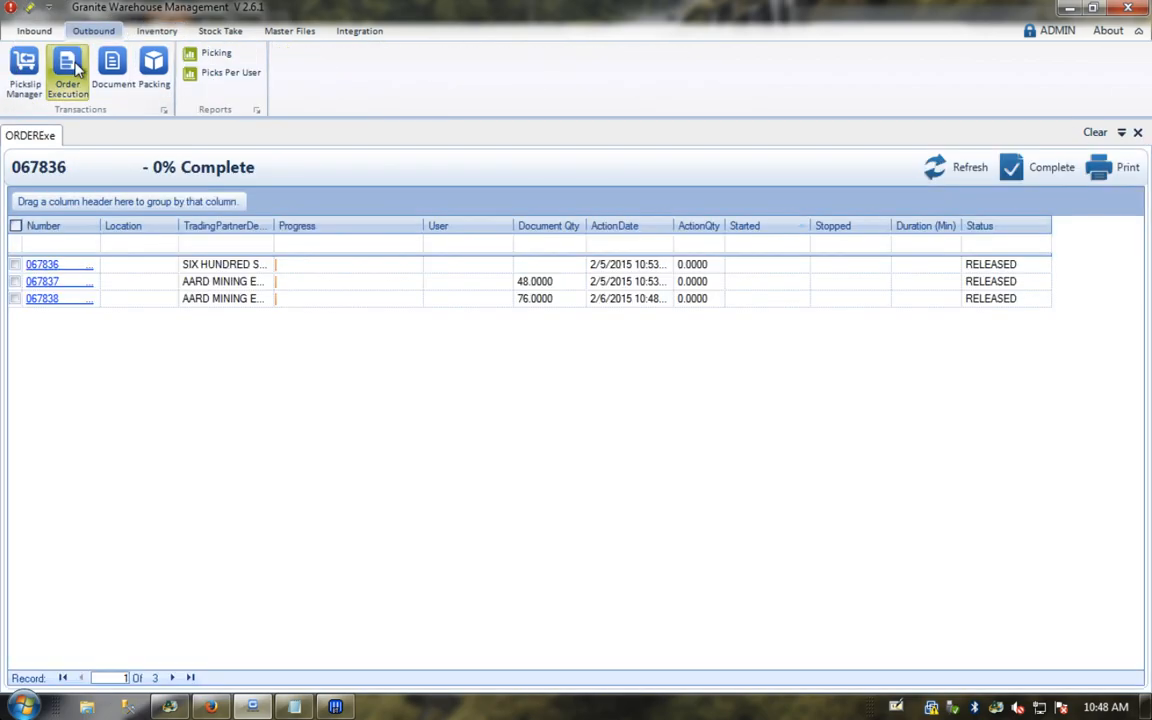
Step: Review order 067838's SEAL KIT, charge pump drive and PVG32 seal kits (quantity 0) lines
click(44, 302)
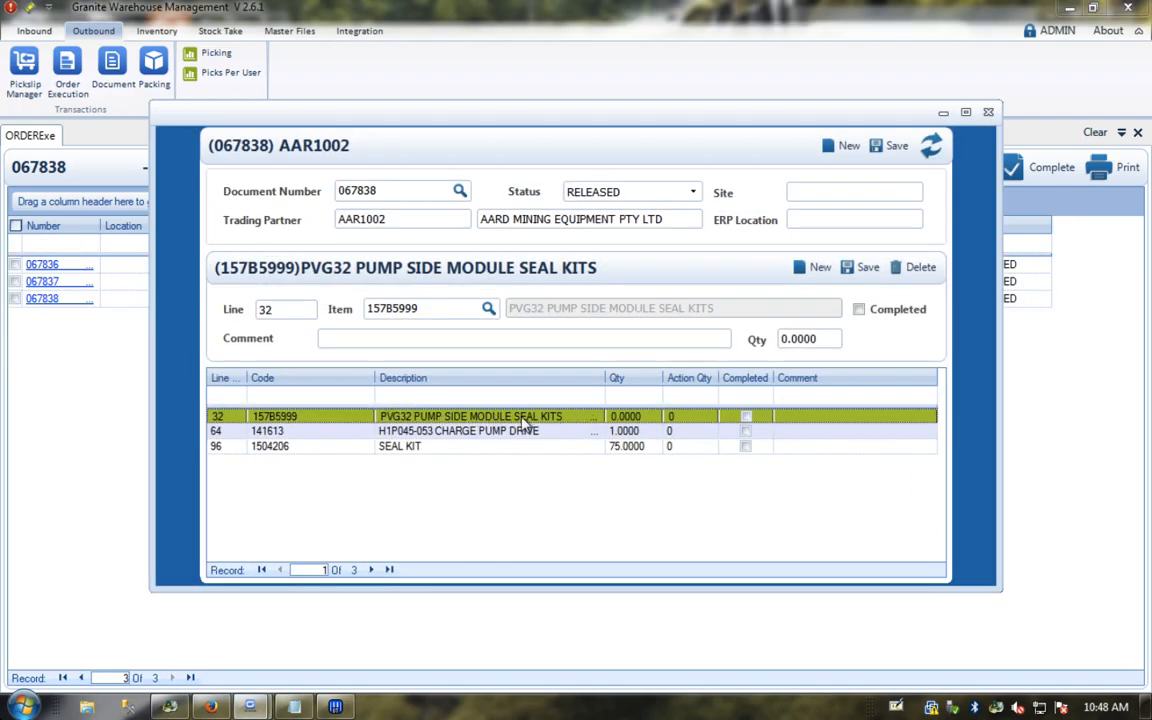
drag(661, 374, 685, 377)
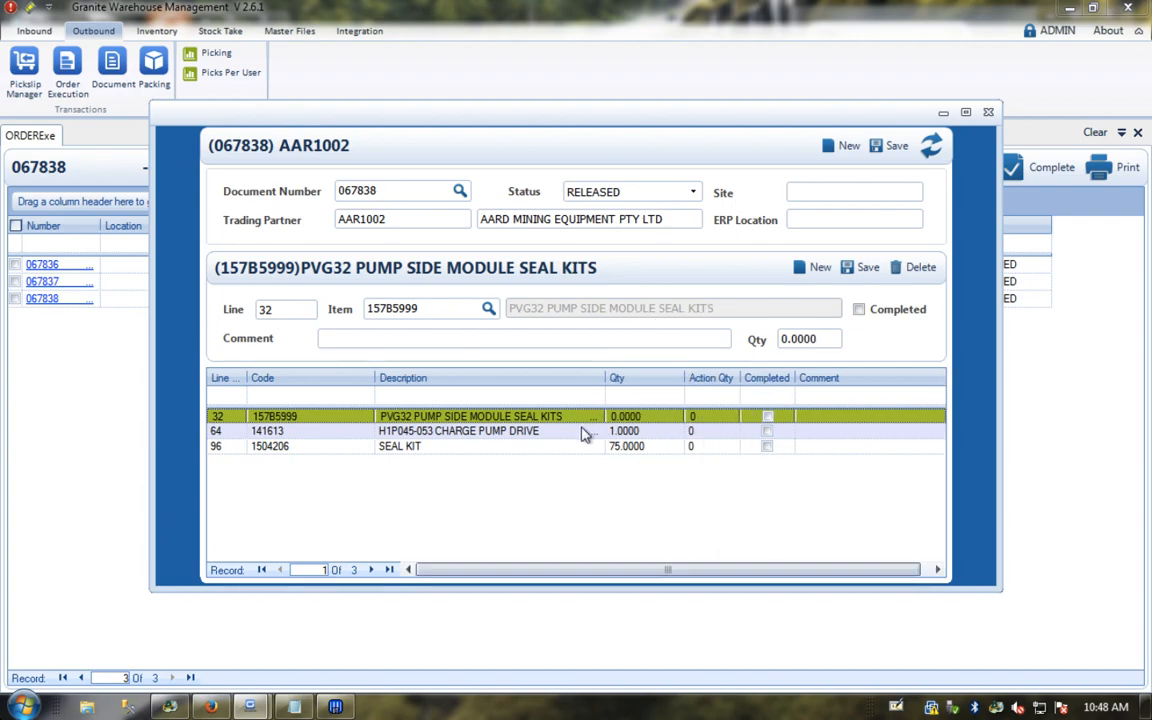
click(500, 446)
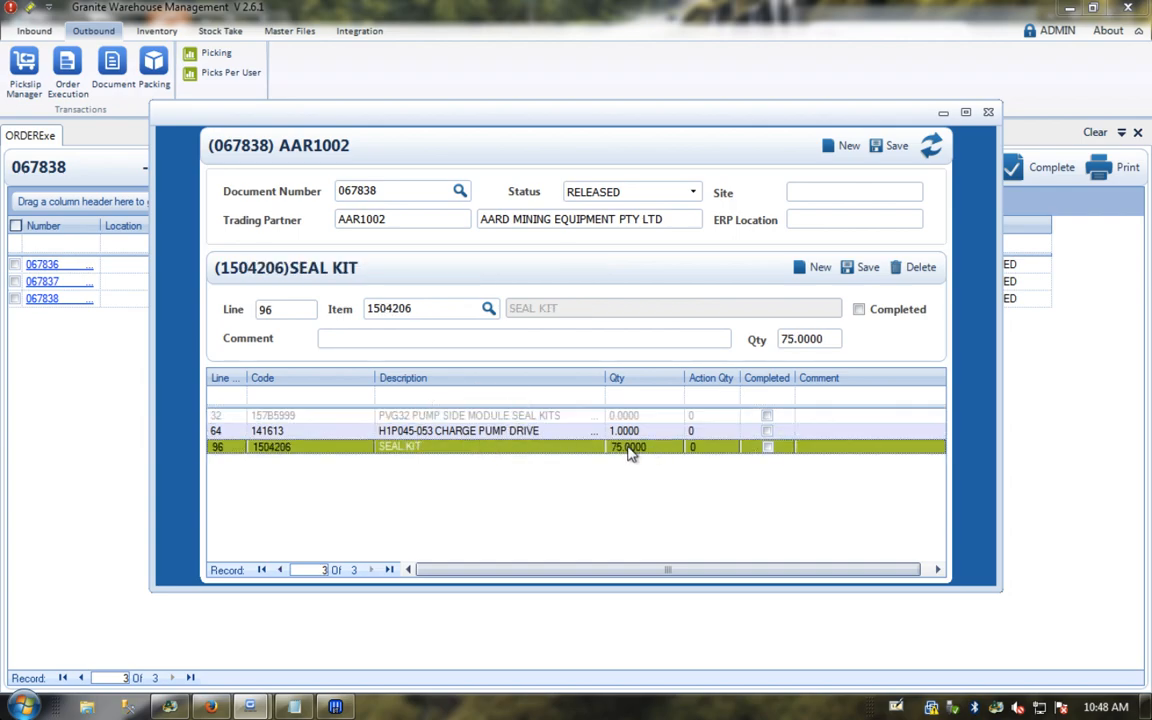
click(553, 432)
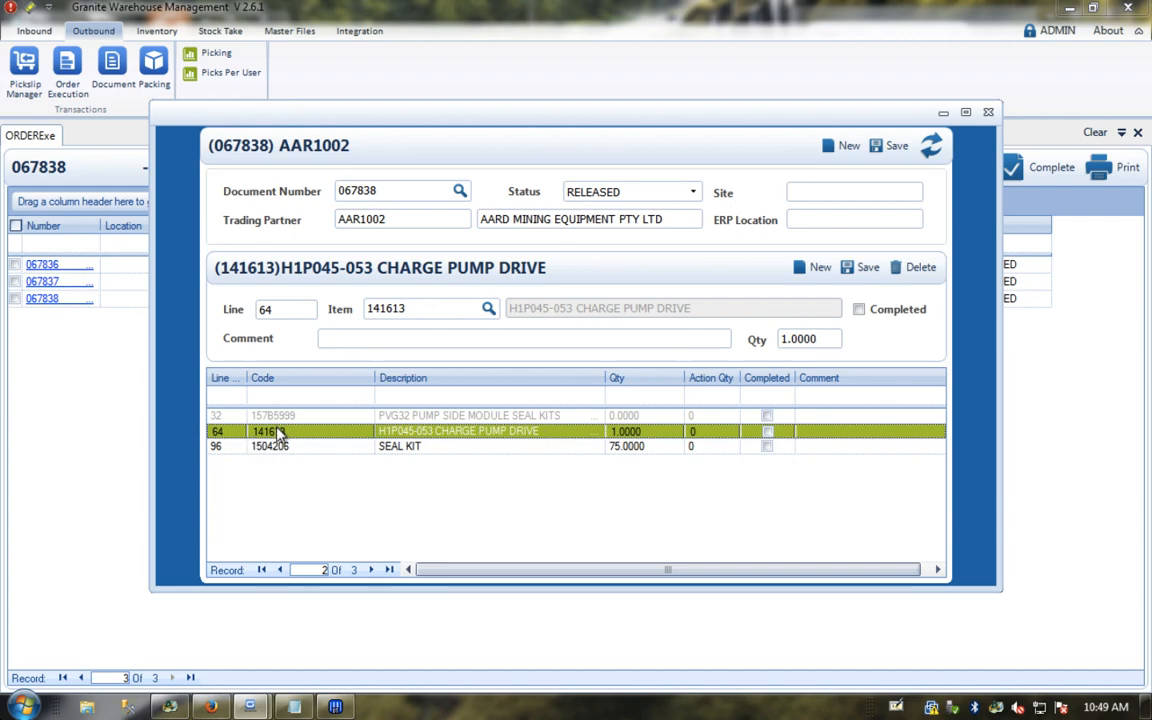
click(309, 416)
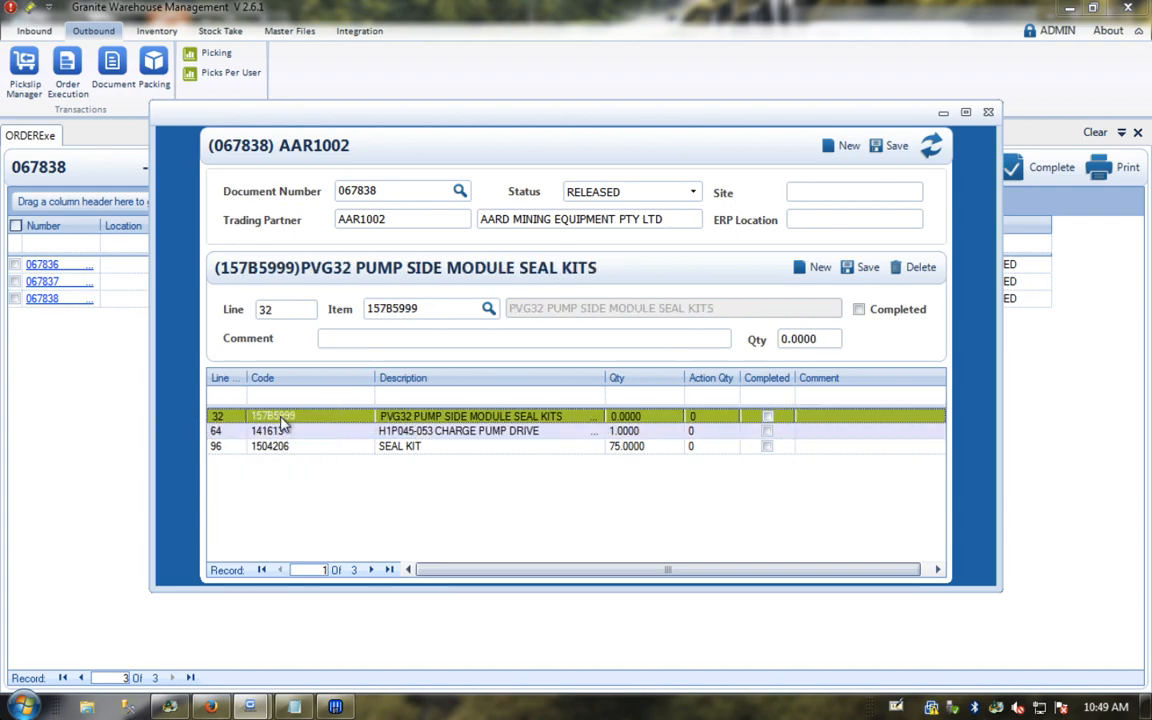
click(625, 420)
click(548, 417)
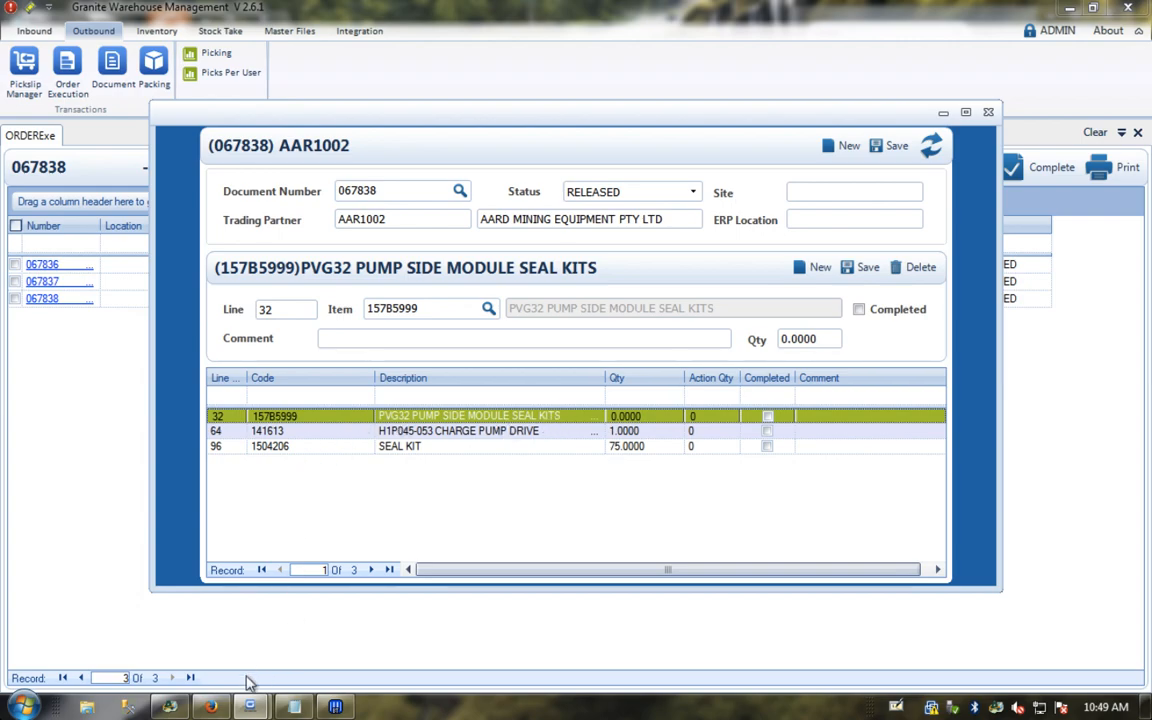
click(168, 708)
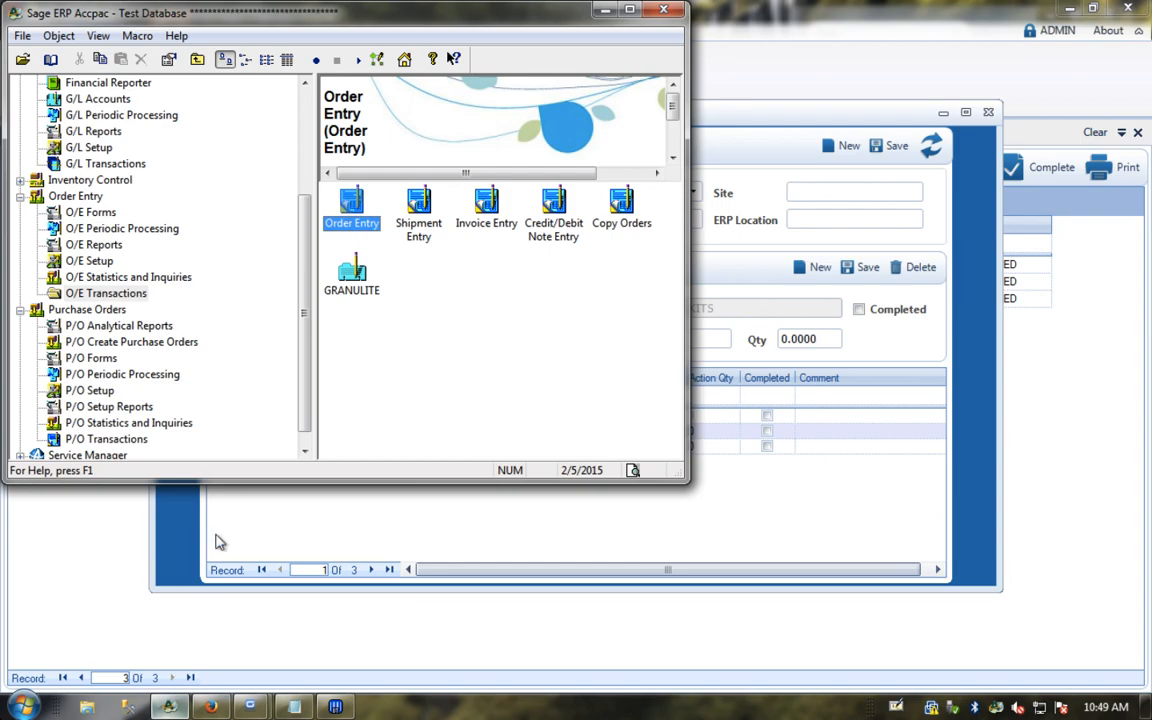
Step: Load order 067838 in O/E Order Entry and compare it with the warehouse order
double_click(352, 210)
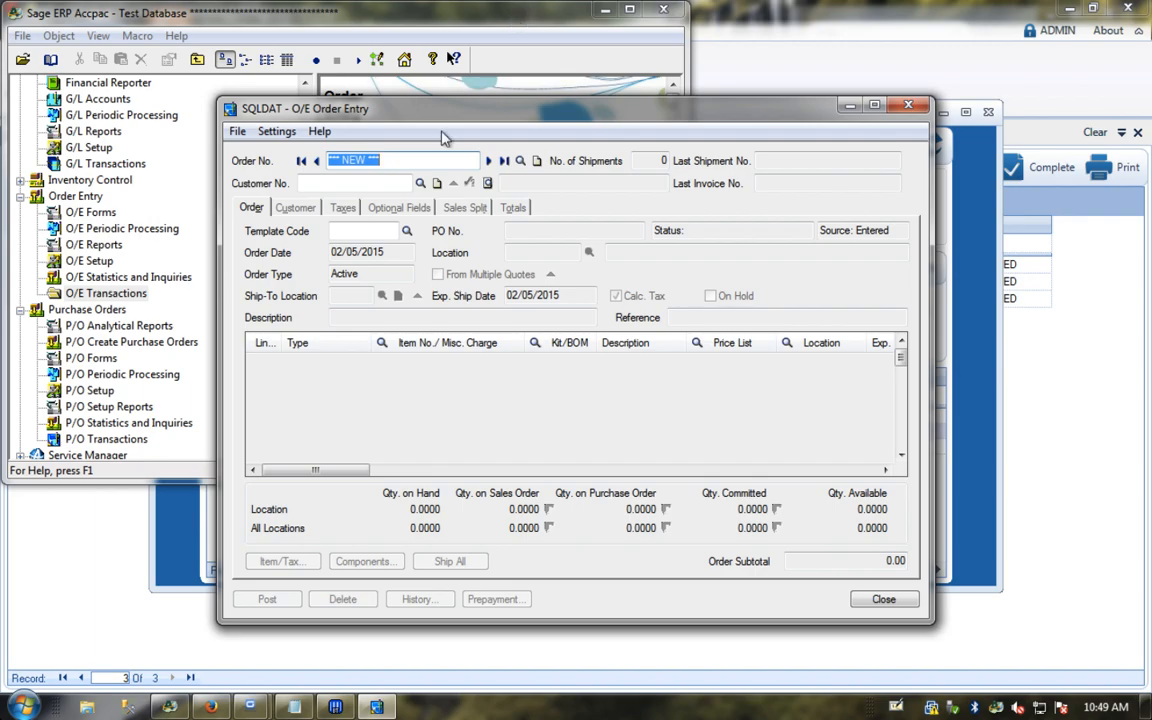
text(067838)
key(Tab)
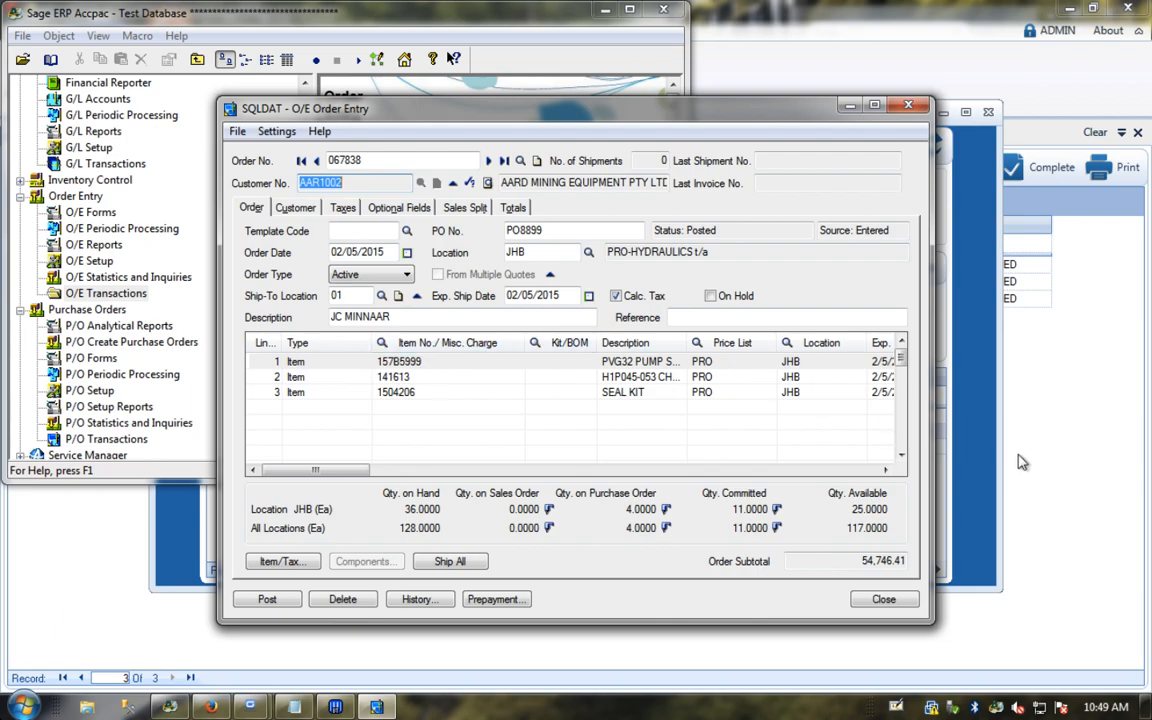
click(950, 455)
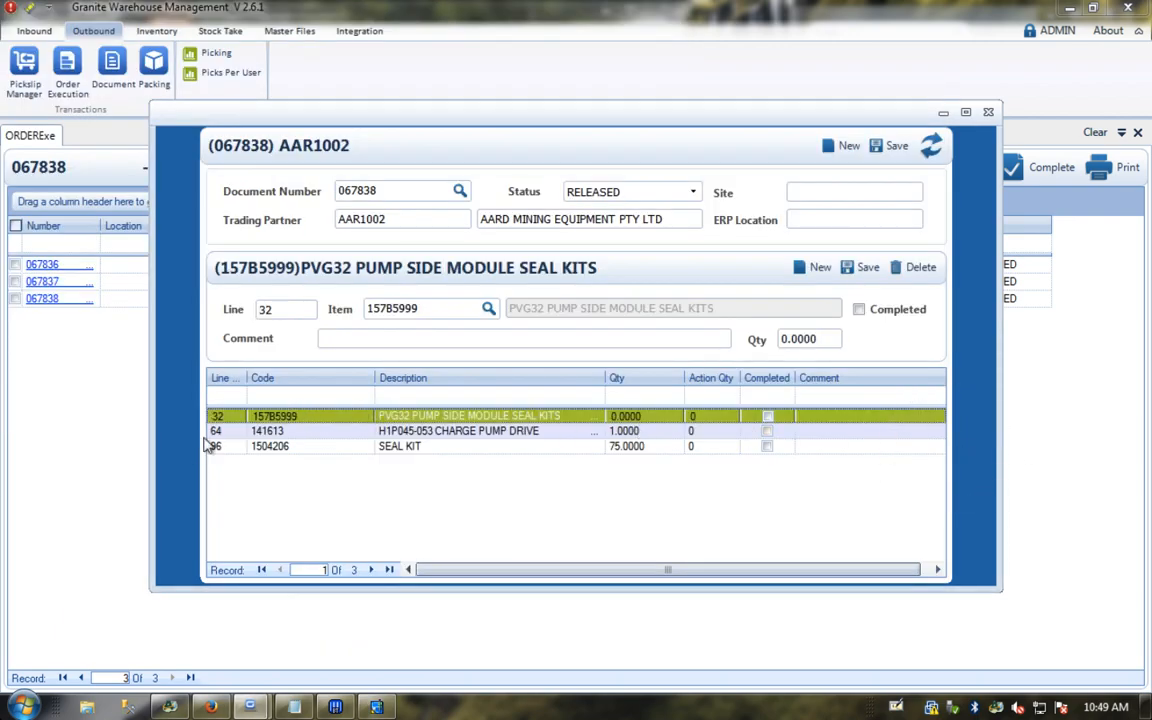
click(376, 707)
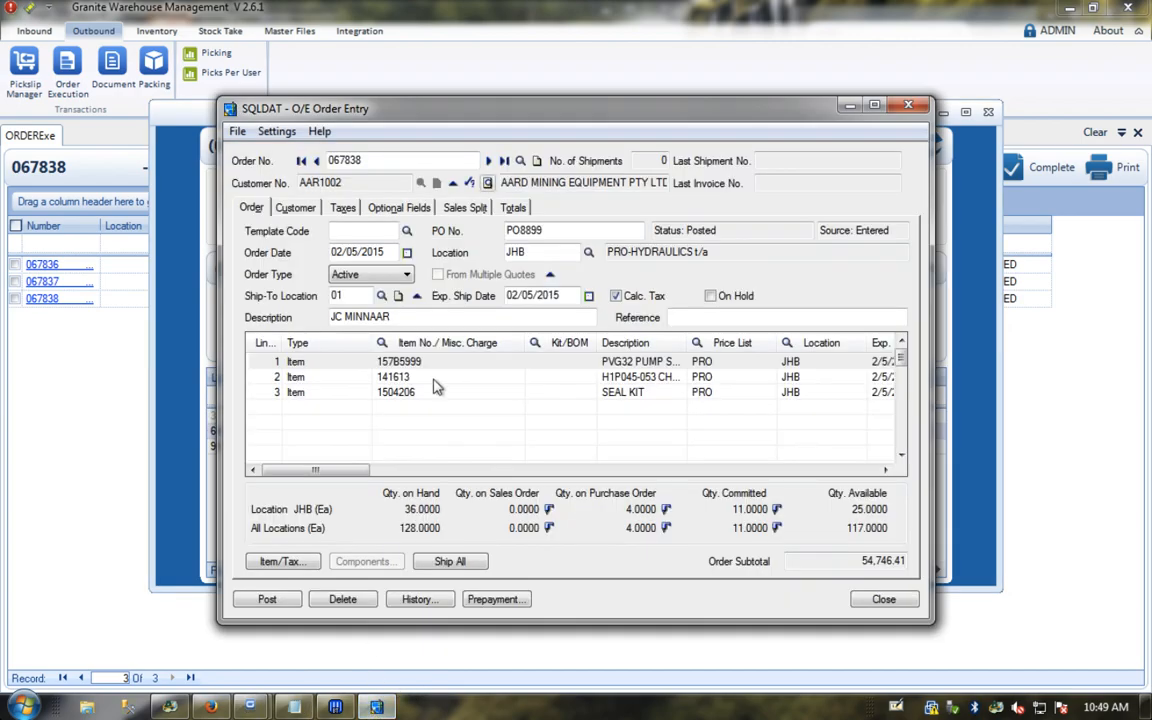
Step: Set line 1 PVG32 seal kits Qty. Ordered to 10 and post without printing a confirmation
click(406, 366)
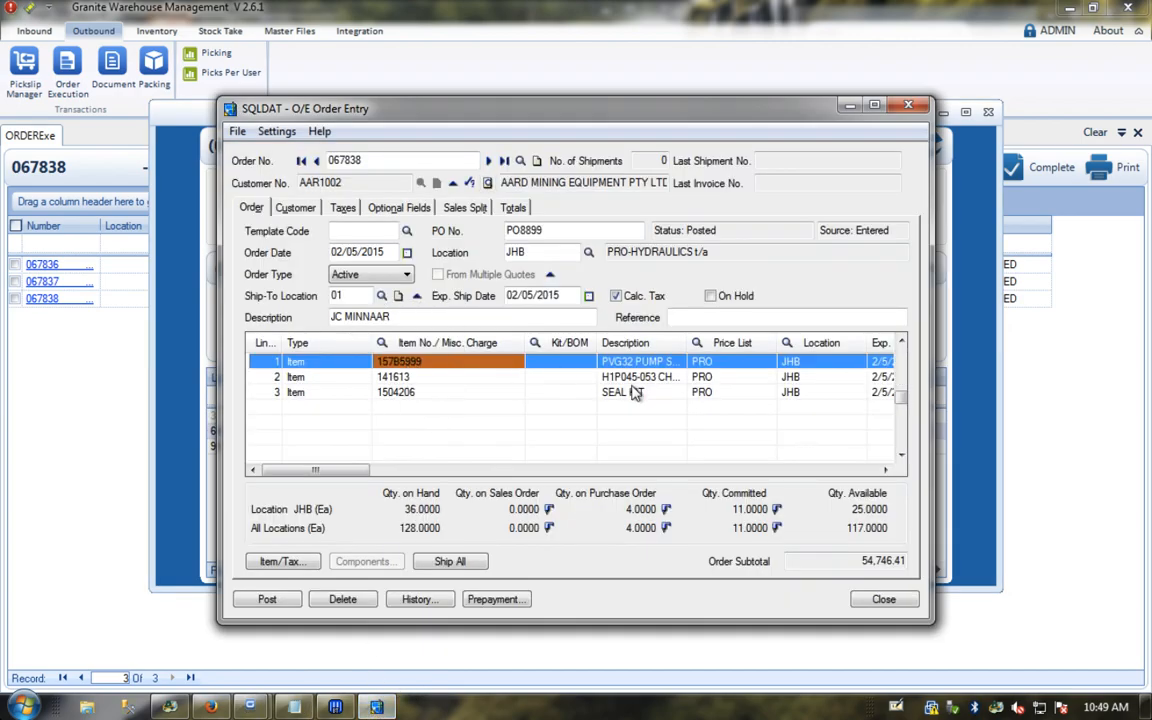
click(830, 469)
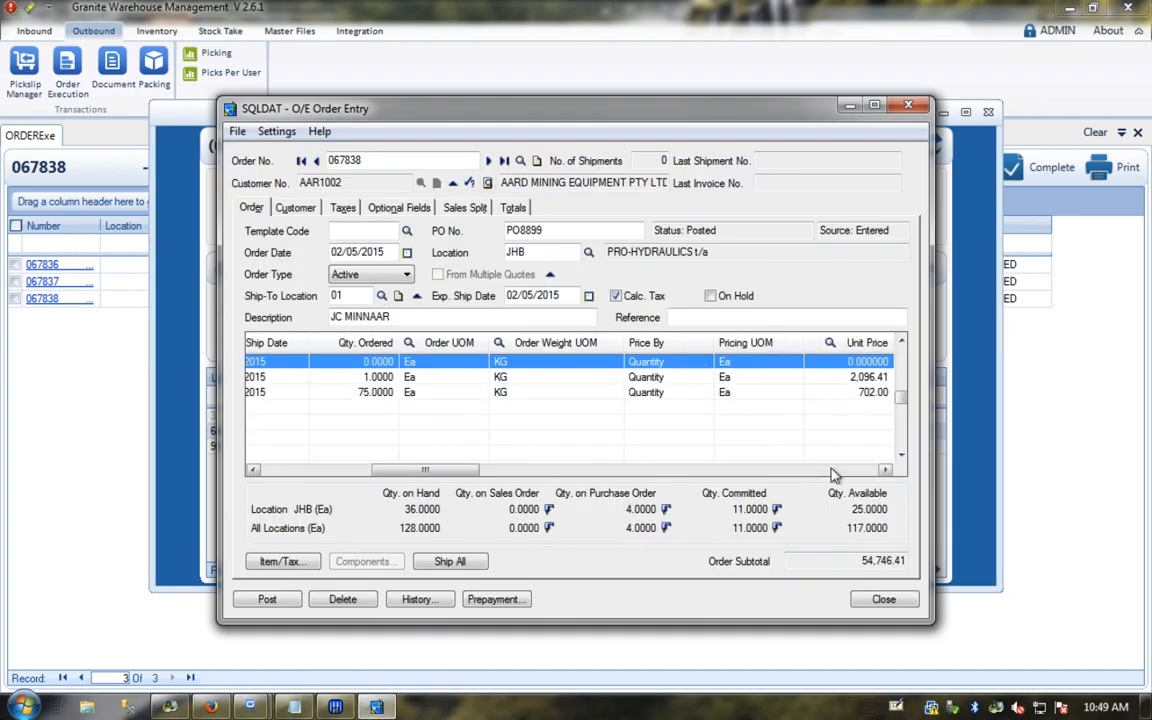
click(352, 361)
text(10)
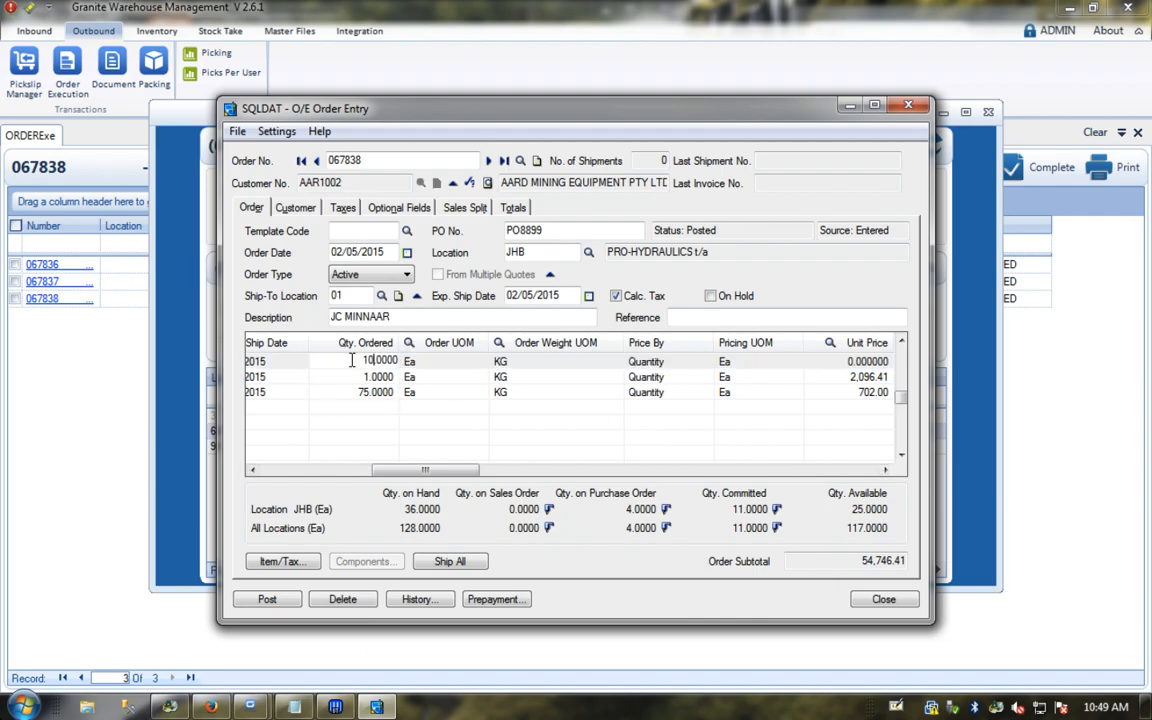
key(Tab)
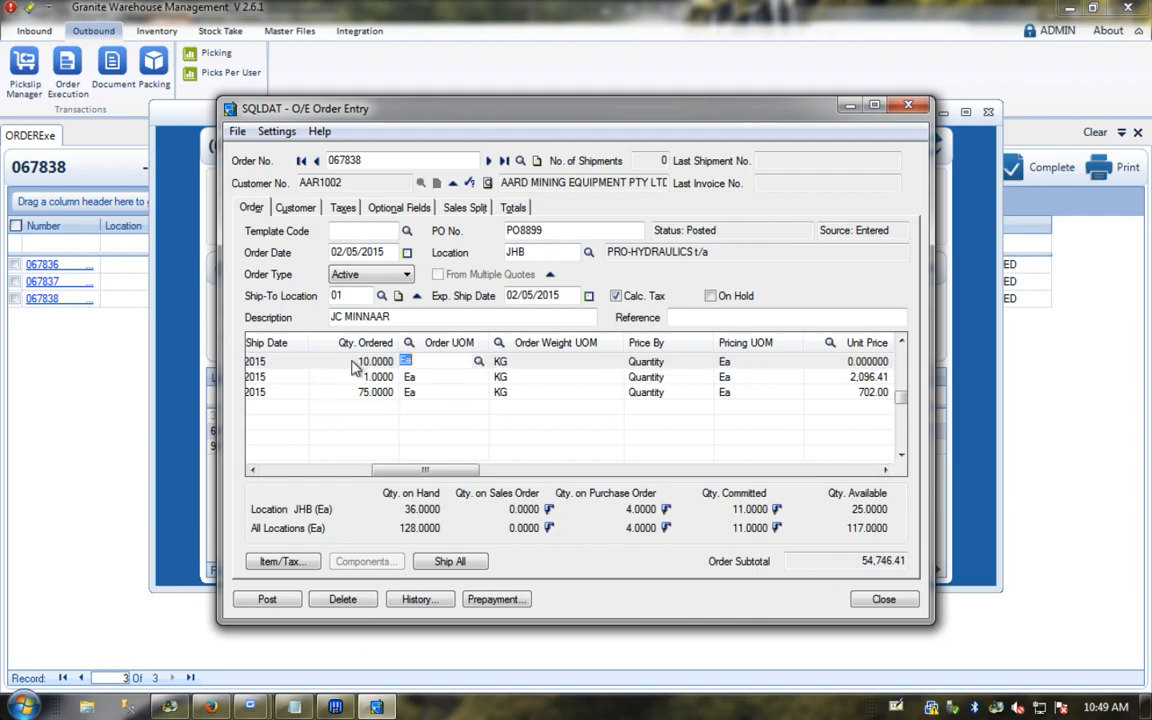
click(272, 600)
click(609, 440)
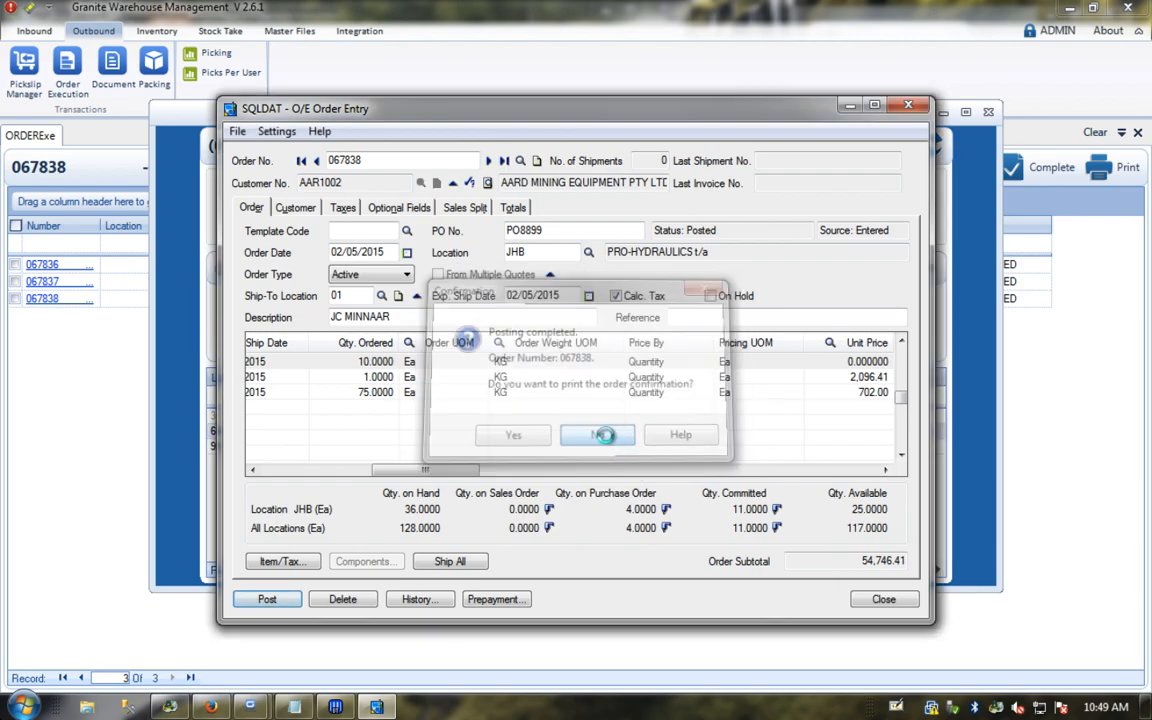
click(976, 434)
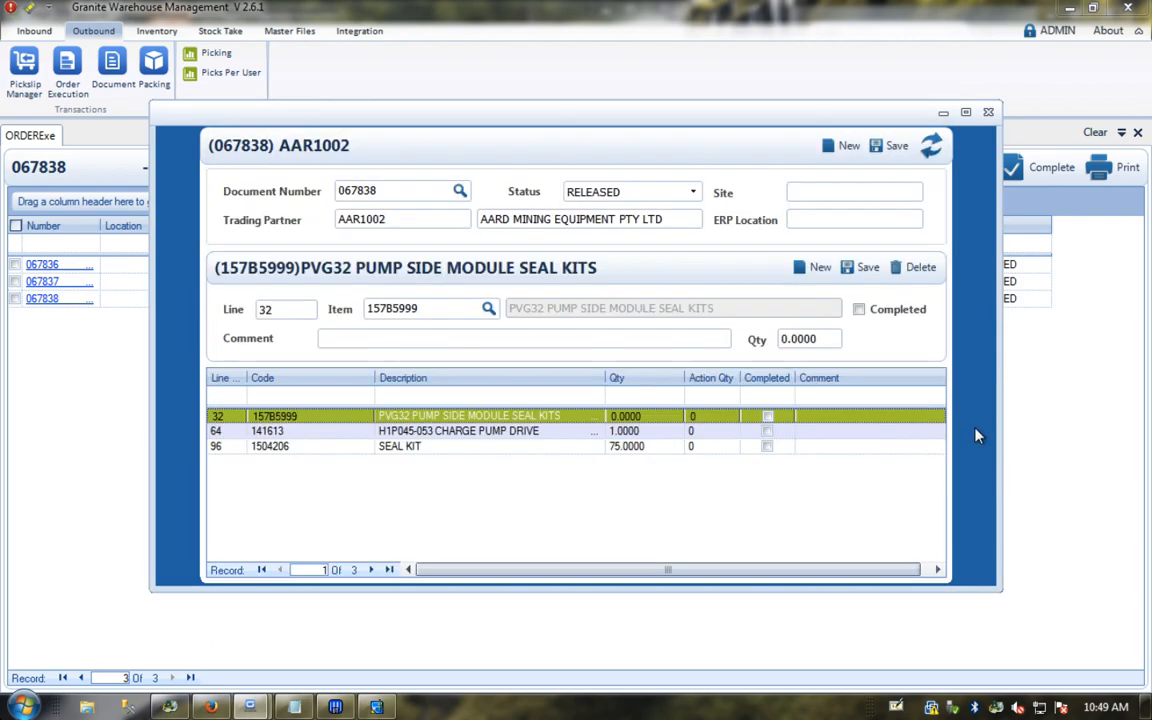
Step: Refresh order 067838 to show seal kits quantity 10.0000, then close its details
click(930, 148)
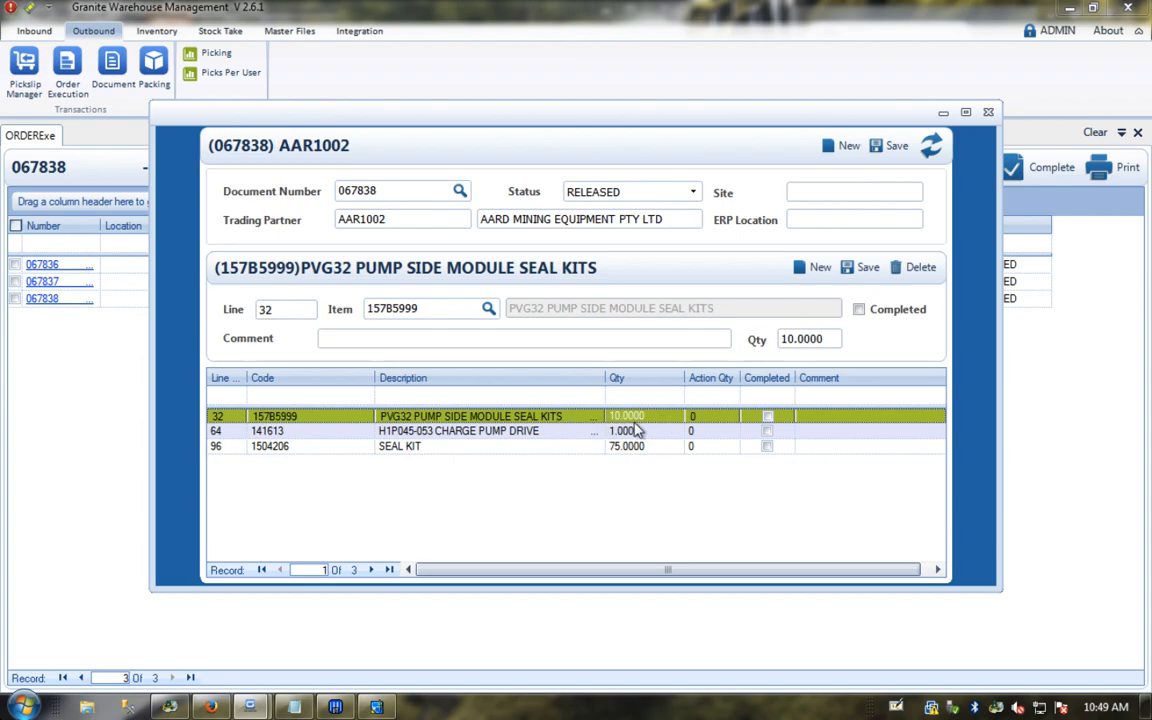
click(988, 118)
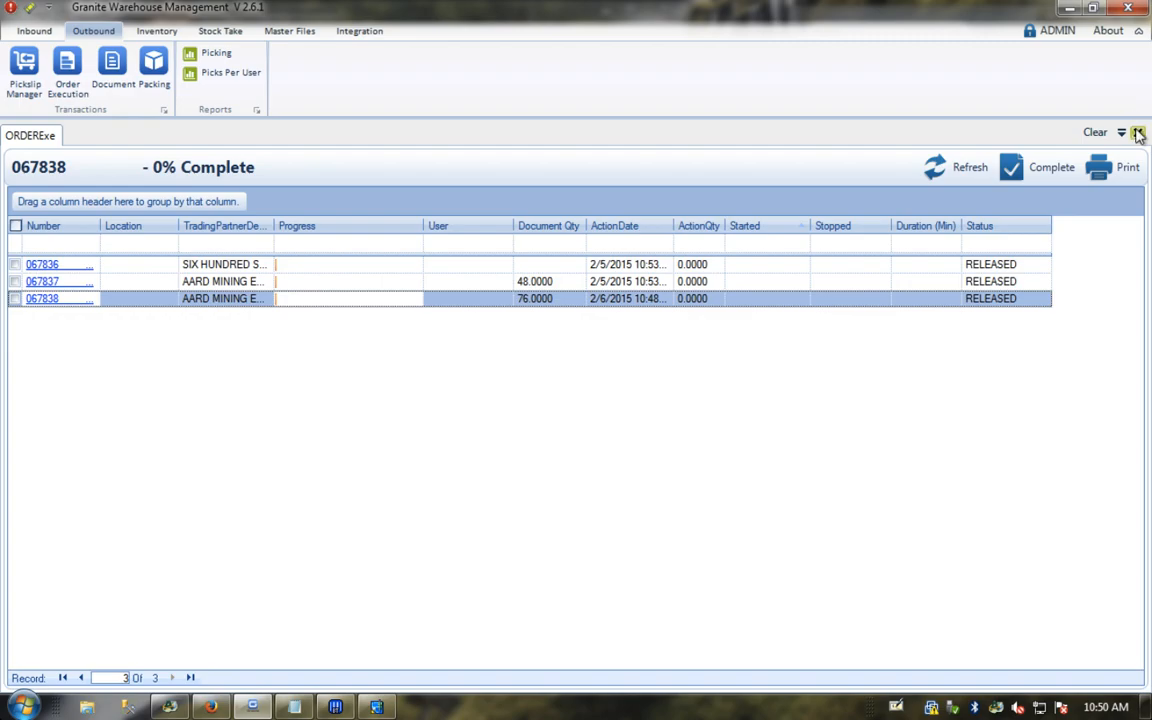
Step: Print-preview order 067838's pick slip at 100% zoom, then close the preview
click(15, 298)
click(1115, 170)
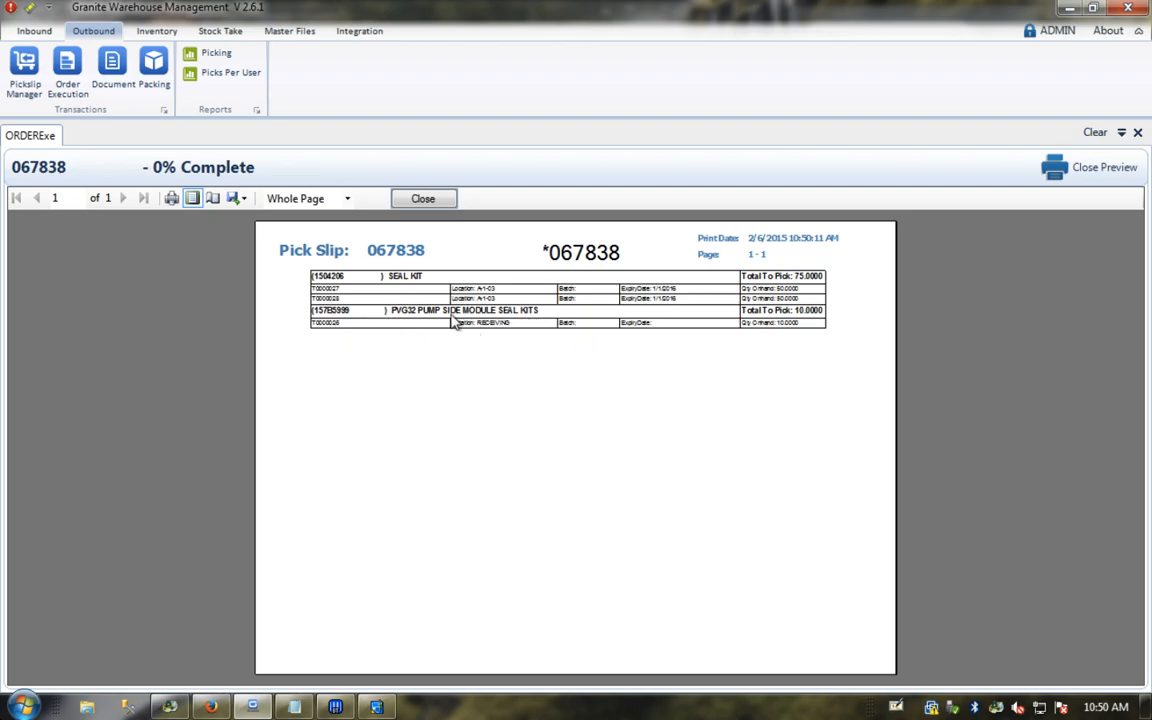
click(346, 198)
click(300, 285)
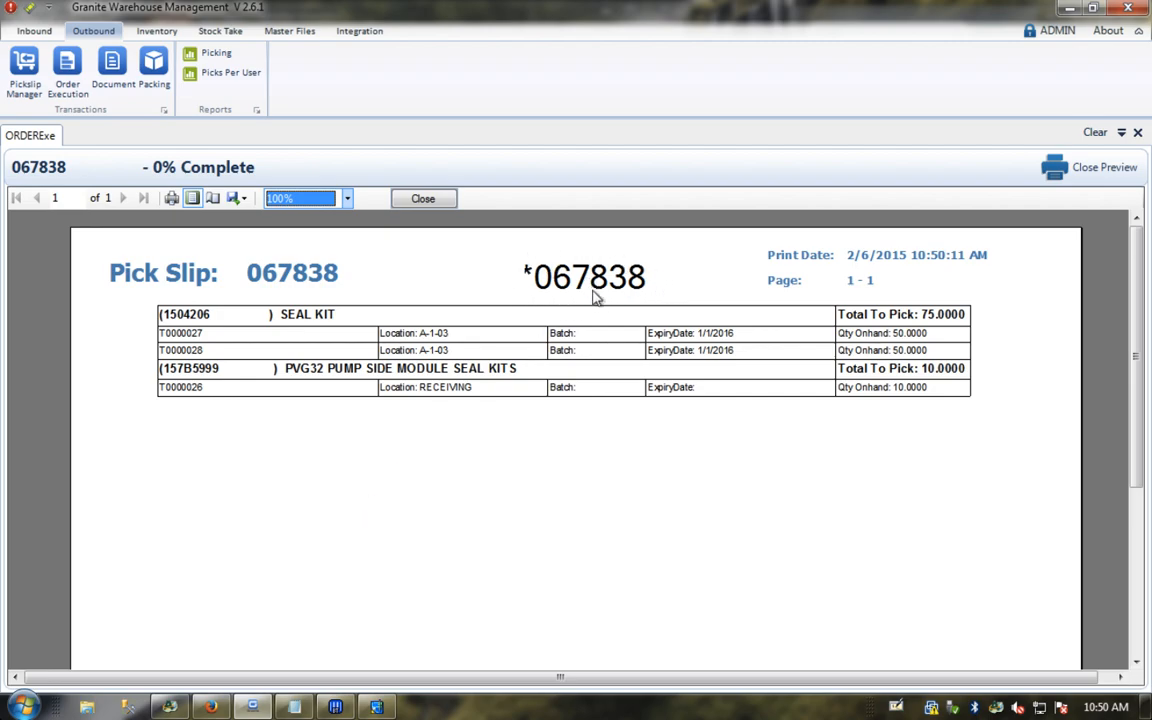
click(424, 203)
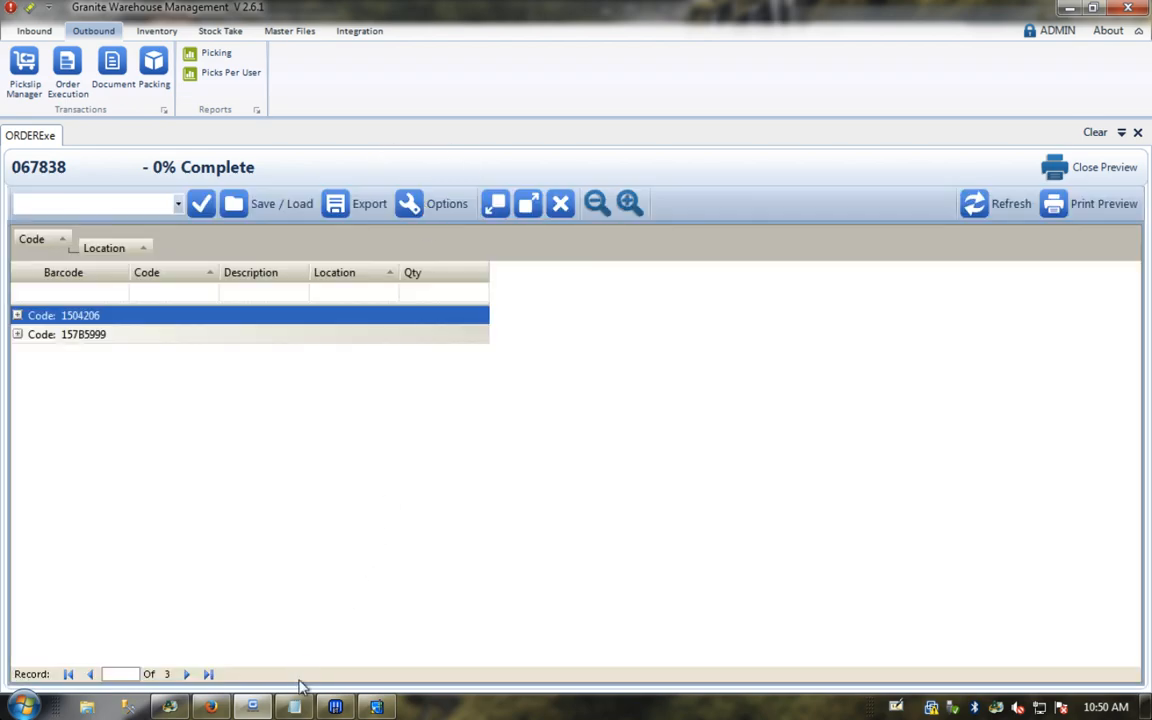
Step: Close the panel, reopen Order Execution, and open order 067838 again
click(1138, 133)
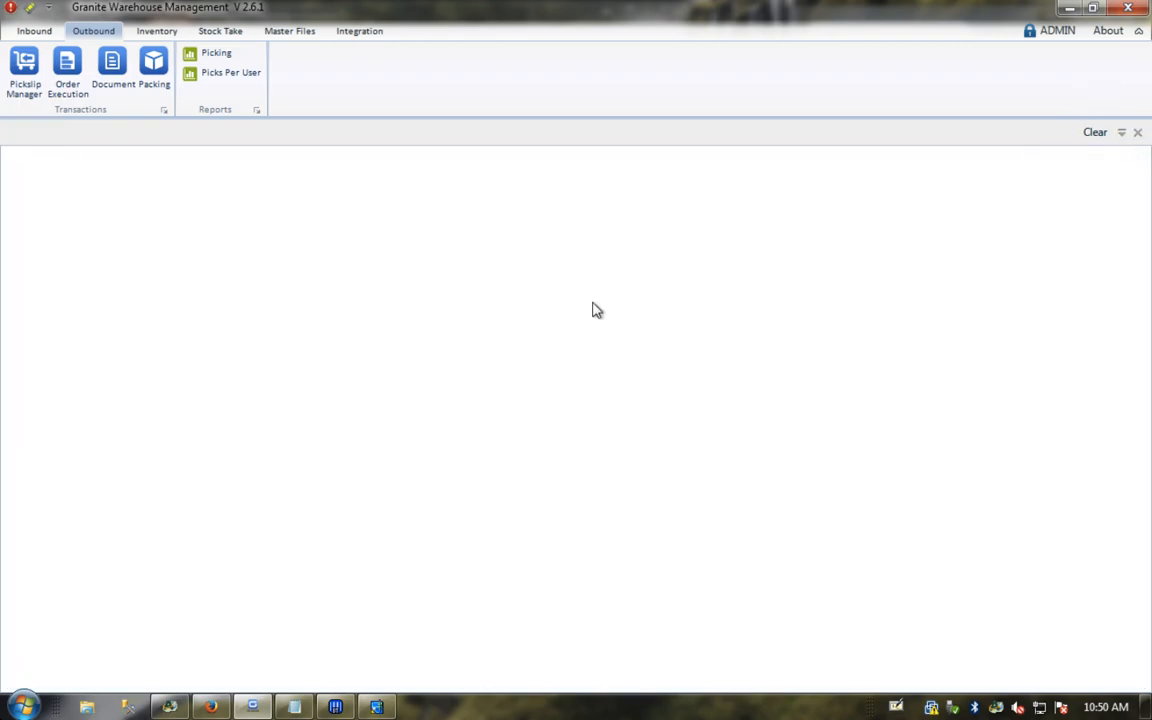
click(68, 78)
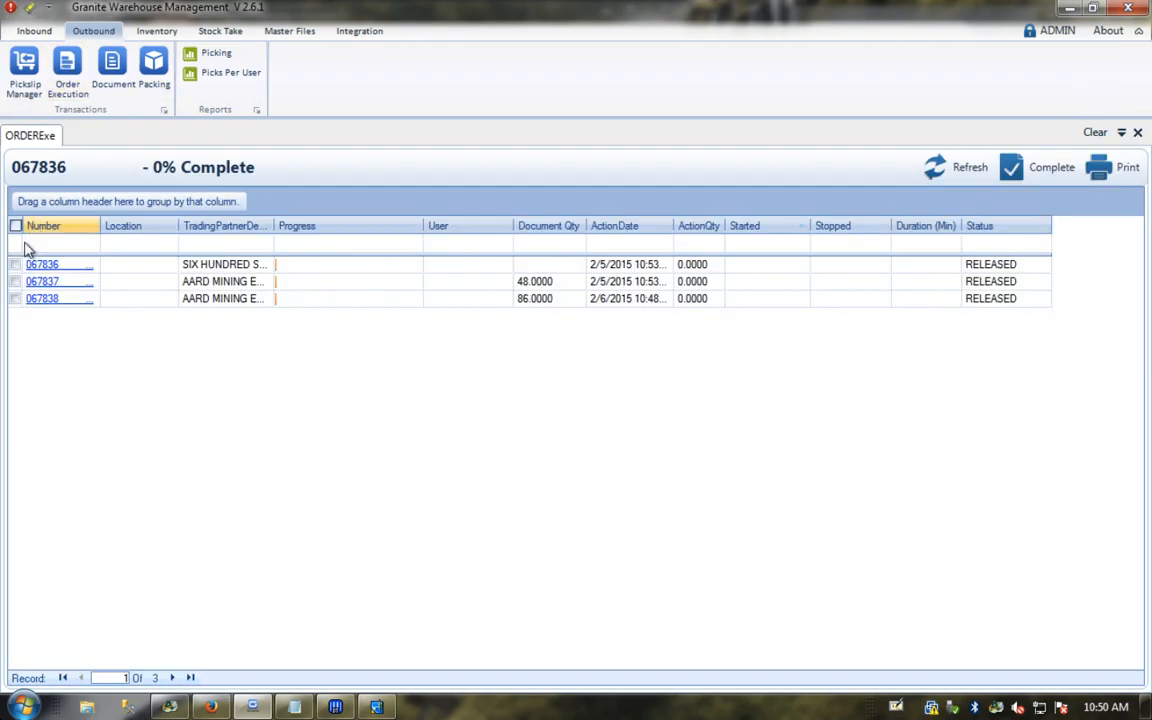
click(15, 298)
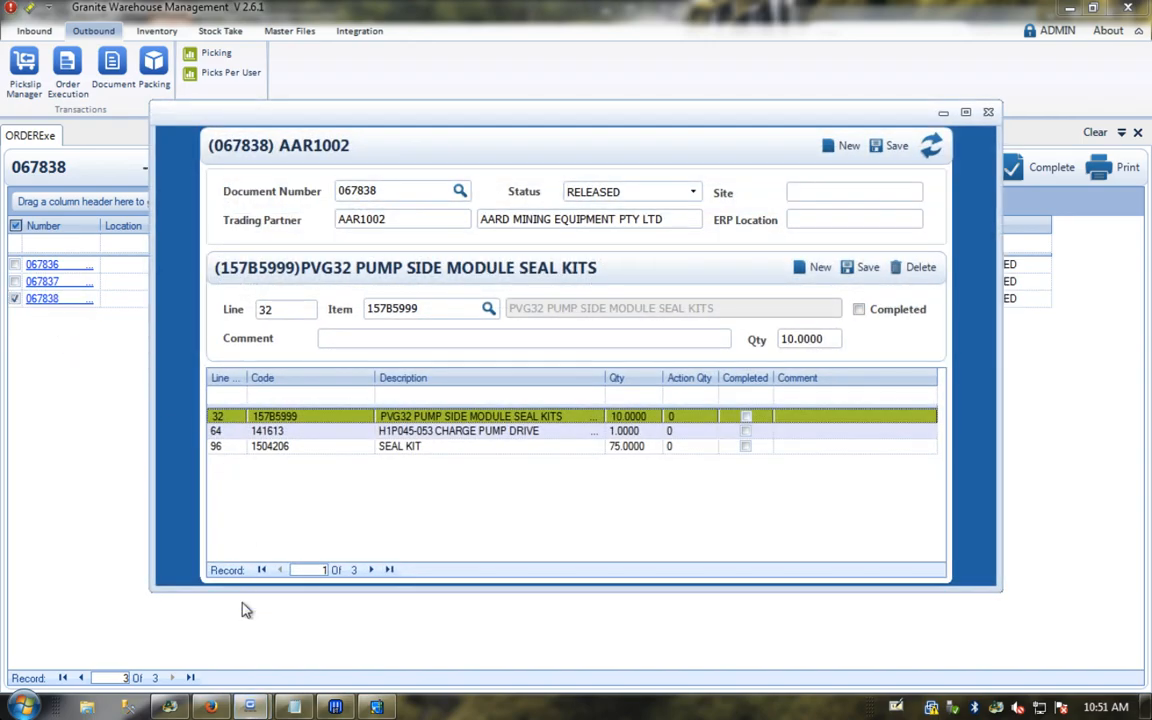
click(214, 708)
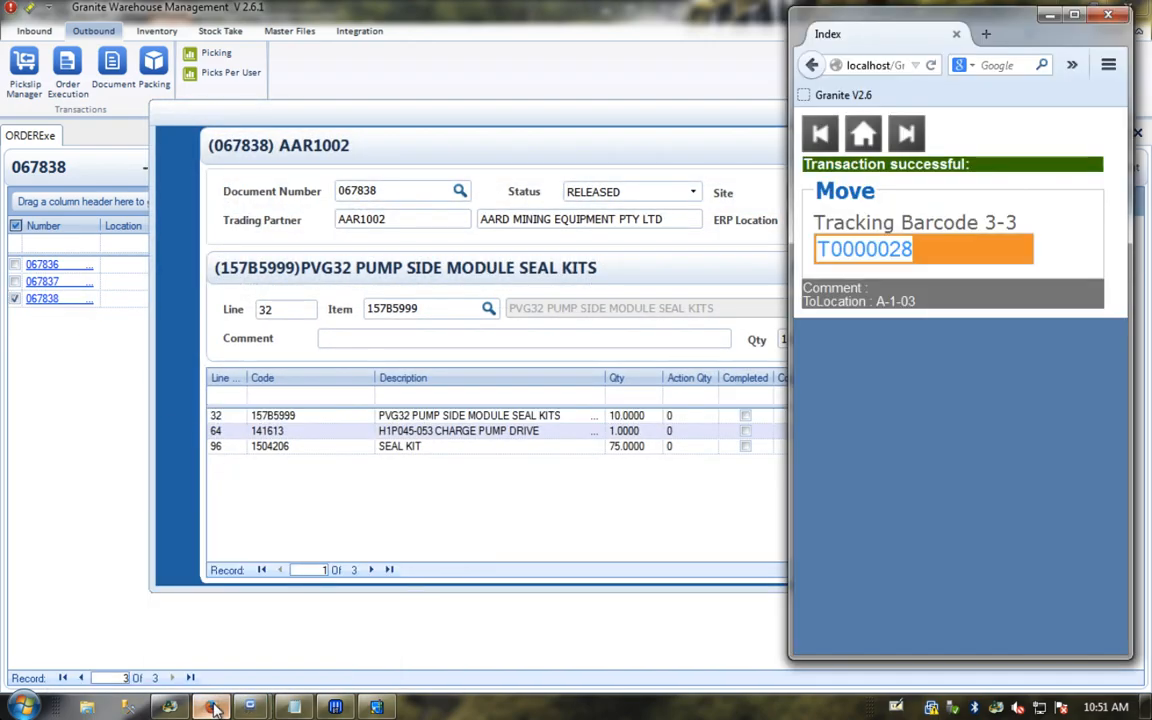
Step: Start Outbound picking on the scanner for picking document 067838
click(829, 128)
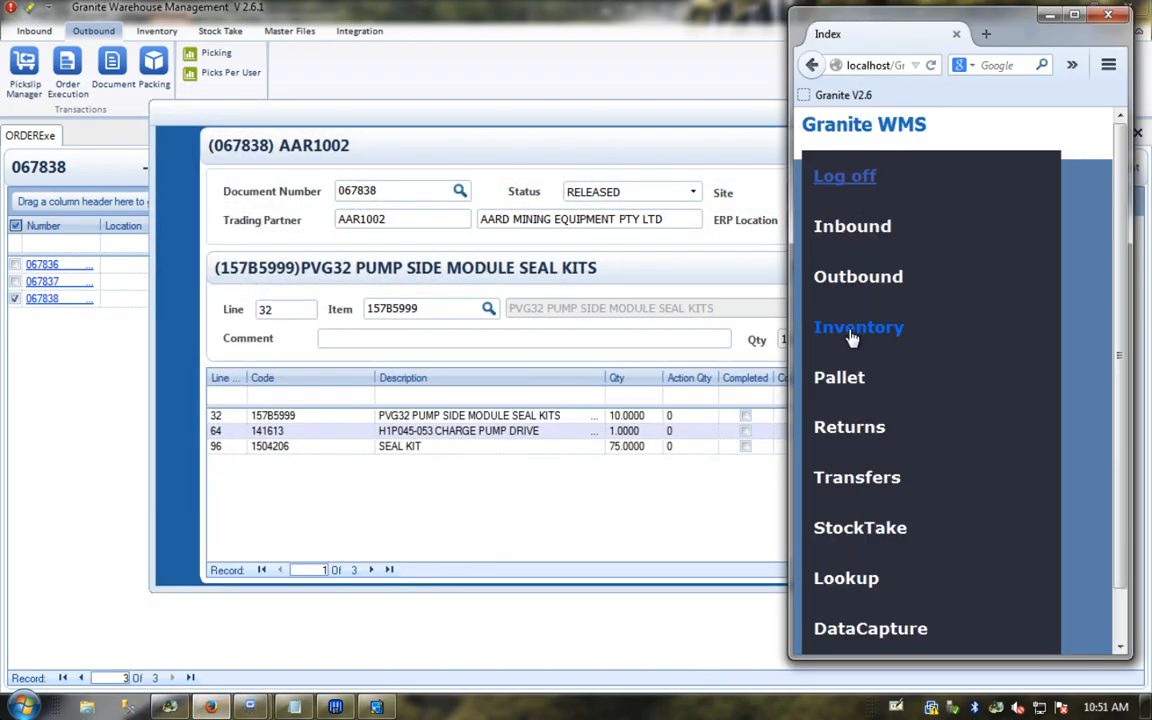
click(856, 288)
click(846, 323)
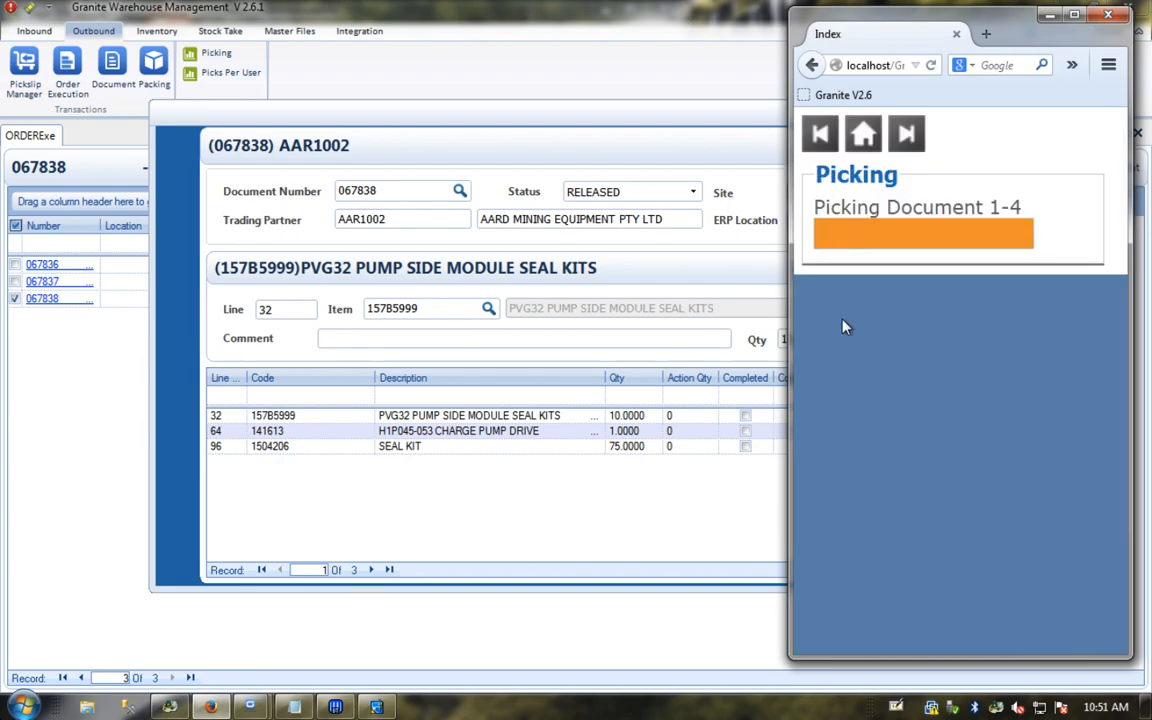
text(067)
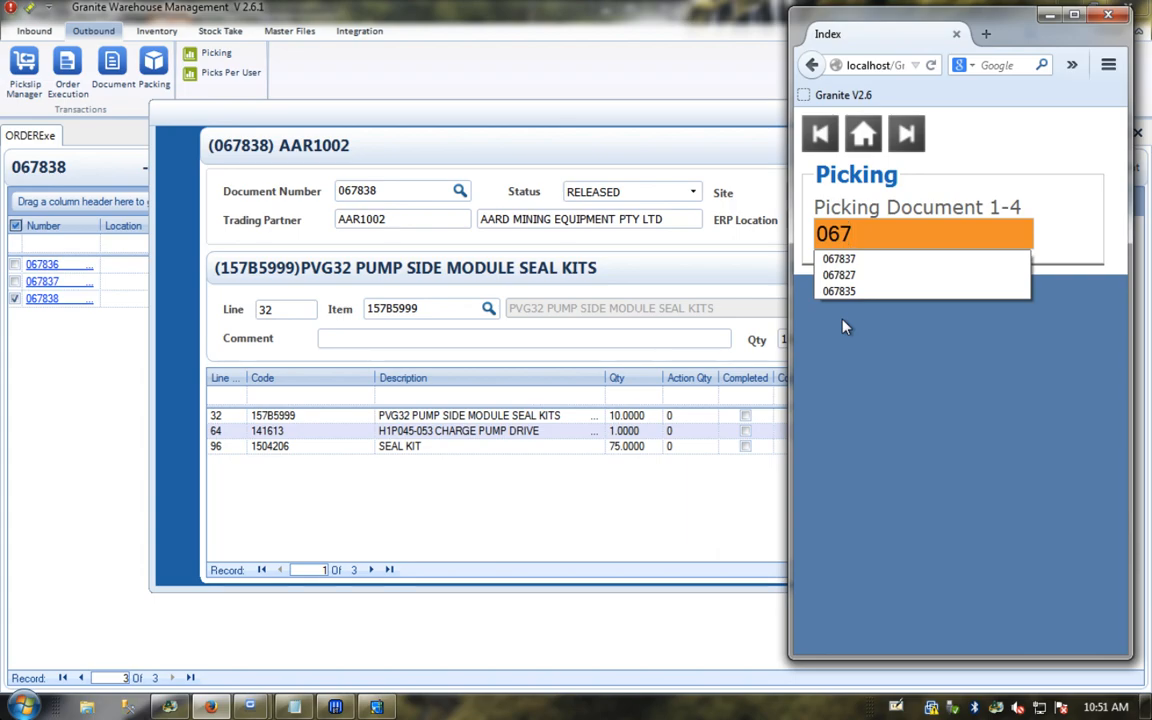
key(BackSpace)
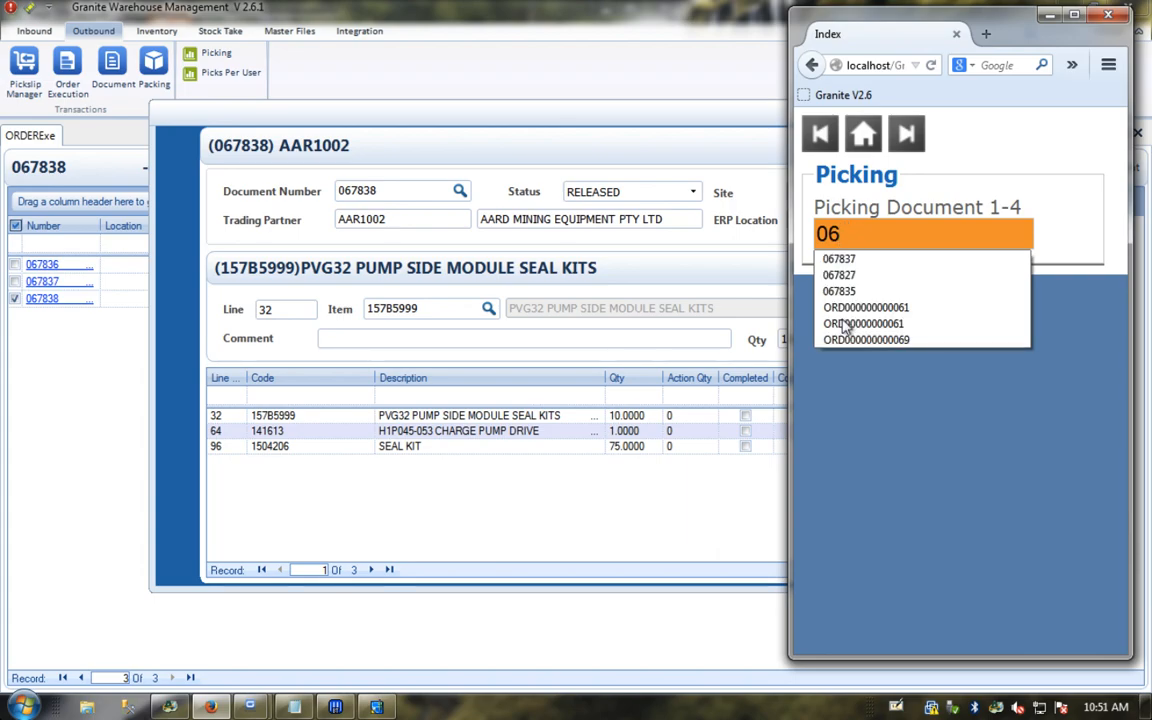
text(7838)
key(Return)
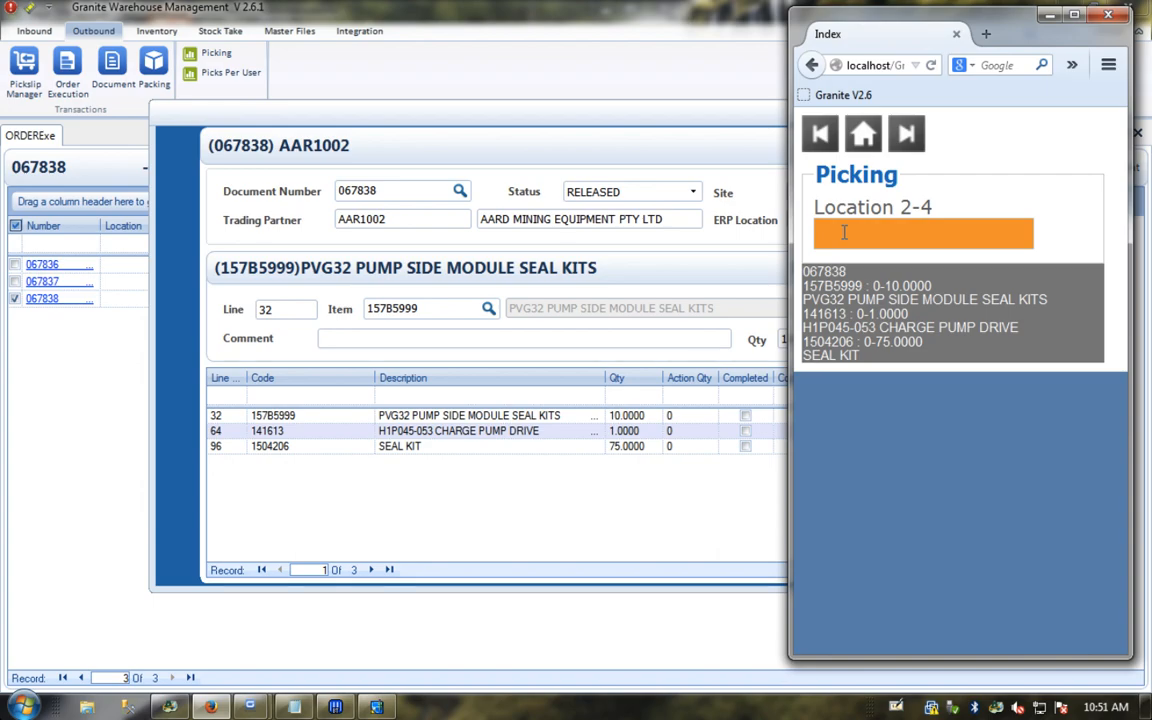
Step: Accept LB (LOADBAY) as the picking location and move to the Tracking Barcode field
text(B)
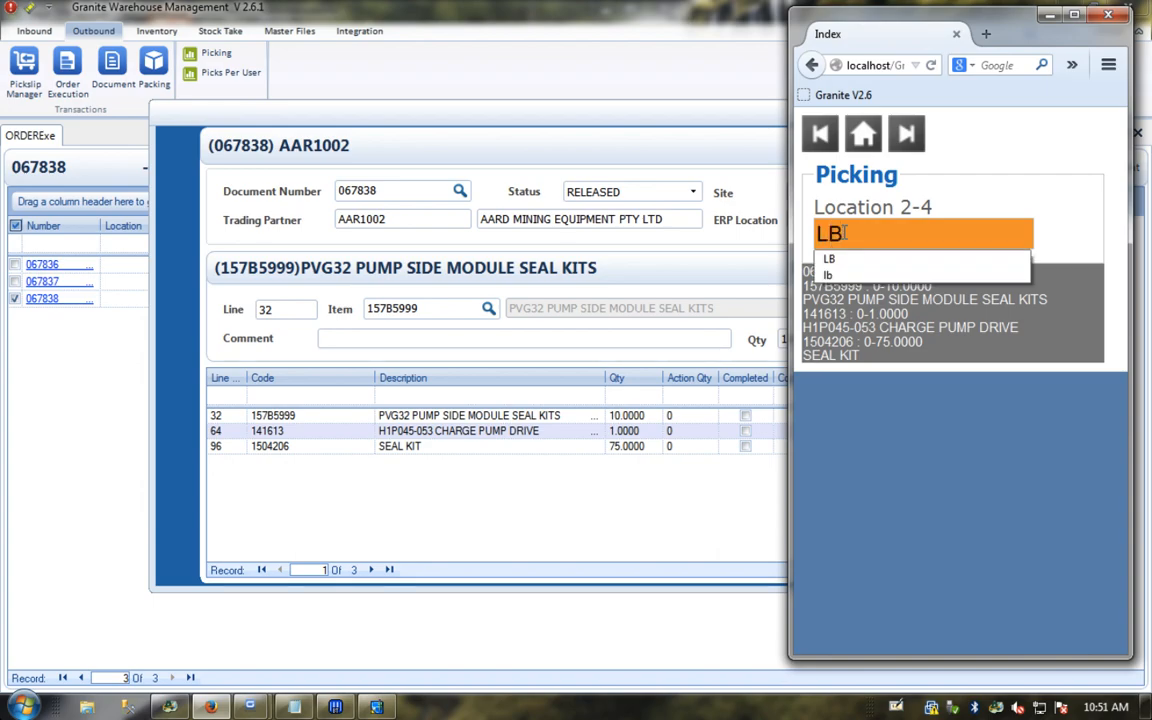
key(Return)
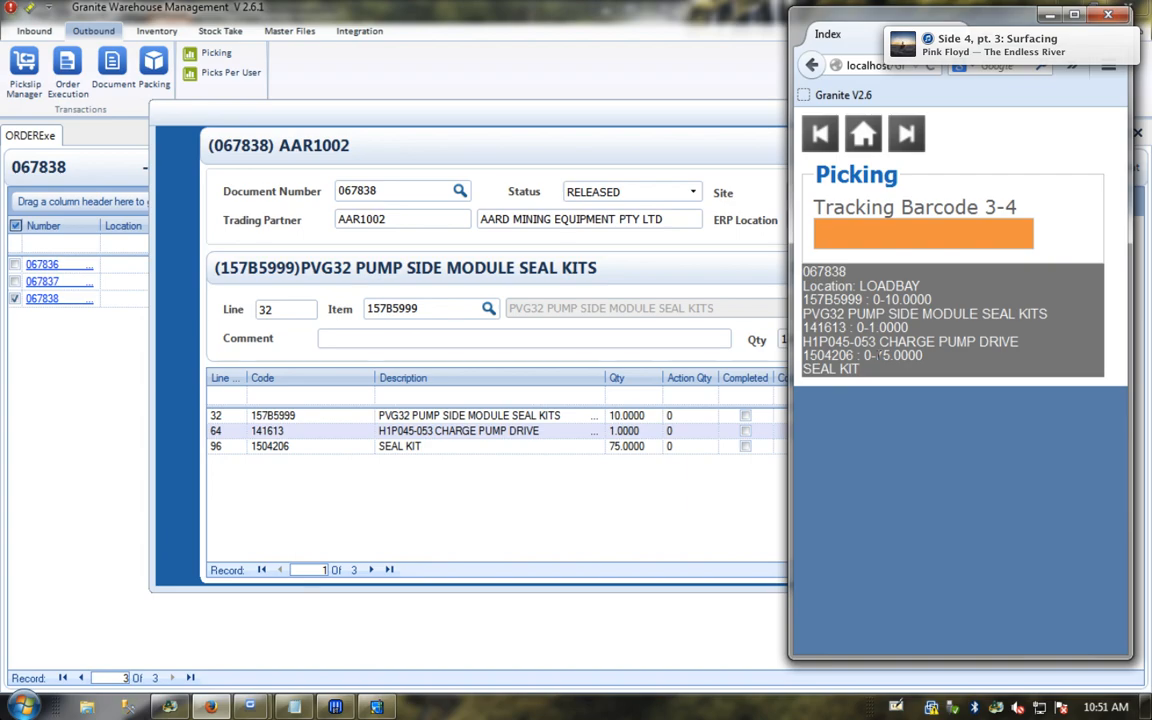
click(866, 234)
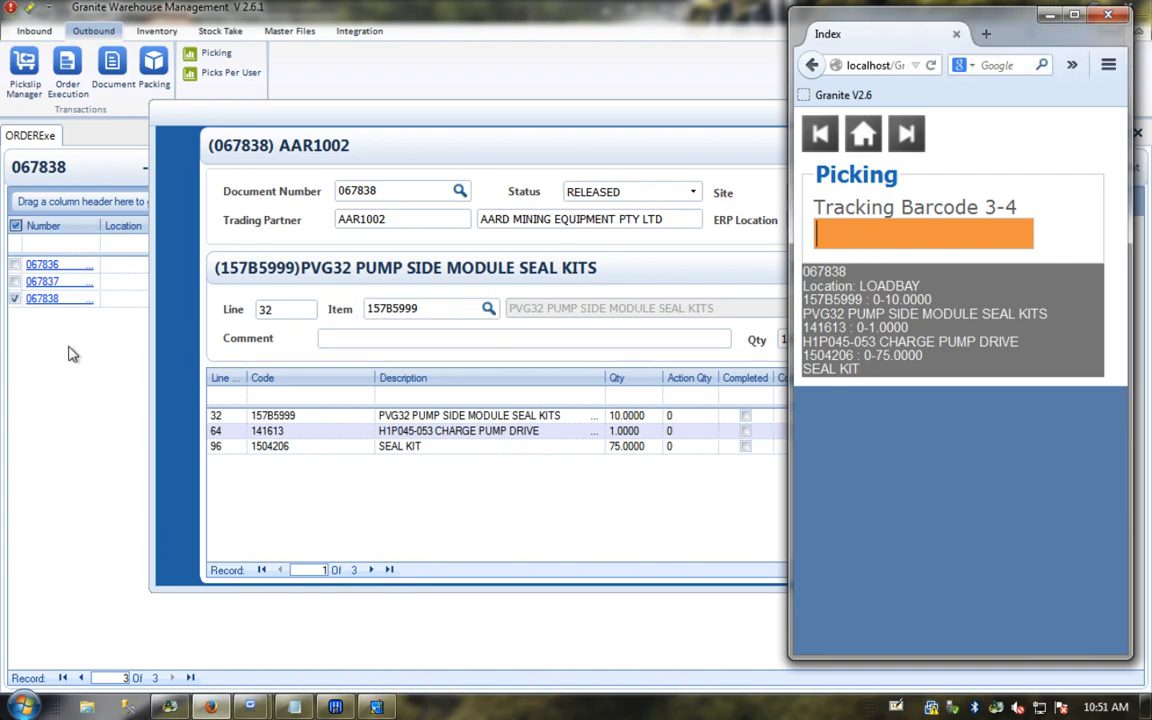
click(178, 130)
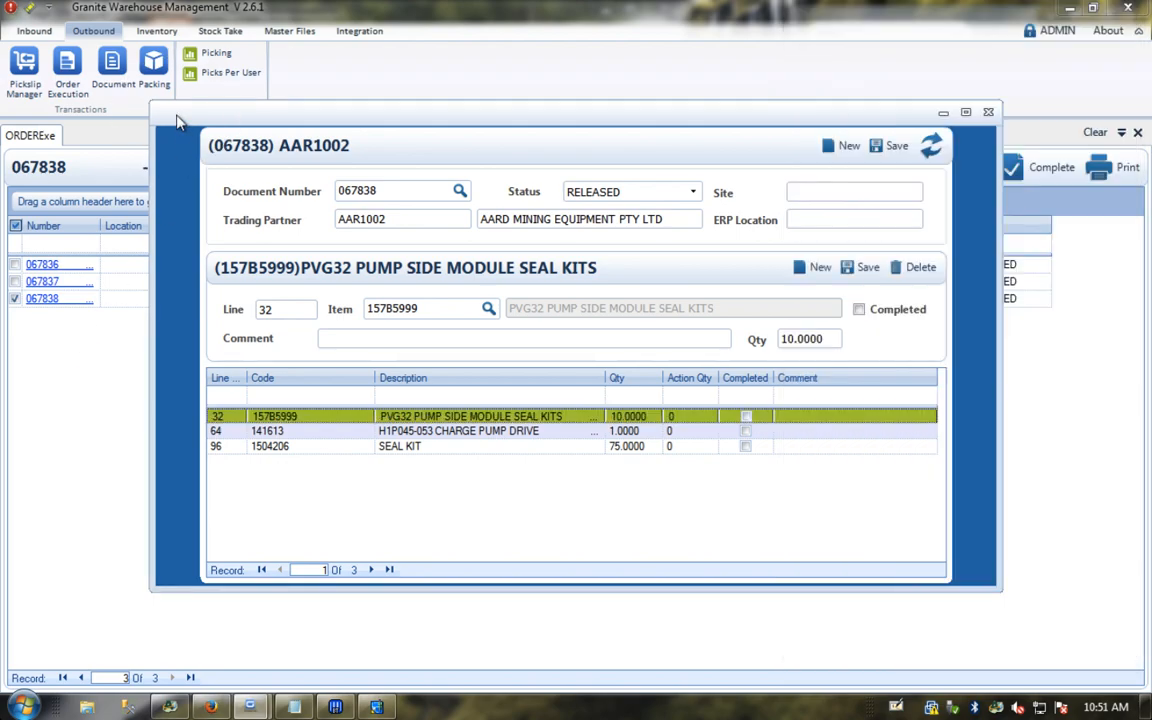
Step: Close the order line details and preview order 067838's pick slip at 100% zoom
click(987, 110)
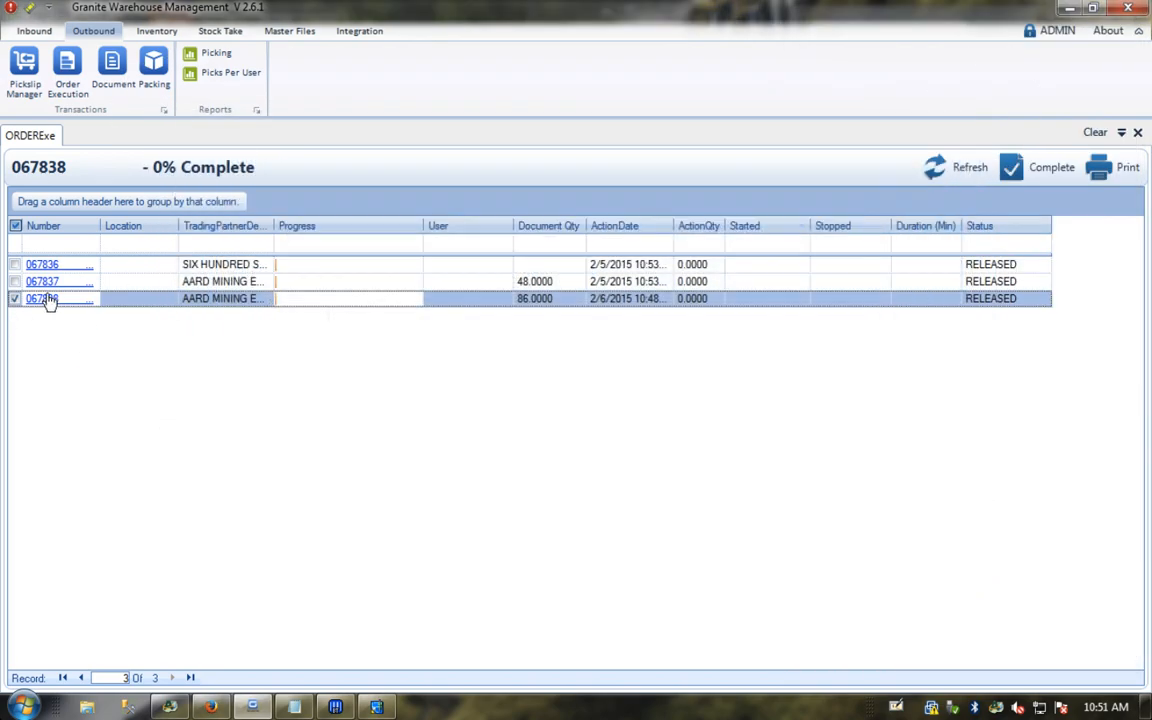
click(1128, 168)
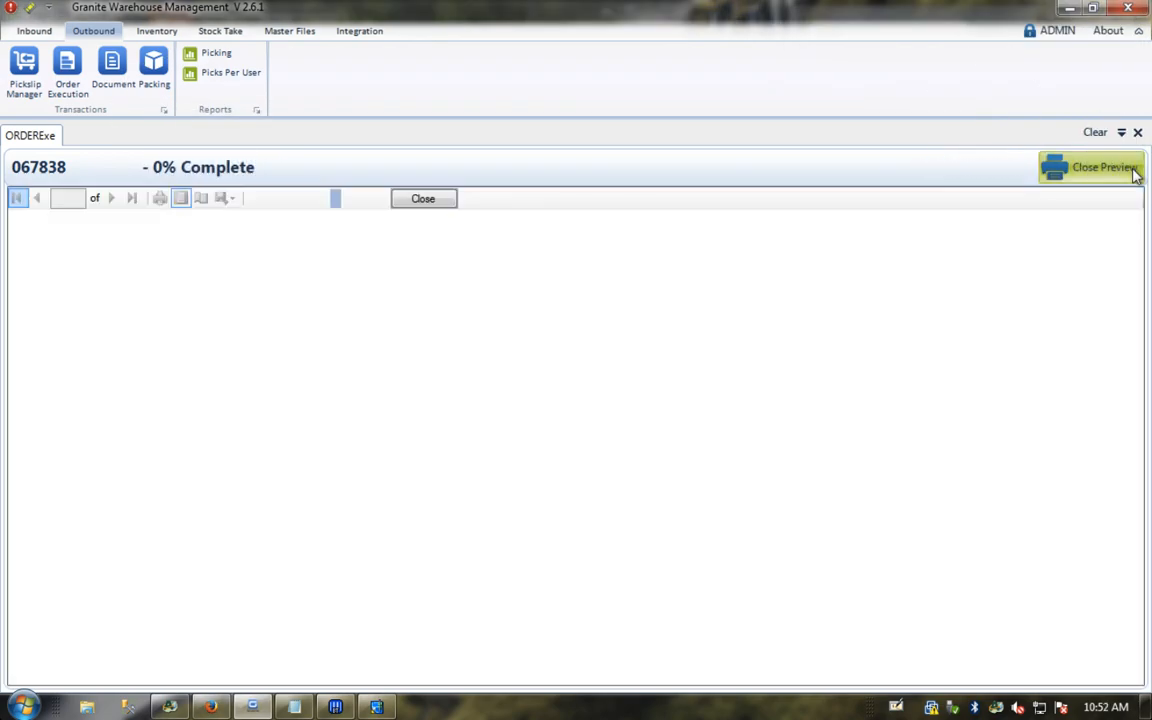
click(348, 199)
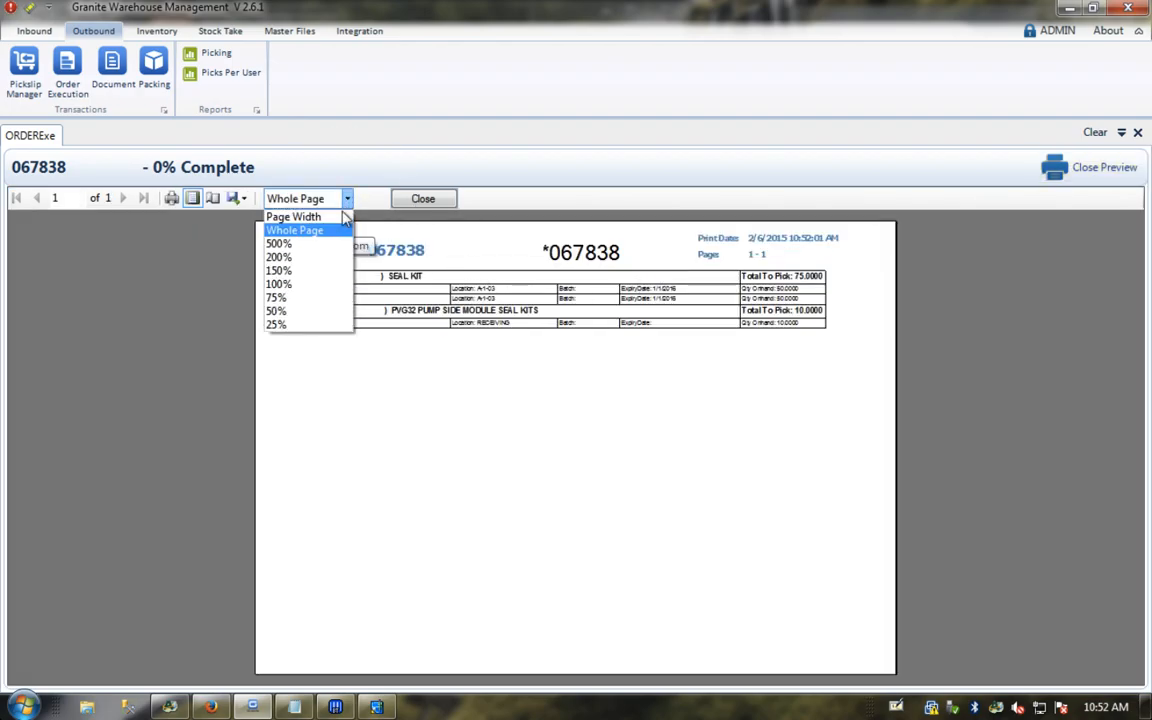
click(314, 289)
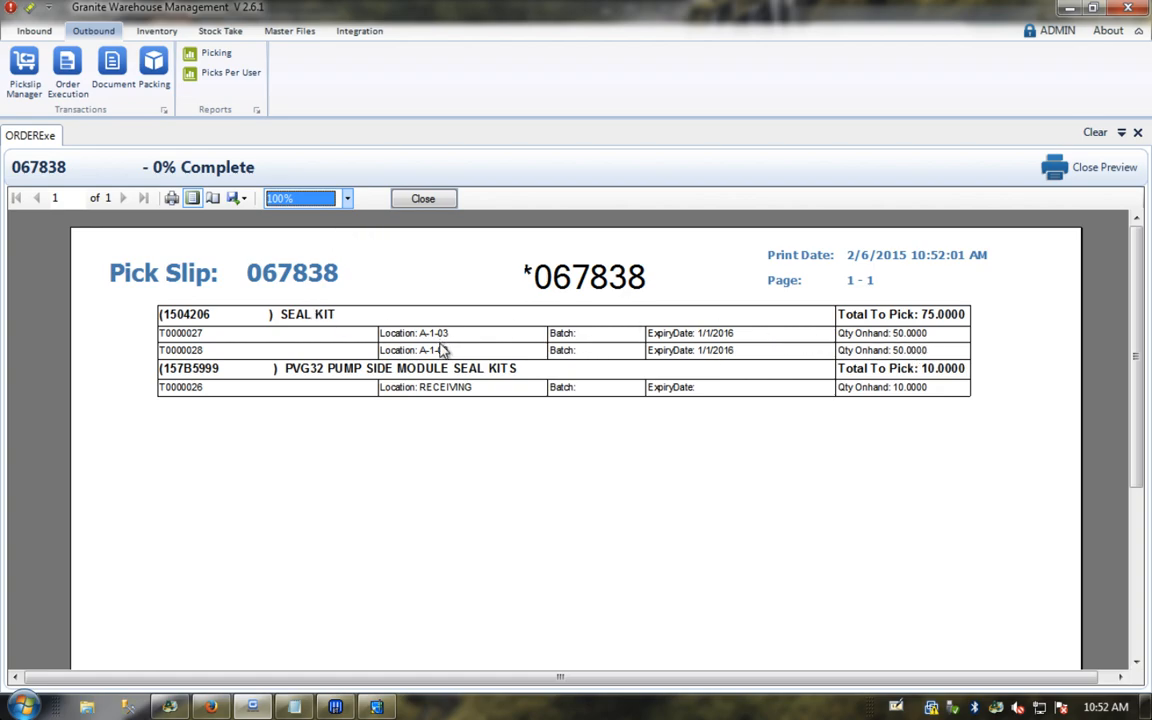
click(199, 351)
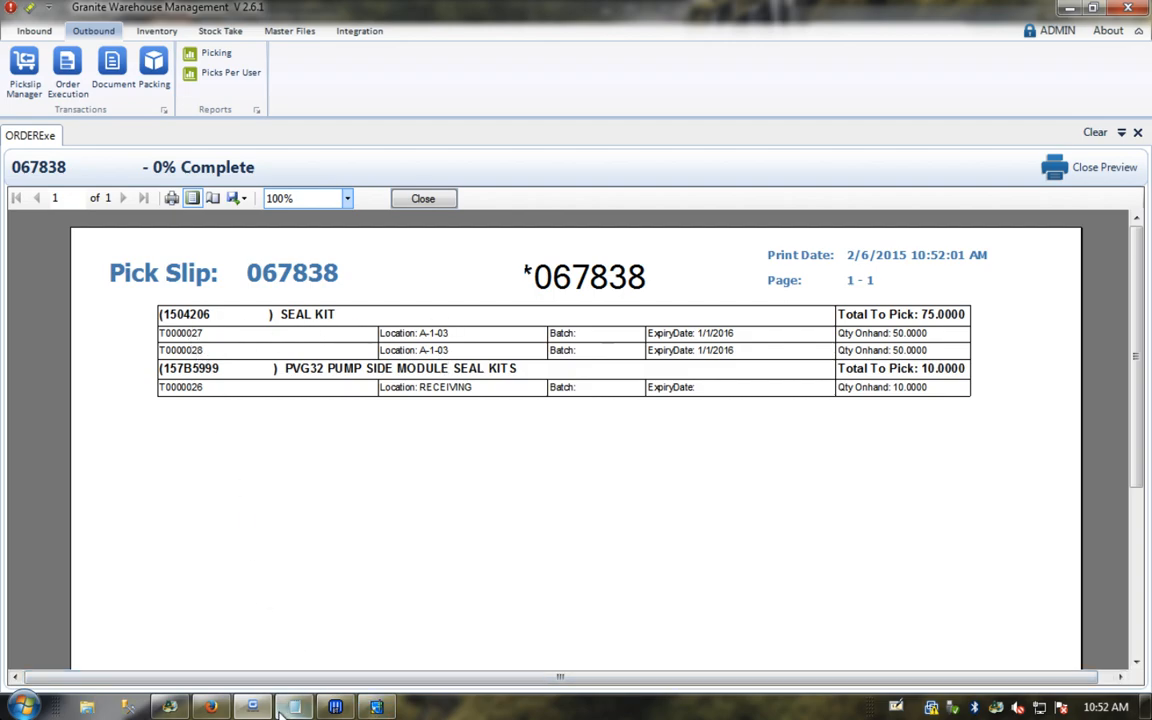
click(211, 707)
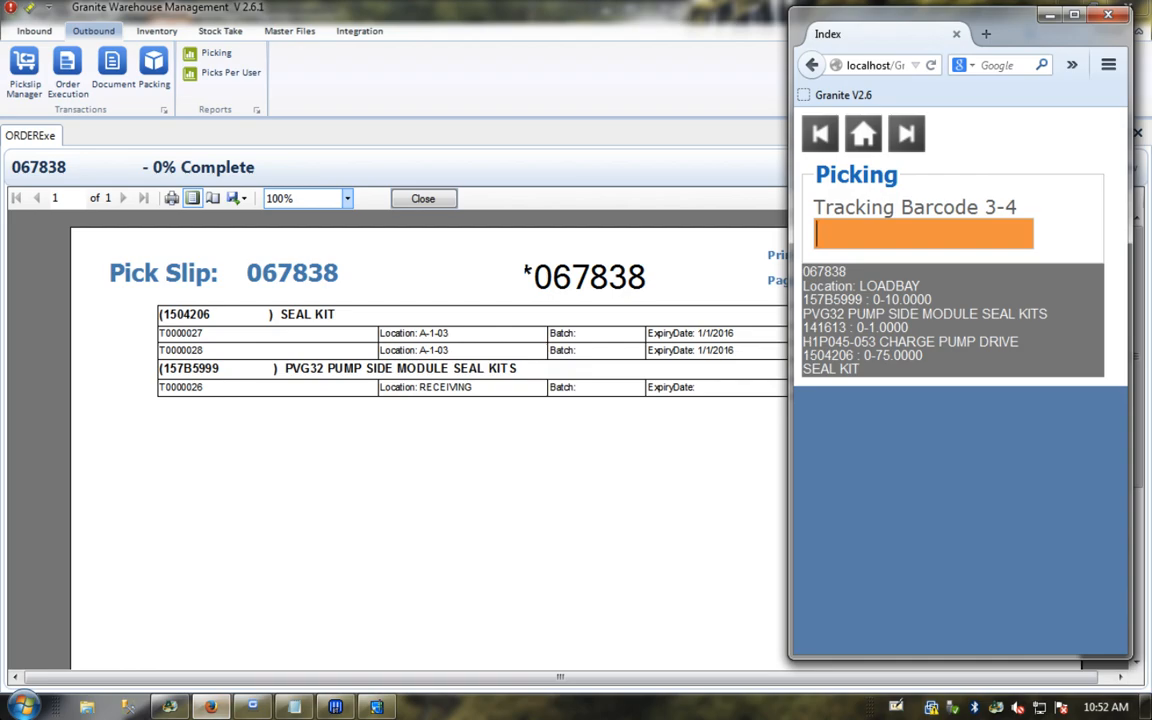
Step: Pick 50 seal kits from barcode T0000027 after a quantity of 75 is rejected
text(T00000)
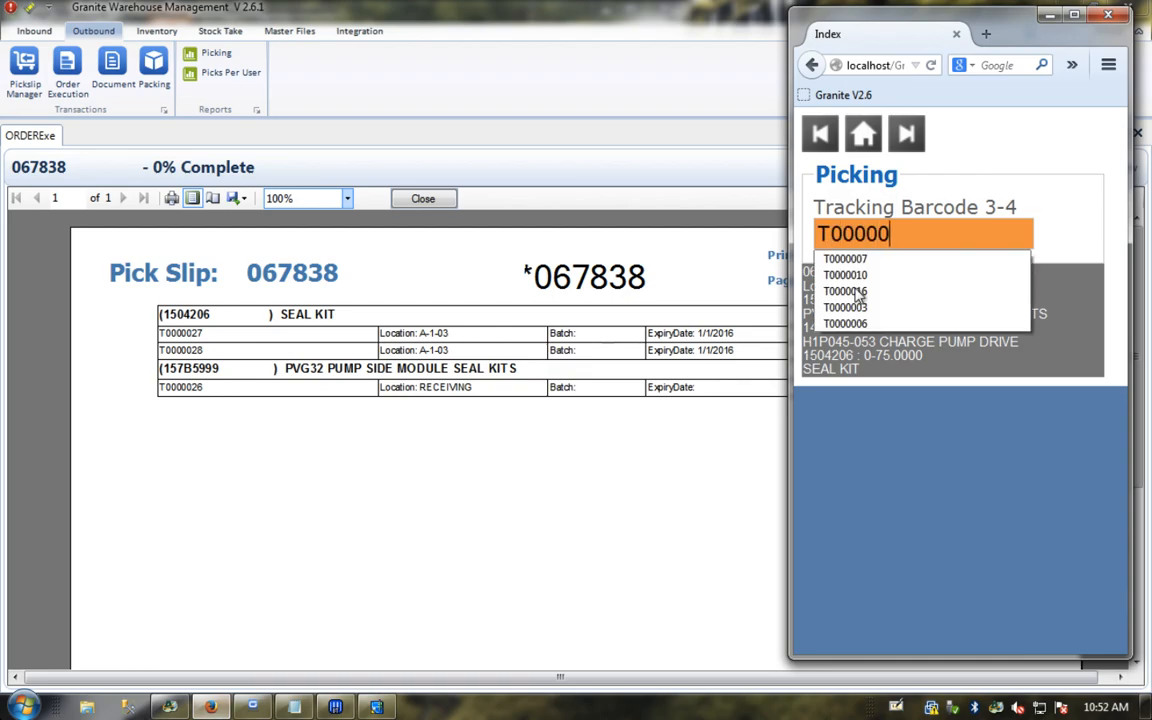
text(27)
key(Return)
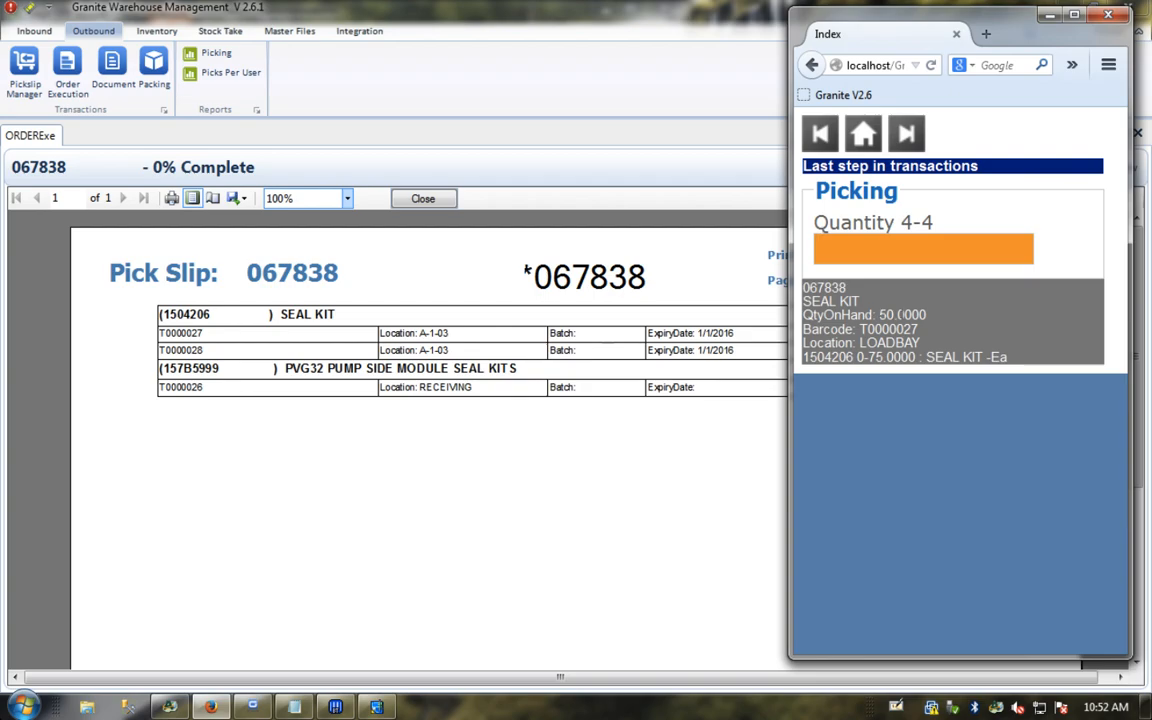
text(75)
key(Return)
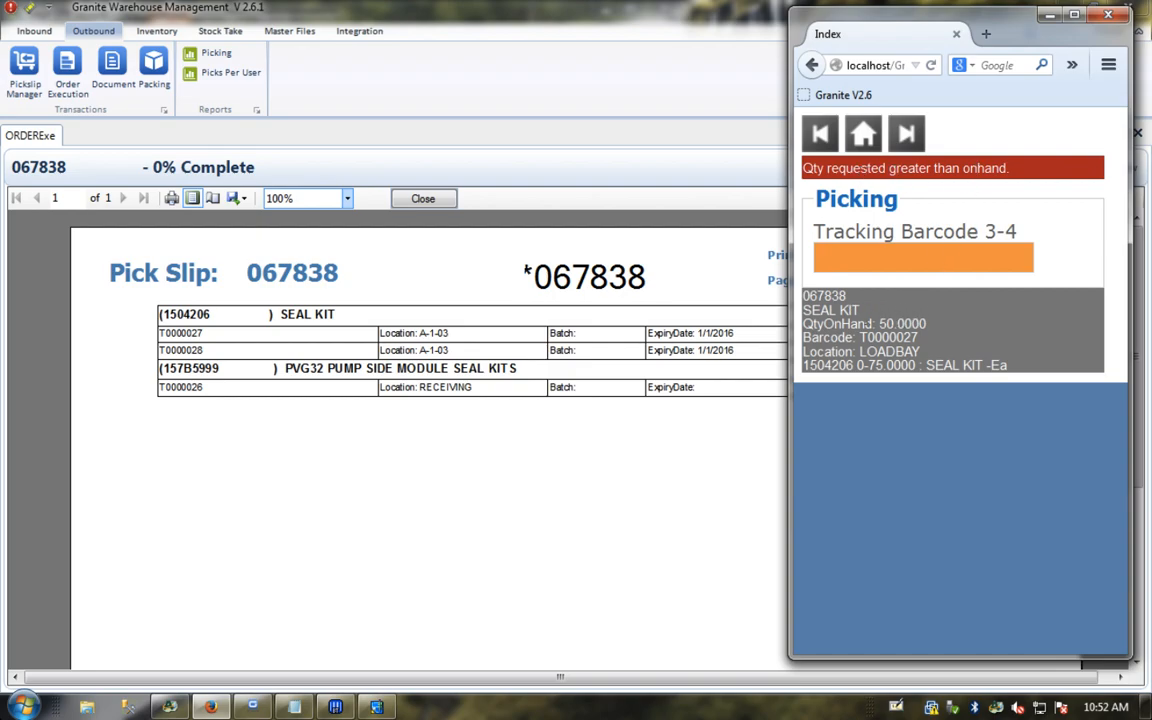
text(T0000027)
key(Return)
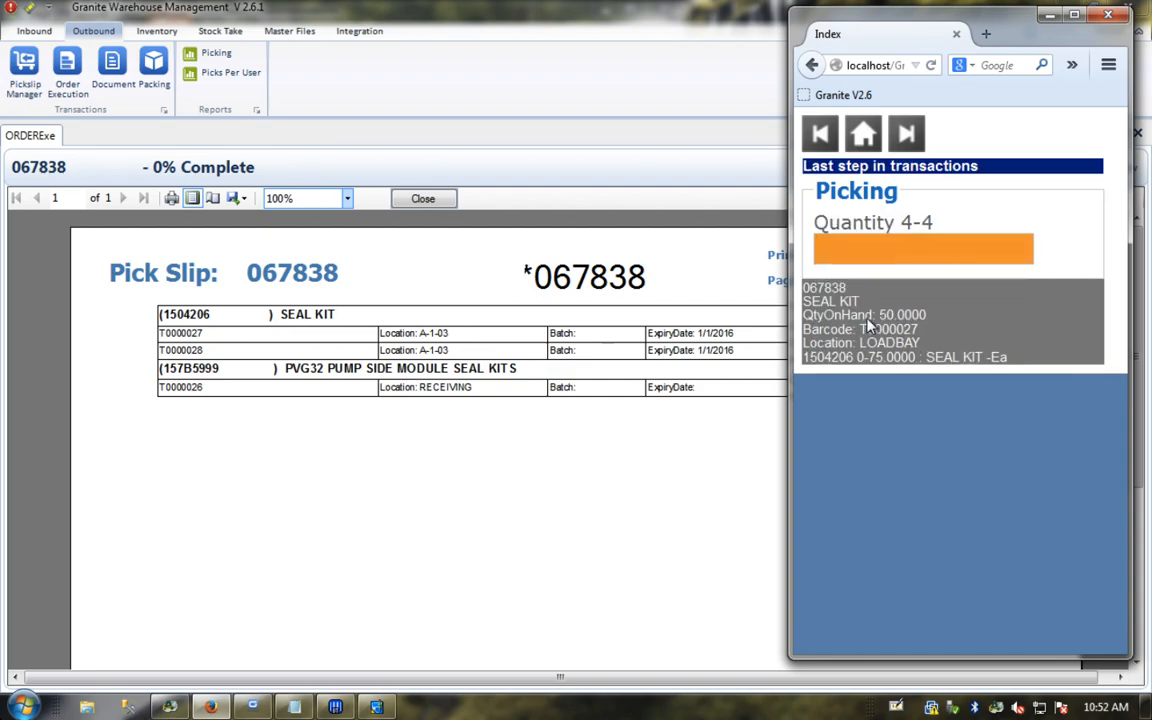
text(50)
key(Return)
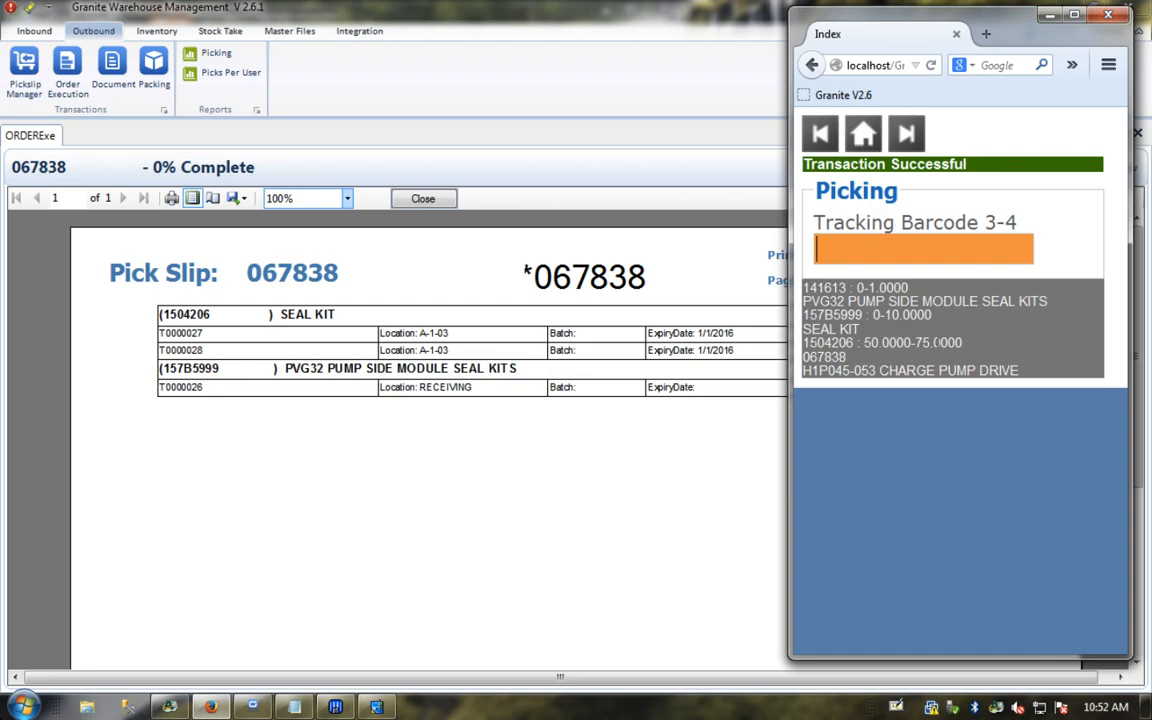
Step: Pick the remaining 25 seal kits from barcode T0000028
text(T000)
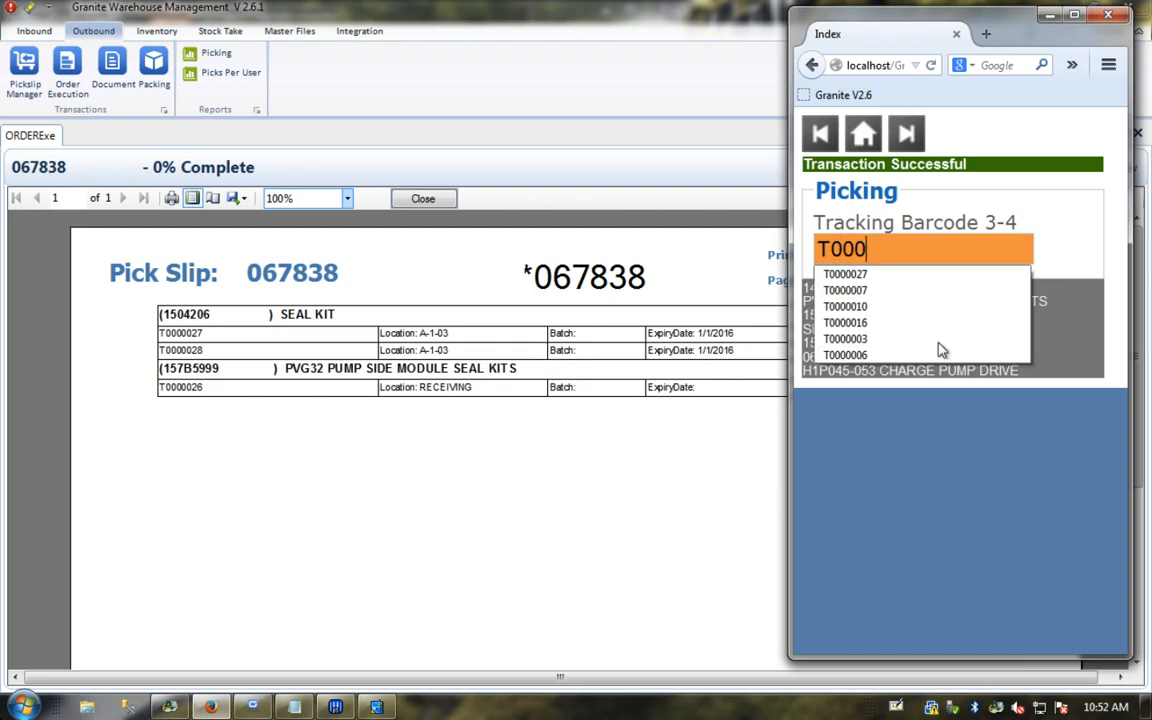
text(00028)
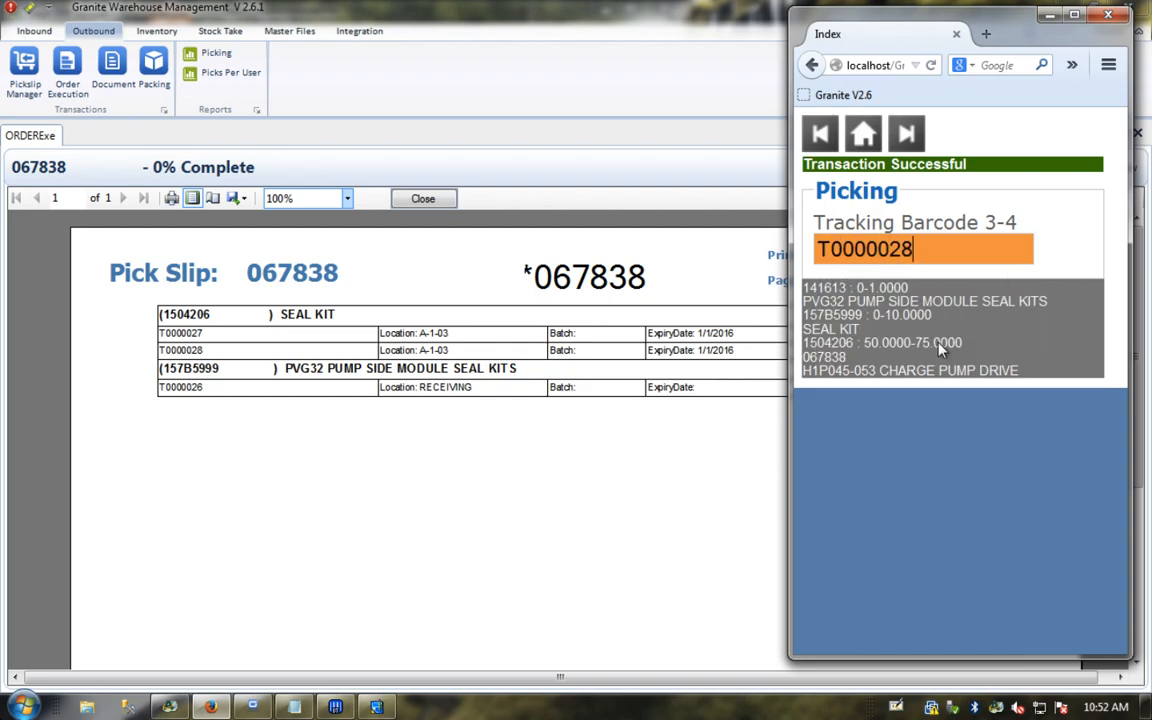
key(Return)
text(25)
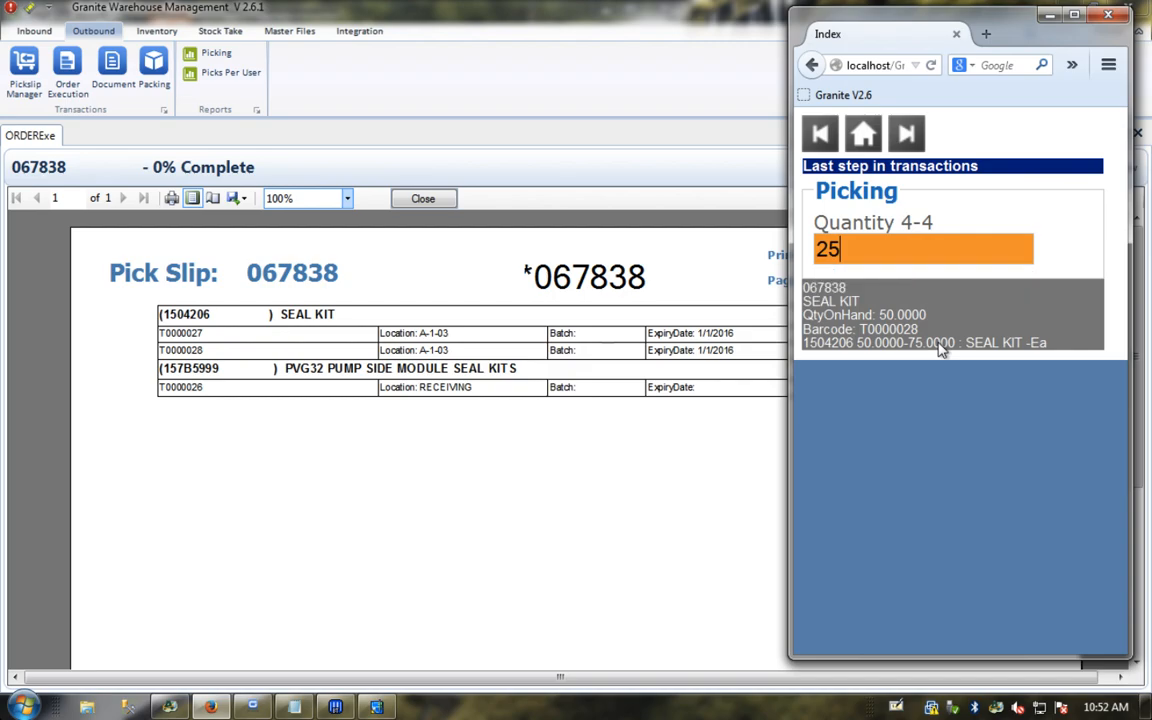
key(Return)
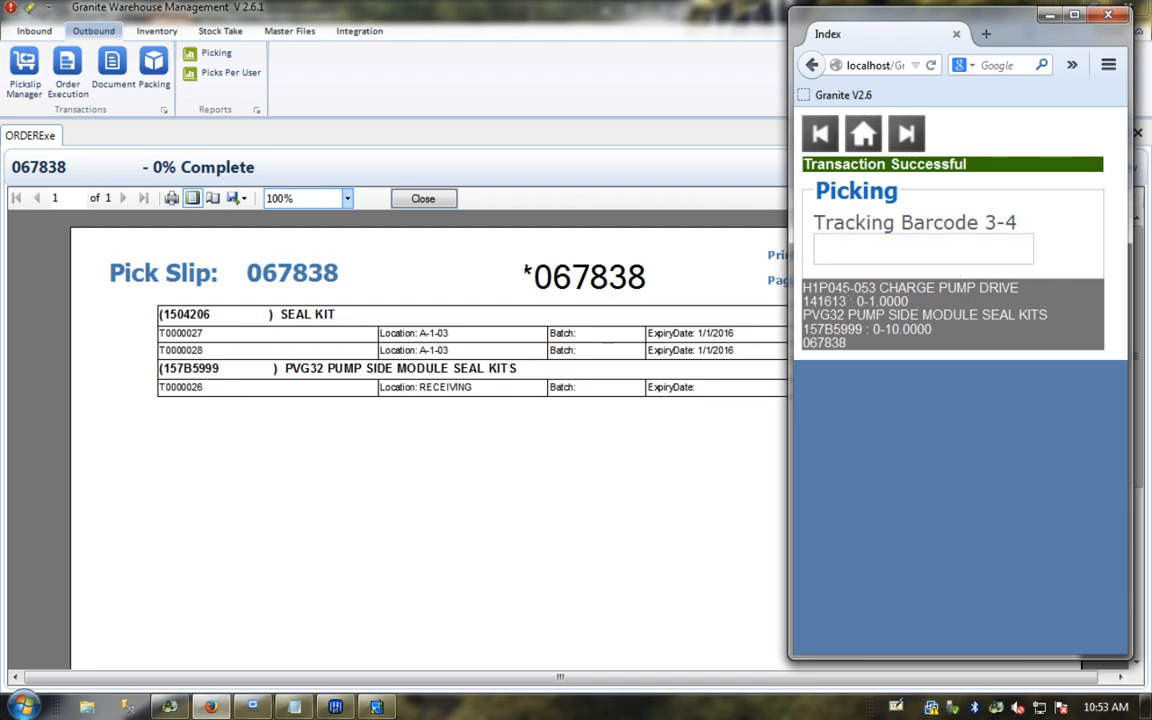
click(377, 453)
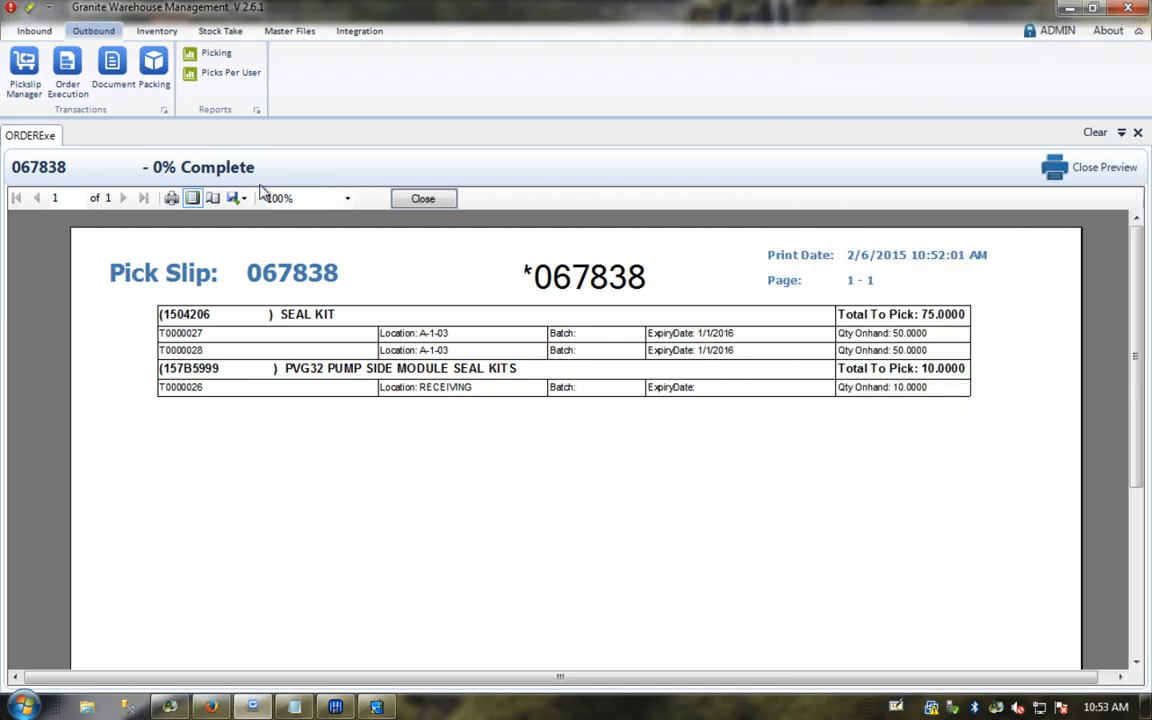
click(160, 31)
click(422, 72)
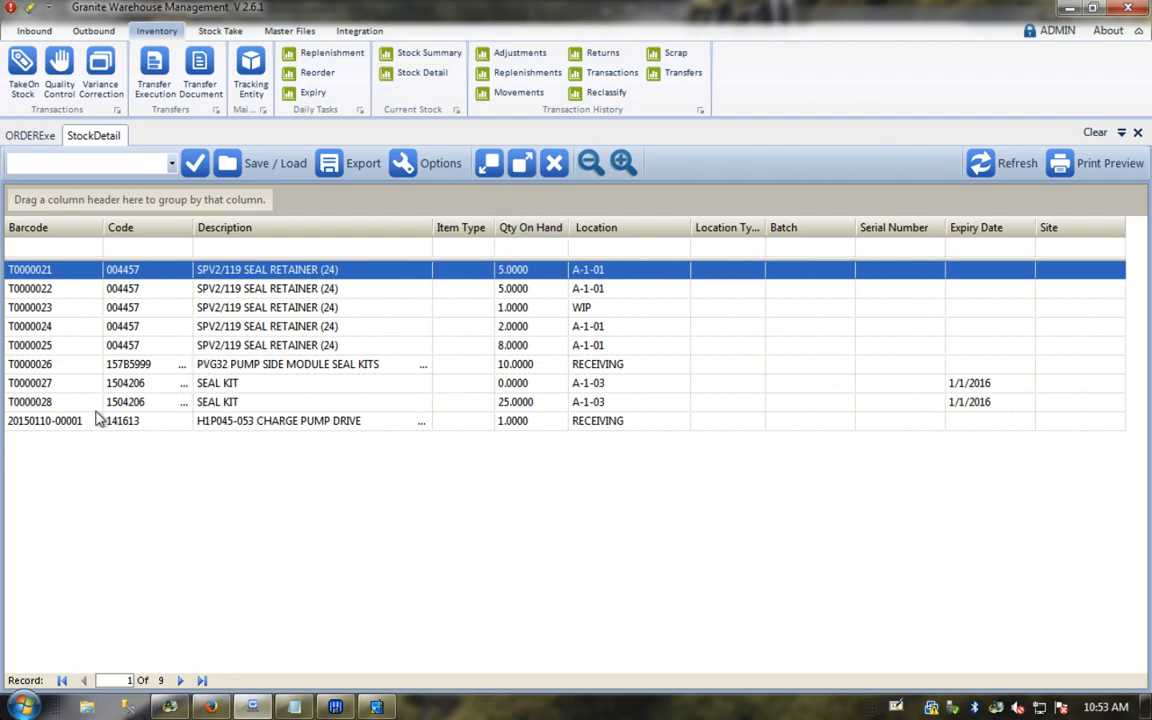
click(45, 424)
right_click(45, 424)
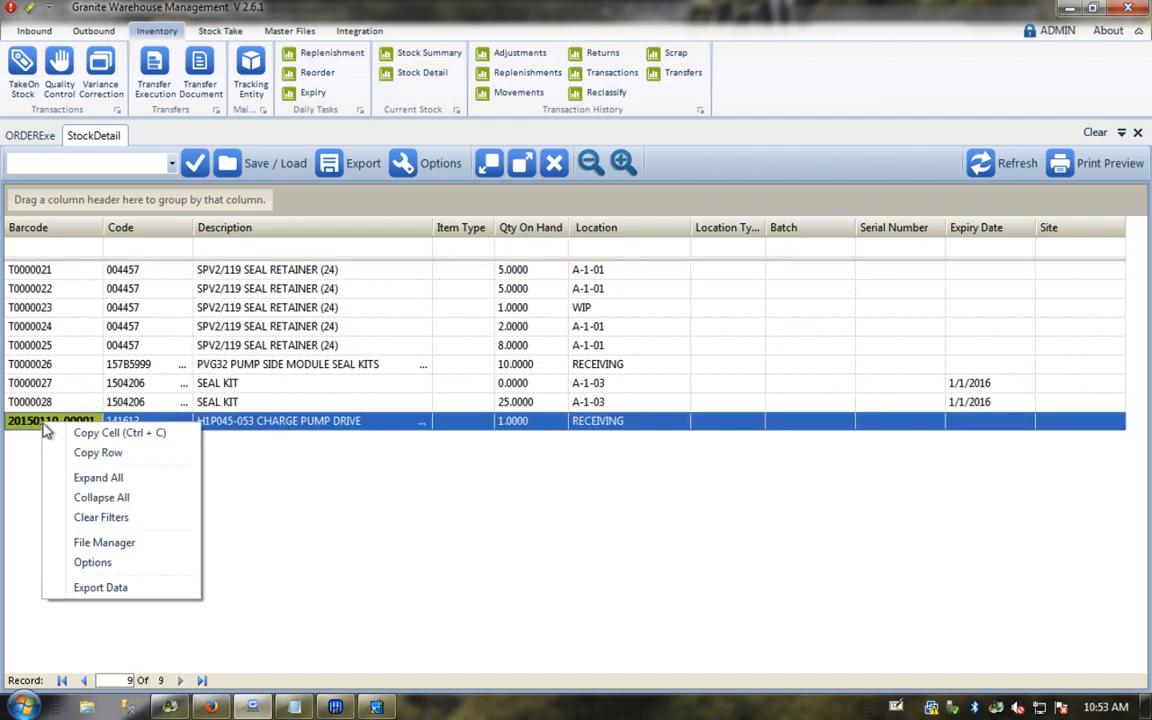
click(77, 440)
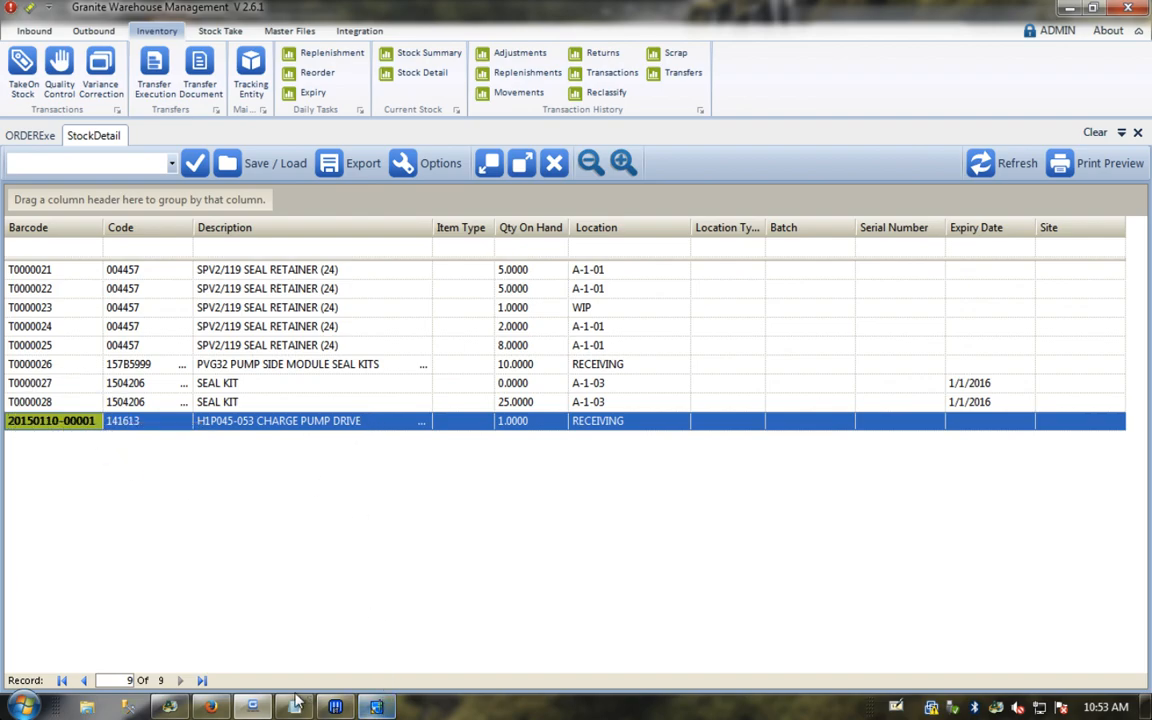
click(378, 707)
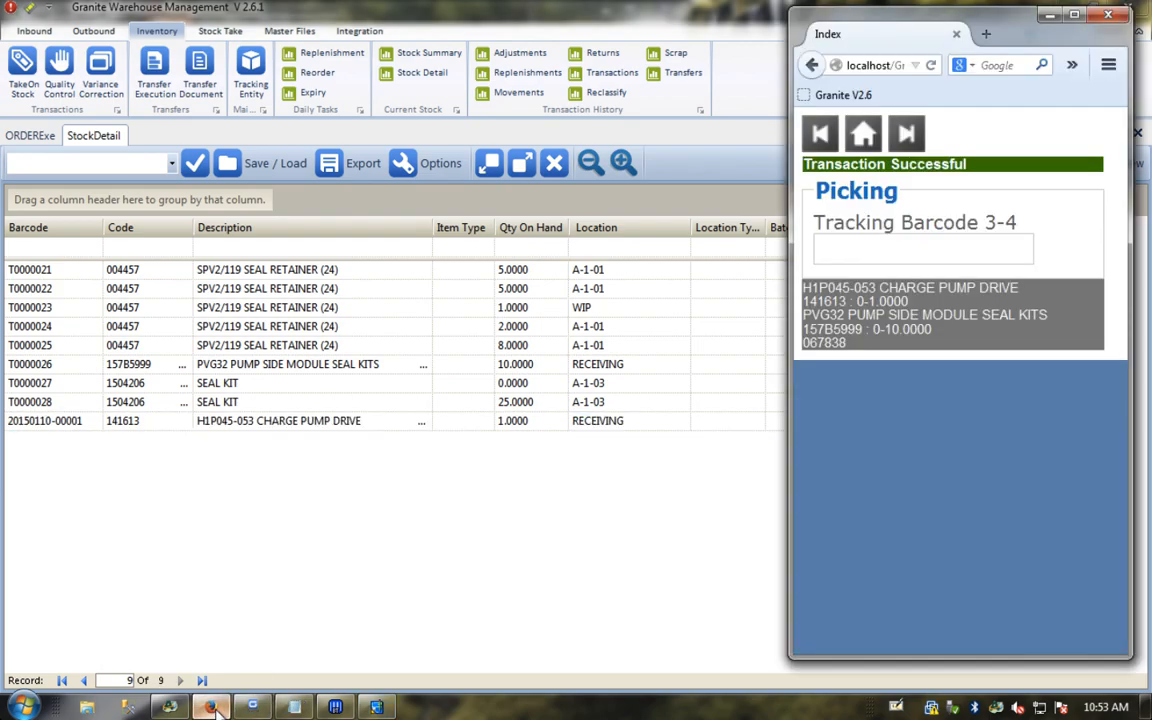
click(873, 247)
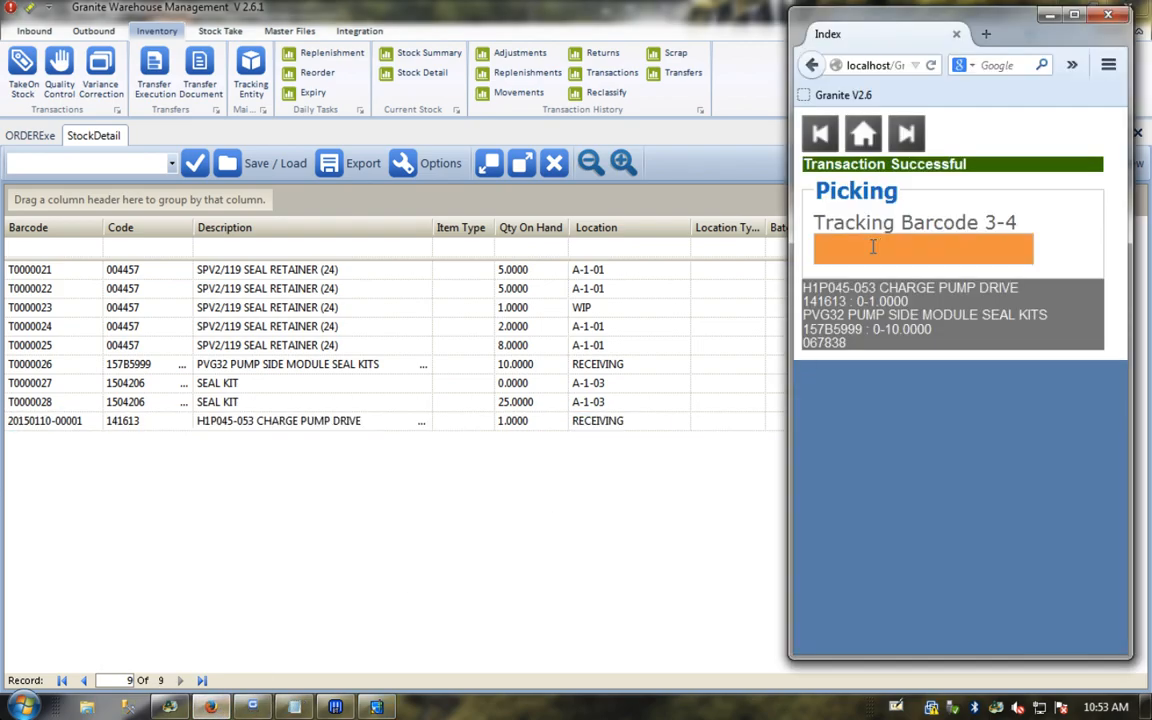
key(ctrl+v)
key(Return)
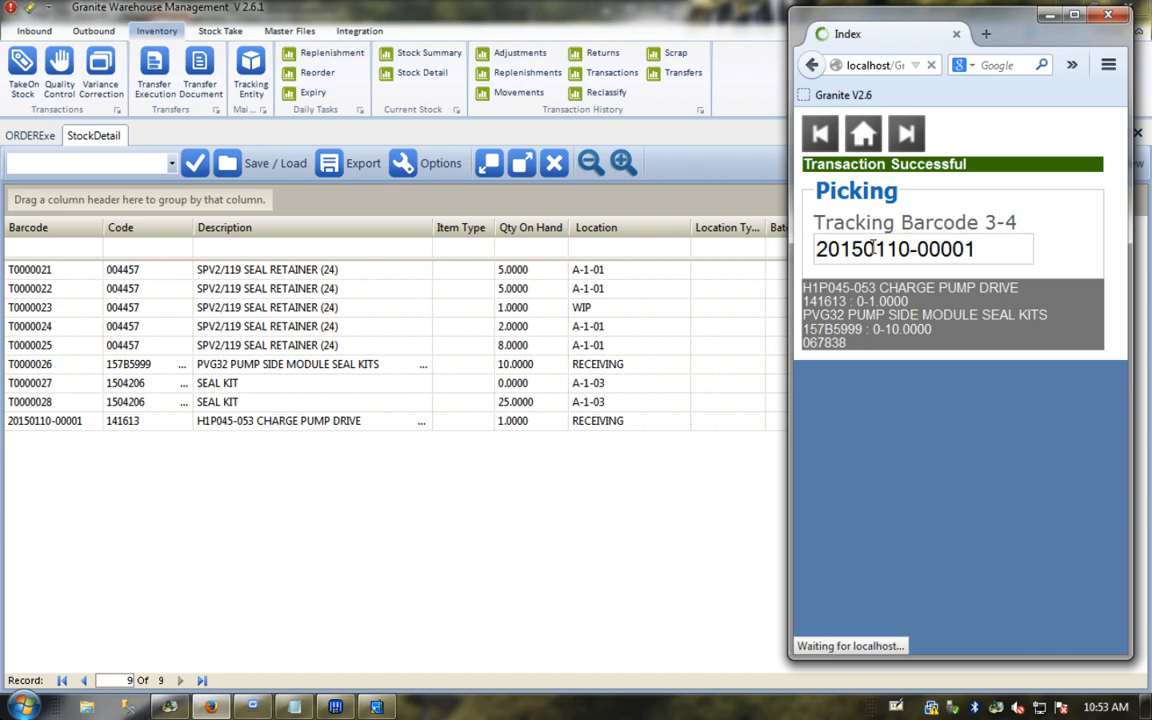
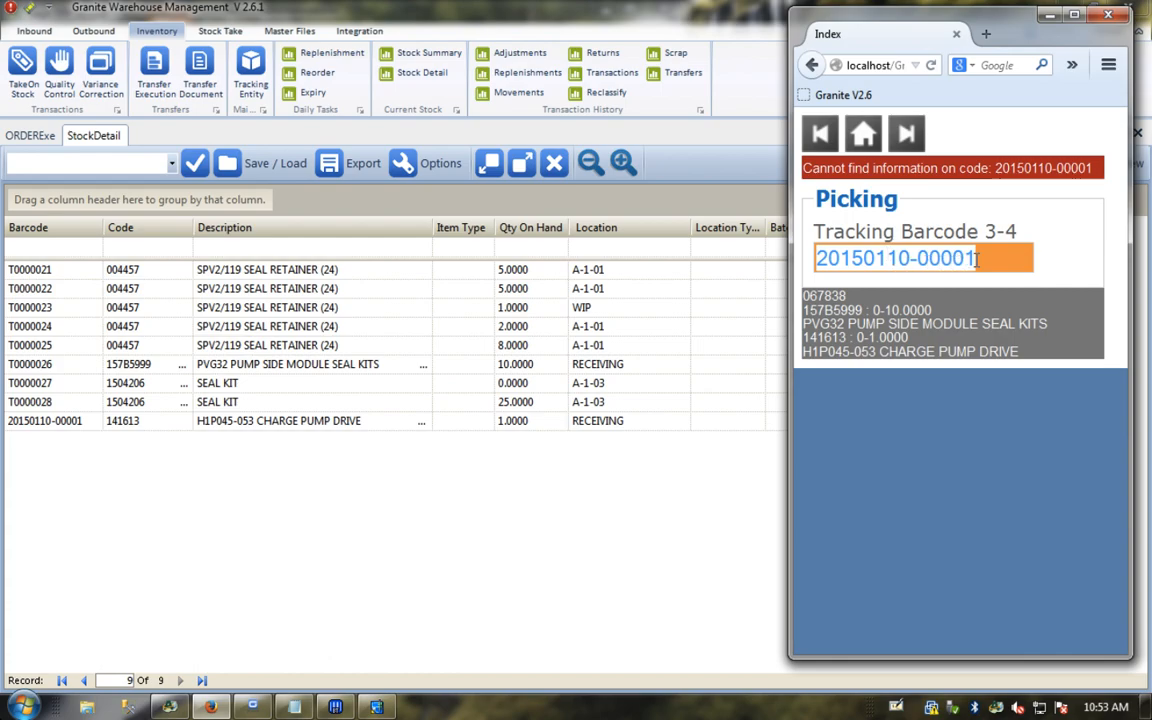
click(952, 402)
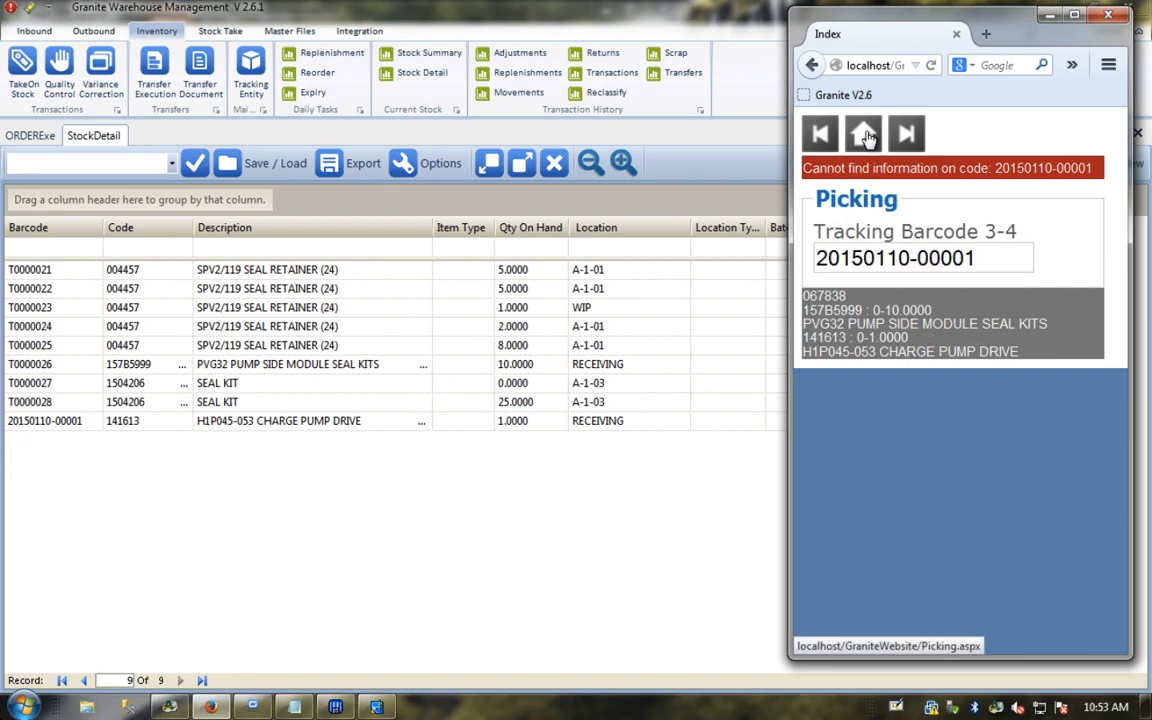
click(994, 258)
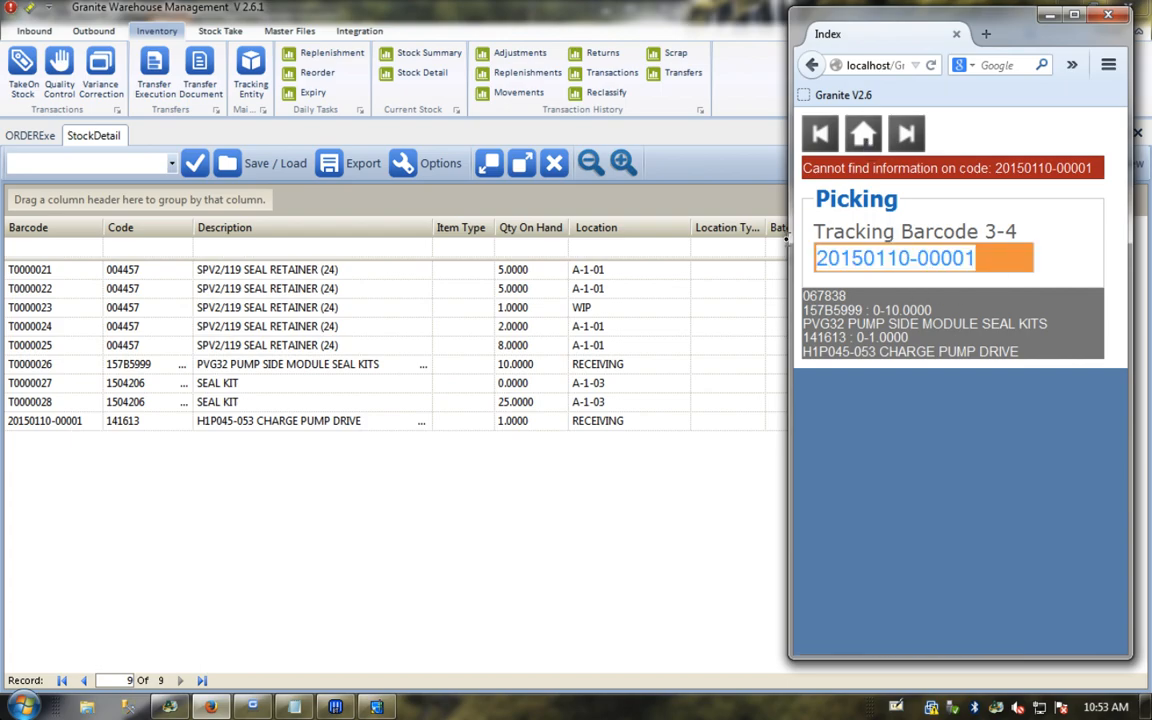
key(Home)
key(shift+Right)
key(shift+Right)
key(shift+Right)
key(shift+Right)
key(shift+Right)
key(shift+Right)
key(shift+Right)
key(shift+Right)
key(shift+Right)
key(shift+Right)
key(shift+Right)
key(shift+Right)
key(shift+Right)
key(shift+Right)
key(Delete)
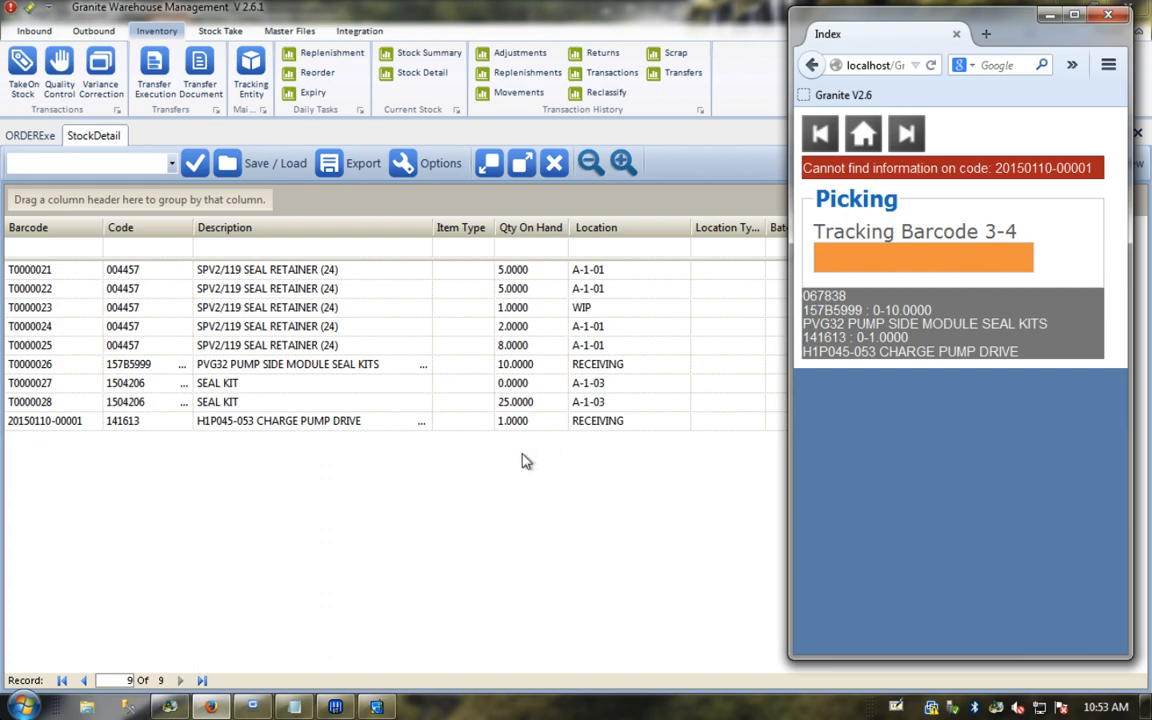
click(125, 364)
Step: Check barcode T0000026 for item 157B5999, preview the pick slip for order 067838, and return to the scanner
click(45, 366)
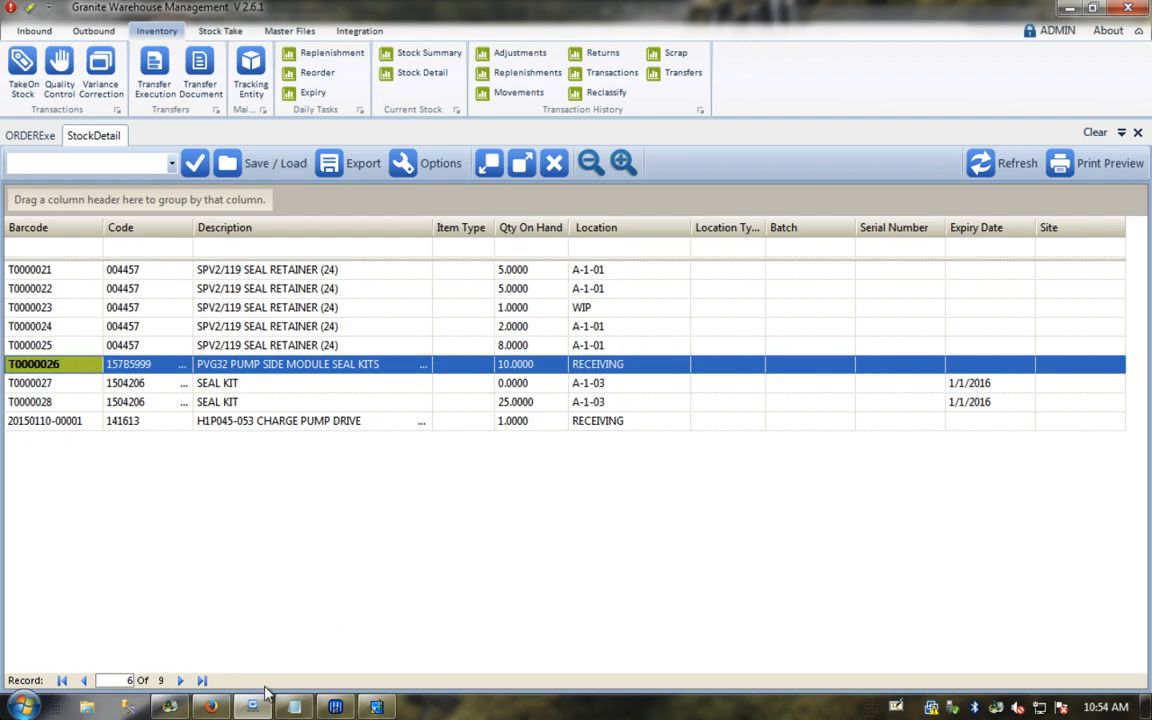
click(30, 135)
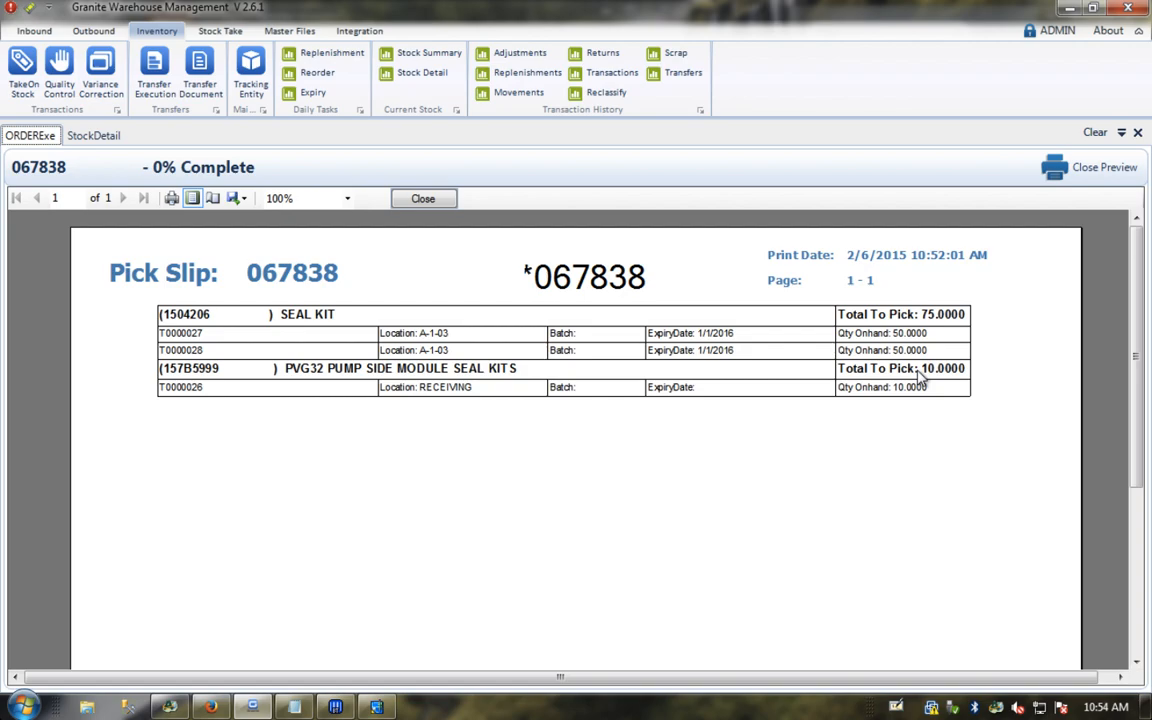
mouse_move(379, 708)
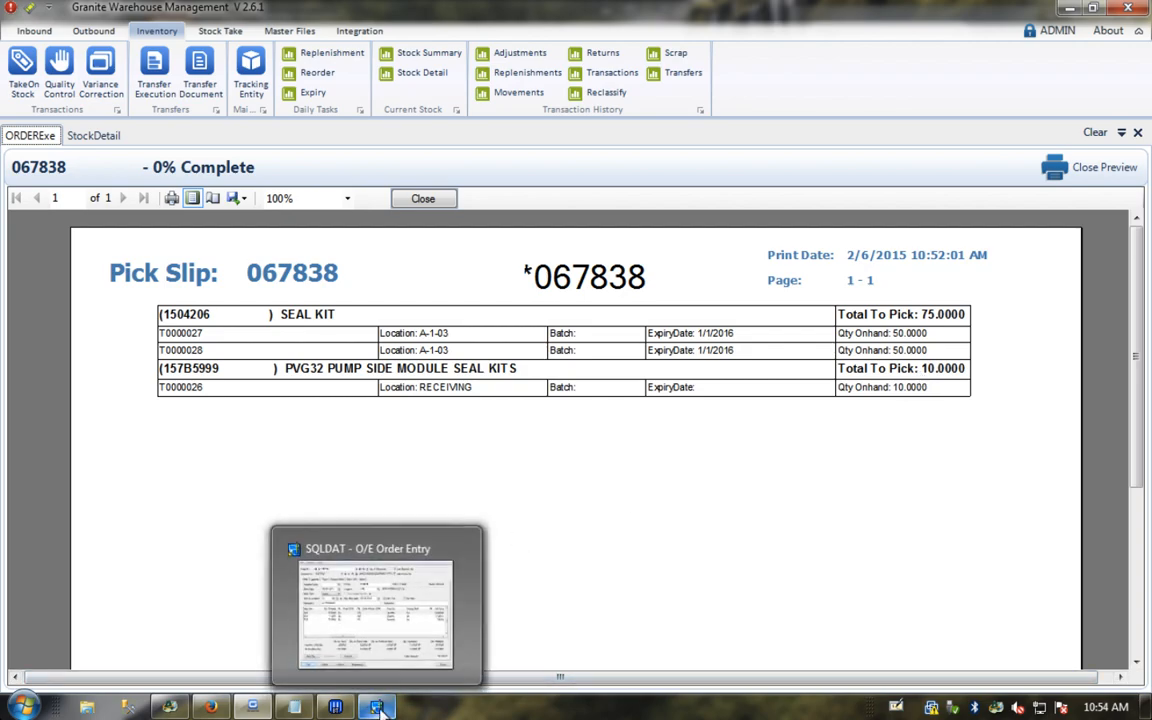
mouse_move(248, 708)
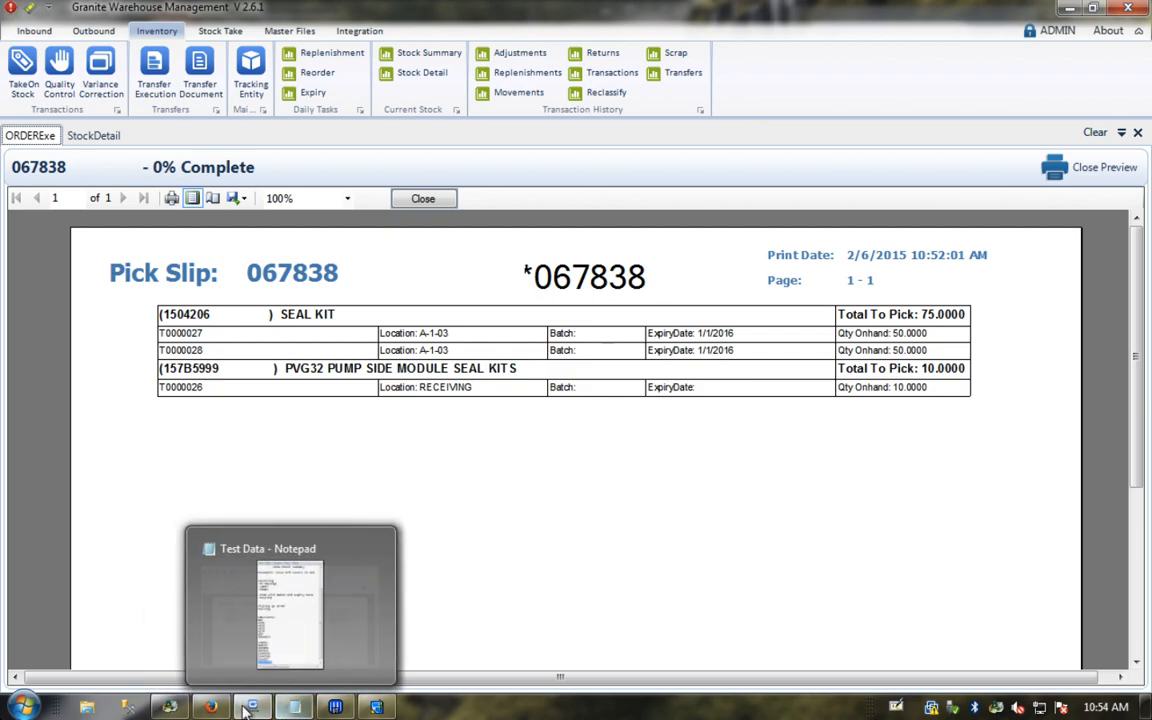
click(207, 708)
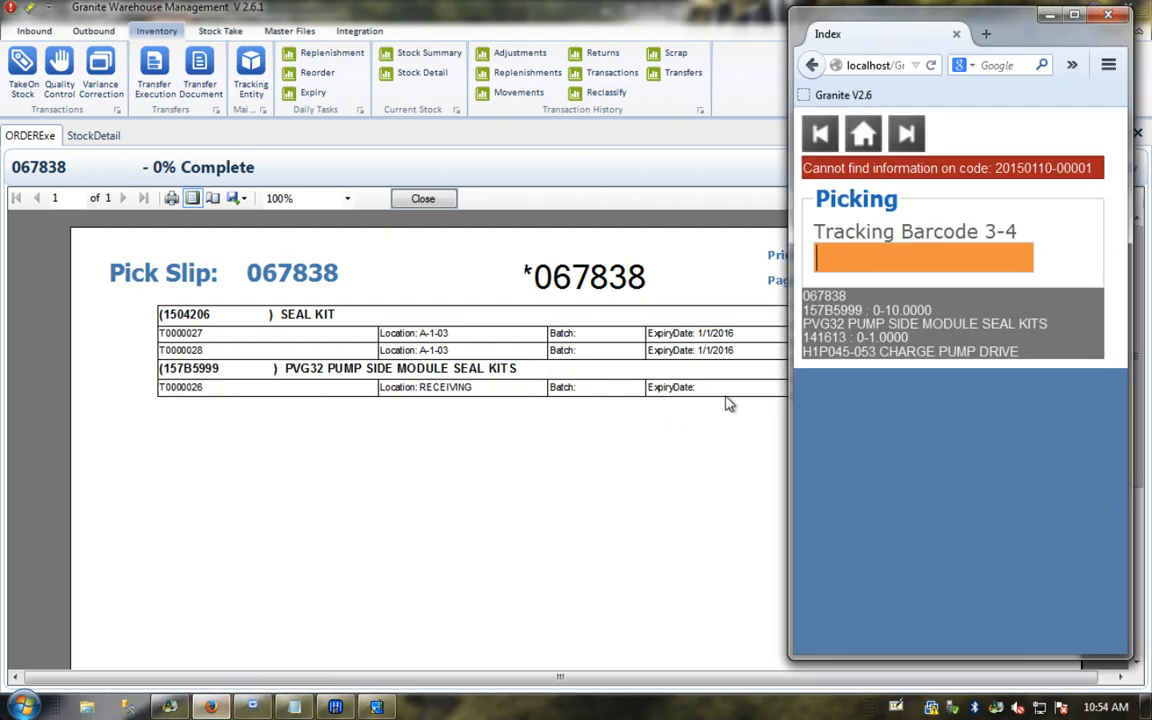
Step: Pick 8 units from tracking barcode T0000026
text(T00000)
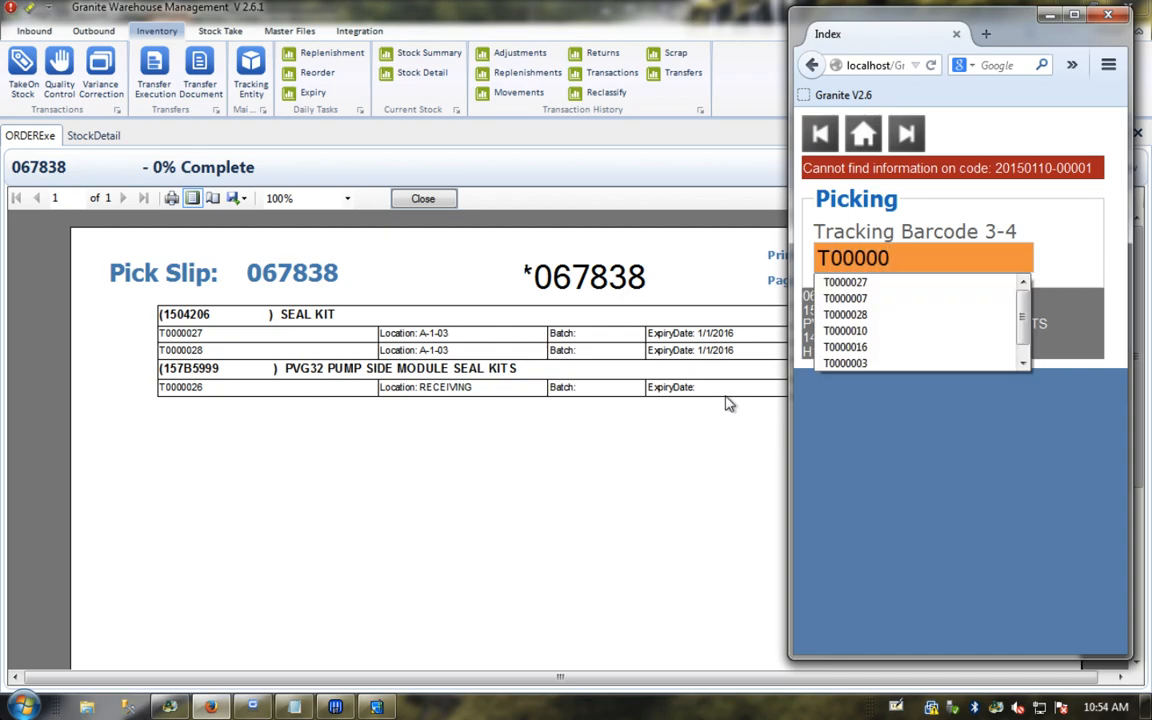
text(26)
key(Return)
text(8)
key(Return)
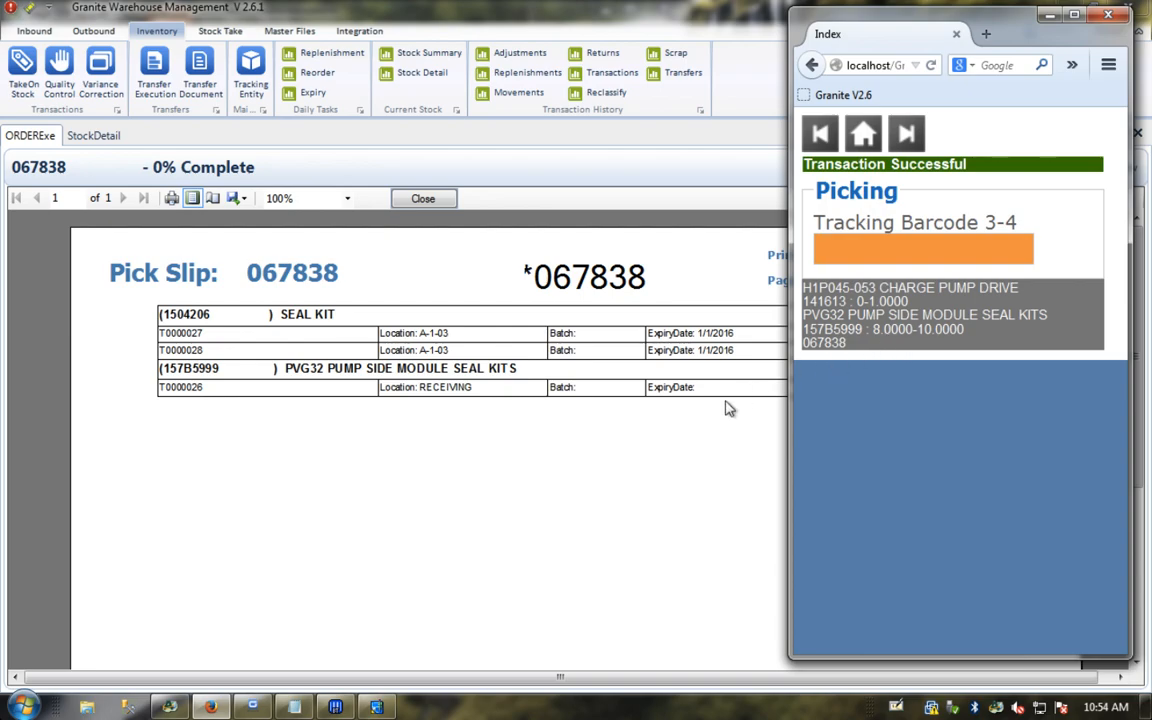
Step: Return the scanner to its home menu and close the pick slip preview and open document tabs
click(866, 136)
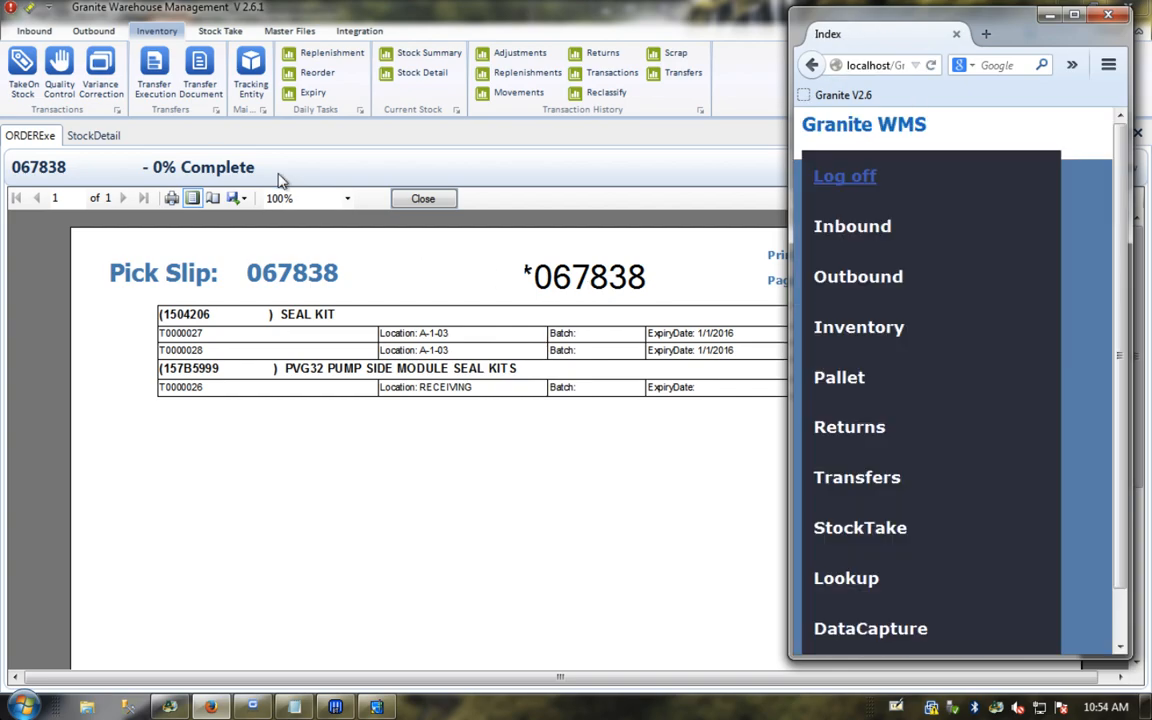
click(423, 198)
click(1137, 133)
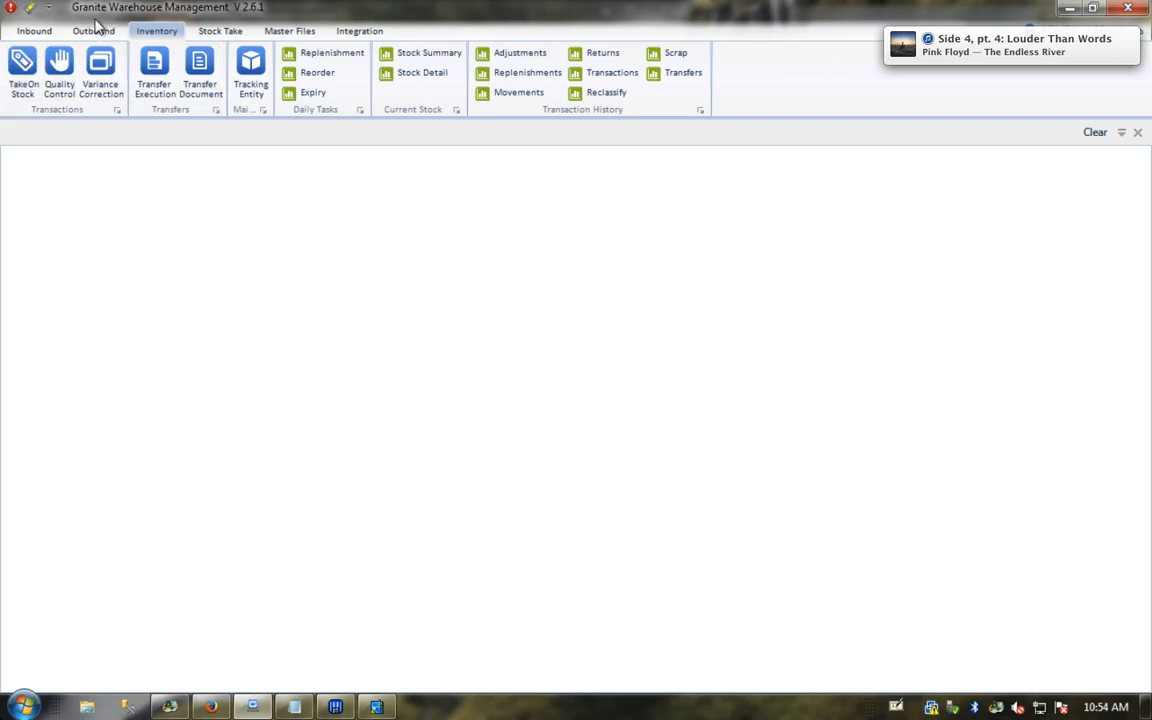
Step: Open order 067838 in Order Execution to confirm 8 of 10 picked for 157B5999, then close it
click(95, 31)
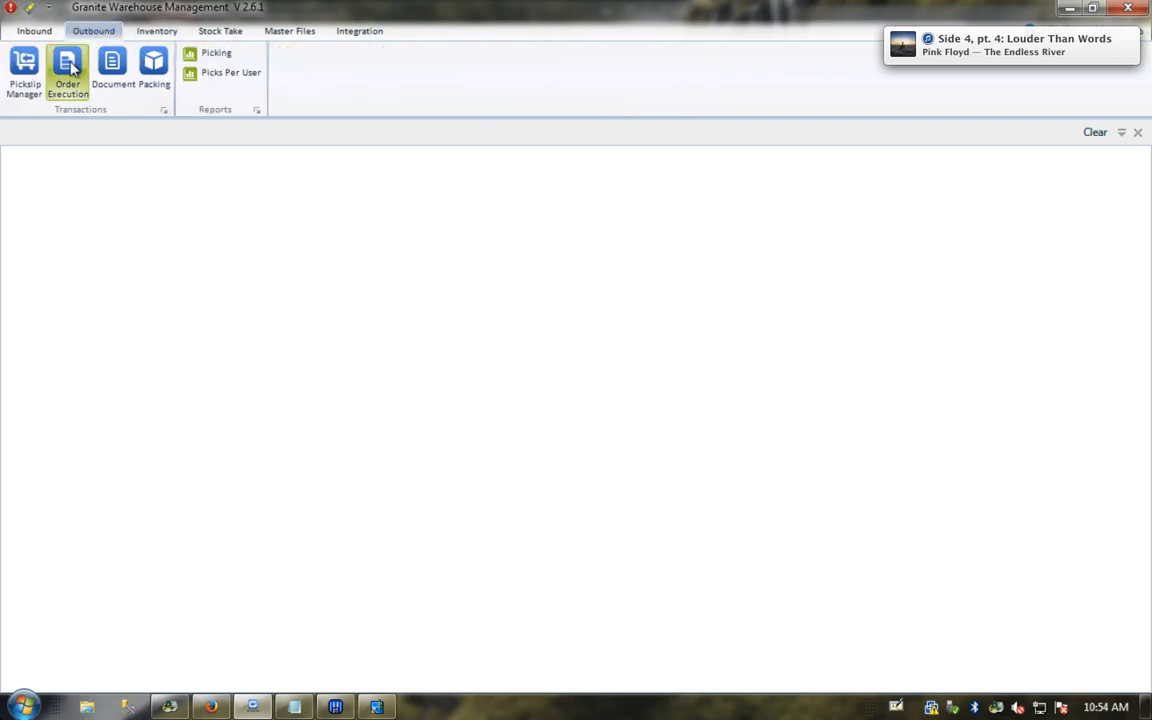
click(67, 70)
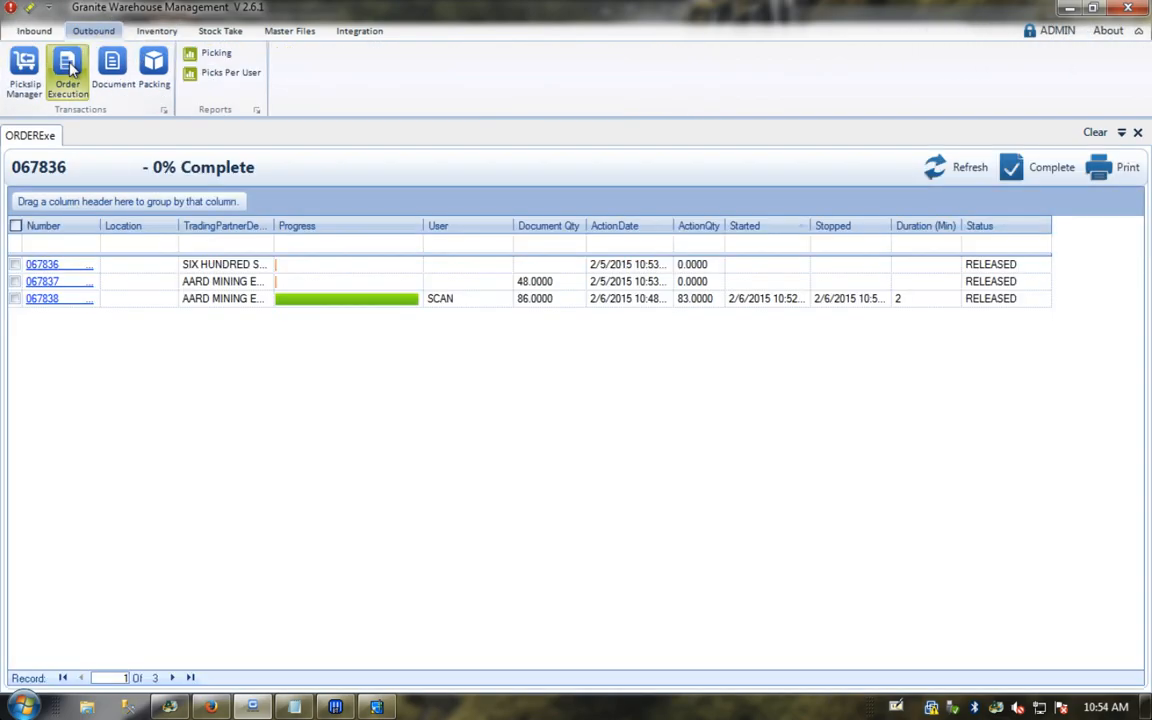
click(44, 301)
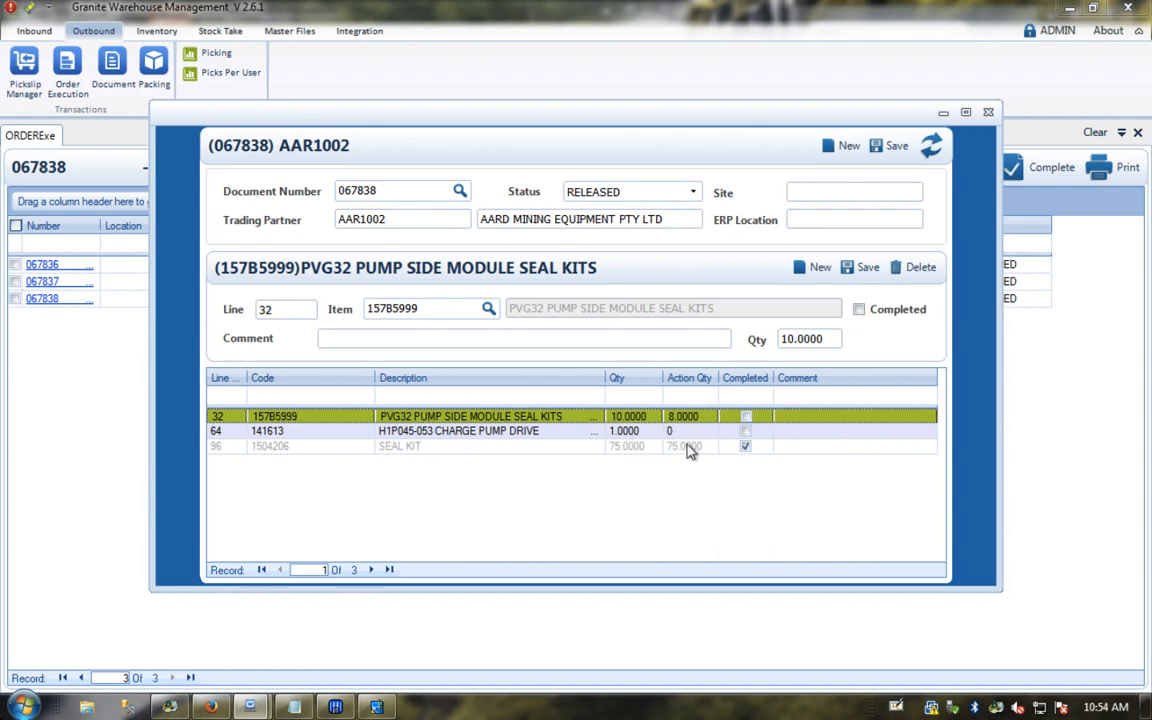
click(987, 113)
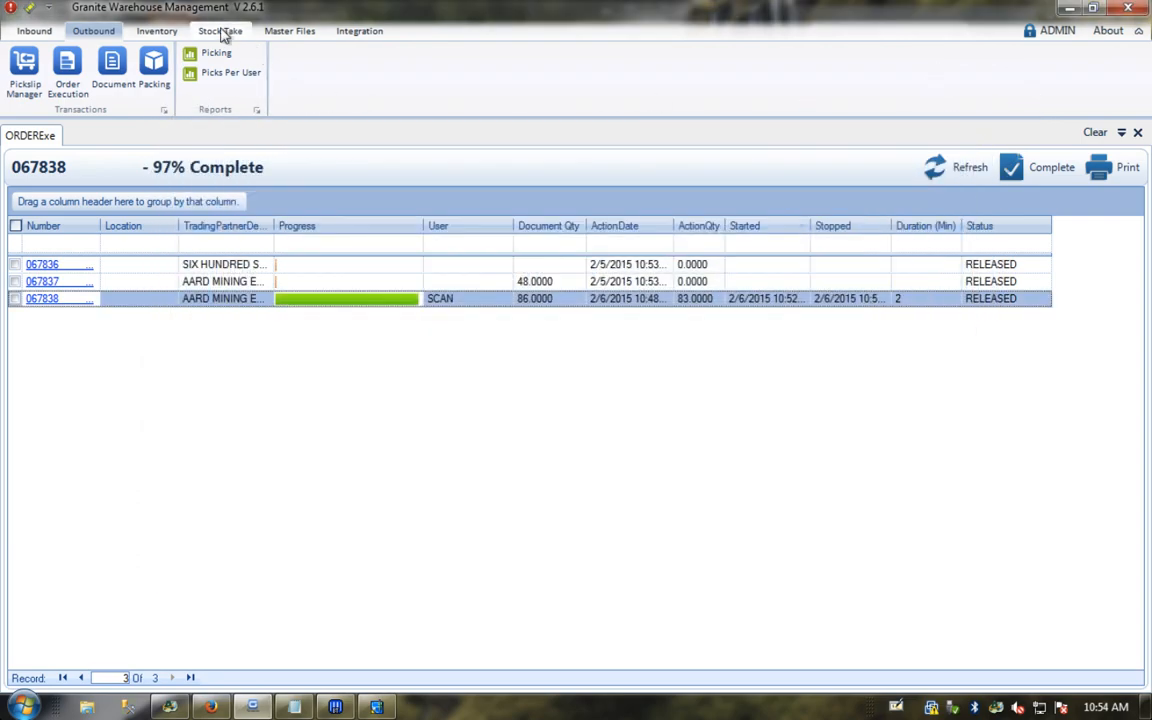
click(155, 31)
Step: In Stock Detail, inspect the T0000027 and T0000028 rows and filter Qty On Hand to greater than 0
click(410, 73)
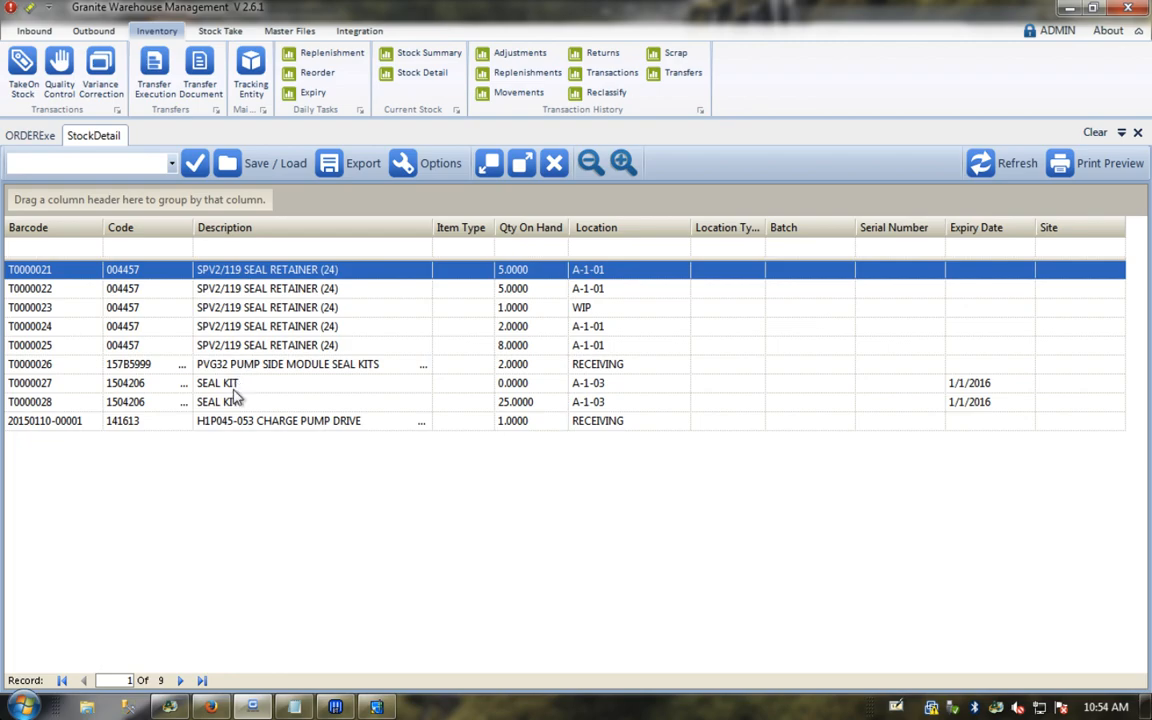
click(509, 383)
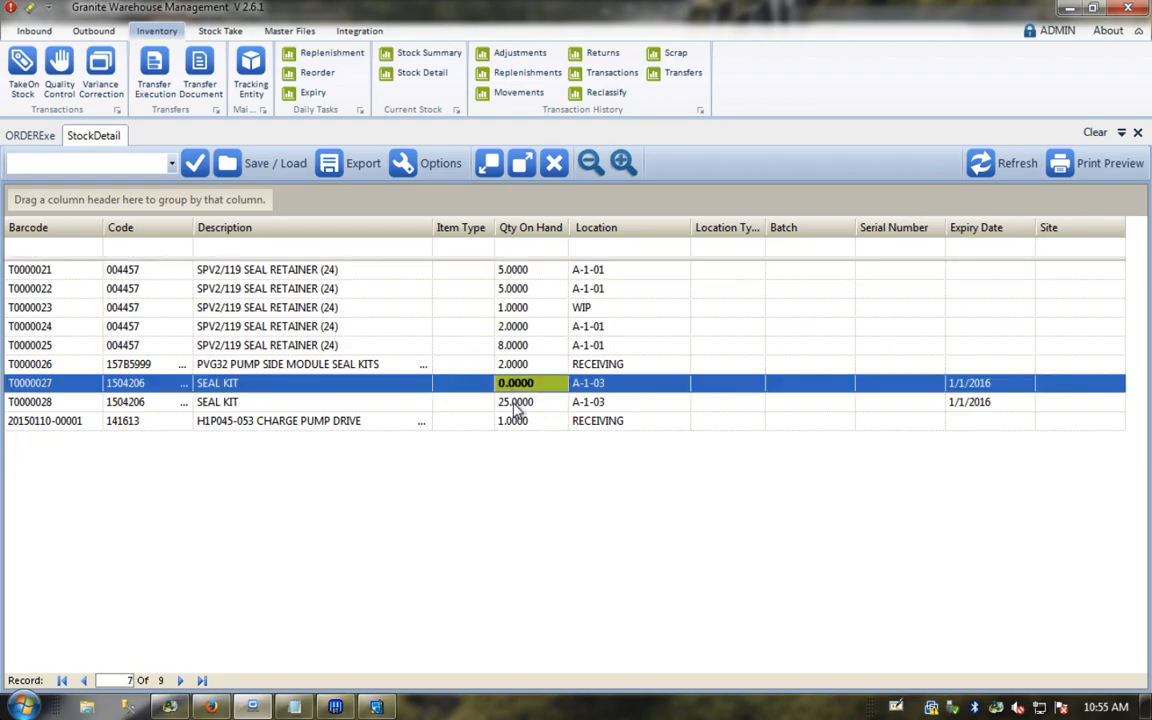
click(513, 401)
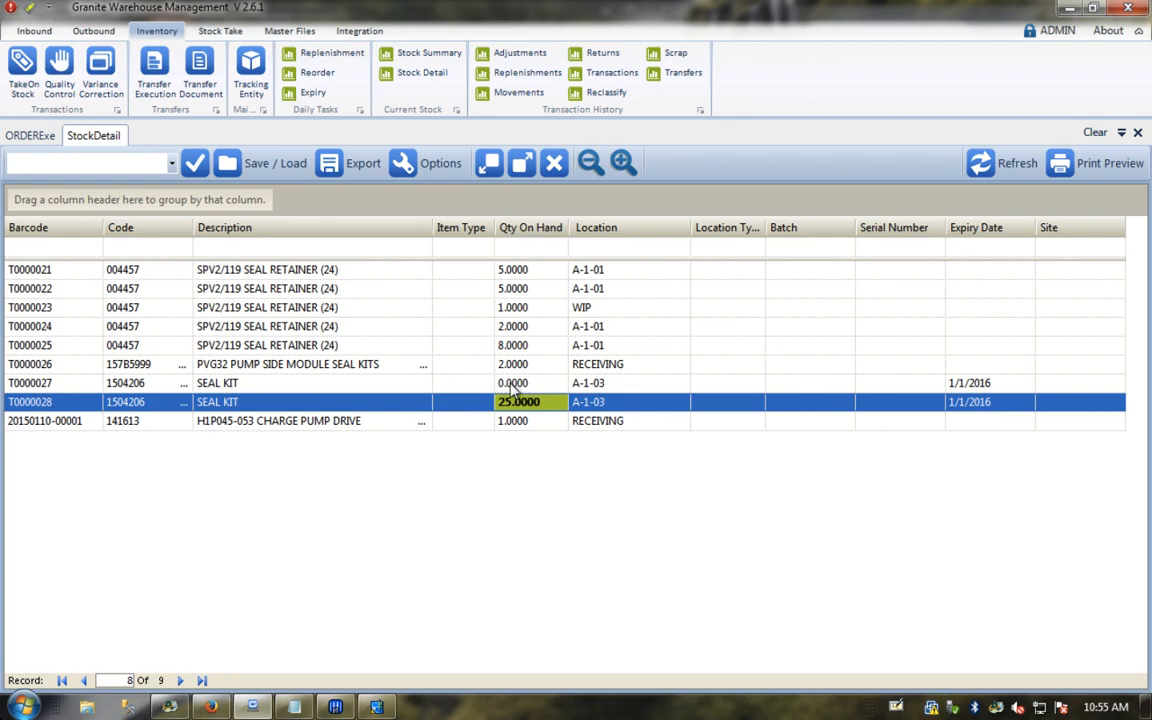
click(552, 248)
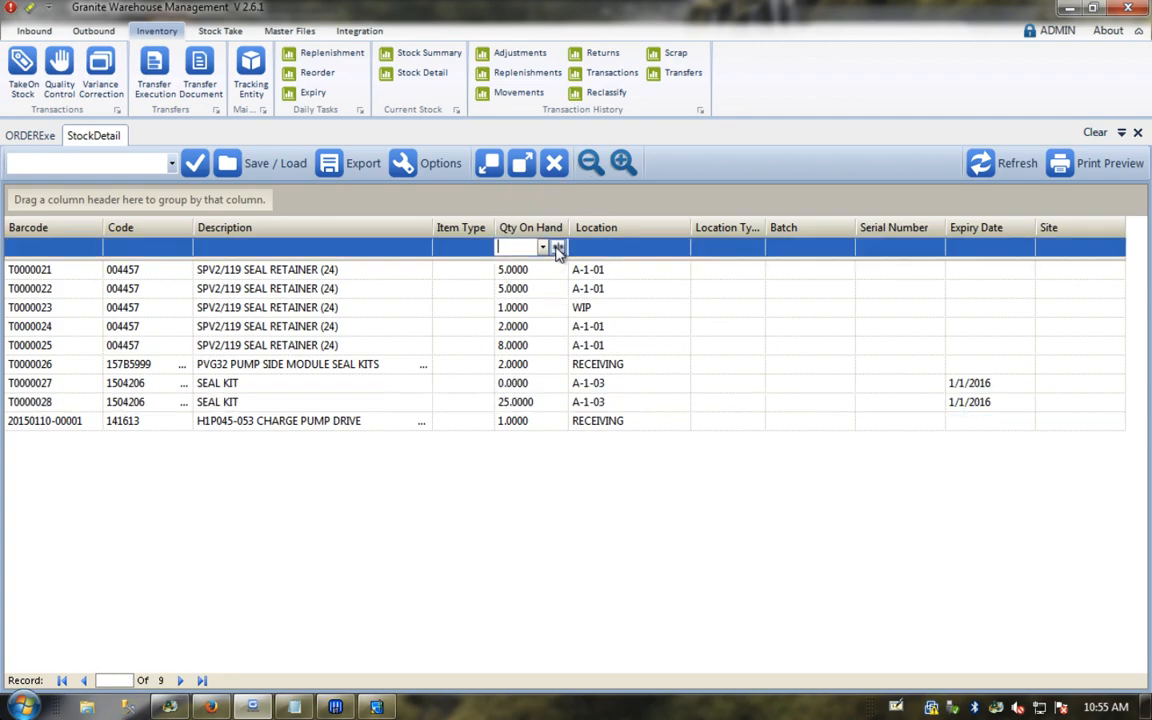
click(557, 247)
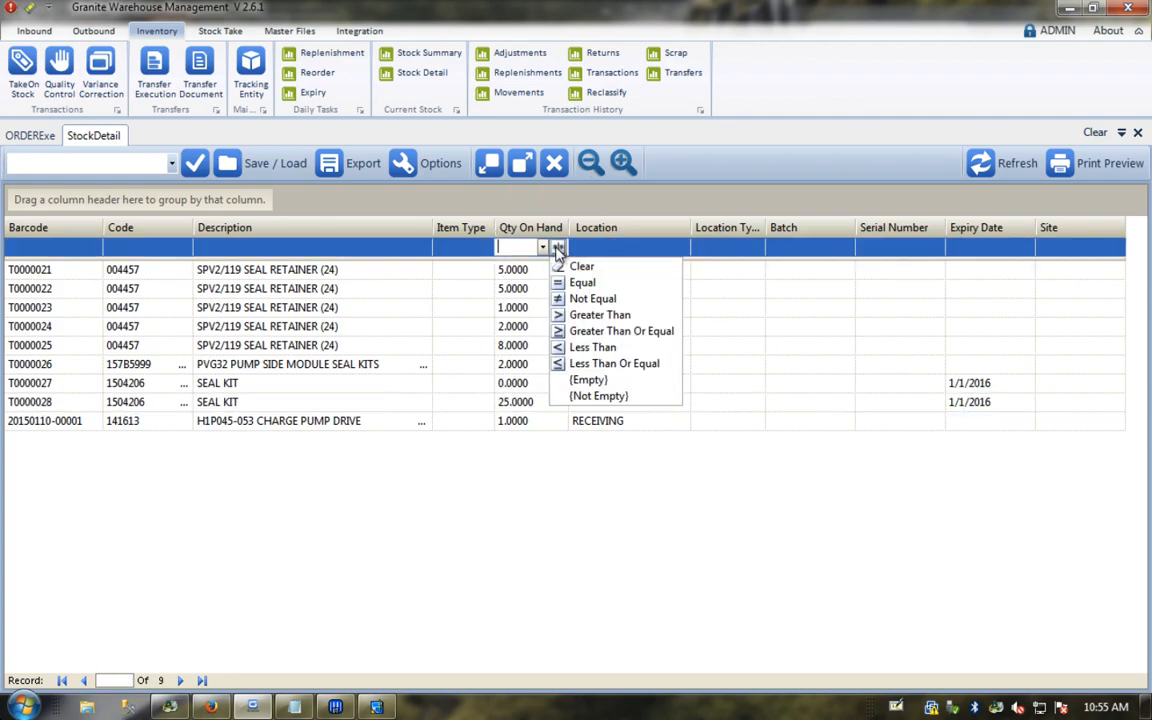
click(590, 316)
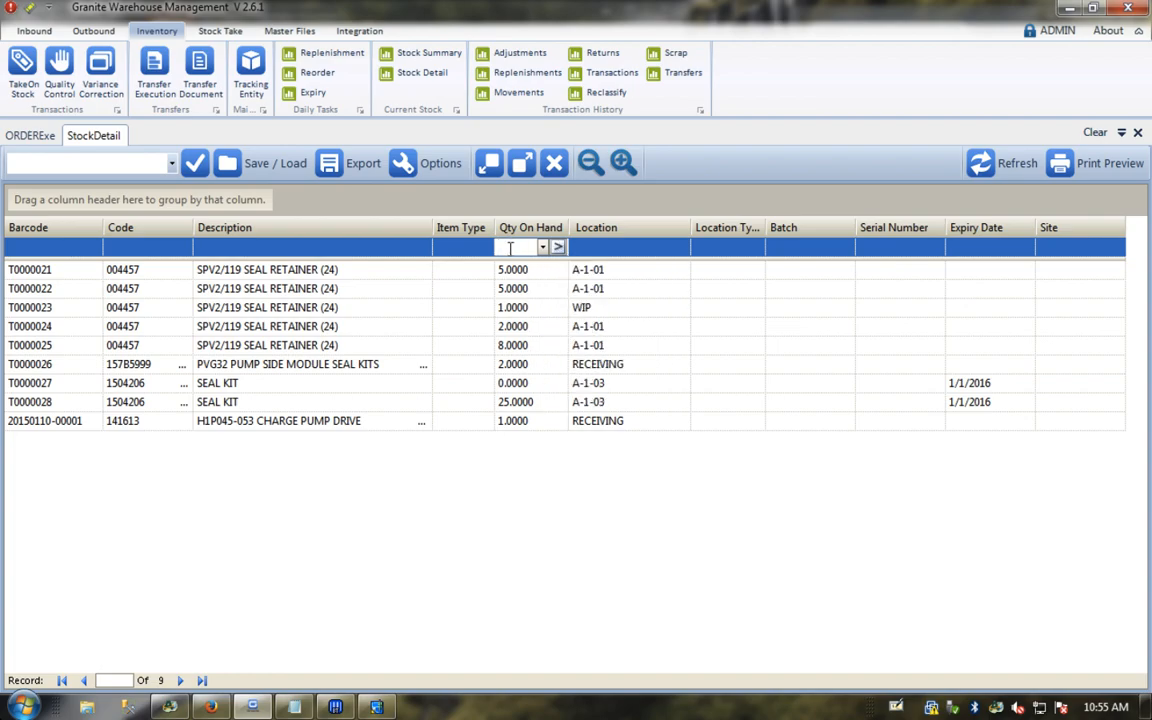
text(0)
click(557, 247)
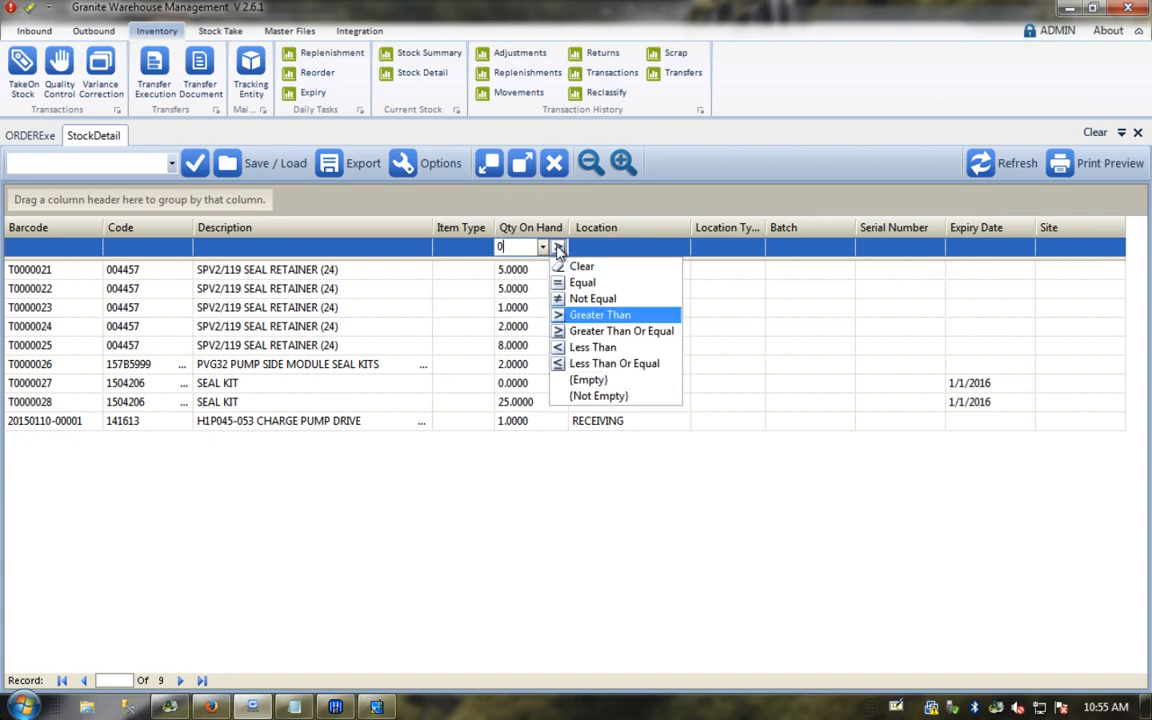
click(590, 316)
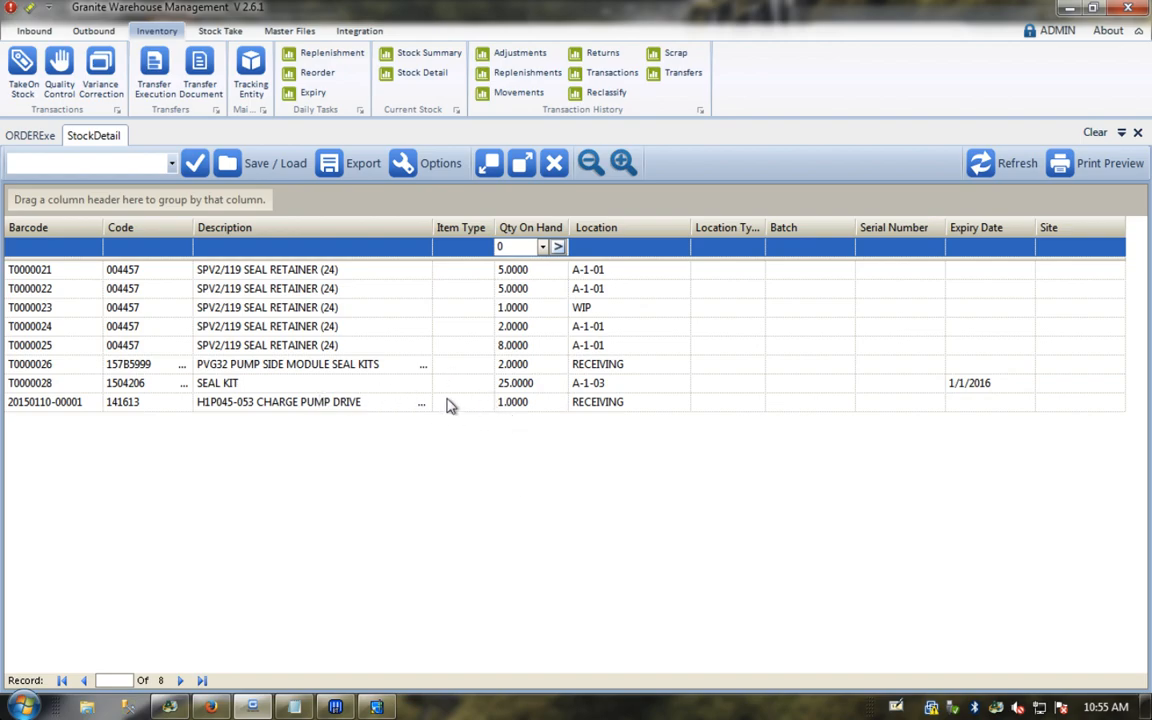
Step: Review on-hand quantities for T0000025, T0000028 and T0000026 (2.0000), then open the transaction history
click(580, 403)
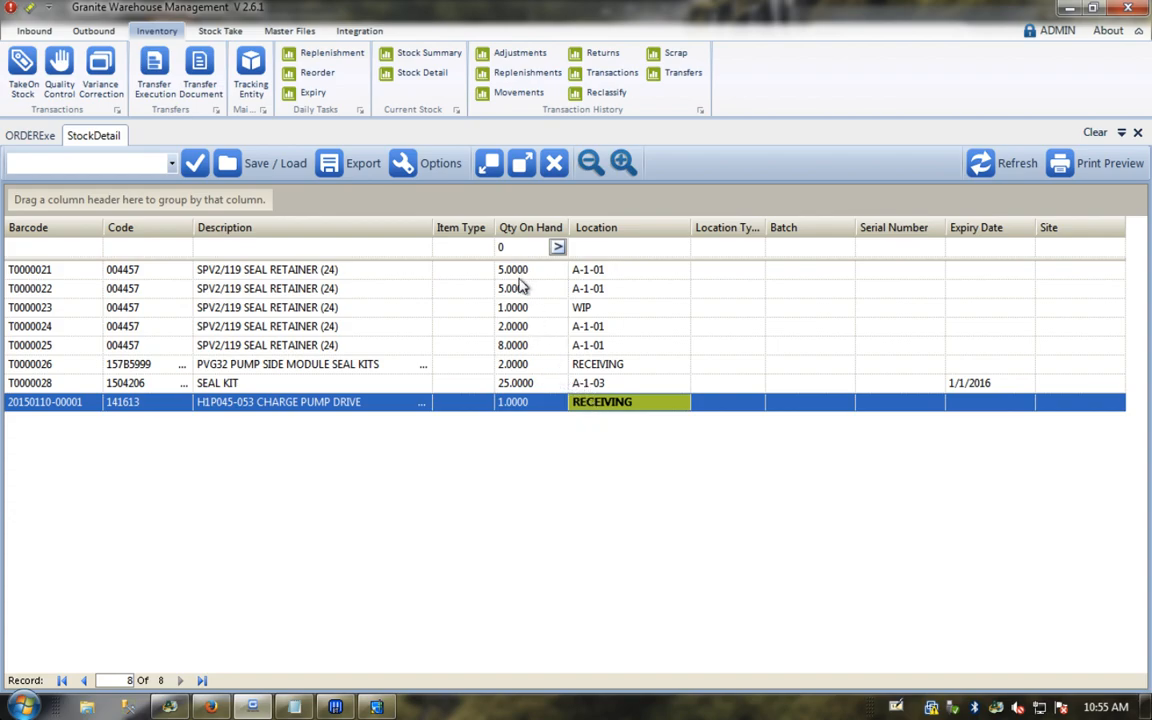
click(508, 350)
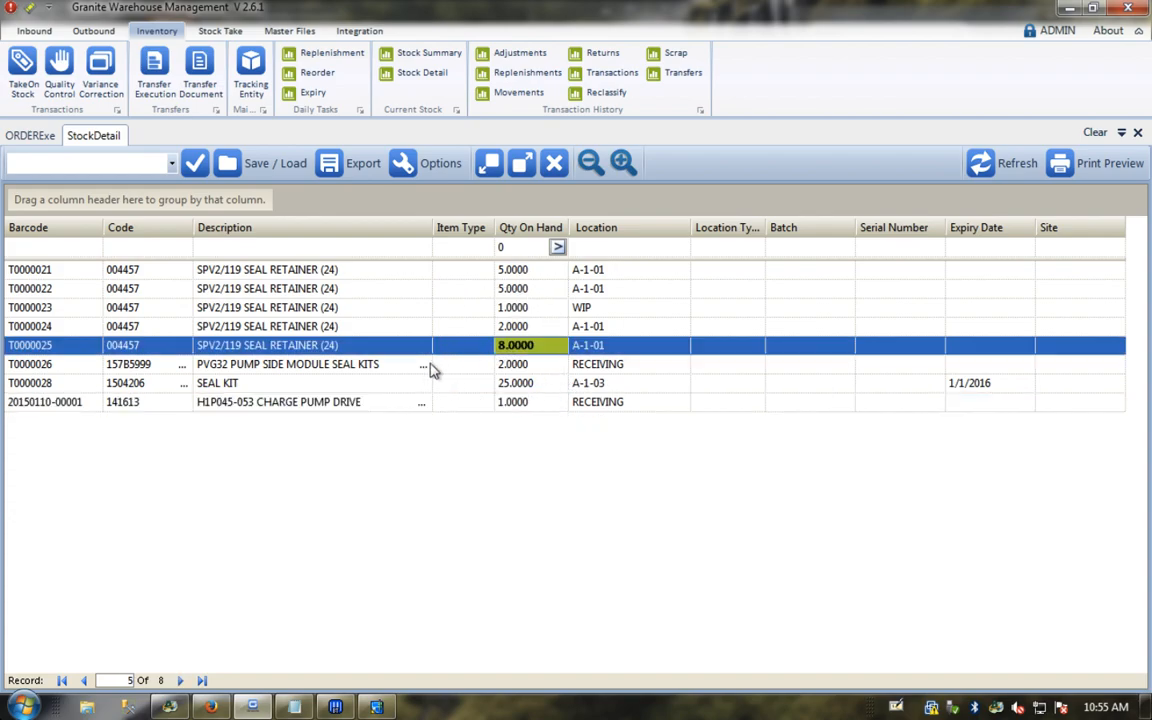
click(326, 385)
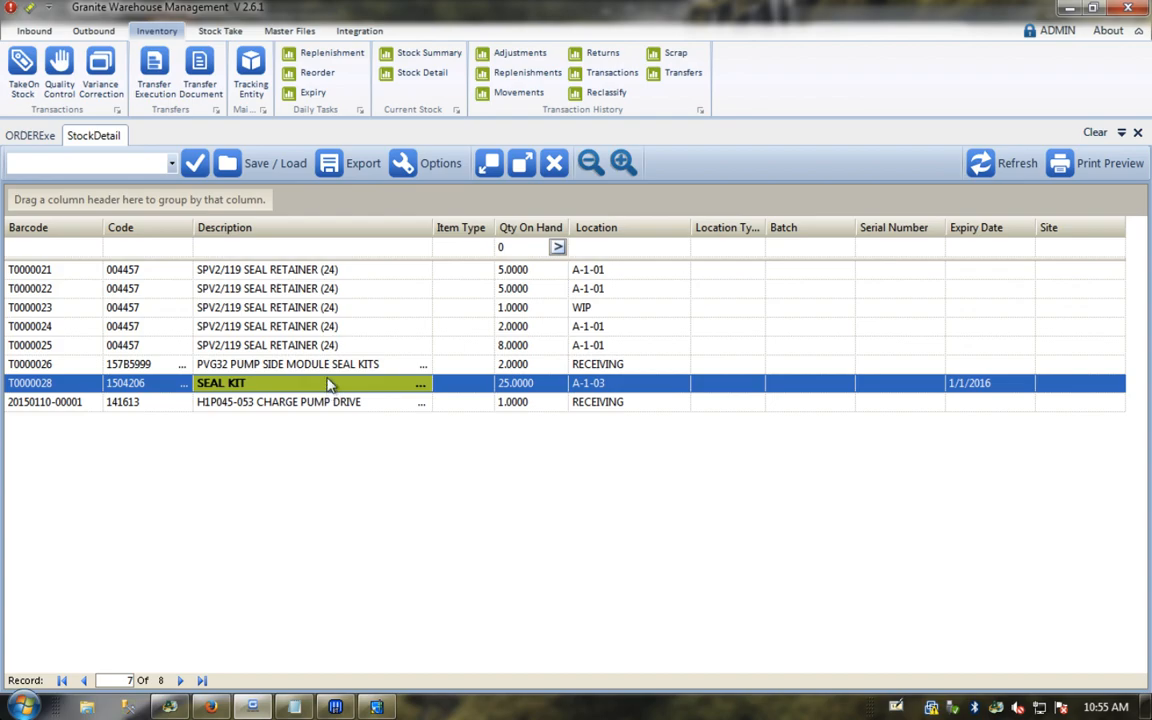
click(335, 368)
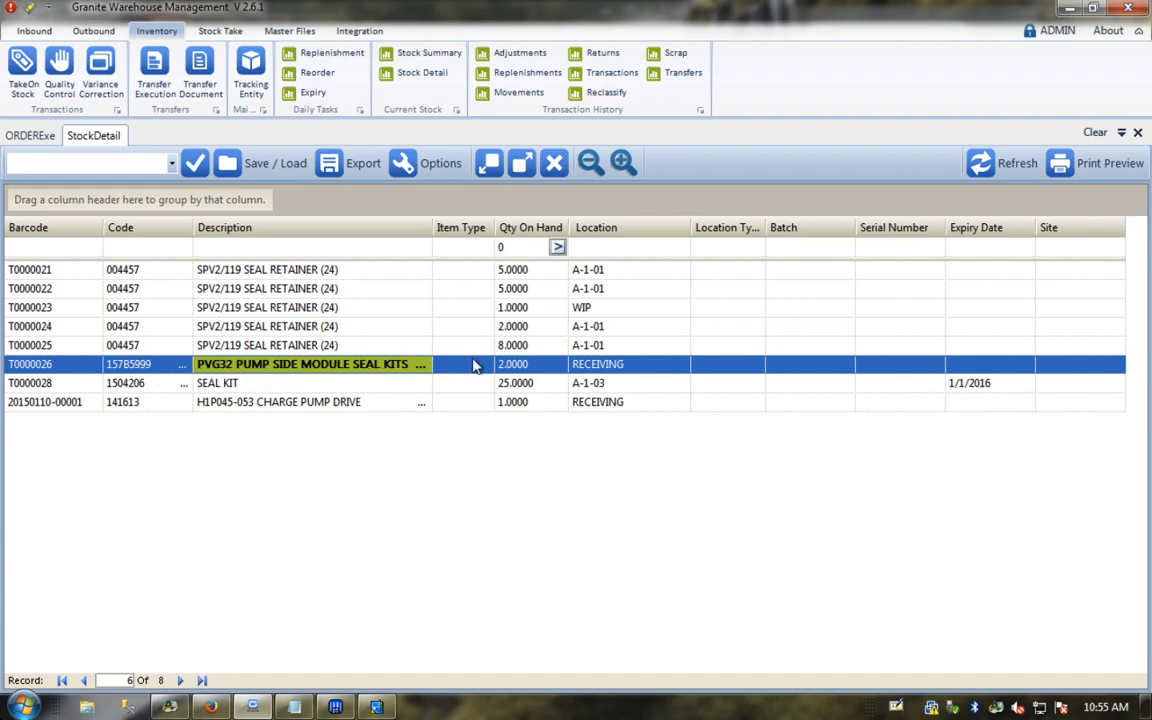
click(510, 366)
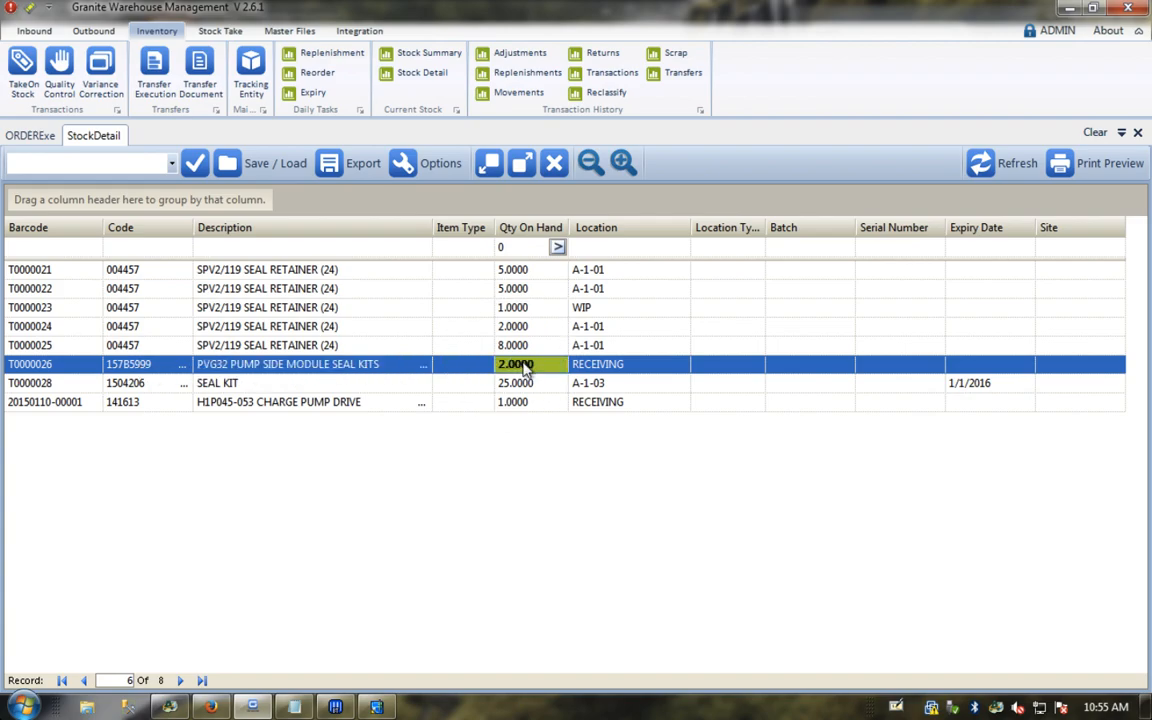
click(596, 74)
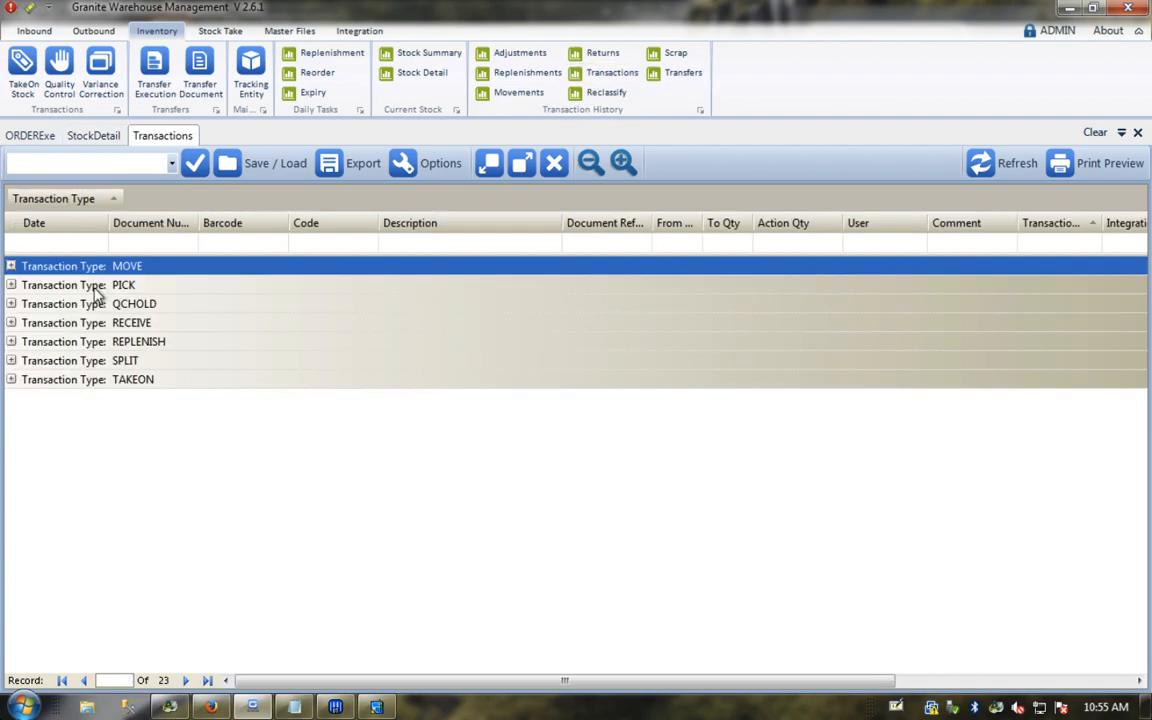
Step: Expand the PICK group and review the three picks for document 067838
click(12, 285)
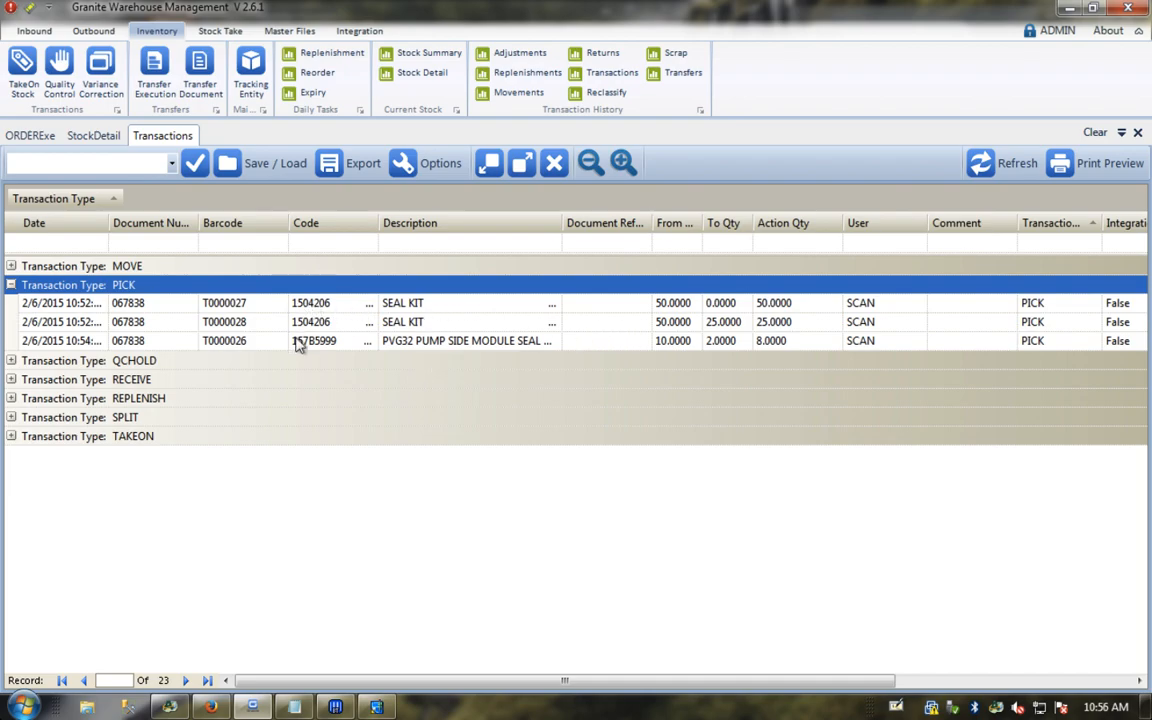
click(403, 306)
click(405, 323)
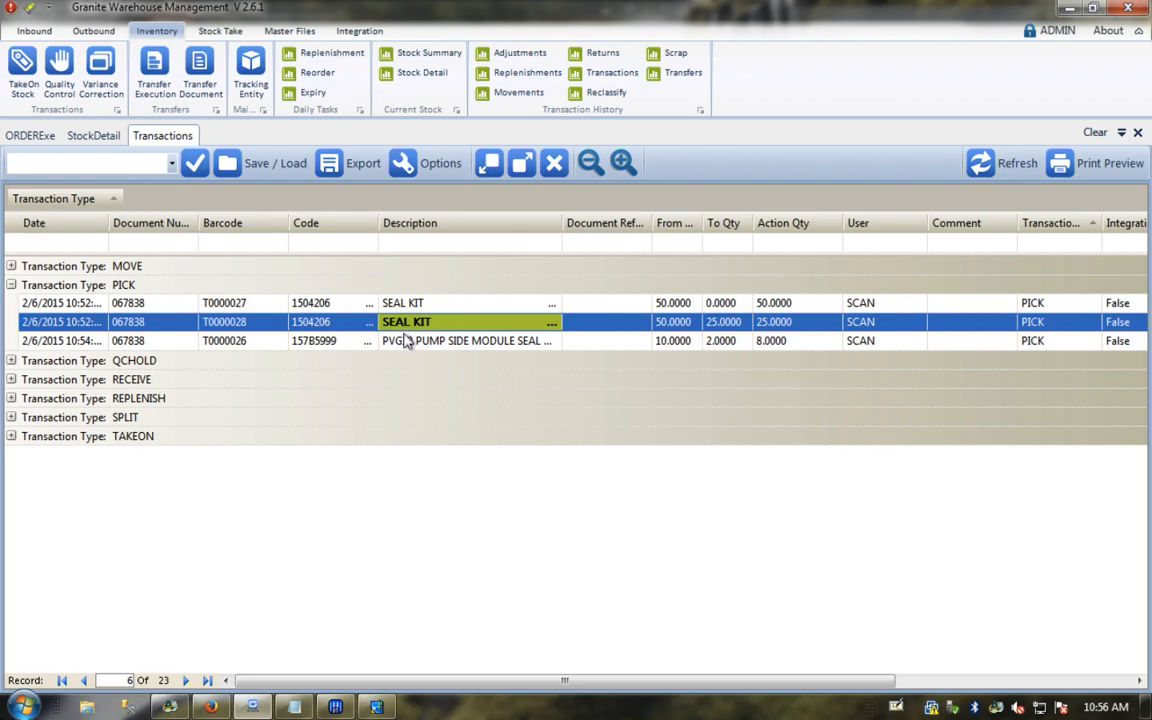
click(405, 341)
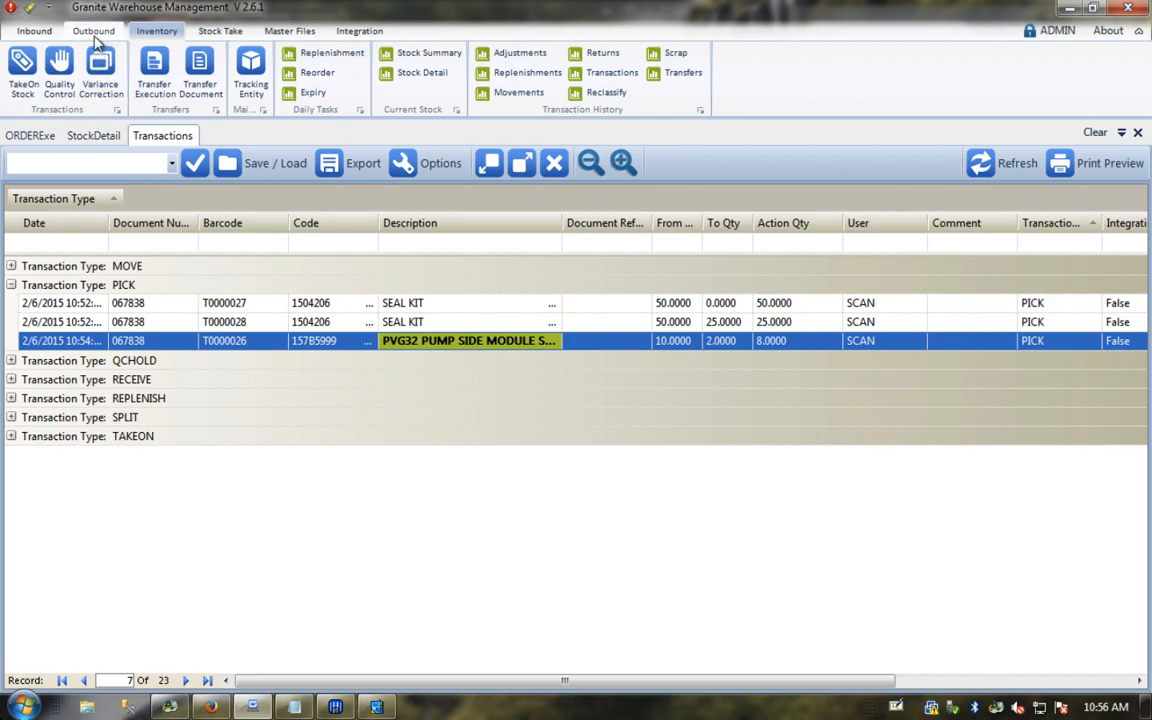
click(95, 303)
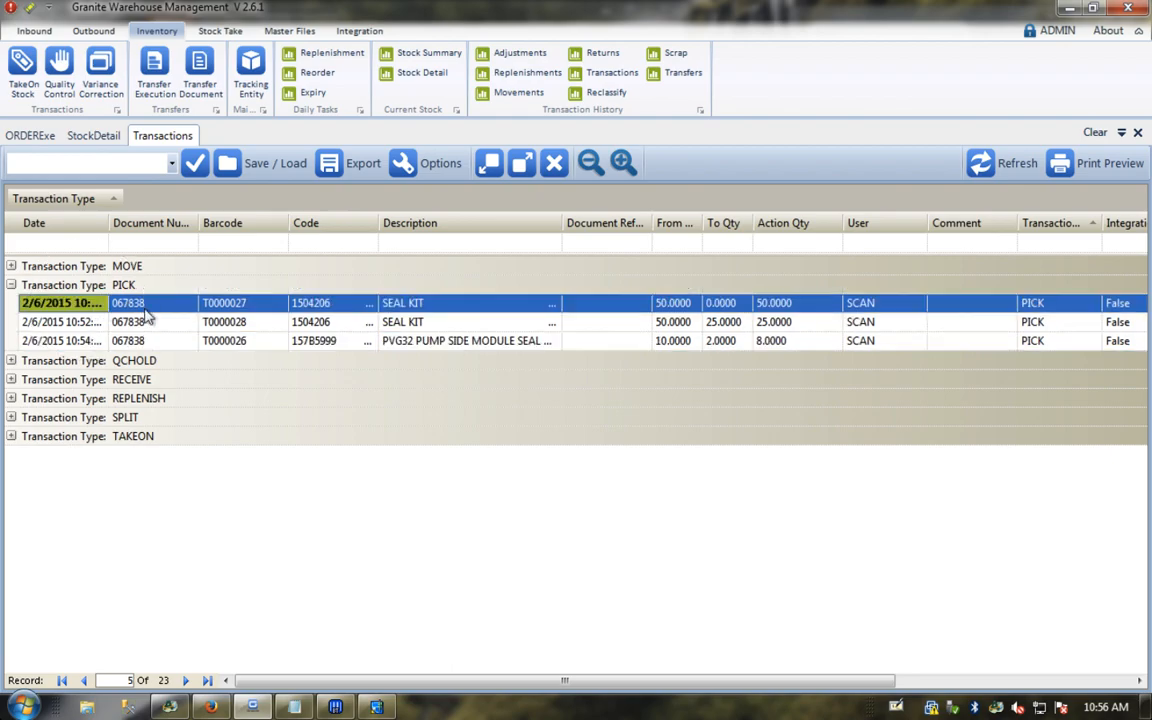
Step: Compare the 8.0000 picked of 157B5999 against ERP order entry for 067838
mouse_move(256, 708)
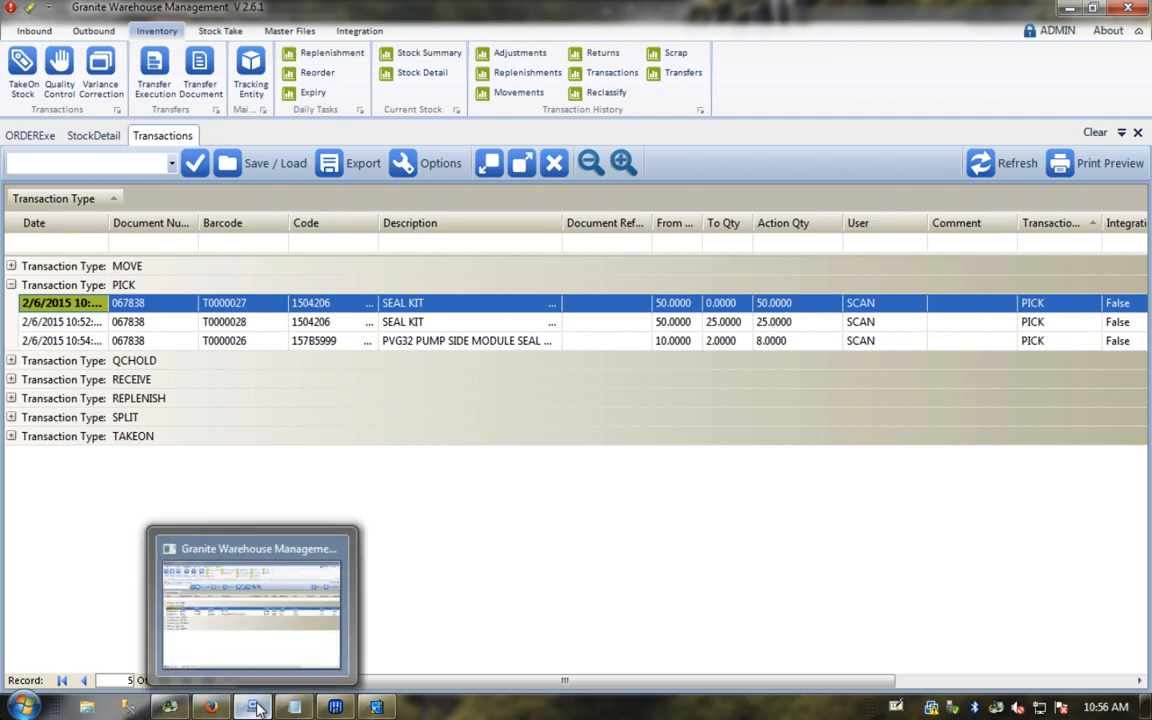
mouse_move(216, 708)
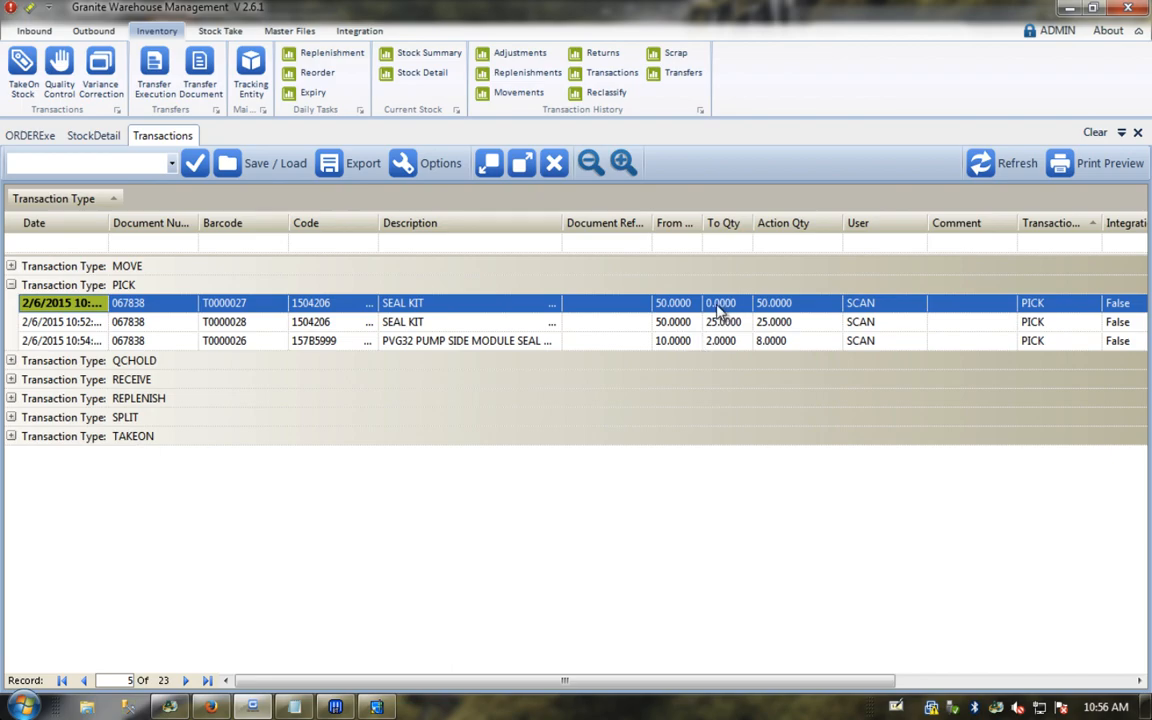
click(766, 341)
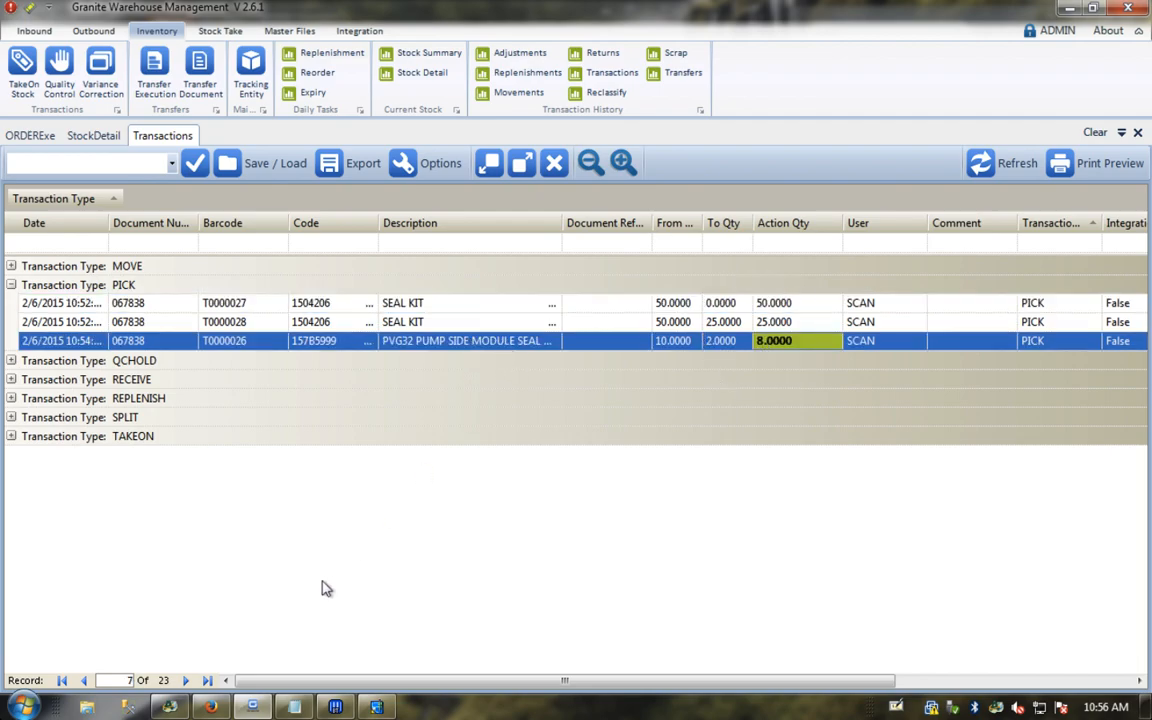
click(376, 708)
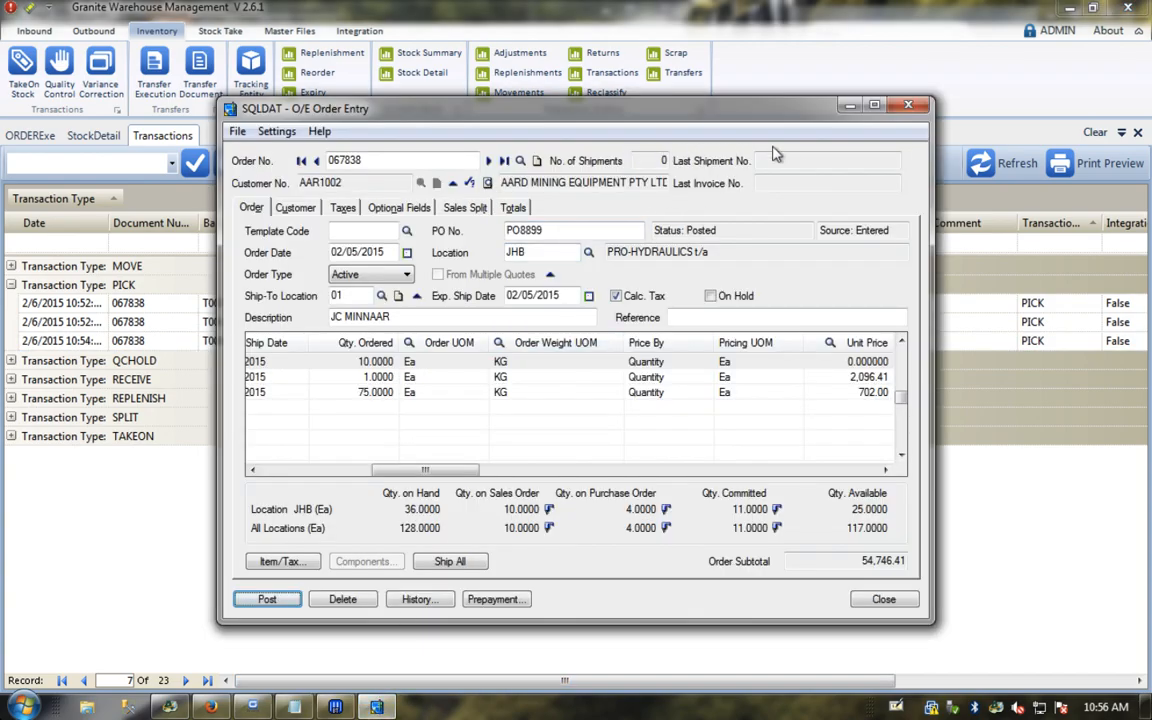
click(906, 108)
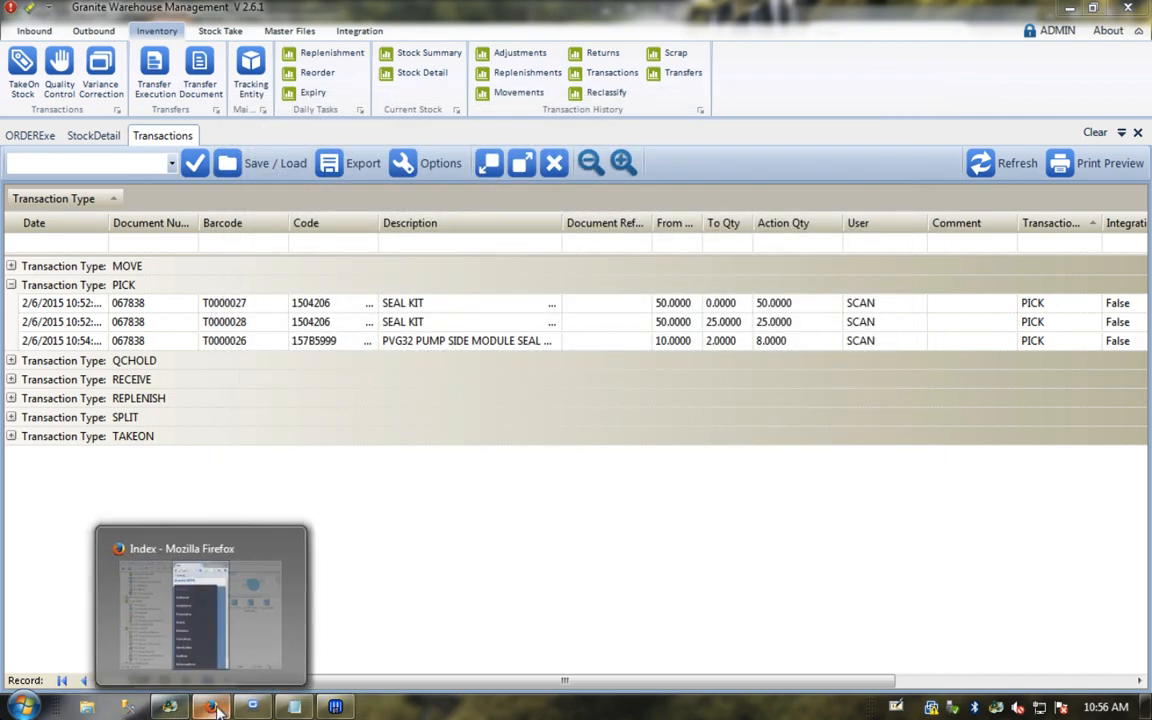
click(192, 640)
Step: Post the picking for document 067838 from the scanner's Outbound Posting page
click(847, 275)
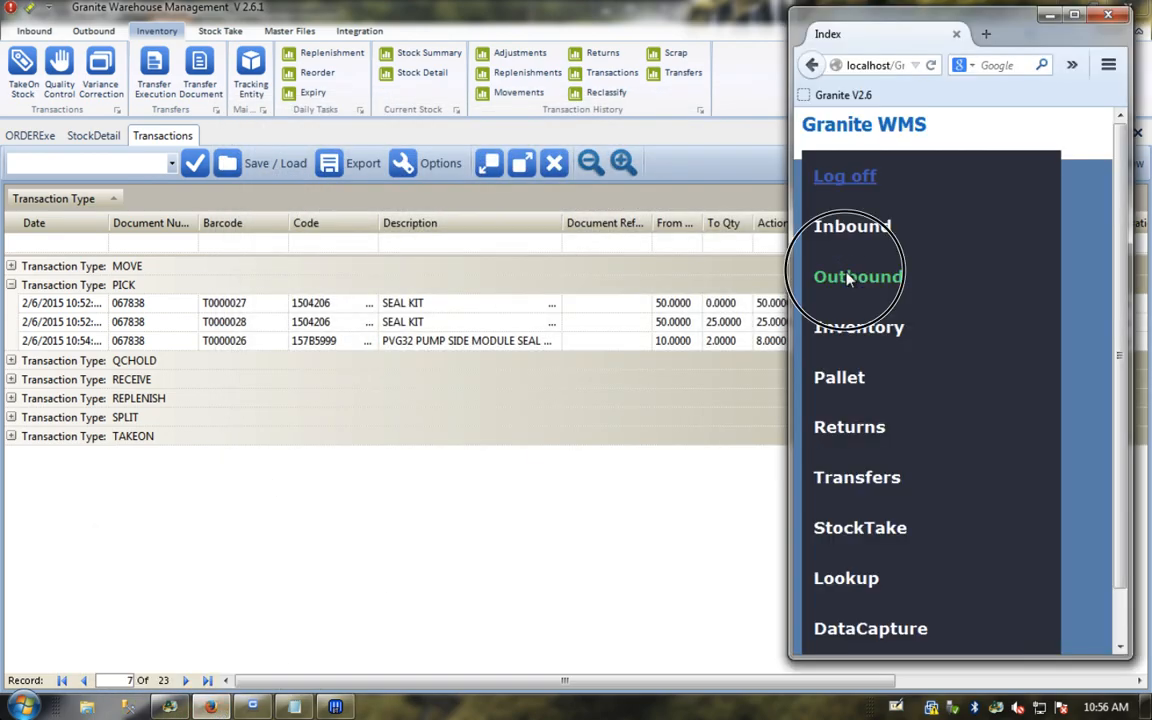
click(842, 366)
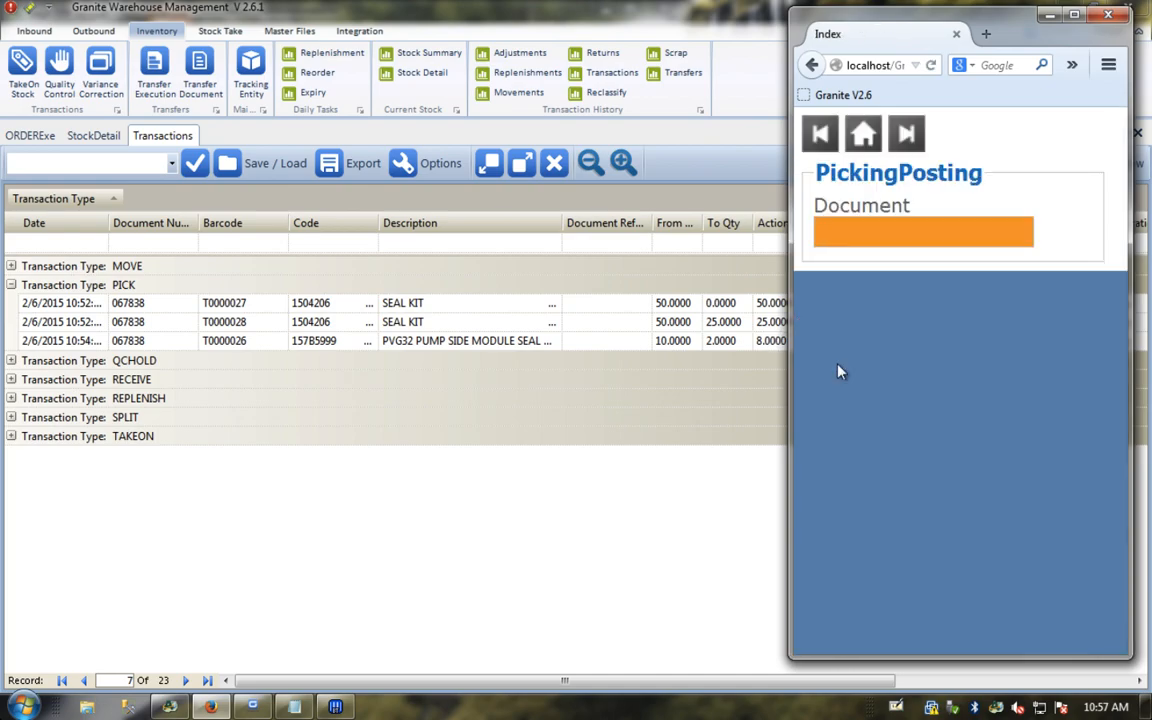
text(06)
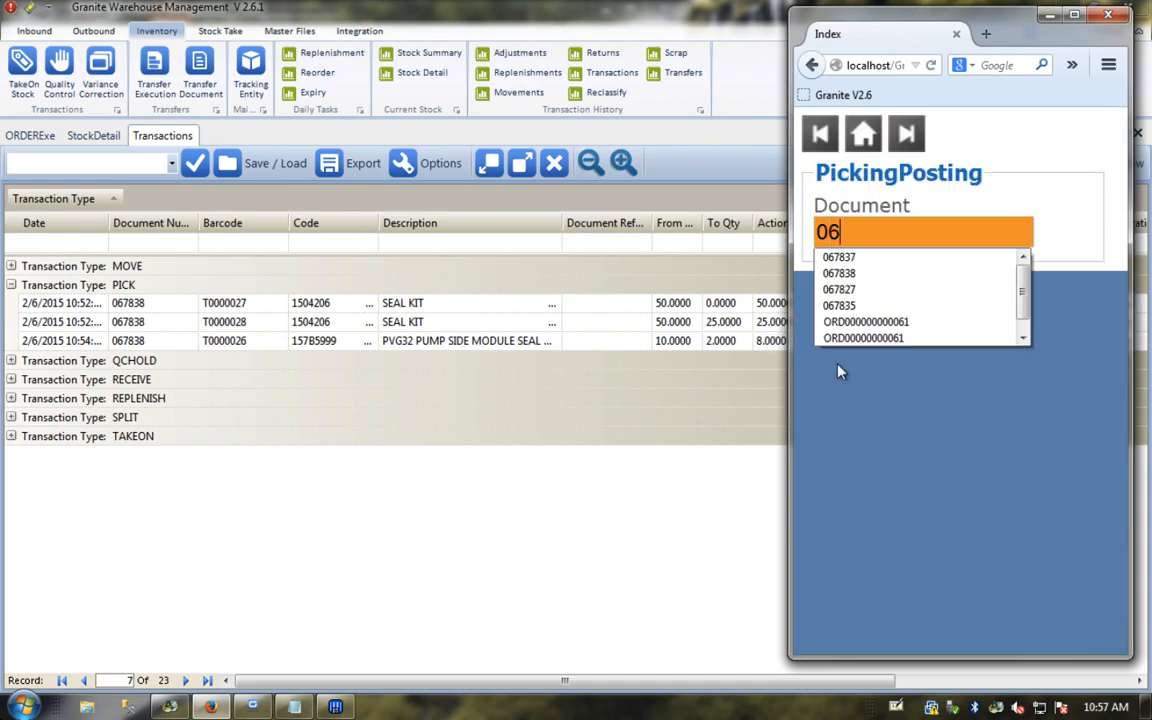
text(7838)
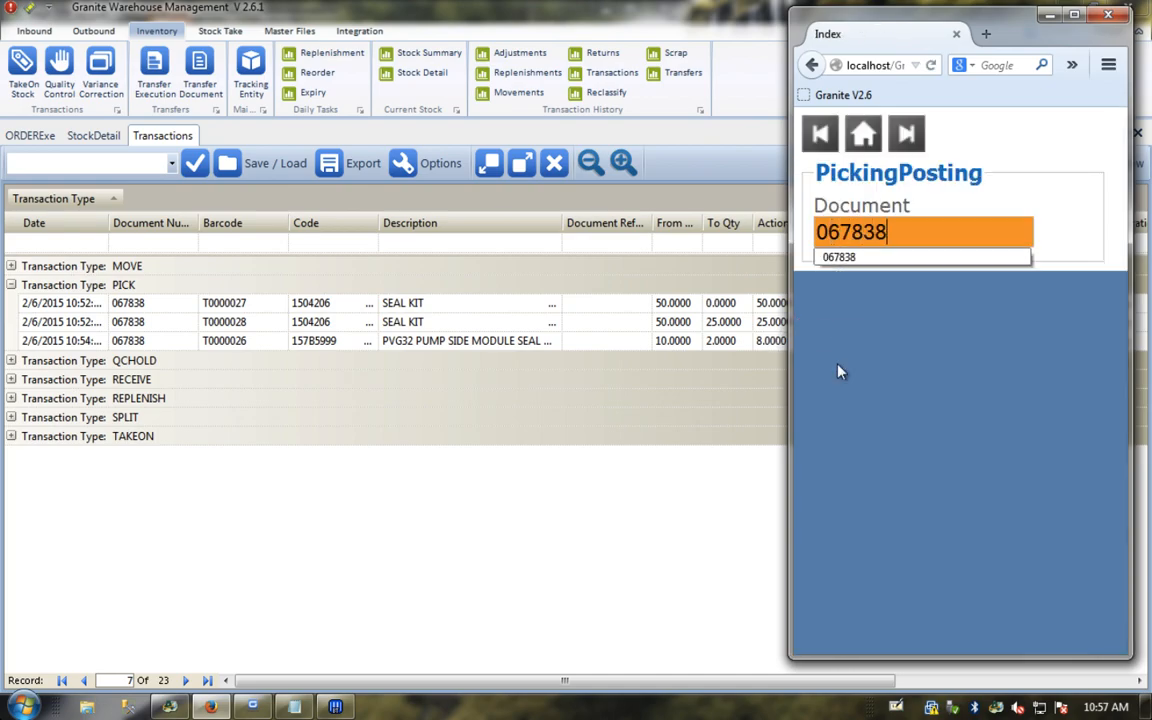
key(Return)
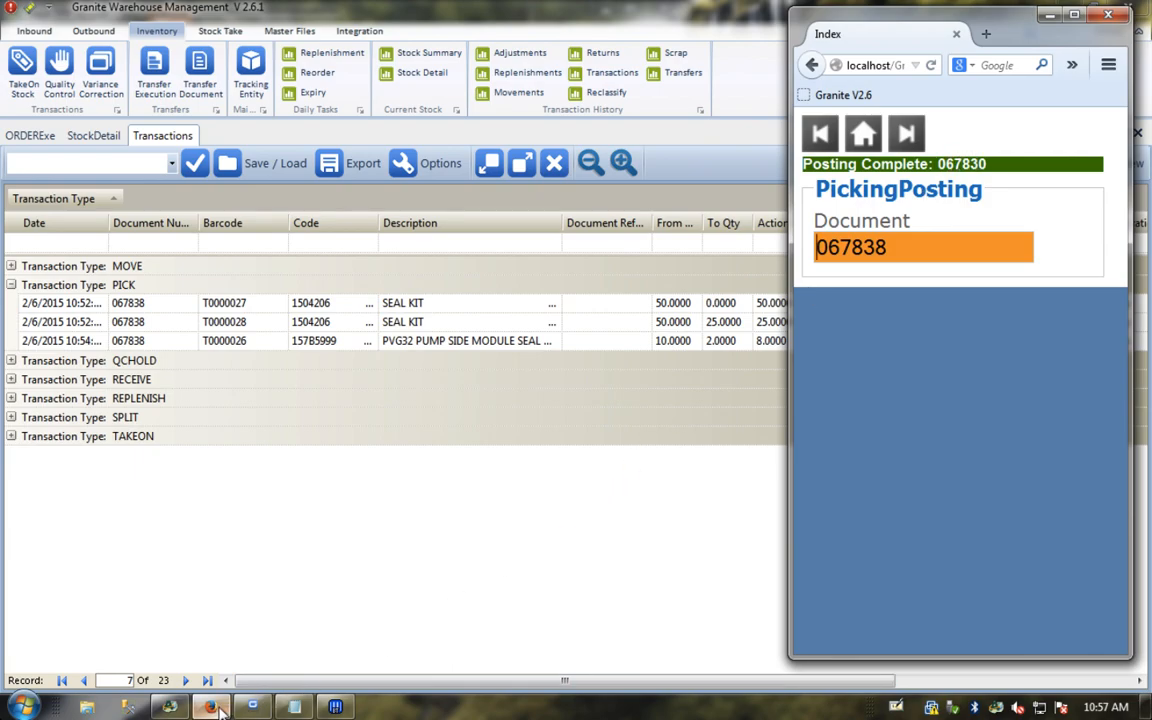
click(172, 708)
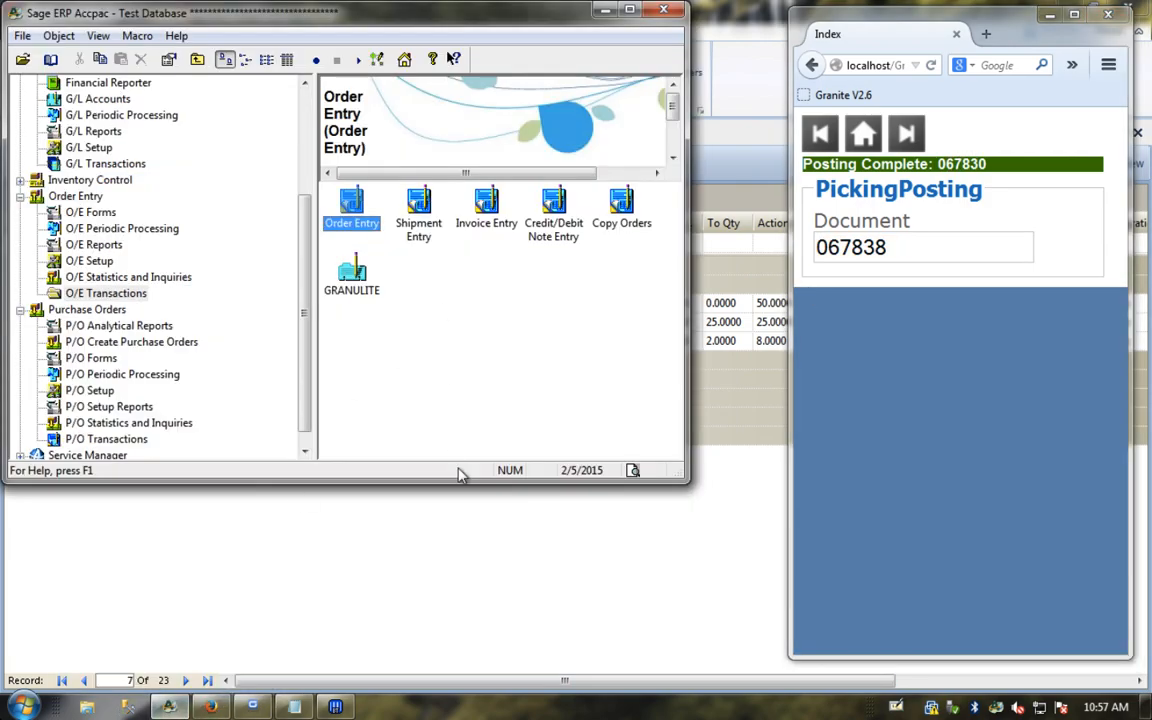
Step: Refresh transactions and filter to document 067838, confirming three integrated PICK rows referencing ERP 067830
click(455, 544)
click(998, 163)
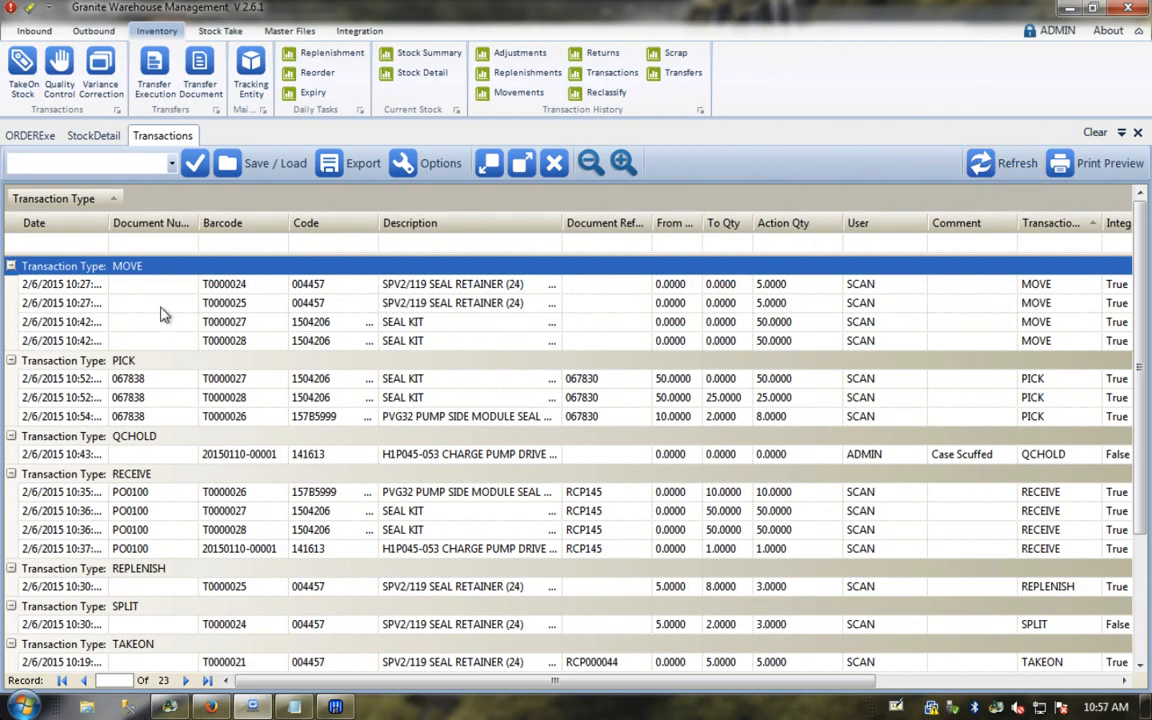
click(141, 242)
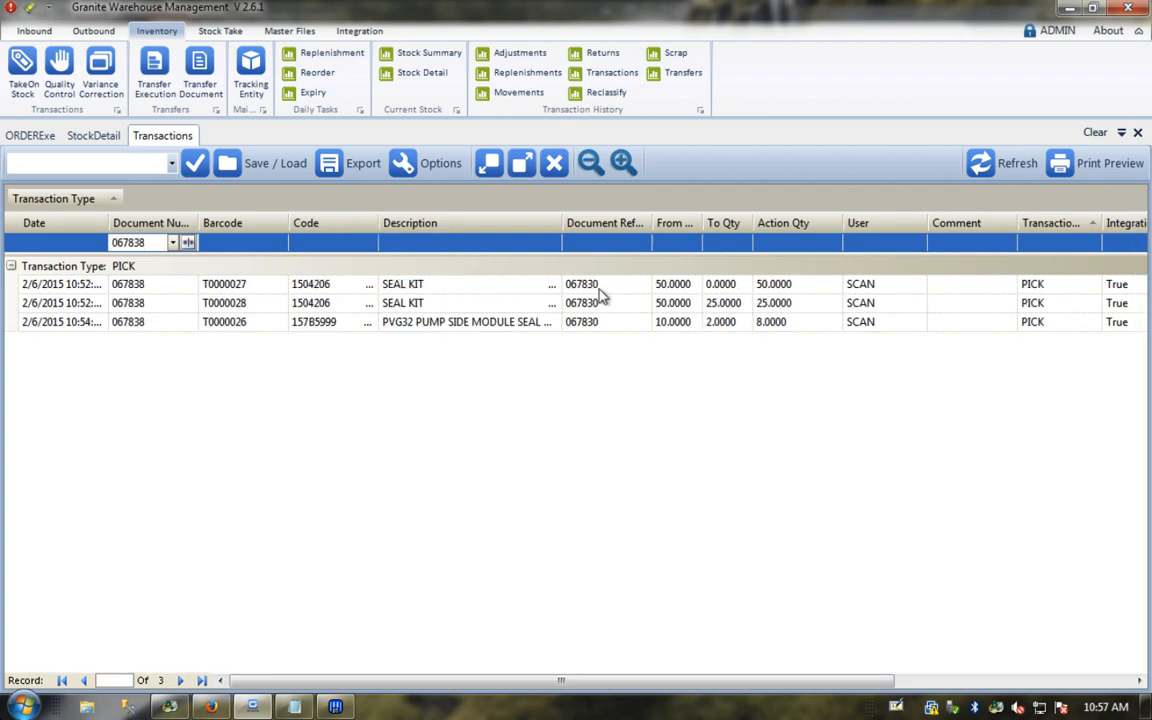
click(590, 287)
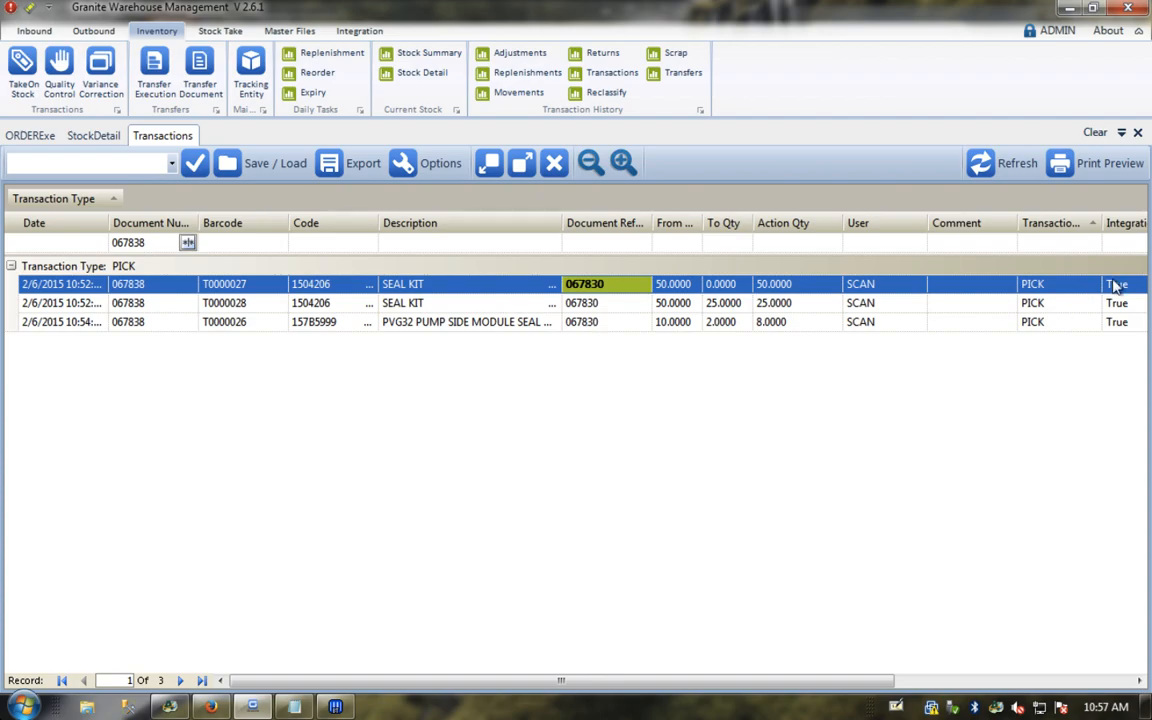
click(169, 707)
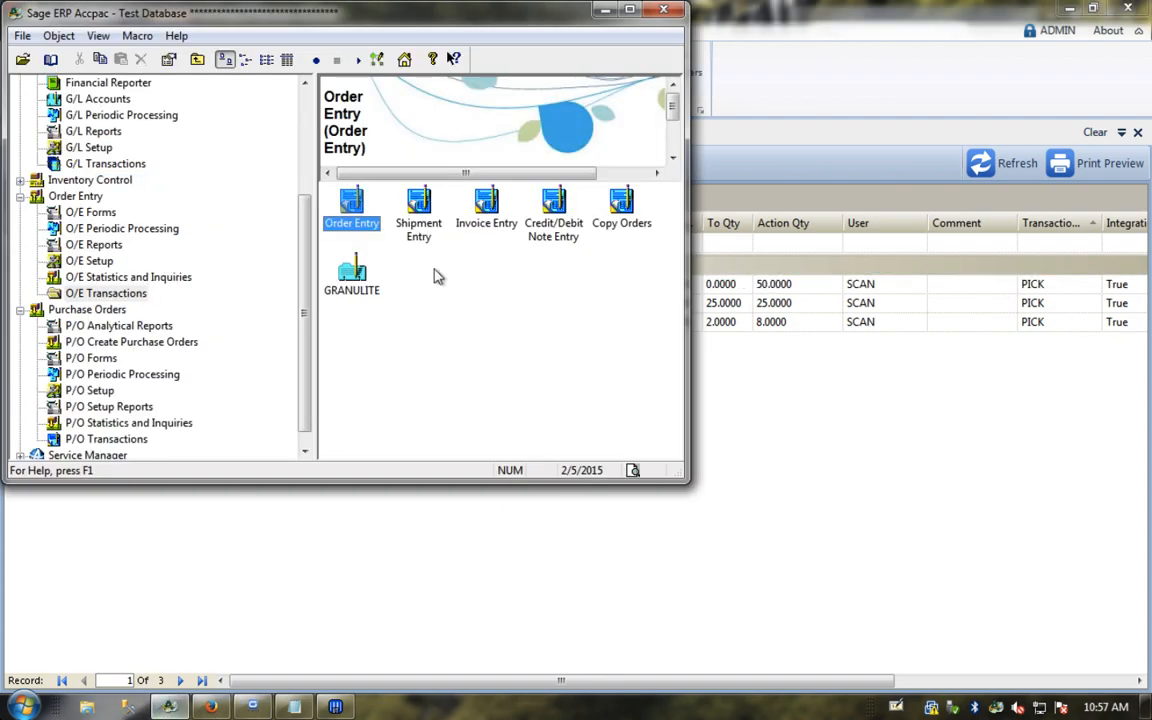
Step: Load sales order 067838 in ERP Order Entry to confirm it is posted, then open Shipment Entry
double_click(348, 207)
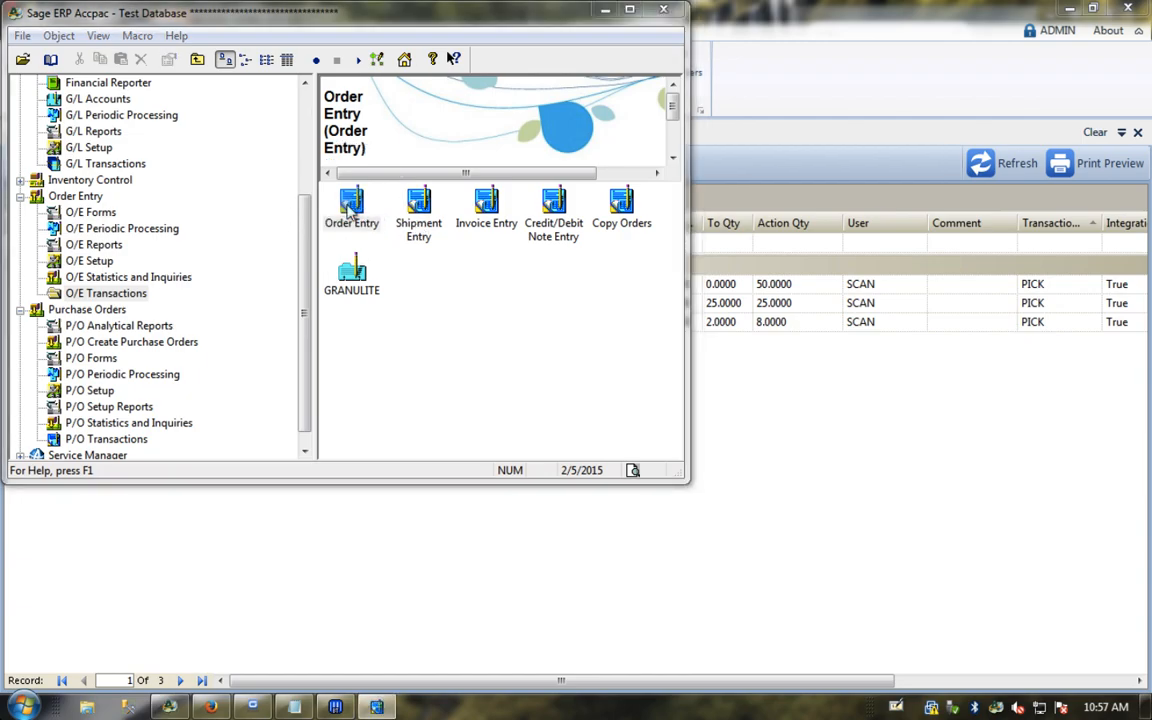
text(067838)
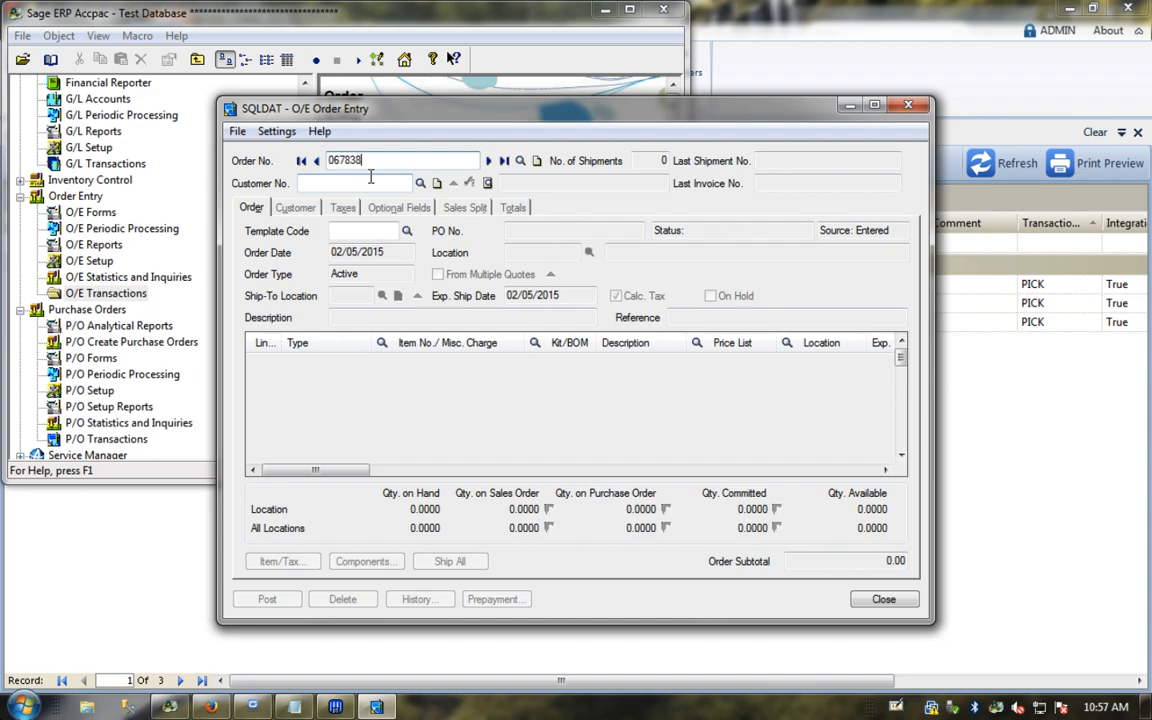
key(Tab)
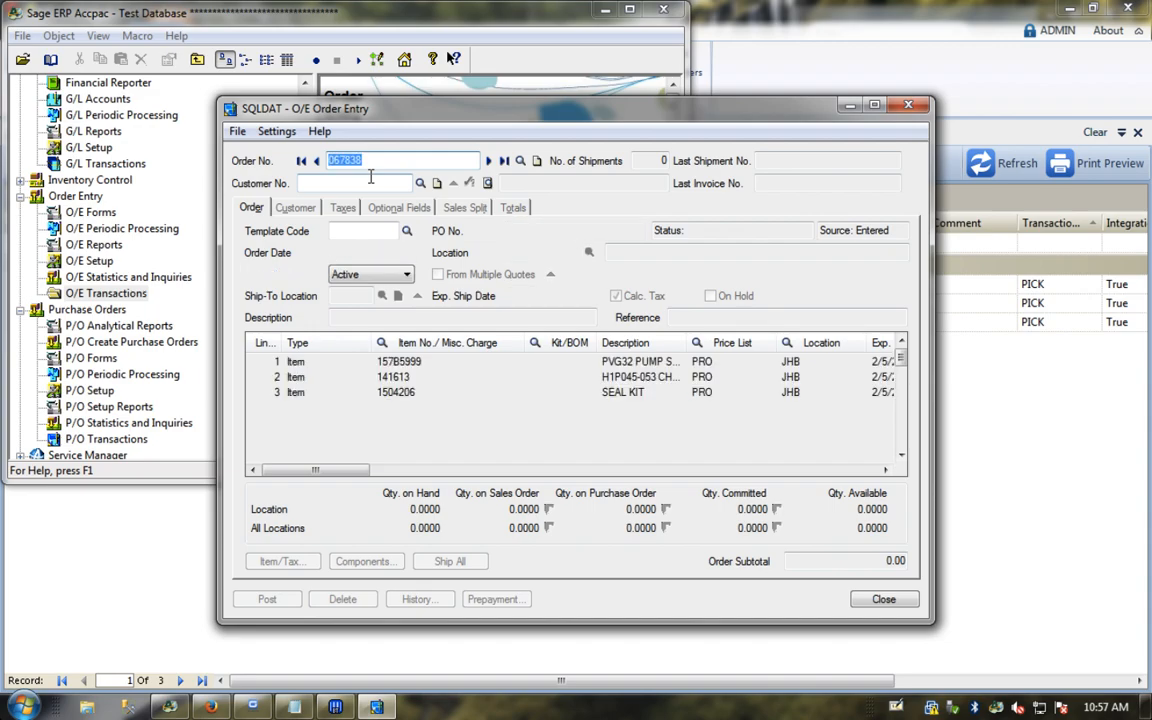
click(901, 108)
double_click(425, 204)
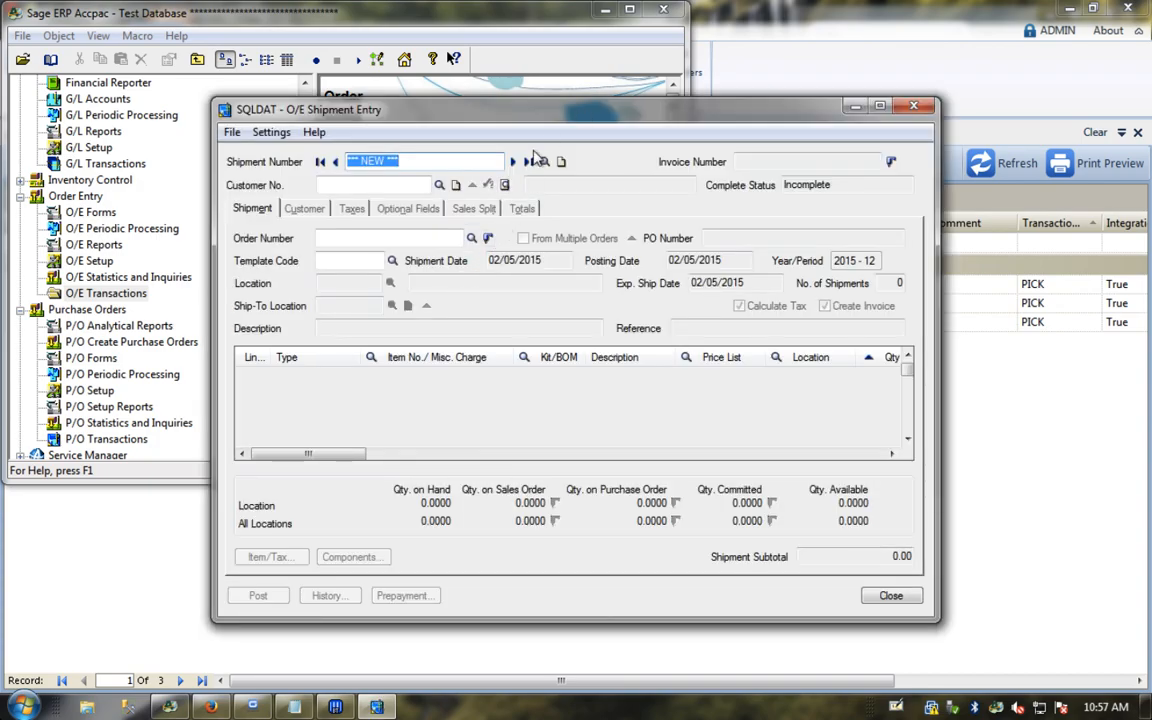
Step: Review last shipment 067830, showing 8 of 157B5999 shipped and 2 backordered, then close it
click(530, 161)
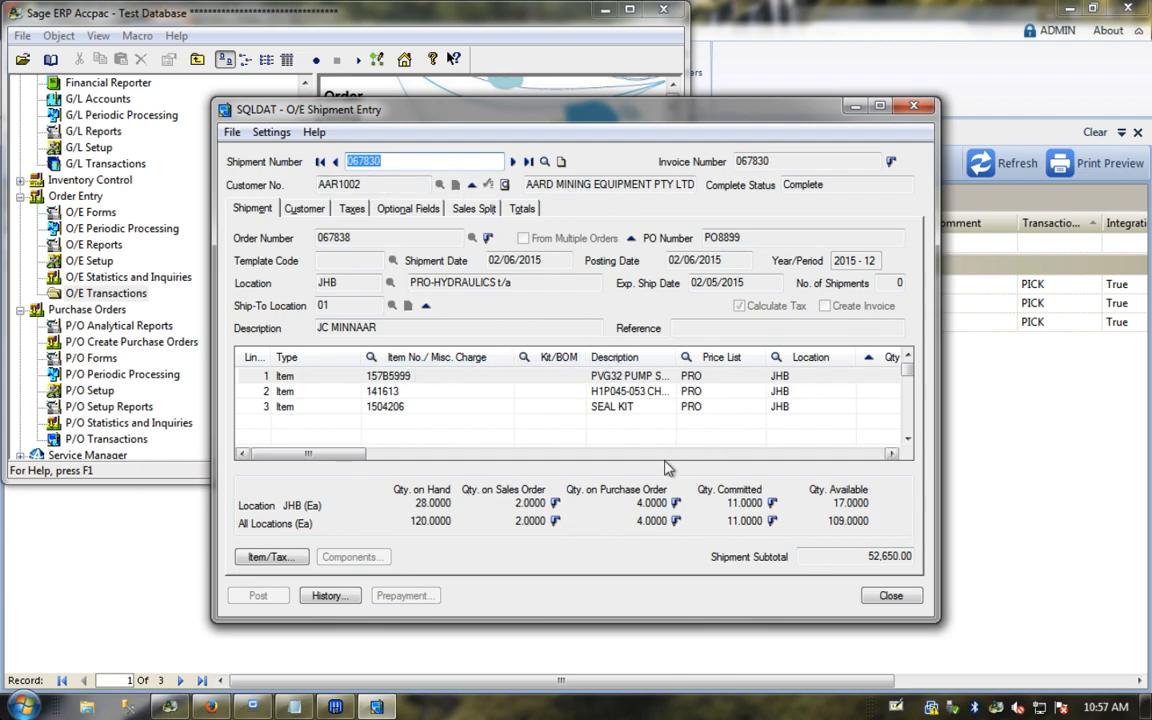
drag(310, 455, 360, 456)
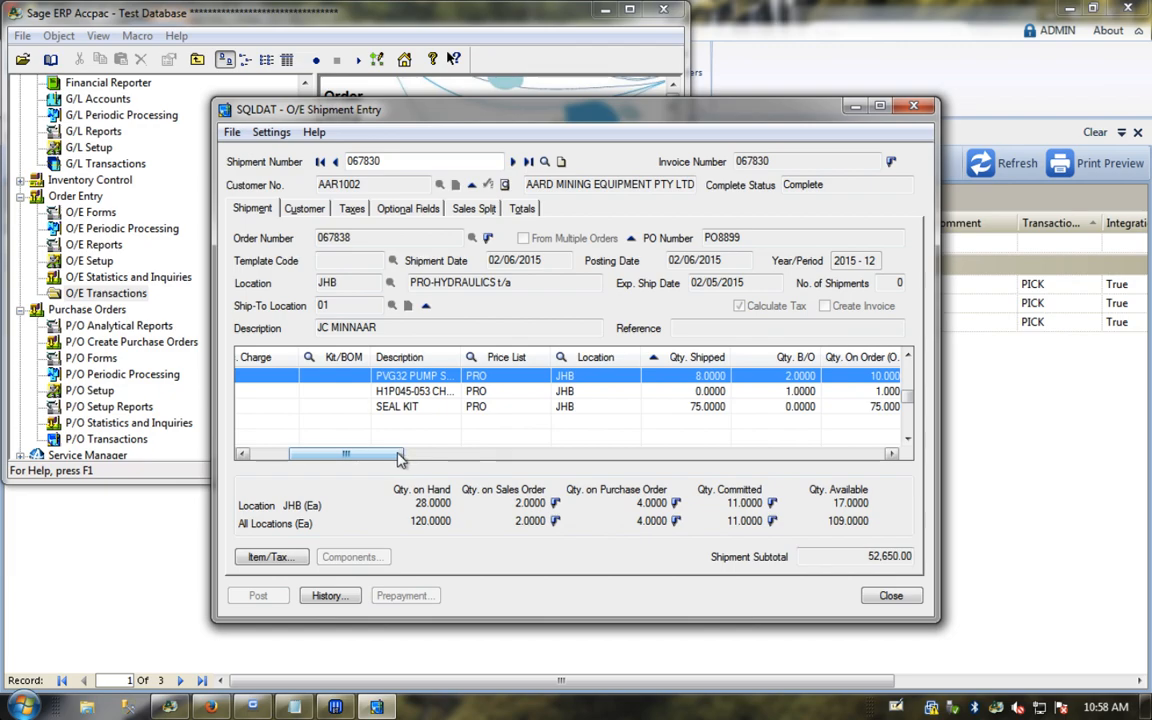
drag(399, 458, 309, 452)
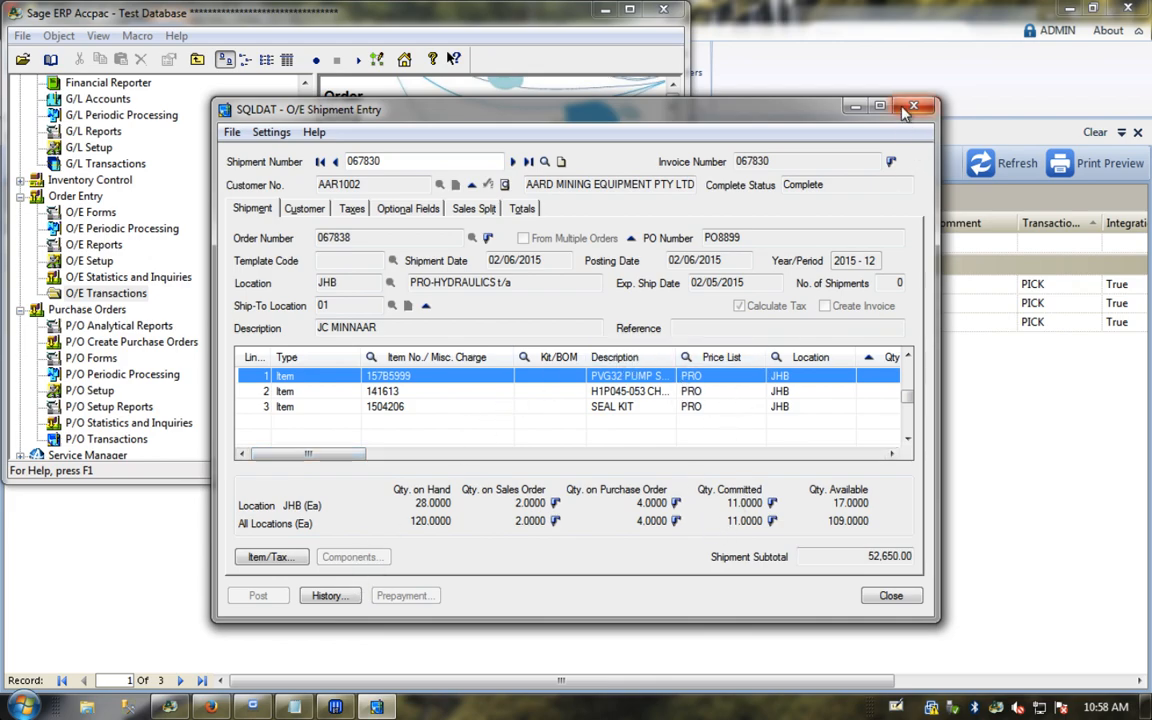
click(811, 94)
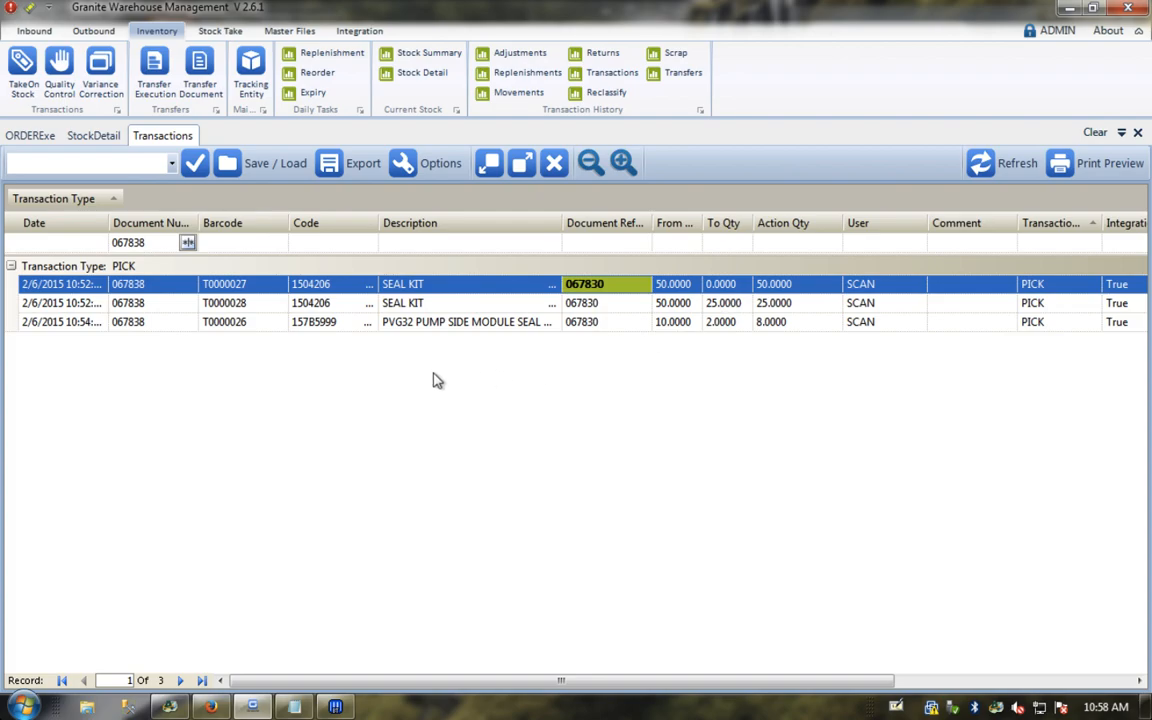
Step: Open order 067838 in Order Execution and inspect line 96 (SEAL KIT) and line 64 (charge pump drive)
click(92, 30)
click(67, 68)
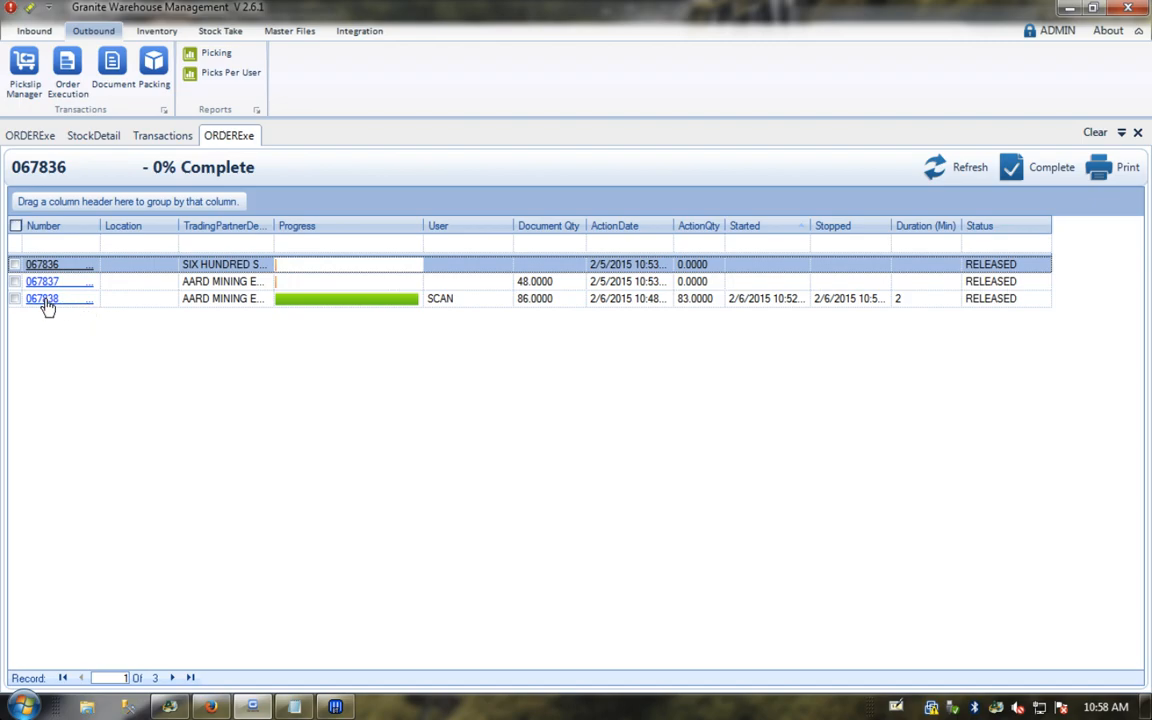
click(44, 300)
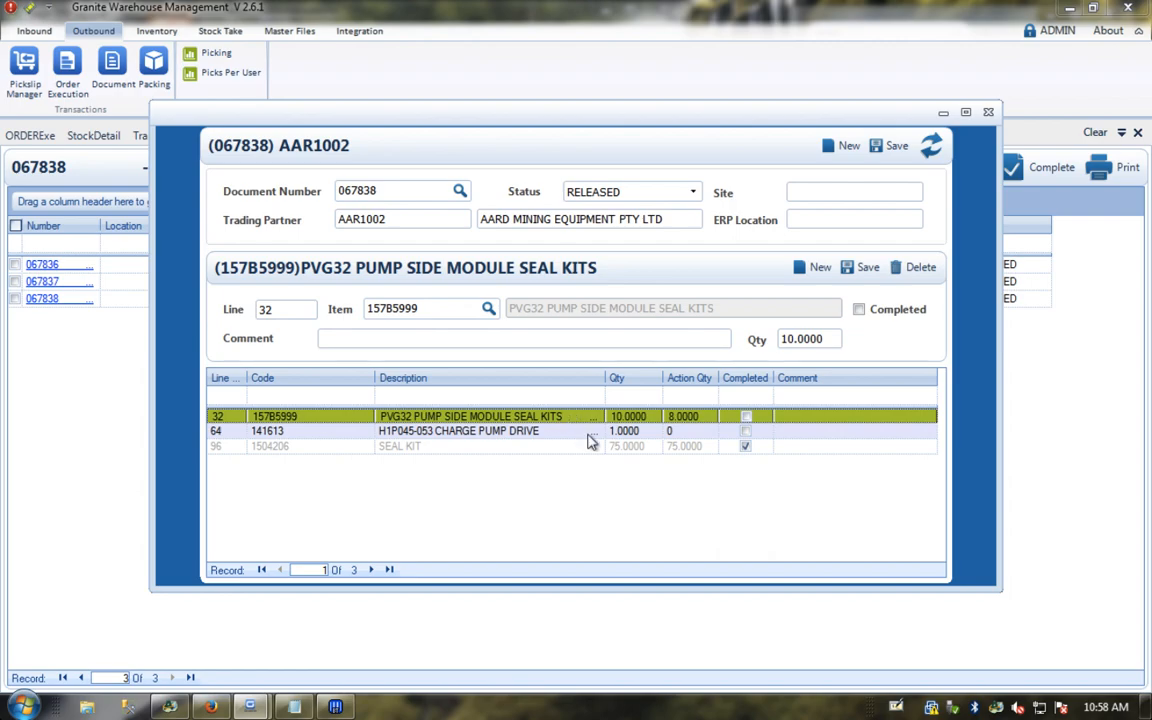
click(410, 449)
click(468, 433)
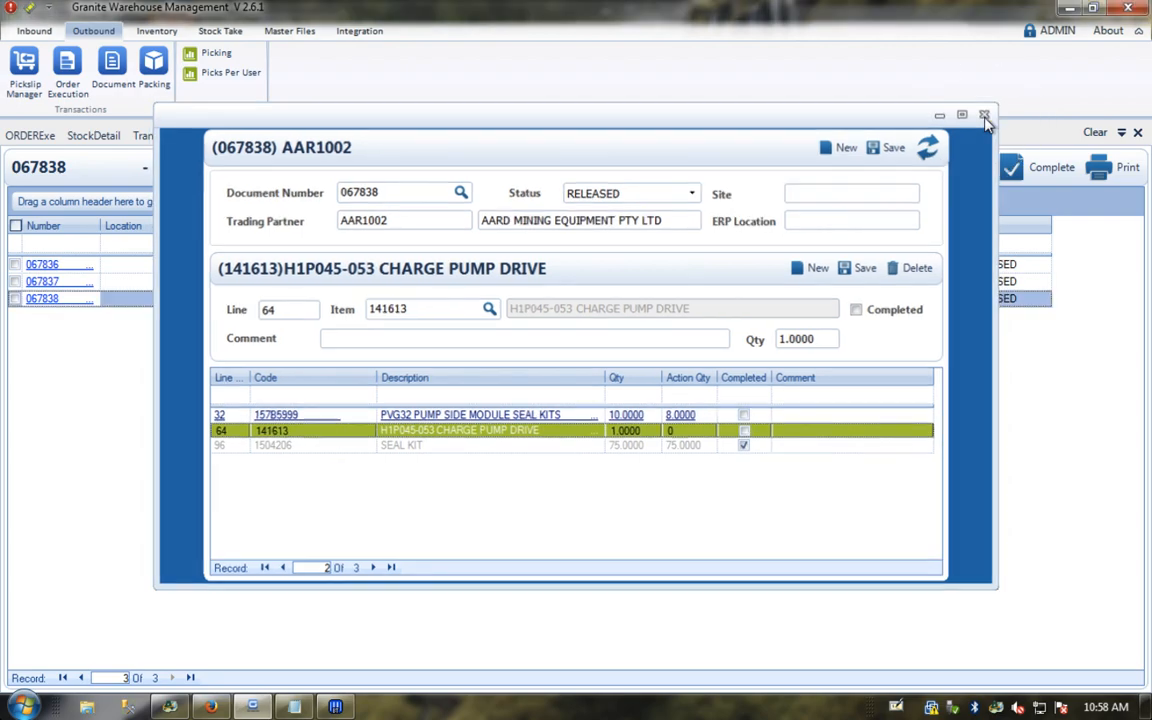
click(988, 114)
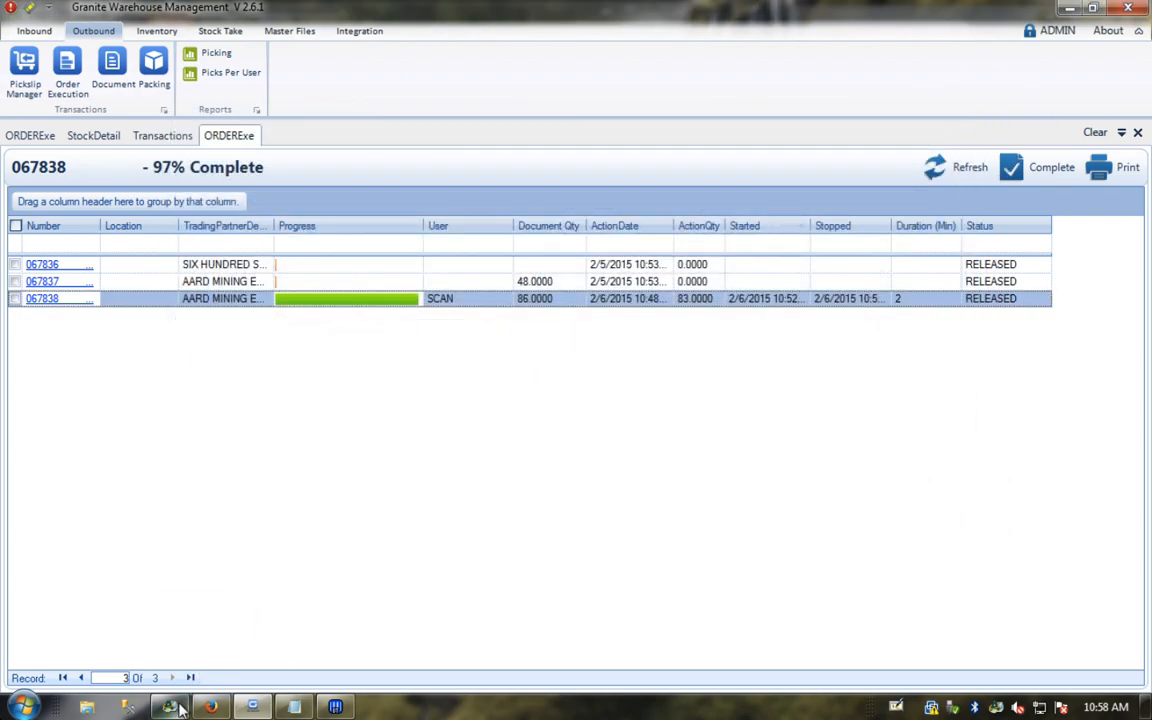
Step: Look at the transactions for document 067838, then close the open views
mouse_move(181, 707)
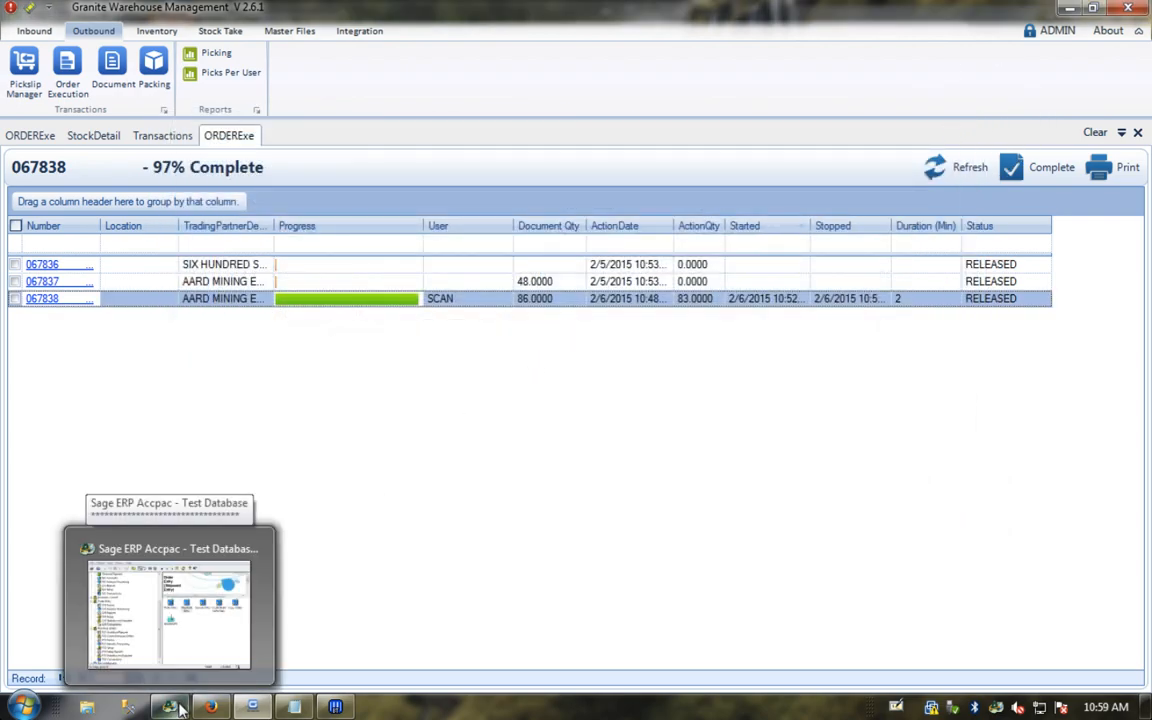
click(160, 137)
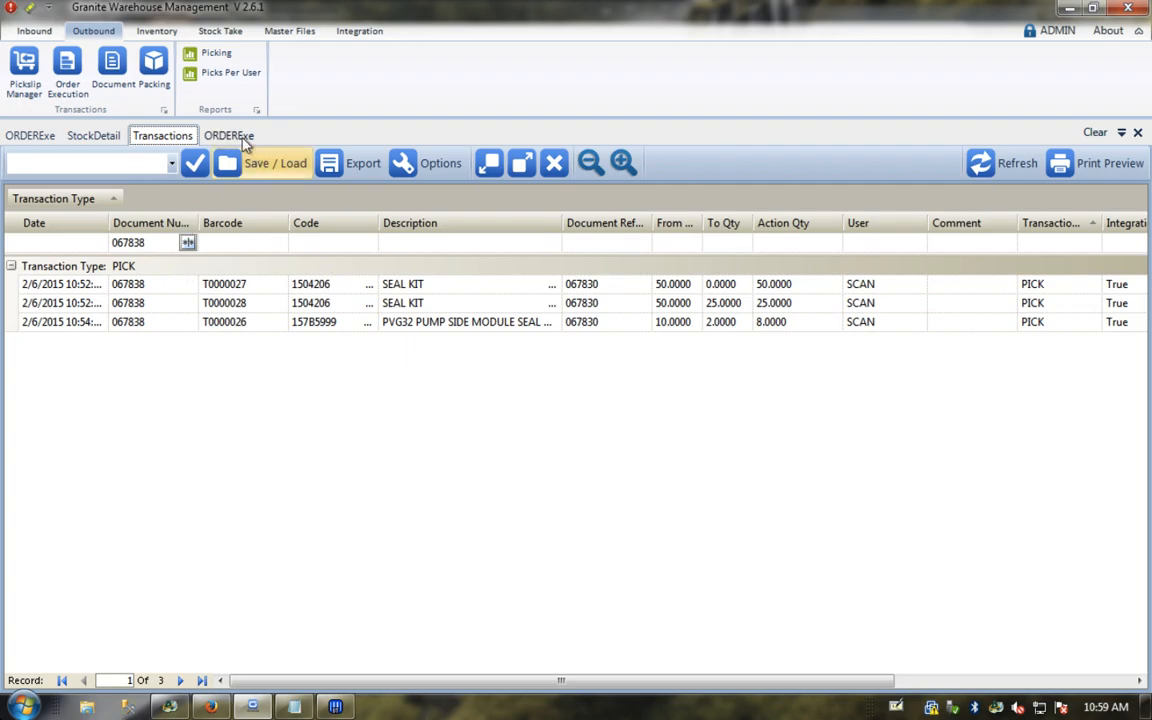
click(1137, 135)
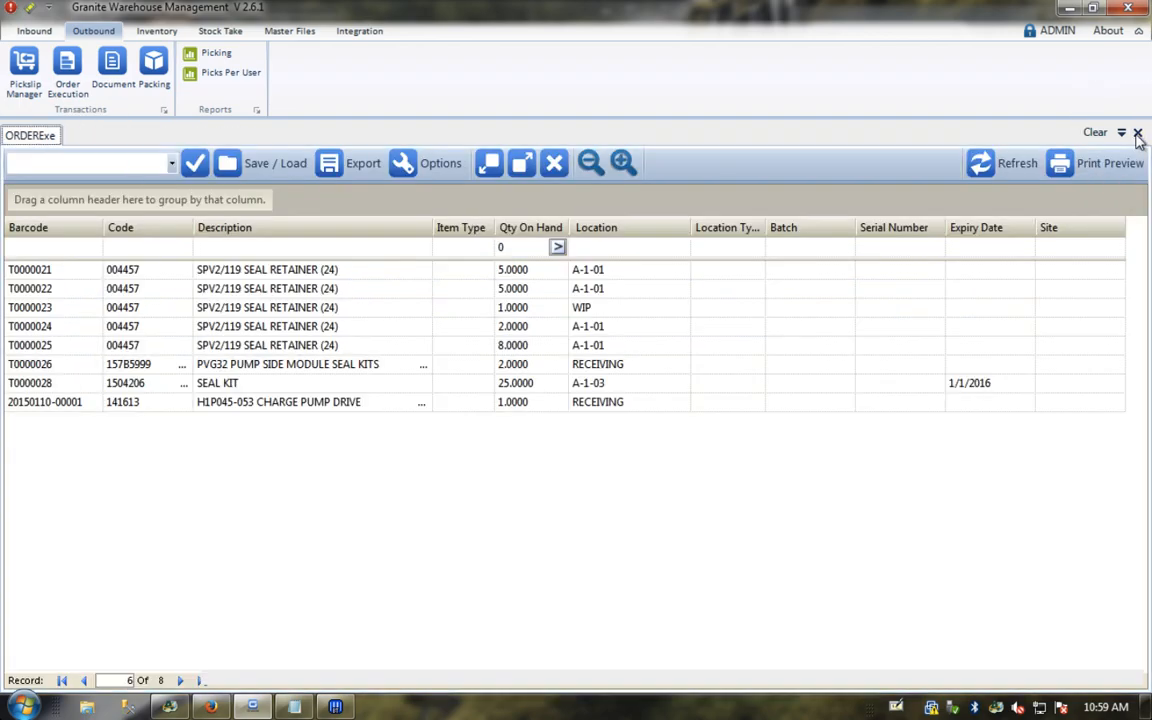
click(1137, 135)
Step: Open Inventory transaction history filtered by Code to item 157B5999
click(156, 31)
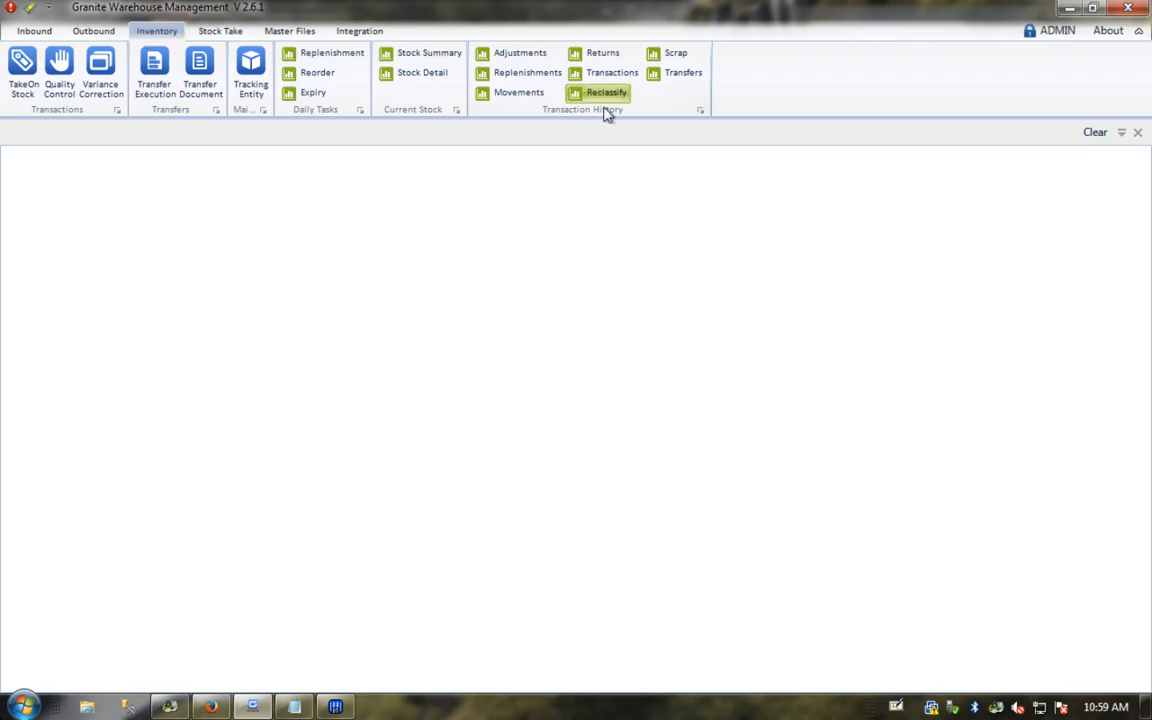
click(607, 80)
click(145, 243)
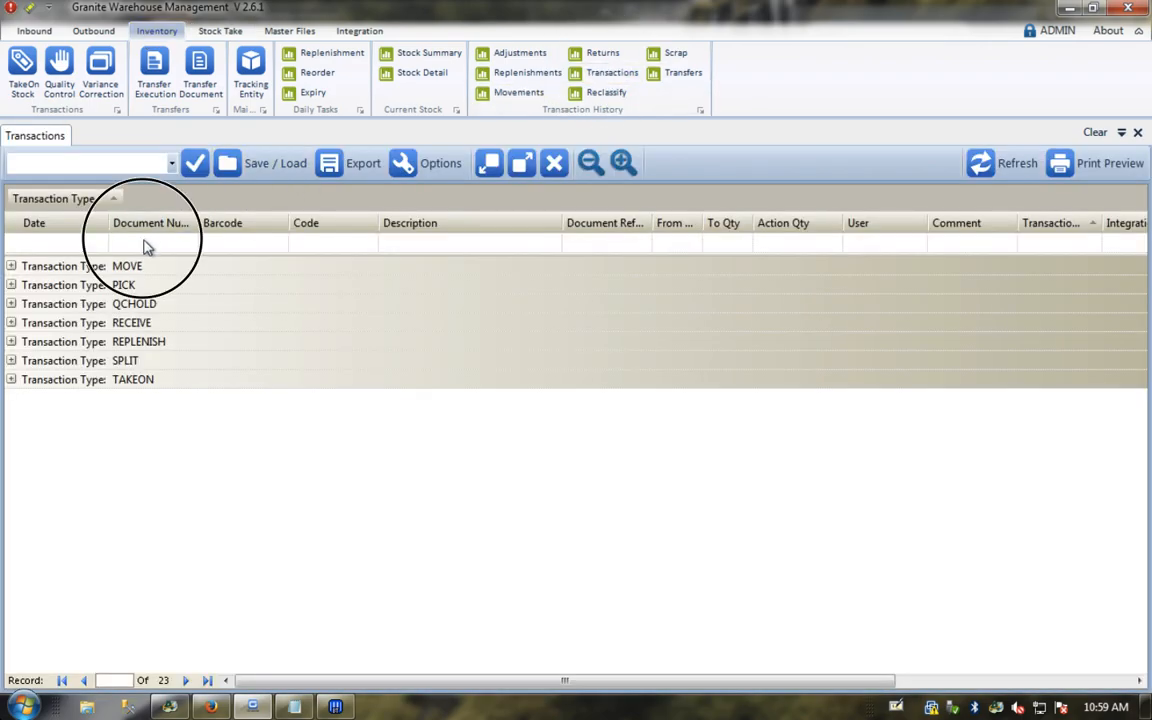
click(295, 243)
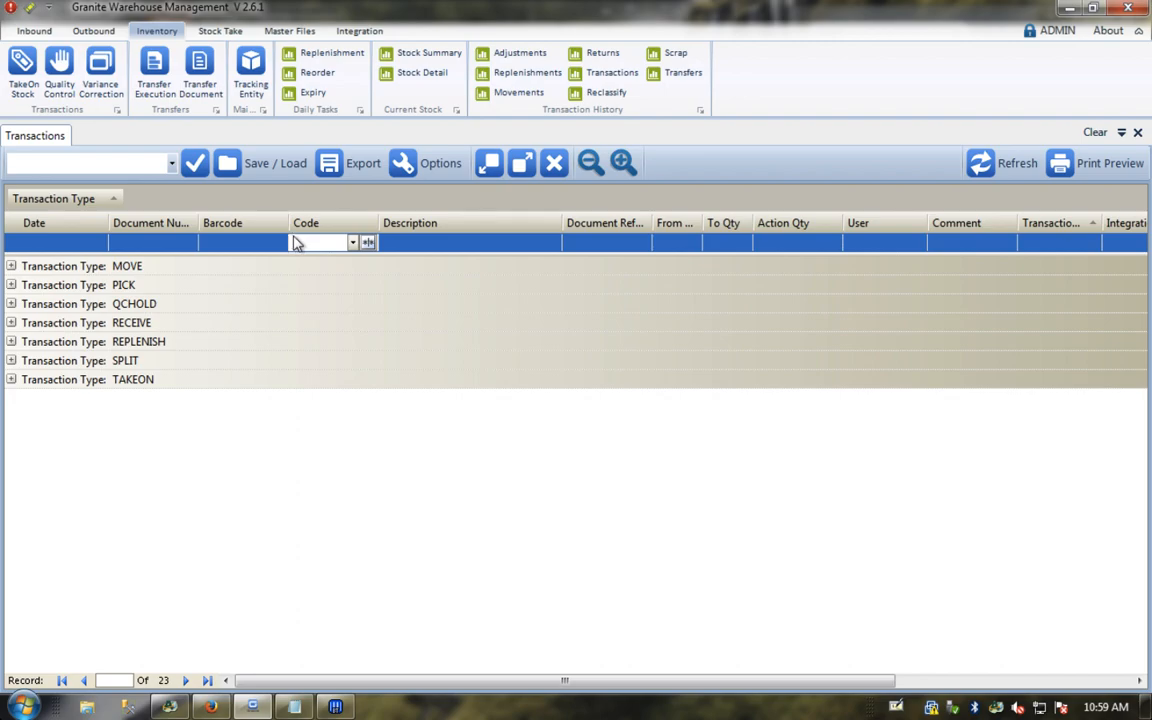
click(352, 243)
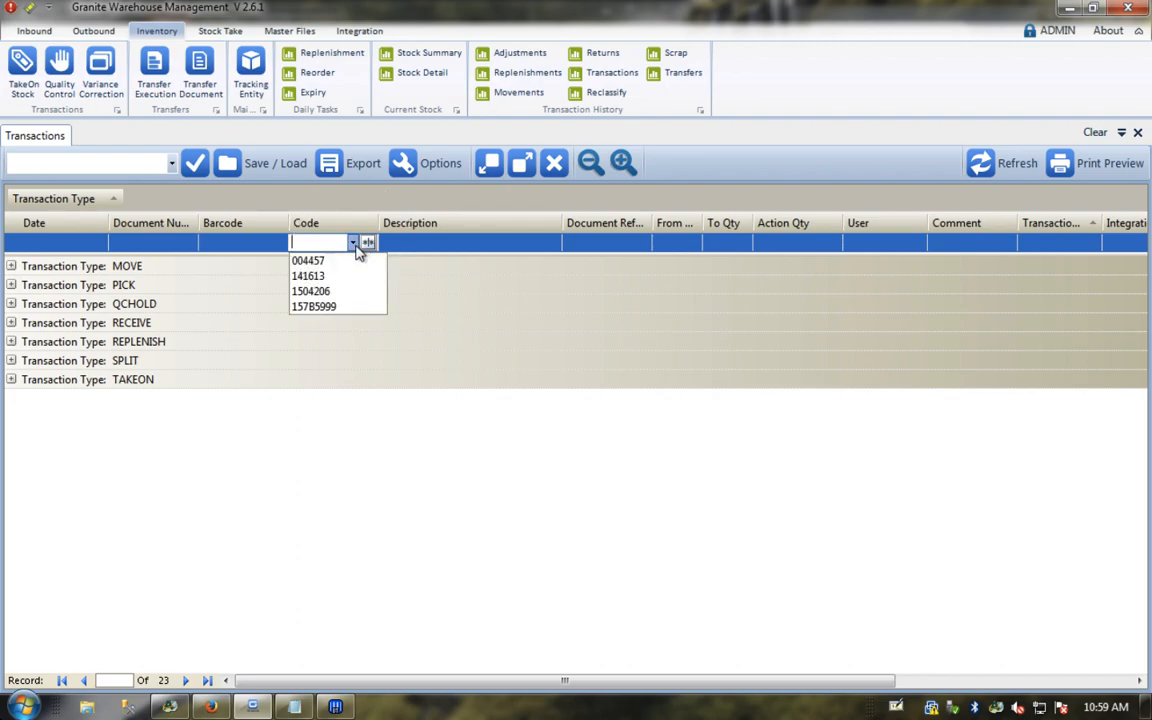
click(329, 310)
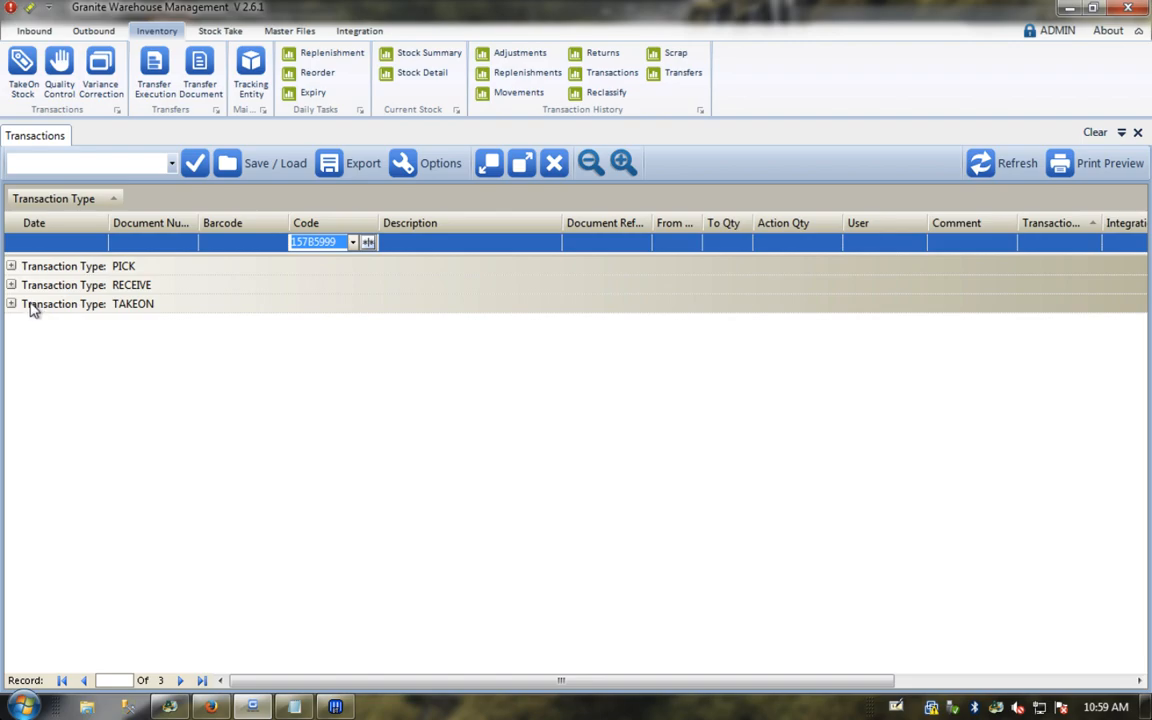
Step: Expand transaction groups and check the PO0100 receive of 10 and the 067838 pick leaving 2
click(489, 165)
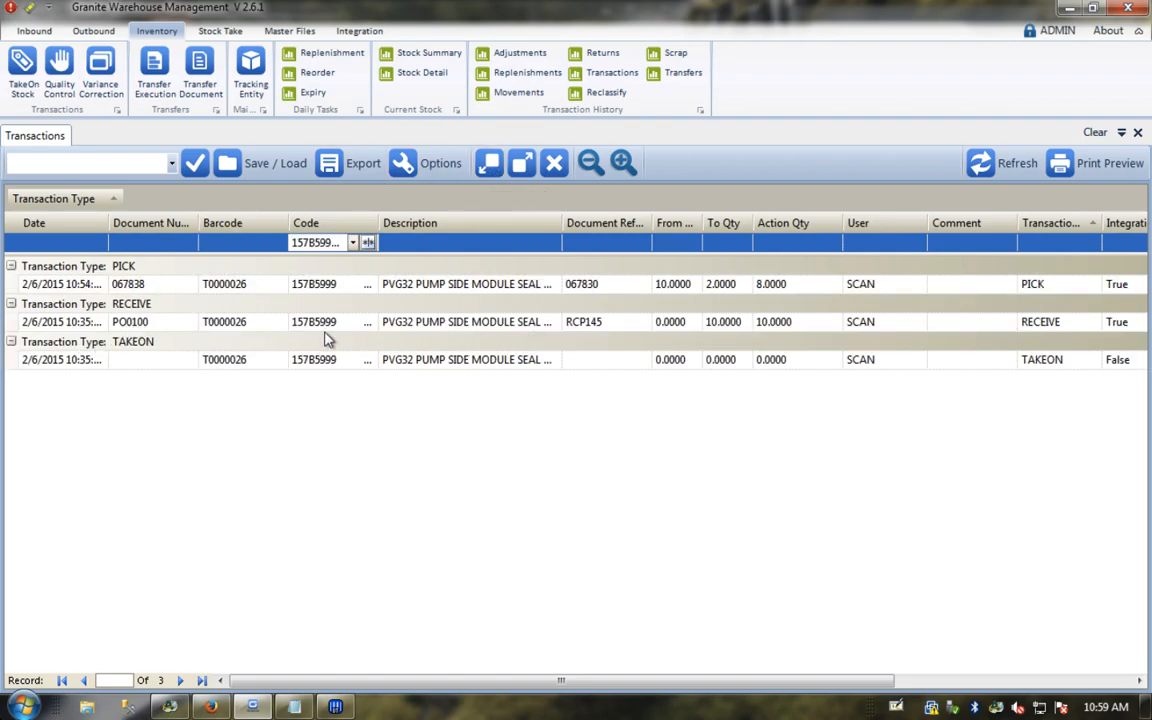
click(140, 325)
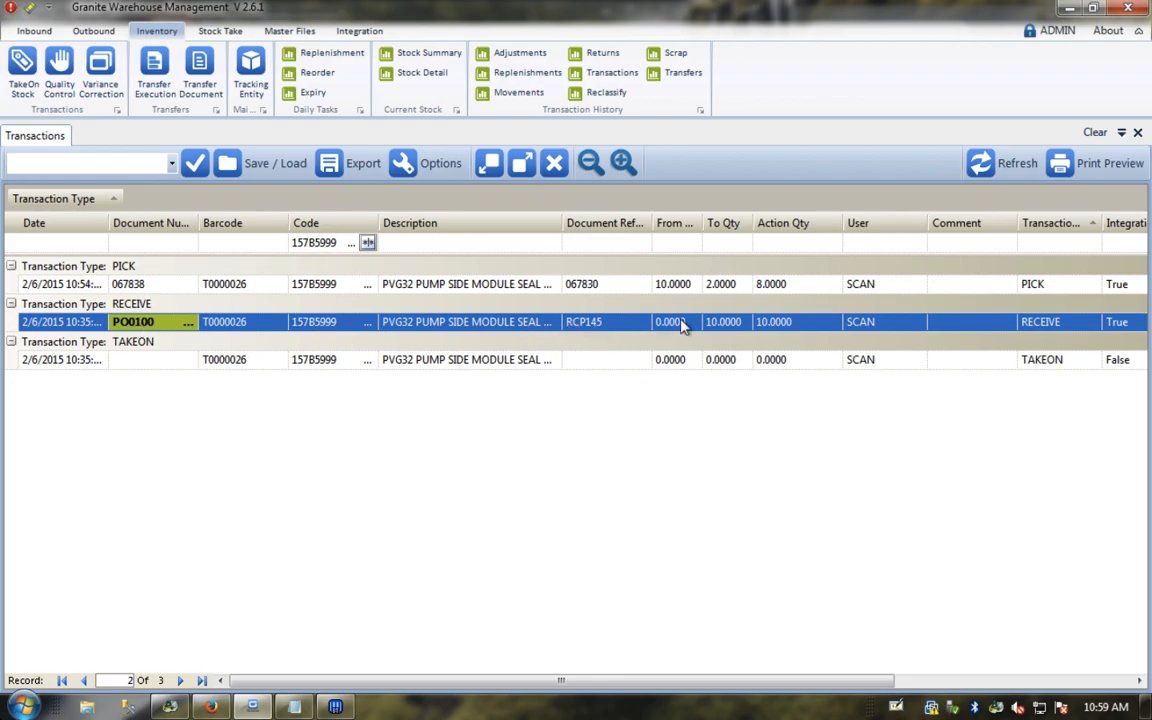
click(719, 323)
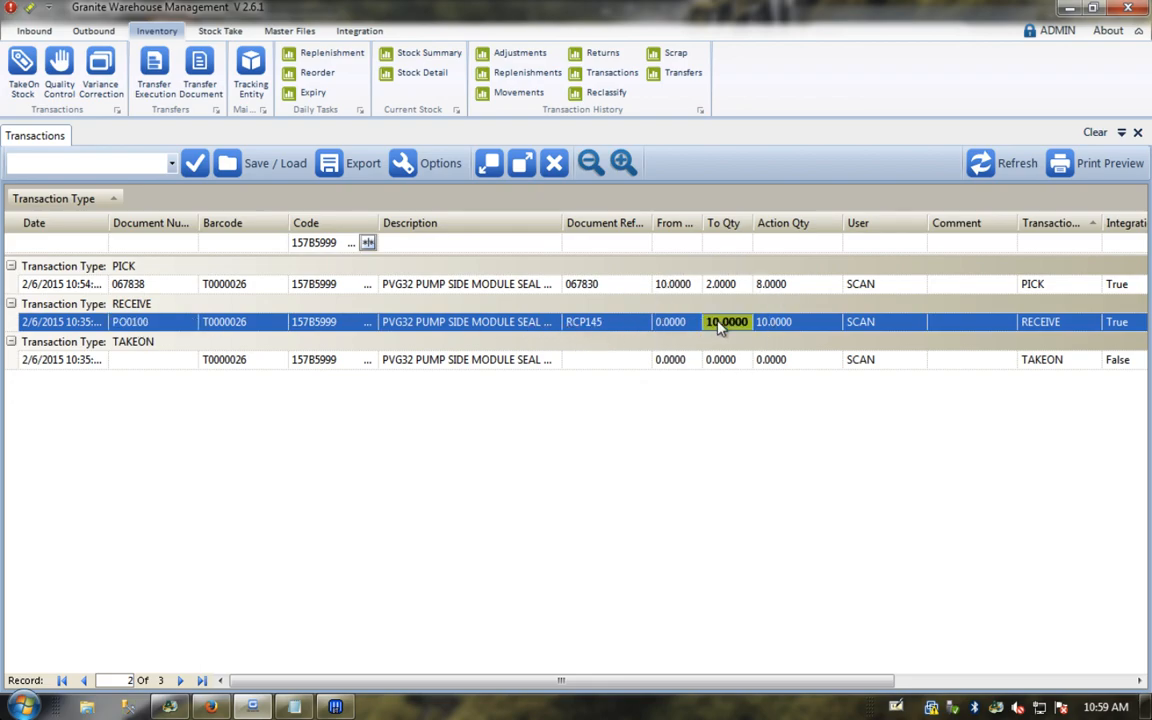
click(236, 285)
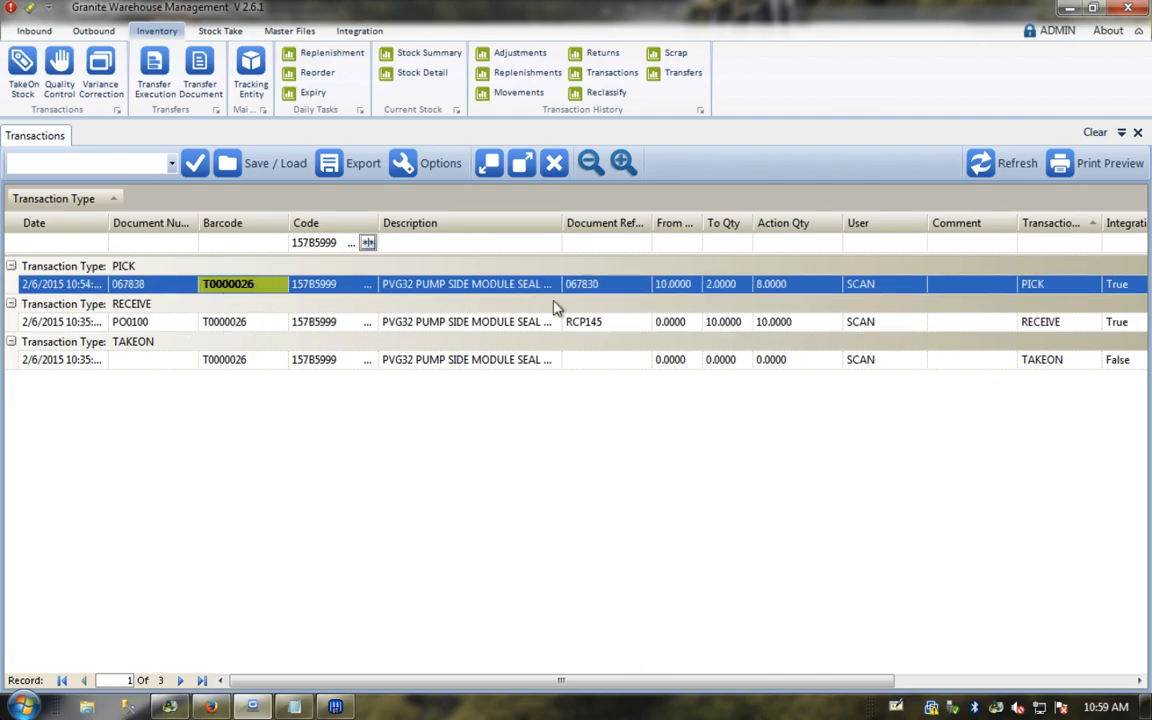
click(680, 285)
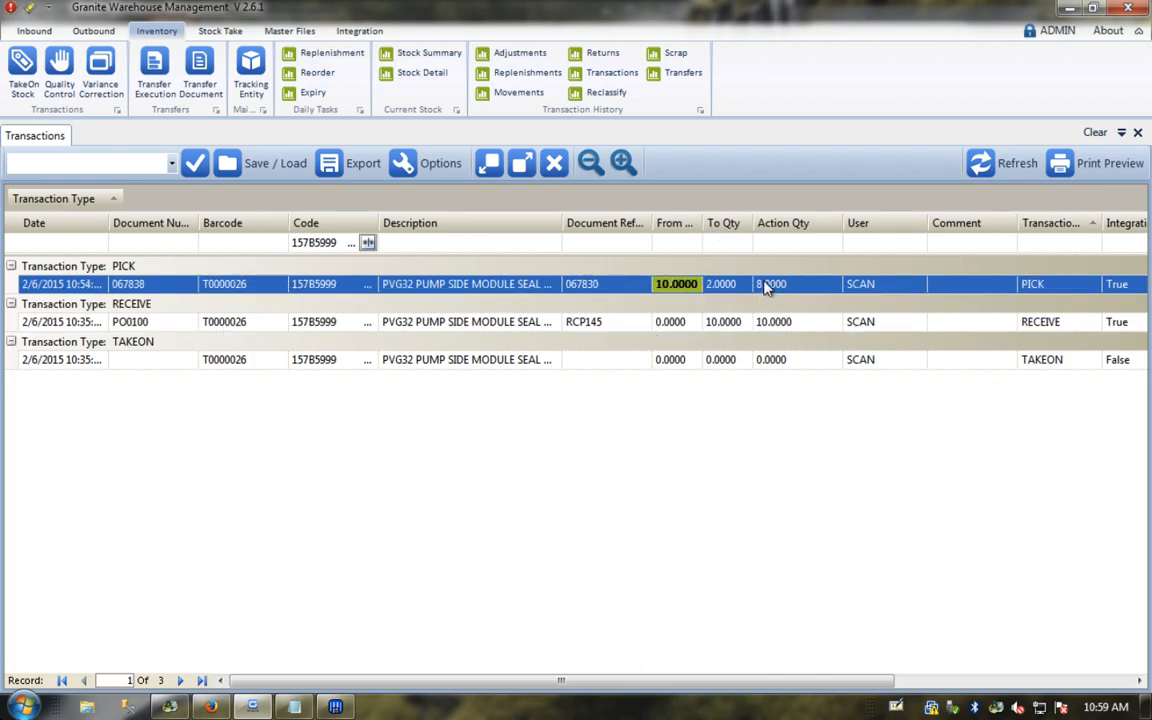
click(726, 286)
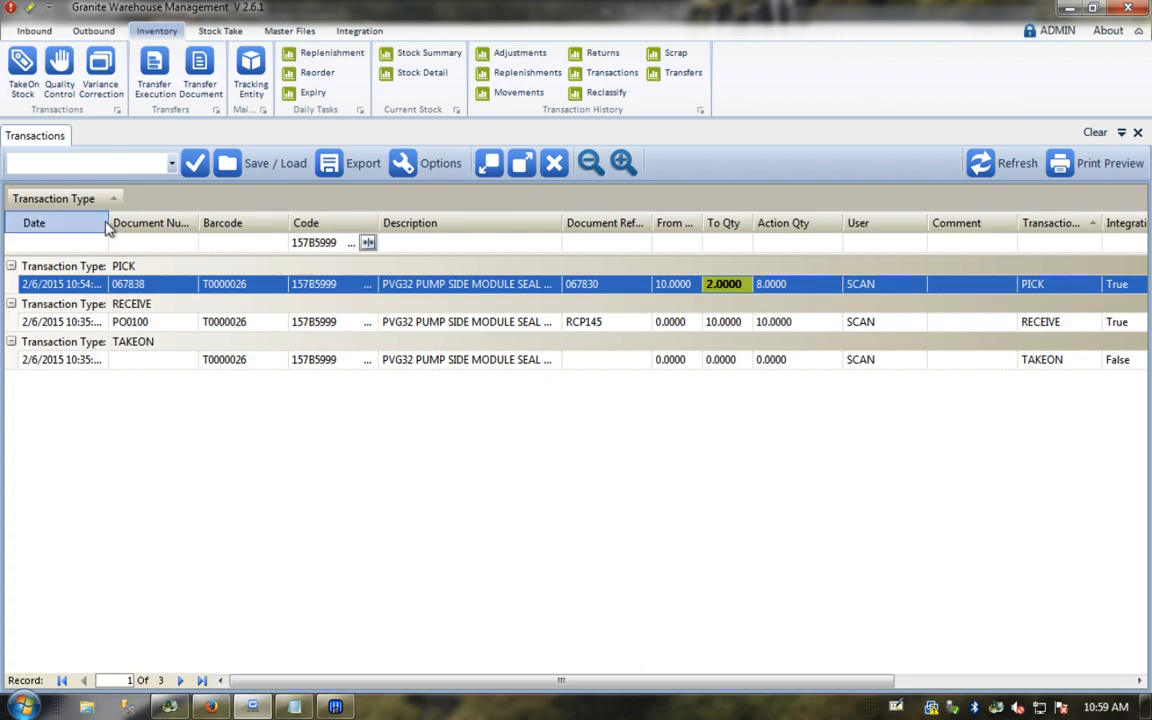
drag(108, 224, 178, 245)
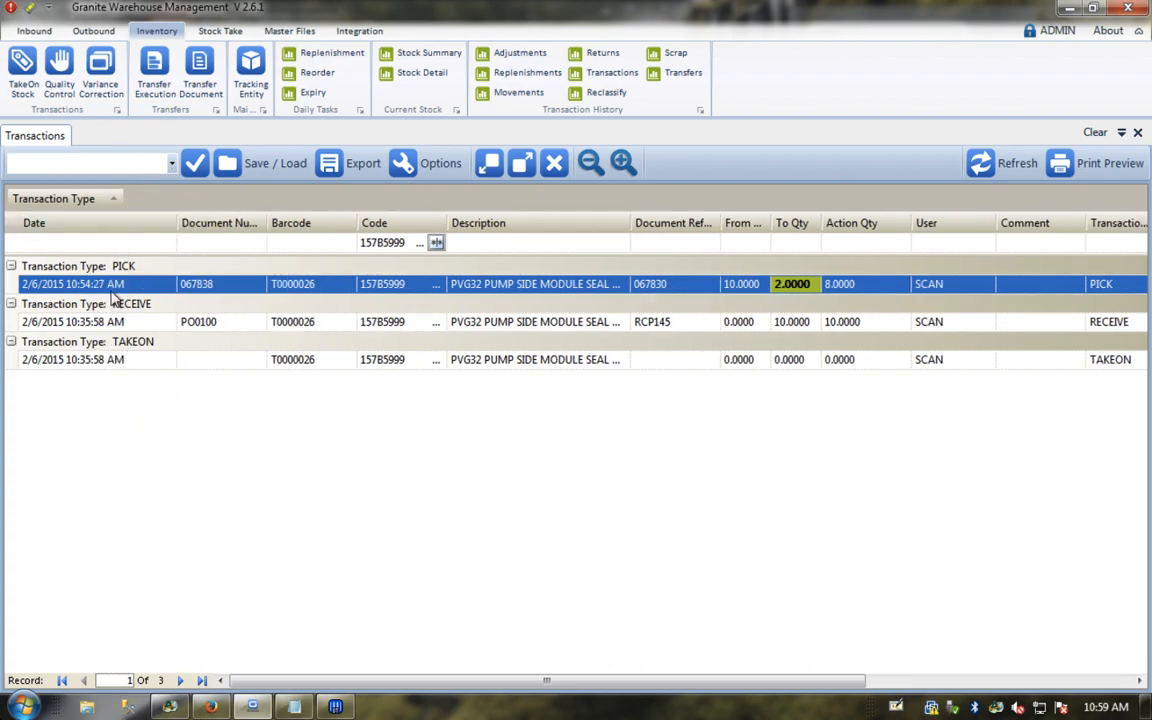
click(1137, 133)
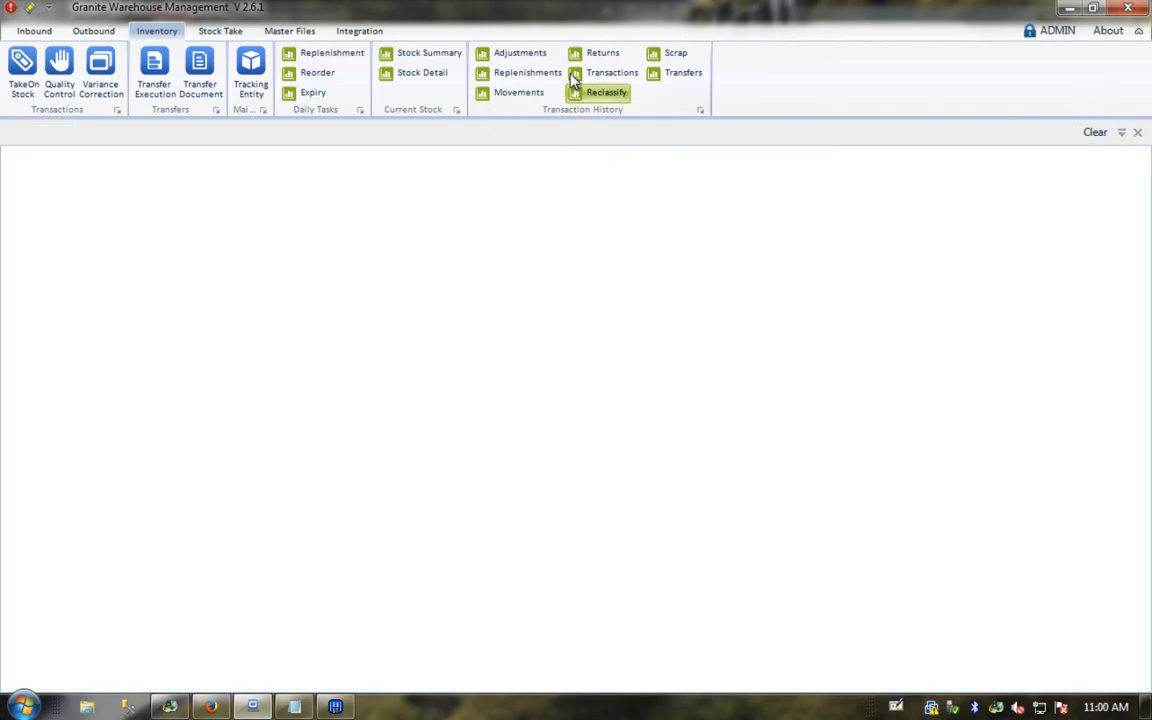
Step: Open Stock Detail, Order Execution, Receiving Execution and the Variance Correction grid of 2,271 items
click(416, 80)
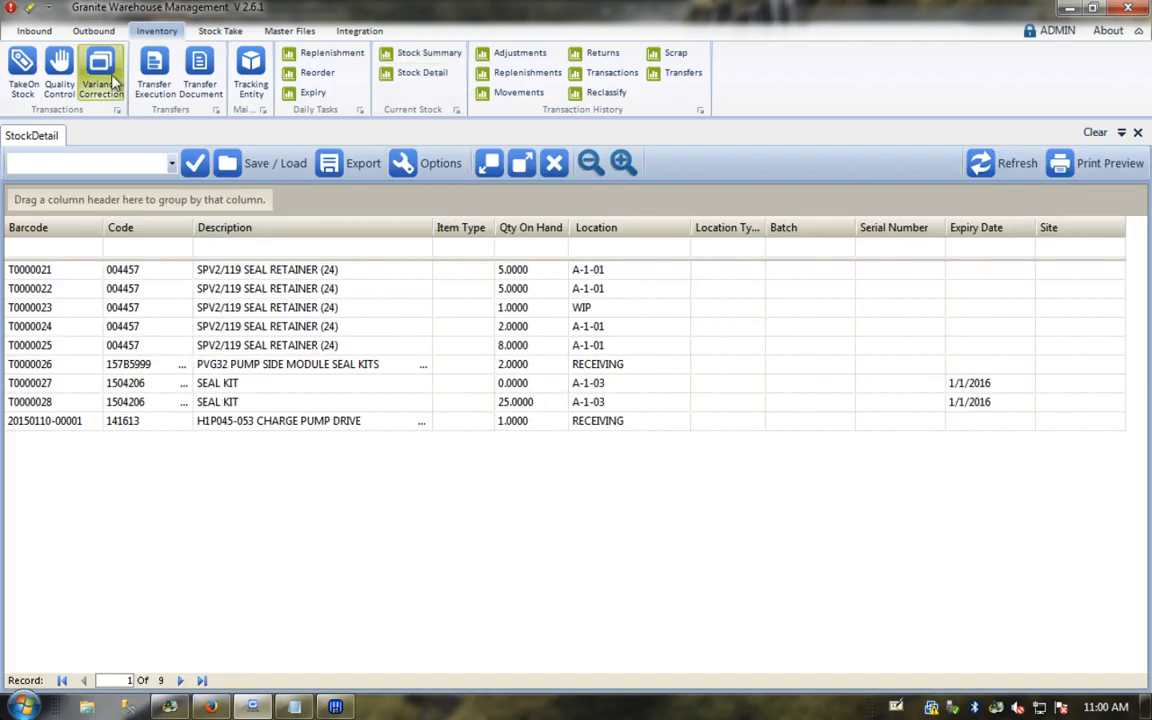
click(93, 31)
click(78, 66)
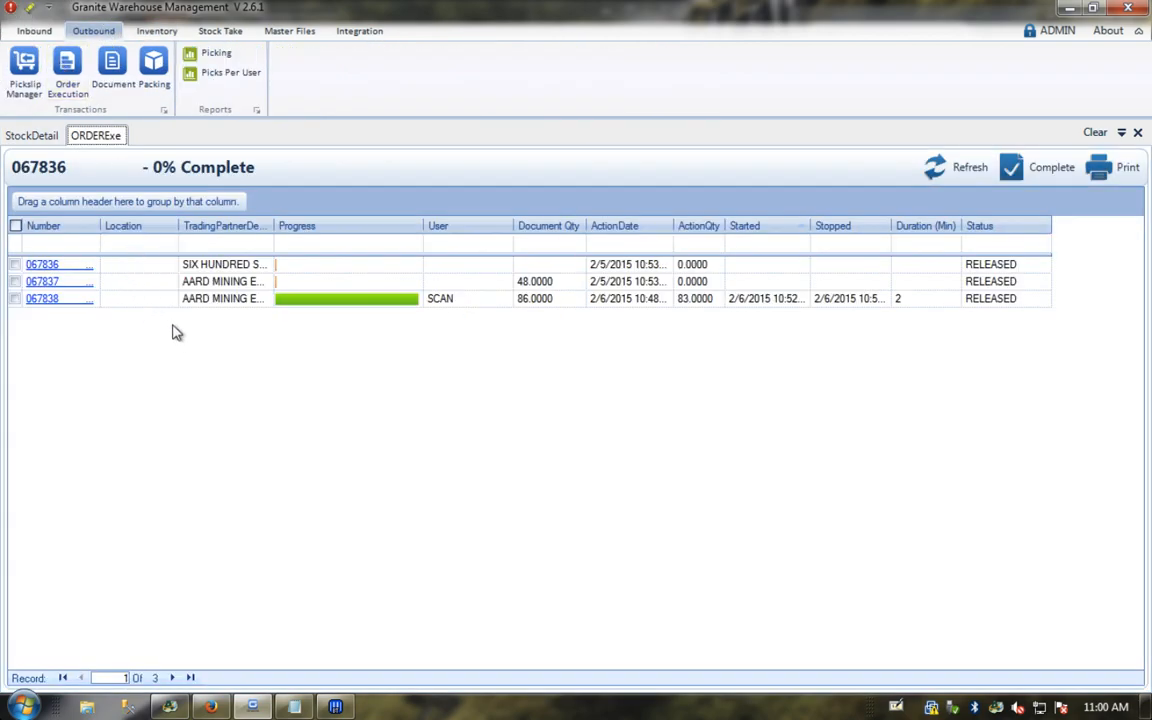
click(38, 34)
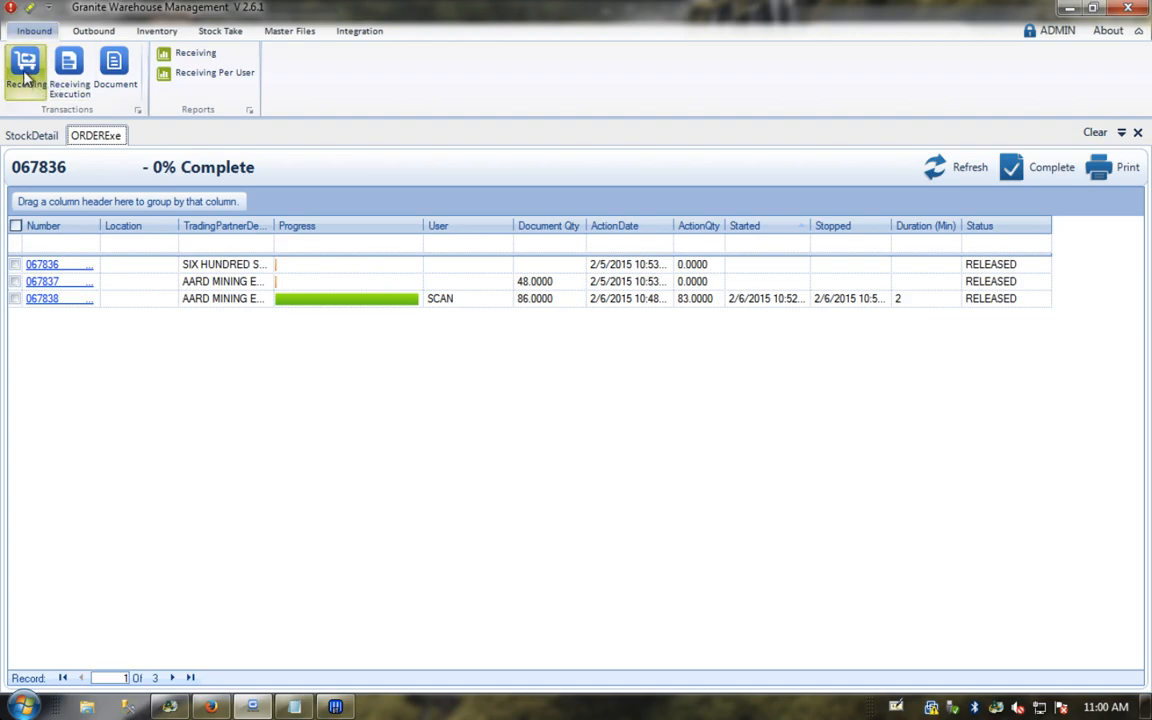
click(69, 88)
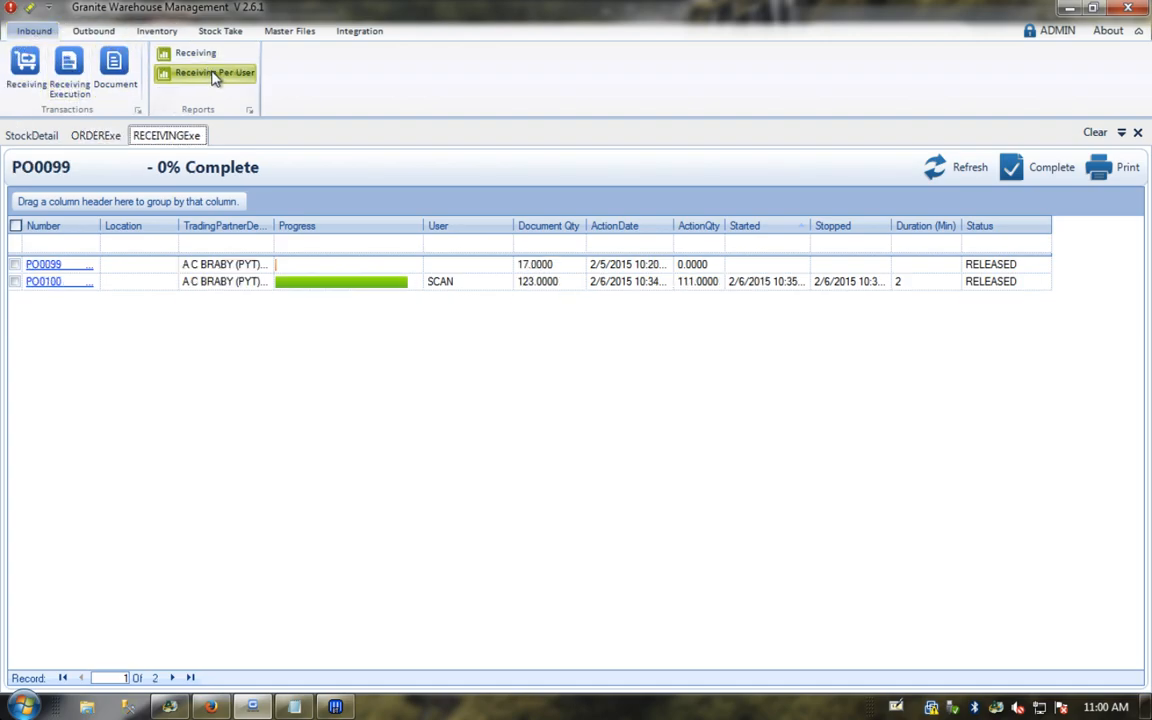
click(160, 31)
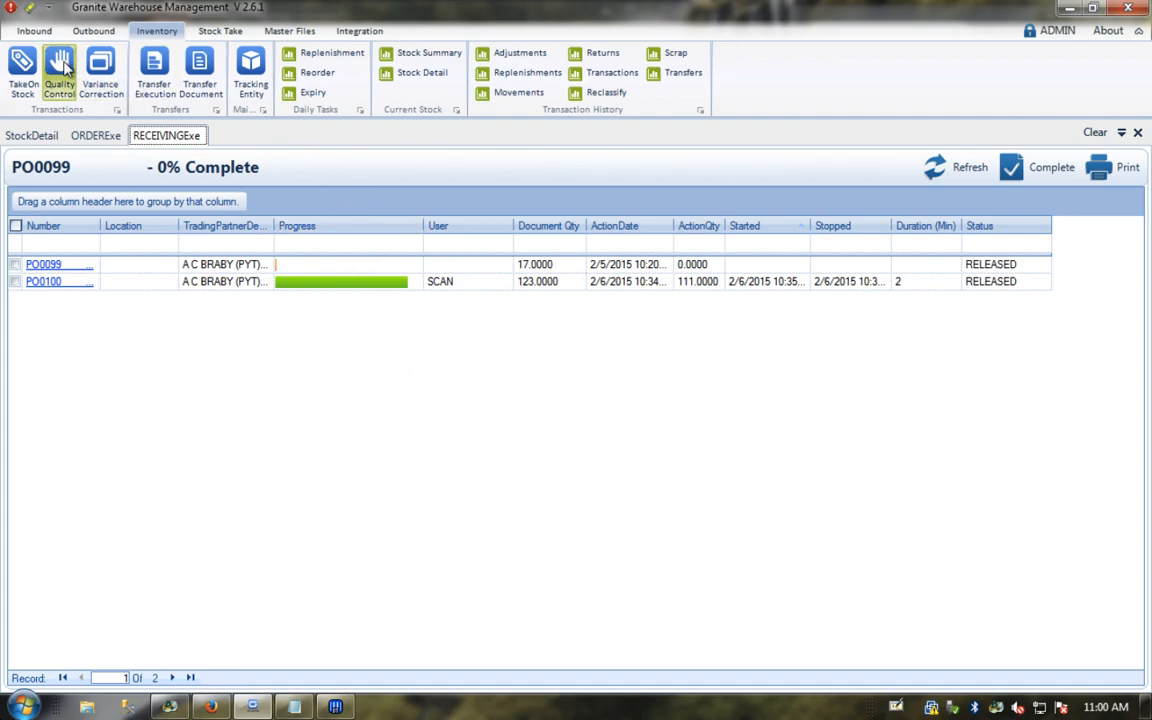
click(99, 75)
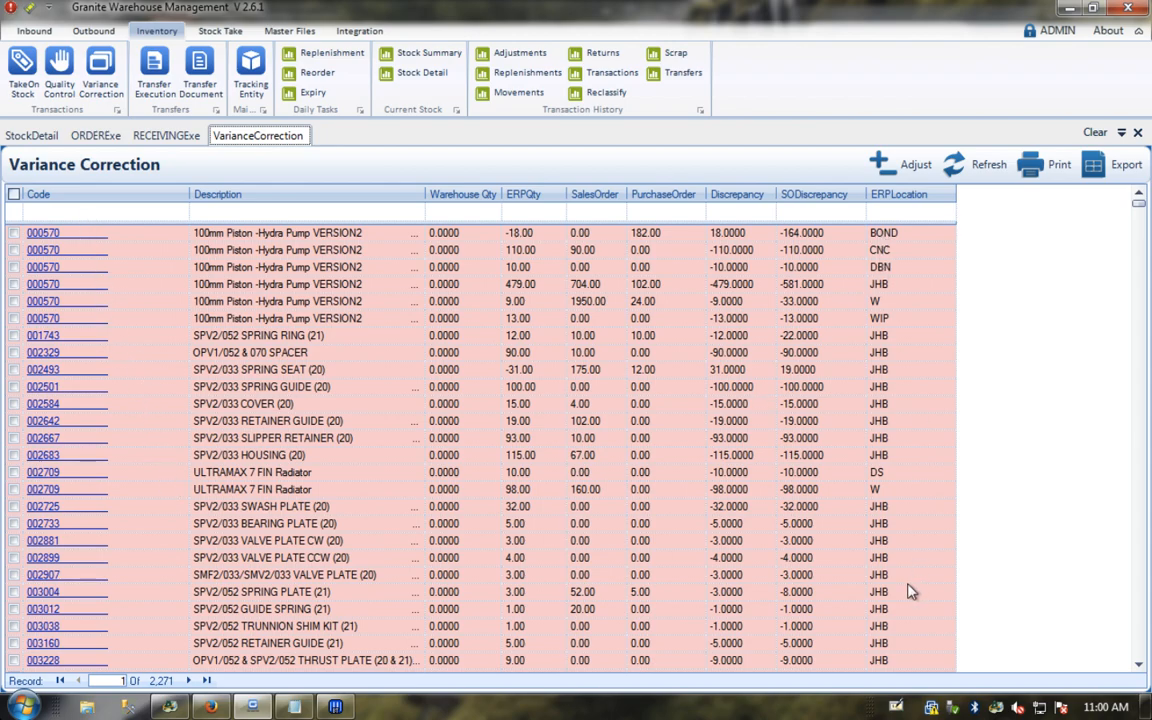
Step: Return to the Receiving Execution list and bring the Test Data notes forward
click(43, 211)
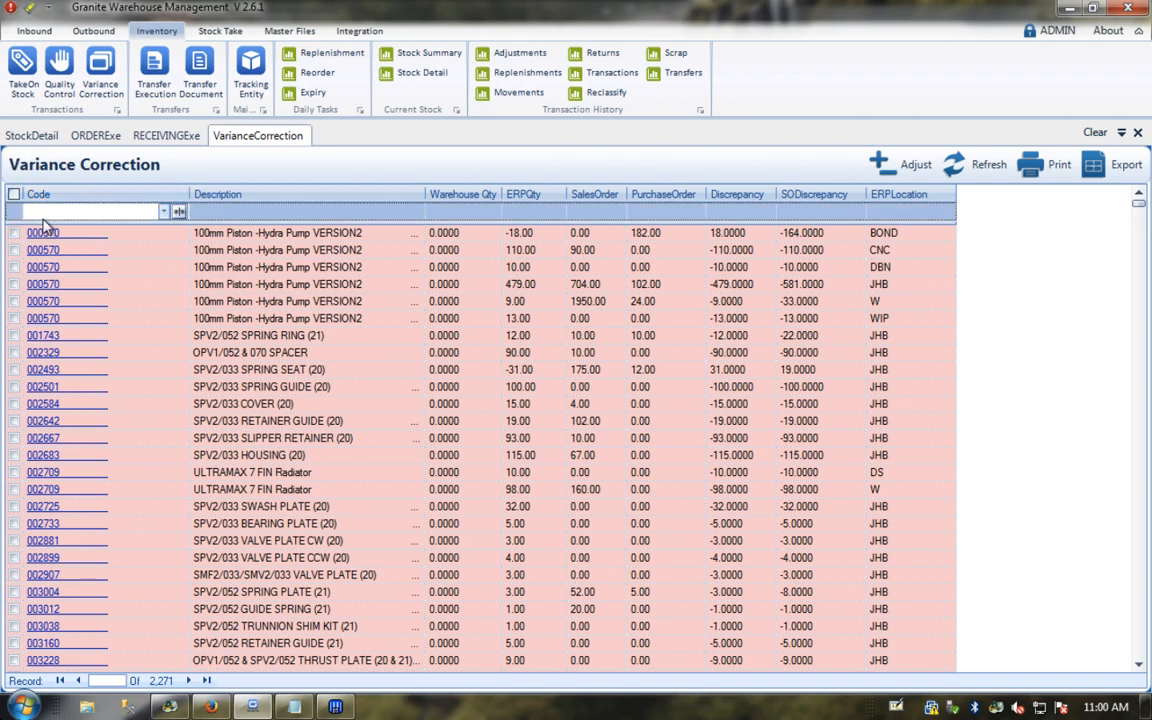
click(158, 140)
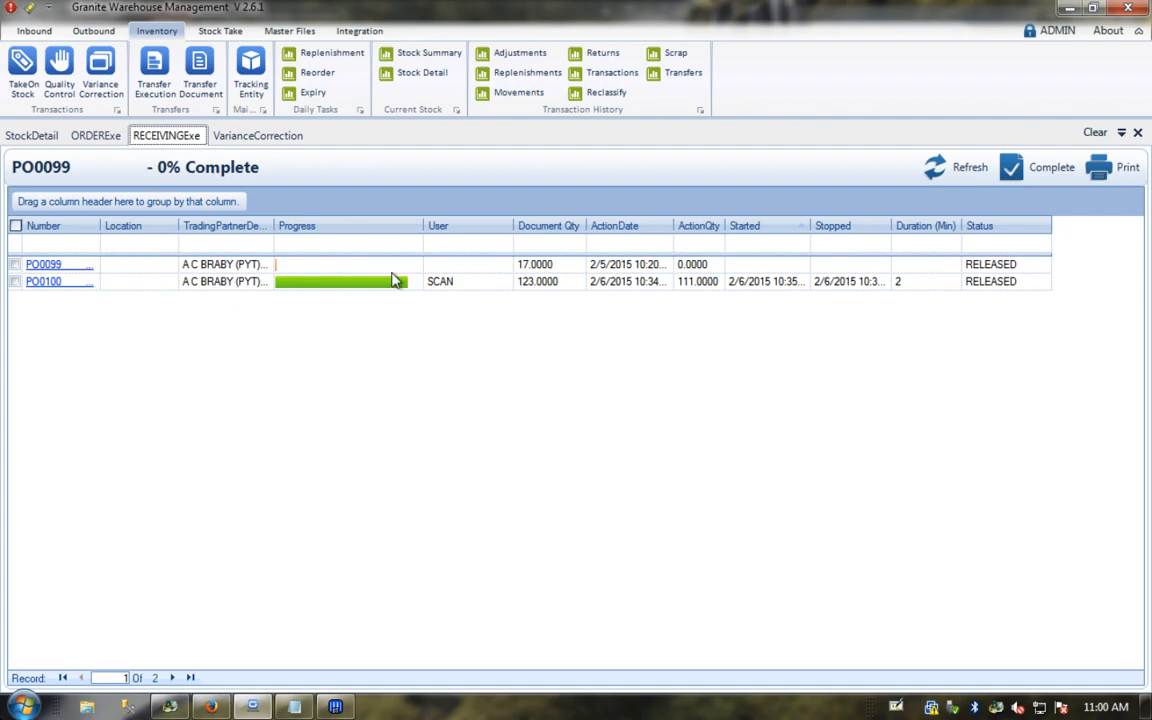
click(292, 707)
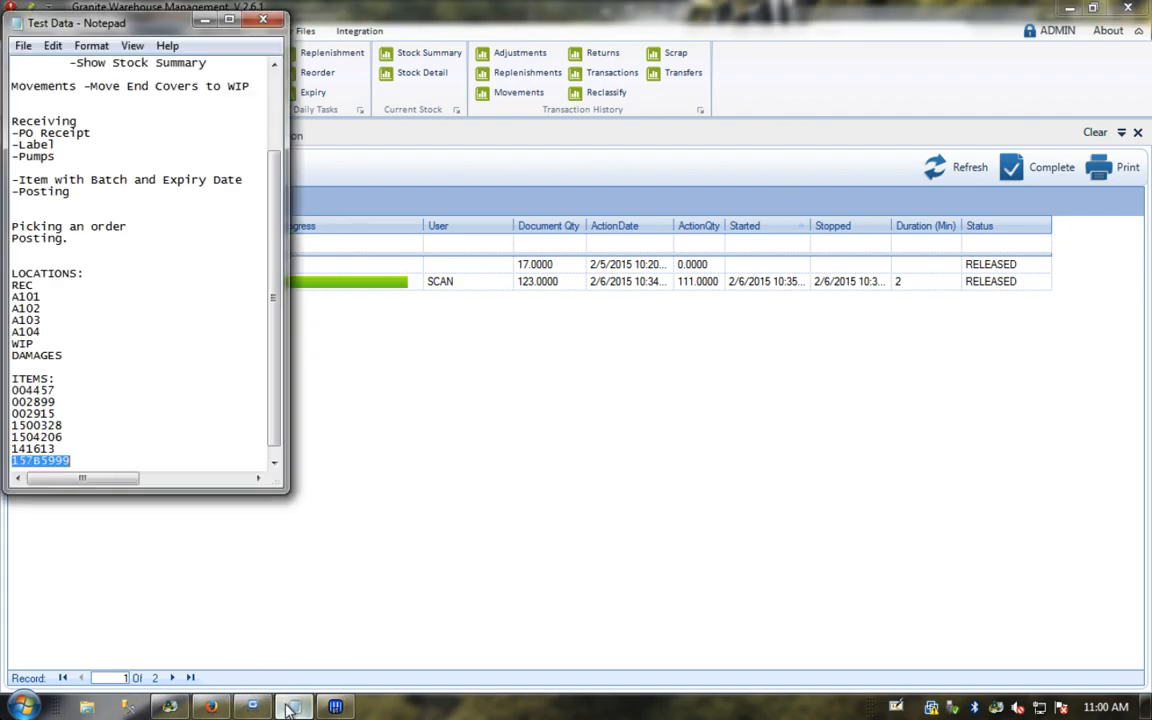
Step: Copy item code 157B5999 from the Test Data notes and switch back to Granite
click(35, 460)
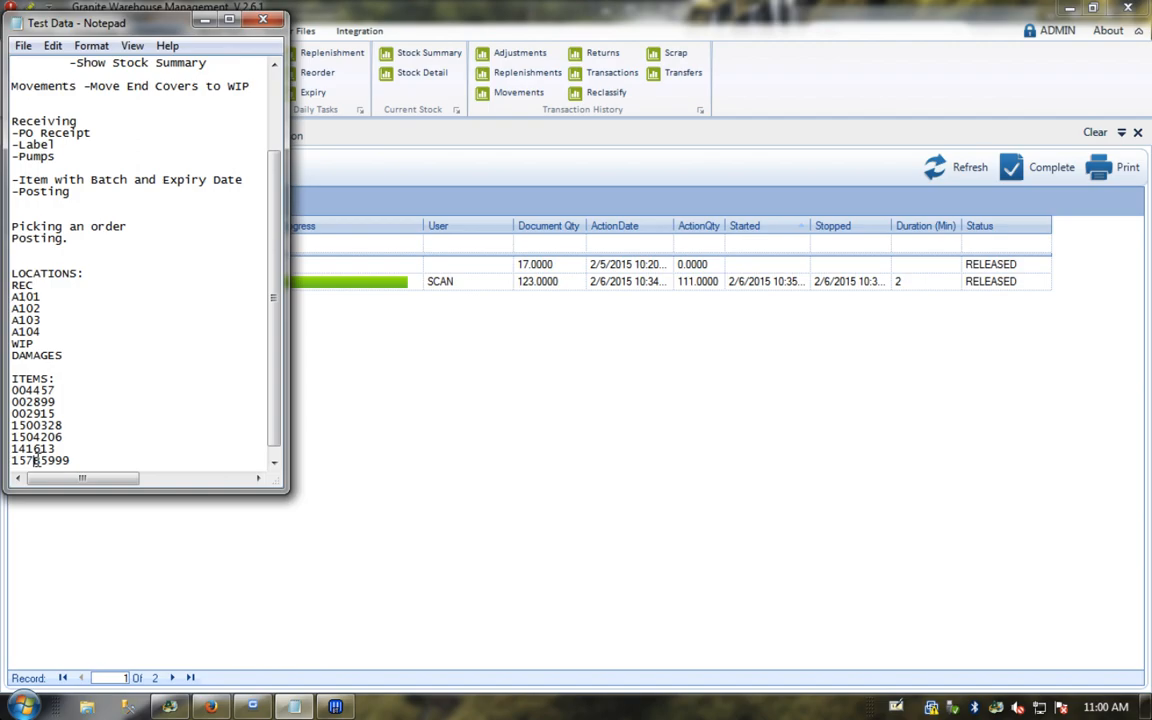
right_click(35, 460)
double_click(30, 462)
right_click(30, 462)
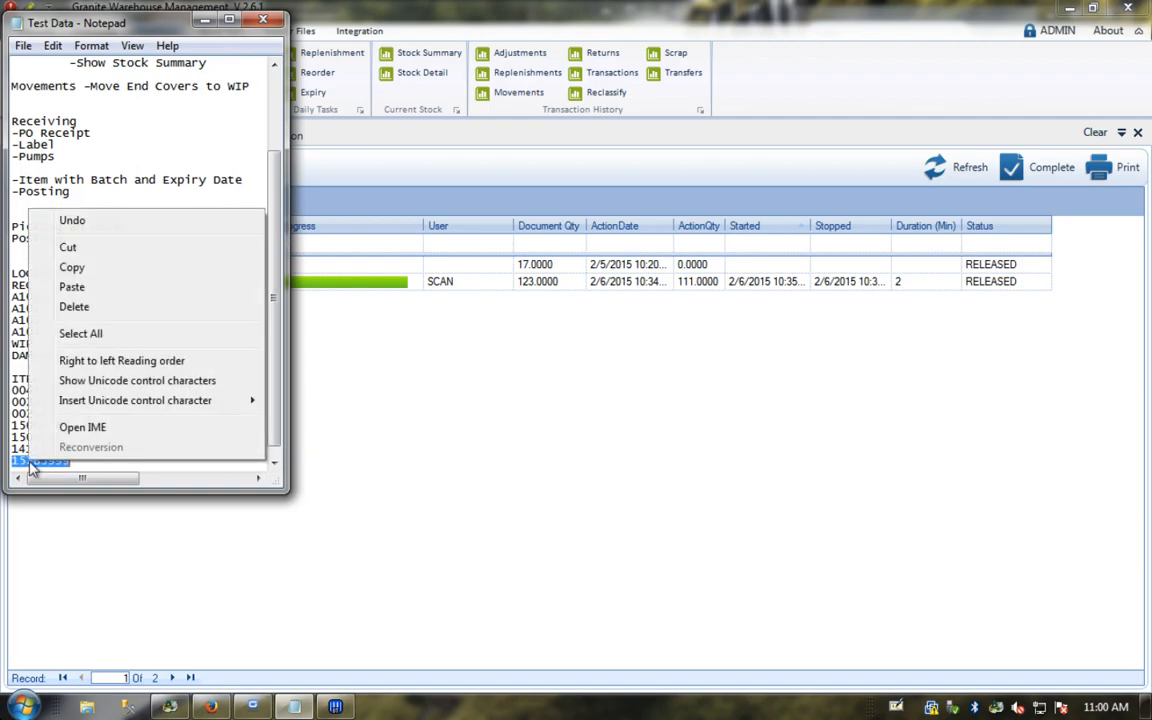
click(70, 265)
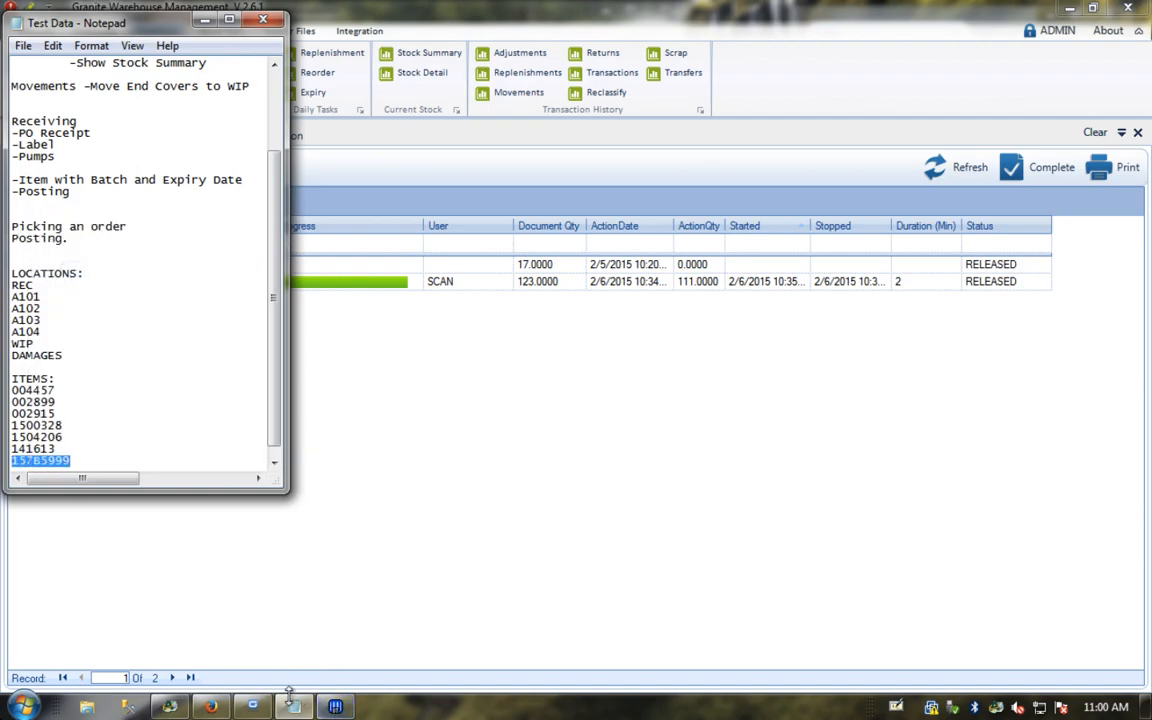
click(248, 648)
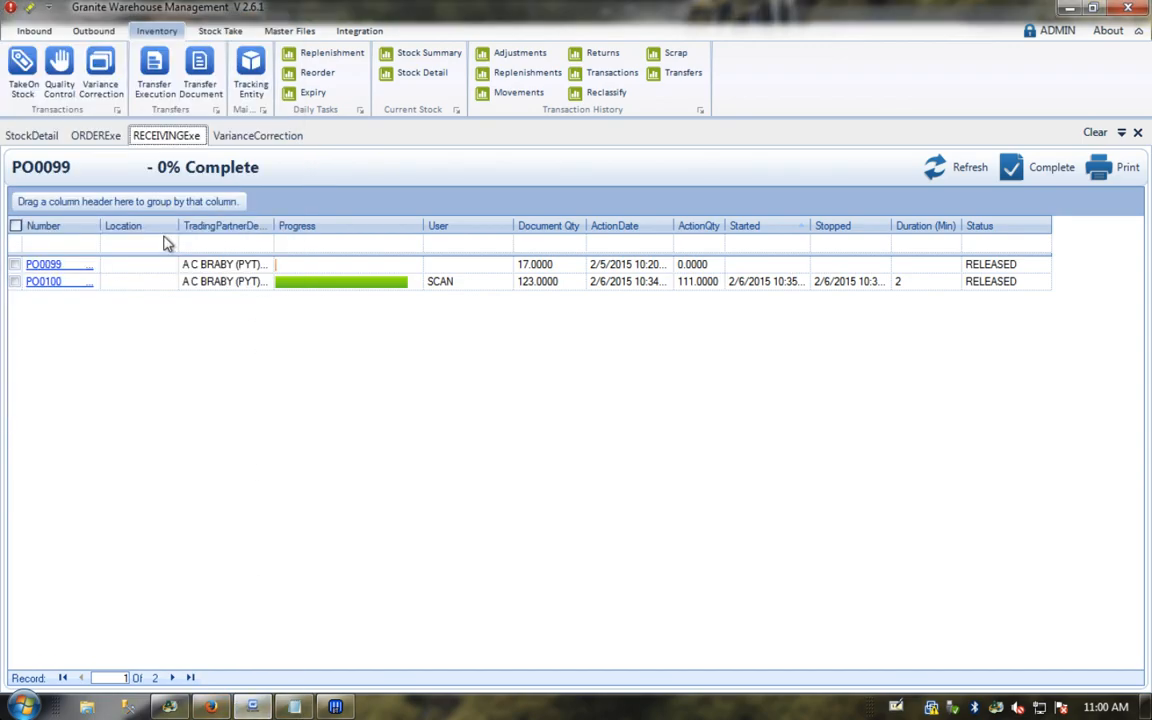
Step: Filter the Variance Correction list by pasting 157B5999 into the Code filter
click(226, 135)
right_click(82, 220)
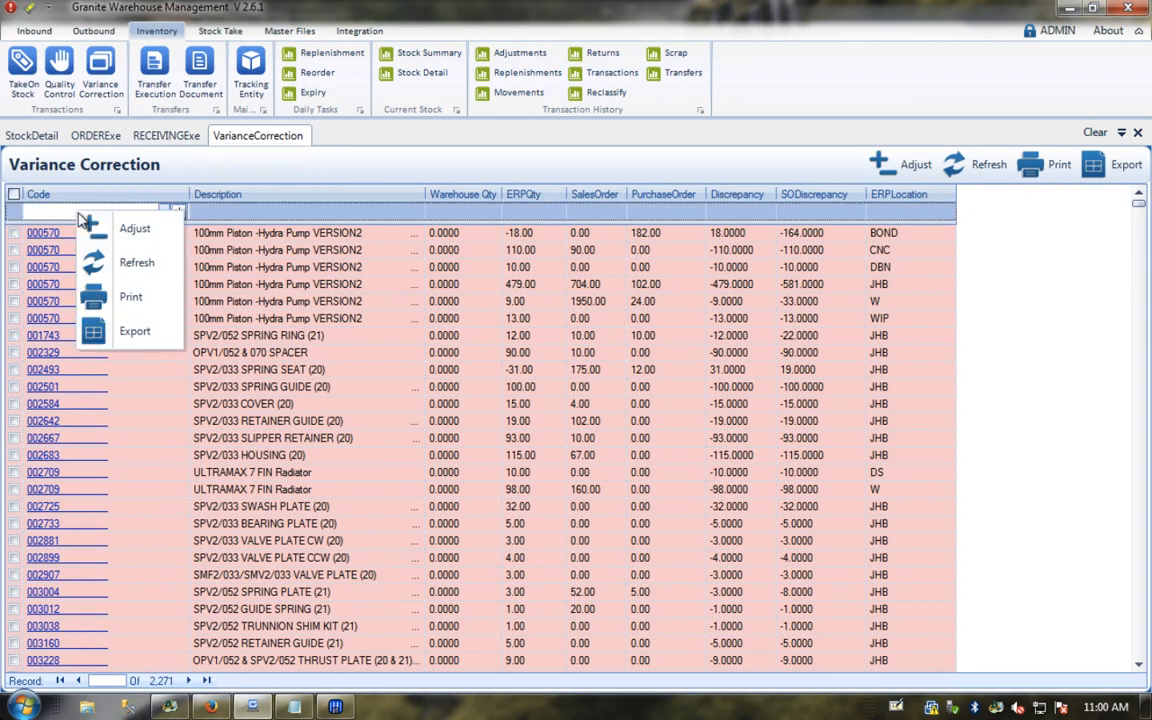
click(45, 213)
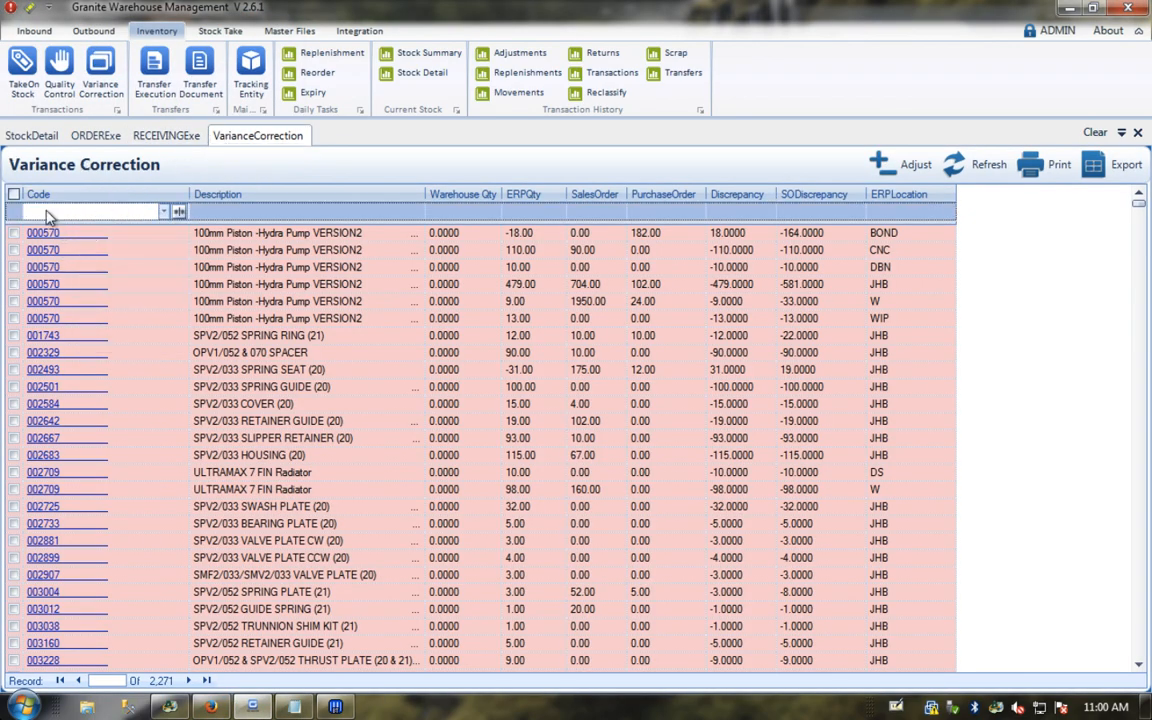
right_click(45, 214)
click(88, 288)
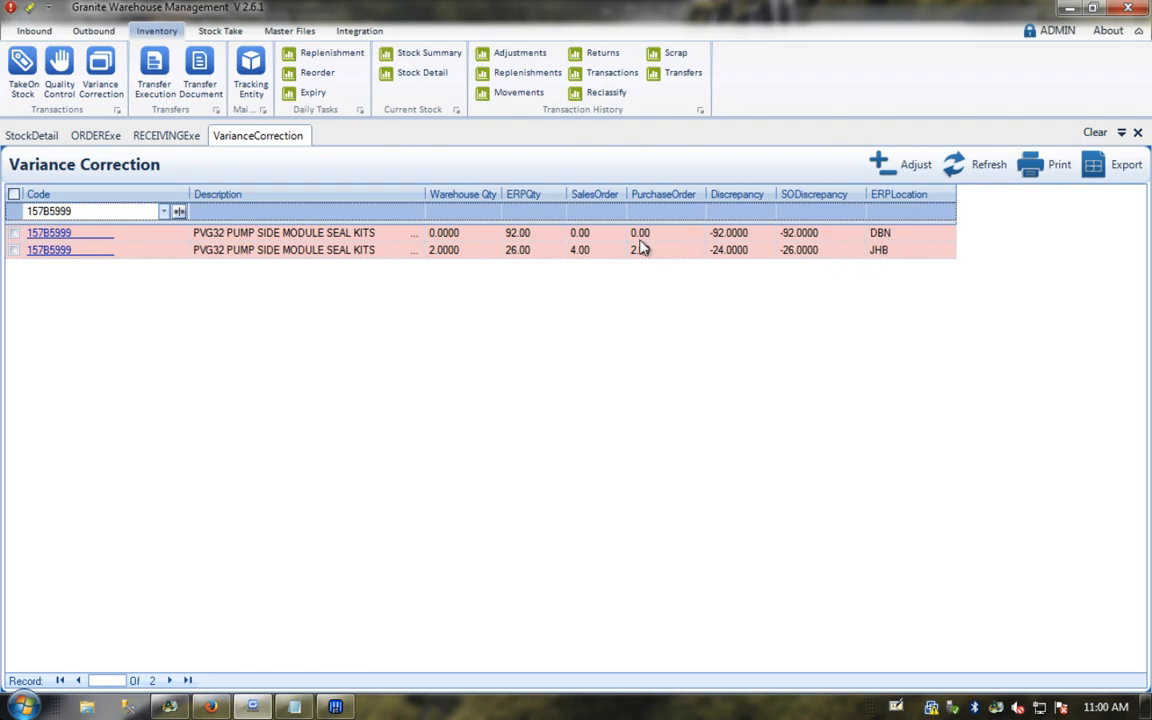
Step: Inspect the JHB row: ERP 26.00, warehouse 2.0000, discrepancy -24.0000, PO 2.00, SO 4.00
click(445, 252)
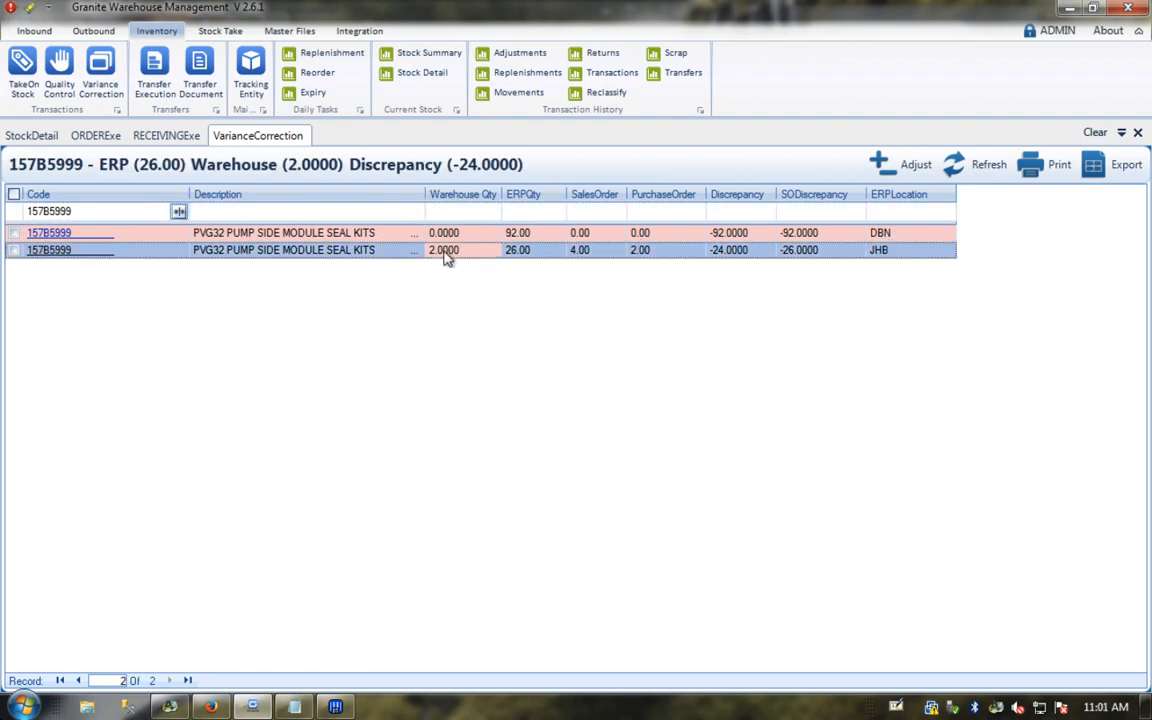
click(517, 254)
click(650, 250)
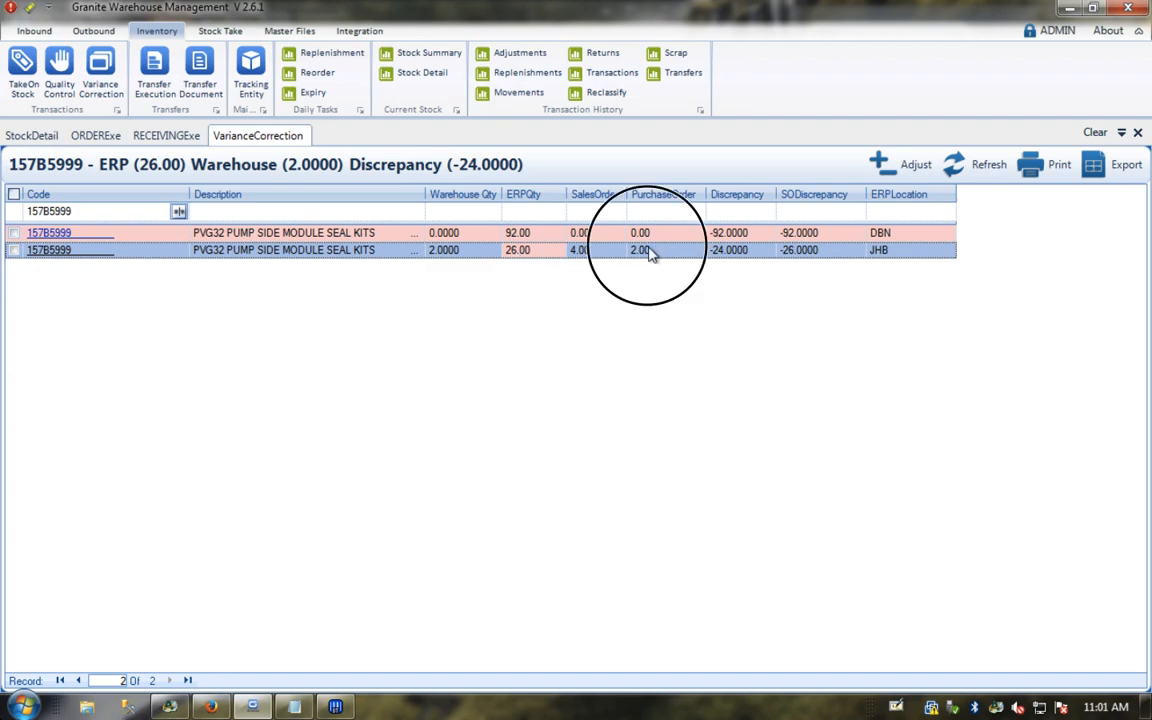
click(580, 257)
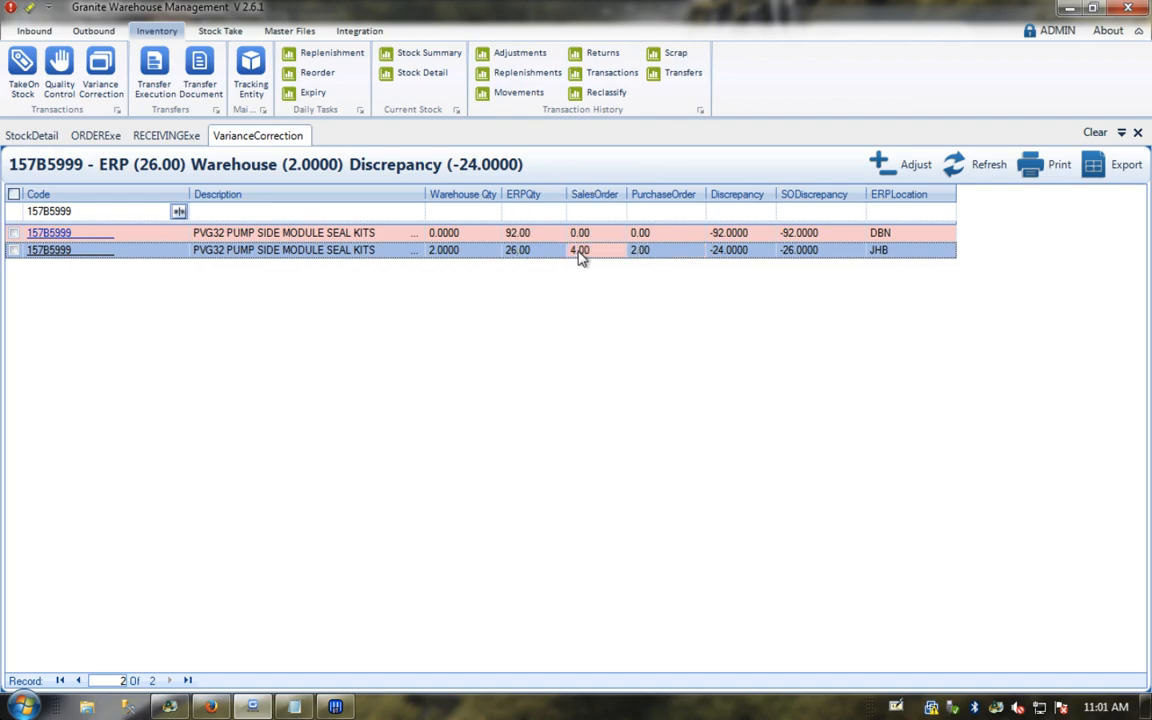
Step: Close the Variance Correction, Receiving, Order Execution and Stock Detail views
click(1138, 133)
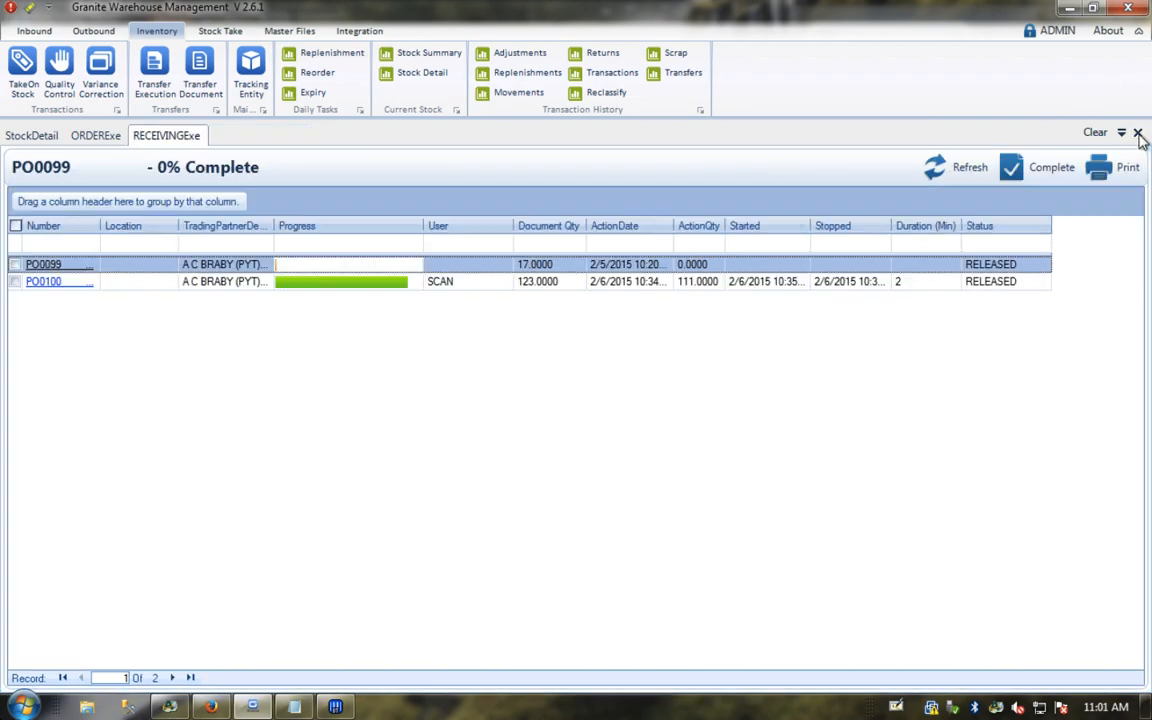
click(1138, 133)
click(1138, 133)
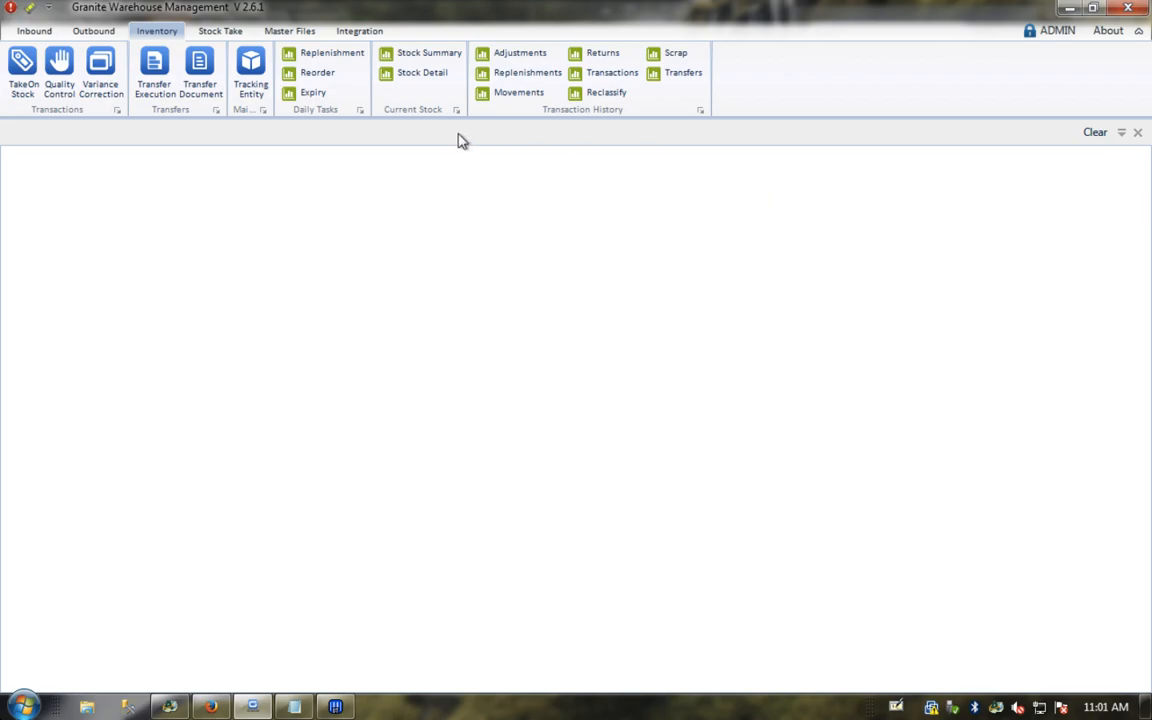